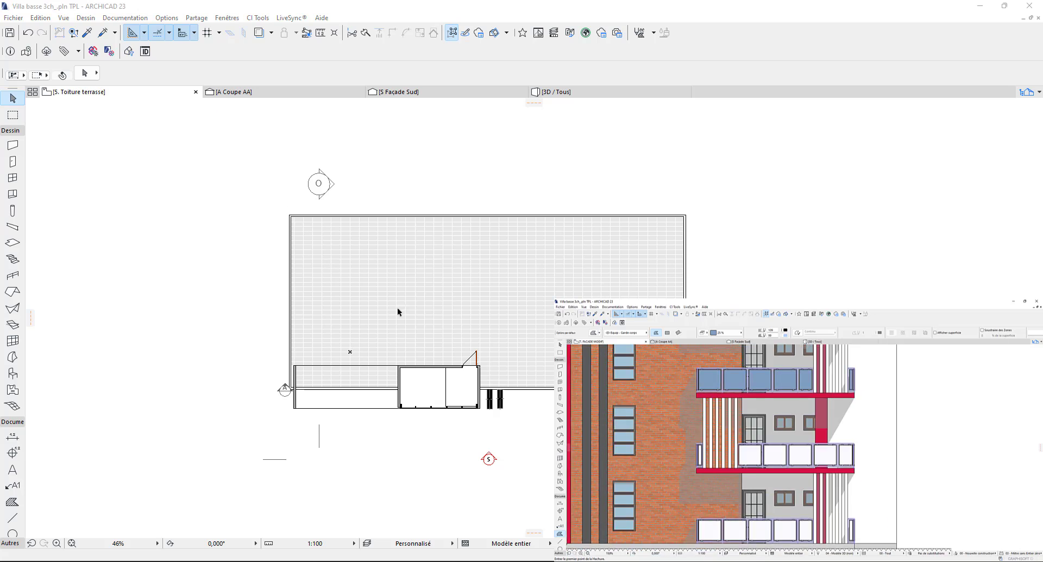
Examine the section A marker on the Toiture terrasse plan together with the South façade and section AA views.
scroll(455, 332, up, 2)
scroll(512, 346, down, 1)
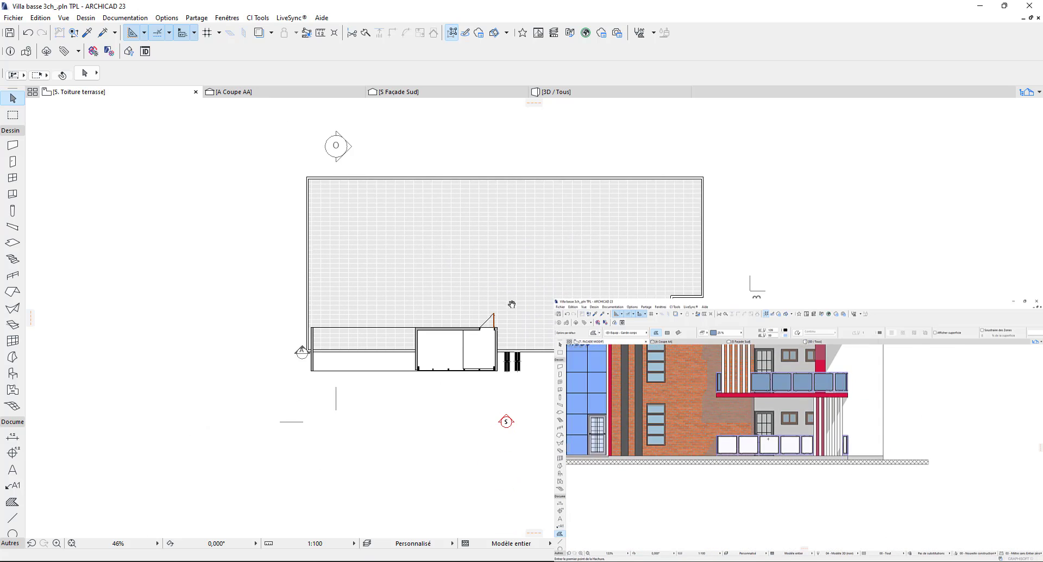
scroll(530, 429, up, 1)
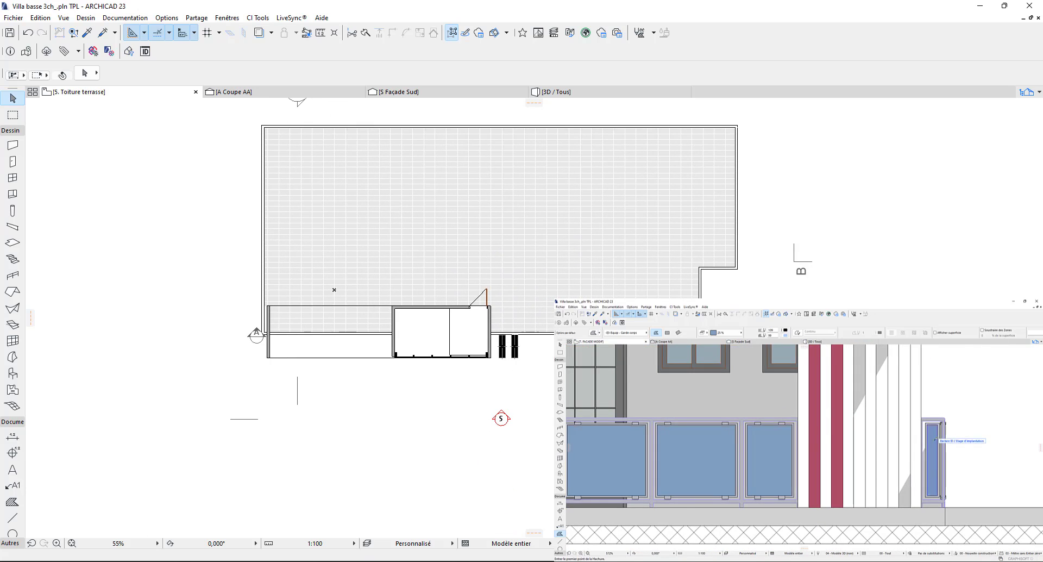
click(256, 335)
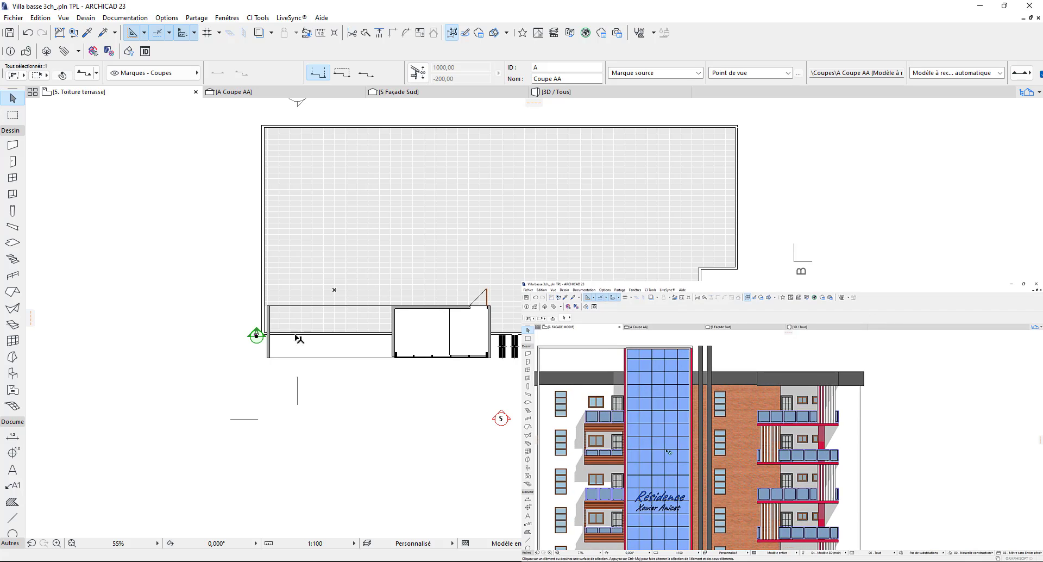
scroll(290, 335, up, 3)
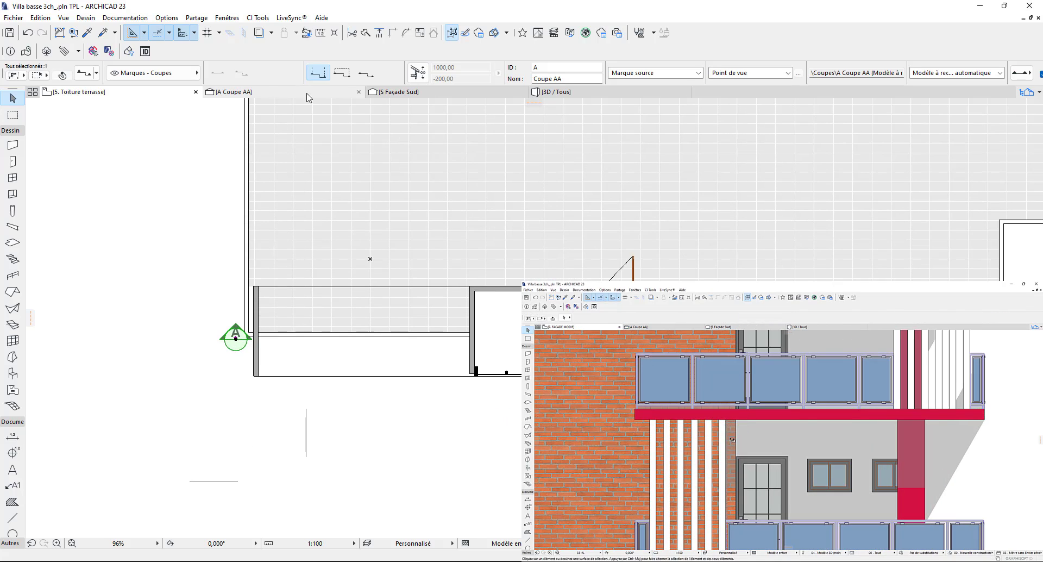
click(442, 92)
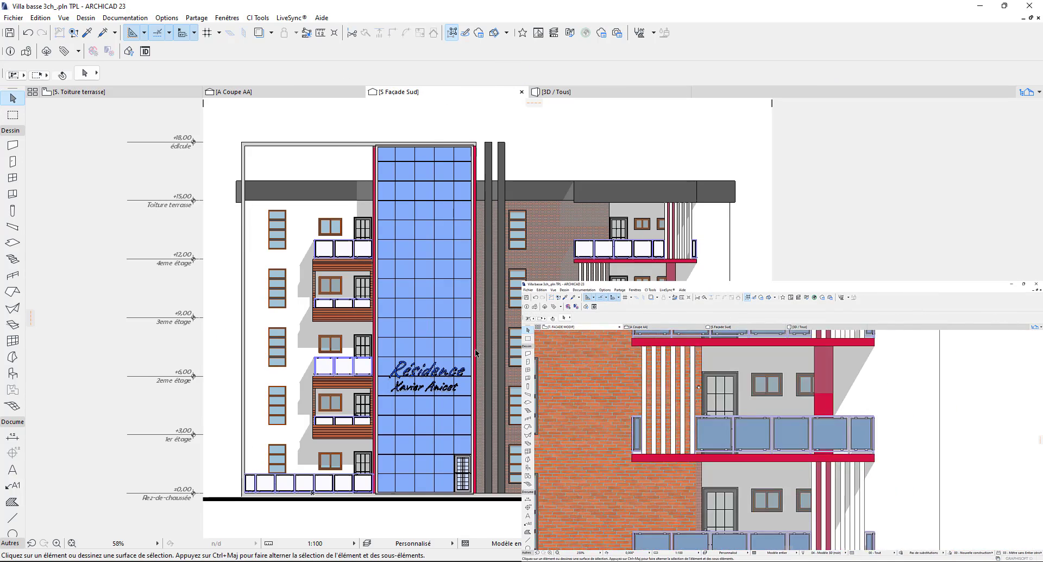
scroll(468, 385, down, 2)
middle_drag(468, 384, 484, 300)
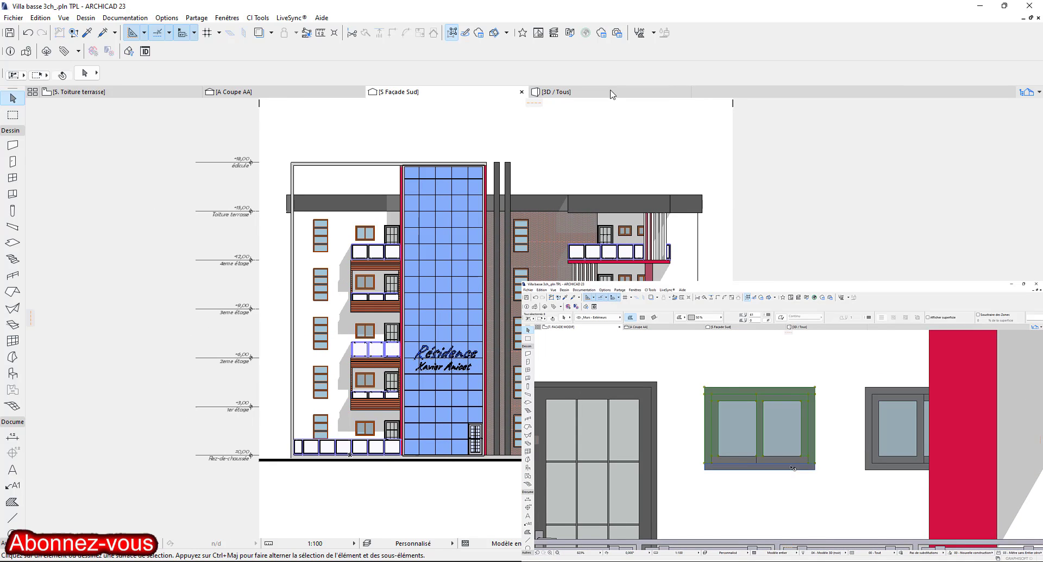
mouse_move(241, 95)
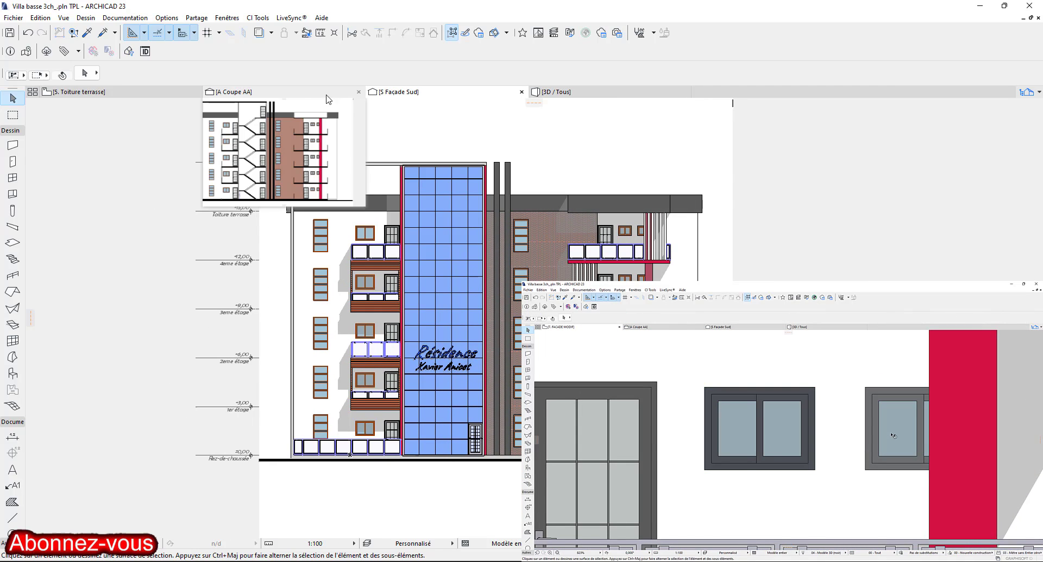
click(268, 93)
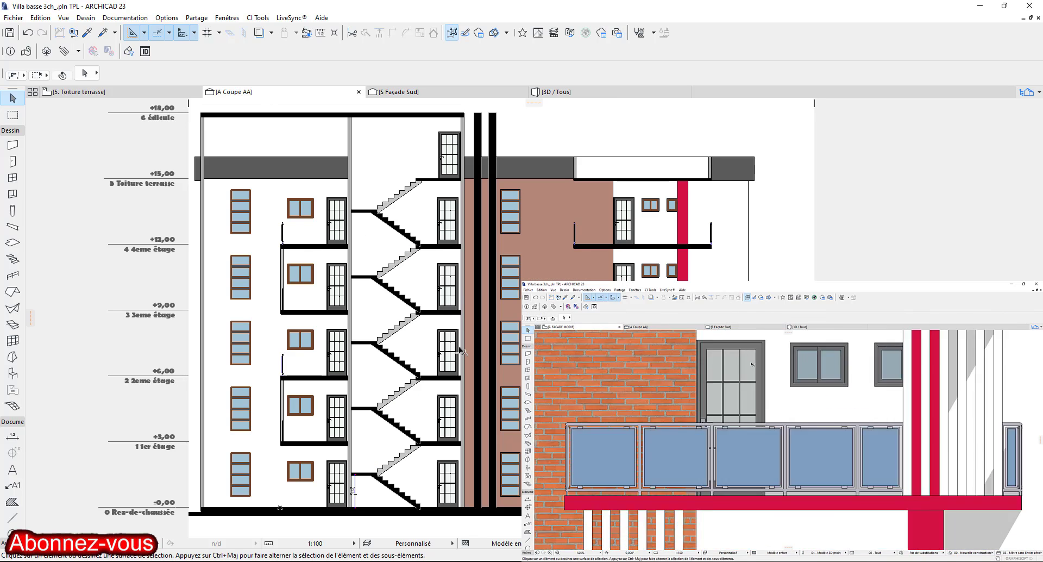
scroll(461, 348, down, 4)
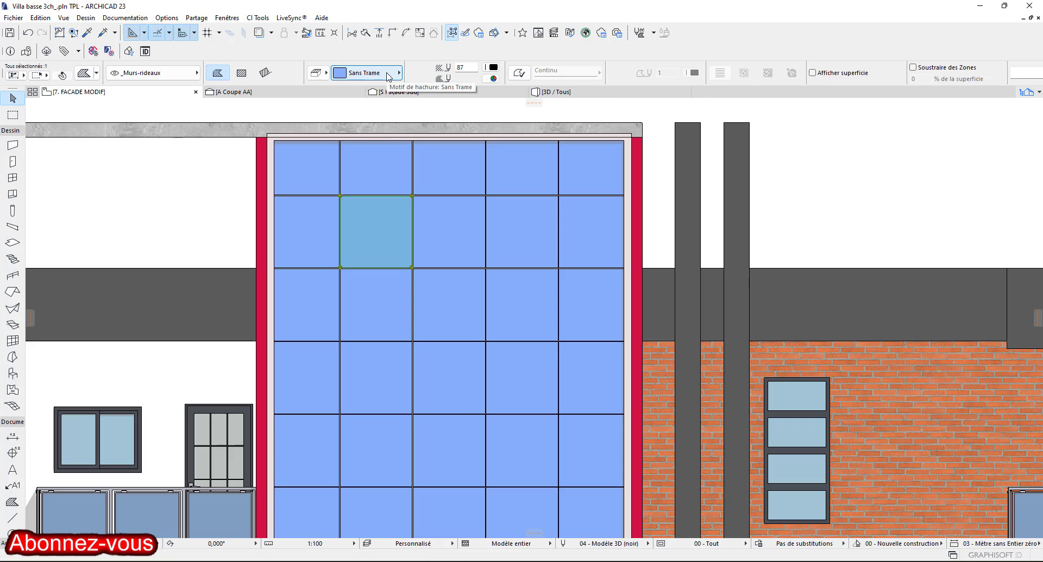
Set the background colour of the selected curtain wall panel fill to dark blue and check it against the neighbouring panels.
click(493, 78)
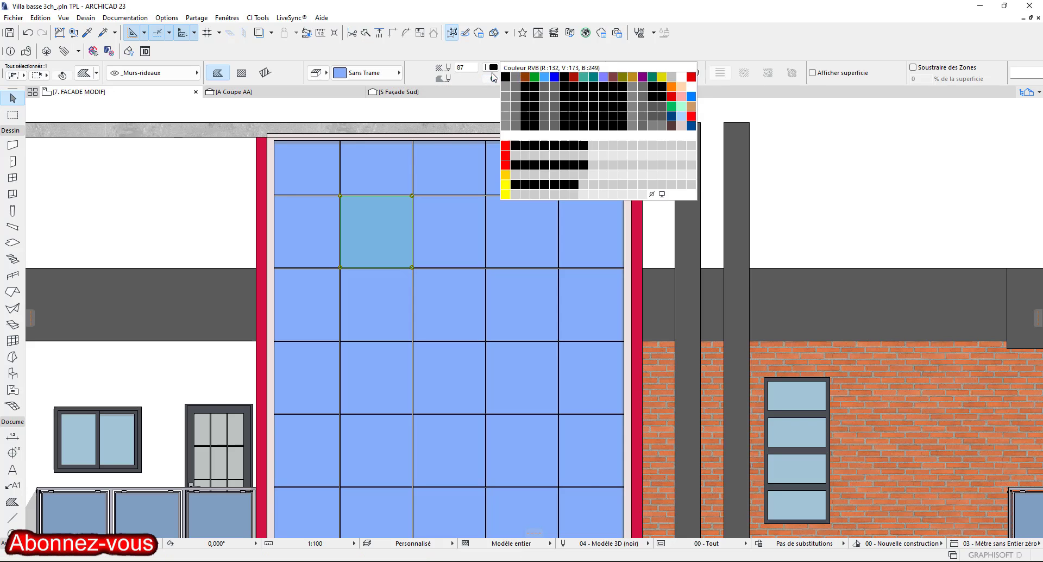
click(660, 140)
scroll(500, 256, down, 3)
middle_drag(500, 256, 496, 205)
key(Escape)
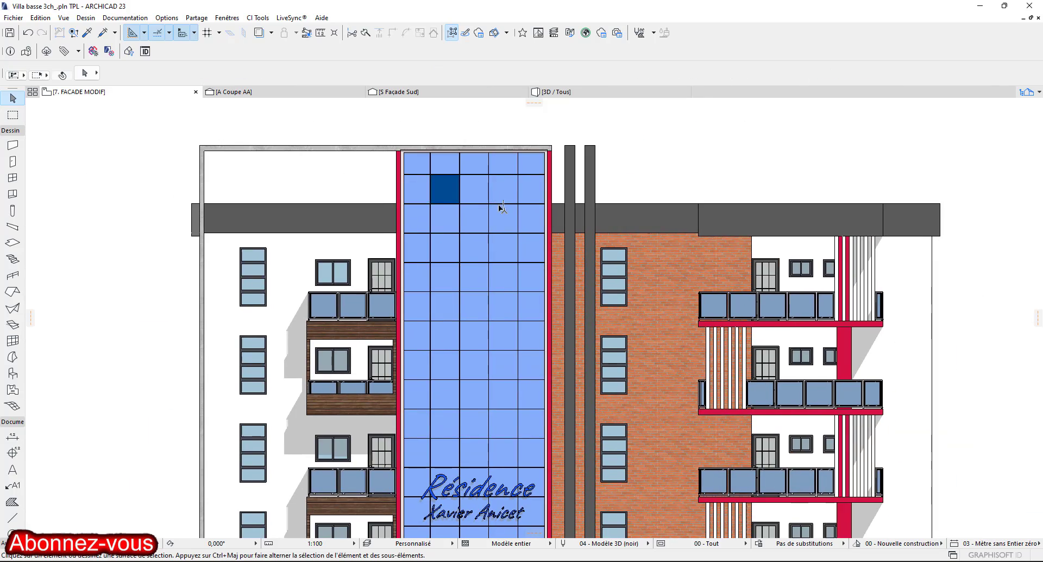
scroll(473, 215, up, 4)
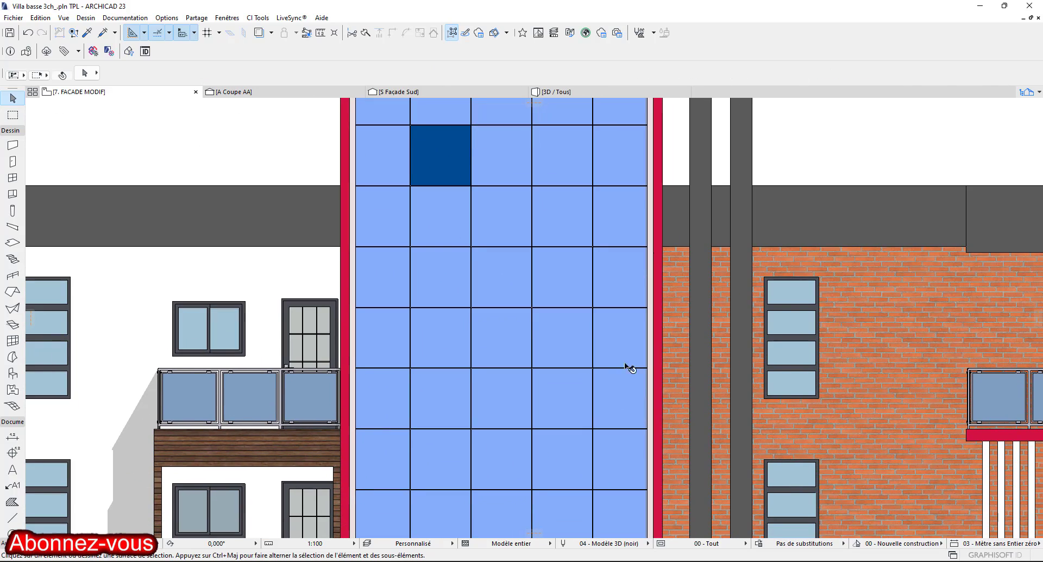
click(449, 148)
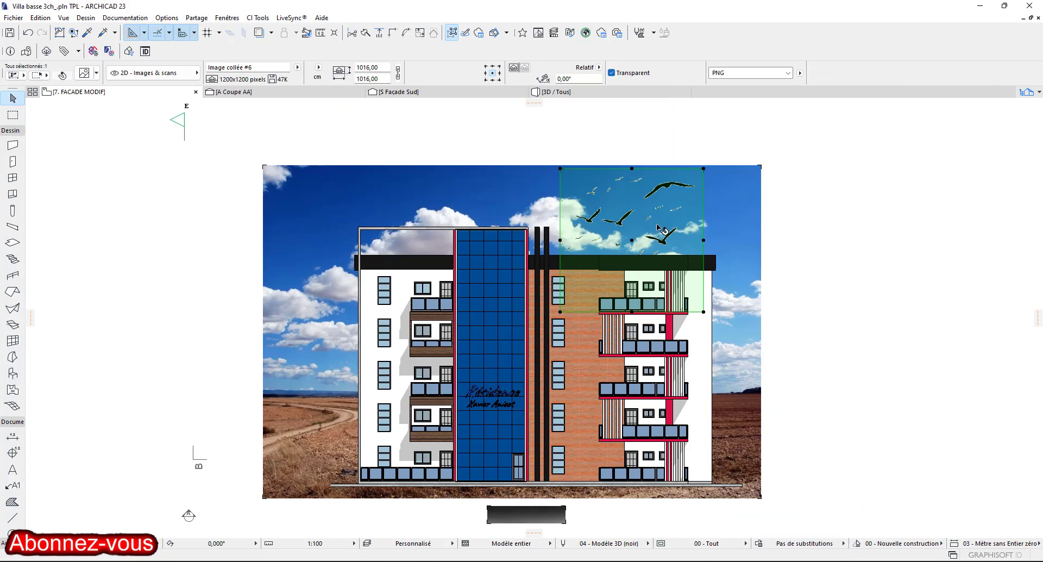
Move the transparent birds image to a higher position in the sky above the building.
click(657, 225)
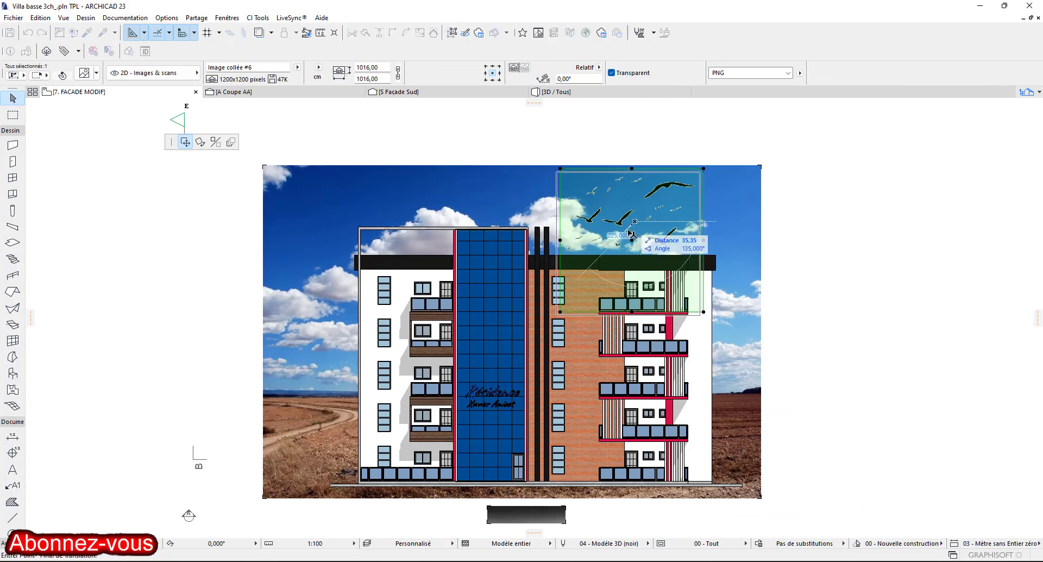
click(644, 236)
click(692, 180)
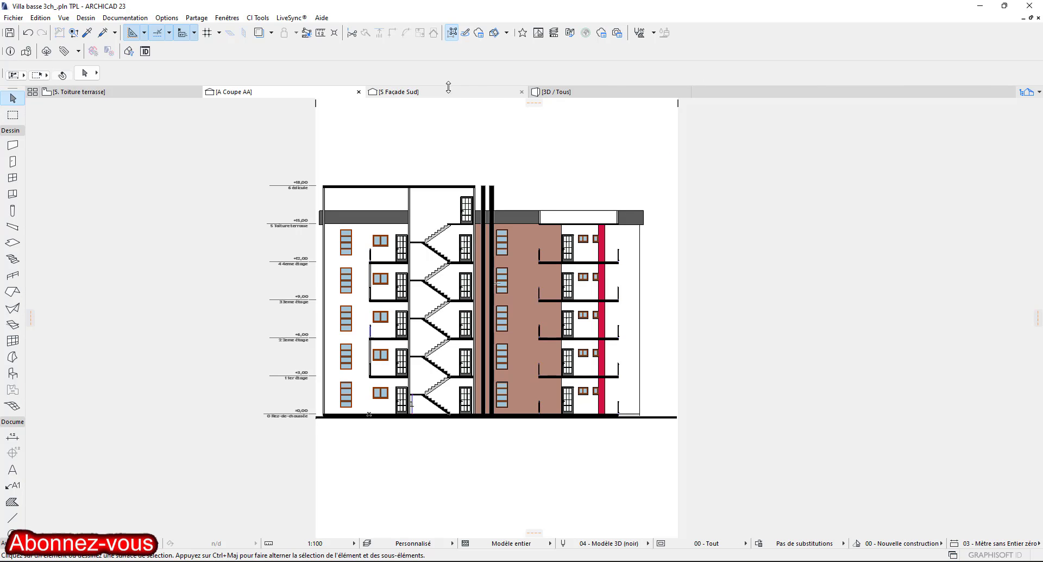
Compare section AA with the South façade, and return to the Toiture terrasse plan with the section marker deselected.
mouse_move(461, 95)
mouse_move(600, 95)
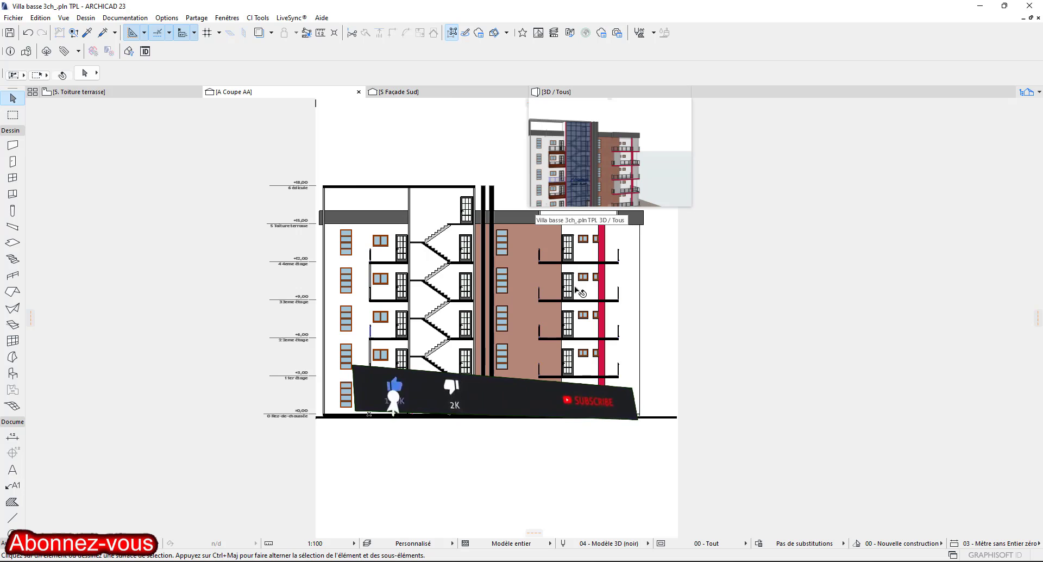
scroll(362, 318, up, 2)
scroll(510, 119, down, 2)
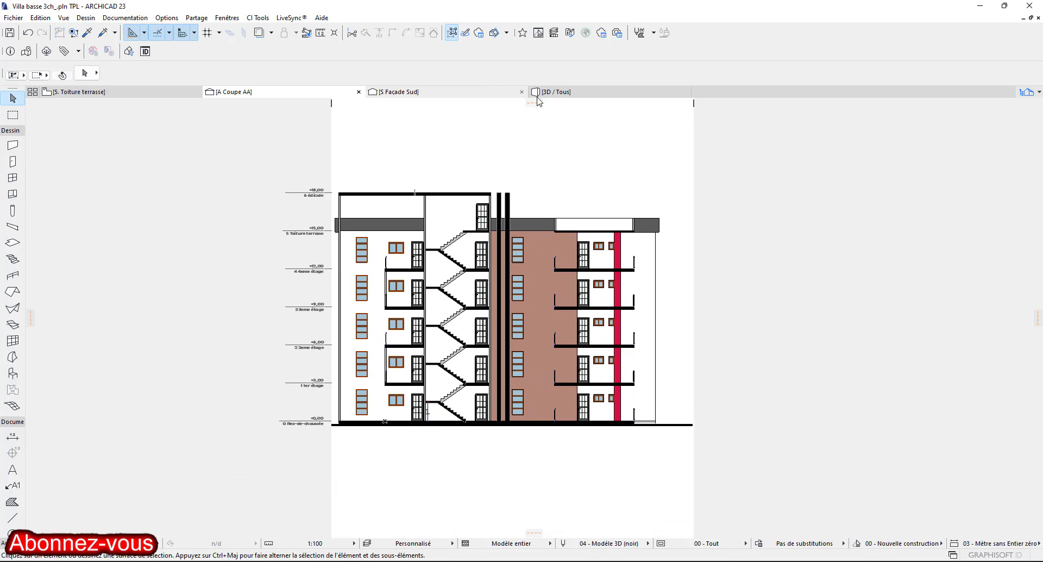
click(461, 96)
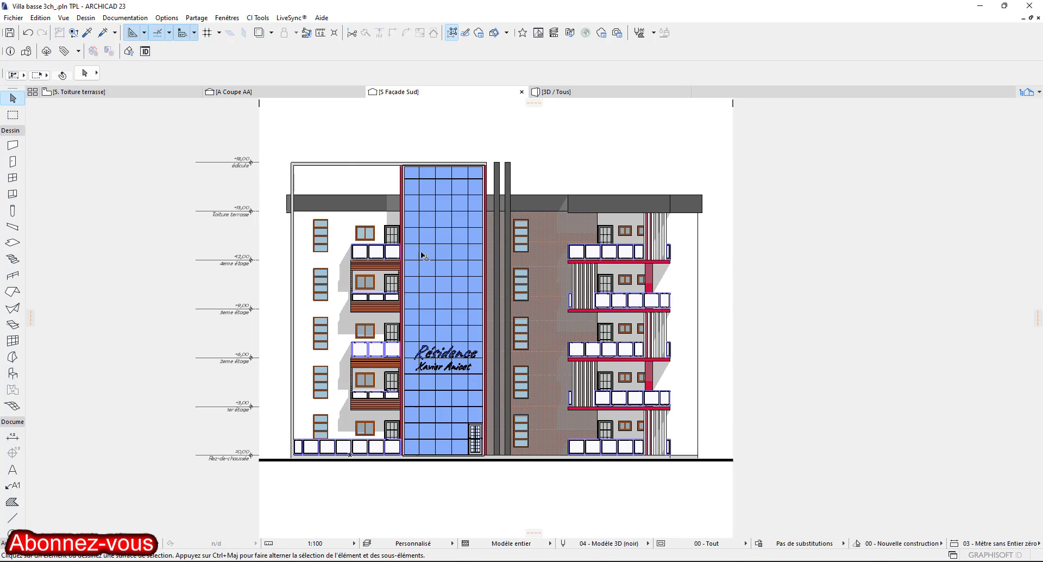
click(108, 91)
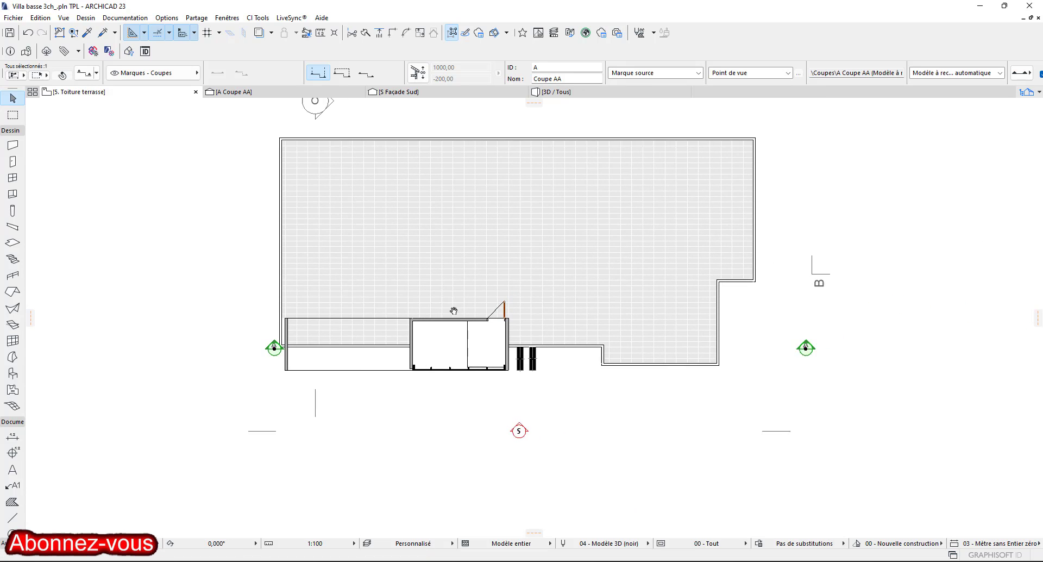
click(772, 266)
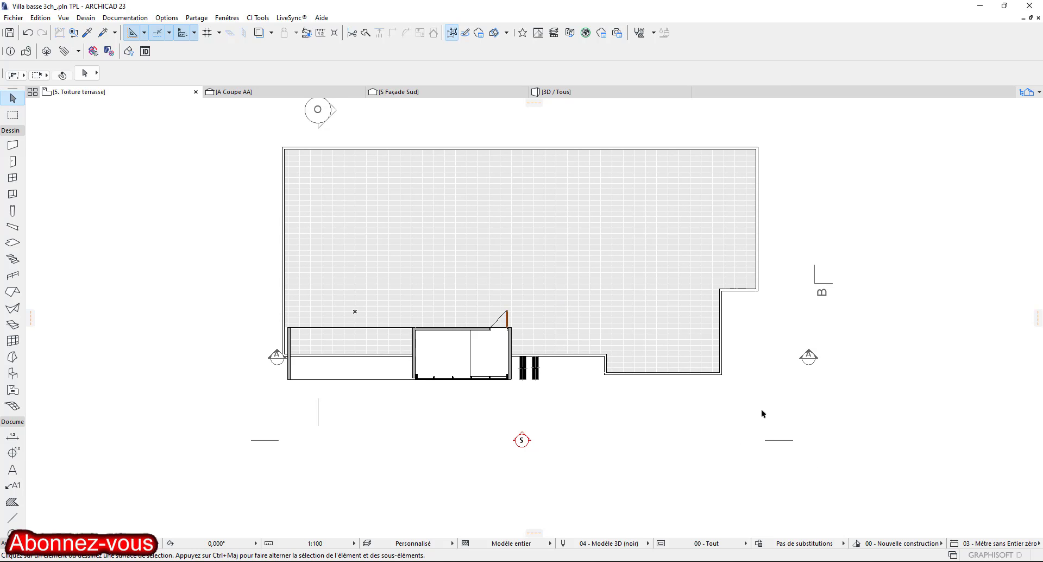
Move the East façade marker line close to the building's east side on the roof terrace plan.
scroll(601, 442, down, 3)
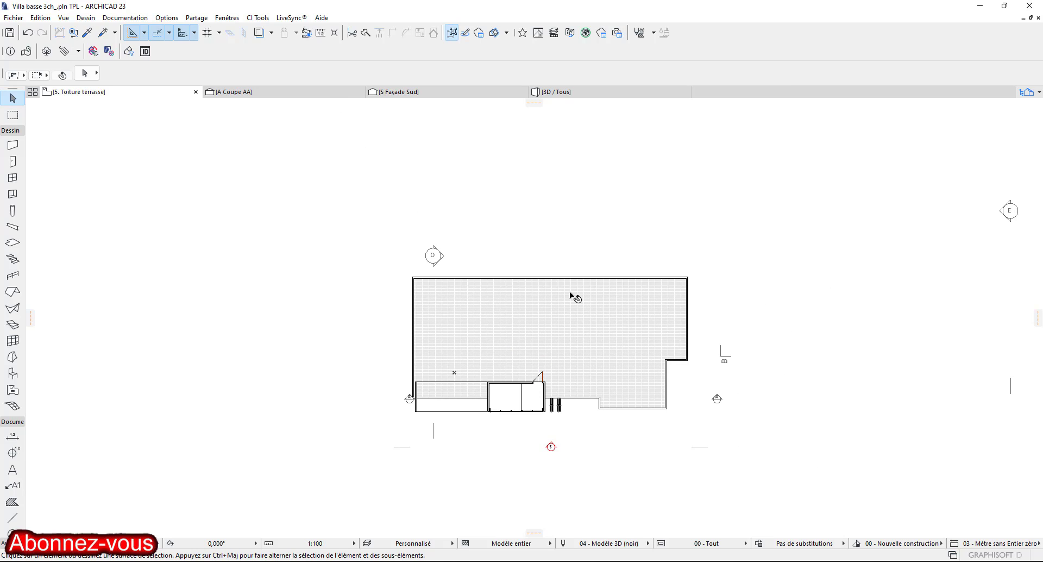
scroll(540, 209, down, 2)
middle_drag(540, 209, 496, 270)
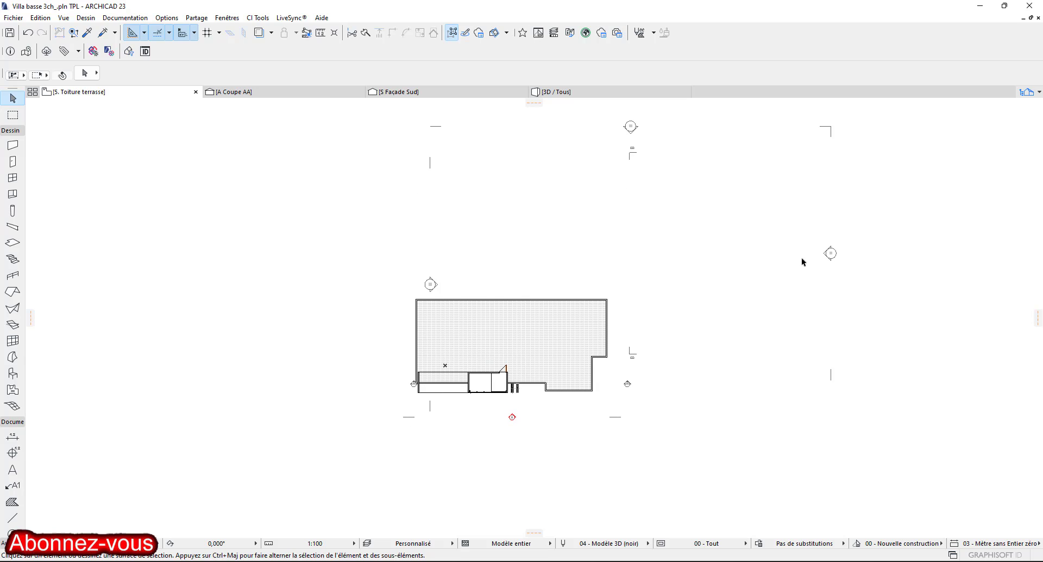
click(831, 253)
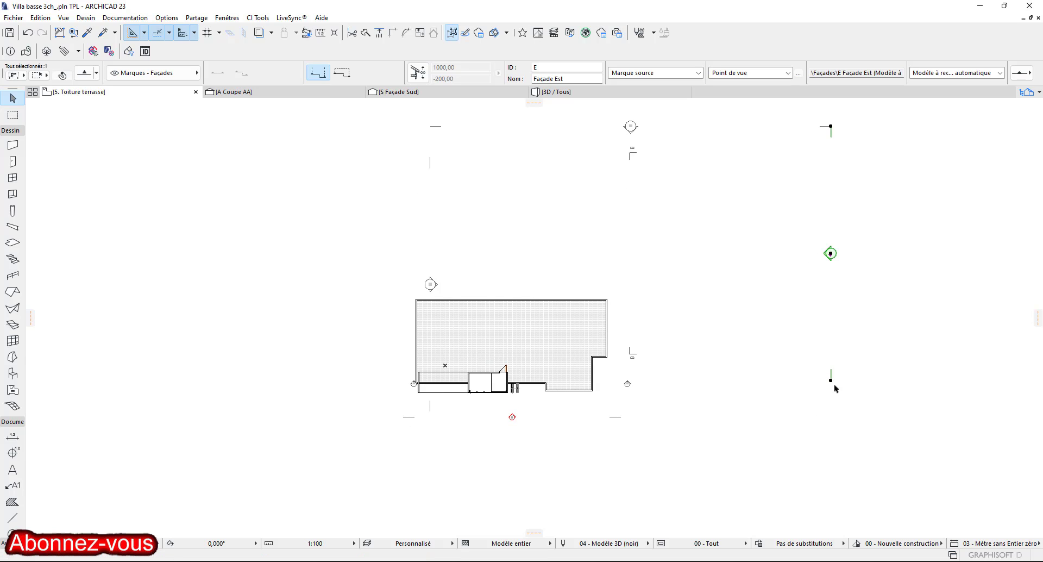
drag(831, 381, 626, 430)
scroll(629, 317, up, 2)
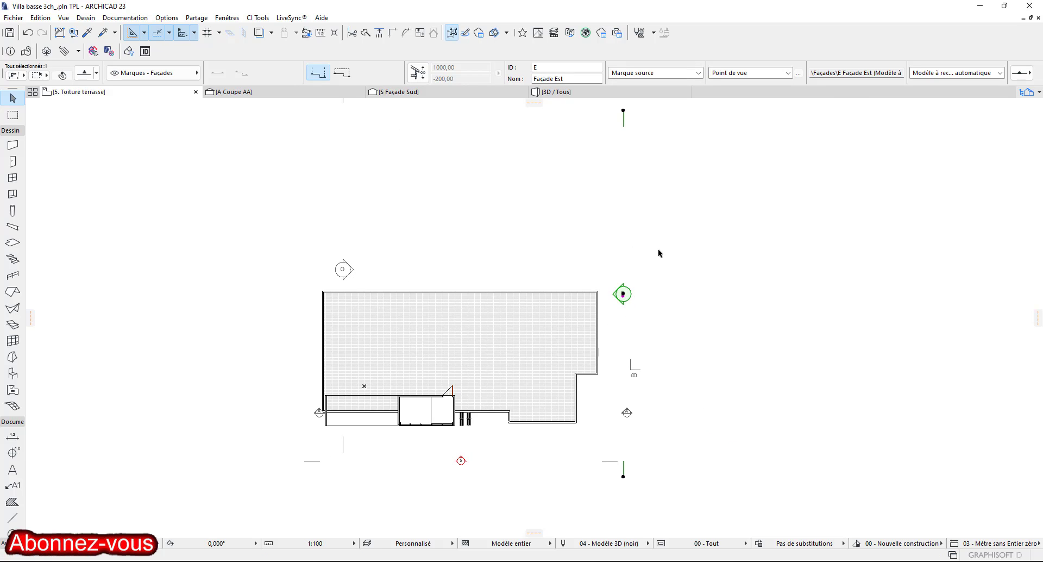
Examine the selected East façade marker's settings, collapse its Niveaux d'étage and Symbole et texte niveaux d'étage sections, and close them without applying changes.
right_click(658, 250)
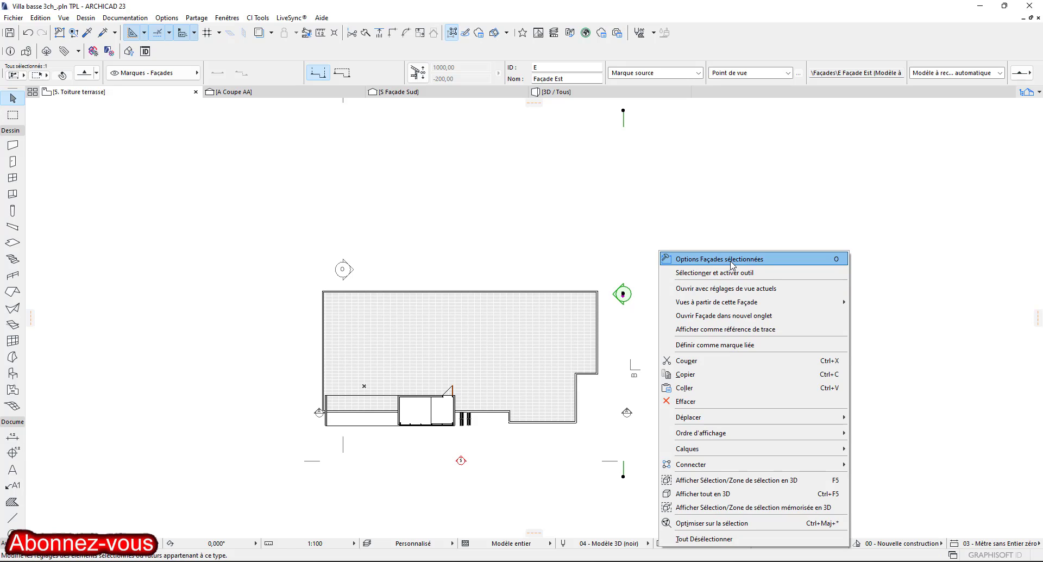
click(255, 161)
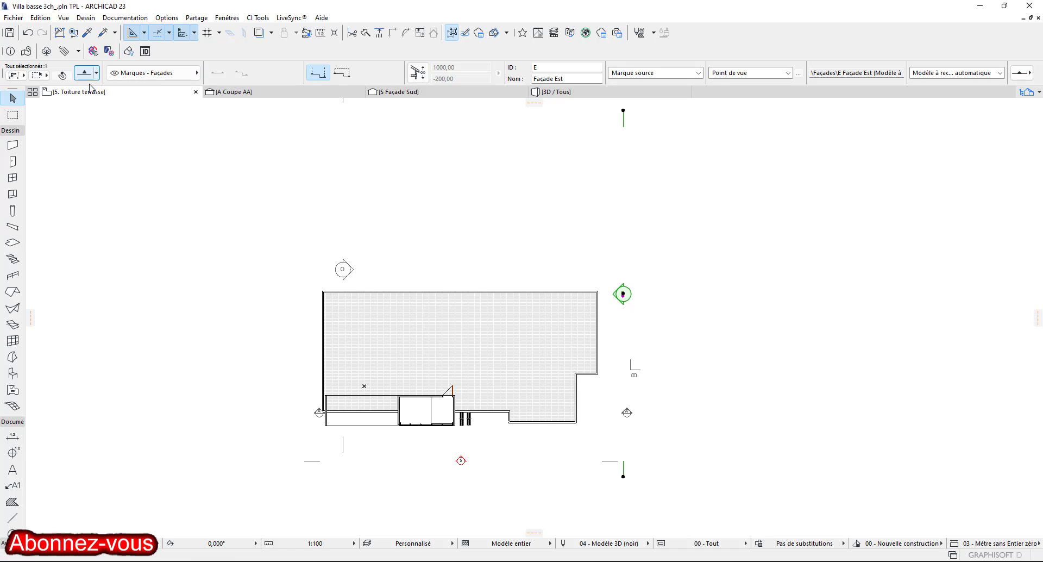
key(ctrl+t)
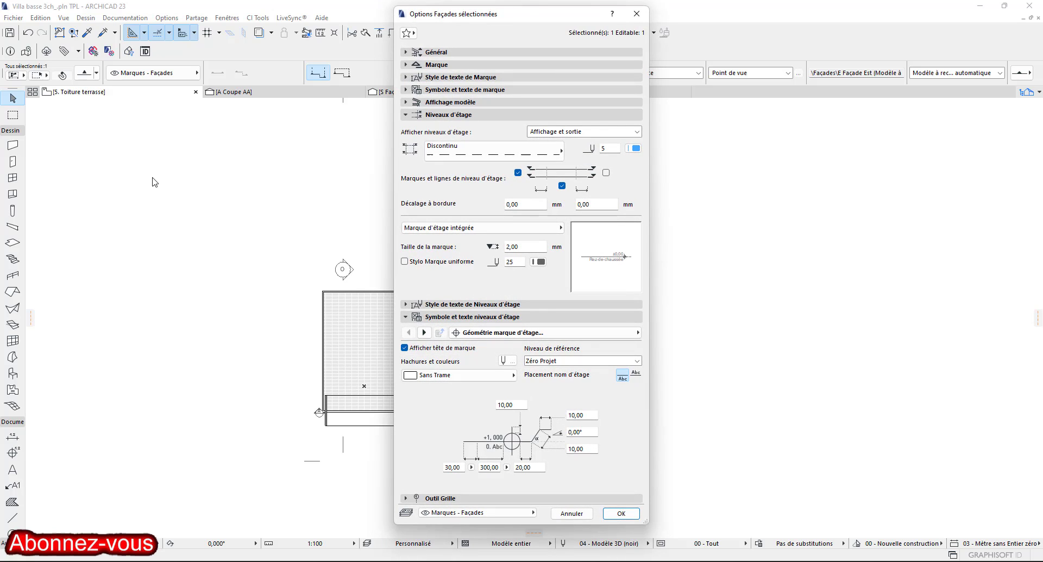
click(407, 115)
drag(550, 21, 721, 148)
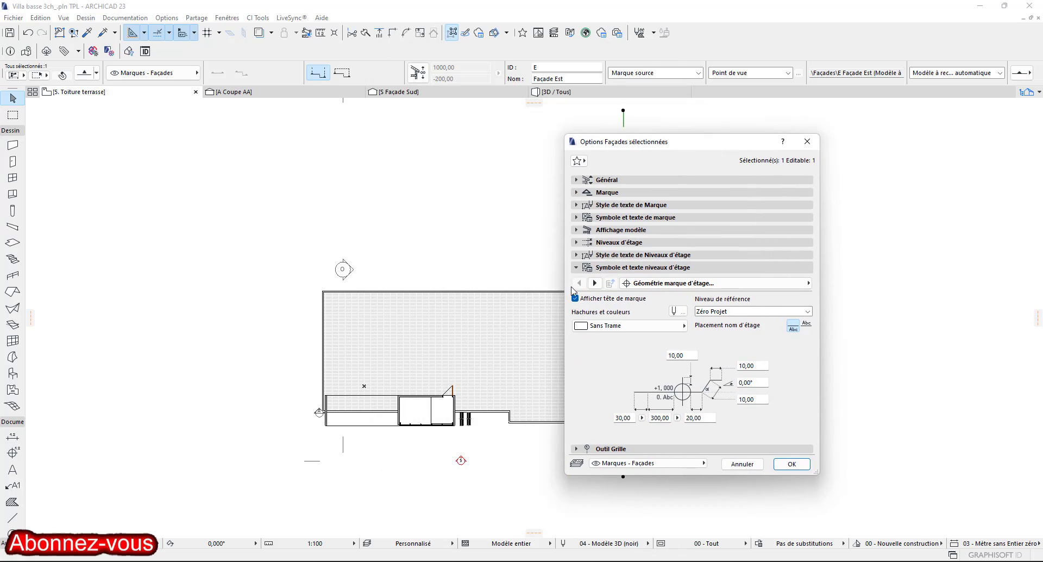
click(577, 267)
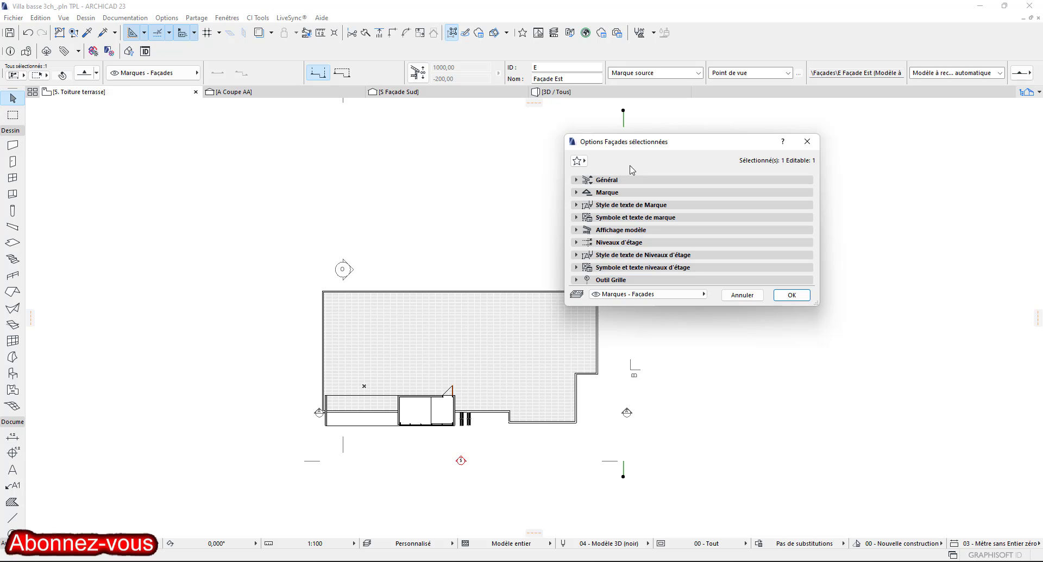
drag(674, 144, 785, 135)
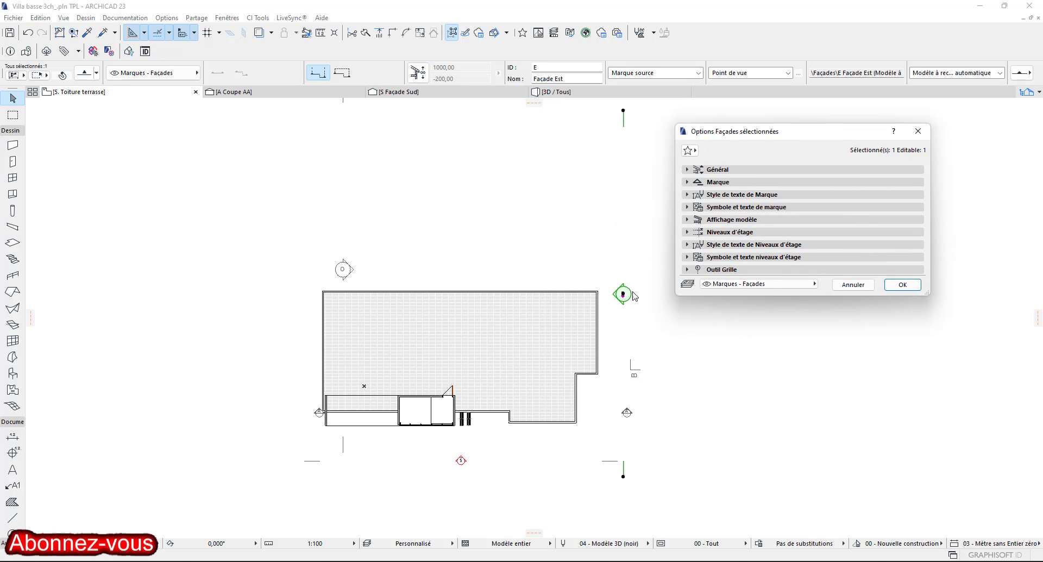
click(918, 131)
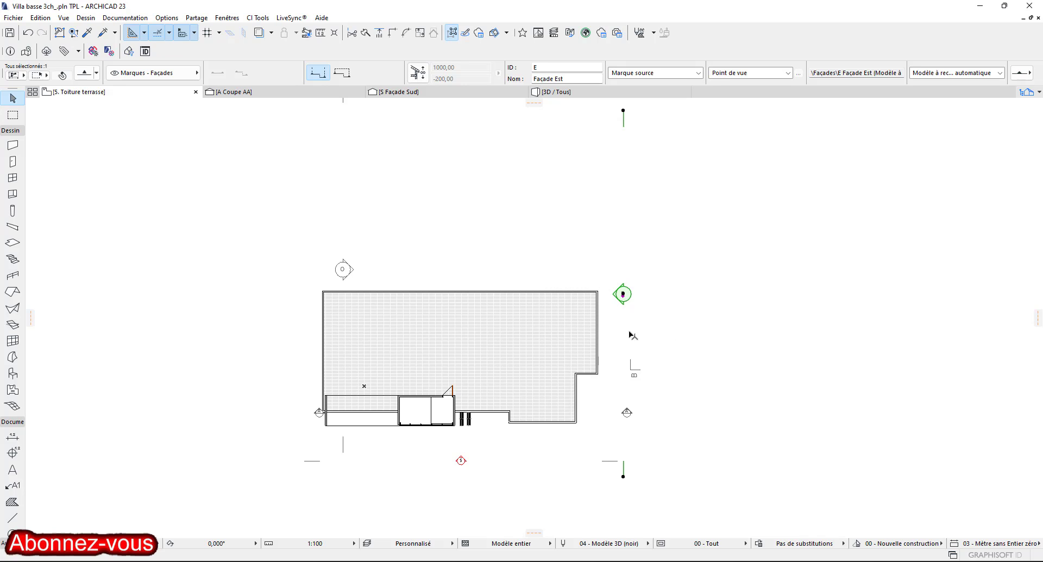
Open the East façade from its marker with the current view settings and bring the whole elevation into view.
right_click(670, 264)
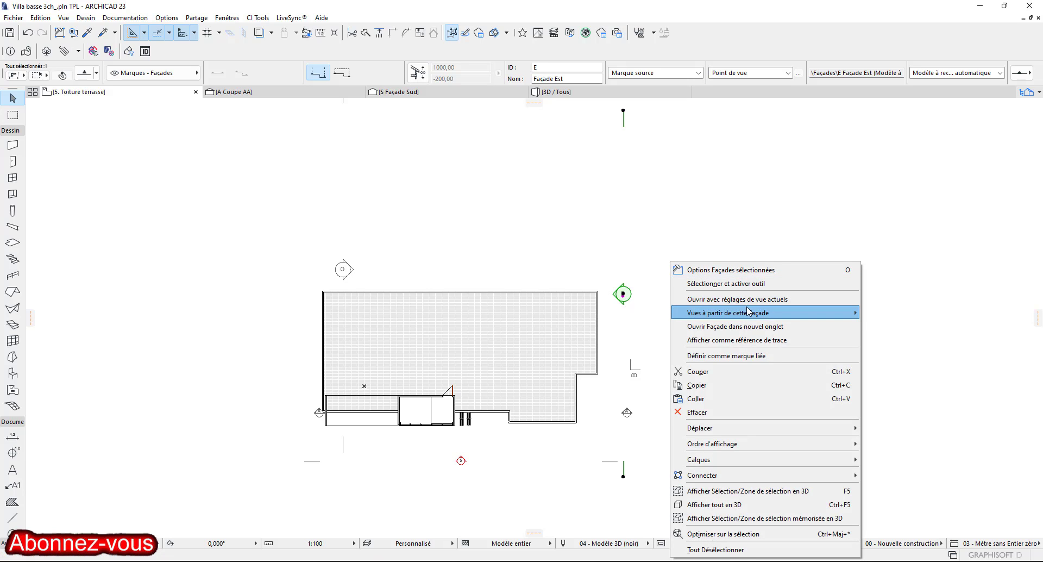
mouse_move(757, 317)
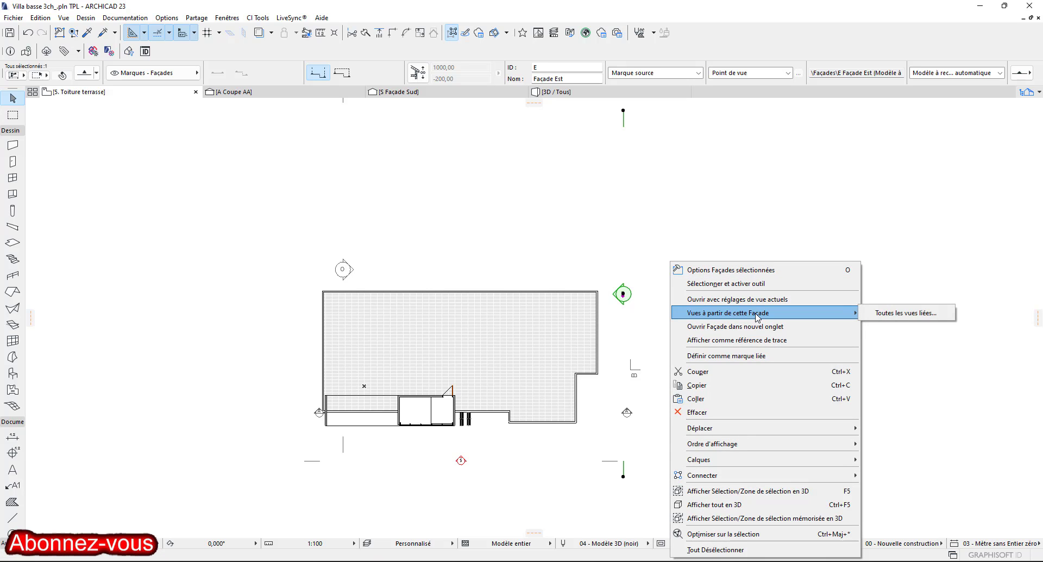
click(755, 300)
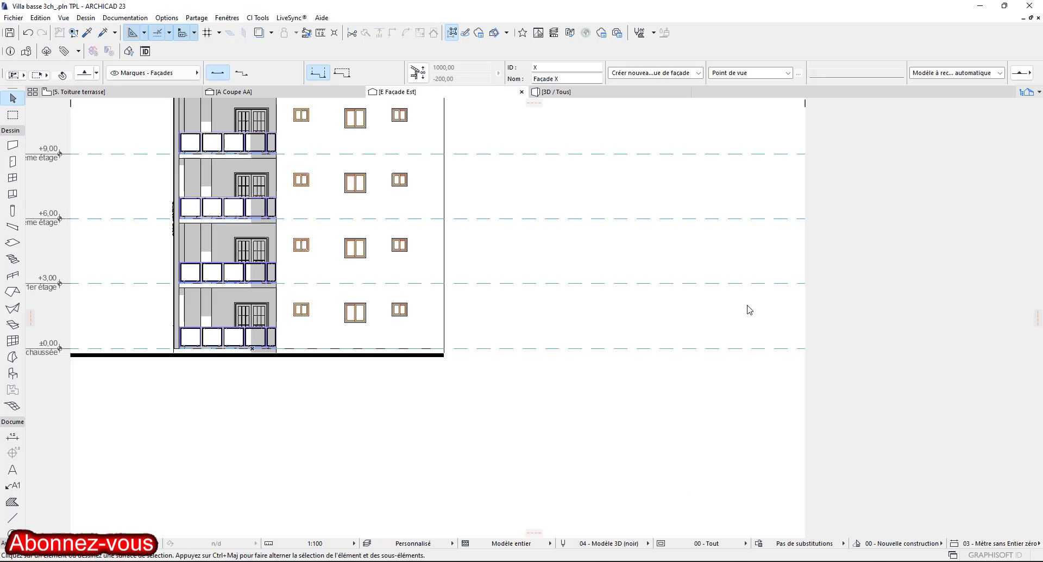
scroll(419, 219, down, 3)
middle_drag(419, 219, 559, 295)
scroll(465, 210, up, 1)
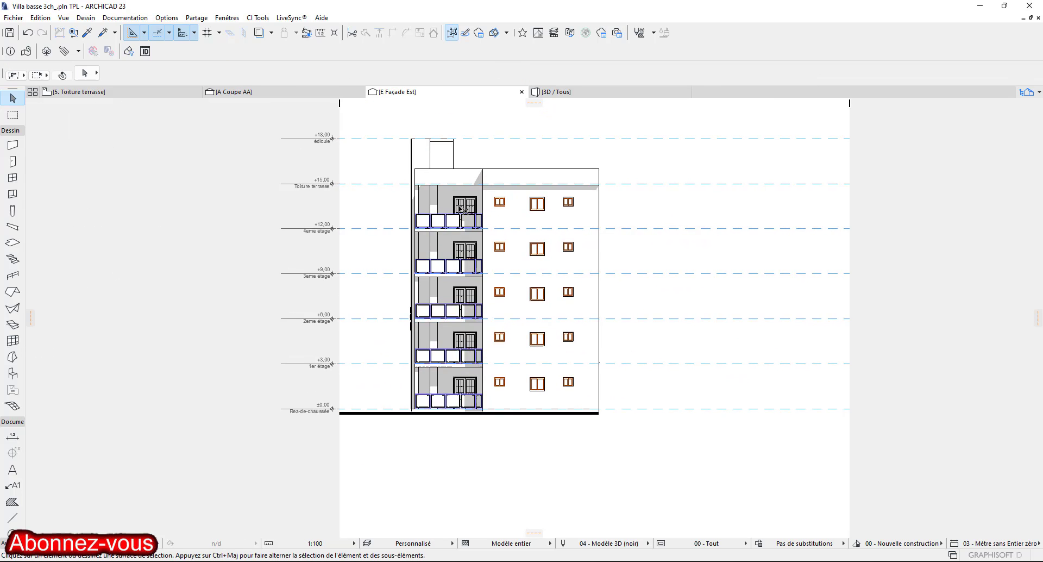
Open the East façade's settings from its elevation view and expand the Général section.
middle_drag(465, 210, 508, 240)
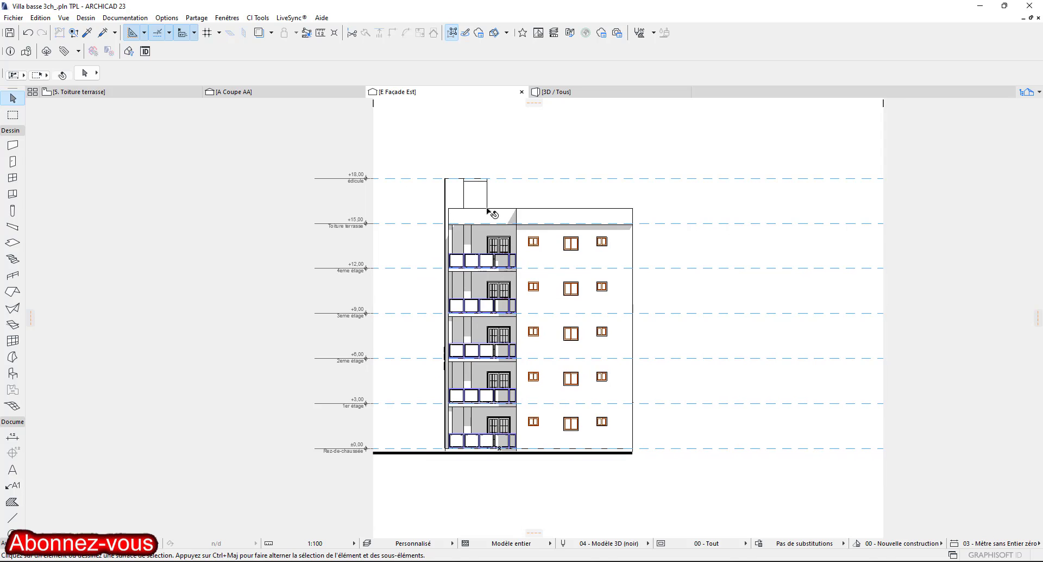
scroll(536, 317, up, 2)
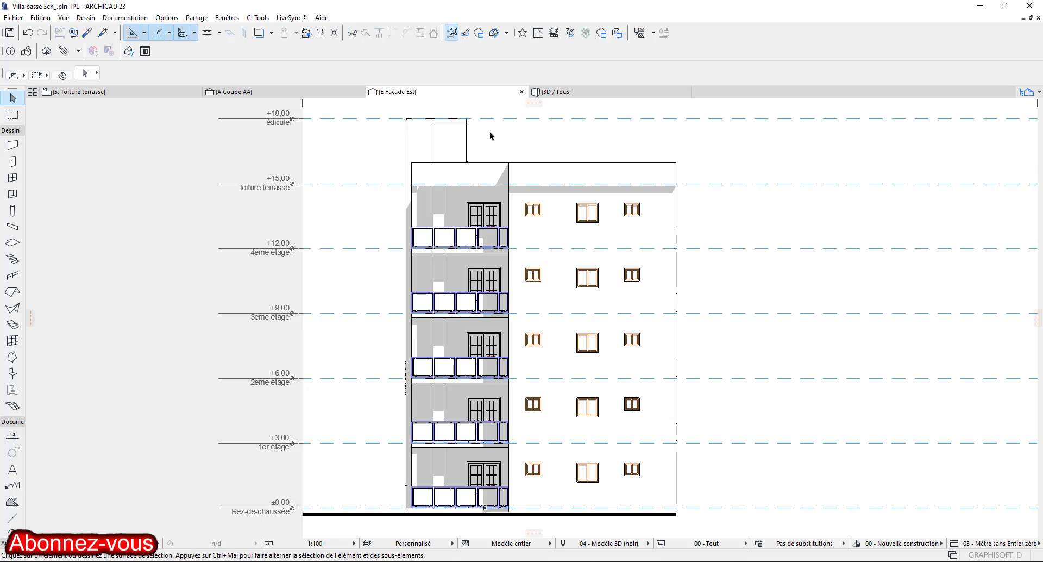
right_click(451, 98)
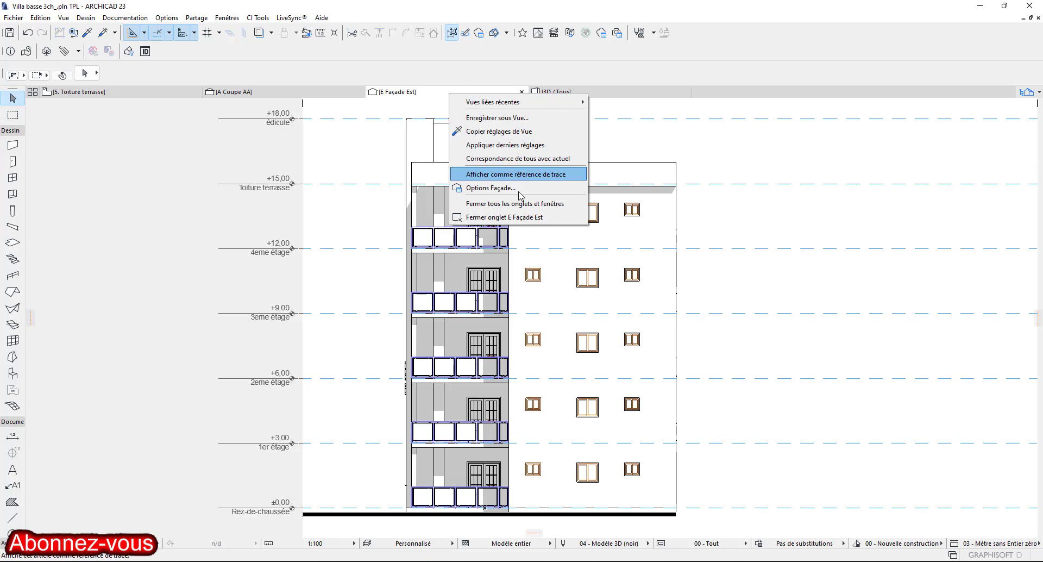
click(491, 187)
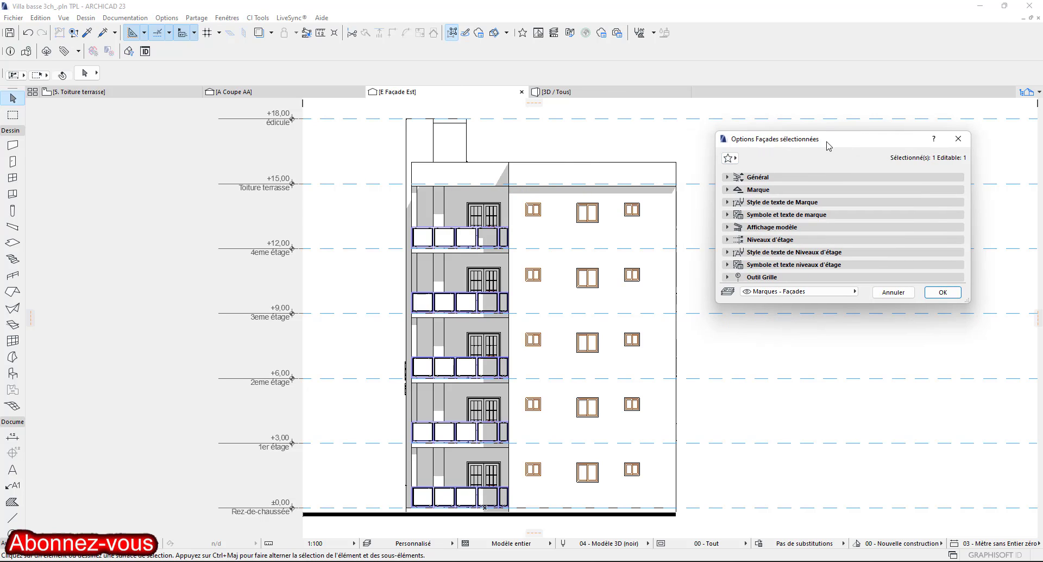
drag(828, 146, 810, 116)
click(709, 147)
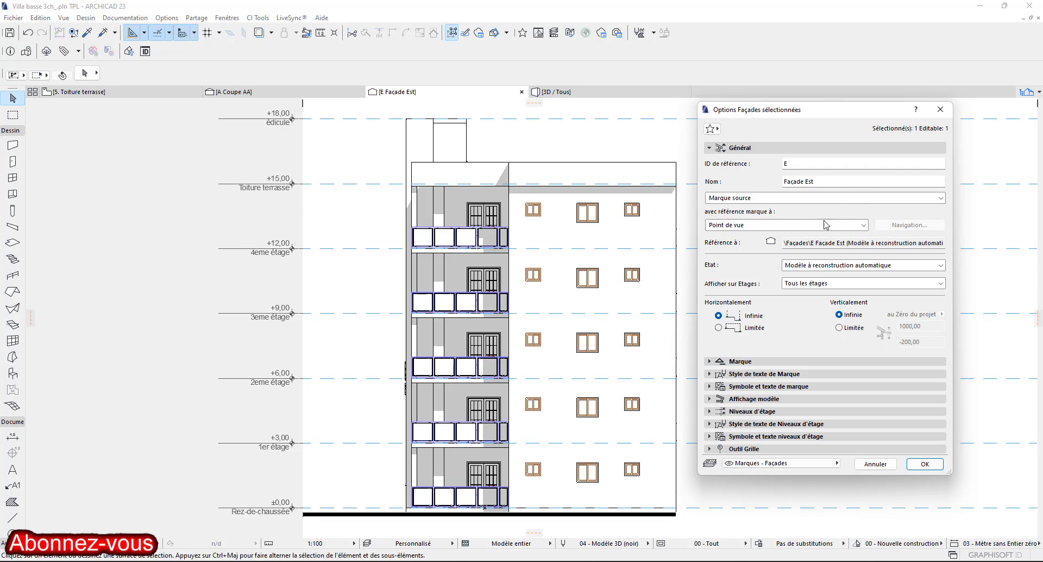
Examine the marker type and Afficher sur Etages choices, keep Tous les étages, and close the façade settings without applying changes.
click(941, 198)
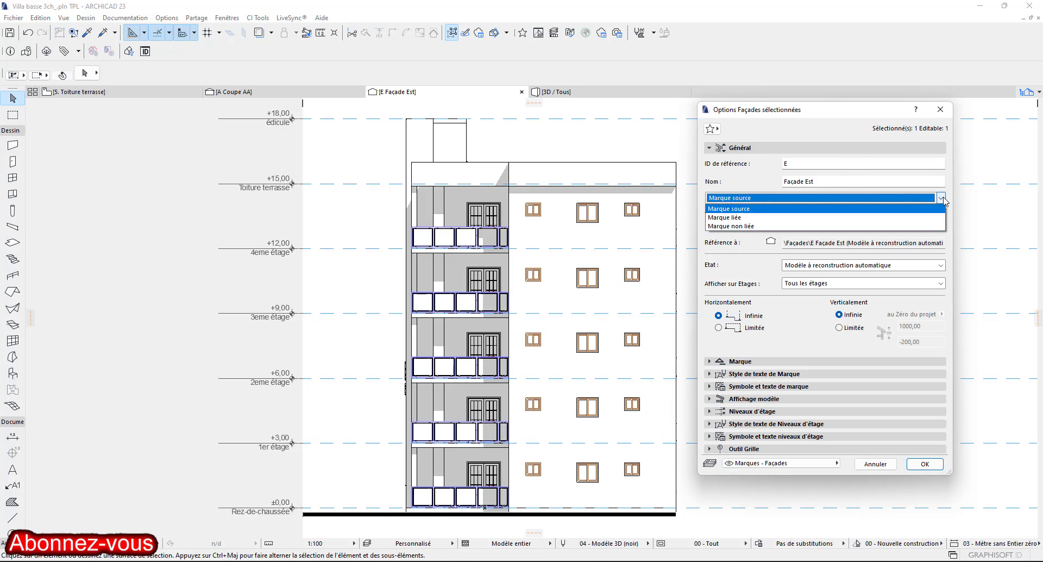
click(941, 198)
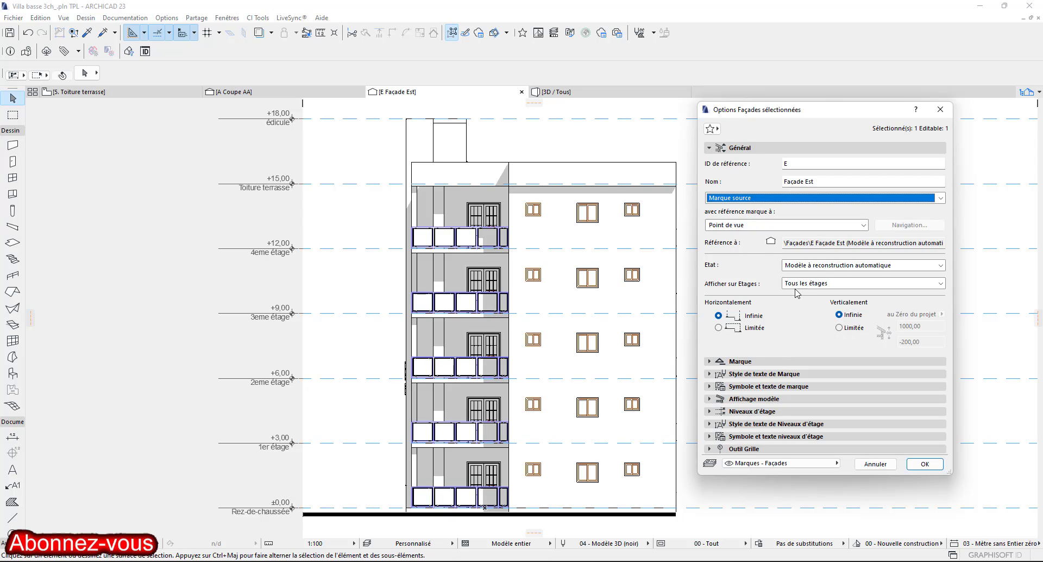
click(939, 284)
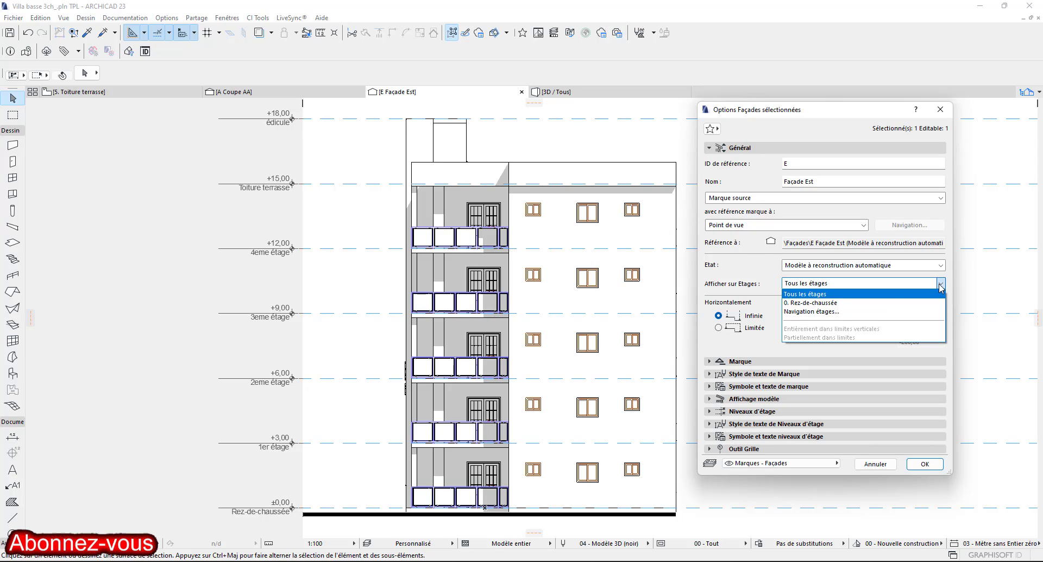
click(940, 284)
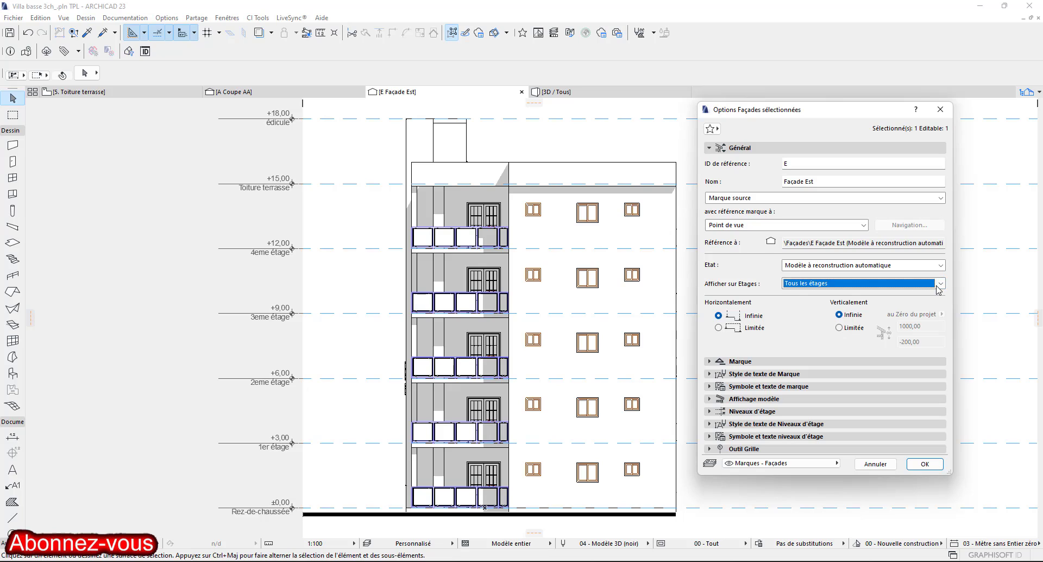
click(940, 283)
click(887, 293)
click(940, 109)
Open the East façade marker's settings from the Toiture terrasse plan and place the marker heads at the line's ends.
click(165, 98)
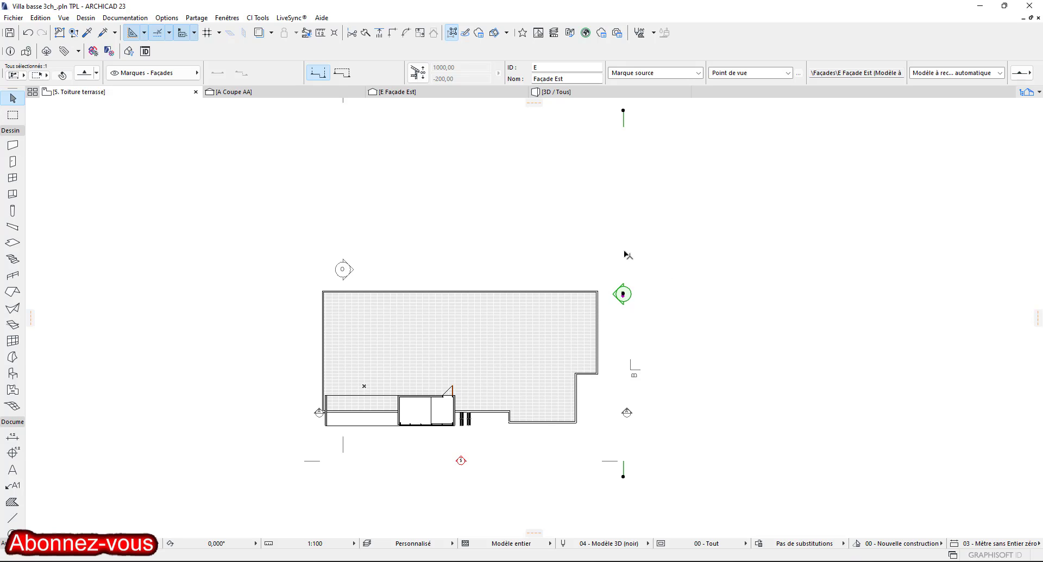
right_click(611, 197)
click(640, 207)
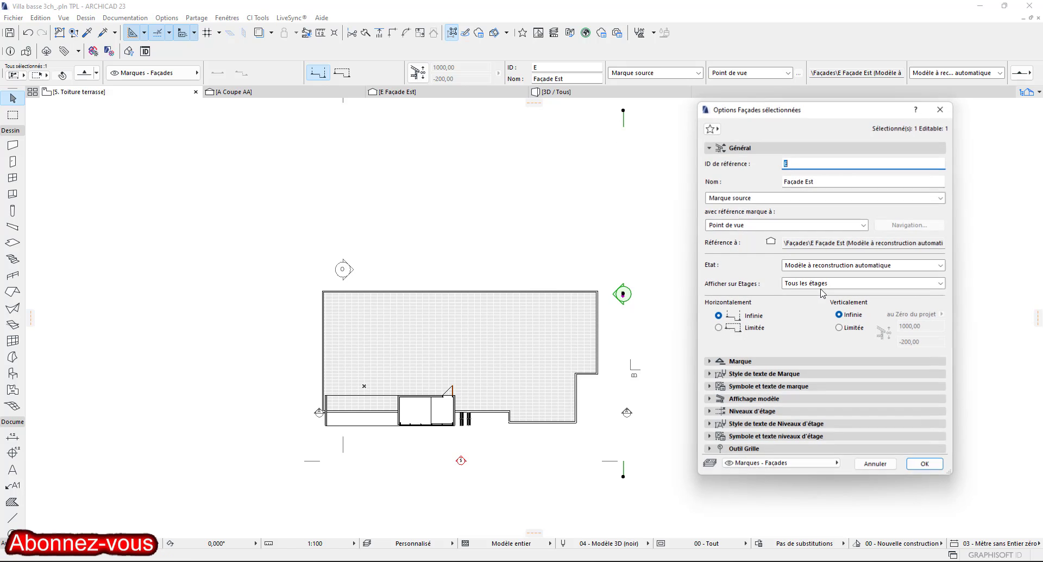
click(711, 147)
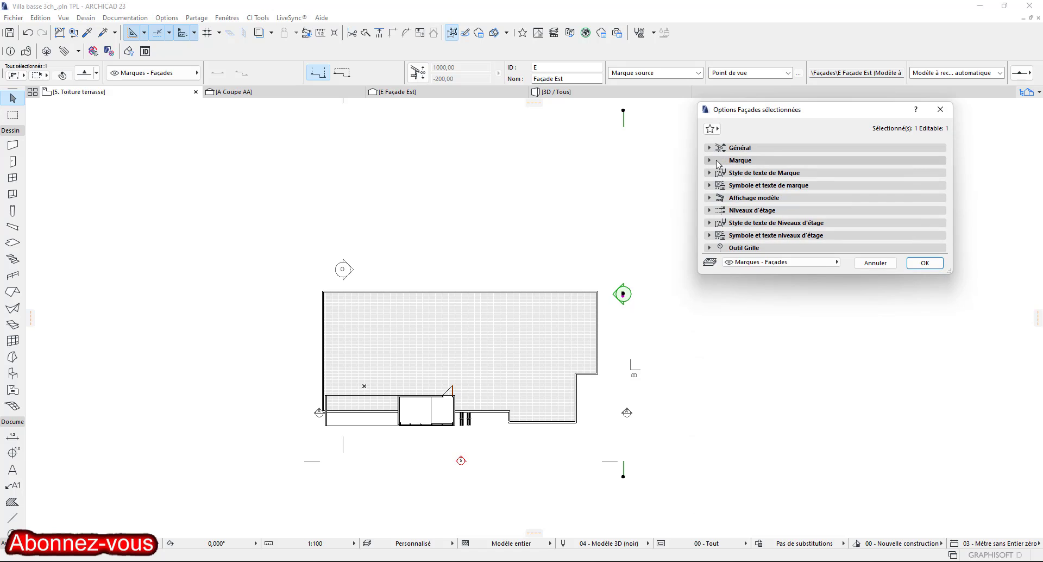
click(710, 160)
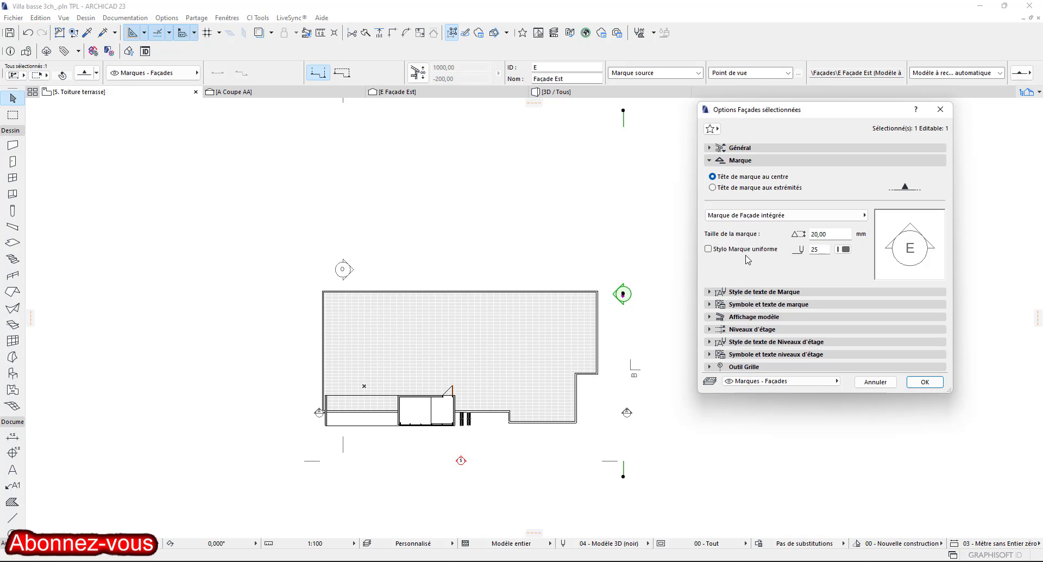
click(712, 188)
click(849, 217)
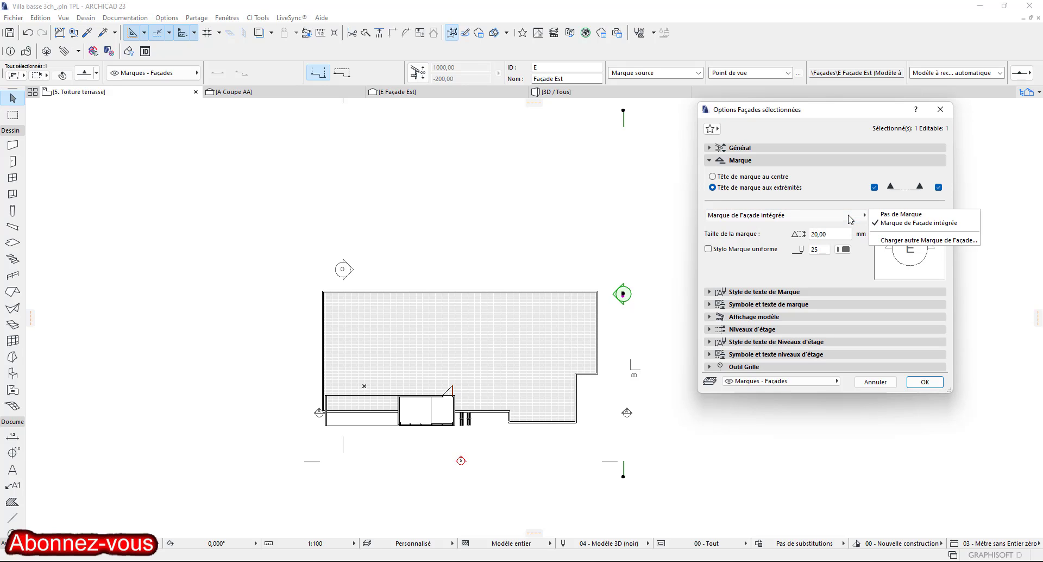
click(927, 240)
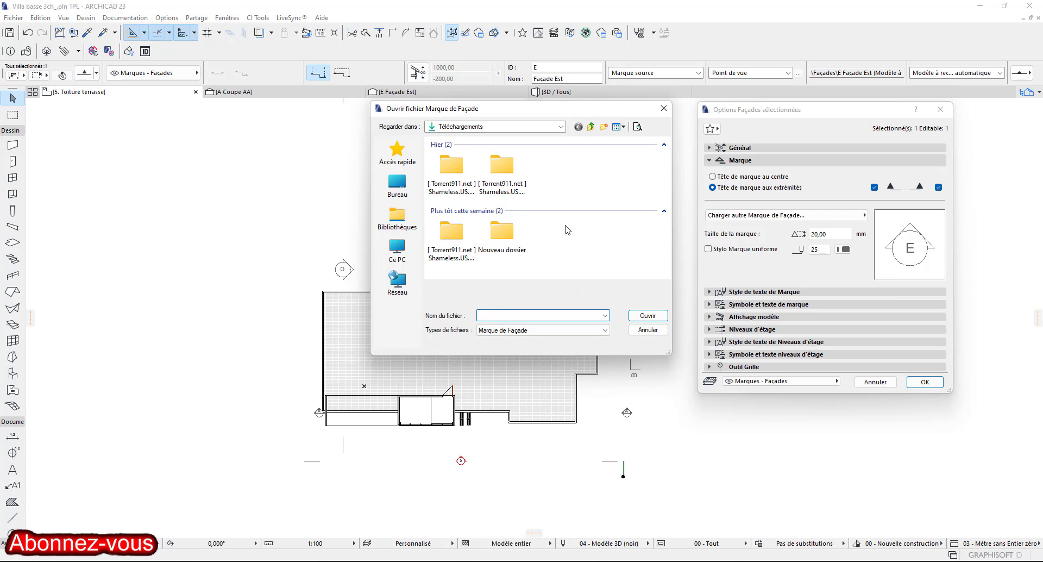
key(Escape)
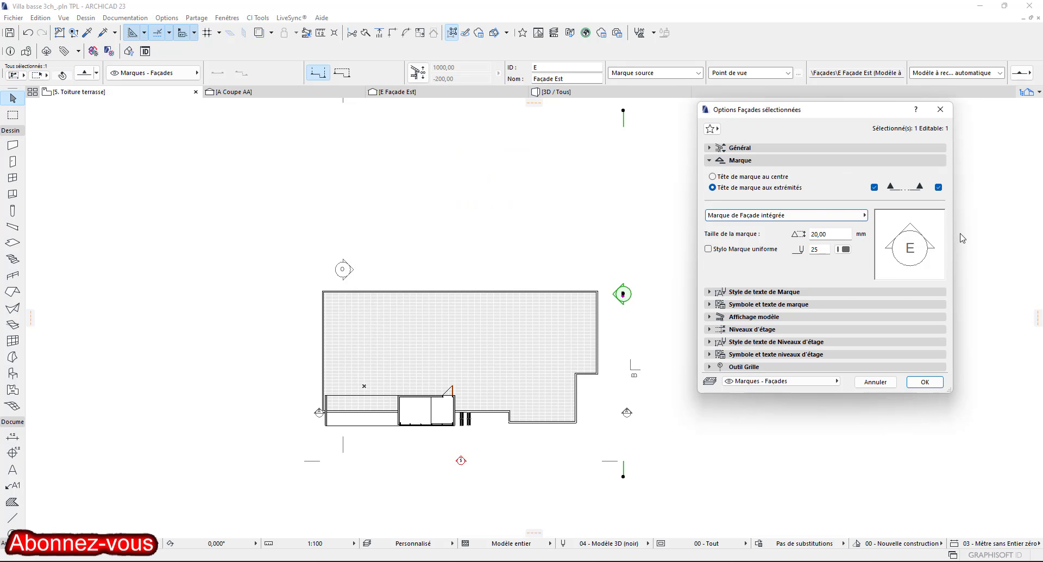
Set the East façade marker's size to 10 mm and its pen to 78.
click(834, 233)
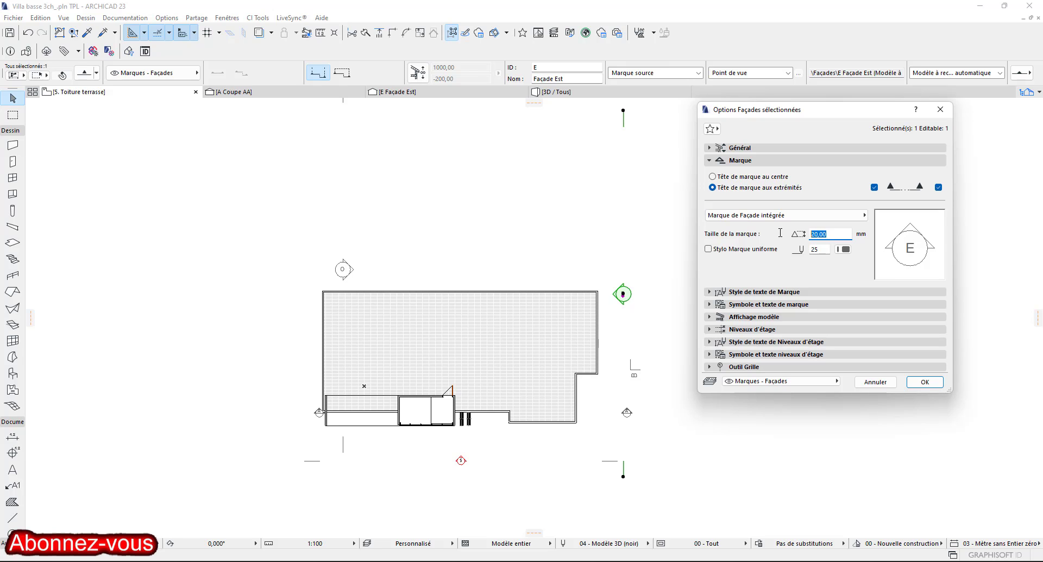
text(1)
click(845, 249)
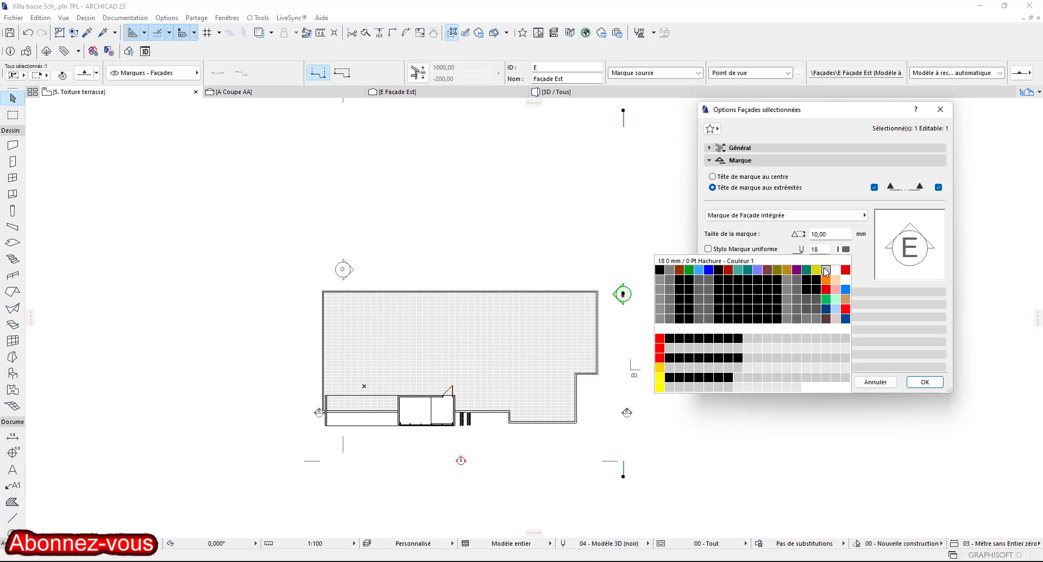
click(830, 304)
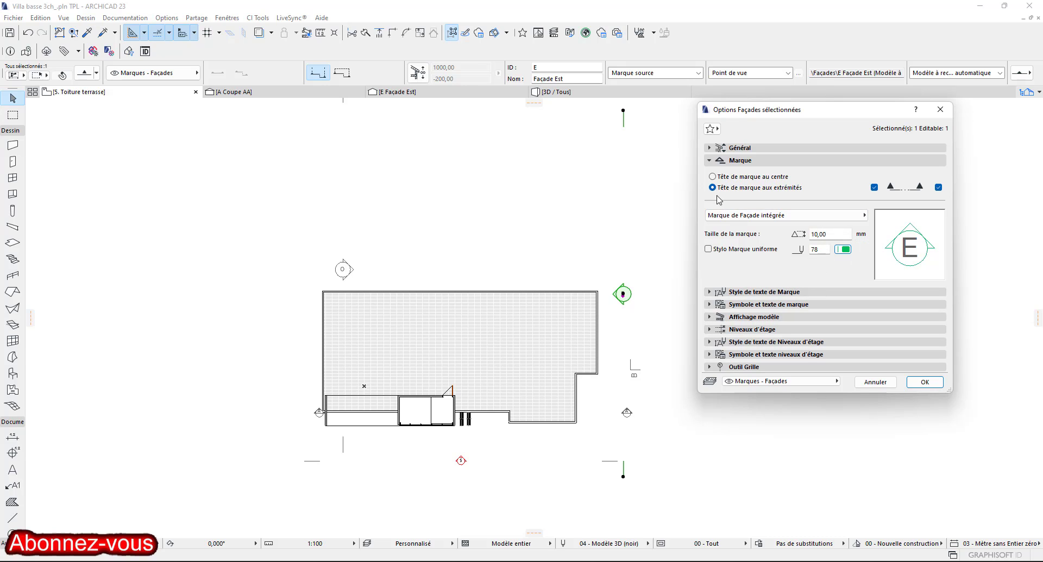
click(710, 161)
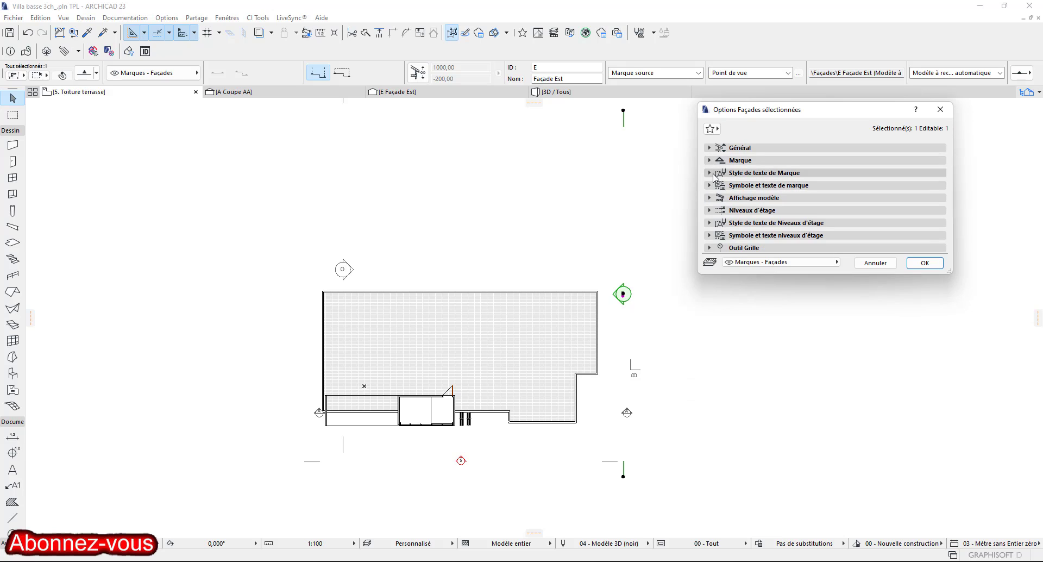
Format the East façade marker's text as 3 mm bold Bodoni MT.
click(715, 177)
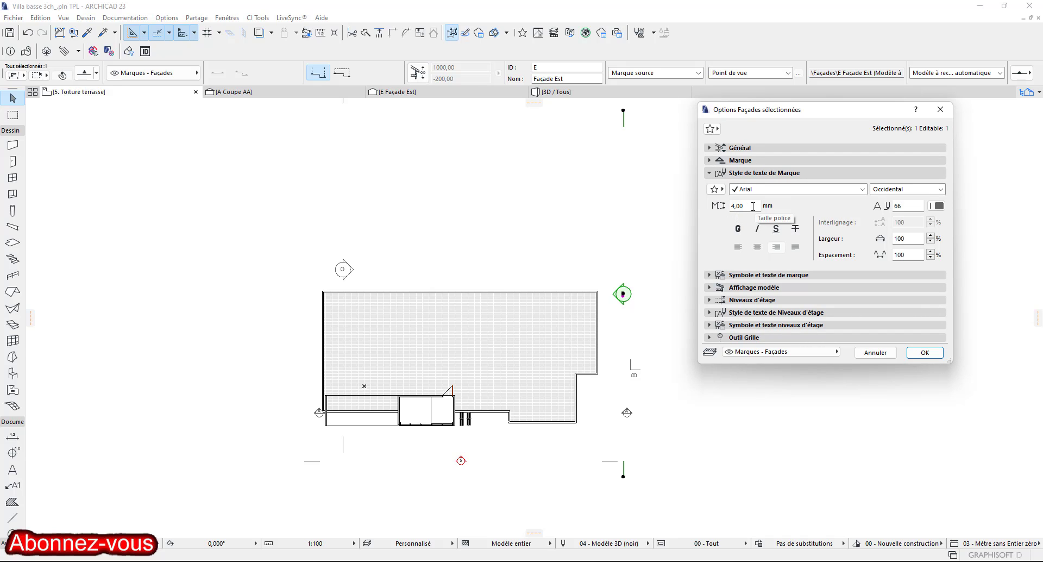
drag(755, 208, 709, 210)
text(3)
click(740, 232)
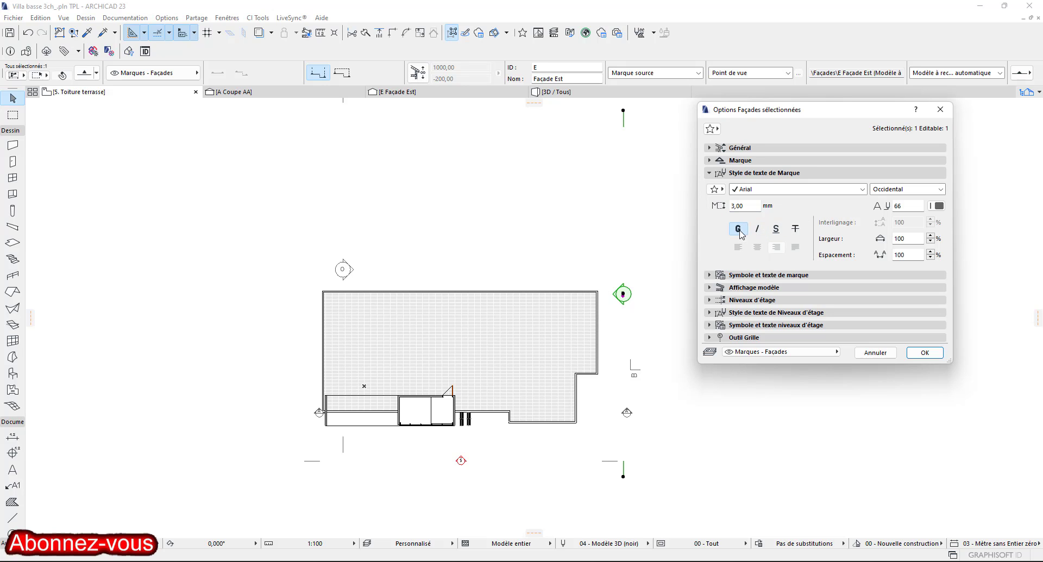
click(861, 190)
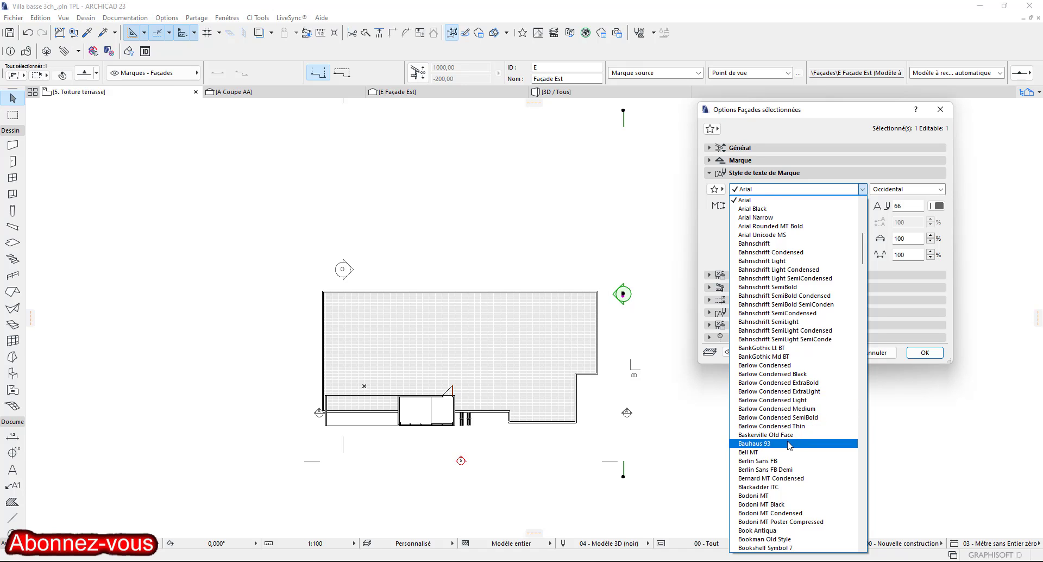
scroll(789, 446, down, 5)
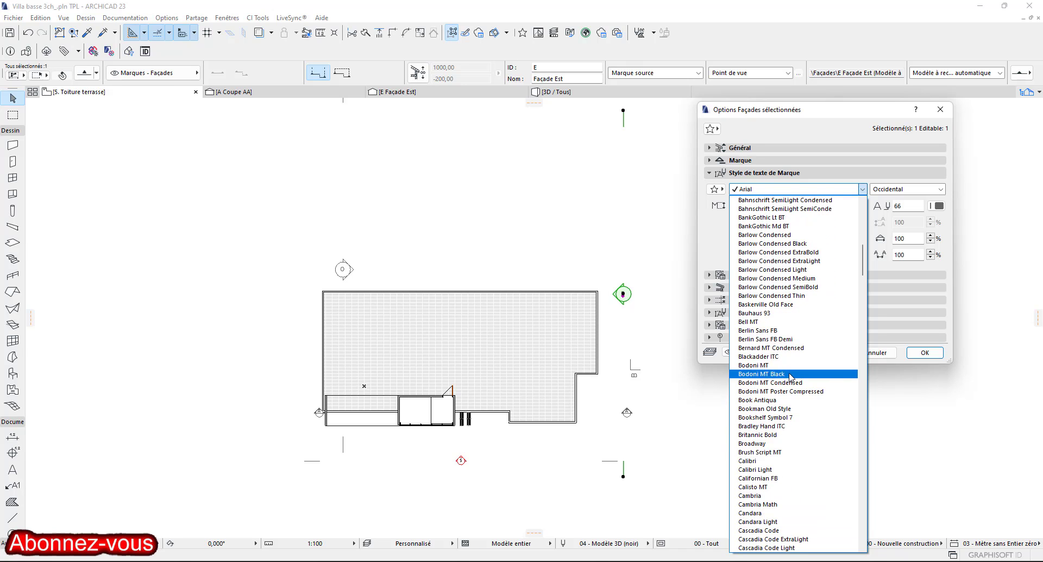
click(789, 365)
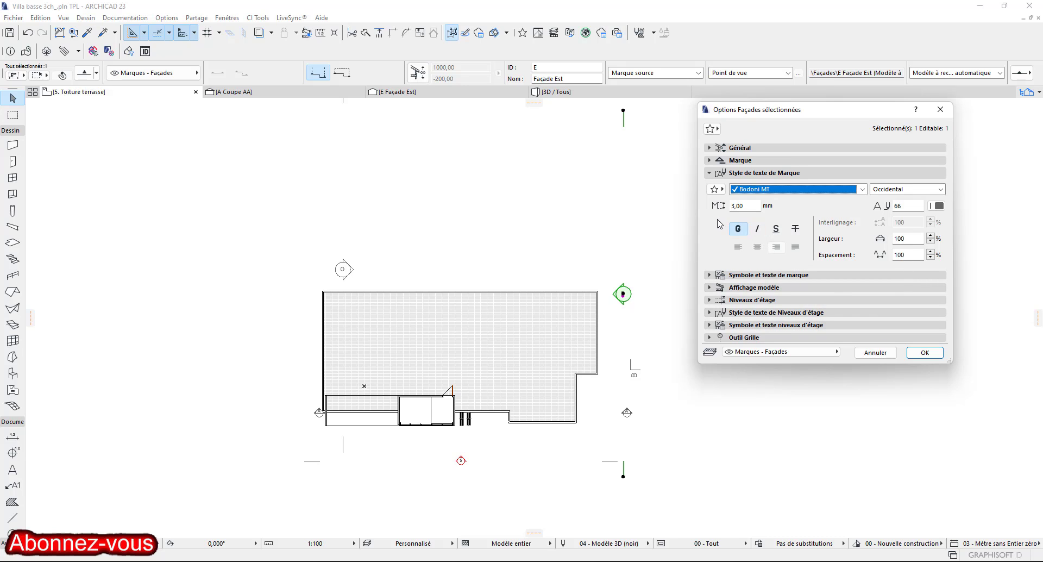
Set the marker text's pen to 23 and collapse the Style de texte de Marque section.
click(937, 207)
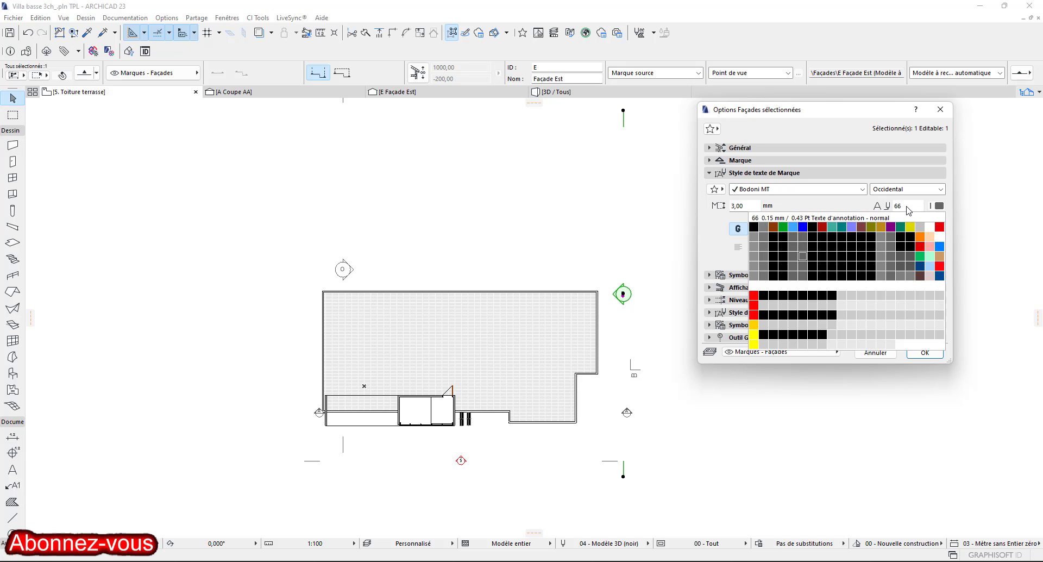
text(36)
click(777, 239)
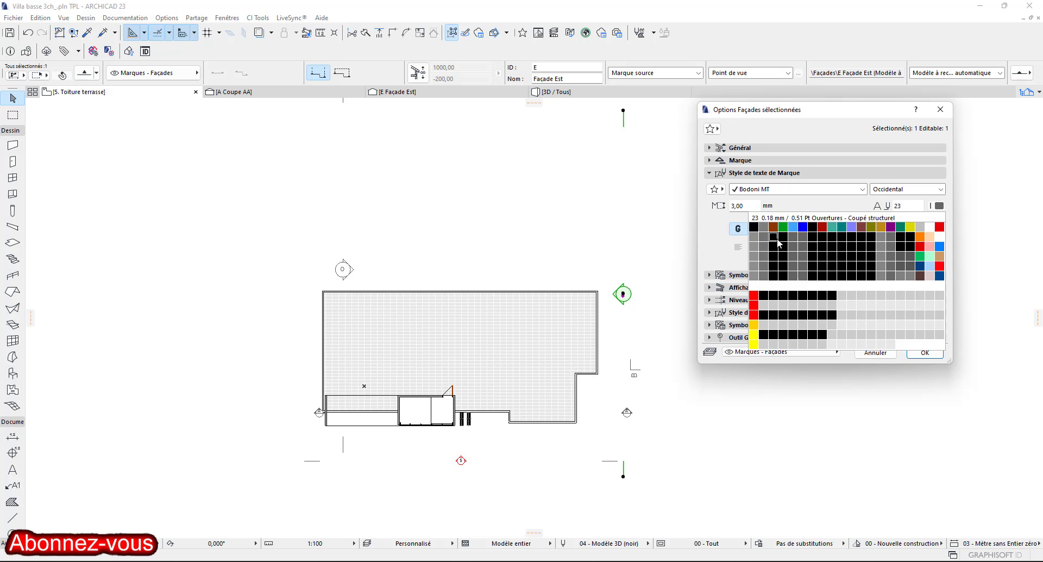
click(778, 242)
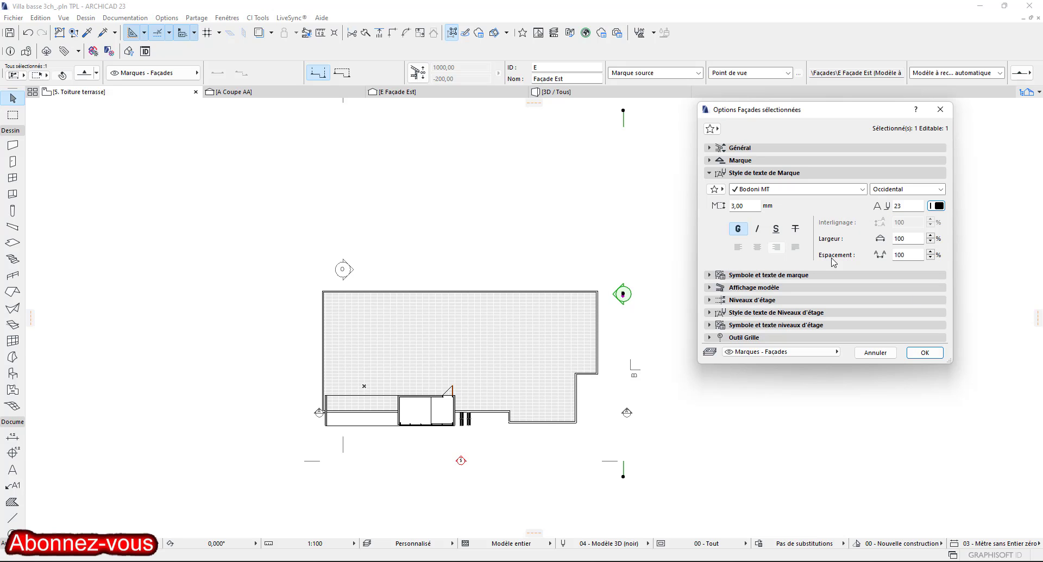
click(709, 173)
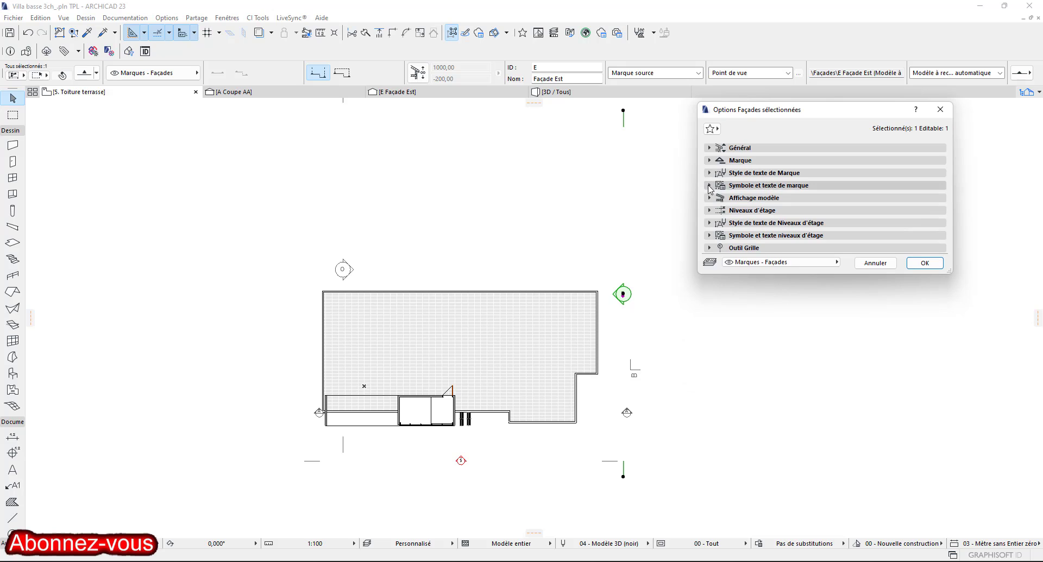
Change the East façade marker's symbol style to Triangle 1.
click(709, 185)
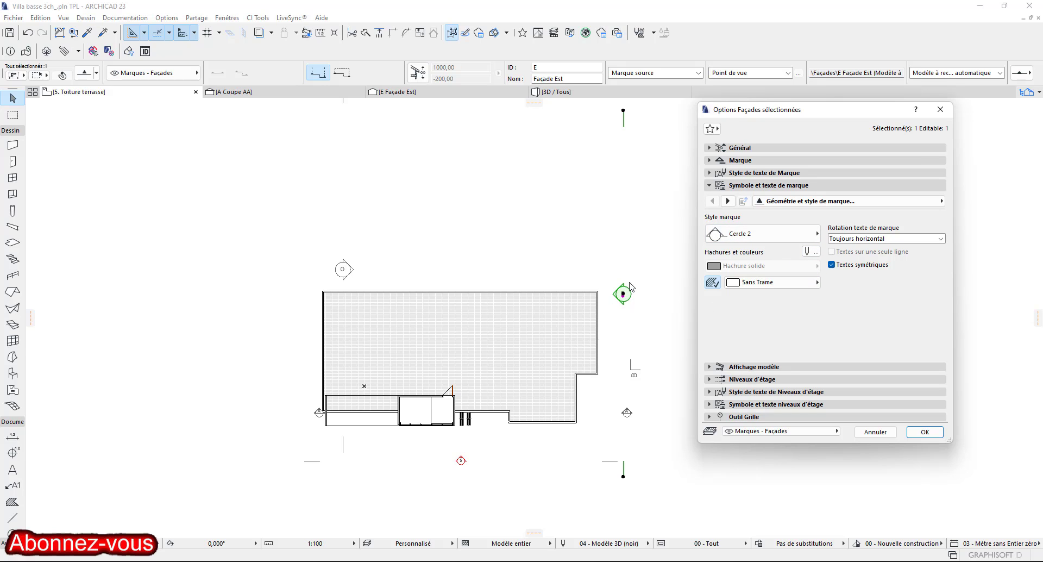
click(791, 239)
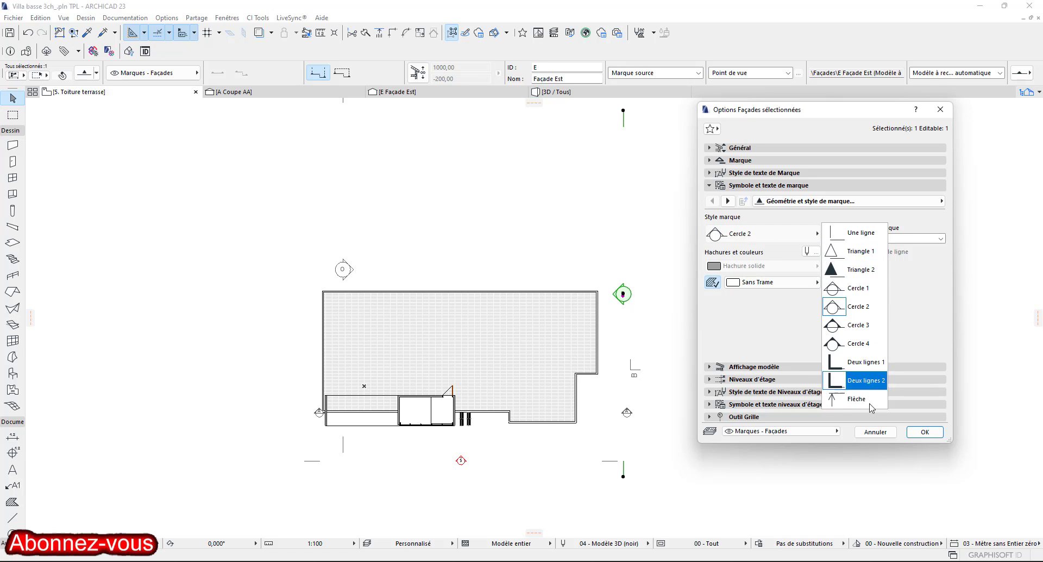
click(850, 255)
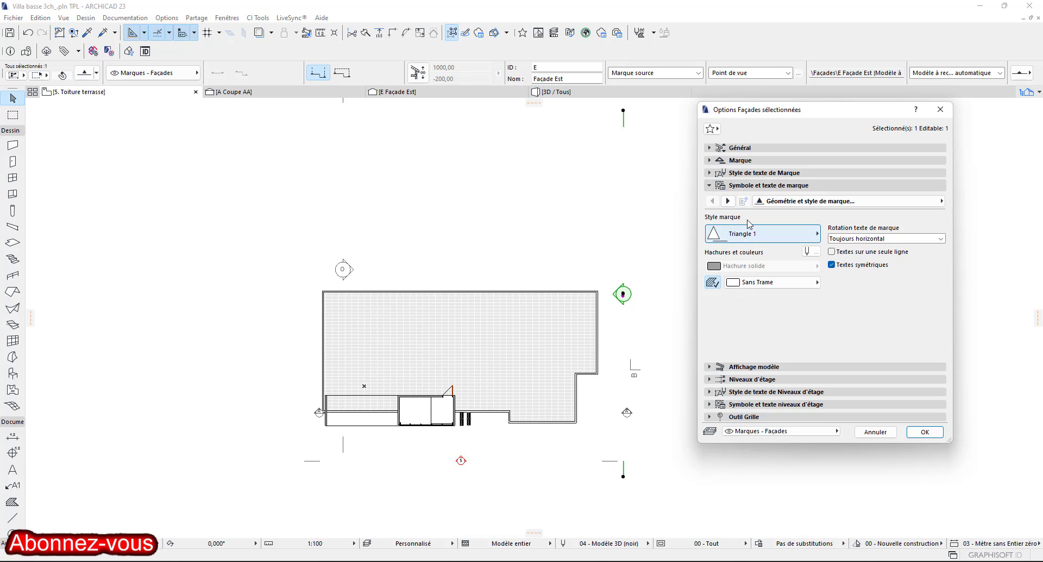
click(709, 186)
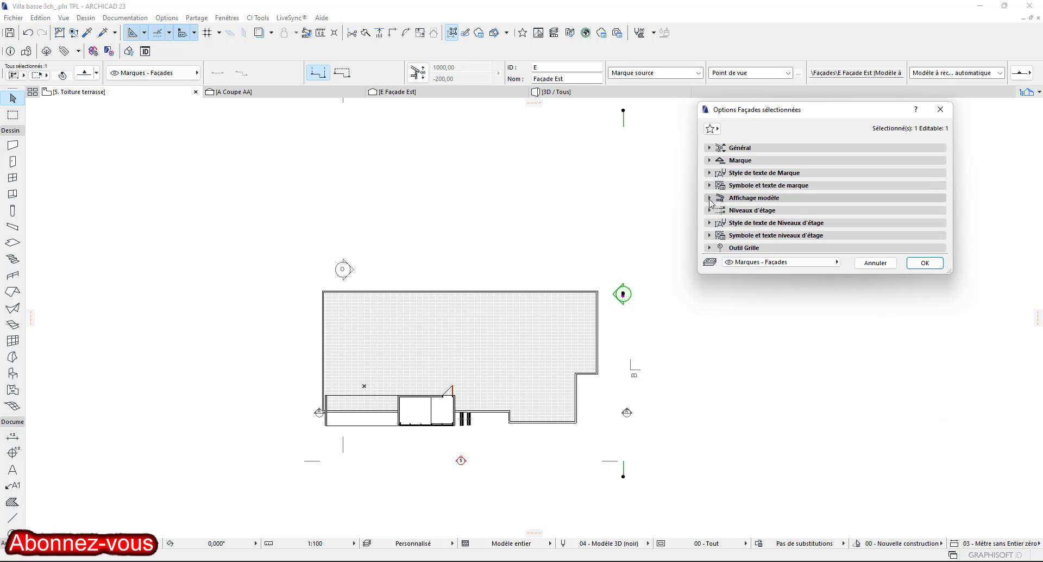
Enable the uniform pen for cut elements in the façade's model display and set the cut line and cut hatch pens to 108.
click(709, 199)
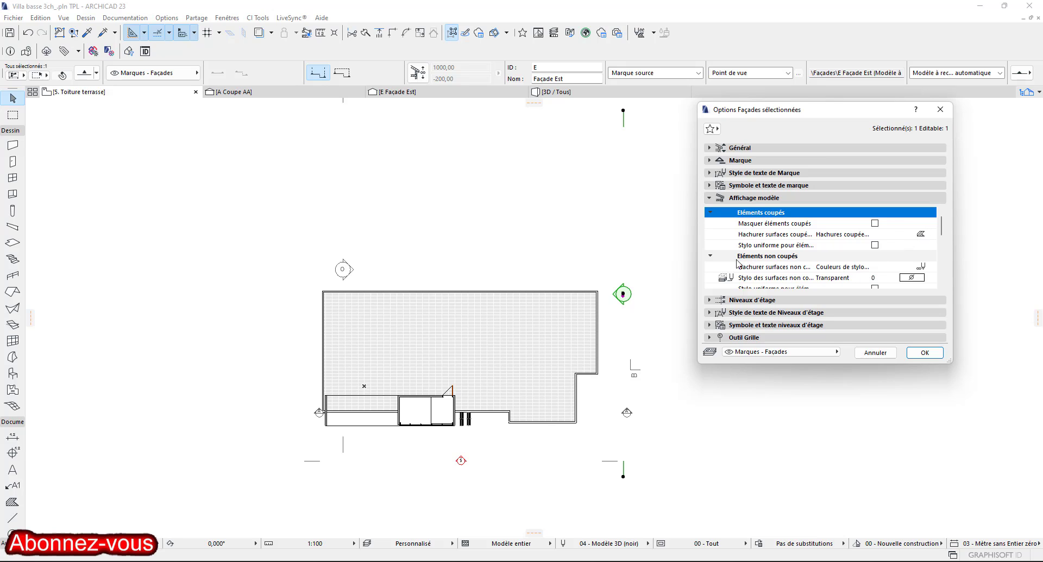
click(875, 245)
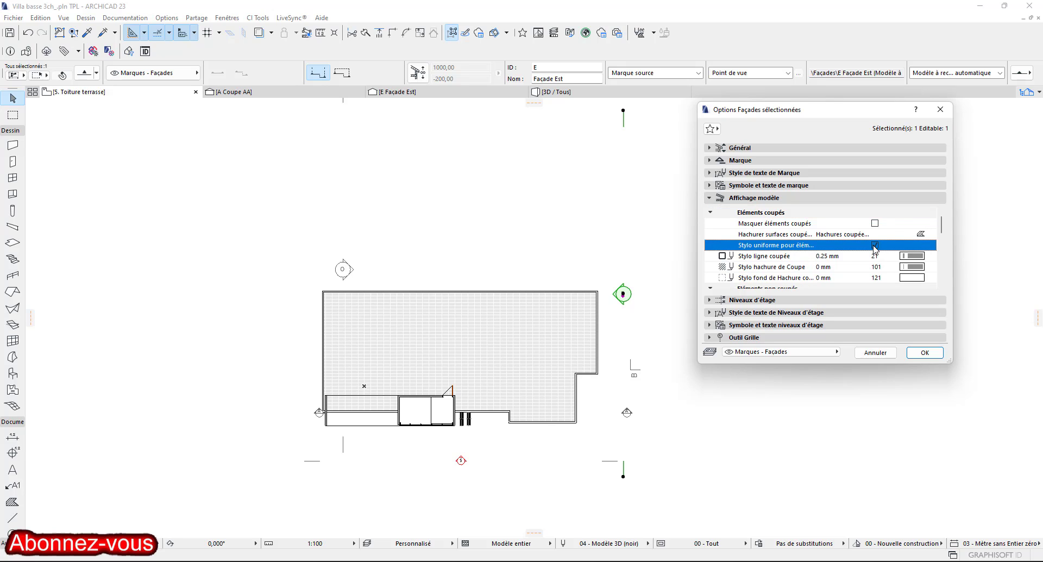
scroll(885, 286, up, 1)
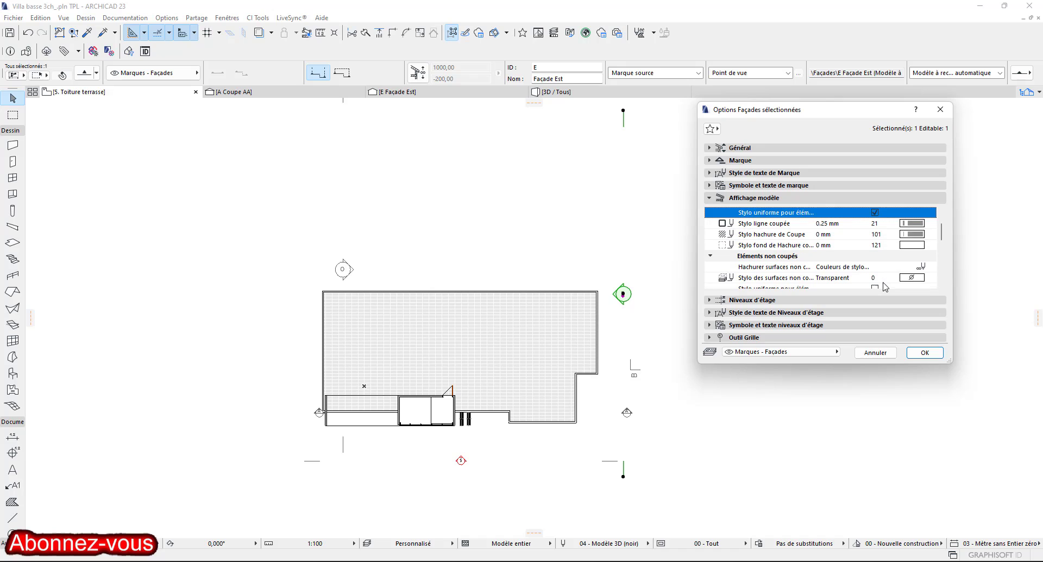
click(912, 225)
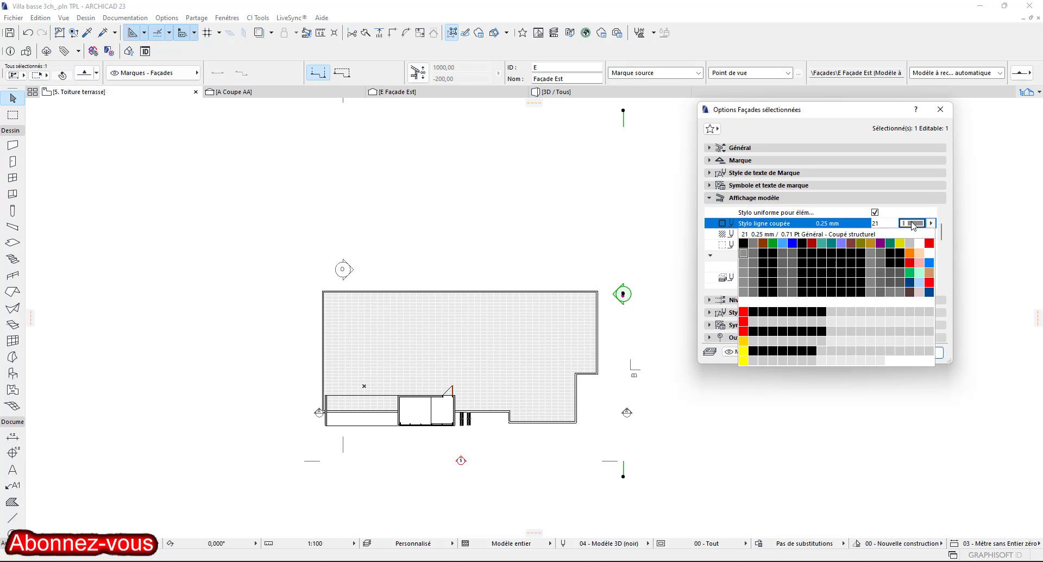
click(811, 294)
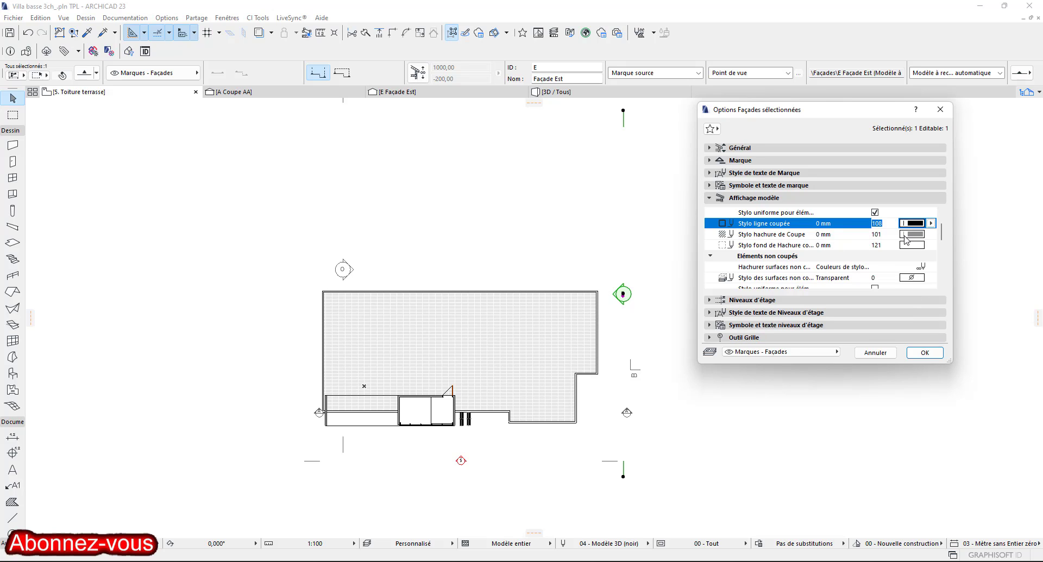
click(915, 234)
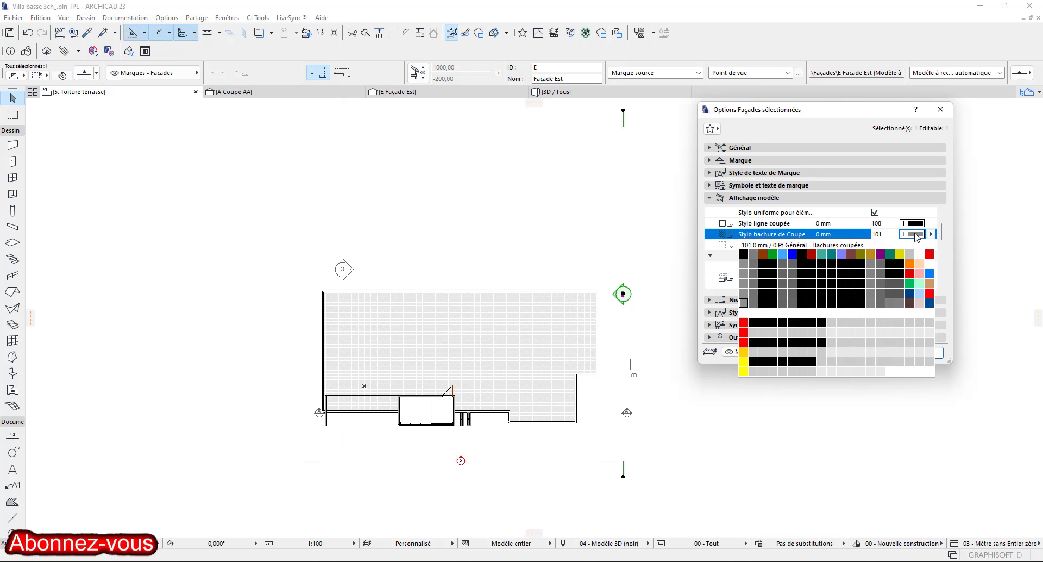
click(812, 303)
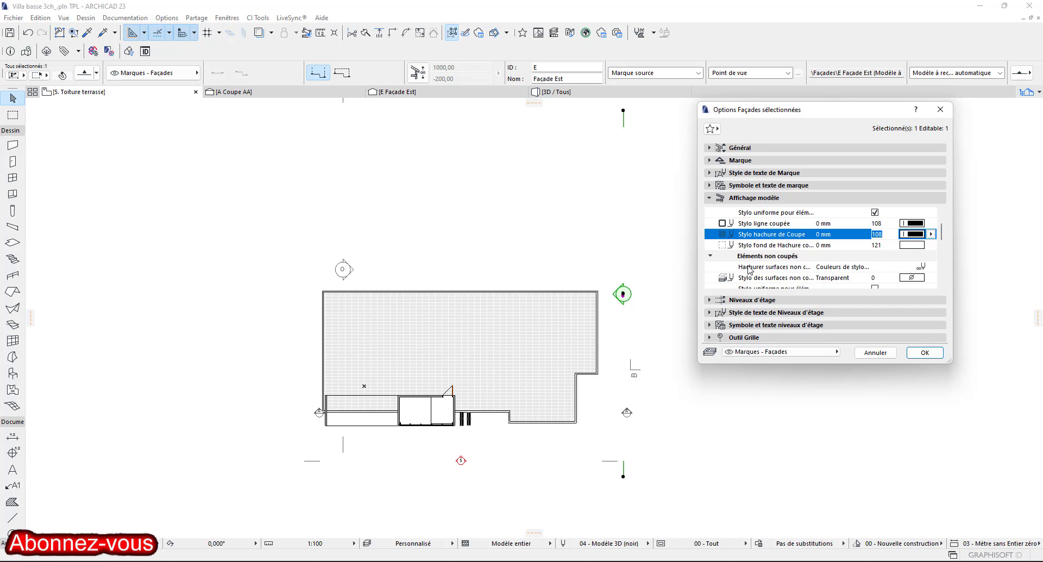
Fill the uncut surfaces with their own surface colours without shading (Propres couleurs de surface, sans ombrage) and review the sun and shadow settings.
click(917, 267)
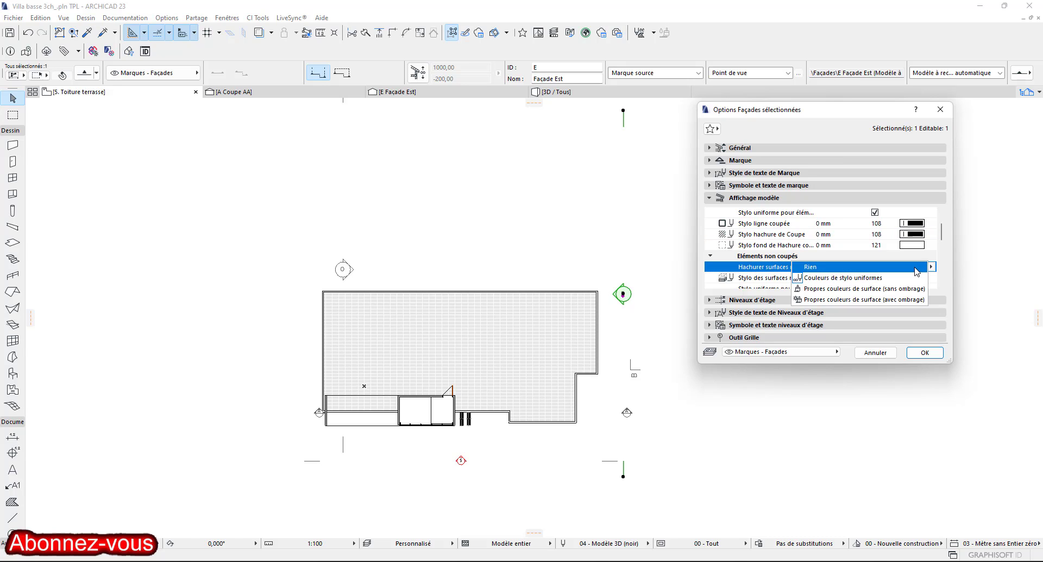
click(869, 288)
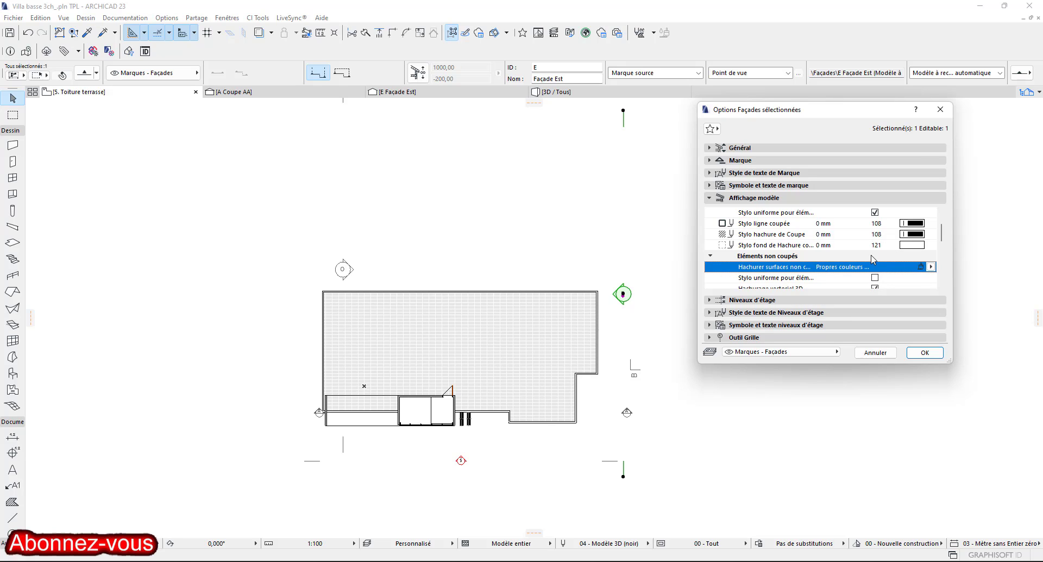
scroll(873, 259, down, 3)
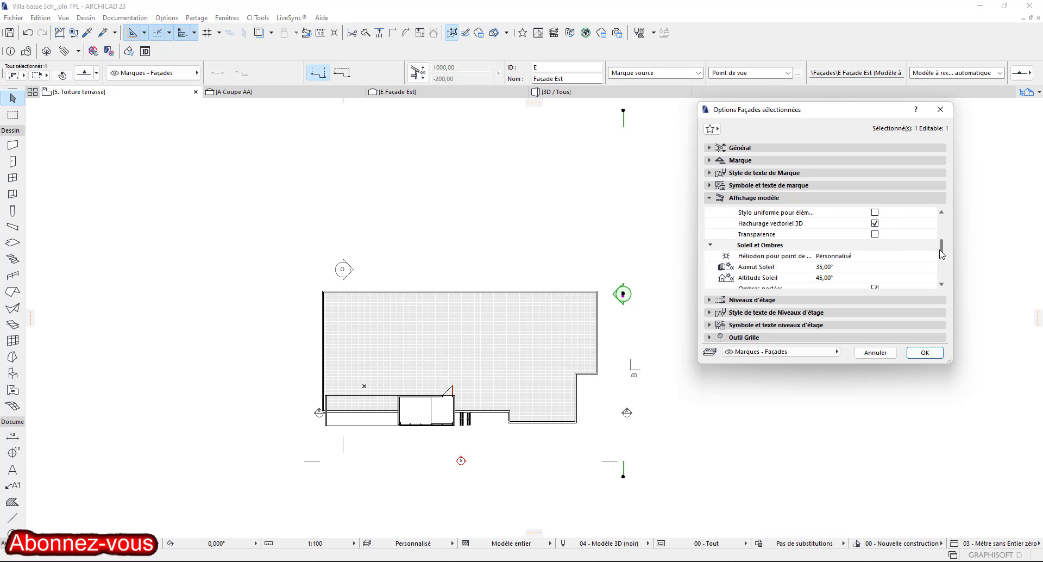
scroll(942, 251, up, 2)
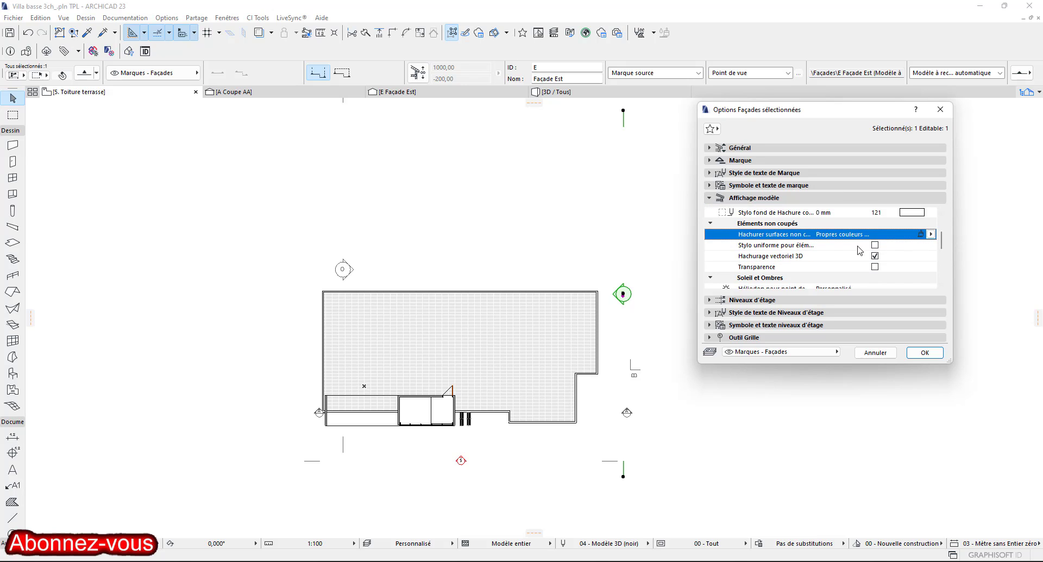
scroll(851, 251, down, 2)
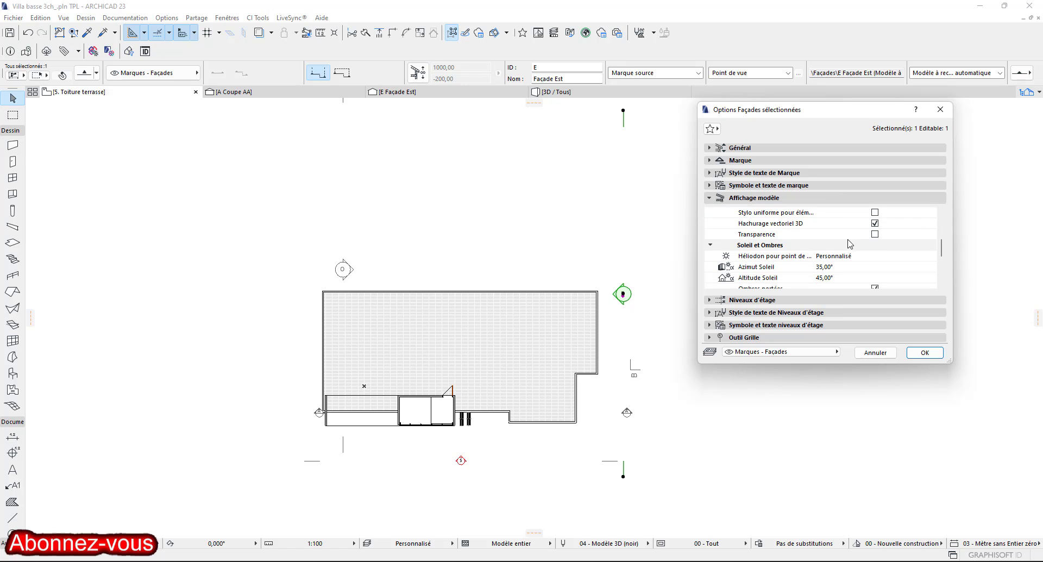
scroll(850, 244, down, 3)
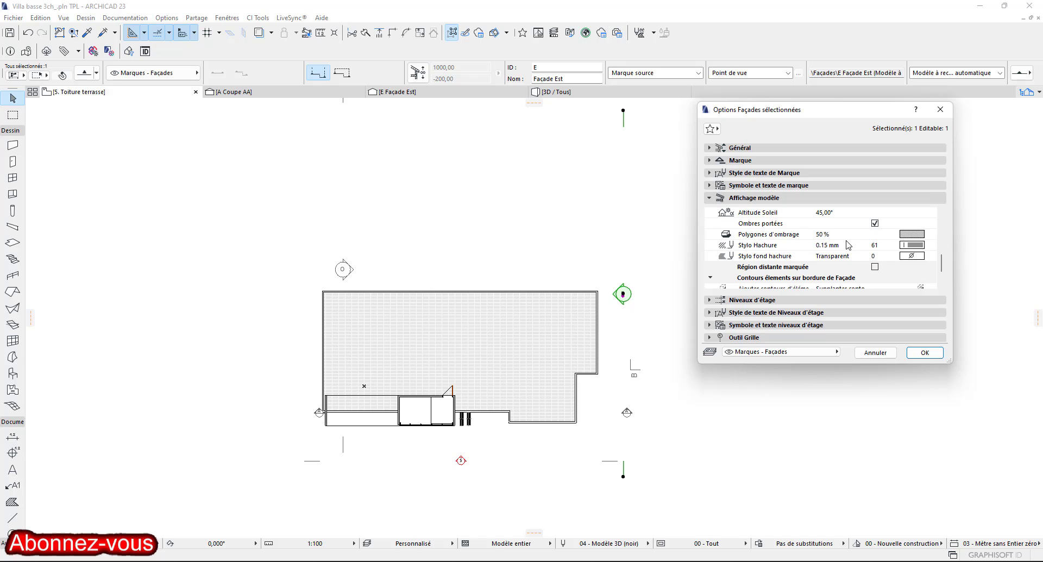
click(711, 198)
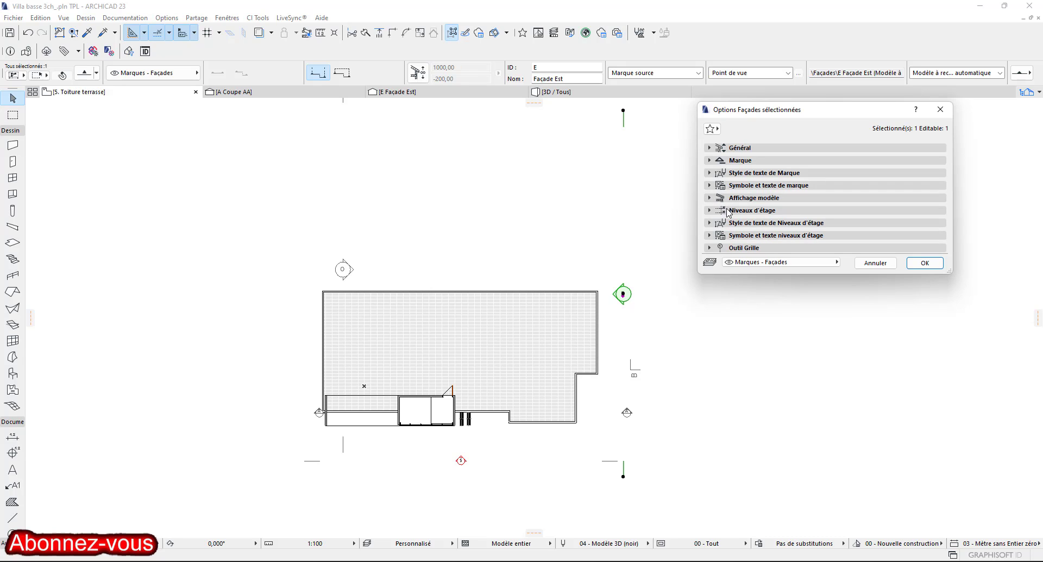
Format the storey level text of the East façade in bold Bodoni MT.
click(710, 211)
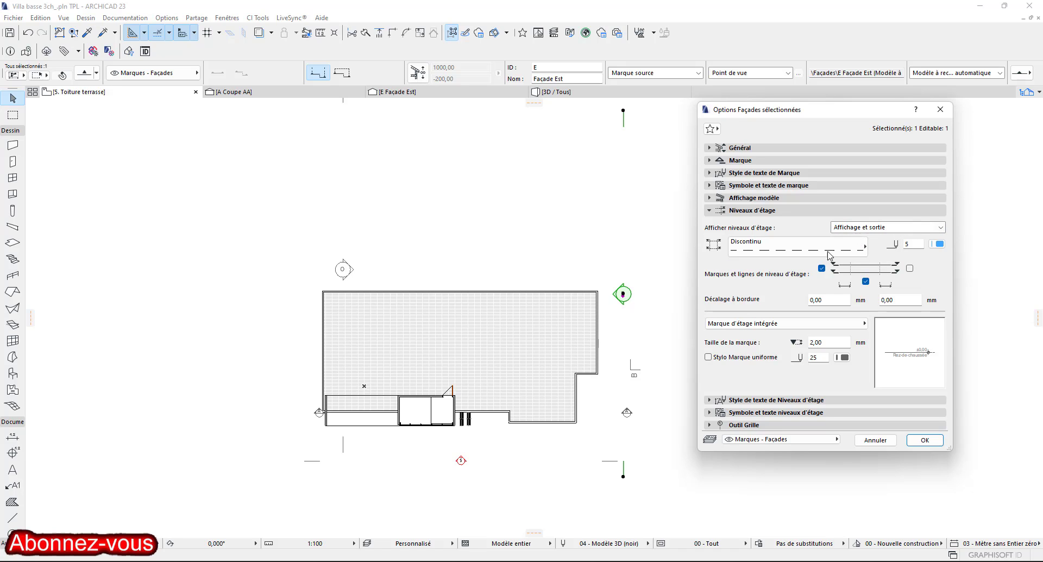
click(710, 212)
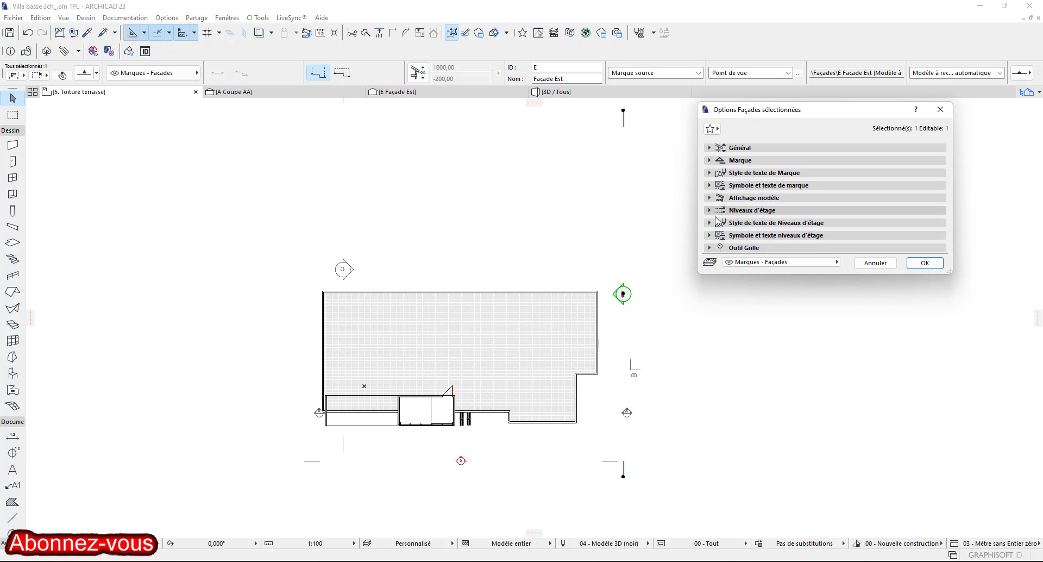
click(710, 223)
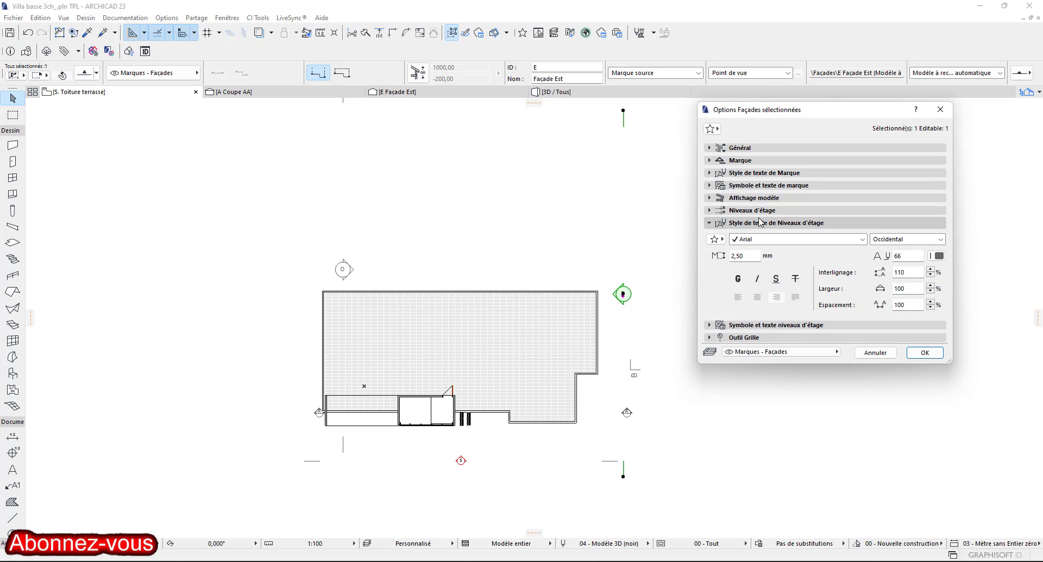
click(861, 239)
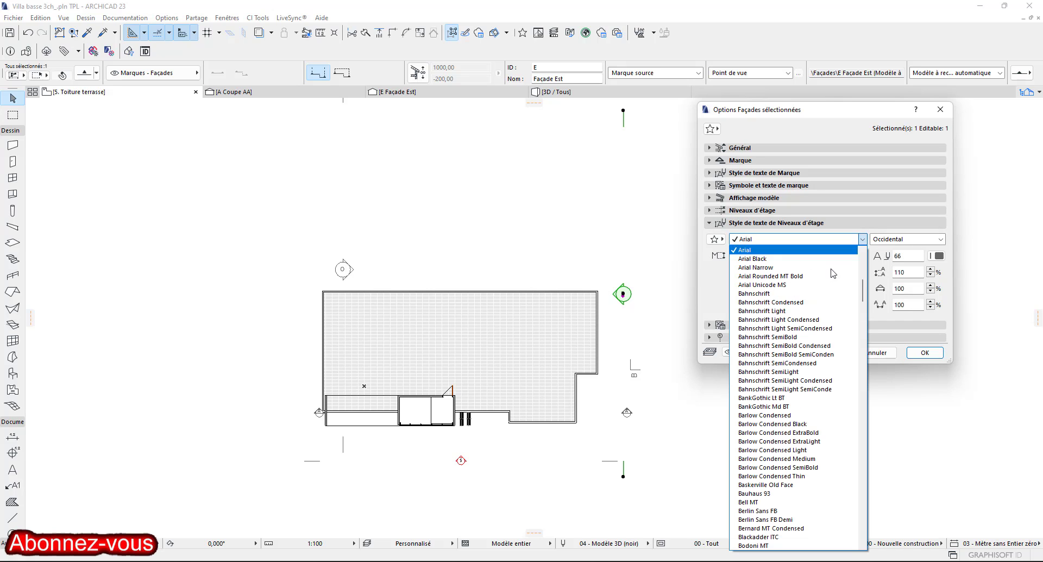
scroll(775, 490, down, 1)
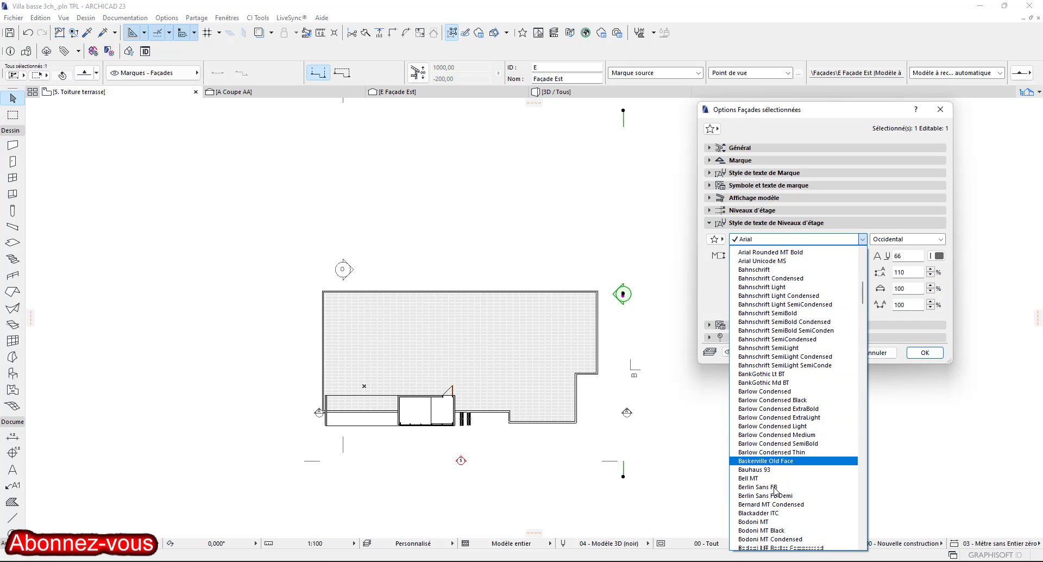
click(771, 519)
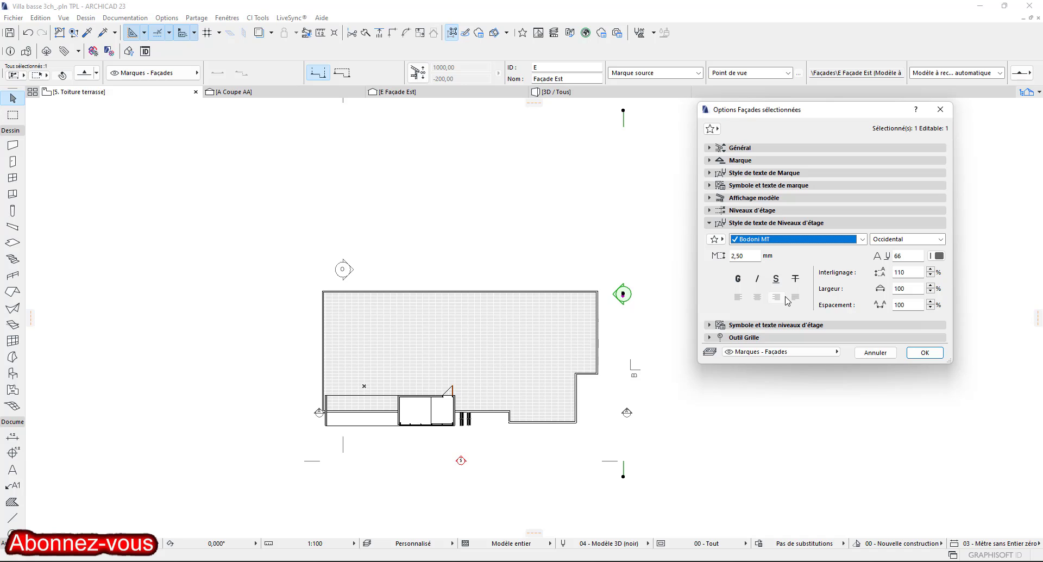
click(739, 278)
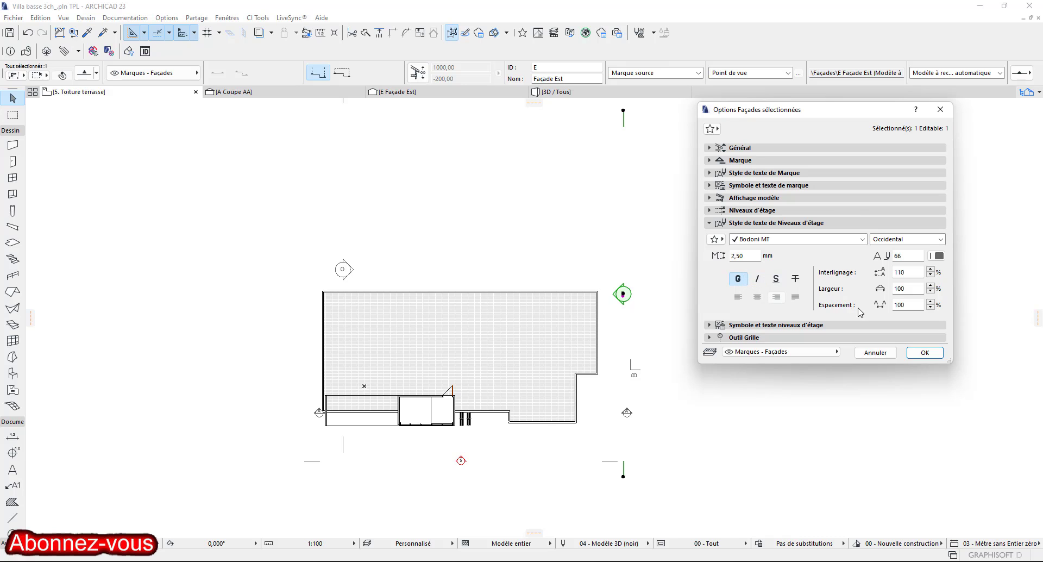
click(713, 224)
Review the storey level symbol settings and the level marker preview, and apply the East façade's options.
click(712, 237)
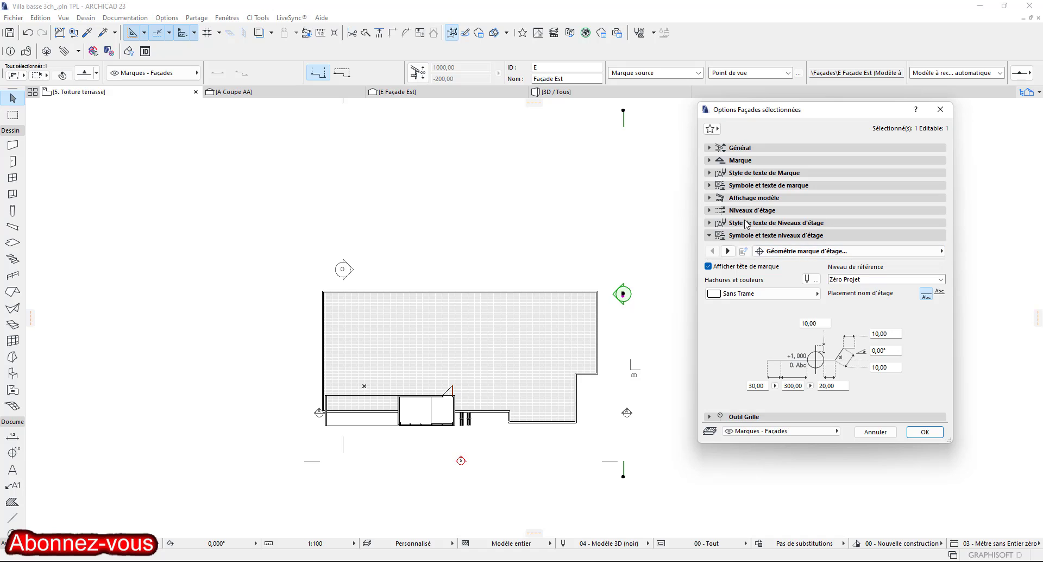
click(710, 235)
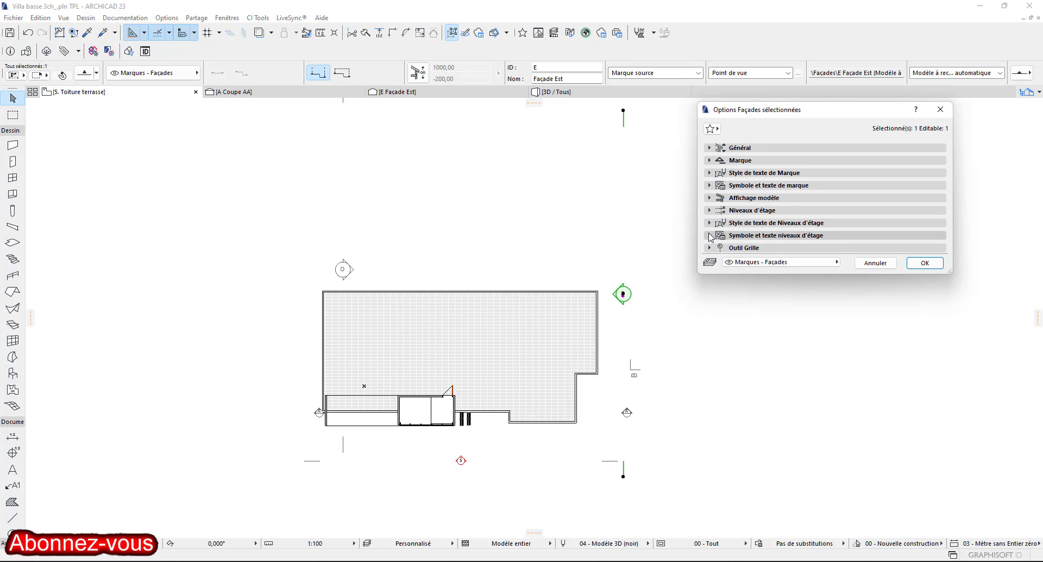
click(710, 198)
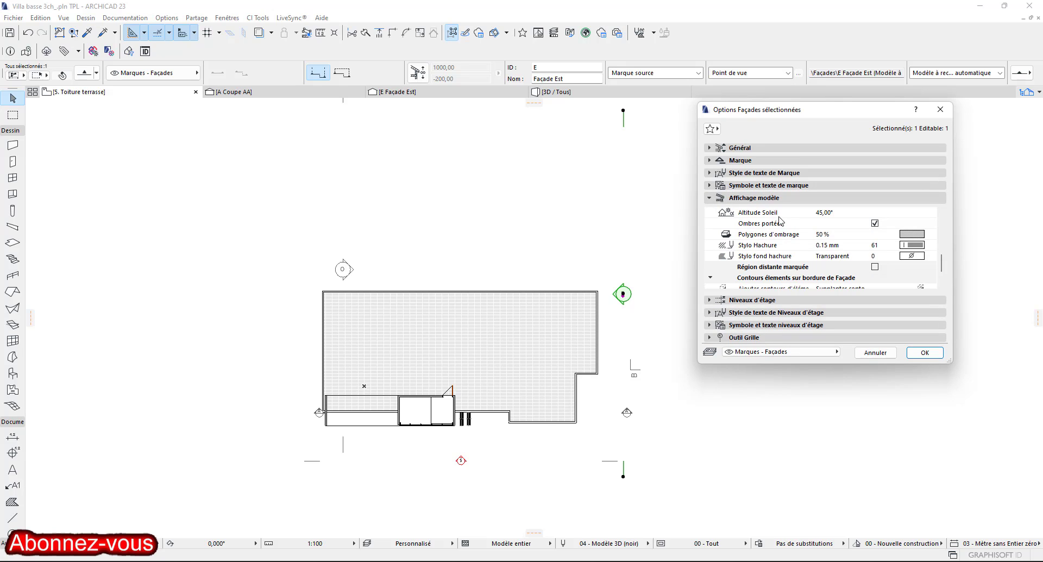
click(710, 198)
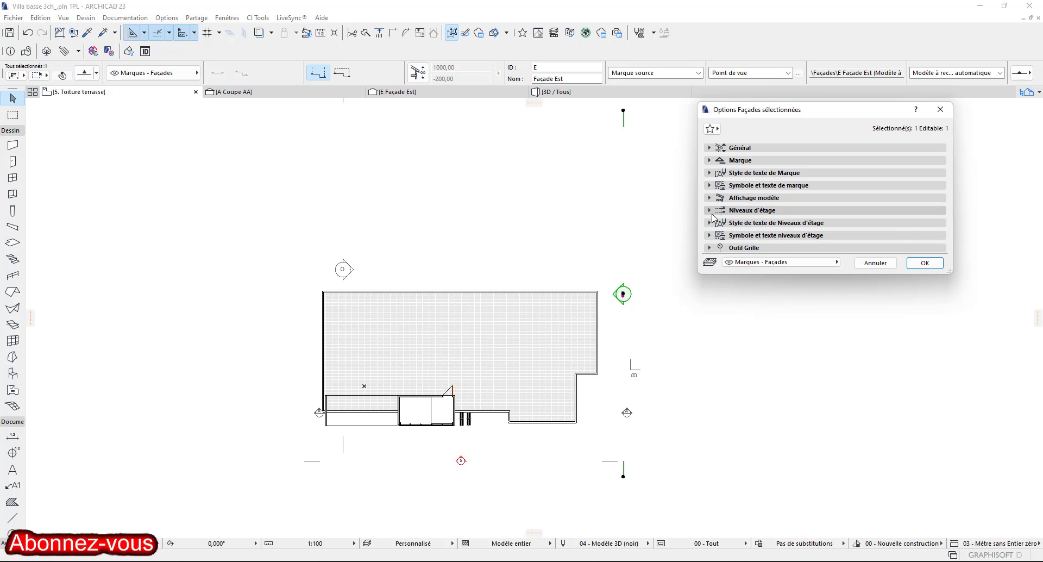
click(710, 211)
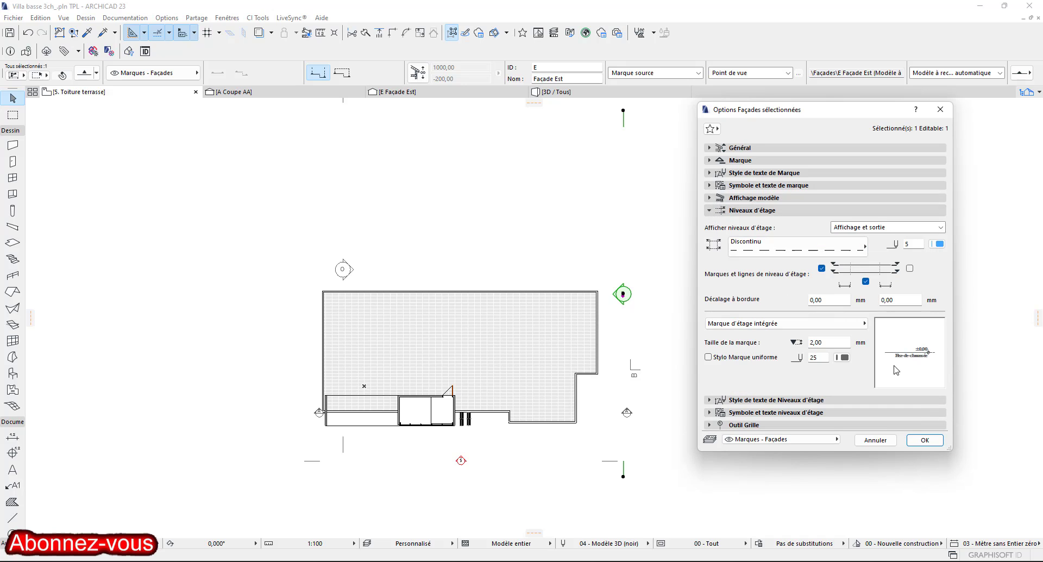
click(931, 444)
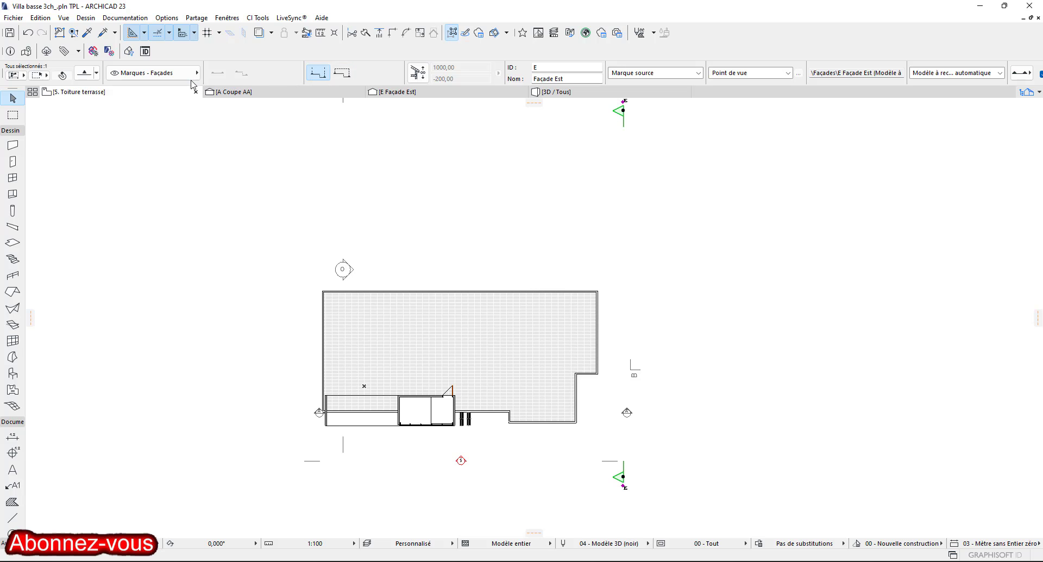
Reopen the selected façade's options to check its marker head settings, and close them without changes.
right_click(692, 146)
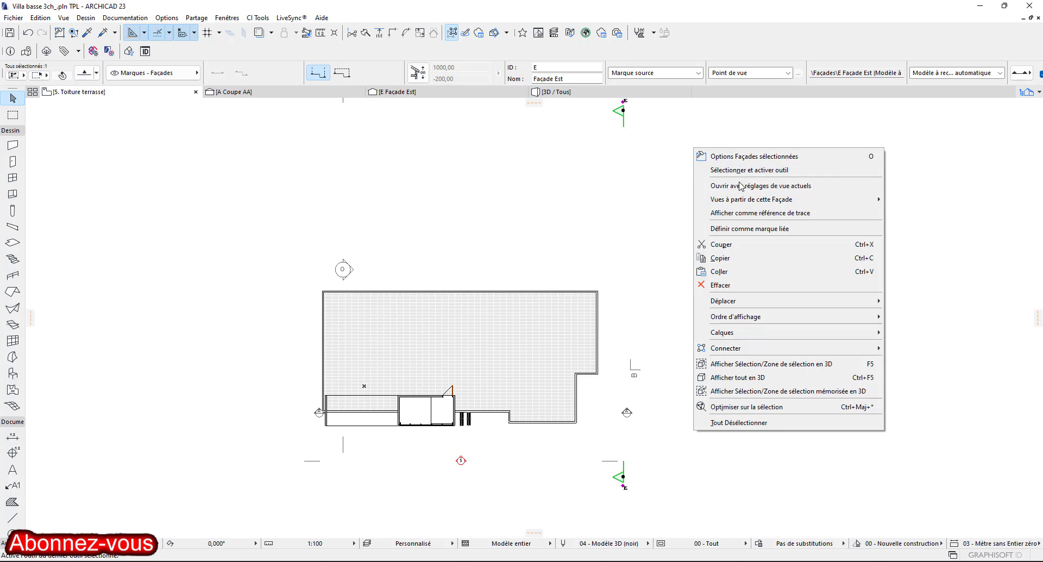
click(744, 157)
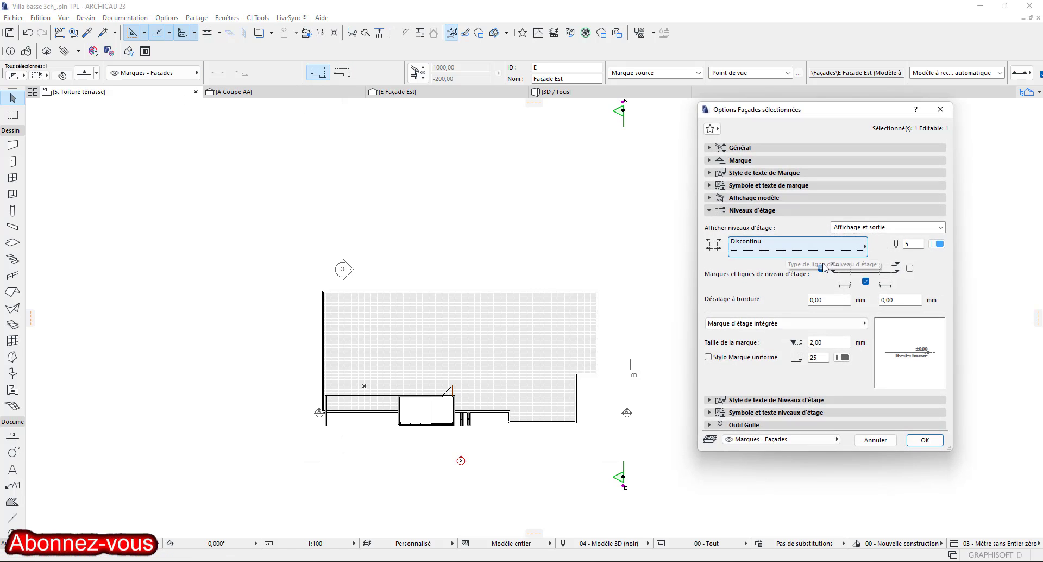
click(710, 160)
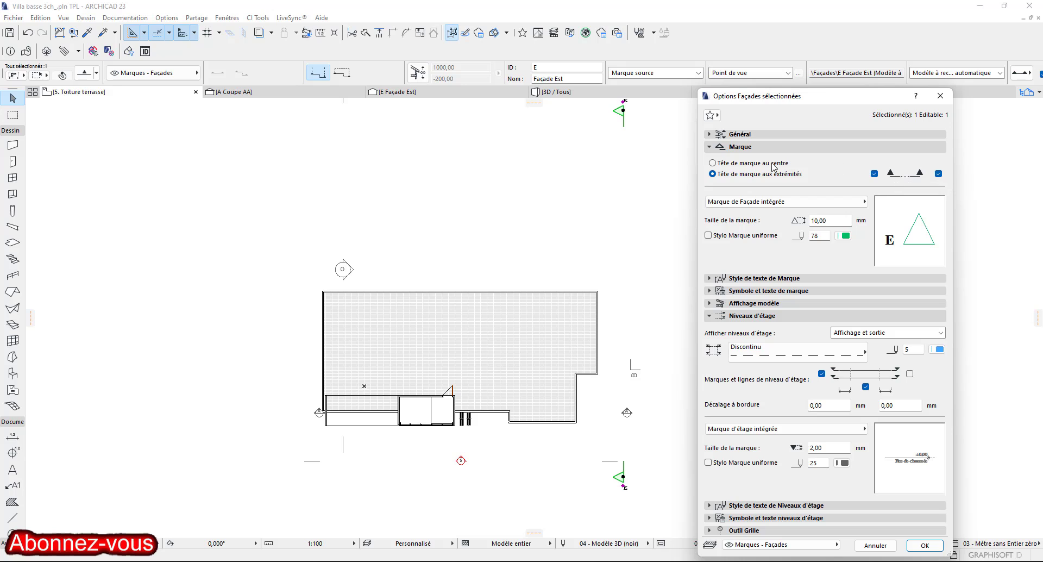
click(714, 148)
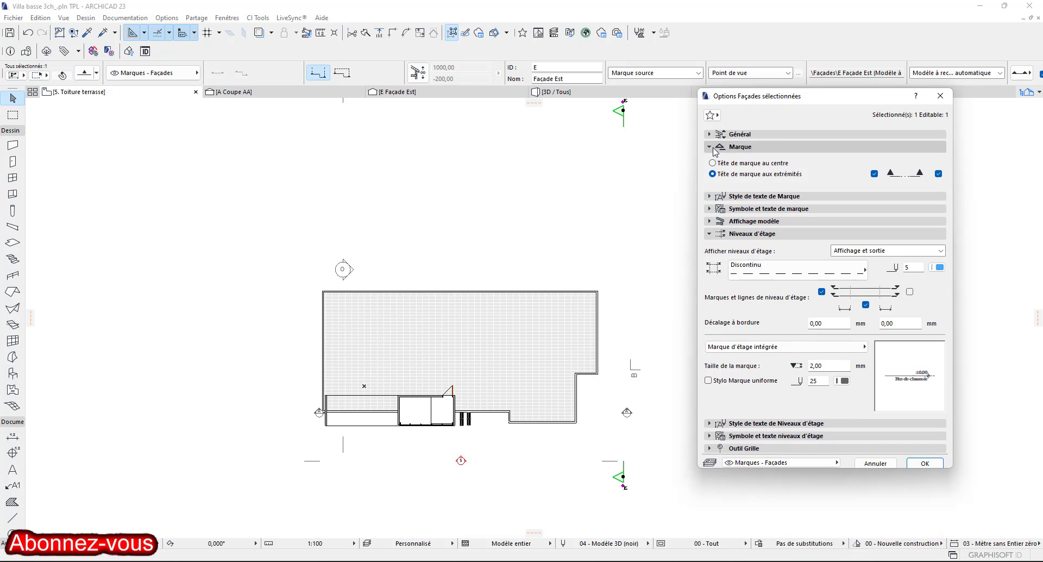
click(713, 147)
click(940, 96)
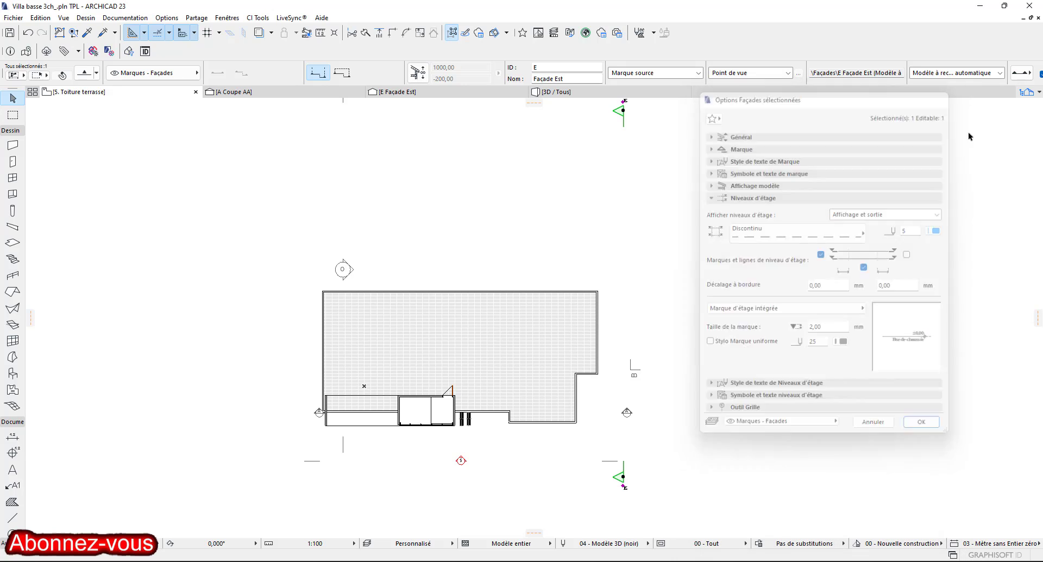
Open the East façade from its marker with the current view settings and inspect the elevation.
right_click(702, 224)
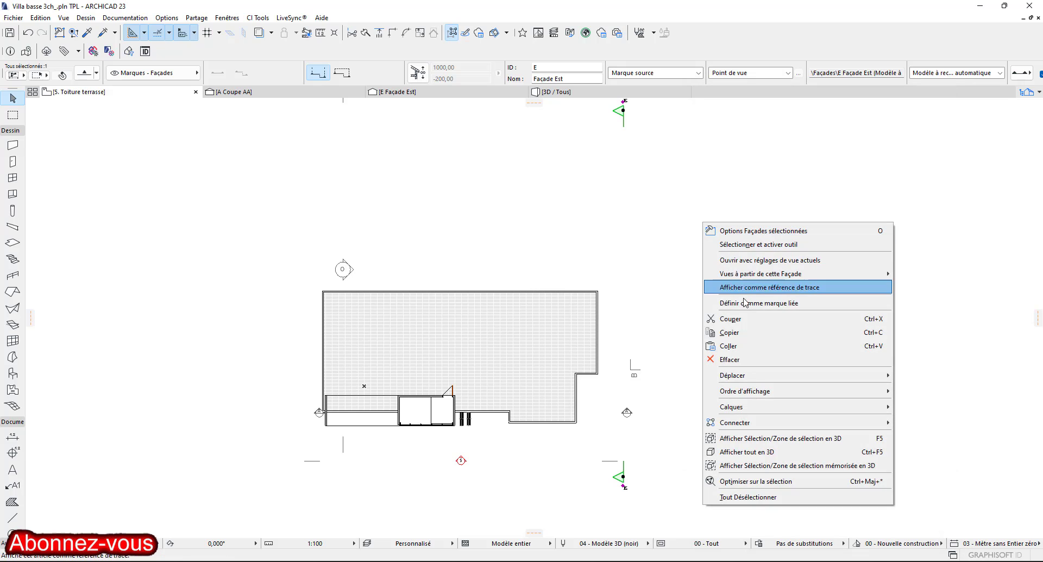
click(761, 260)
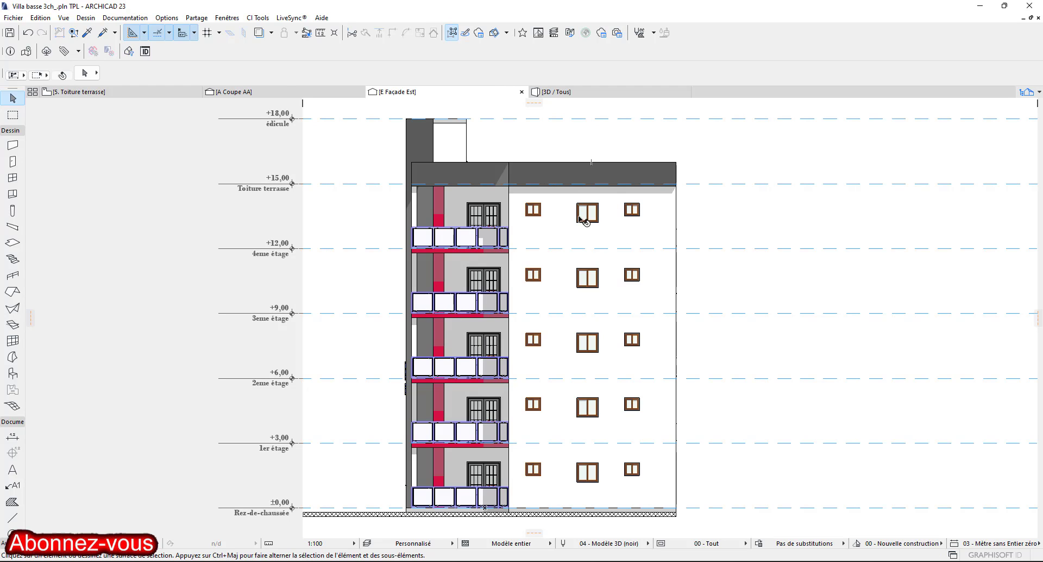
scroll(611, 243, down, 3)
scroll(611, 245, up, 5)
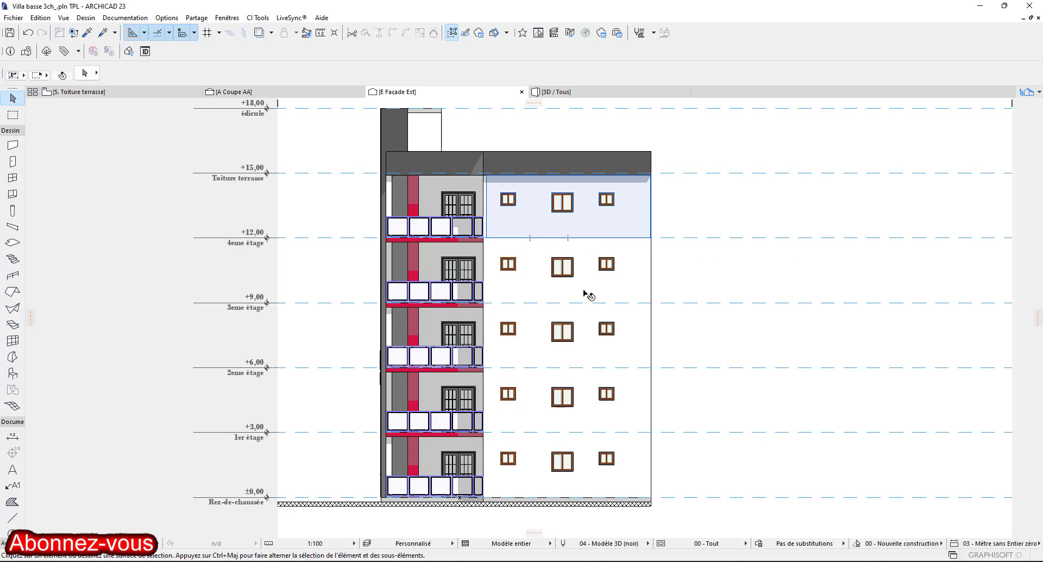
Turn off the storey level lines across the East façade while keeping the level markers on one side, and apply the options.
scroll(631, 368, down, 1)
scroll(630, 368, down, 2)
middle_drag(630, 367, 619, 357)
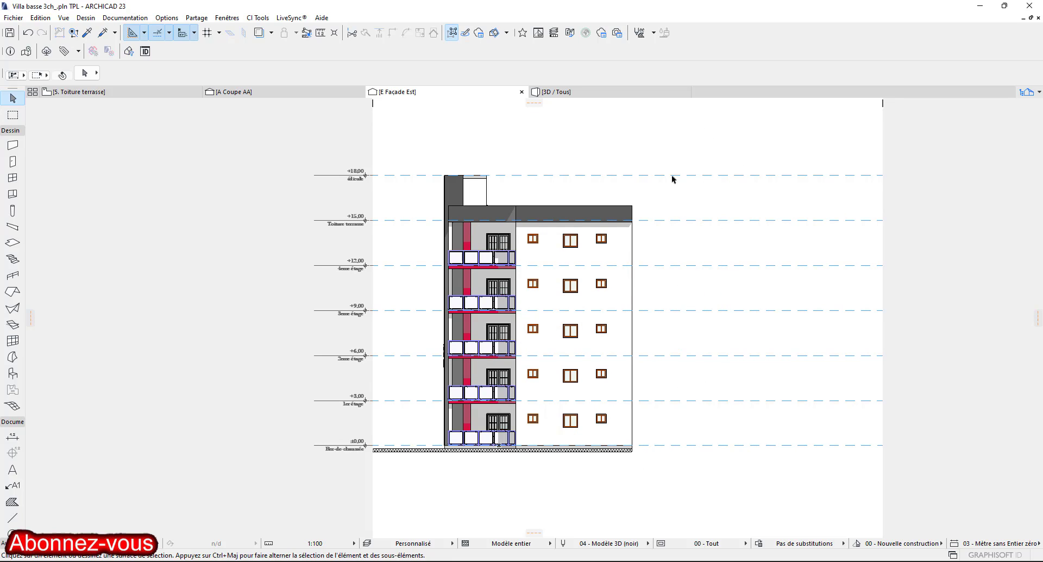
scroll(359, 418, up, 3)
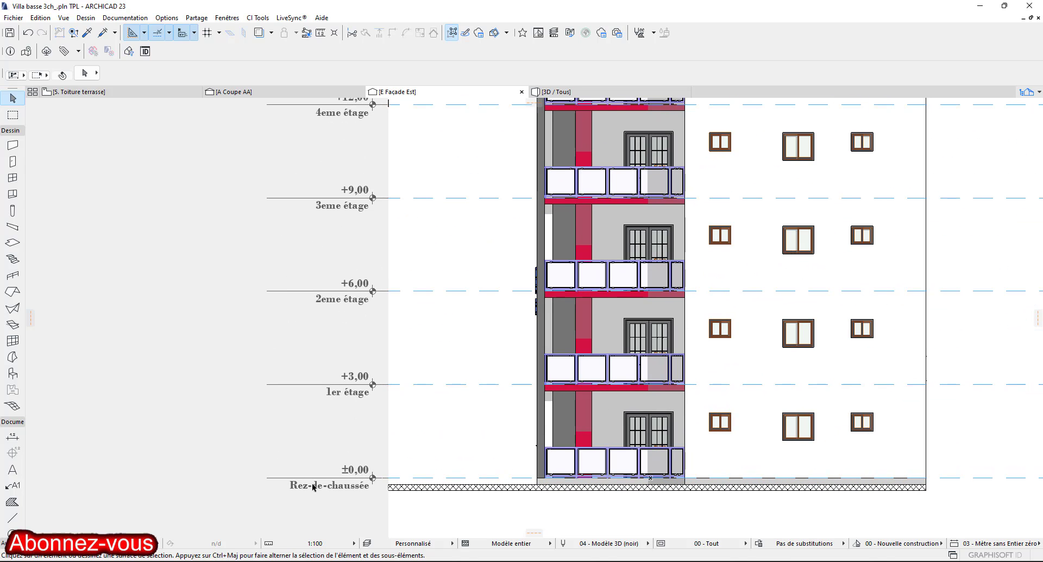
scroll(342, 275, down, 2)
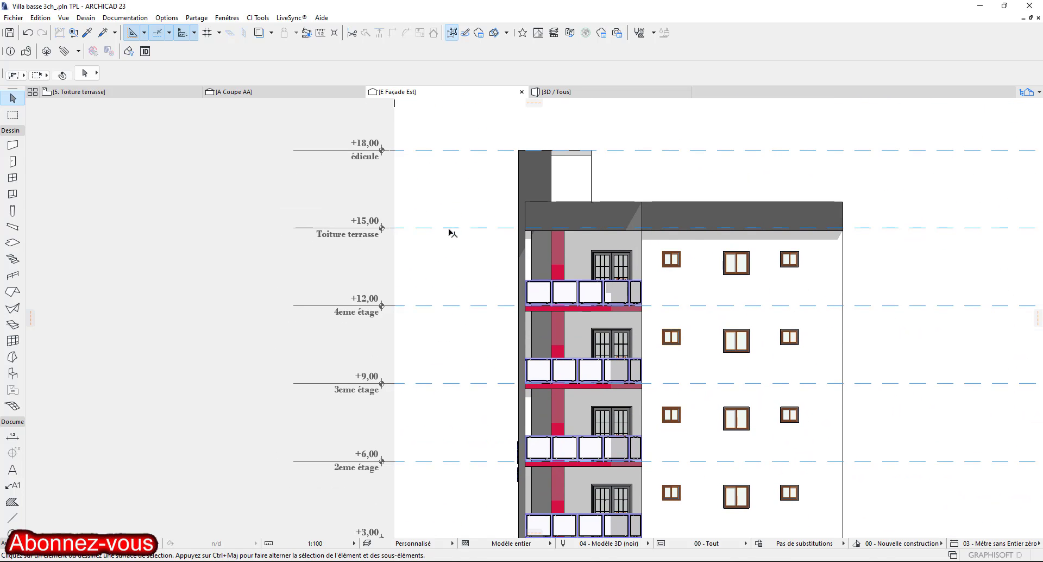
scroll(450, 233, down, 2)
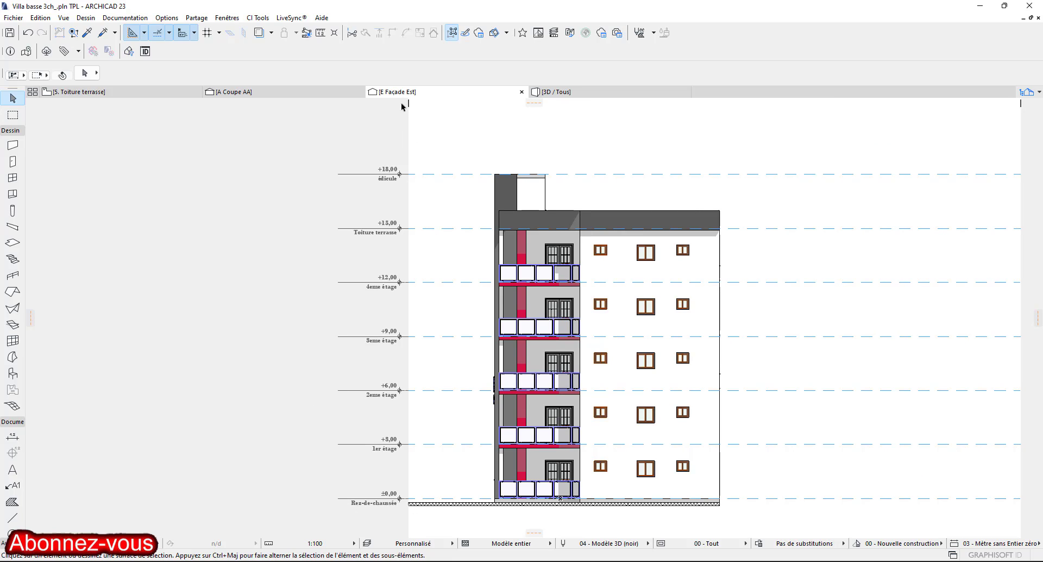
right_click(459, 94)
click(511, 189)
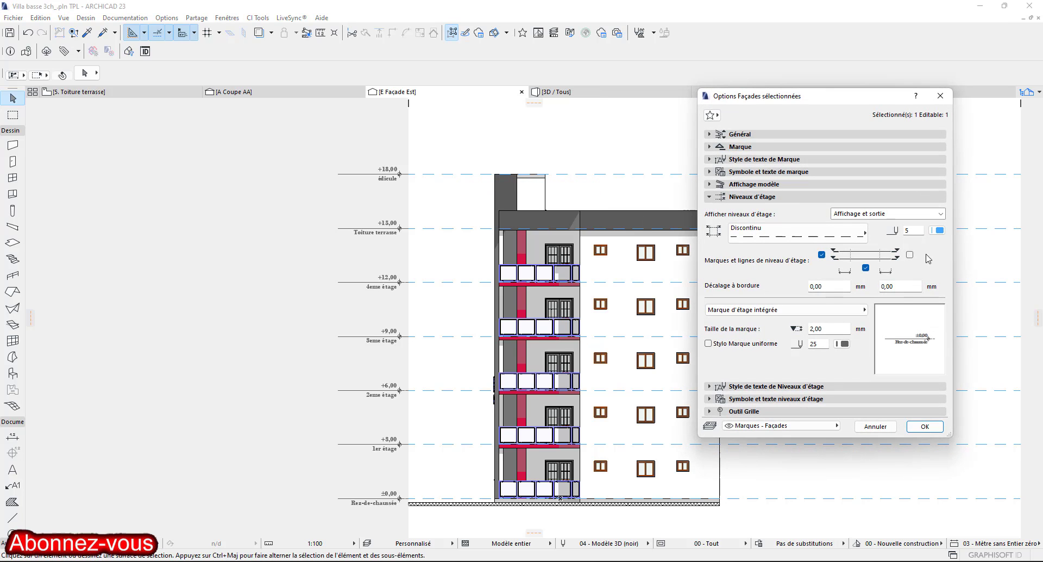
click(865, 268)
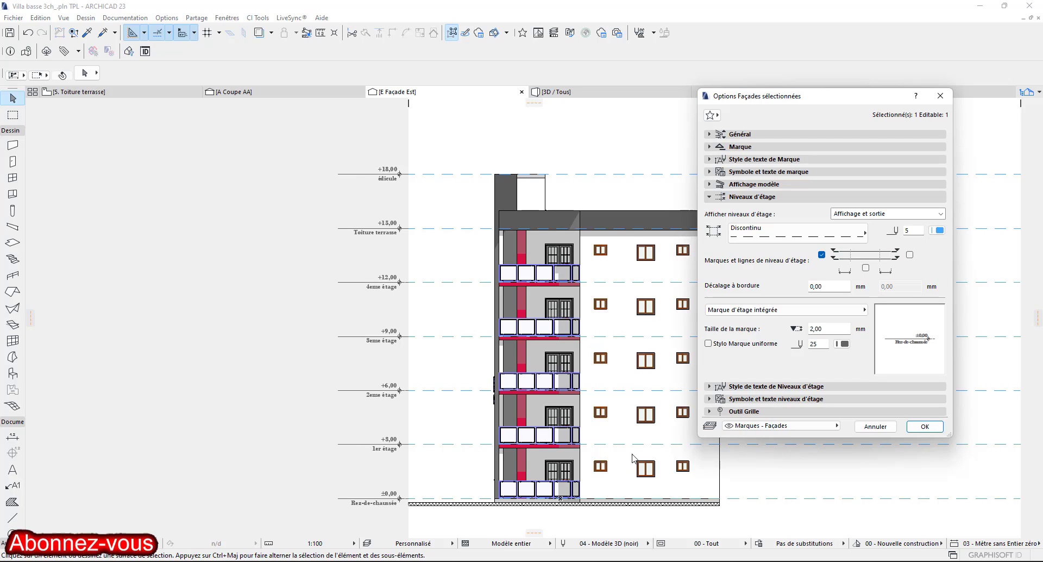
click(924, 426)
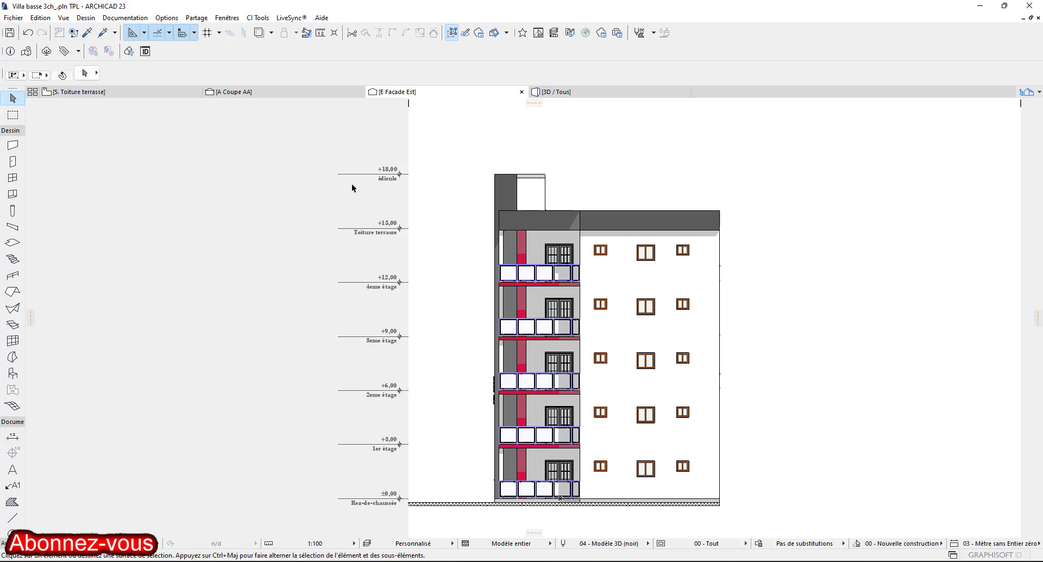
Set the East façade's storey level display to Non and apply the options.
right_click(453, 96)
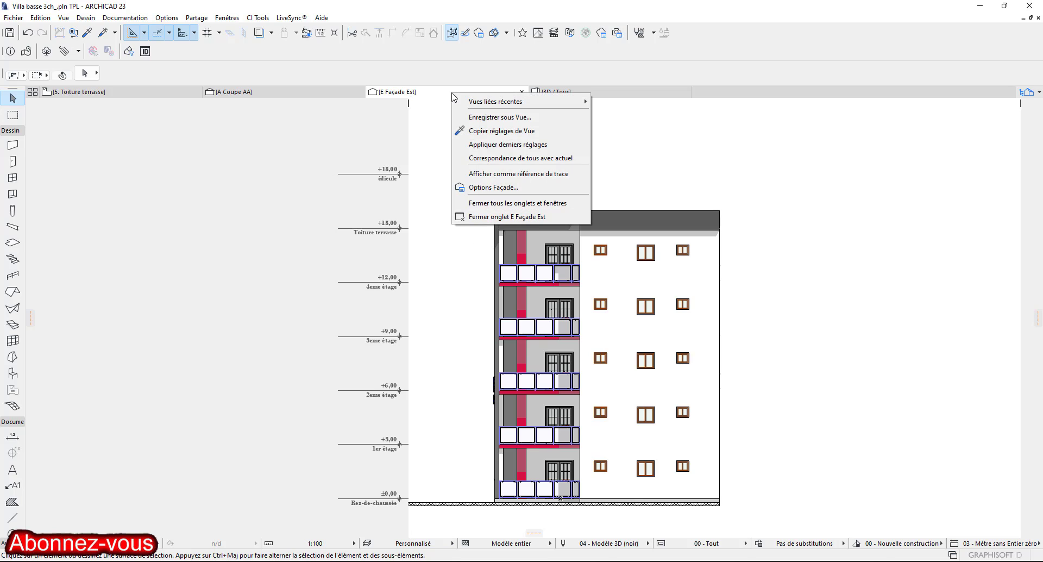
click(496, 187)
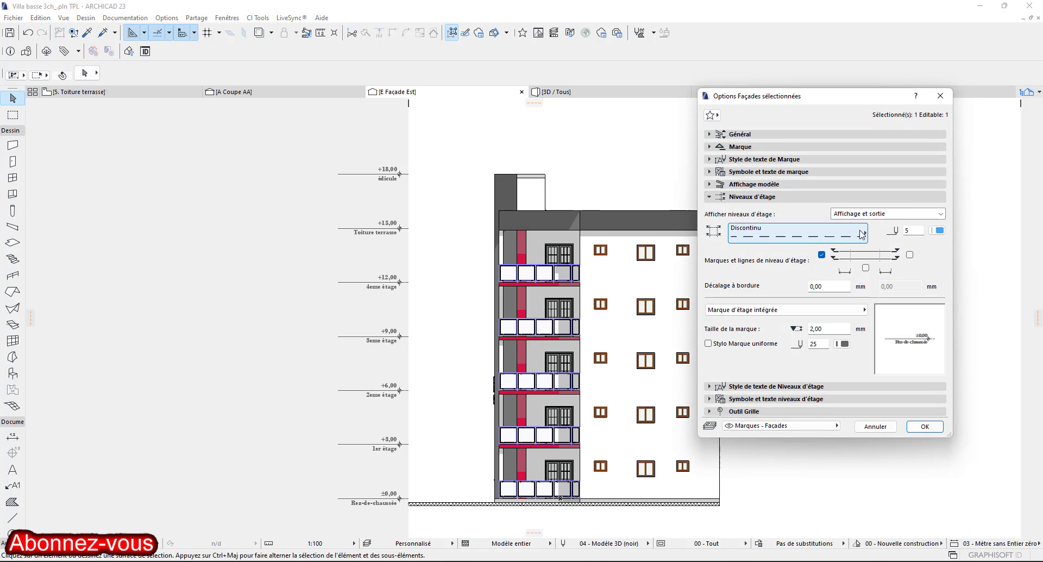
click(940, 213)
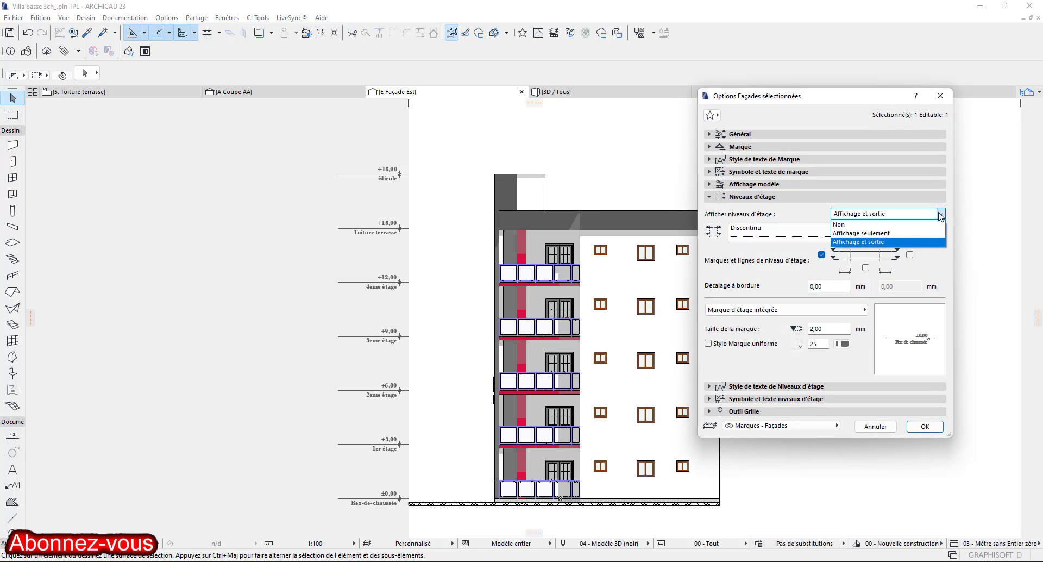
click(894, 224)
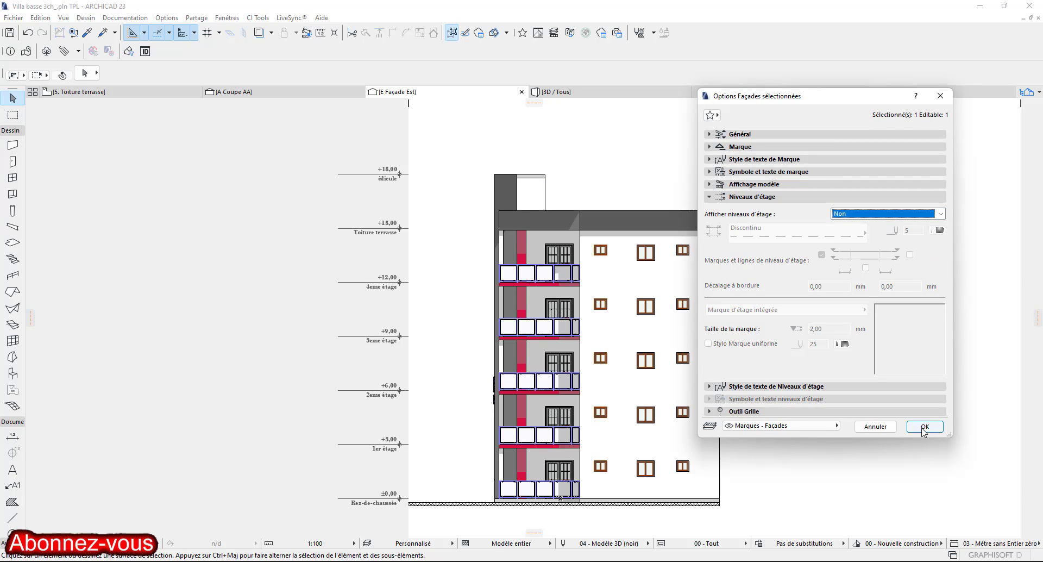
click(924, 427)
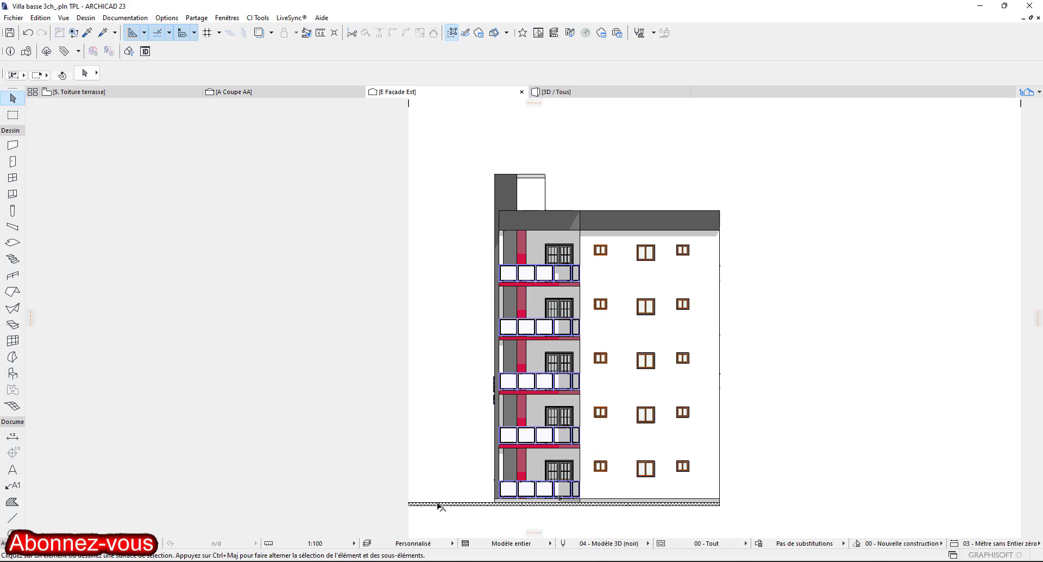
Set the East façade's storey level display back to Affichage et sortie and apply the options.
right_click(462, 93)
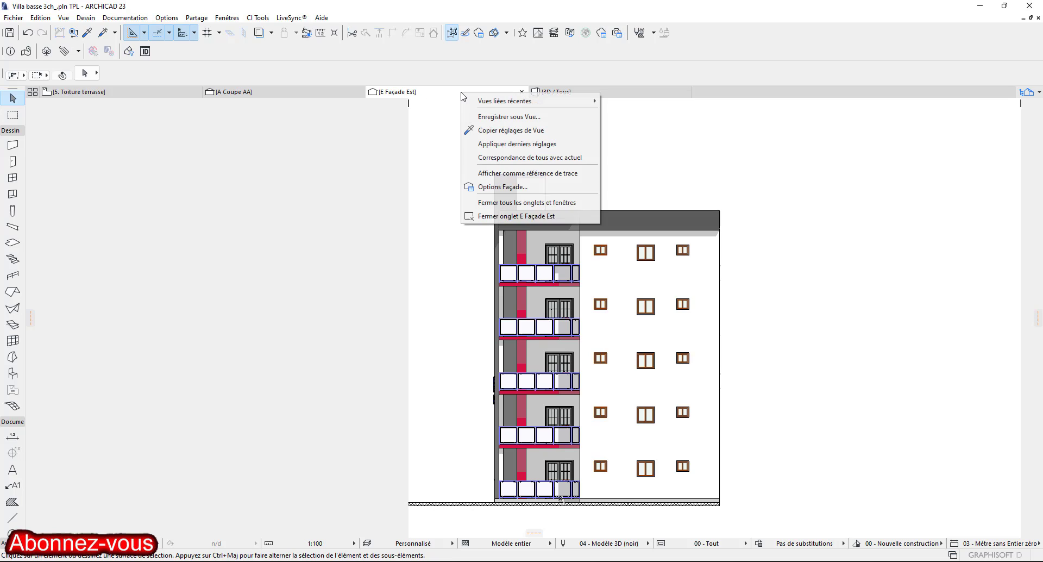
click(507, 188)
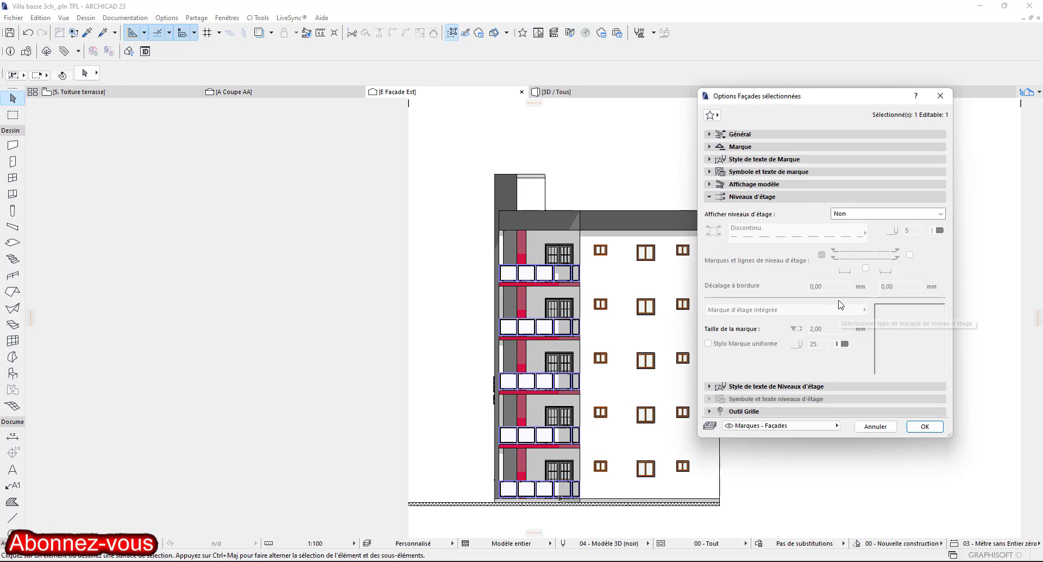
click(941, 214)
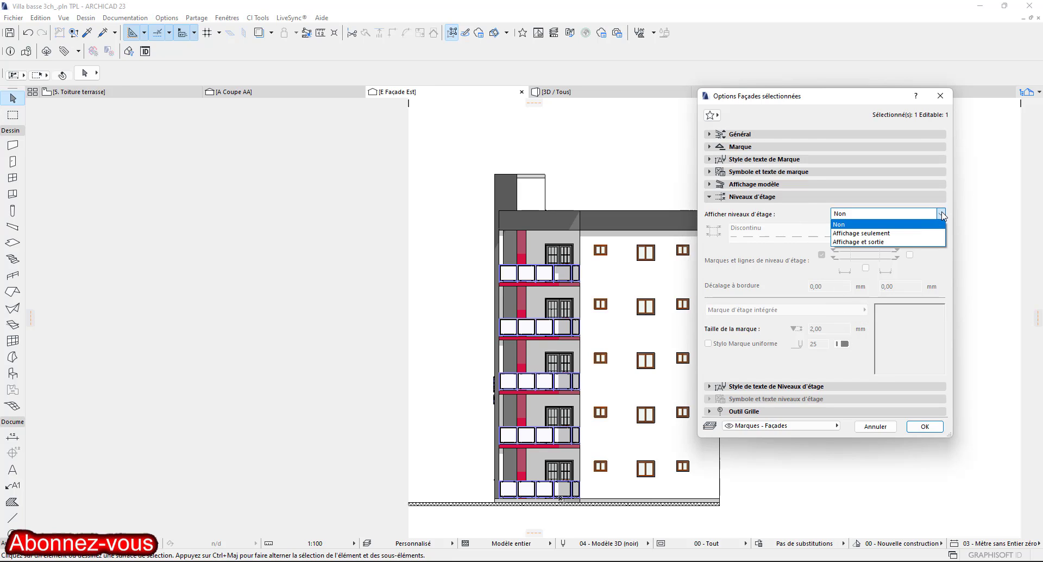
click(898, 242)
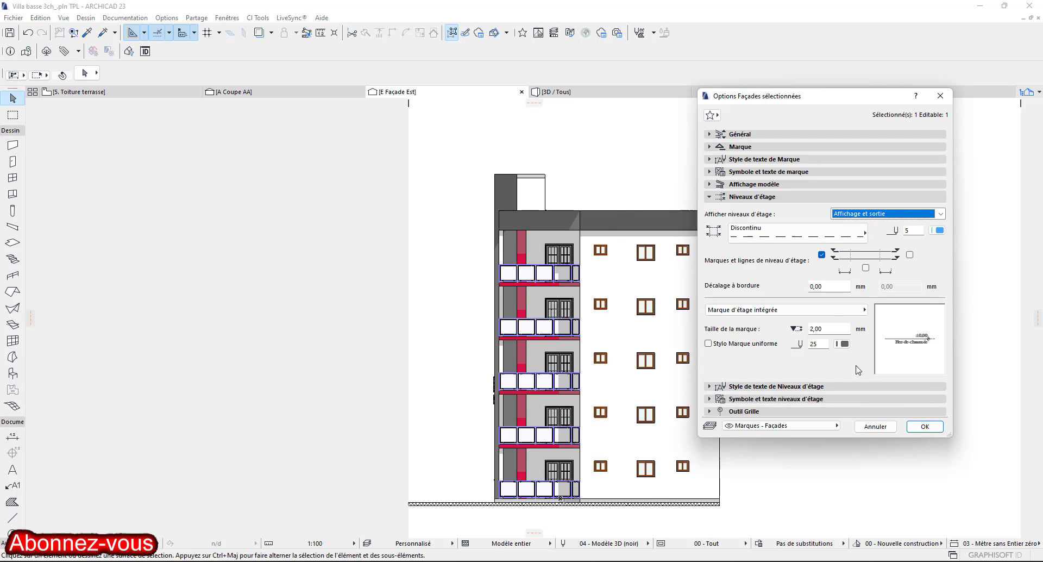
click(932, 428)
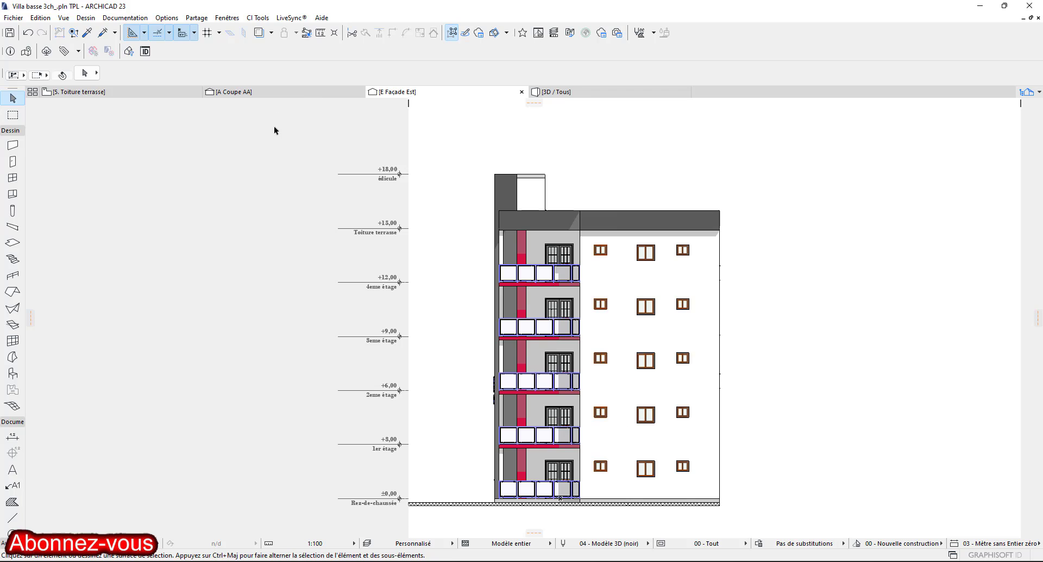
Return to the Toiture terrasse plan, open Coupe AA from its marker with the current view settings and inspect the section.
click(104, 93)
click(610, 466)
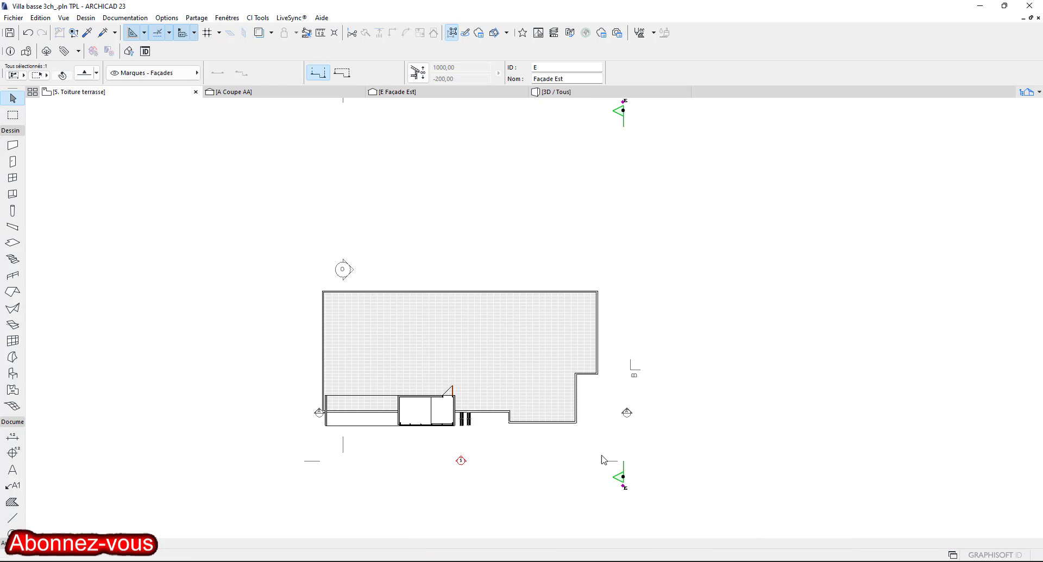
middle_drag(597, 426, 592, 386)
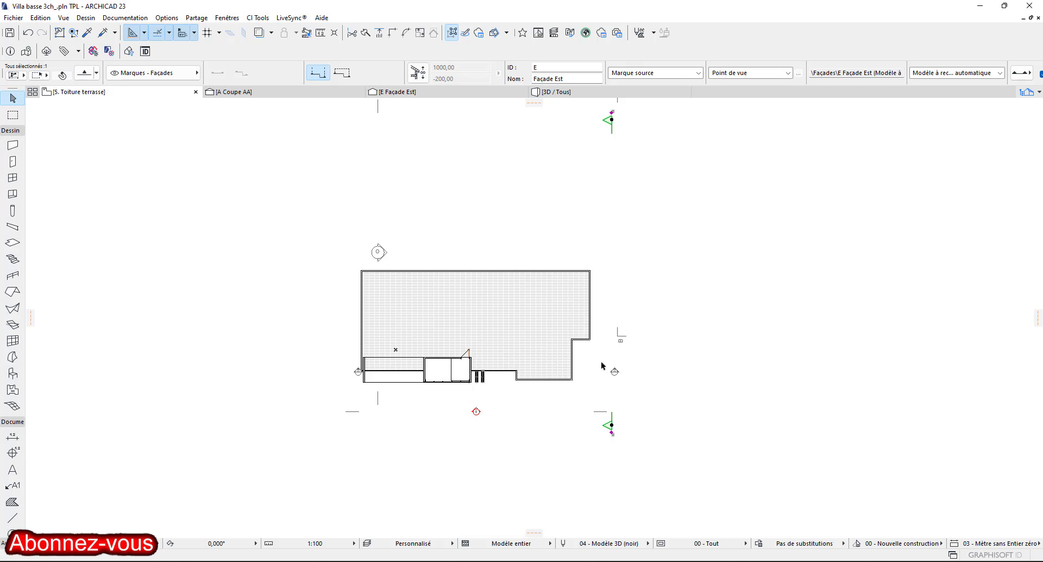
click(615, 372)
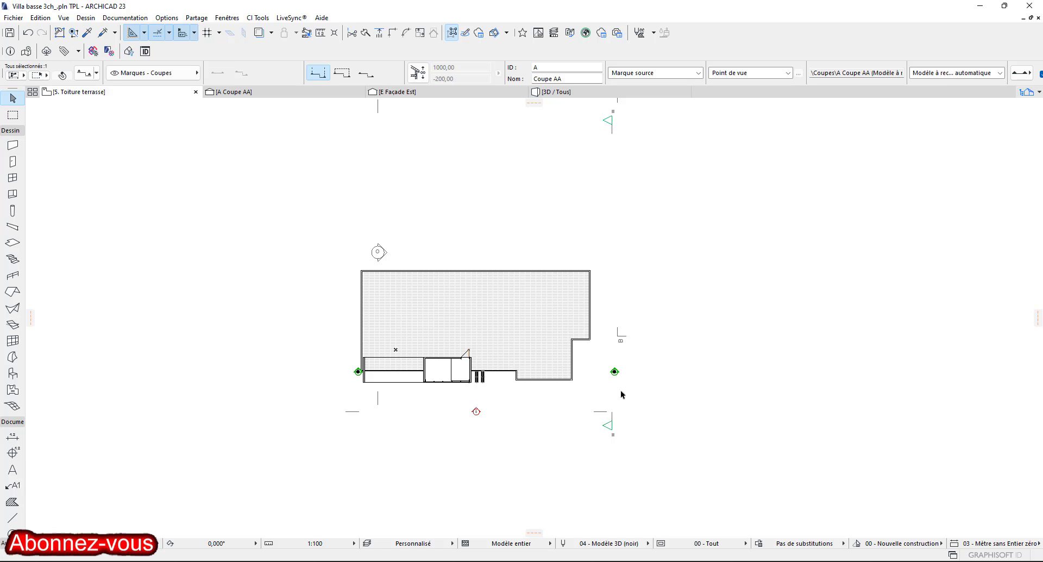
scroll(598, 367, up, 1)
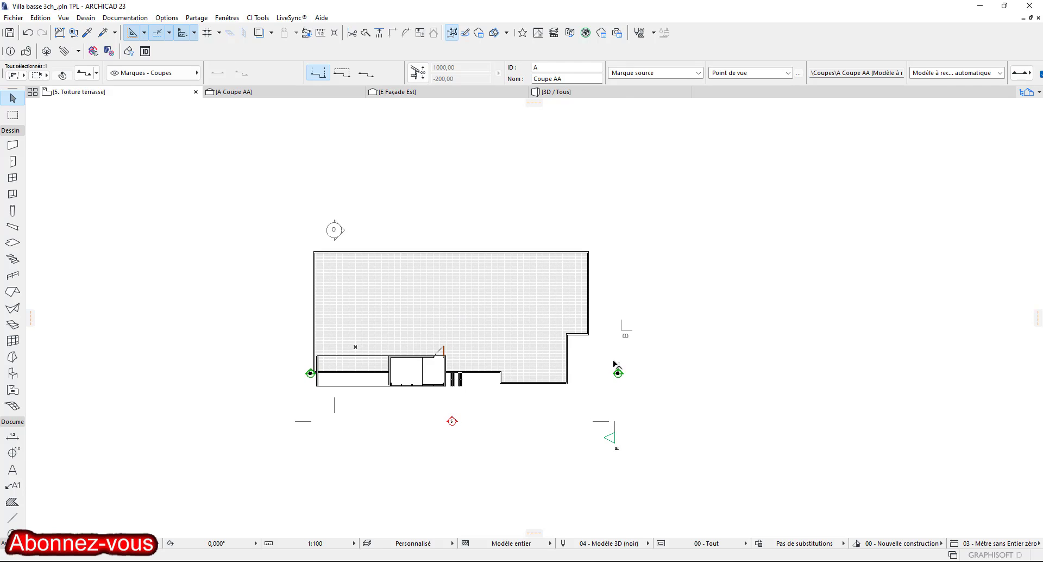
click(614, 359)
right_click(614, 356)
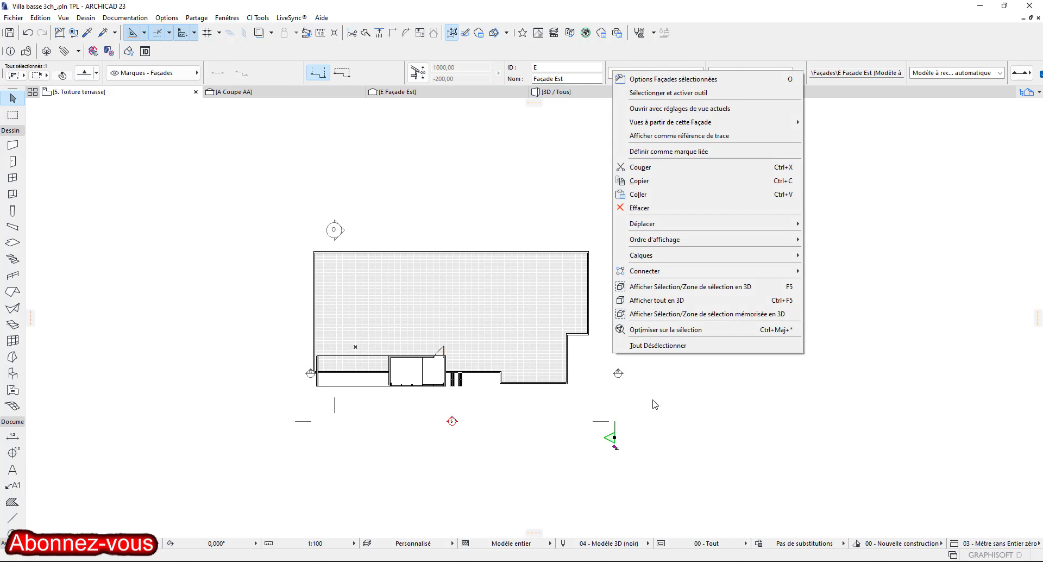
click(618, 390)
click(618, 374)
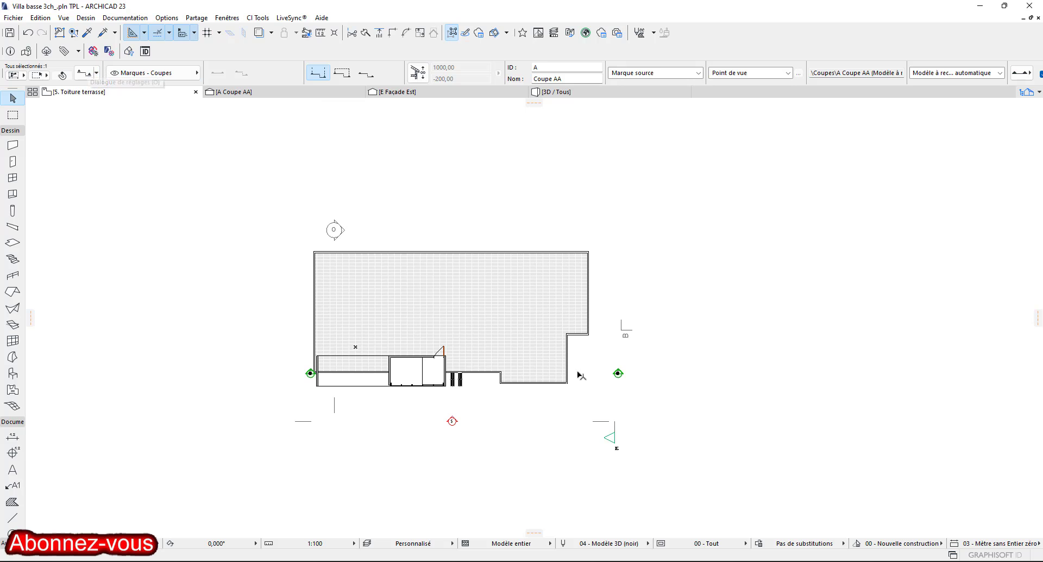
right_click(621, 374)
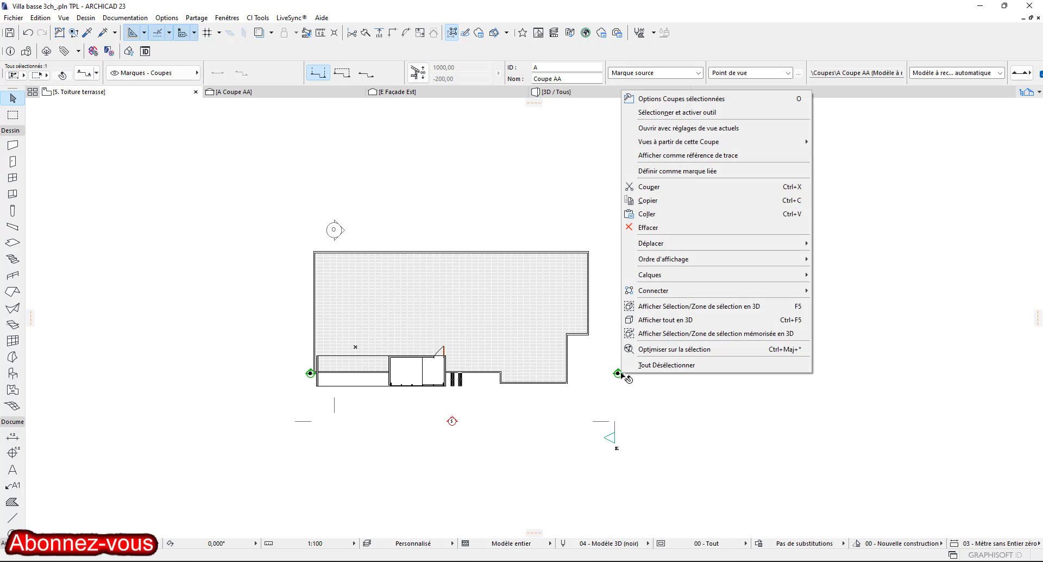
click(676, 128)
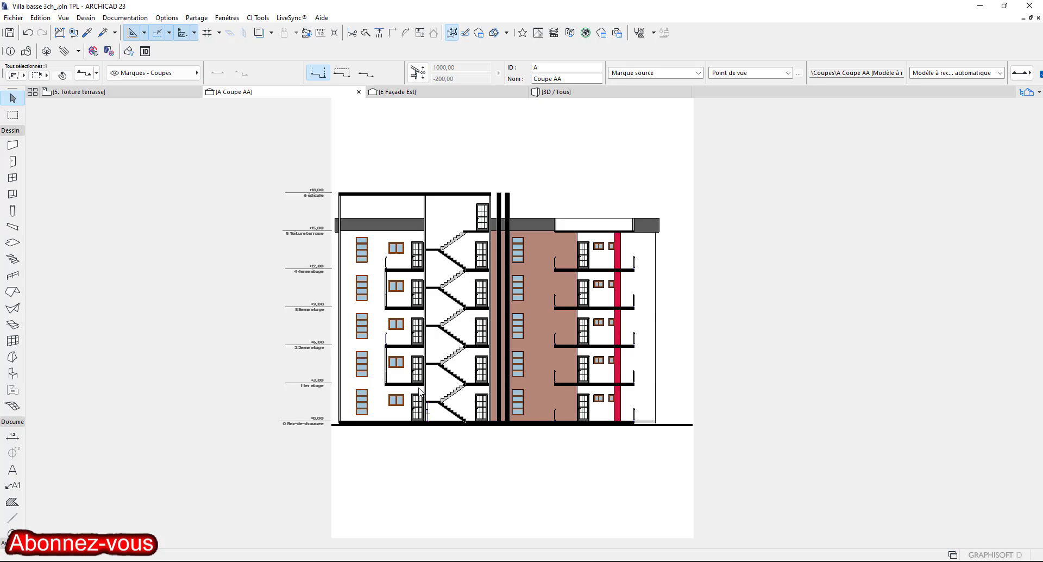
scroll(417, 273, up, 3)
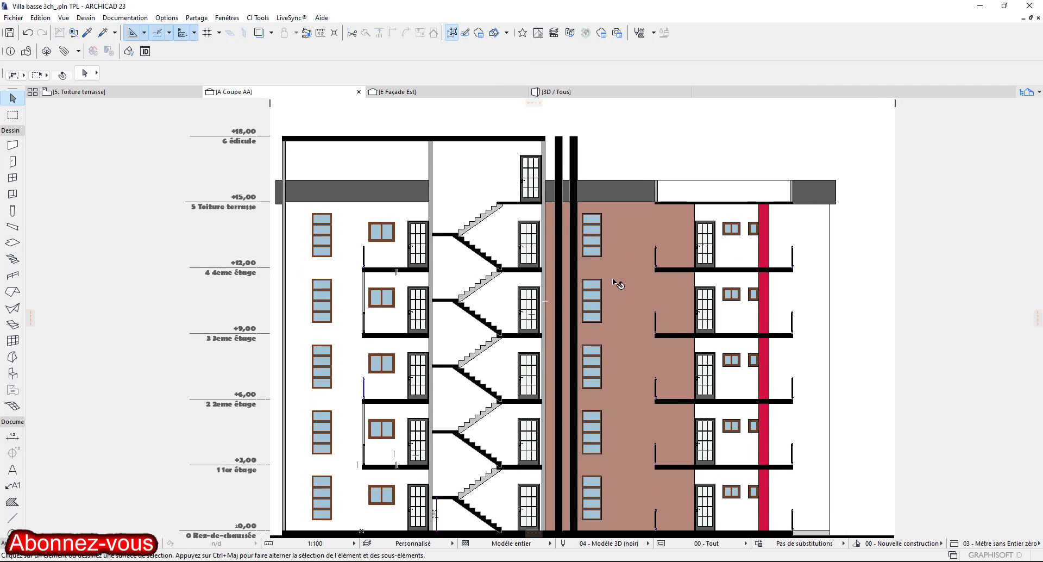
scroll(614, 283, down, 2)
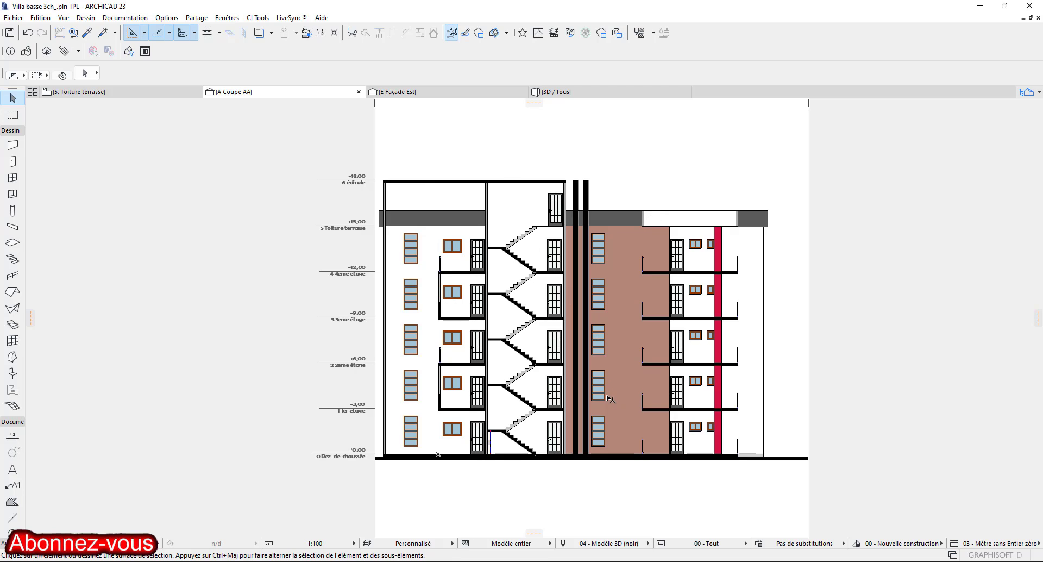
Check the South façade's storey level options from its marker on the Toiture terrasse plan, and close them without changes.
click(129, 93)
click(612, 421)
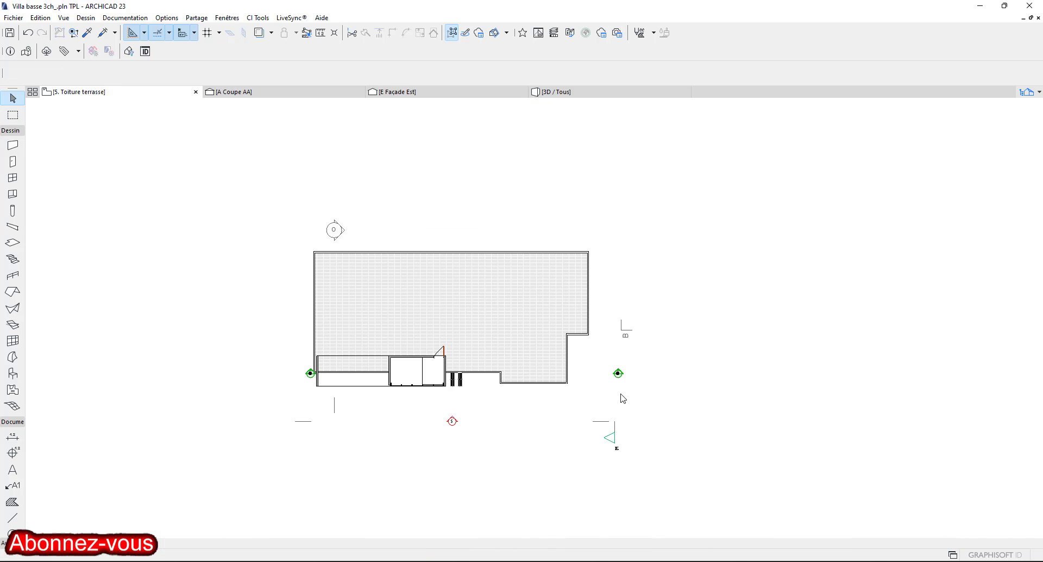
click(456, 421)
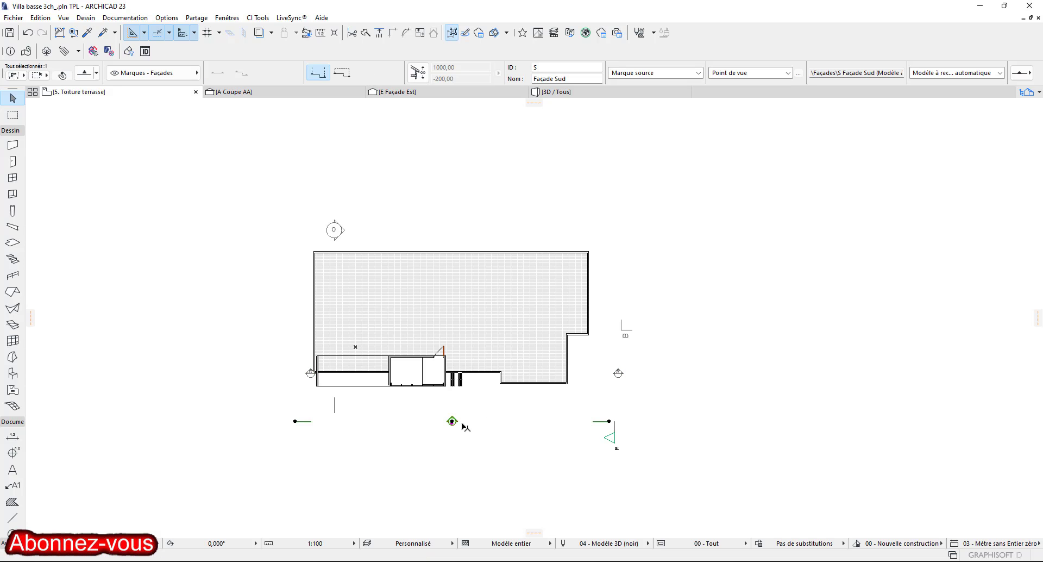
right_click(465, 426)
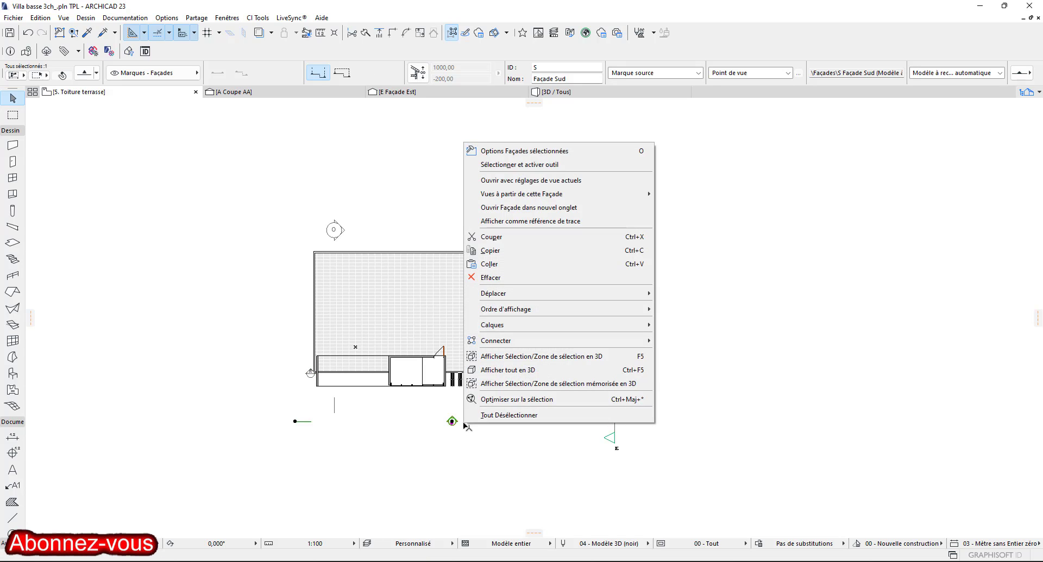
click(546, 152)
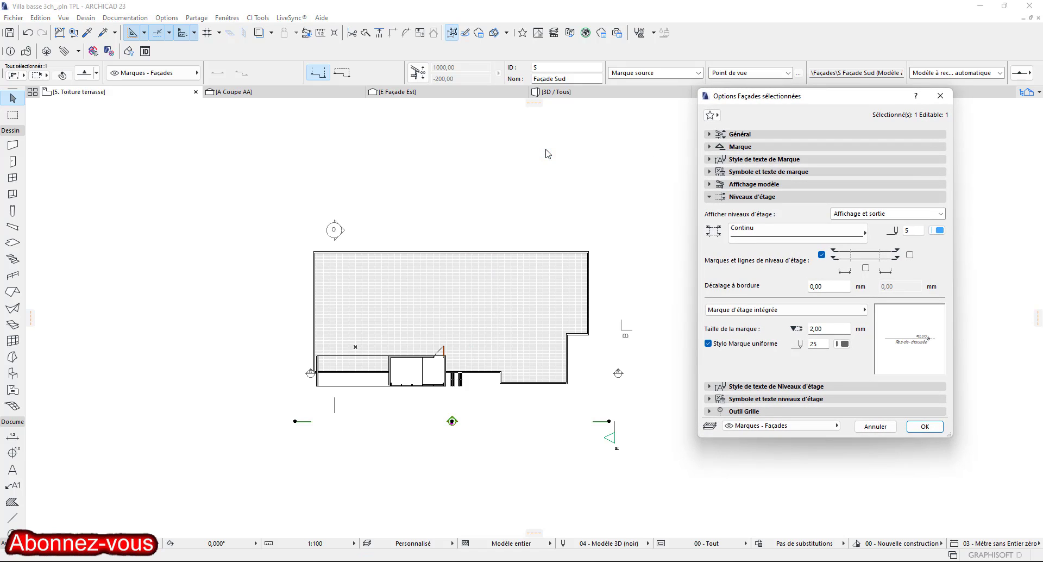
click(940, 96)
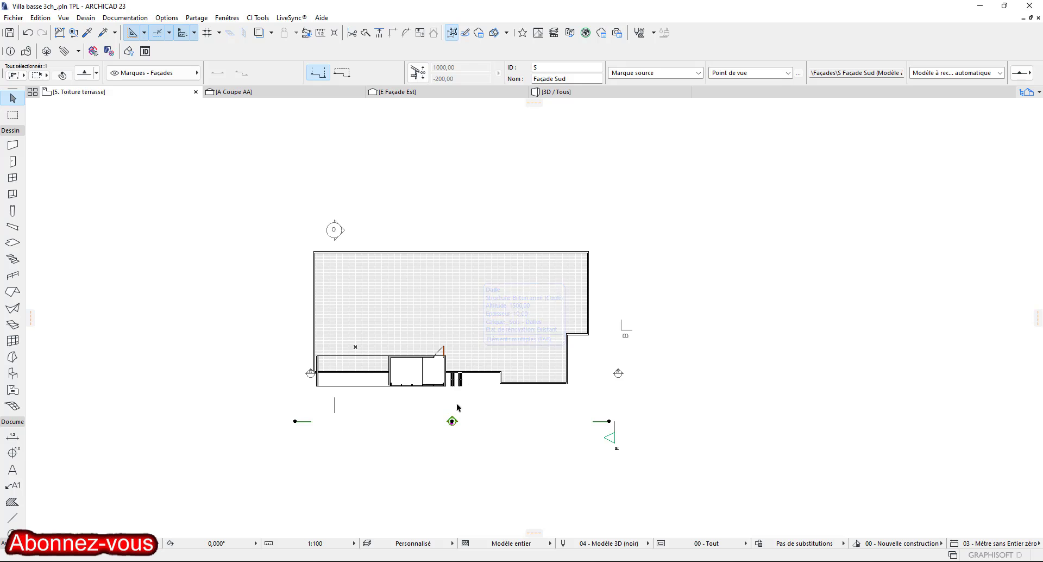
Open the South façade from its marker with the current view settings and inspect the whole elevation.
right_click(429, 446)
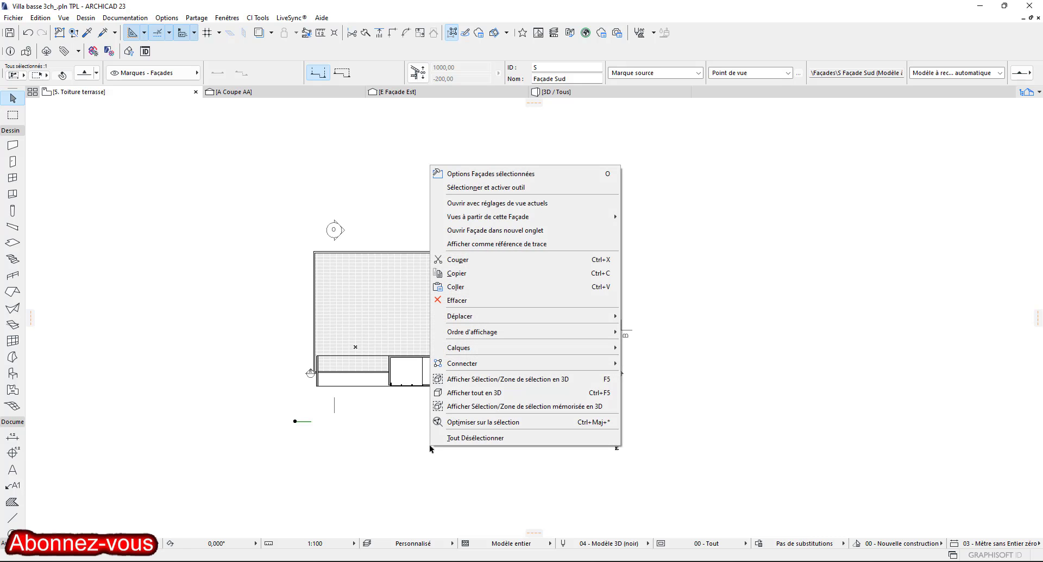
click(478, 205)
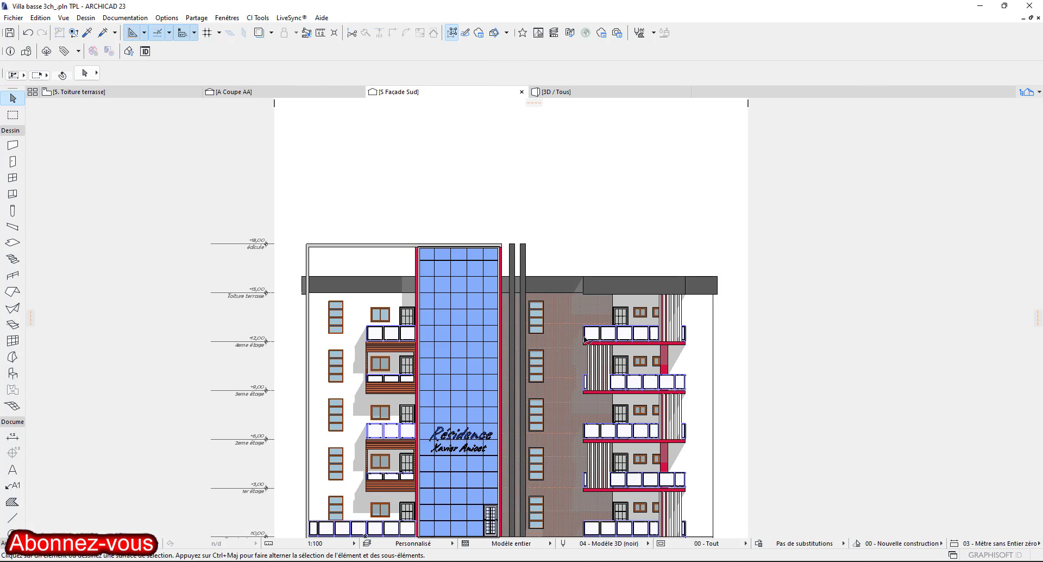
scroll(564, 413, down, 2)
middle_drag(569, 353, 572, 289)
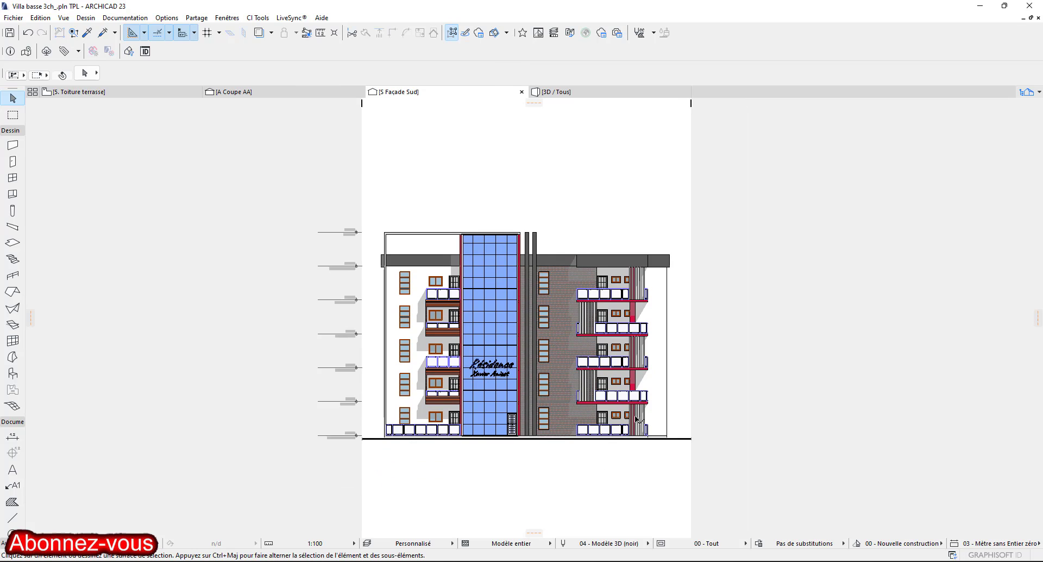
scroll(638, 419, up, 1)
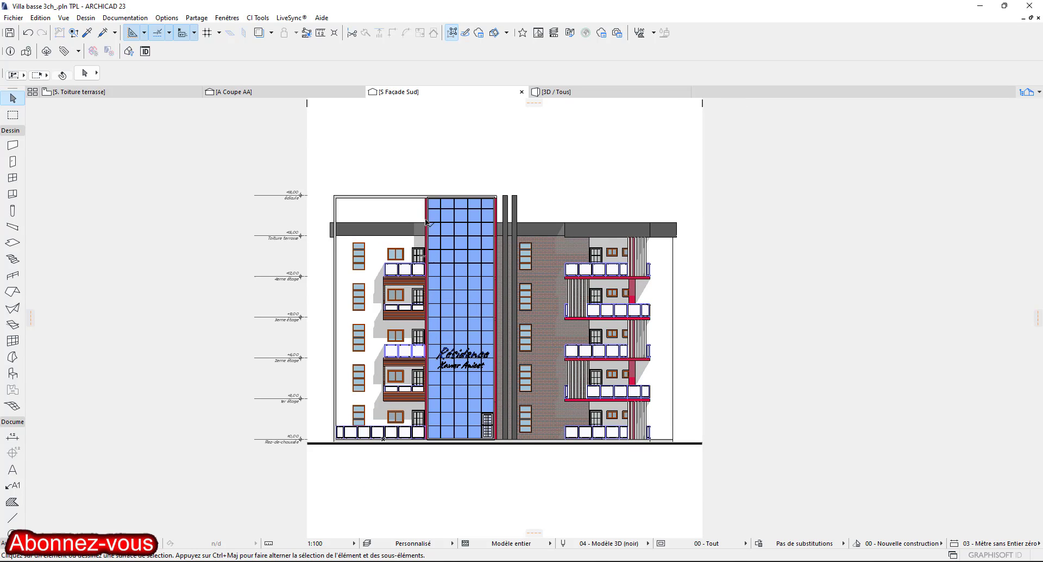
drag(262, 159, 740, 469)
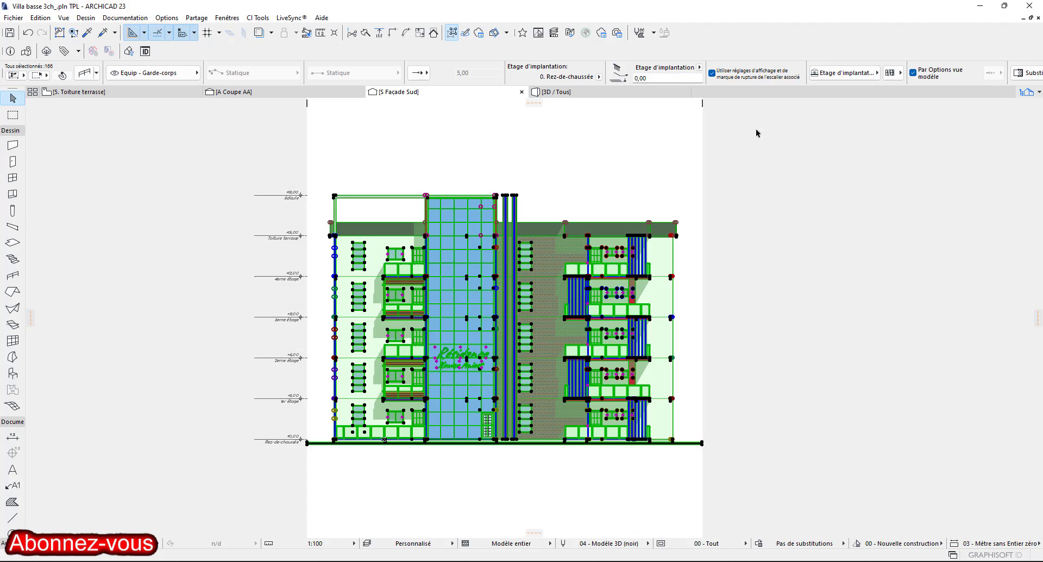
click(800, 232)
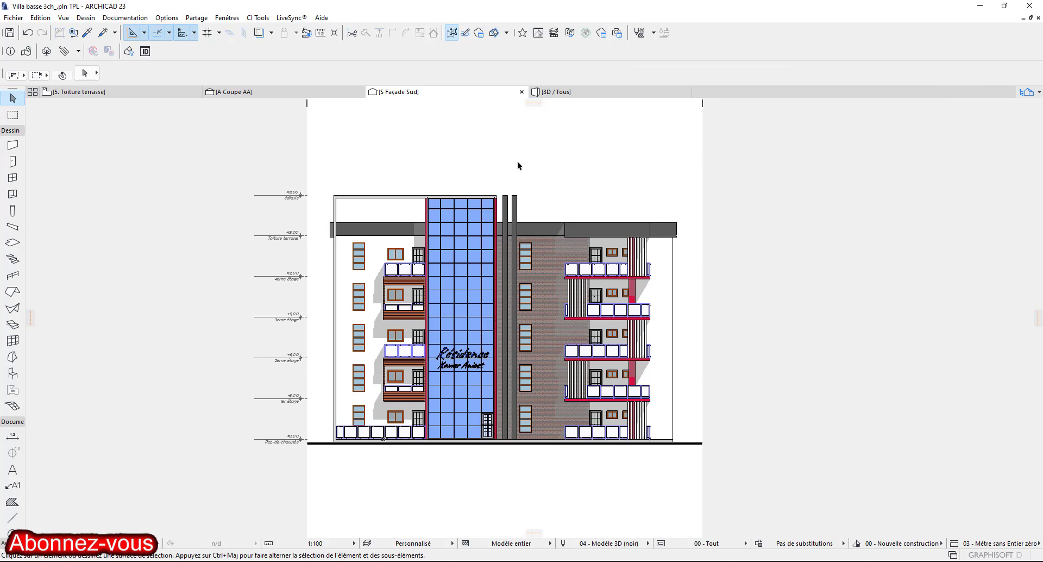
Open the South façade's Affichage modèle options and enable the uniform pen for cut elements.
right_click(466, 94)
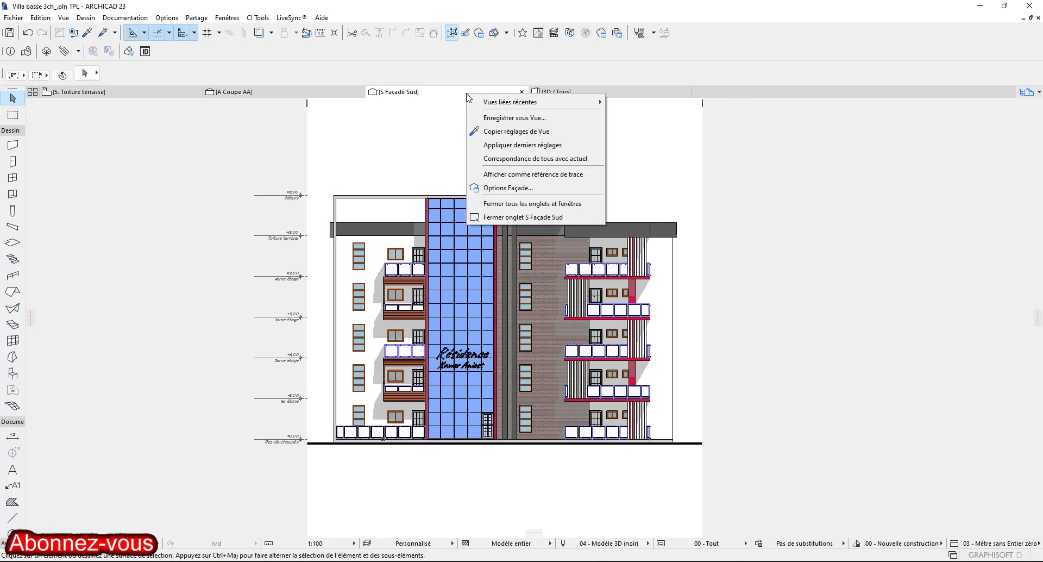
click(514, 188)
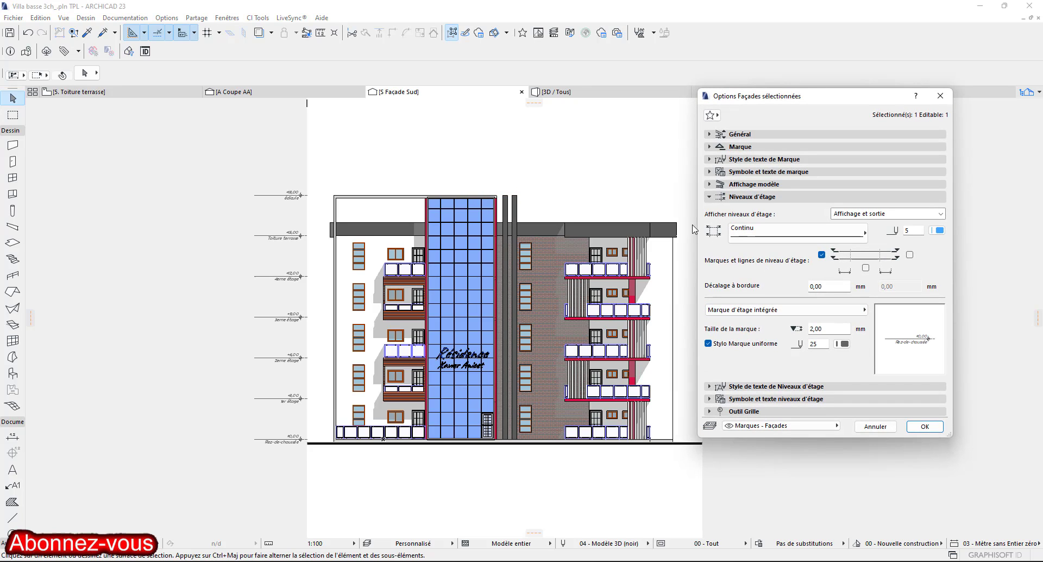
click(722, 197)
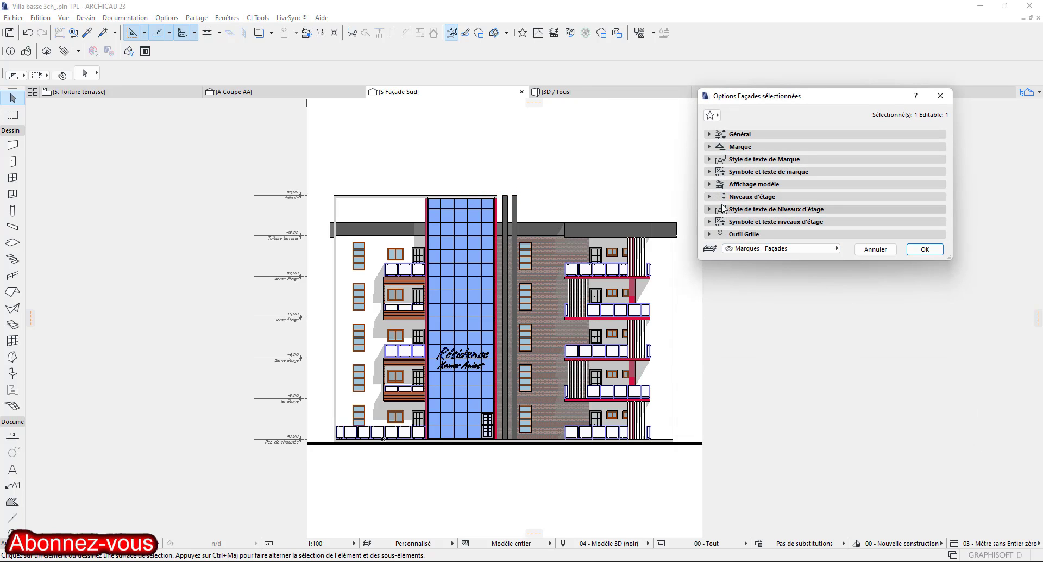
click(708, 173)
click(708, 173)
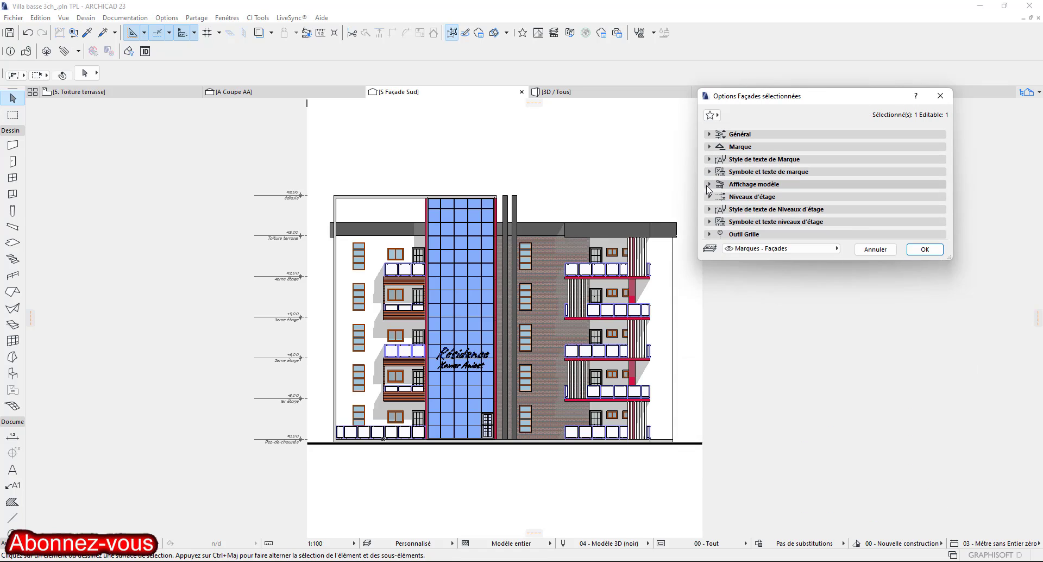
click(709, 185)
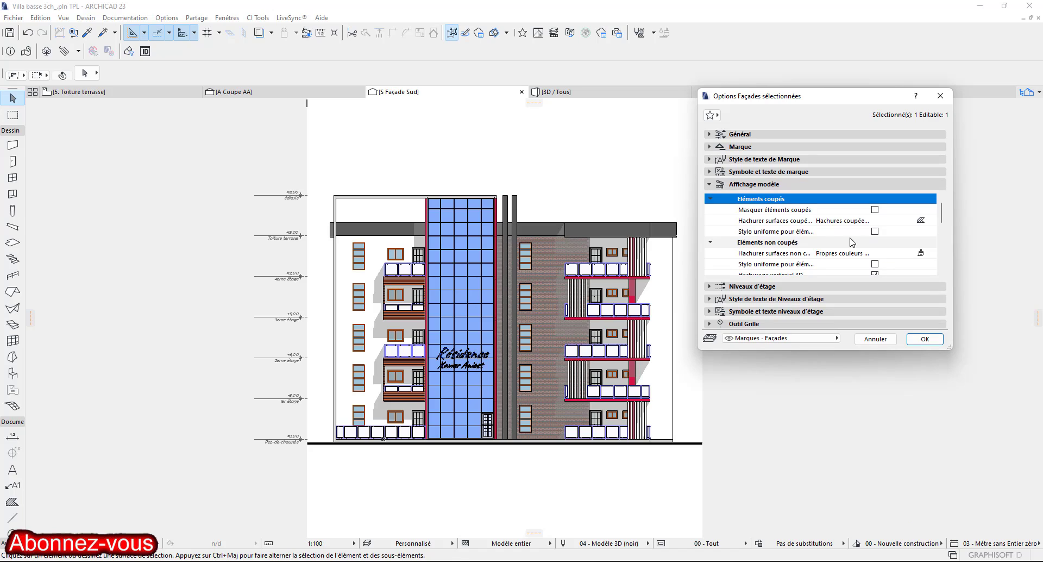
click(874, 231)
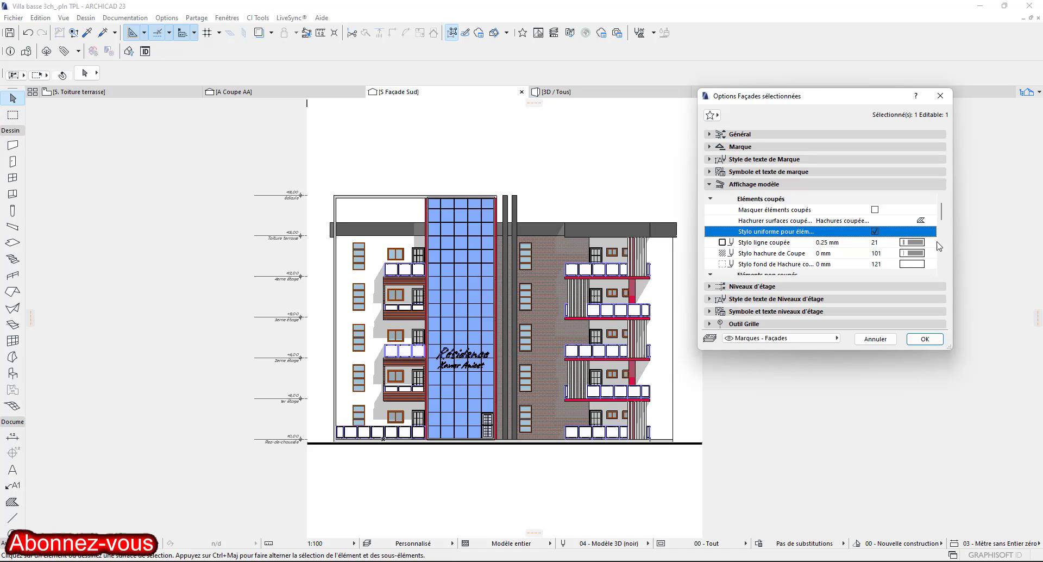
Set the South façade's cut line pen and cut hatch pen both to 107 and apply the options.
click(912, 242)
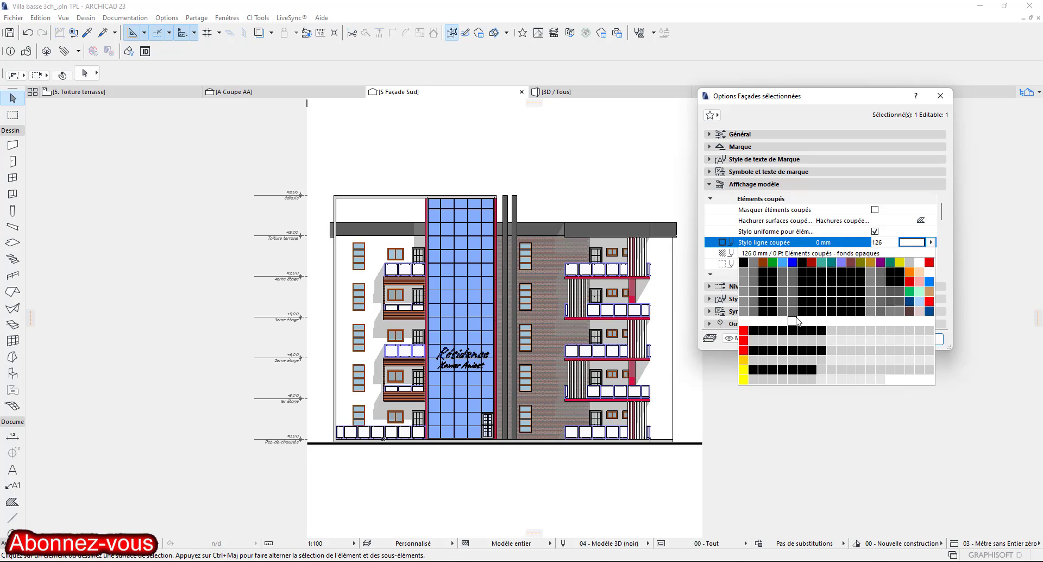
click(802, 311)
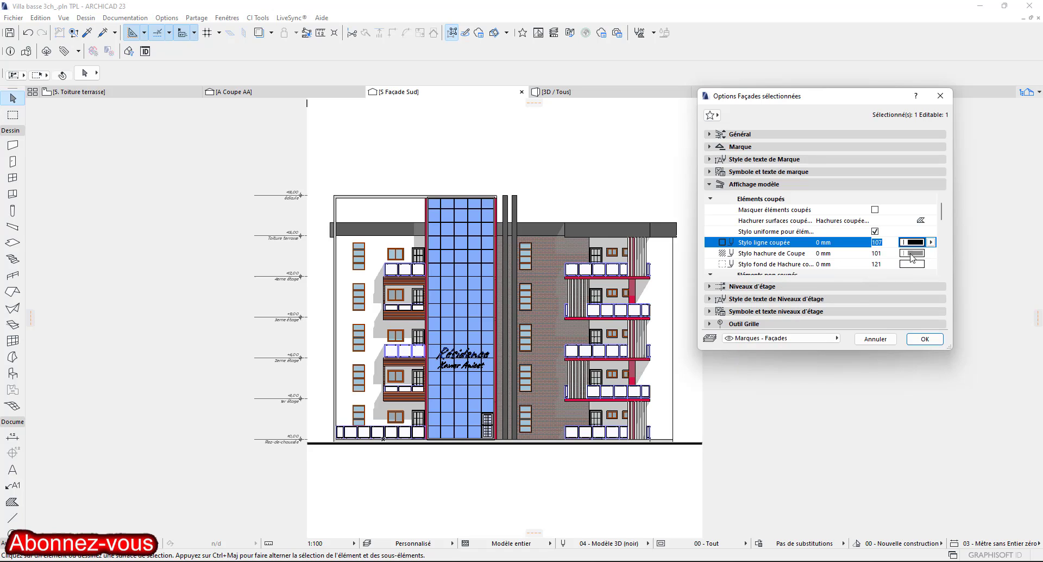
click(911, 253)
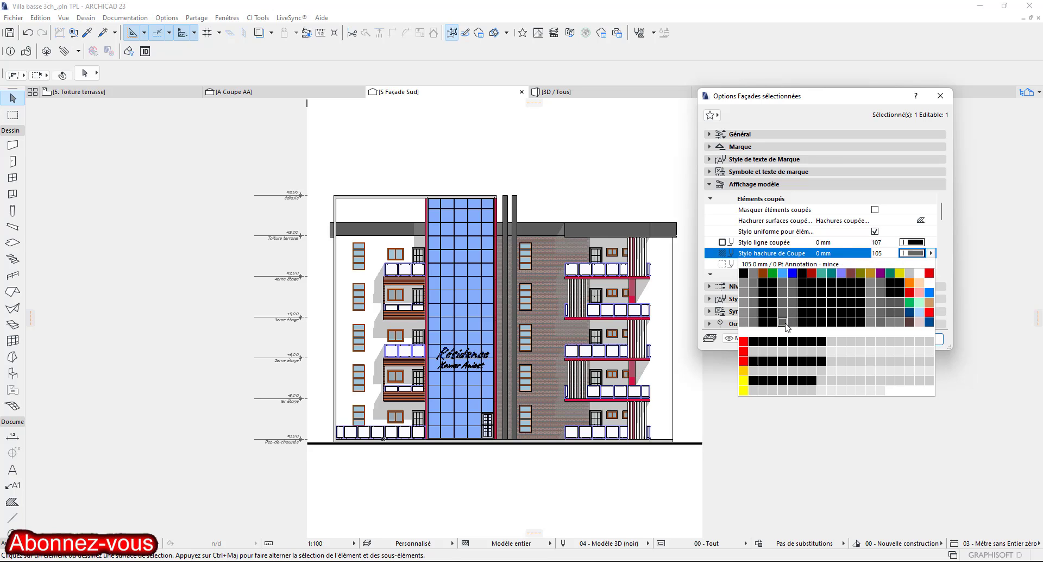
click(807, 324)
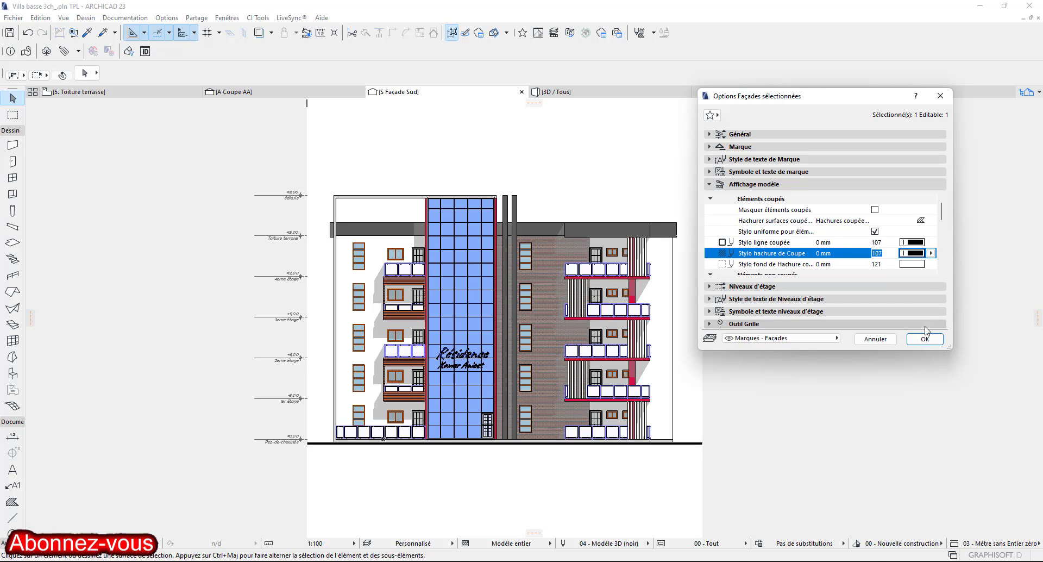
click(927, 338)
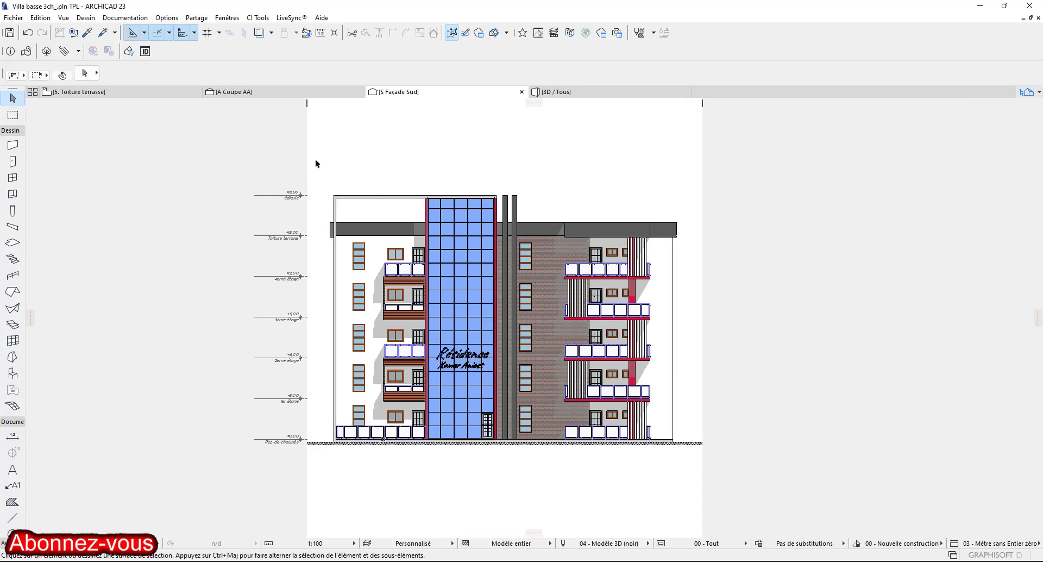
Select the entire South façade elevation, including the ground line, and copy it.
drag(316, 161, 713, 462)
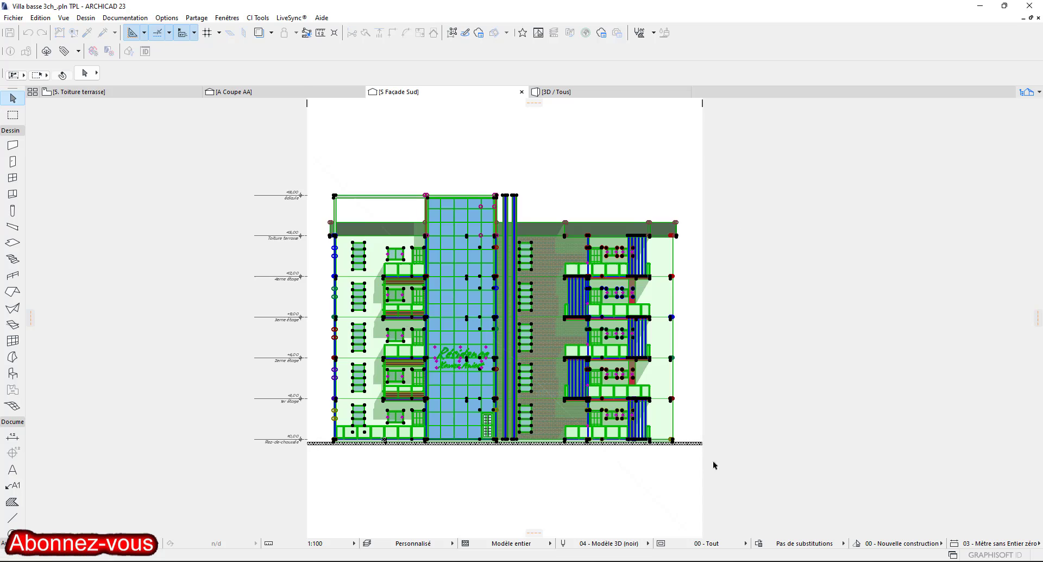
click(259, 158)
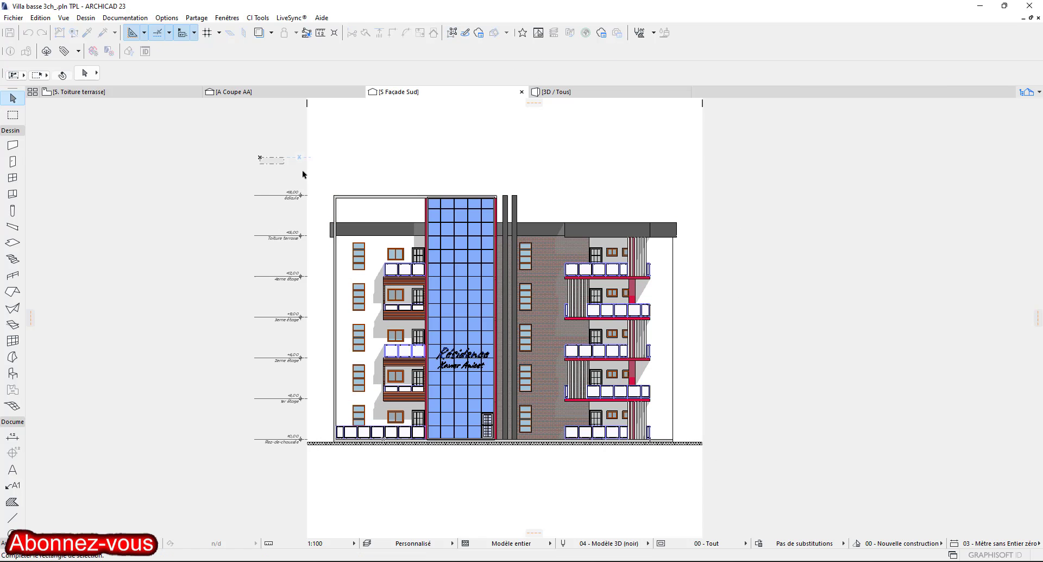
click(728, 472)
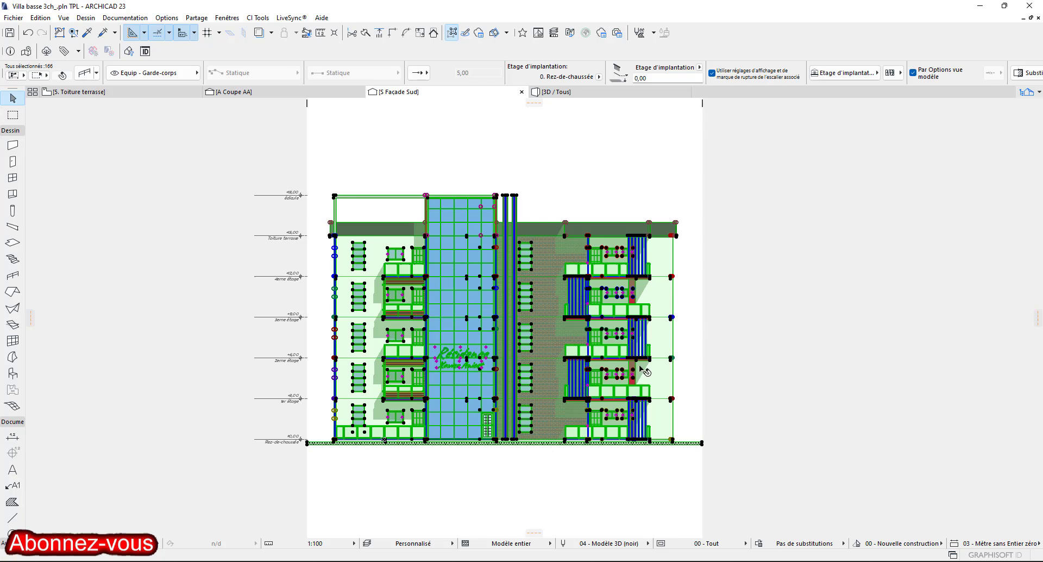
right_click(540, 159)
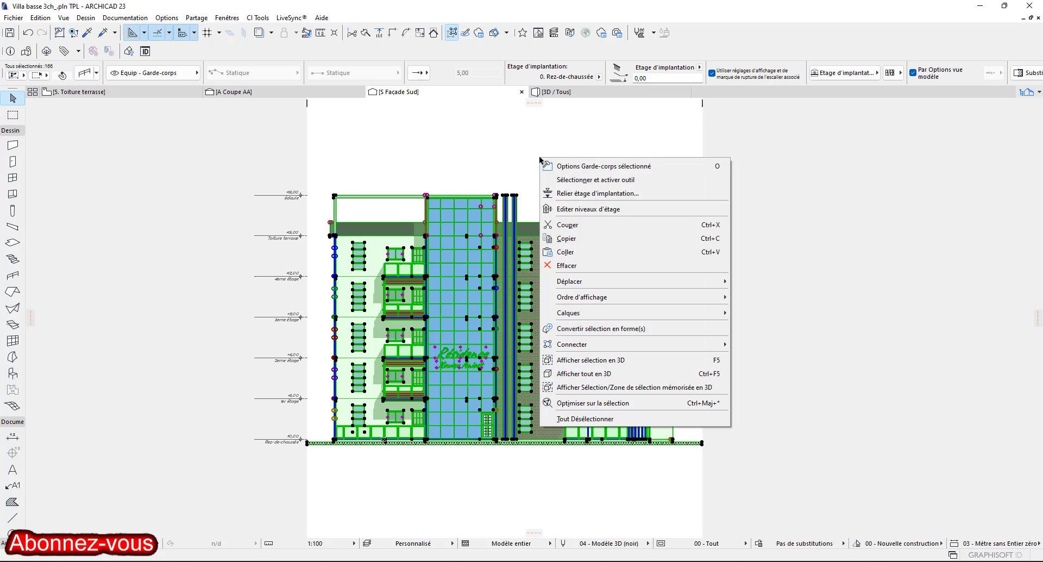
click(590, 240)
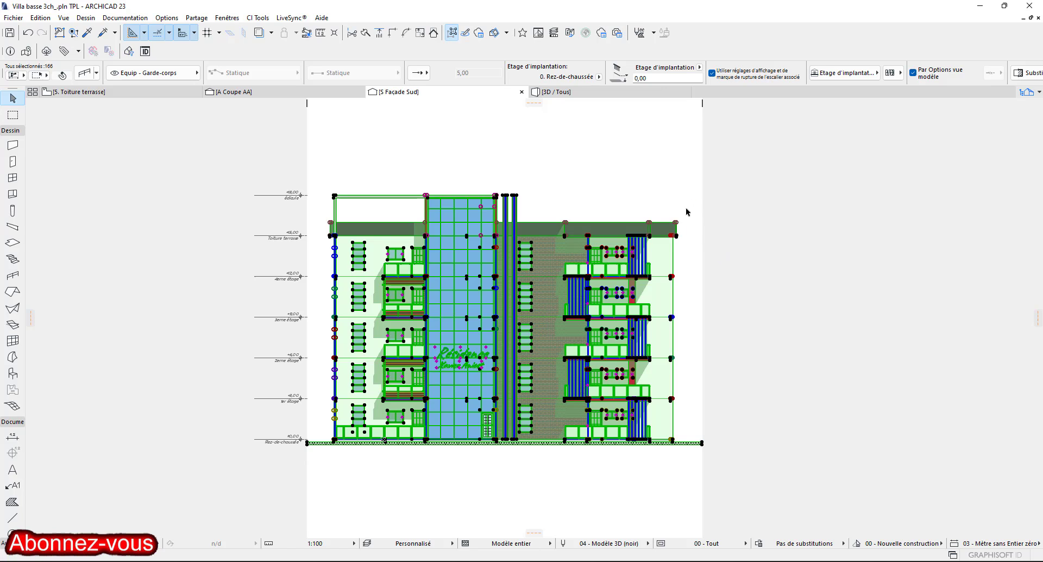
Return to the Toiture terrasse plan and insert a storey named FACADE MODIF above édicule, with a height of 300.
scroll(245, 372, down, 2)
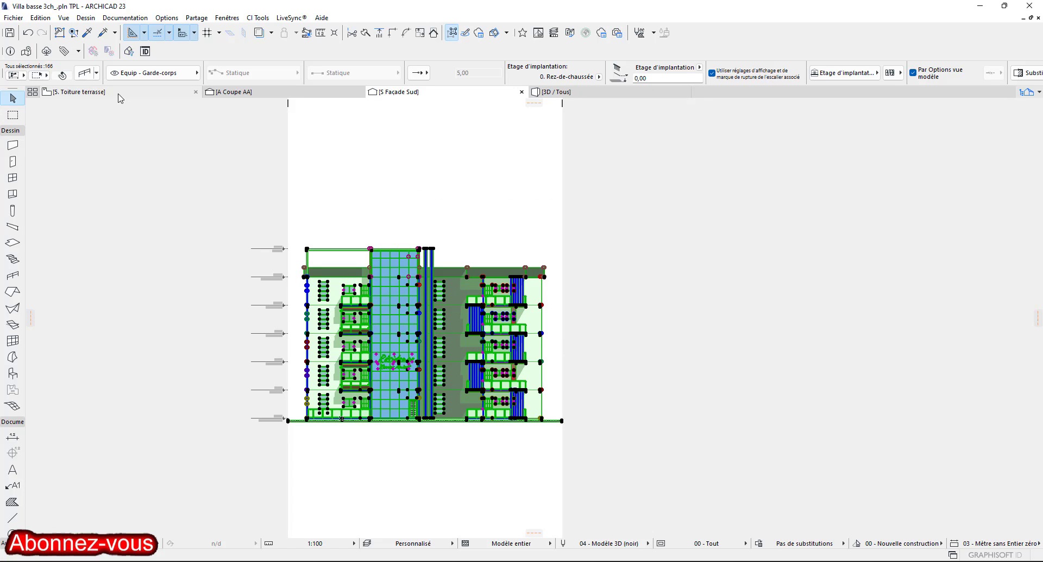
click(118, 92)
key(ctrl+v)
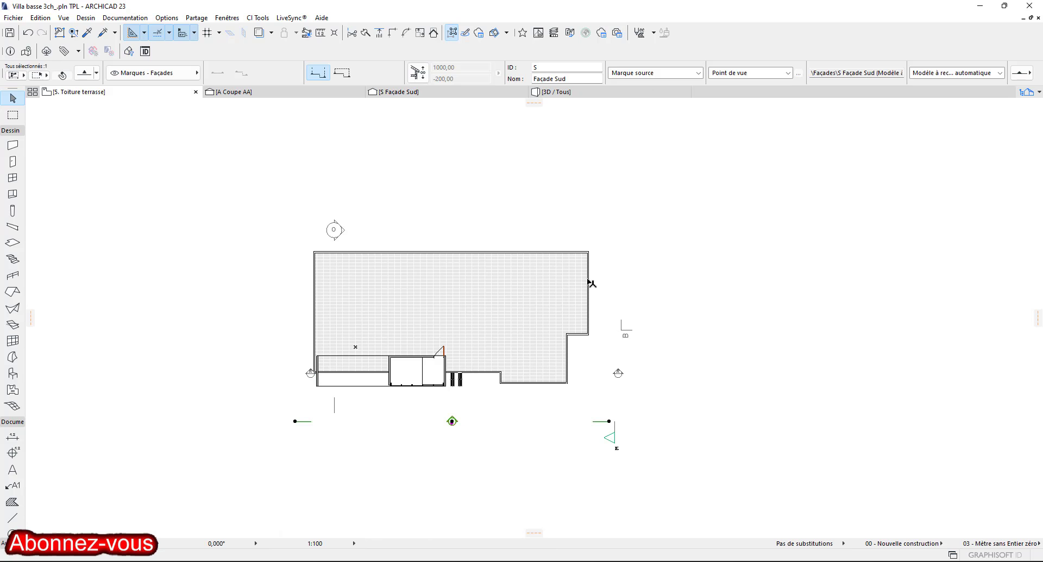
click(85, 18)
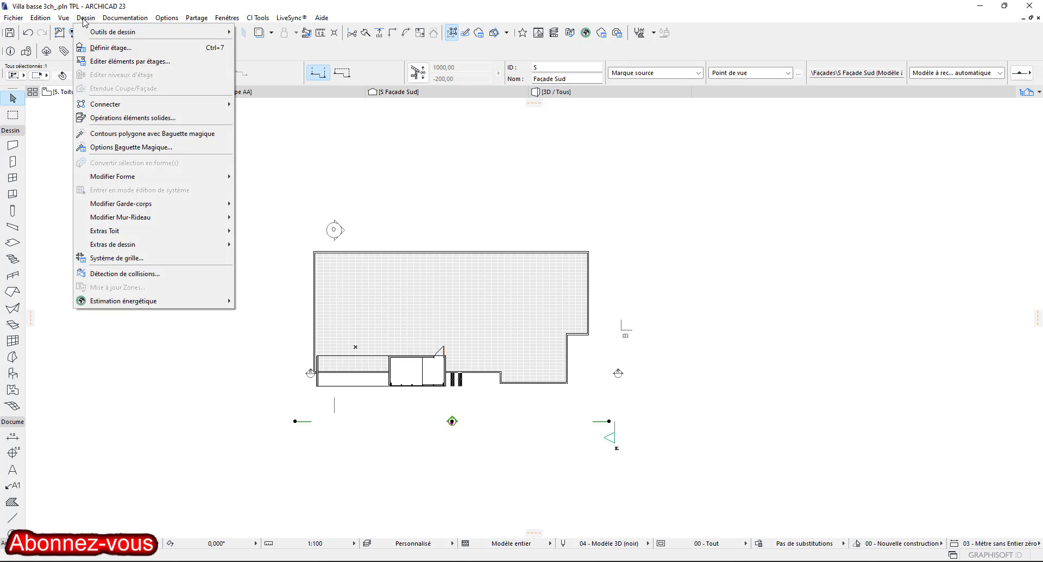
click(120, 48)
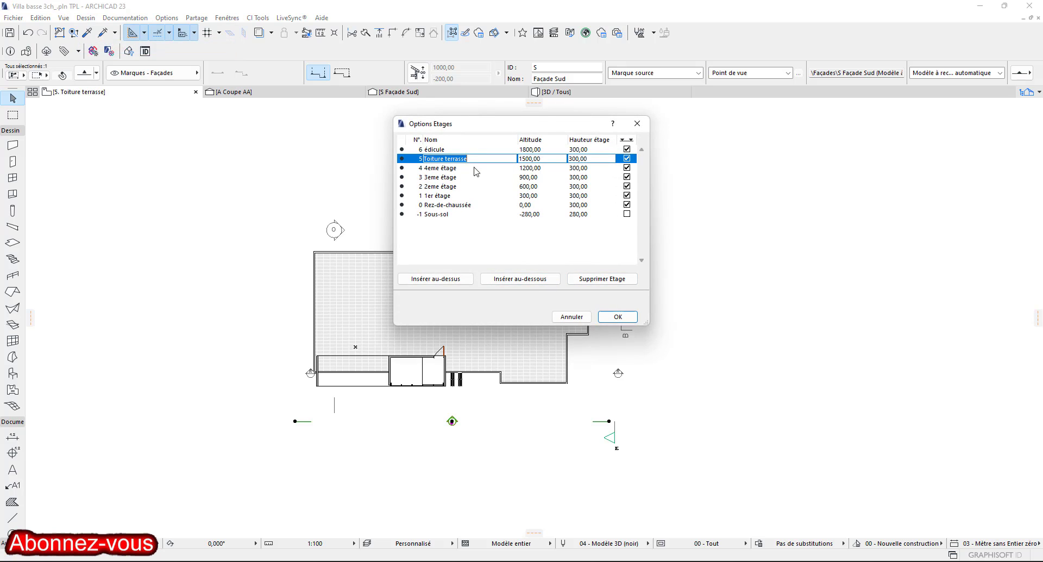
click(450, 150)
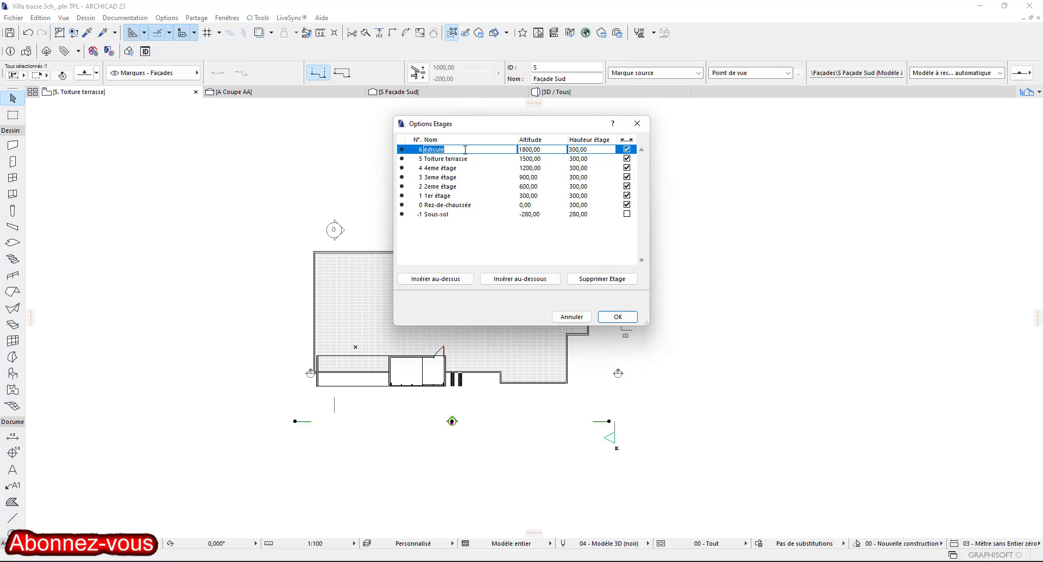
click(431, 150)
click(455, 279)
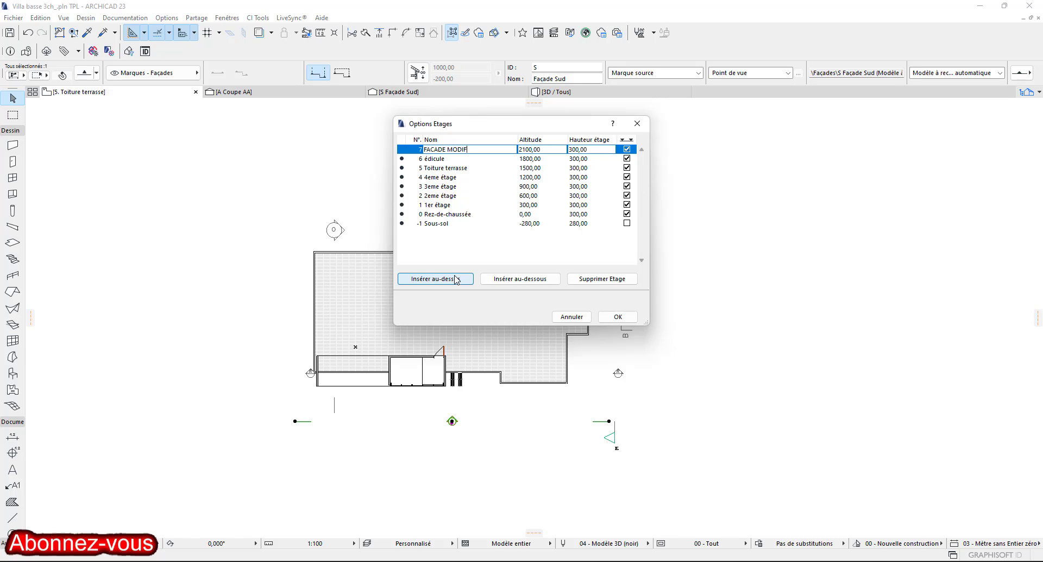
click(610, 320)
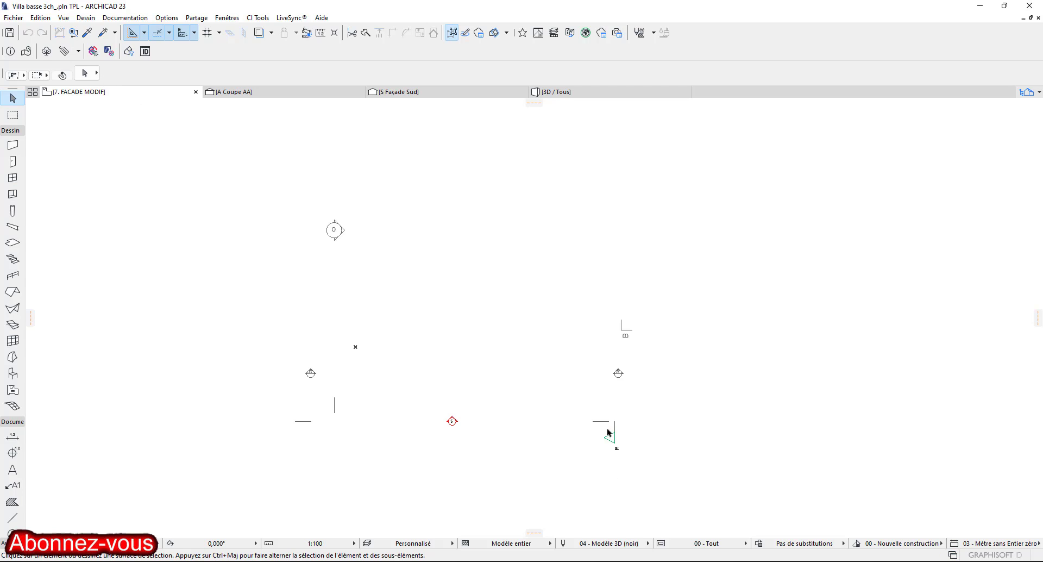
Check the South façade, West façade and Coupe AA markers on the FACADE MODIF plan, and clear the selection.
scroll(608, 430, up, 1)
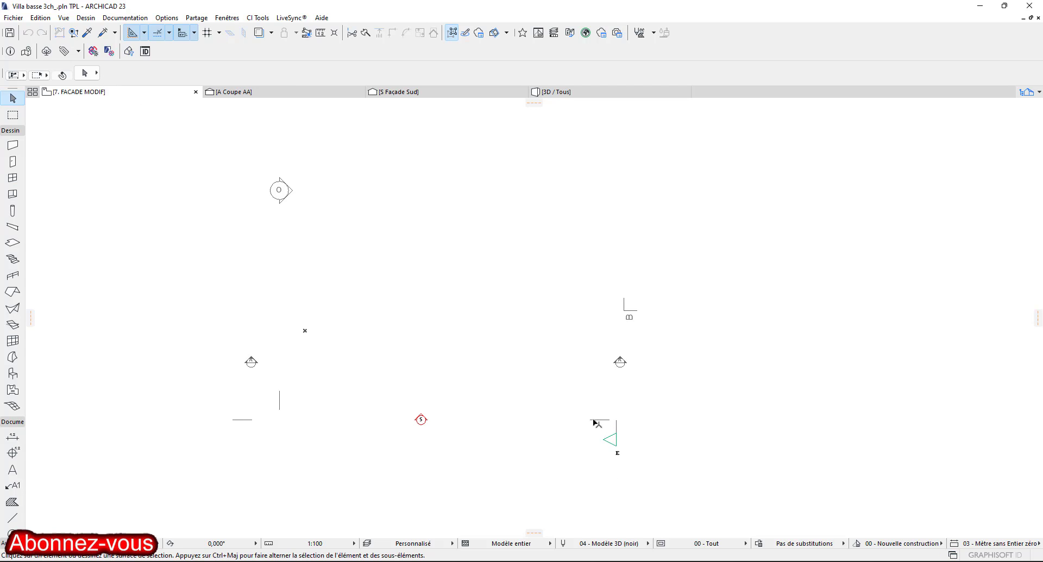
click(594, 420)
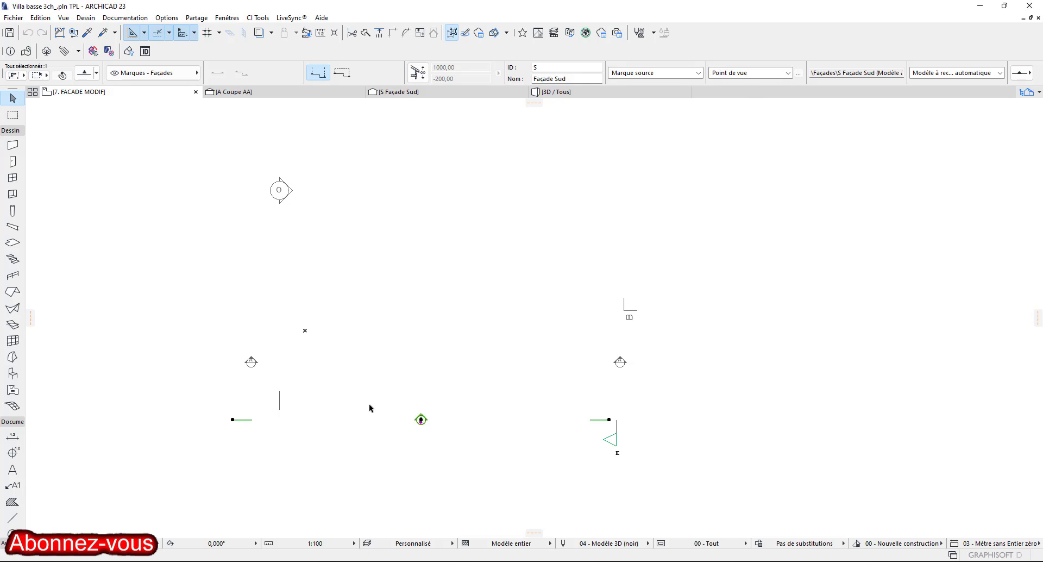
click(279, 400)
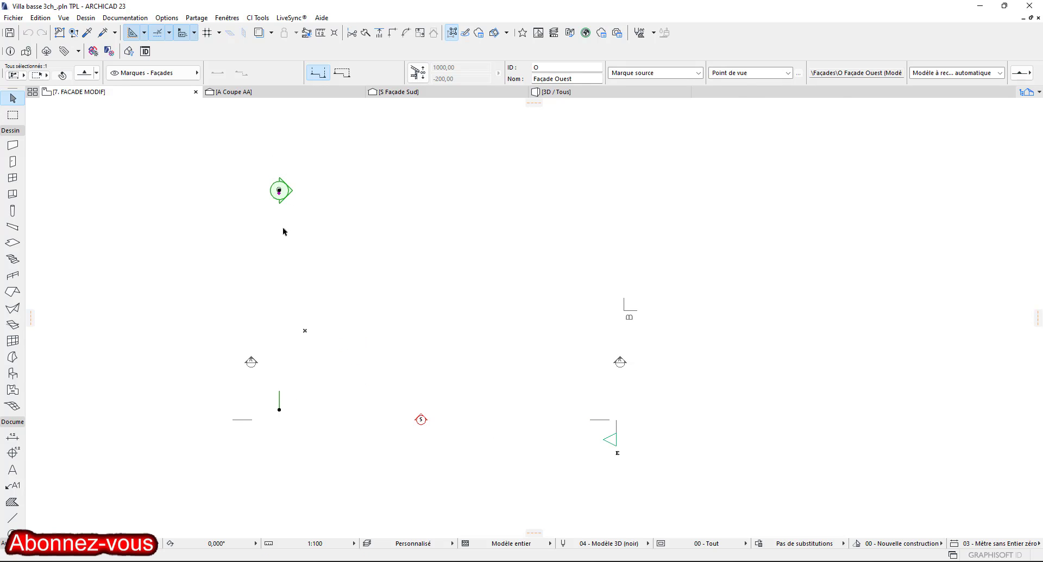
click(621, 363)
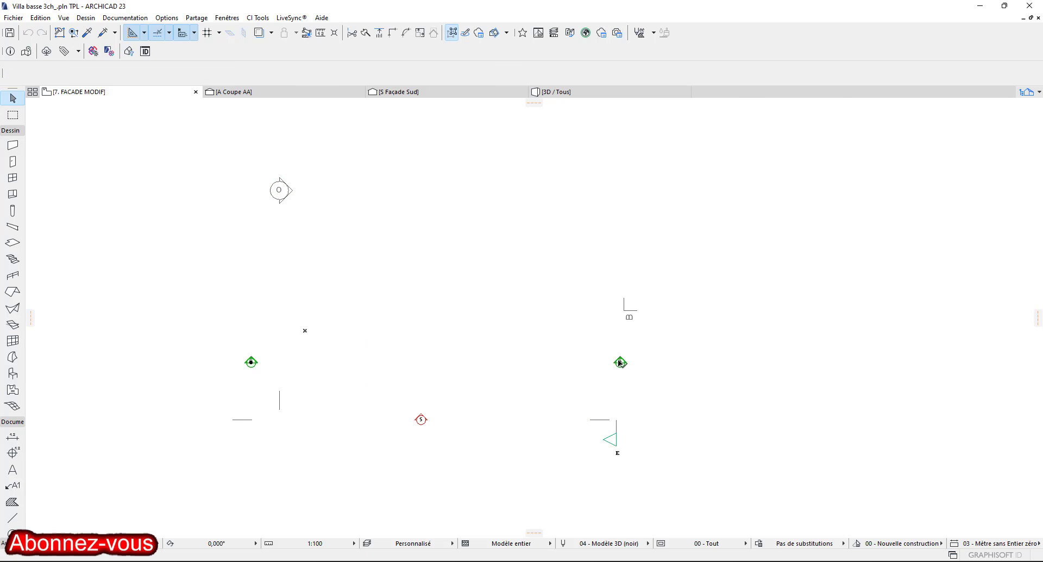
click(620, 363)
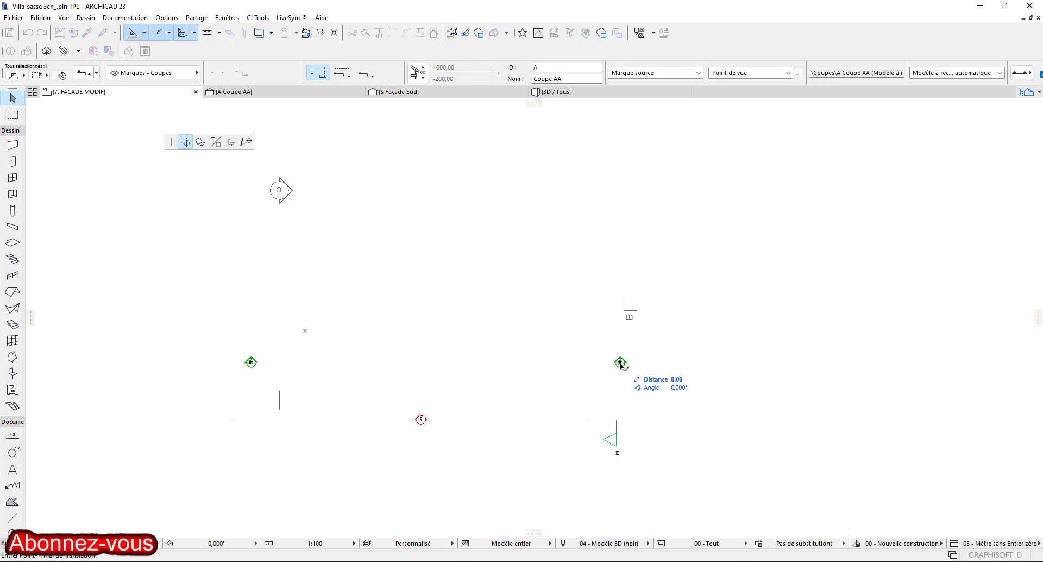
key(Escape)
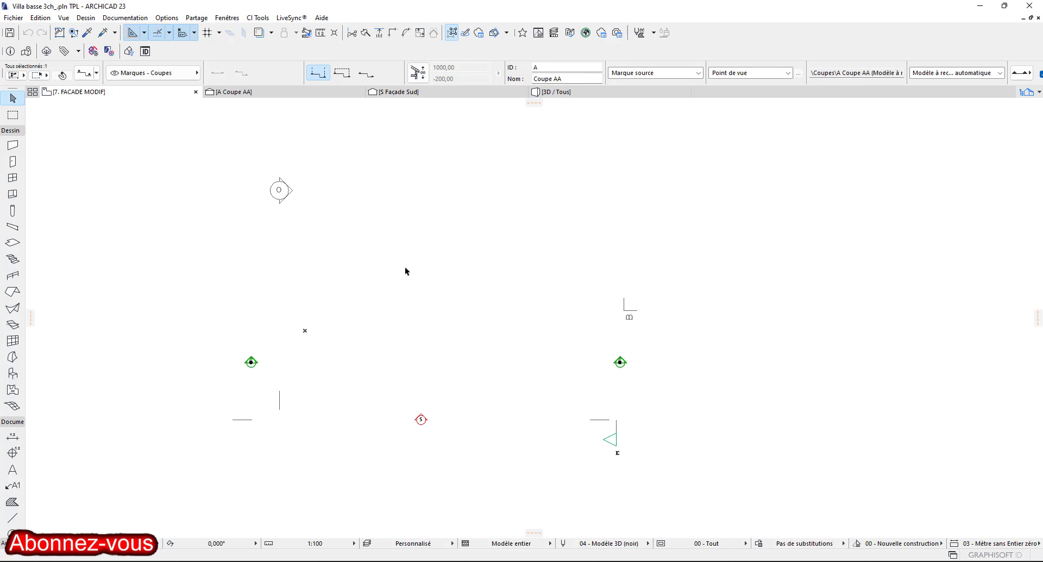
click(406, 270)
Paste the copied South elevation at its original location on the FACADE MODIF storey, zooming to the pasted elements.
right_click(406, 269)
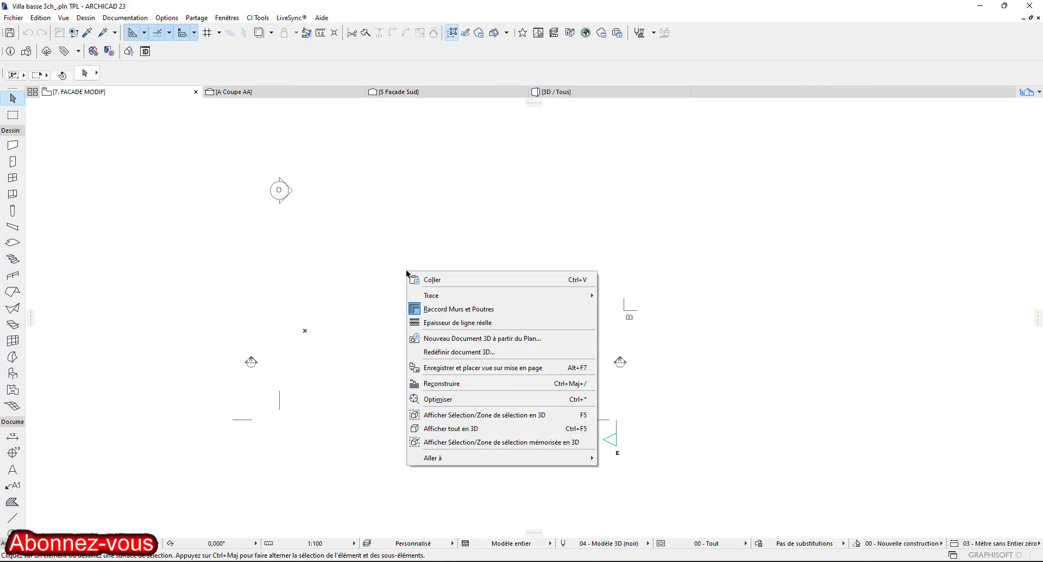
click(438, 279)
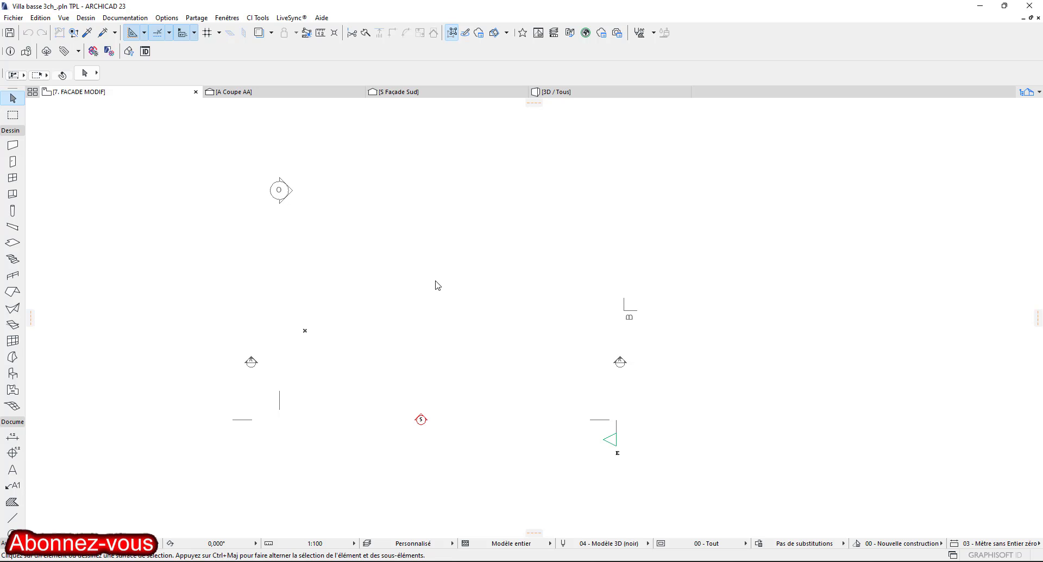
key(ctrl+v)
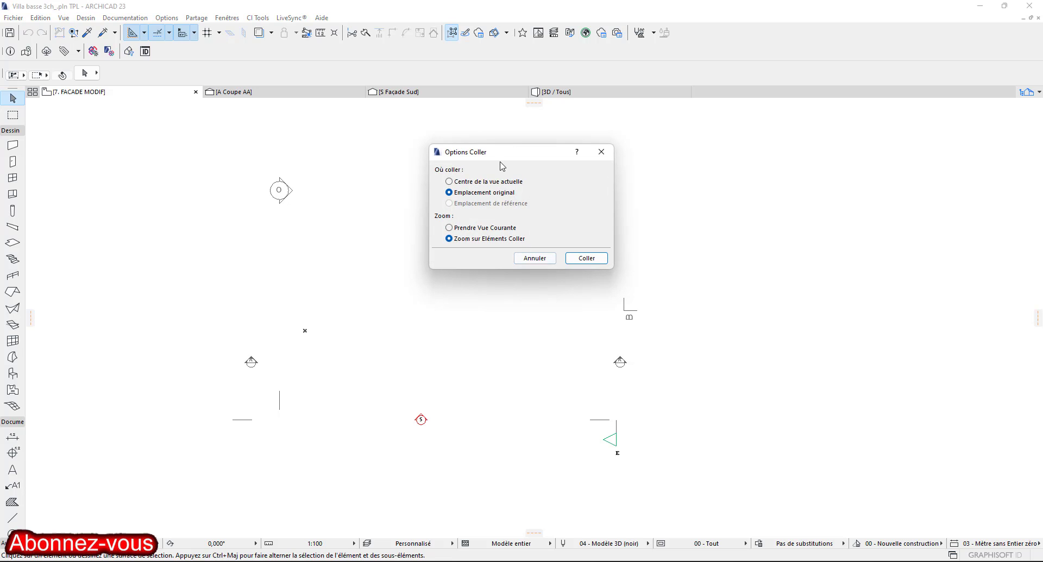
click(586, 258)
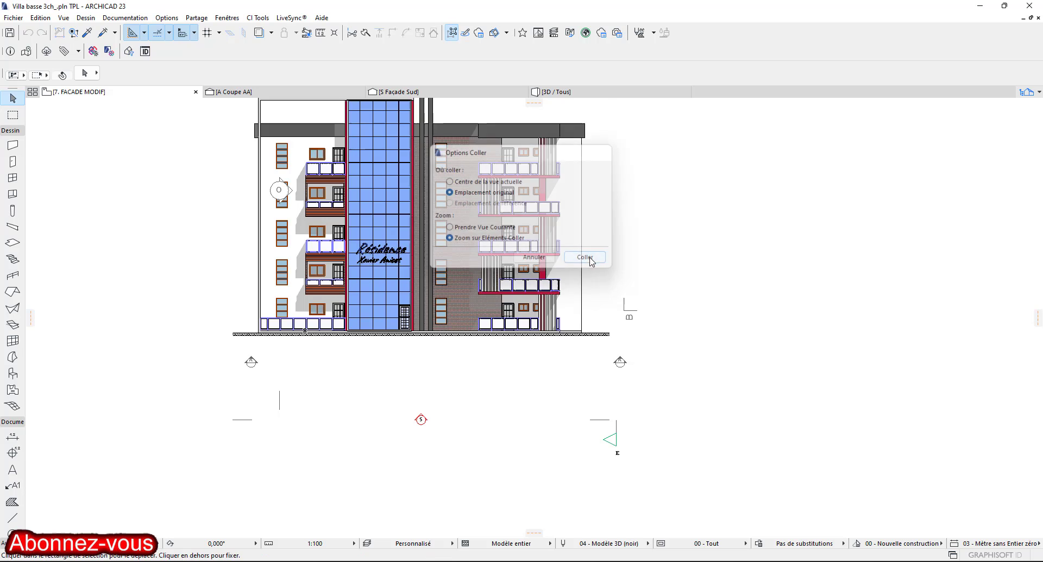
Move the pasted elevation into the empty area east of the plan's elevation and section markers and fix it there.
scroll(446, 287, down, 2)
middle_drag(457, 291, 251, 318)
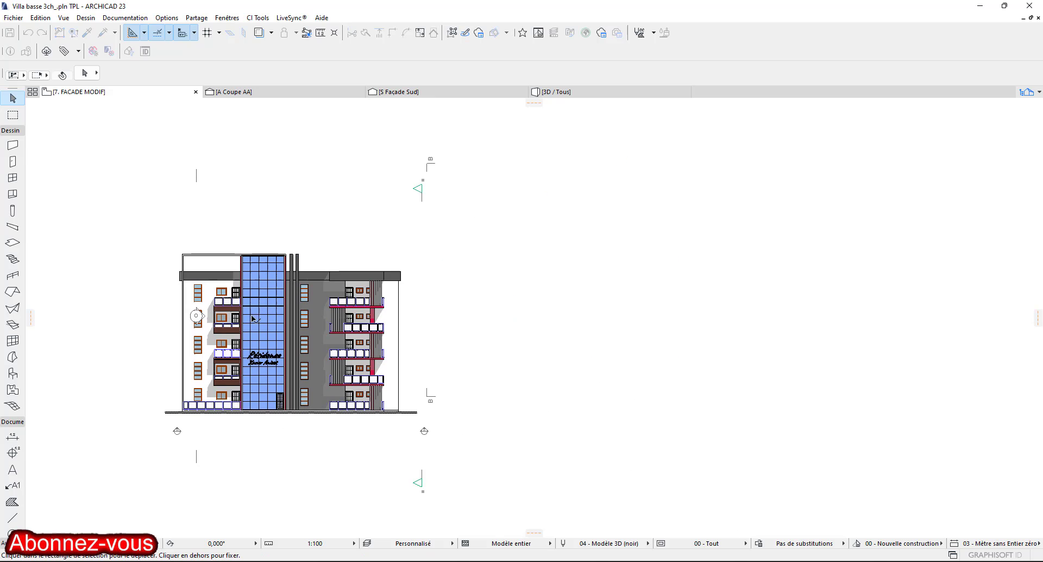
click(308, 332)
middle_drag(624, 309, 415, 310)
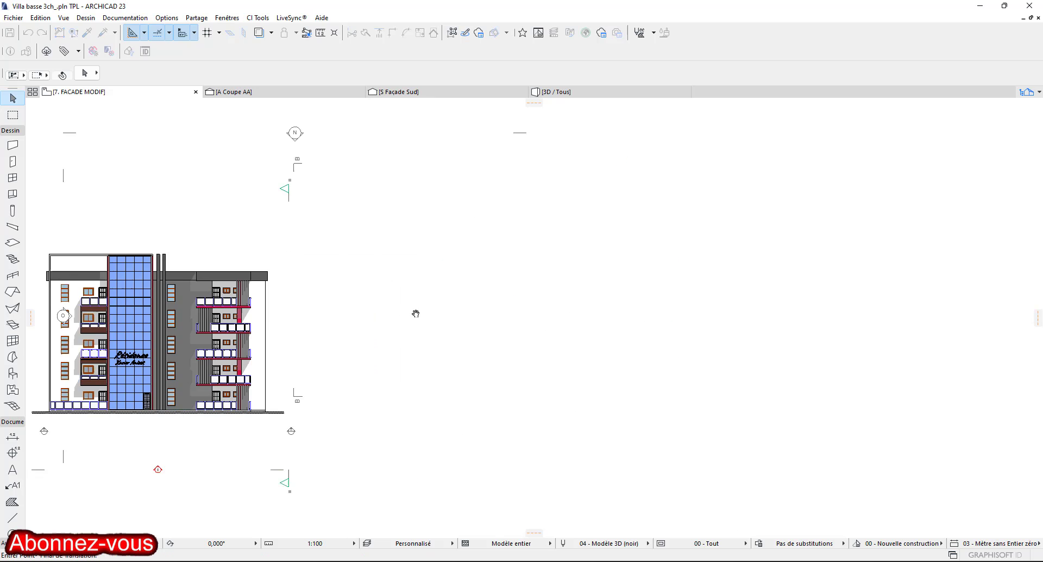
click(444, 334)
right_click(440, 330)
click(455, 354)
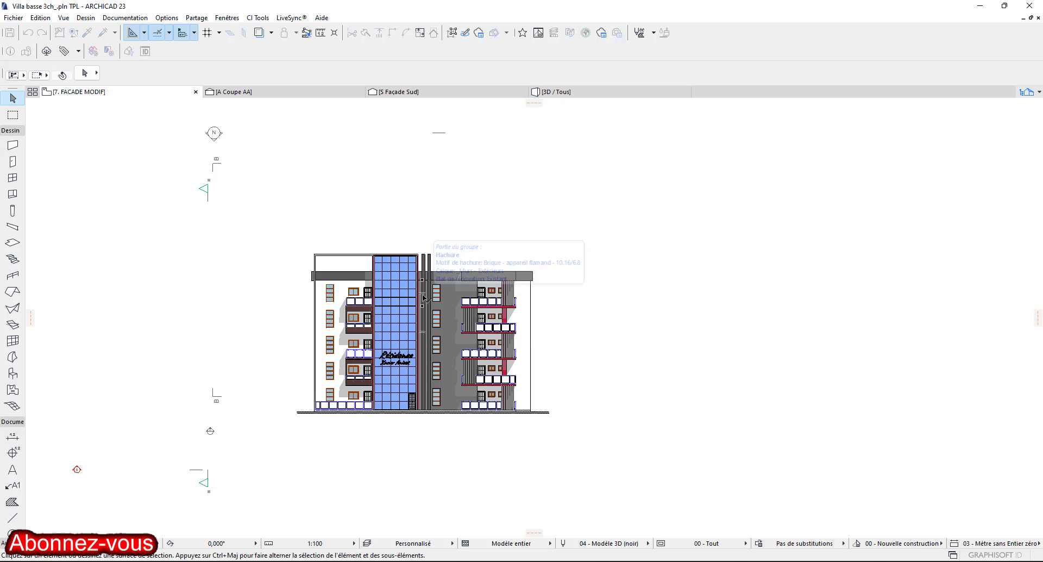
Examine the pasted façade's balconies, railings, glazed tower, roof band, brick wall and ground line.
scroll(422, 298, up, 6)
scroll(422, 298, down, 4)
mouse_move(422, 297)
middle_down()
mouse_move(508, 274)
mouse_move(507, 234)
middle_up()
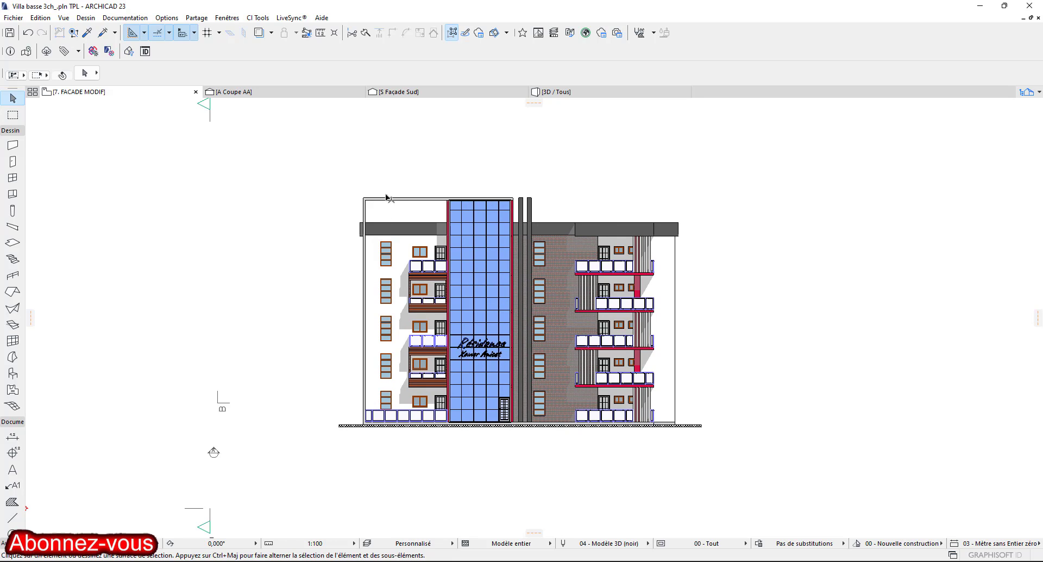
mouse_move(495, 262)
middle_down()
mouse_move(479, 260)
mouse_move(451, 227)
middle_up()
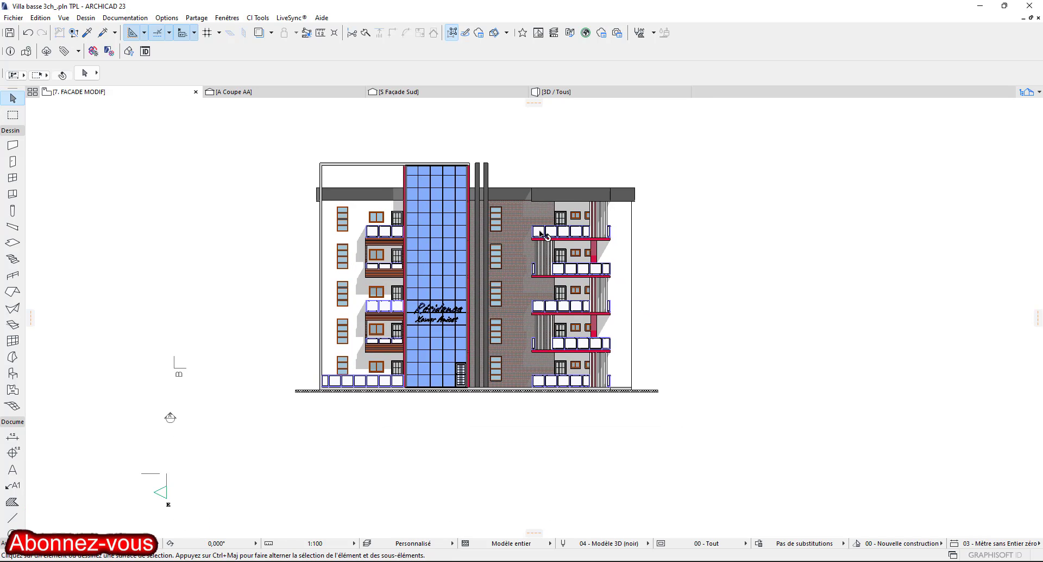
scroll(375, 374, up, 3)
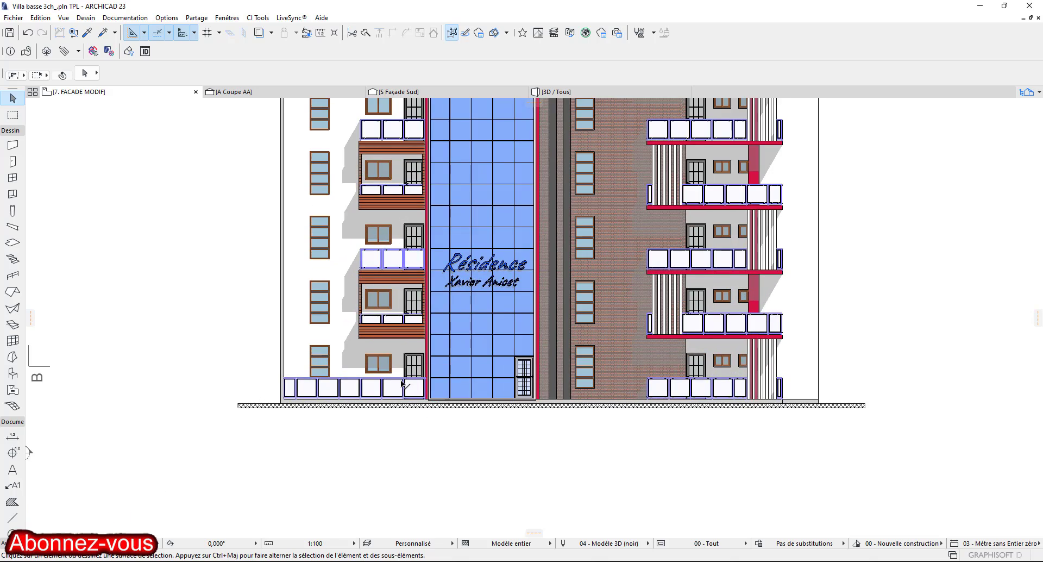
scroll(431, 403, up, 2)
scroll(494, 382, down, 2)
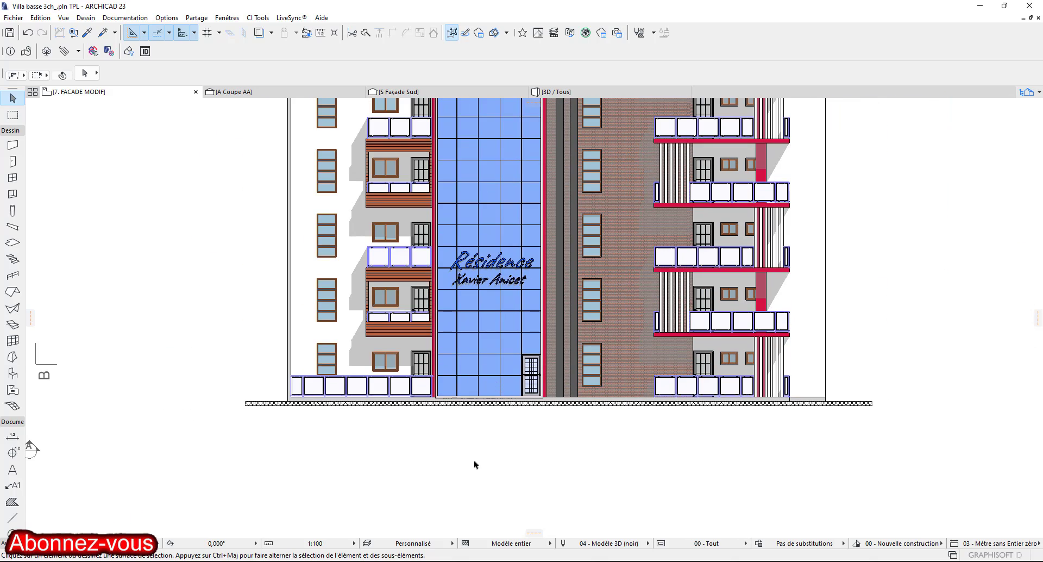
scroll(497, 263, down, 4)
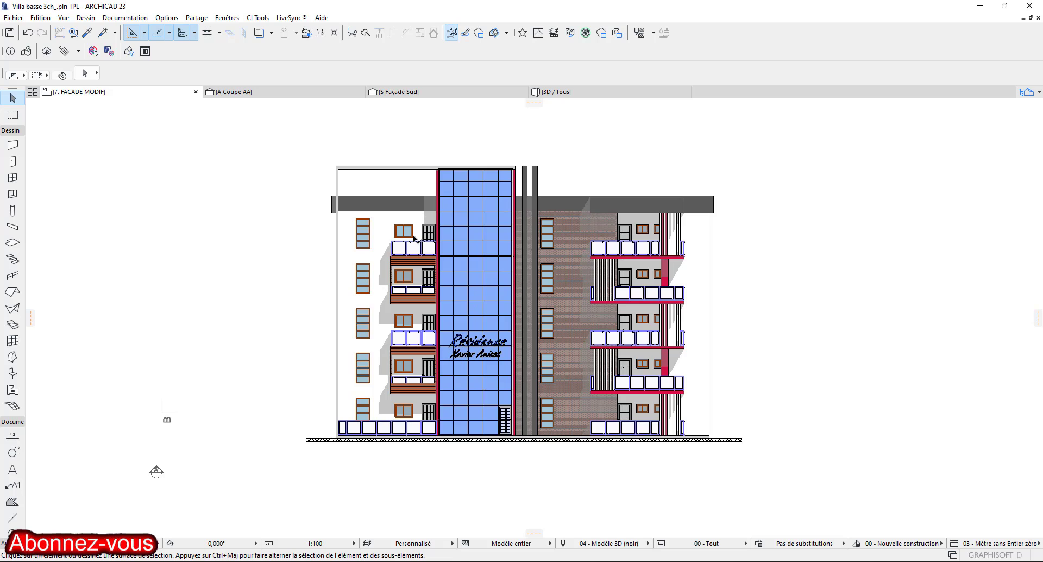
scroll(414, 237, up, 2)
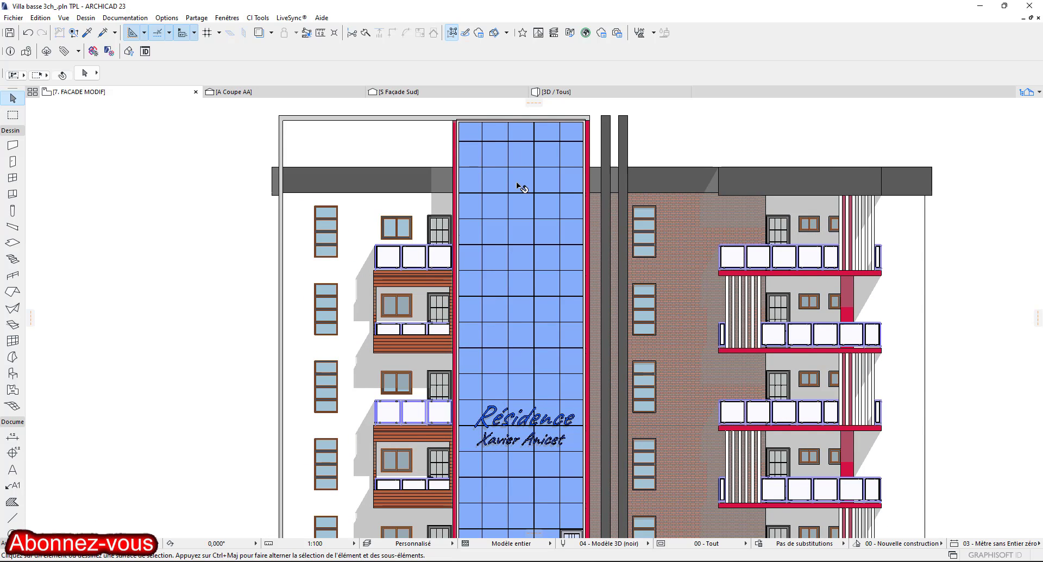
middle_drag(616, 145, 491, 195)
scroll(639, 212, up, 2)
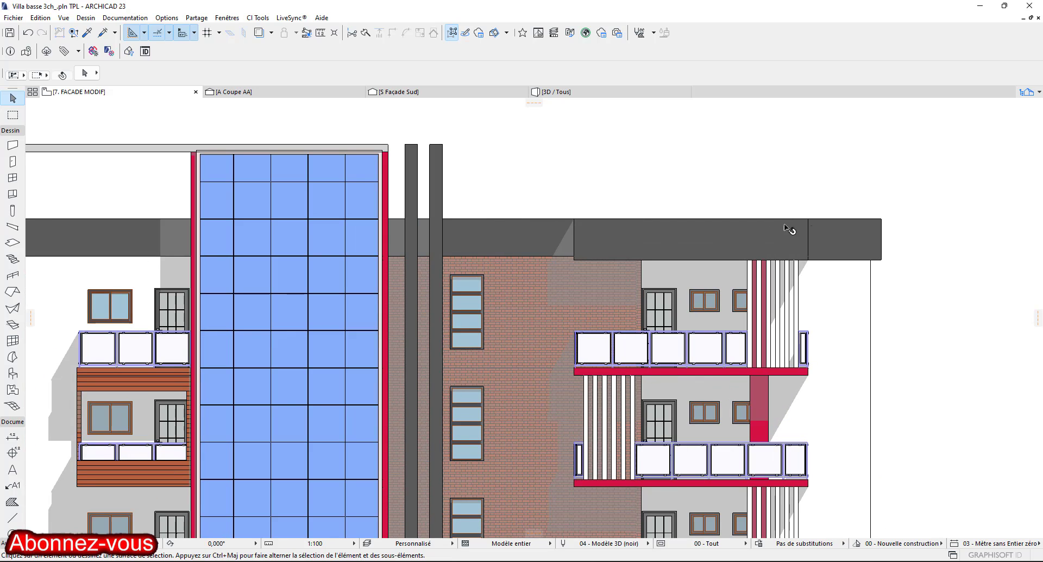
scroll(592, 288, down, 1)
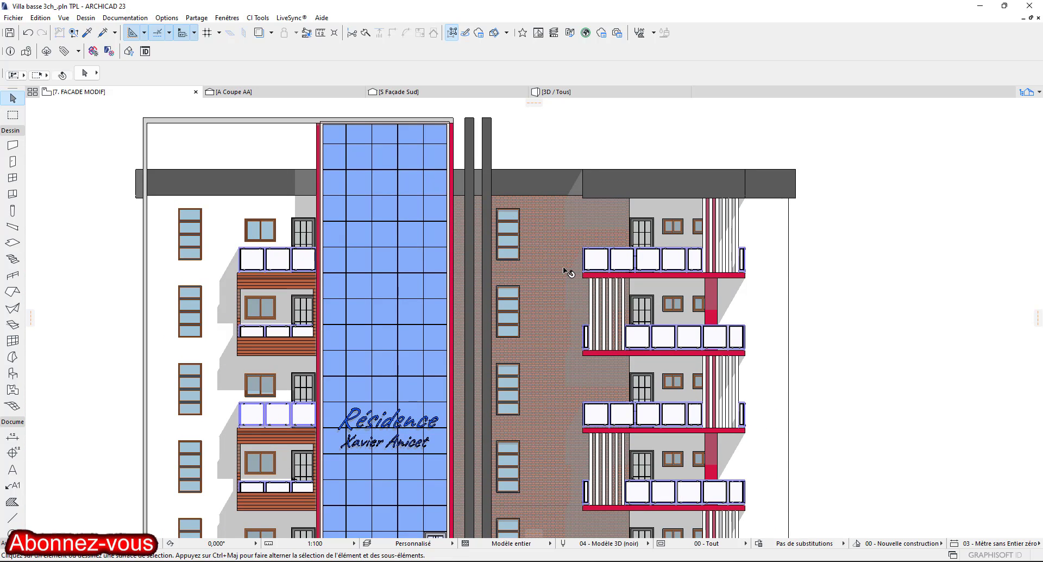
scroll(567, 272, up, 1)
scroll(566, 230, down, 2)
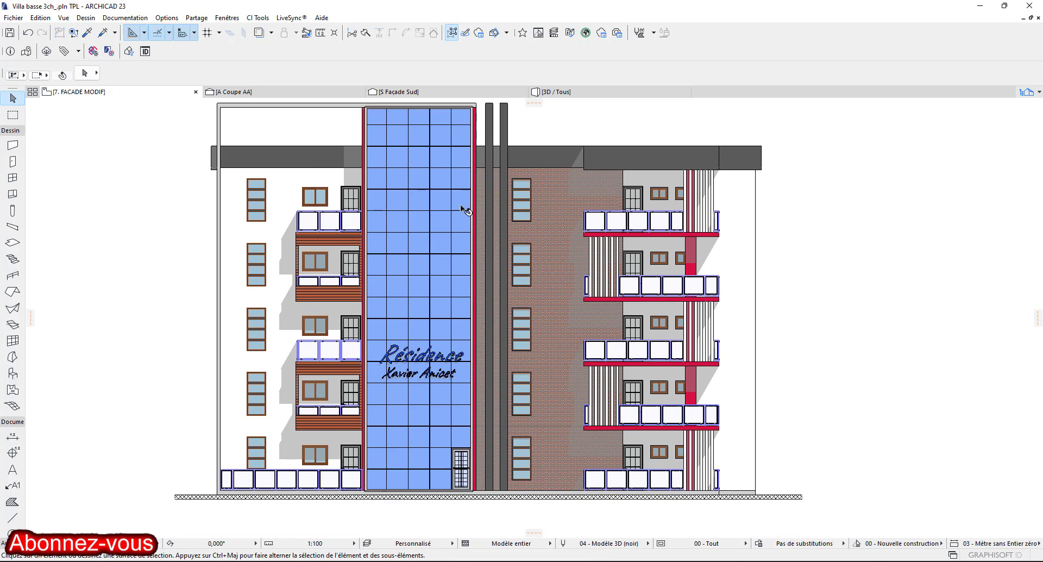
scroll(443, 333, down, 1)
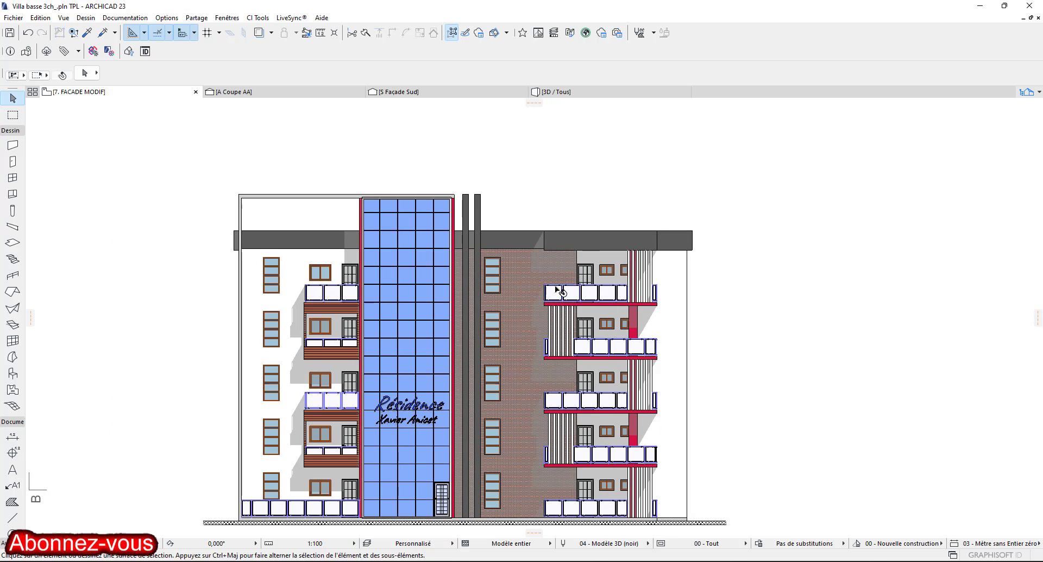
mouse_move(452, 282)
middle_down()
mouse_move(446, 237)
mouse_move(442, 252)
middle_up()
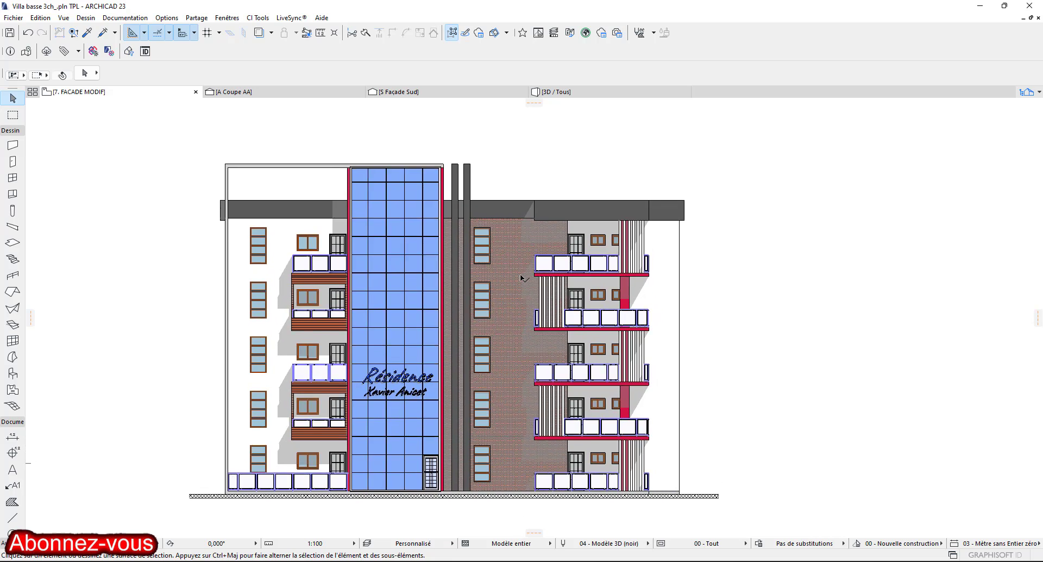
scroll(506, 288, up, 2)
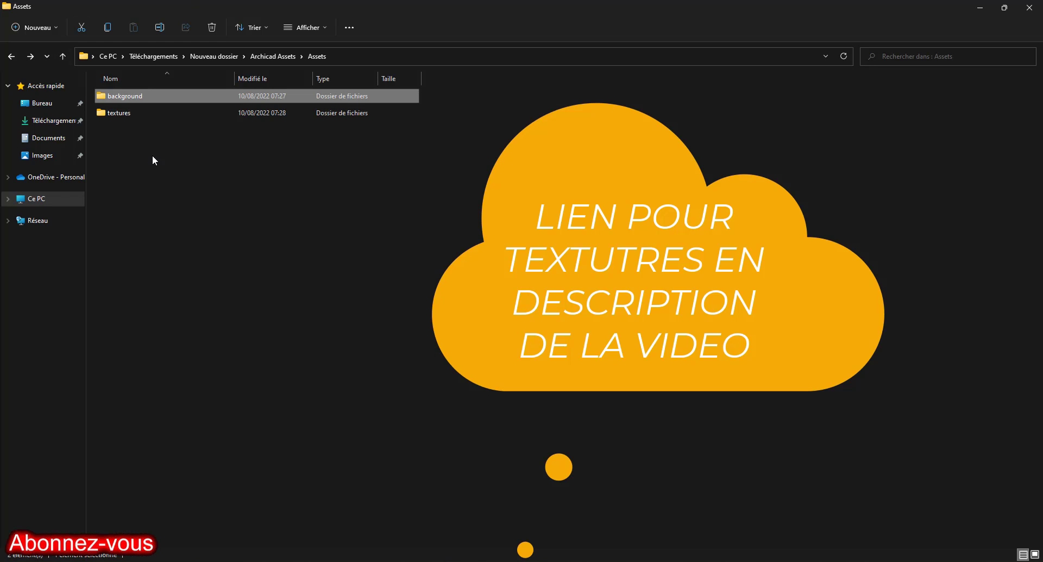
Look through the background and textures folders in Archicad Assets in File Explorer, then return to ARCHICAD.
double_click(125, 95)
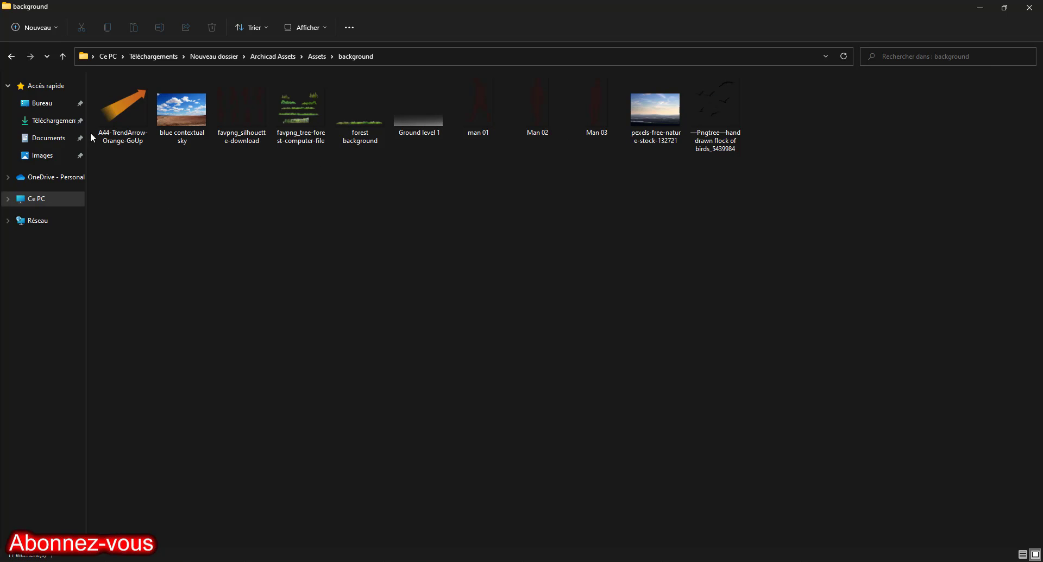
click(10, 57)
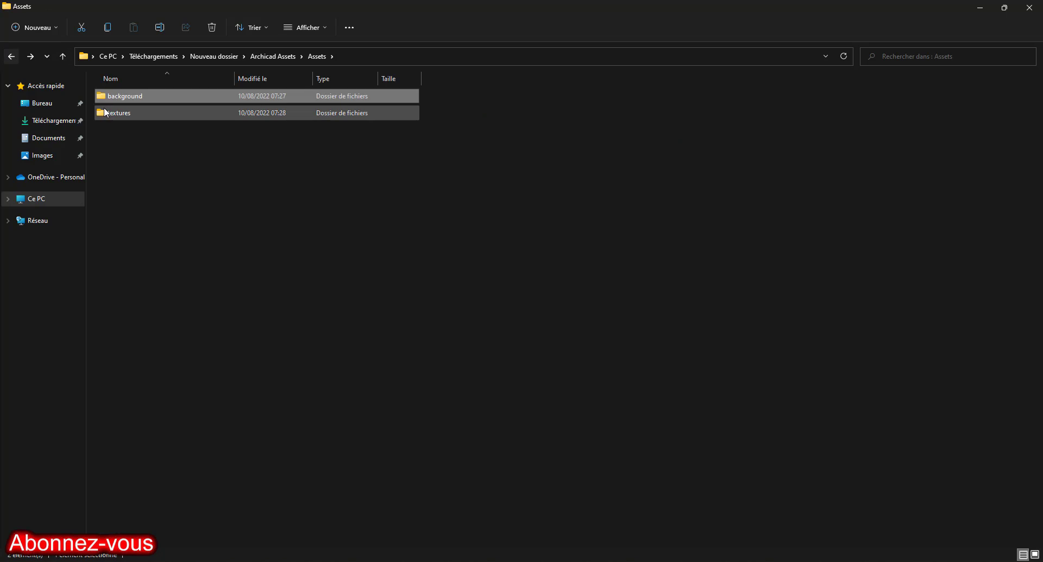
click(106, 113)
double_click(106, 113)
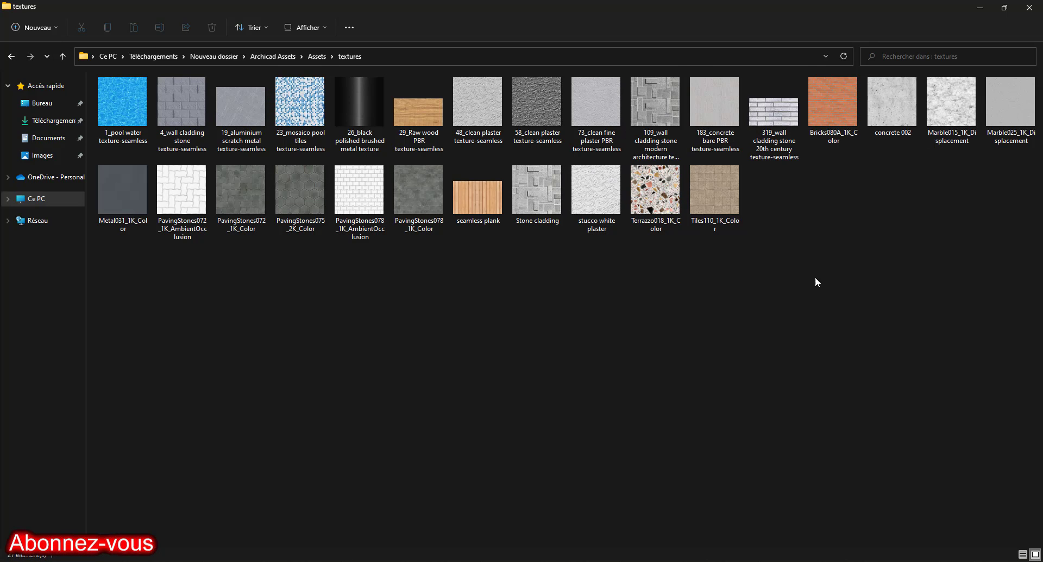
click(981, 8)
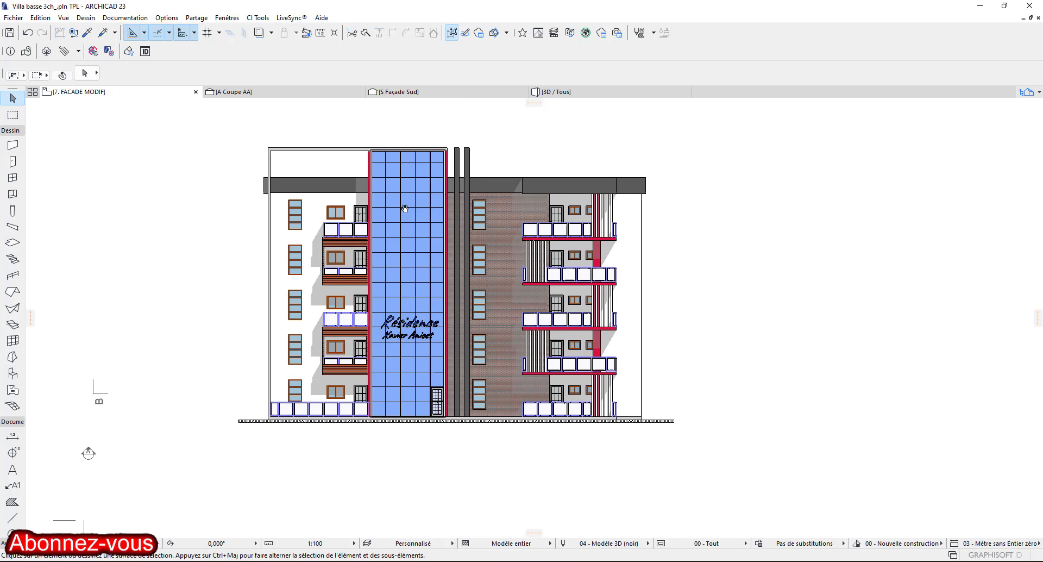
Select an upper-floor brick wall hatch beside the grey vertical fins and check its layer choices.
middle_drag(405, 208, 404, 256)
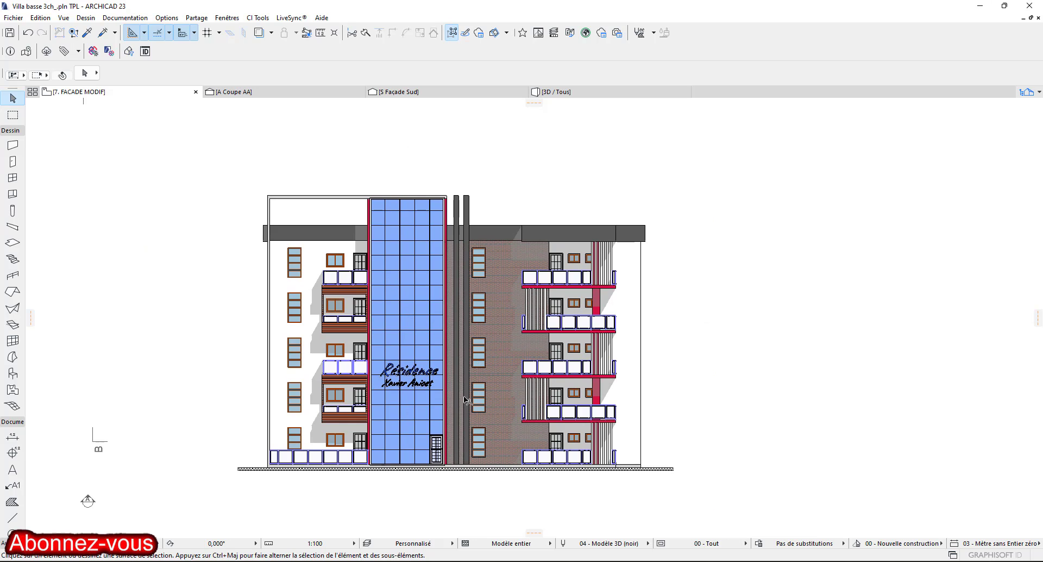
scroll(470, 388, up, 5)
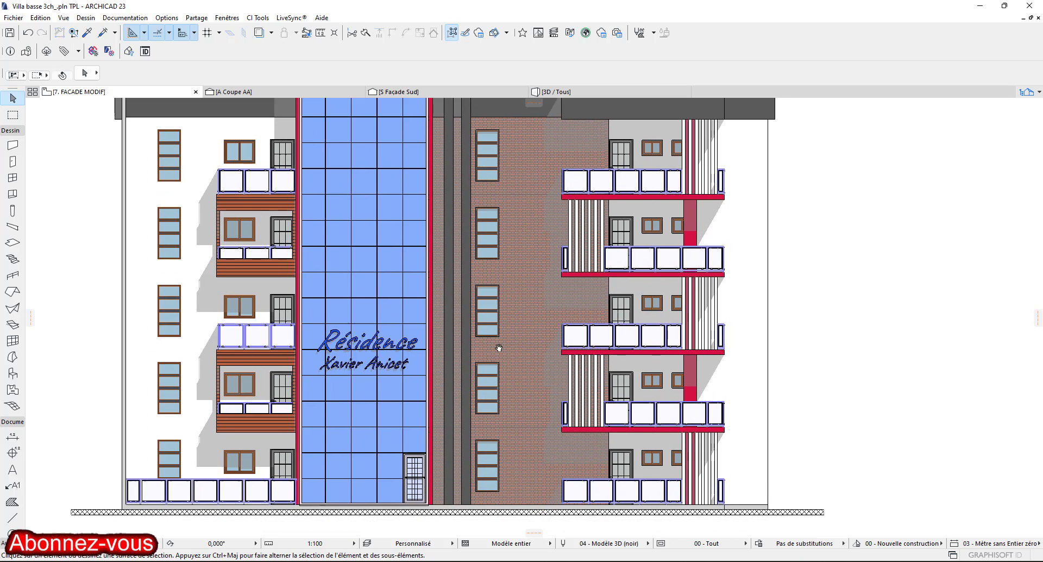
middle_drag(512, 335, 507, 382)
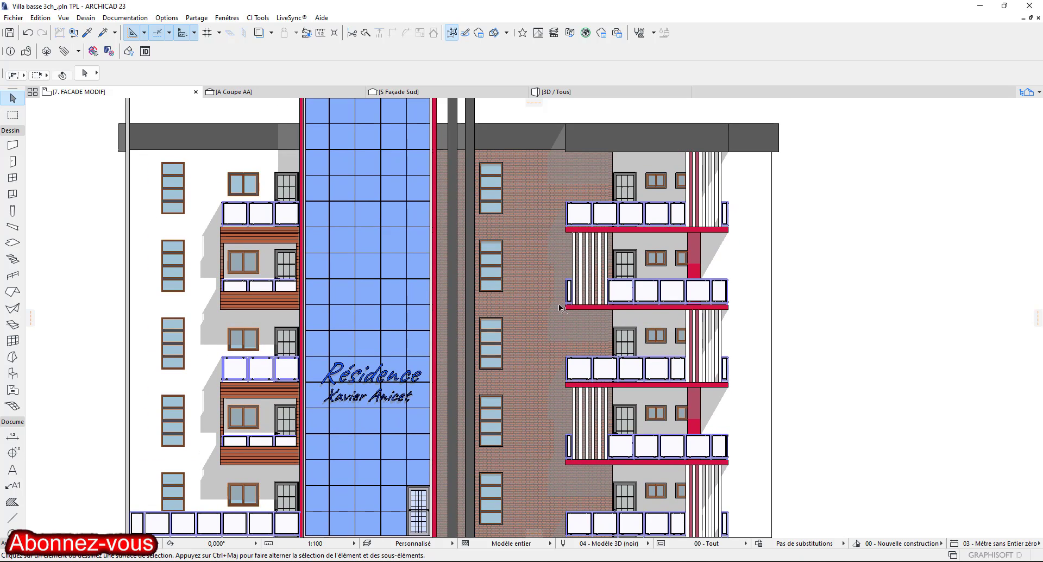
click(531, 260)
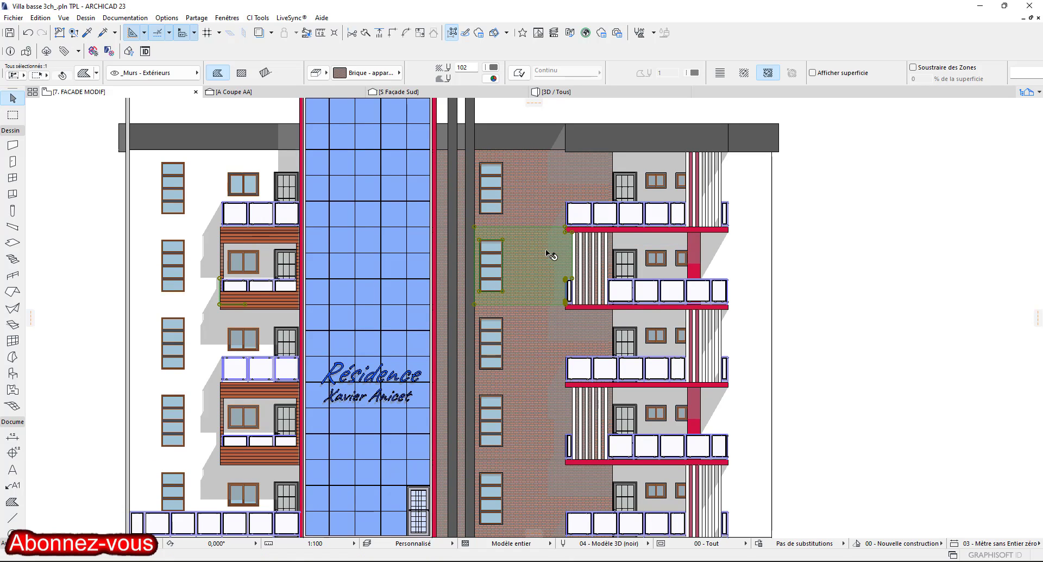
scroll(516, 197, up, 3)
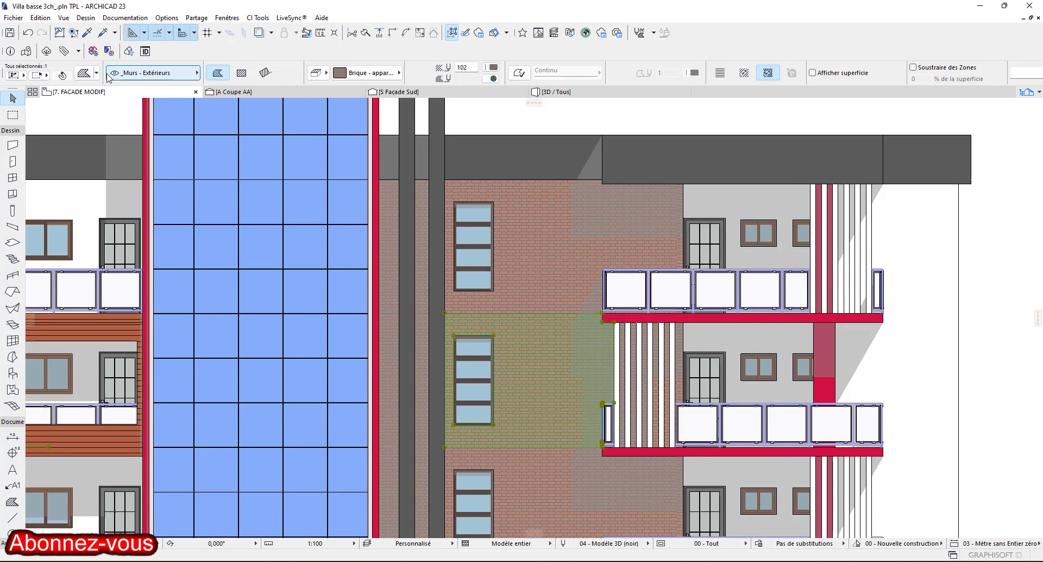
click(147, 70)
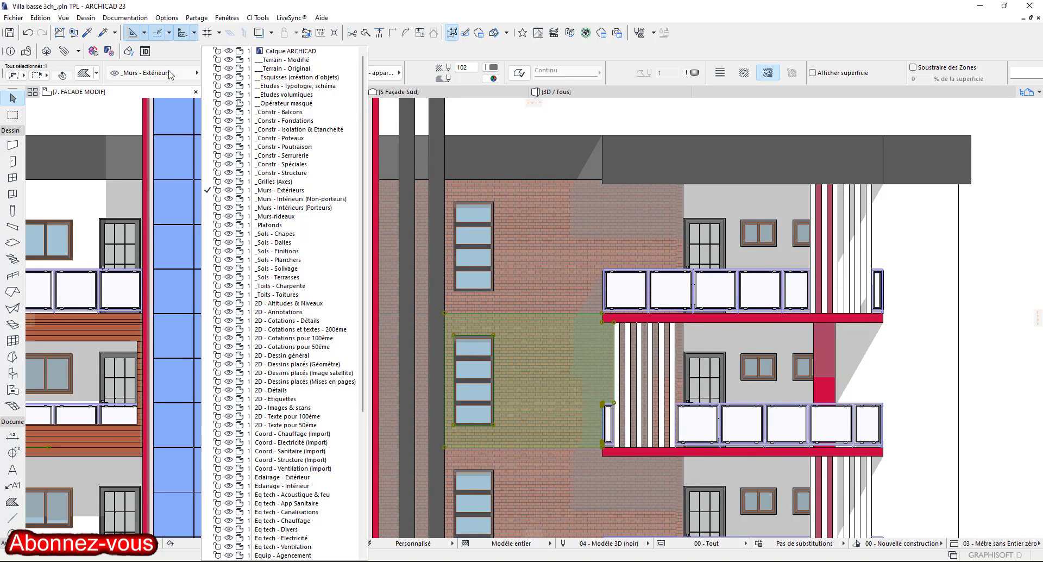
click(79, 75)
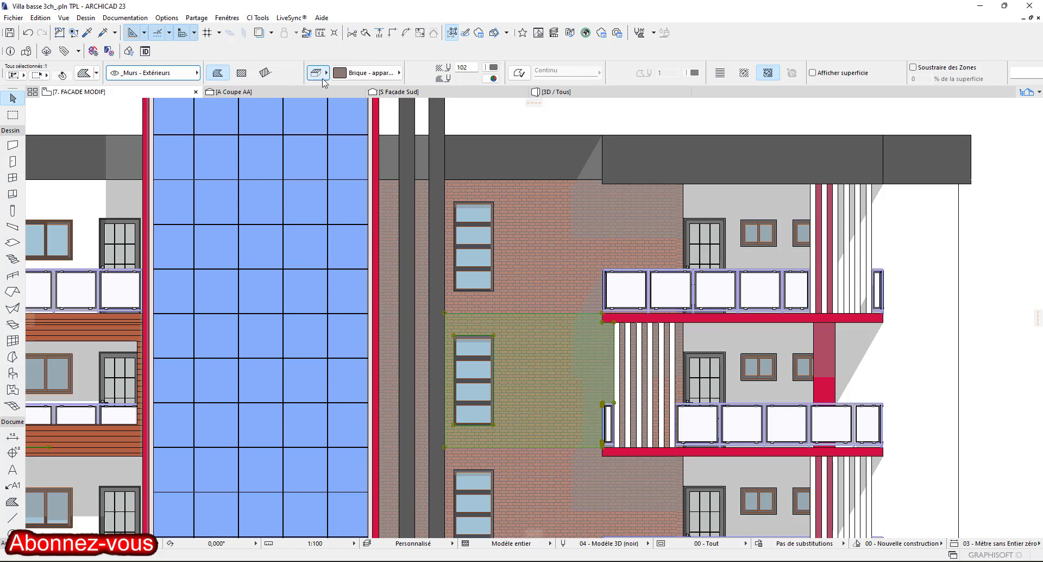
Review the hatch patterns, including the HACHURES IMAGE group, keep Brique - appareil flamand - 10.16/6.8 for the brick wall, and clear the selection.
click(382, 78)
scroll(706, 333, down, 1)
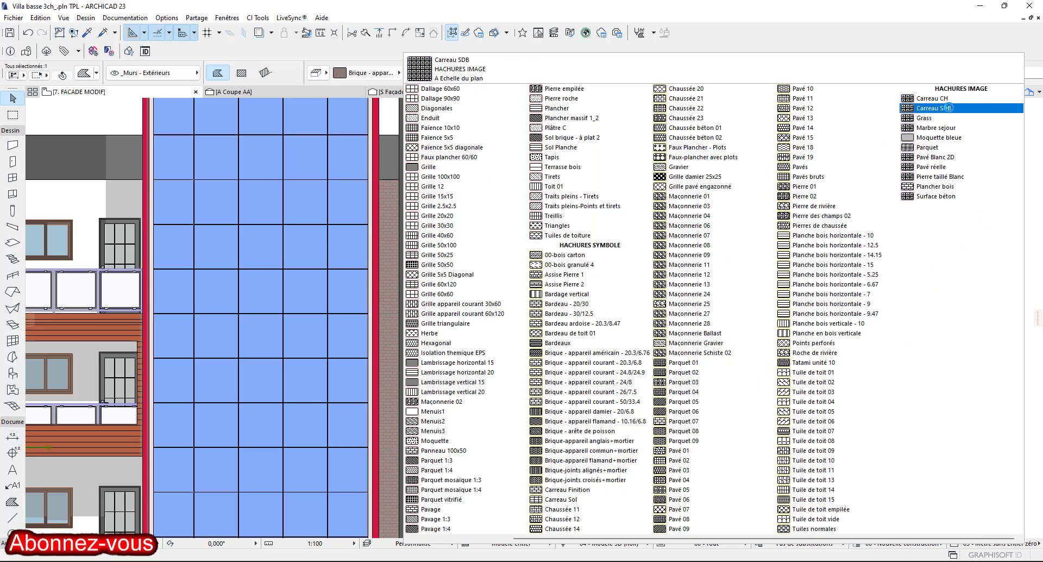
click(975, 118)
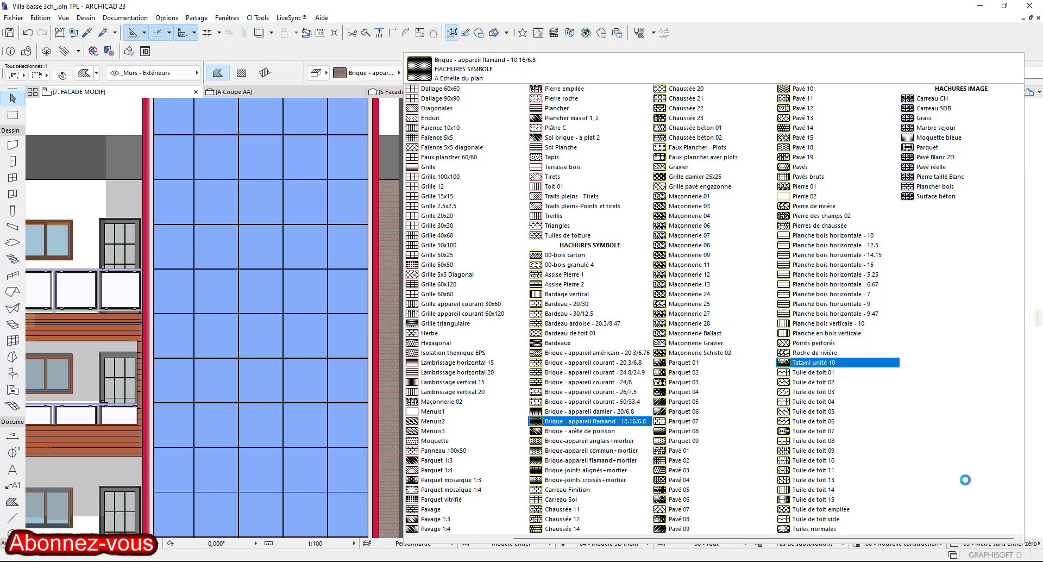
click(589, 421)
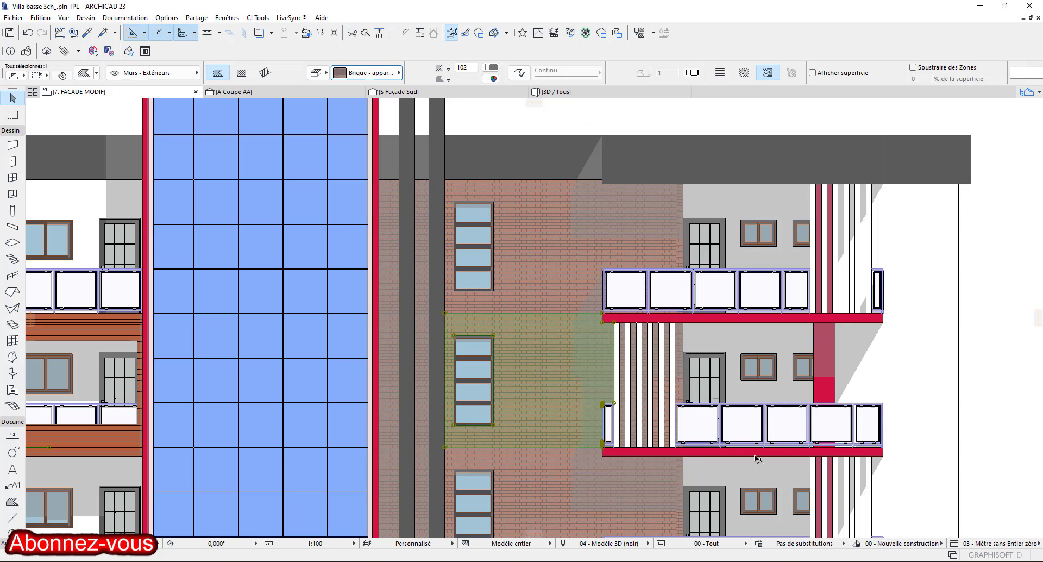
key(Escape)
scroll(560, 364, down, 2)
middle_drag(558, 367, 538, 349)
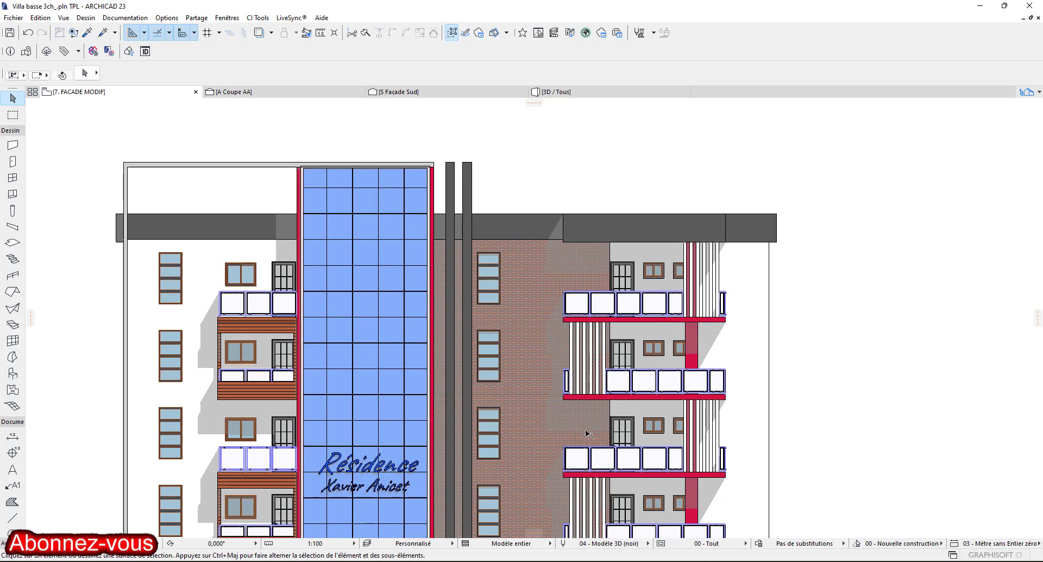
click(452, 559)
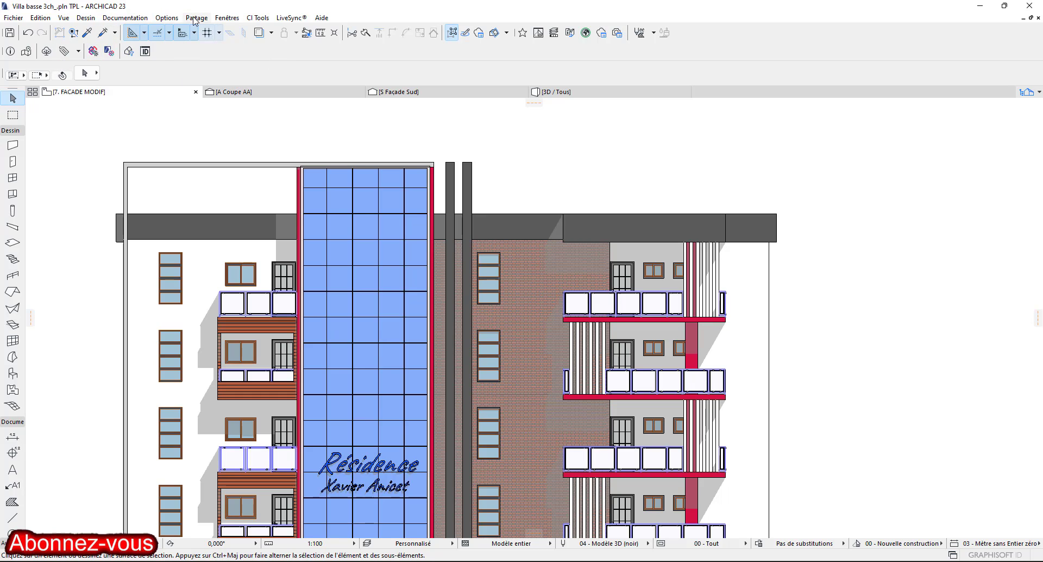
Create an image hatch named BRICK and make it available as a cover hatch (Hachures de recouvrement).
click(167, 18)
mouse_move(204, 32)
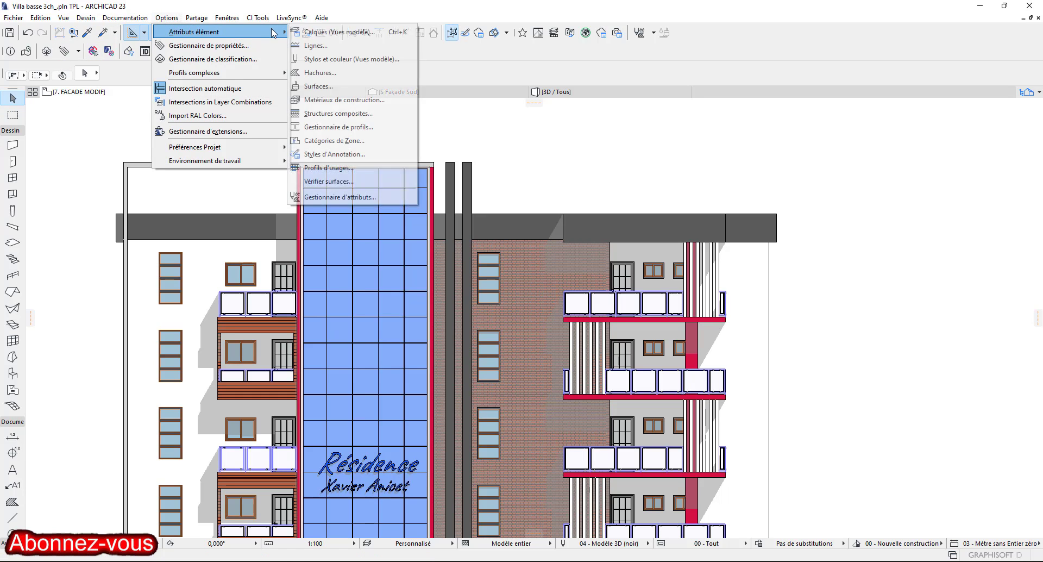
click(320, 73)
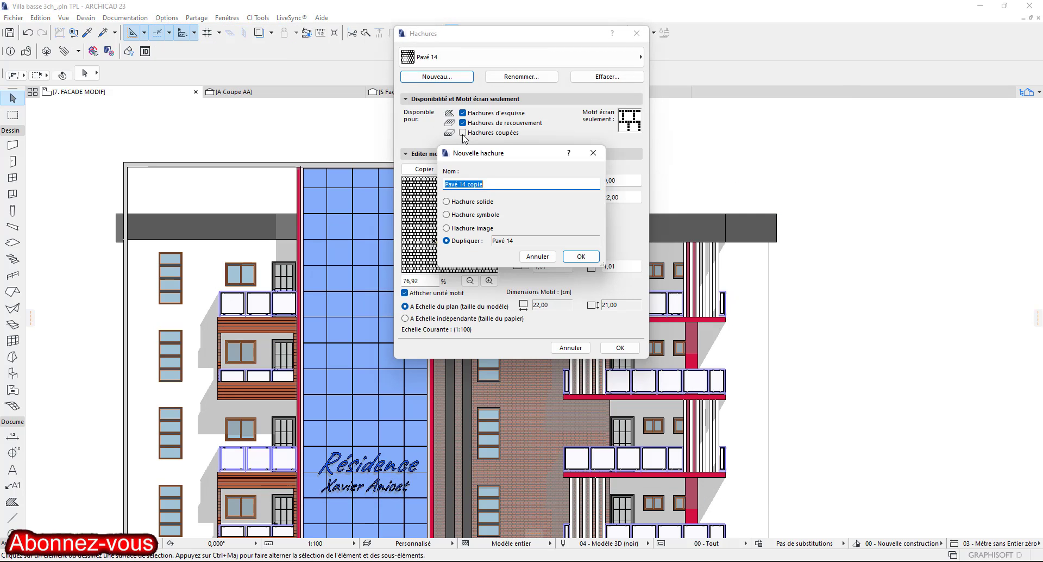
text(BRI)
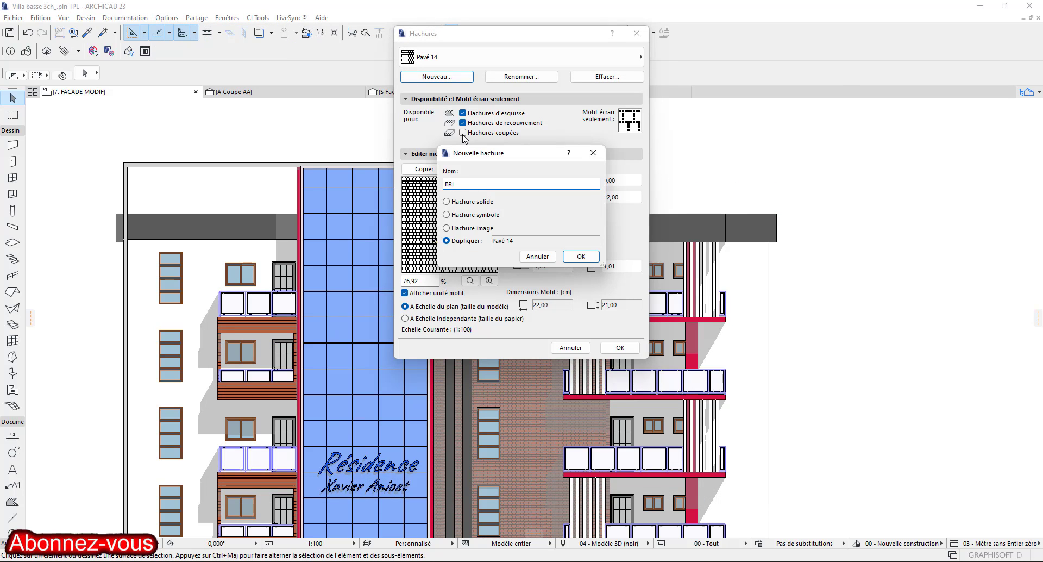
text(CK)
click(446, 228)
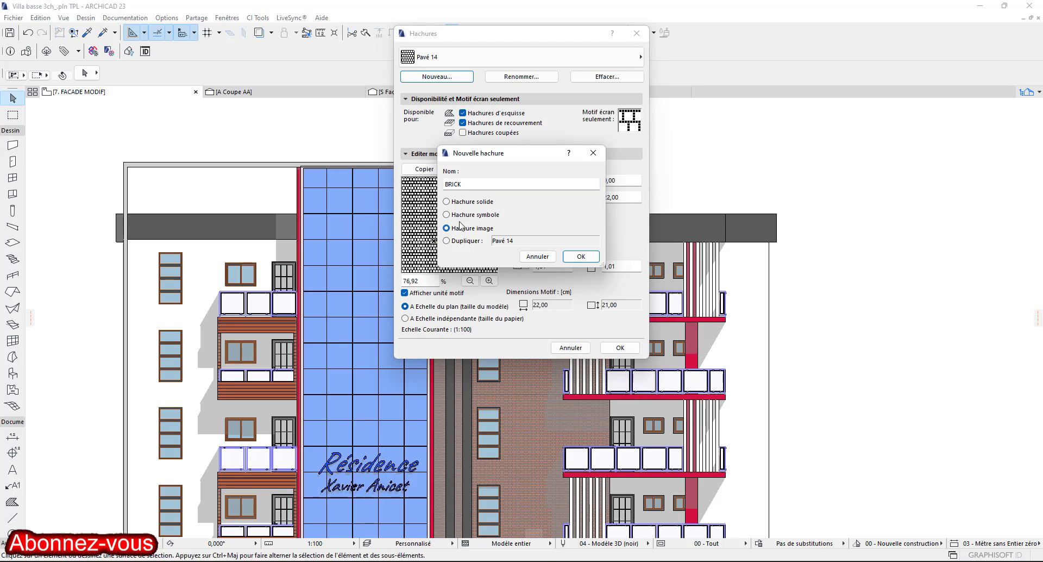
click(581, 257)
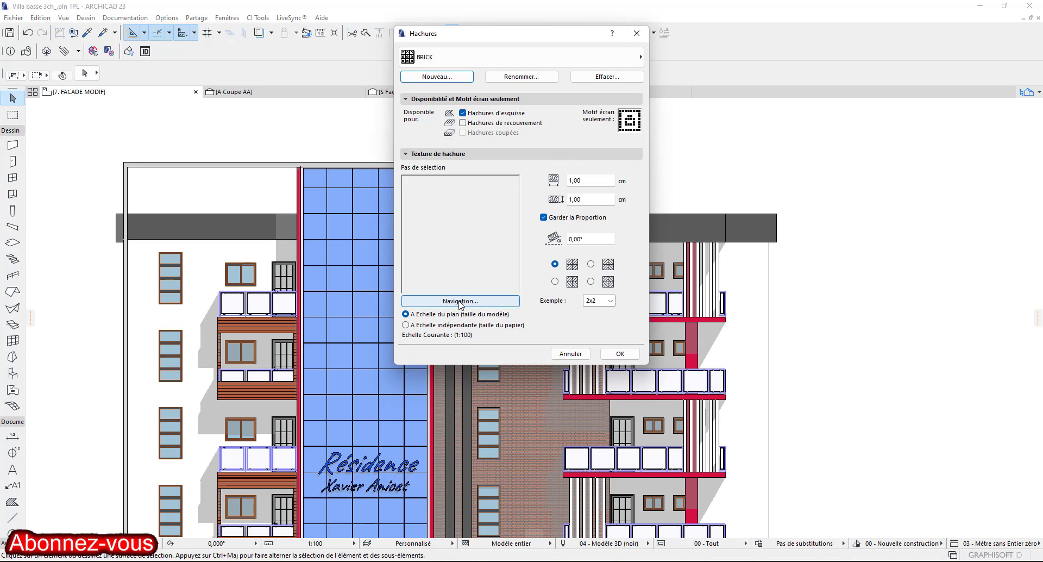
click(462, 124)
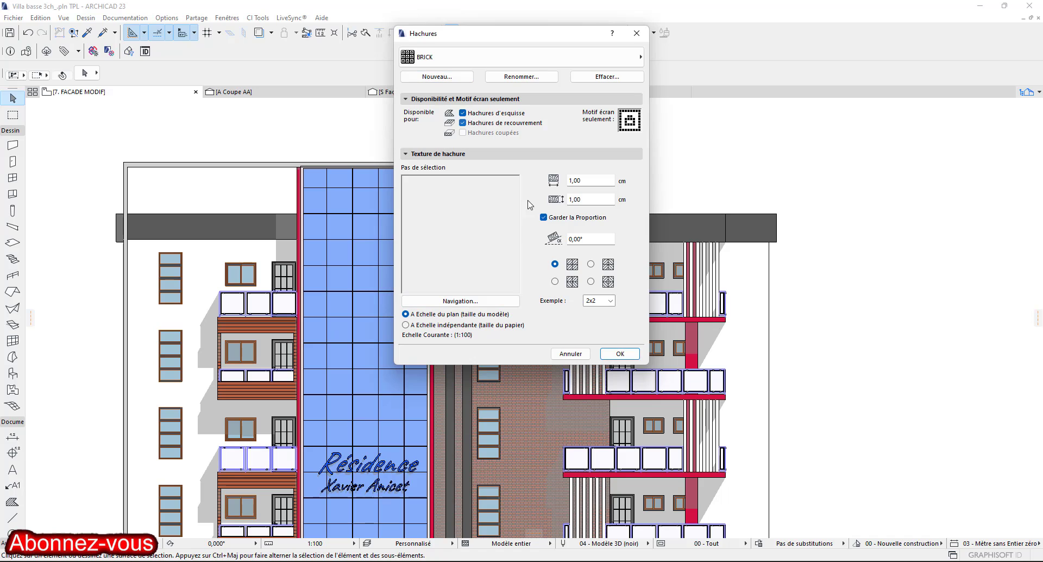
Start adding a library image for the BRICK hatch and browse to Nouveau dossier, Archicad Assets, Assets, textures.
click(474, 301)
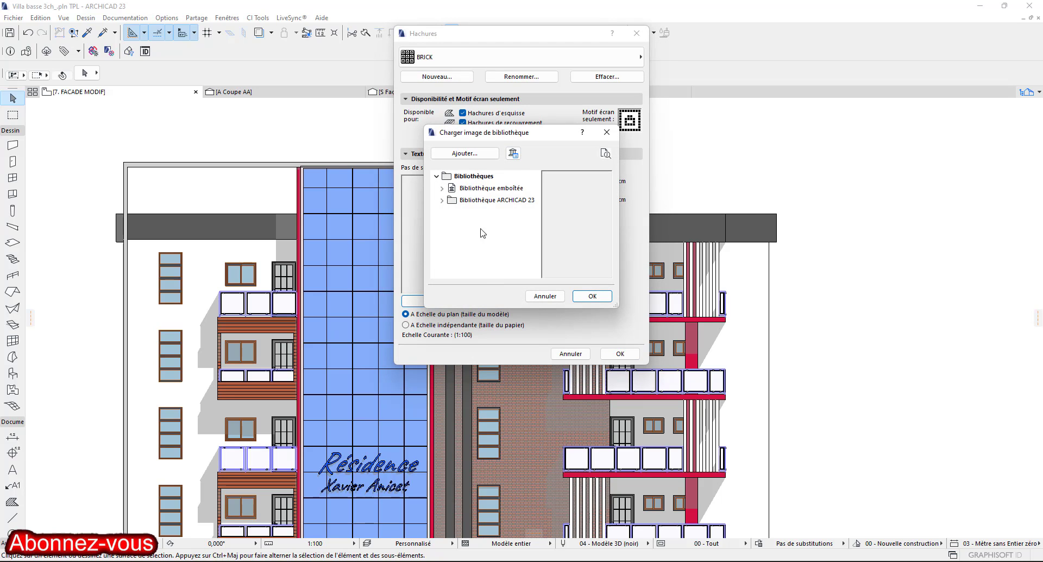
click(477, 154)
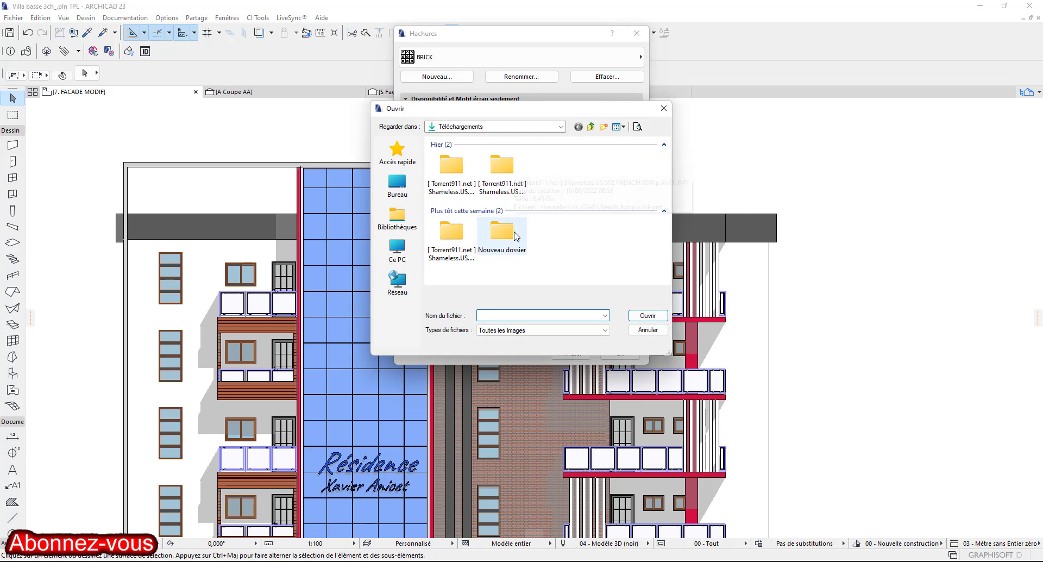
double_click(512, 235)
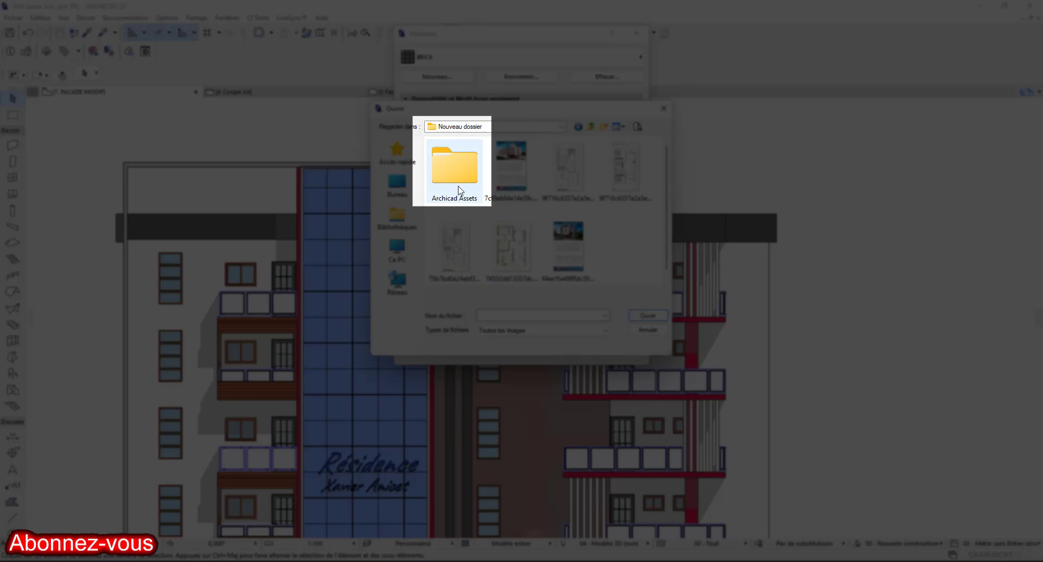
double_click(456, 168)
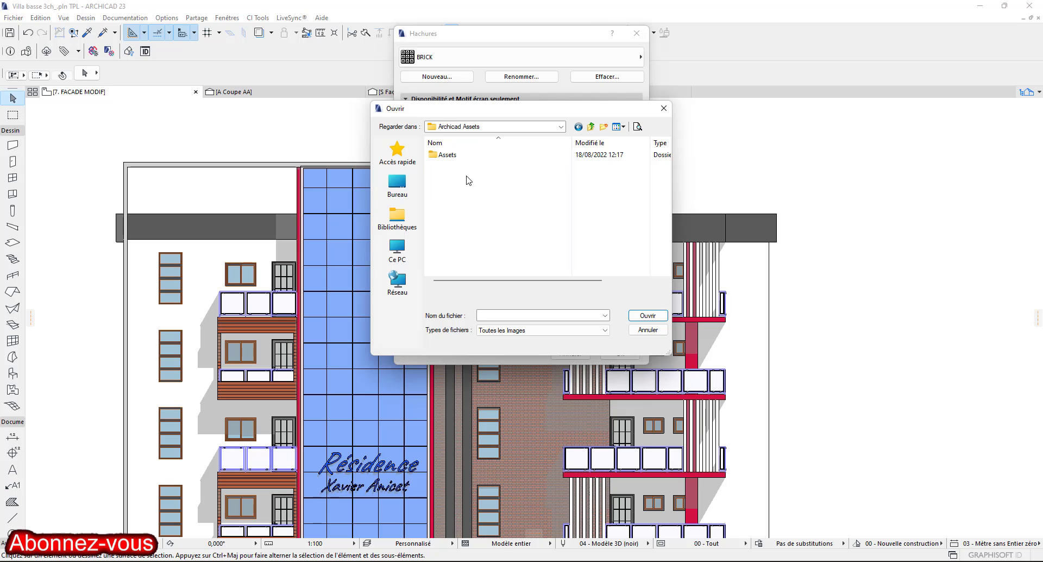
double_click(447, 156)
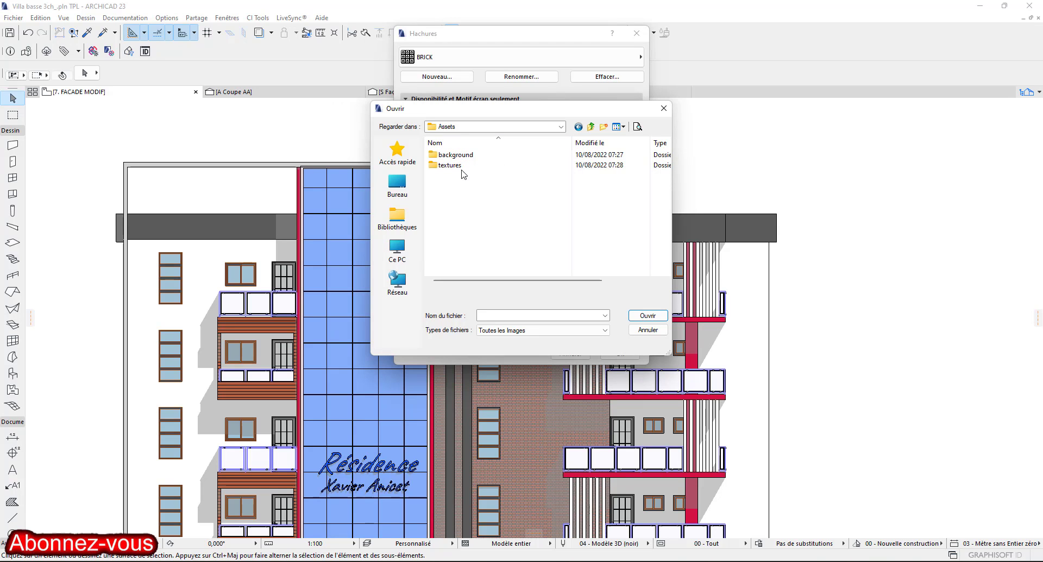
click(460, 167)
double_click(459, 166)
Load Bricks080A_1K_Color as the BRICK hatch texture, set its width to 200 cm and save the hatch.
scroll(570, 244, down, 5)
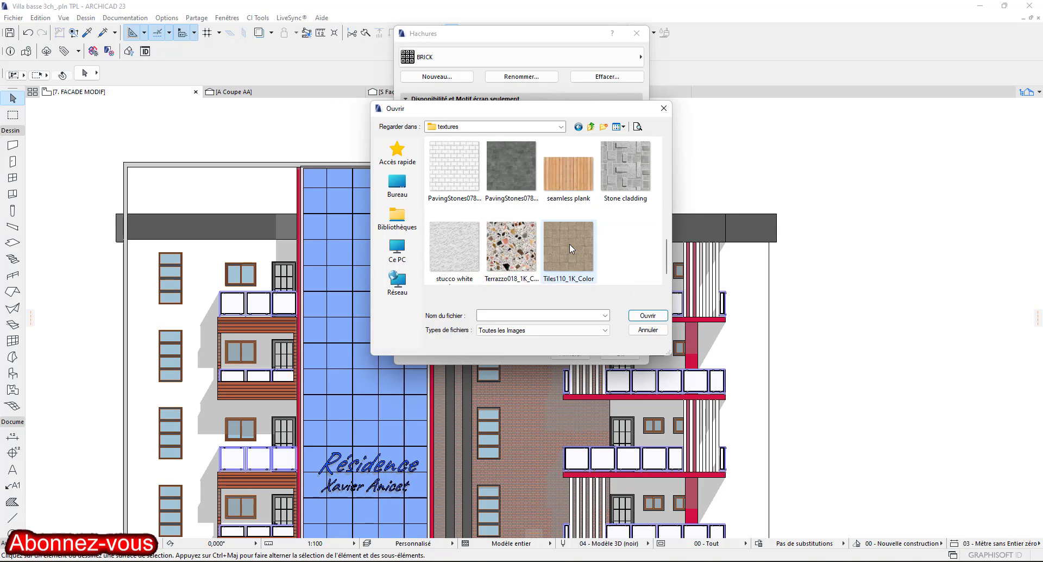
scroll(570, 245, up, 3)
scroll(570, 245, down, 3)
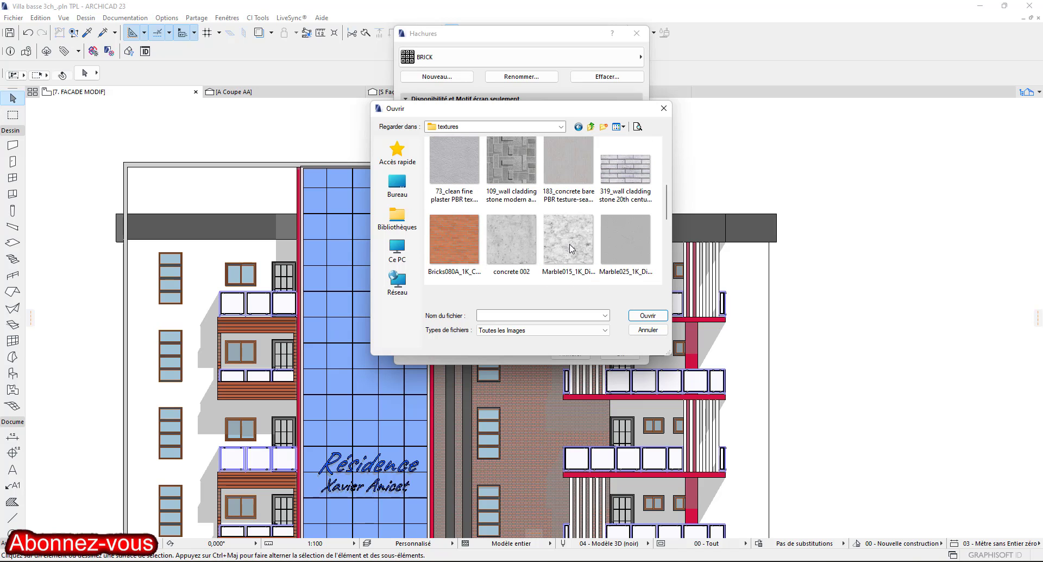
click(460, 251)
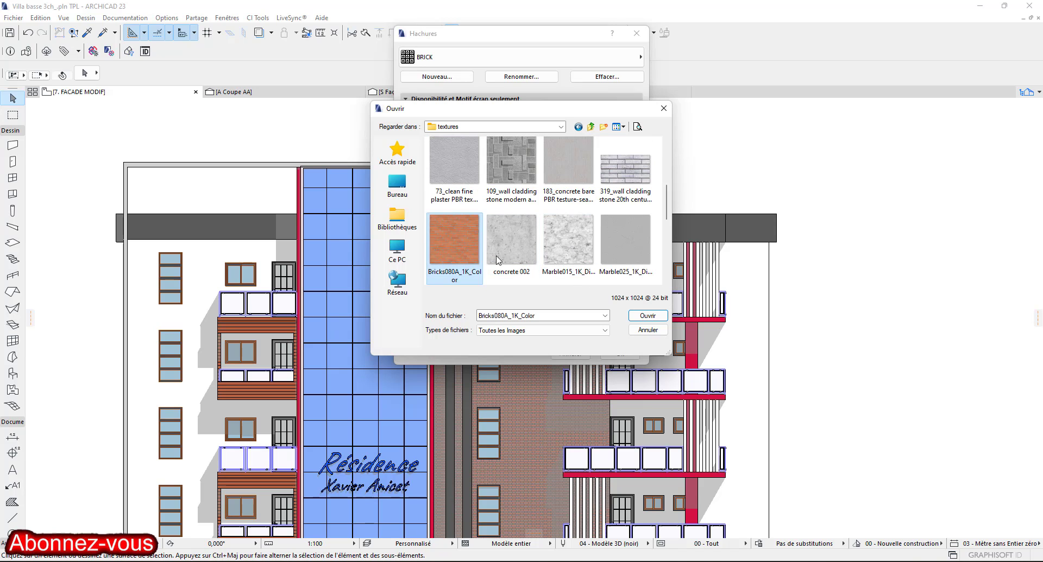
click(647, 316)
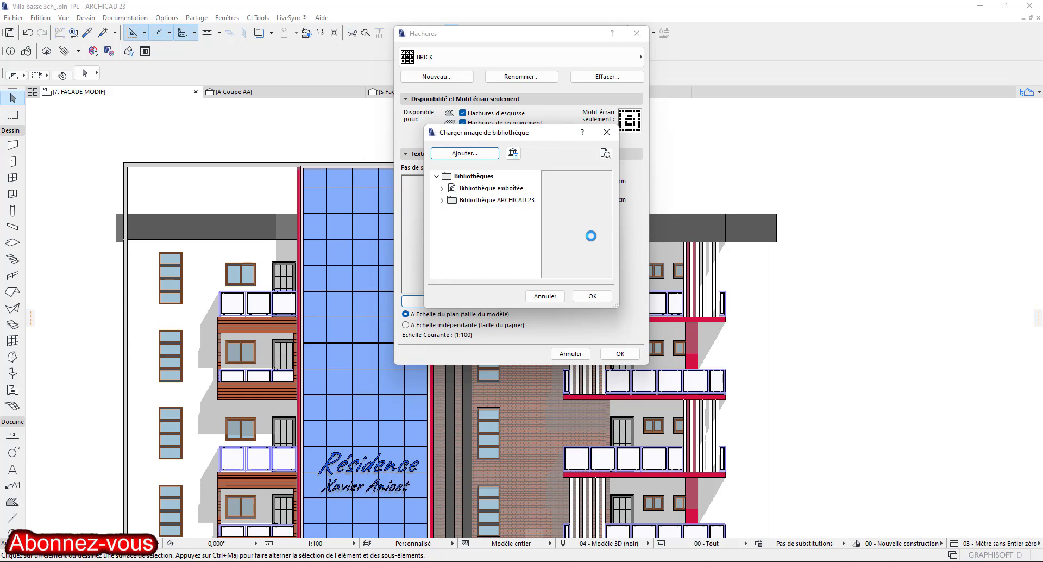
click(590, 298)
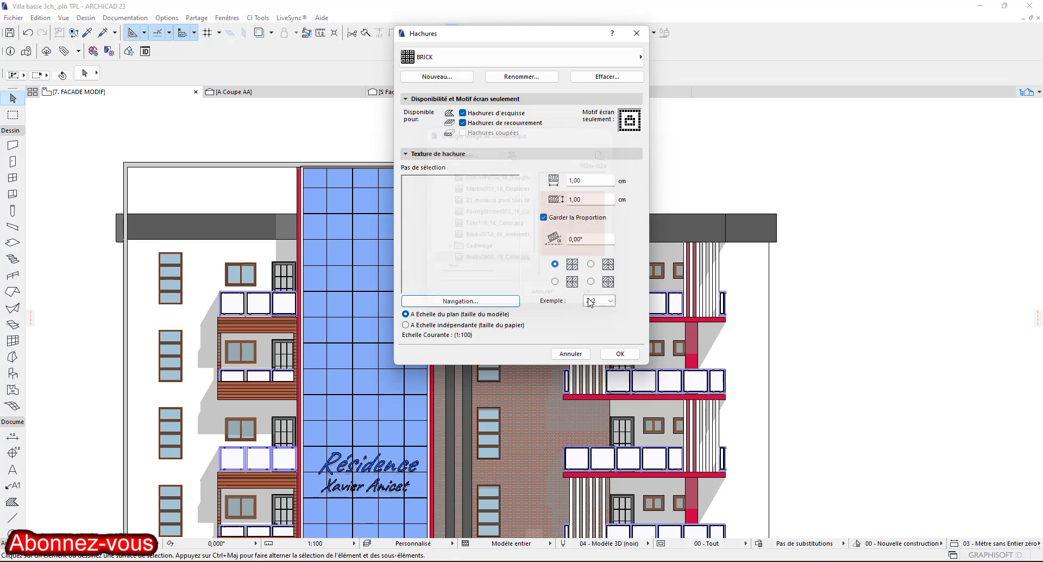
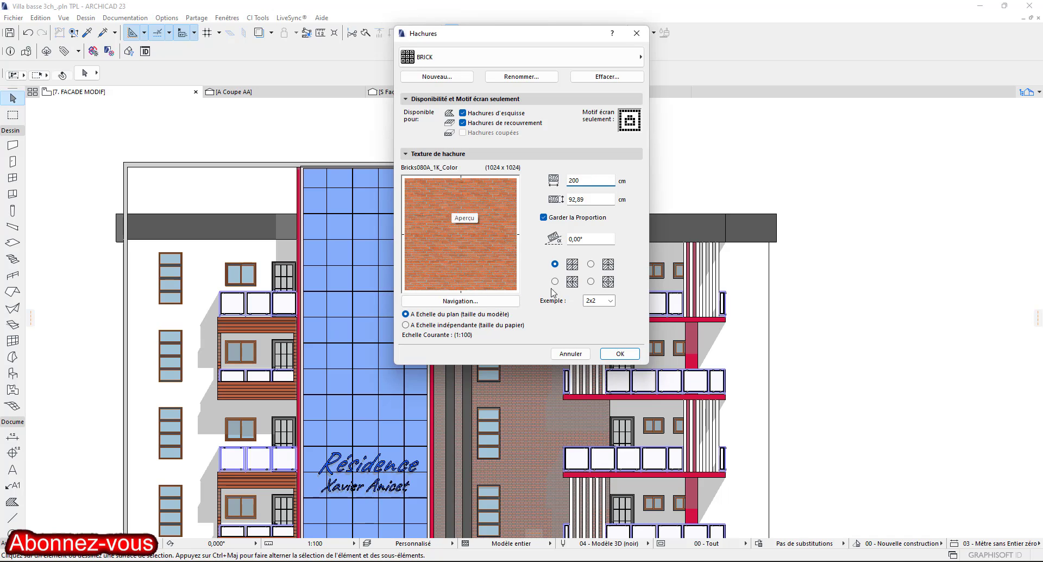
click(621, 354)
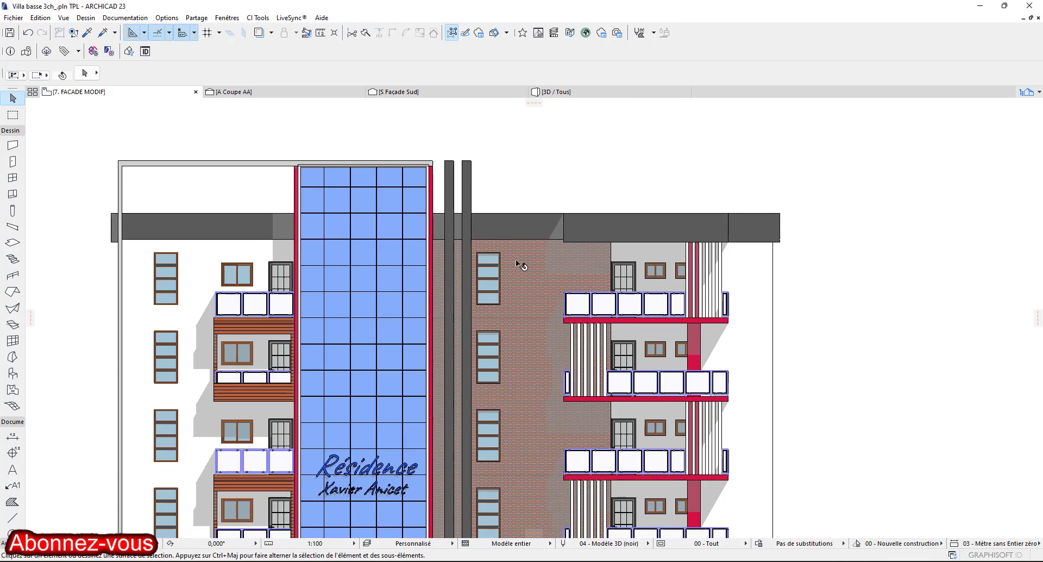
Change the top-floor brick wall hatch beside the grey vertical fins to the BRICK image hatch and clear the selection.
scroll(516, 255, up, 2)
click(530, 257)
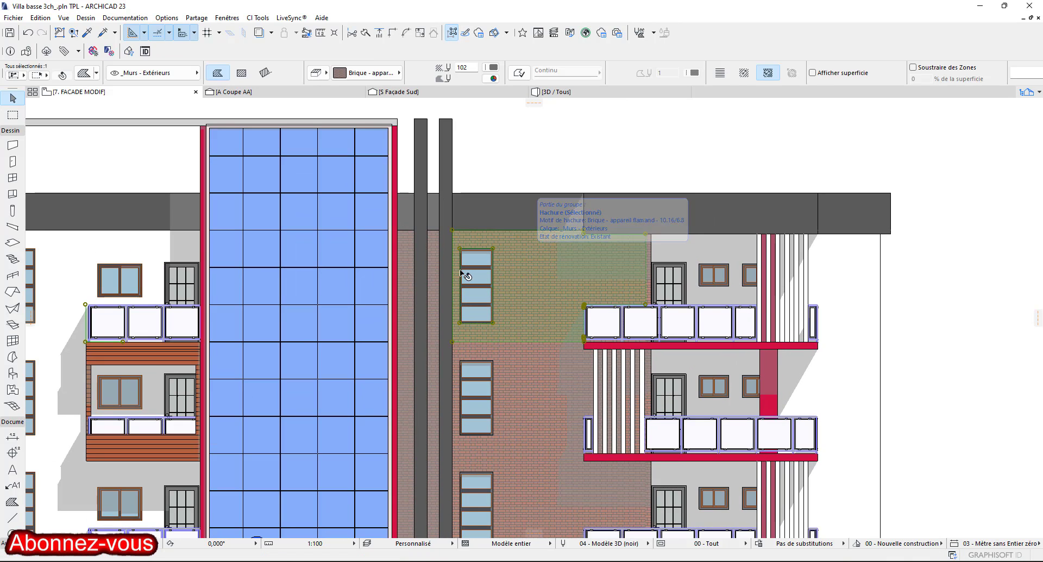
click(367, 73)
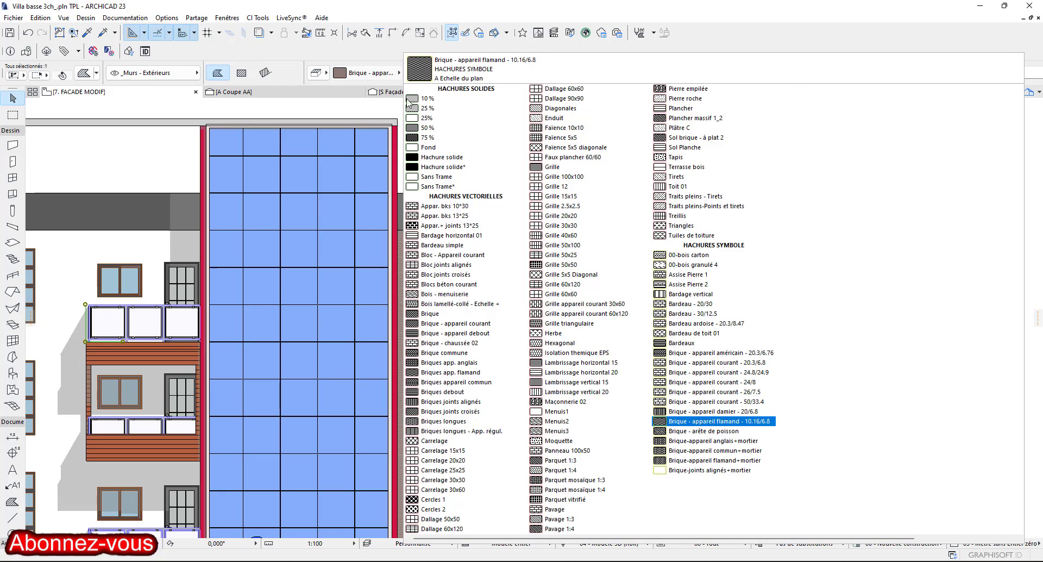
scroll(931, 204, right, 1)
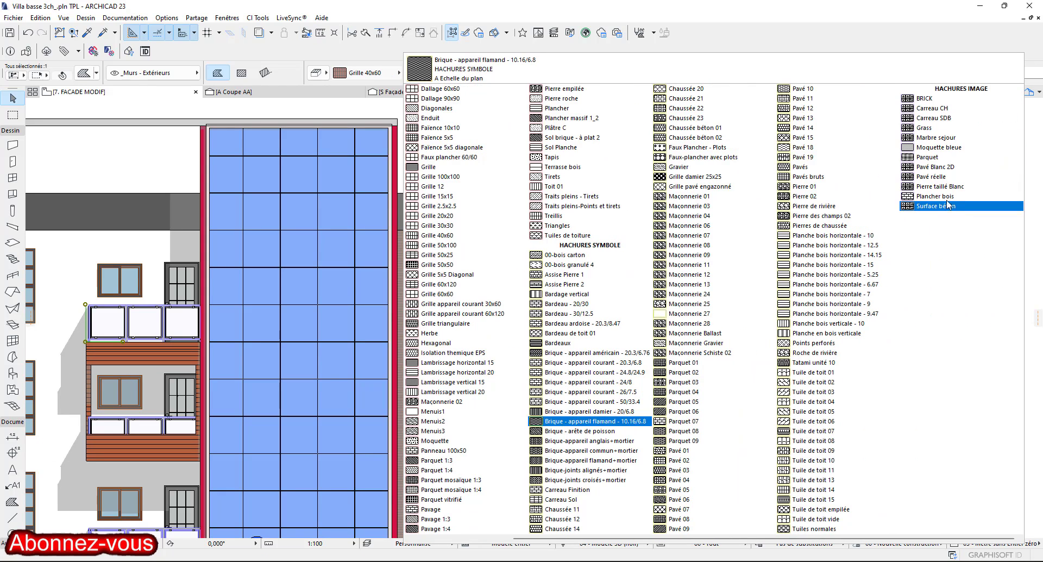
click(924, 98)
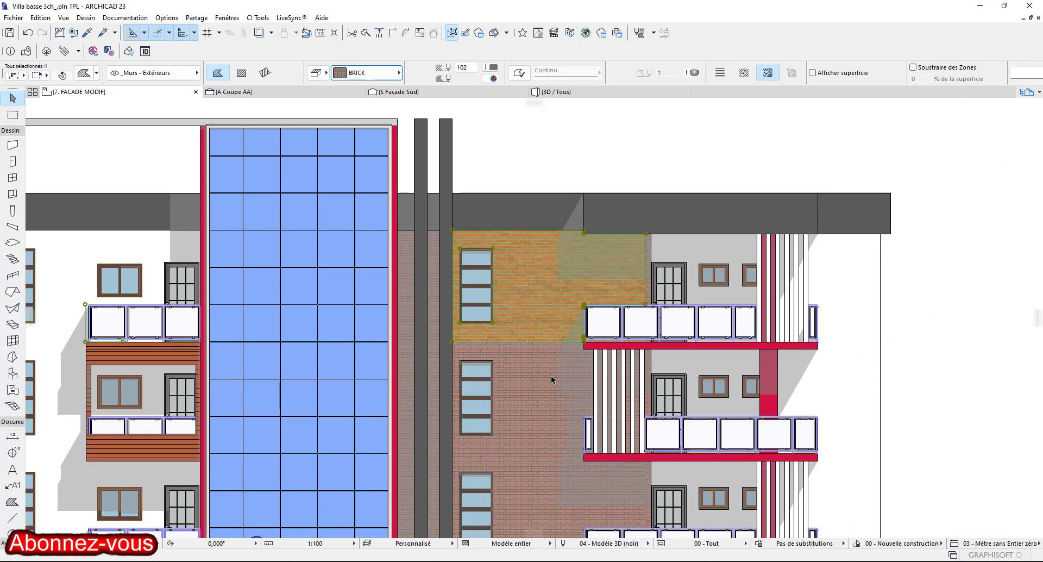
scroll(583, 286, up, 2)
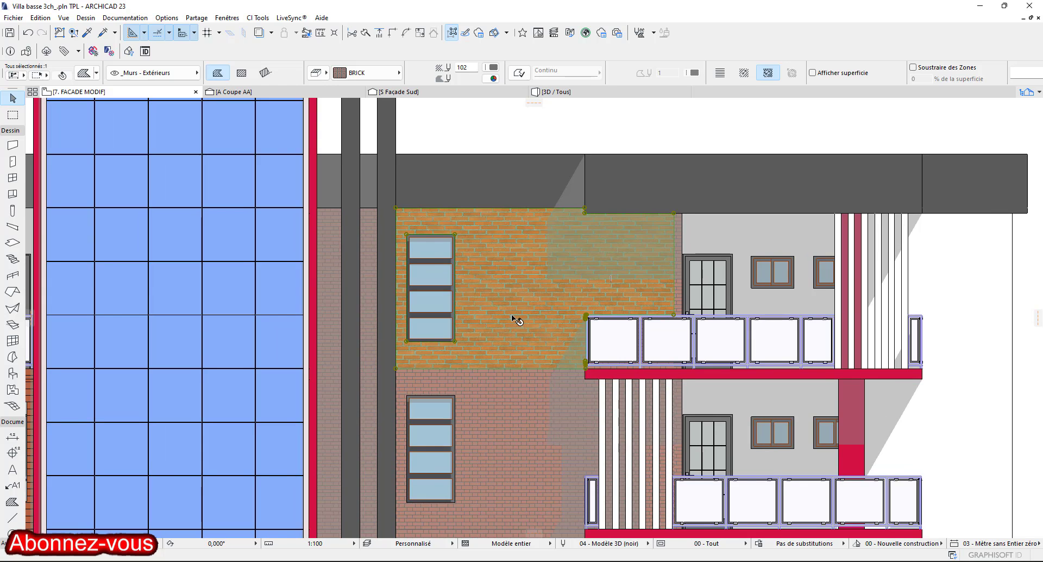
middle_drag(515, 320, 552, 292)
key(Escape)
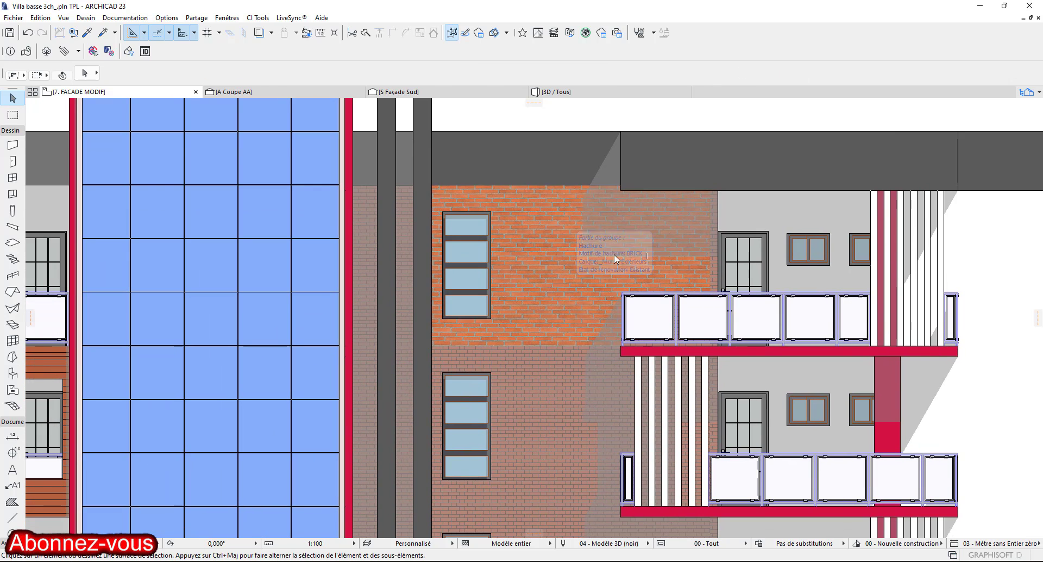
Pick up the settings of the top-floor BRICK hatch and transfer them to the narrow wall strip beside the balcony door.
scroll(617, 256, down, 3)
middle_drag(611, 269, 601, 266)
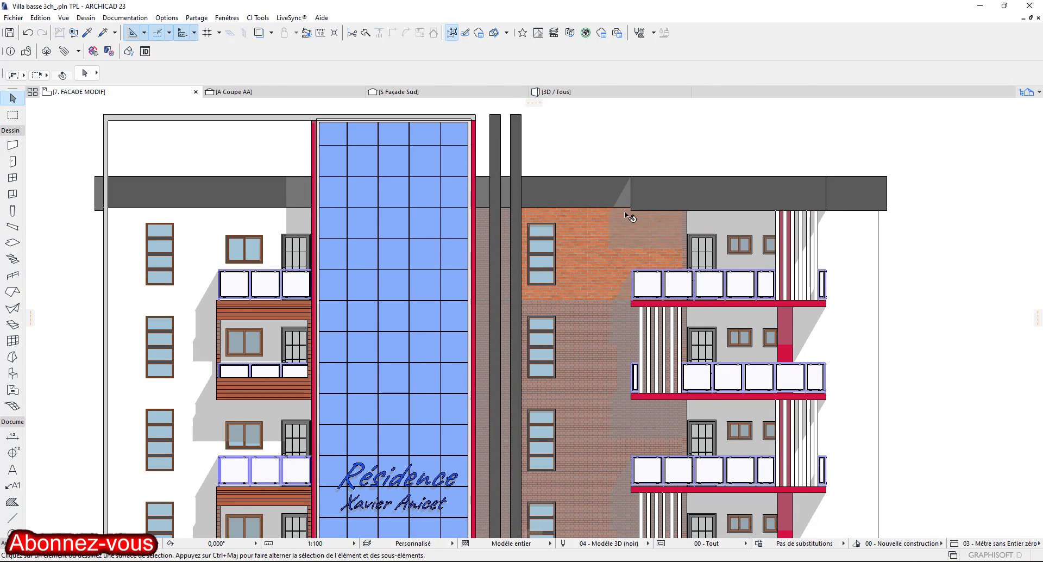
scroll(624, 220, up, 4)
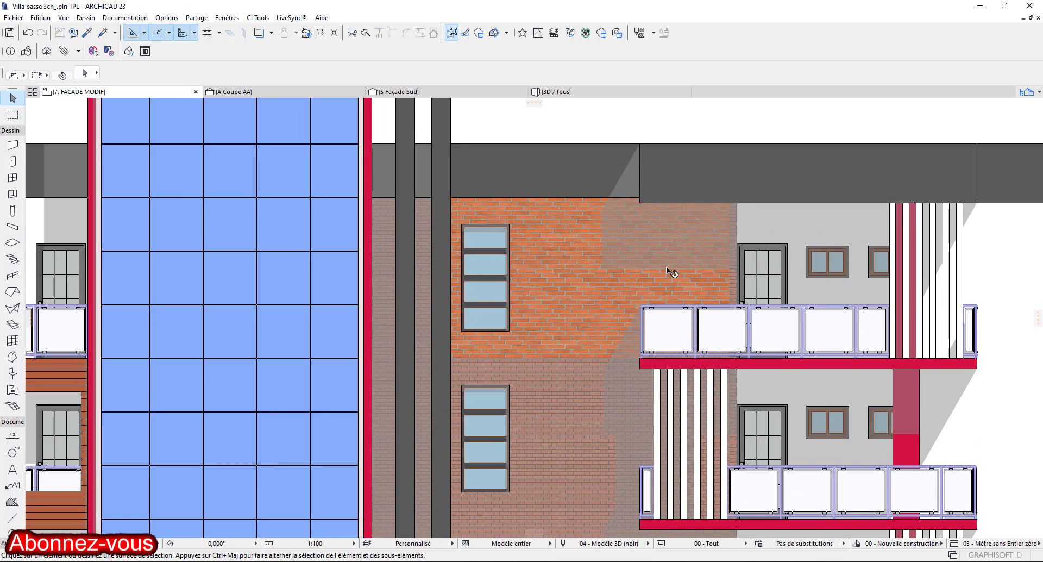
scroll(669, 271, down, 1)
scroll(707, 261, up, 5)
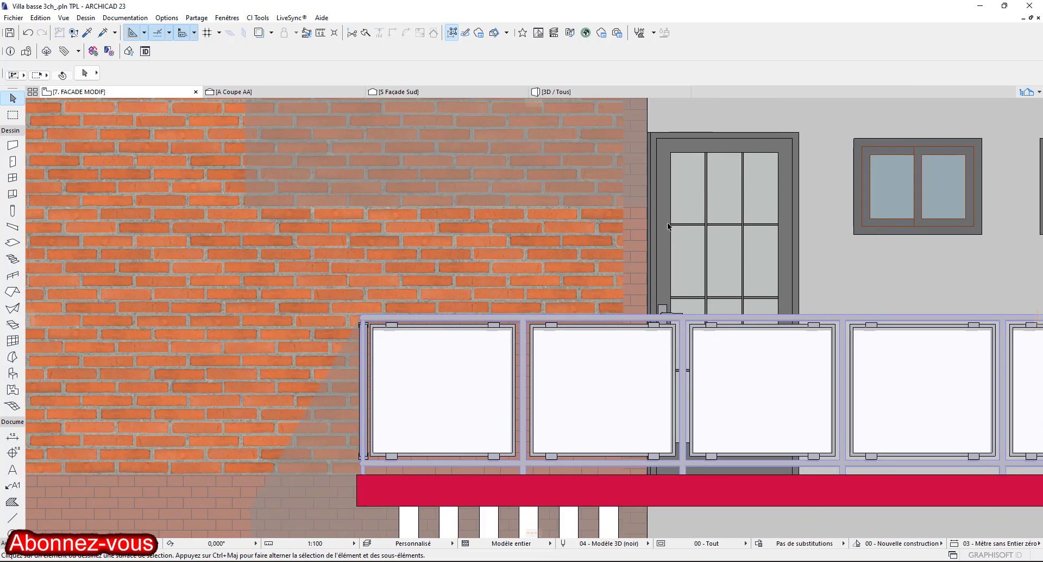
scroll(668, 226, up, 2)
scroll(570, 239, down, 2)
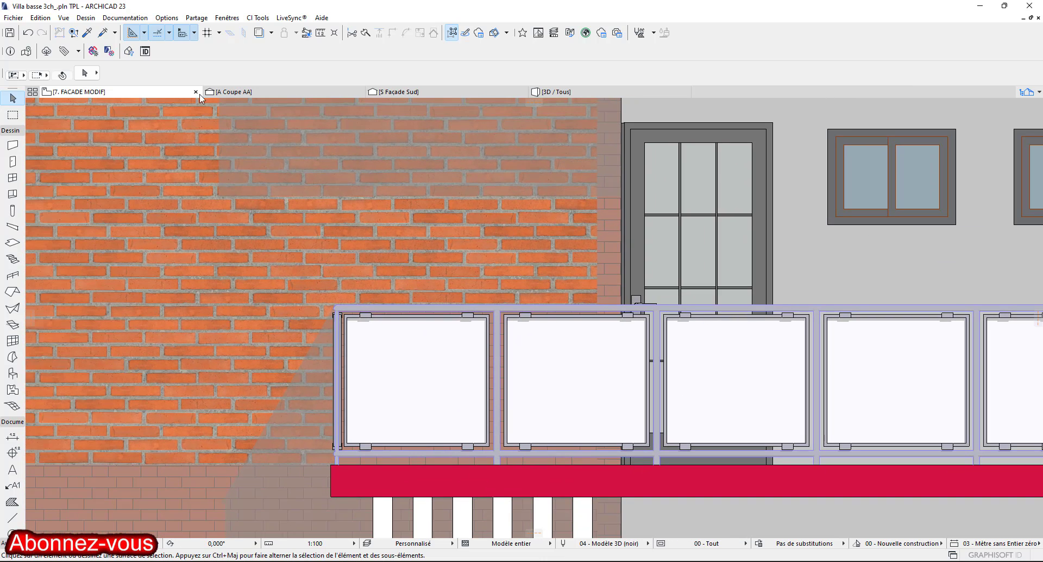
click(90, 33)
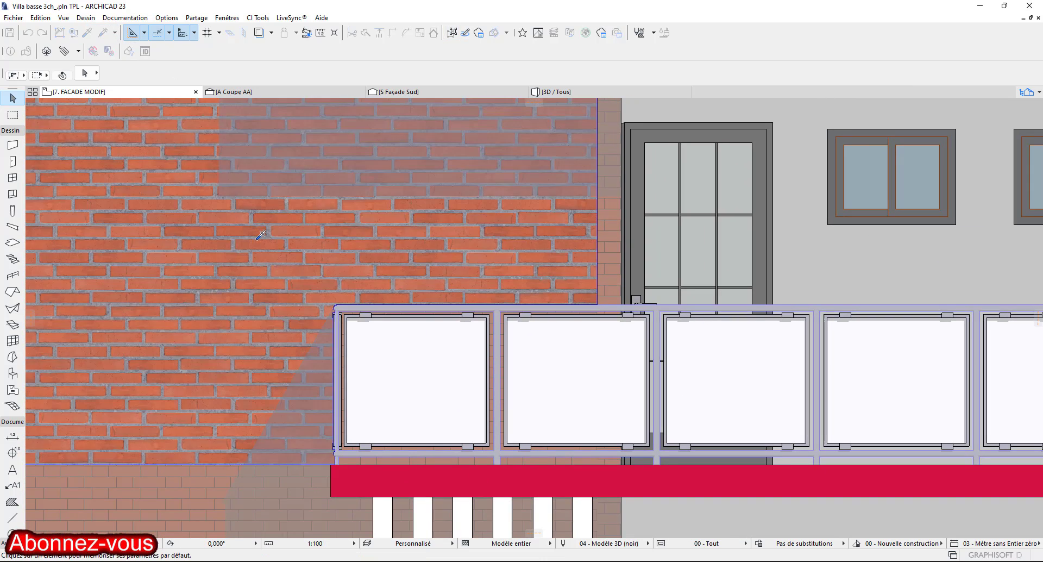
click(262, 242)
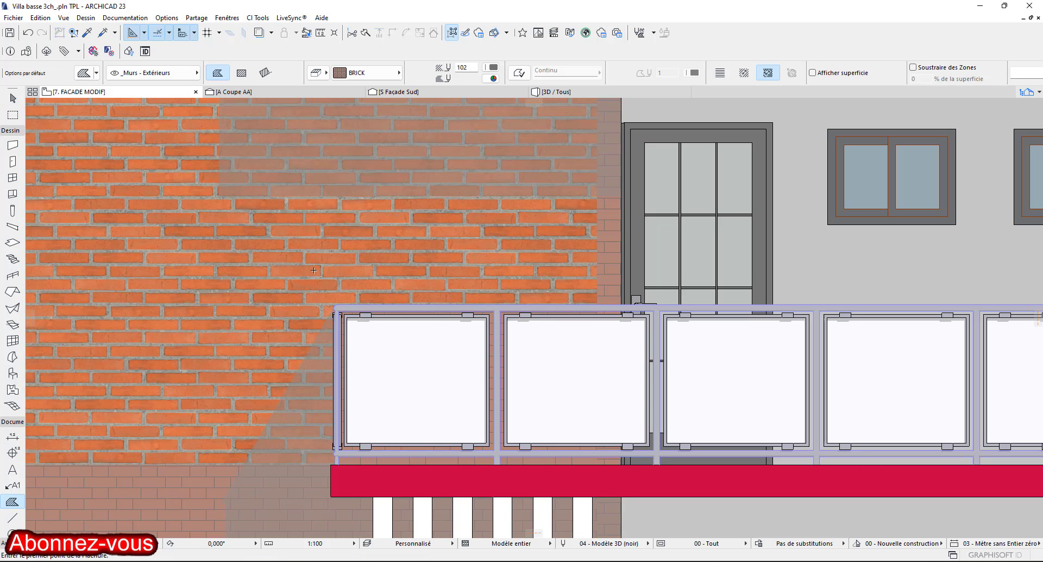
click(103, 33)
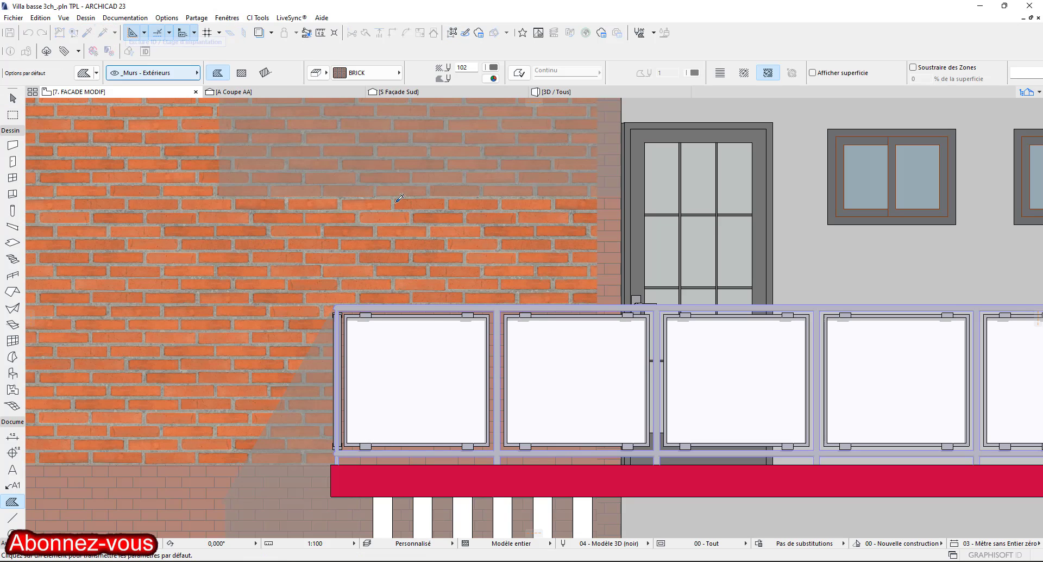
click(609, 253)
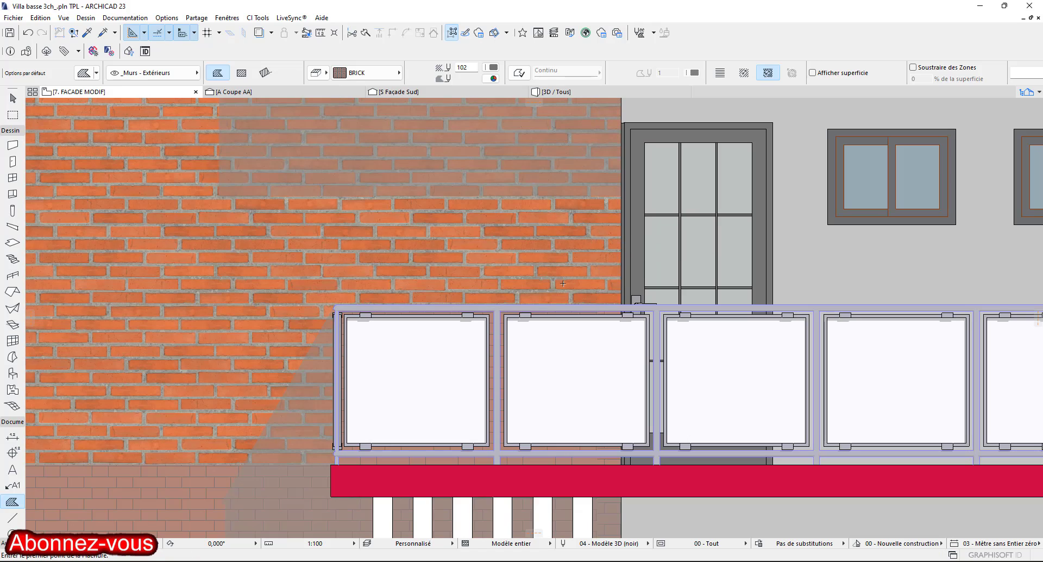
Transfer the BRICK hatch settings to the top-floor wall strips around the grey vertical fins and to the brick wall one floor below.
scroll(555, 271, down, 5)
middle_drag(506, 264, 552, 254)
scroll(403, 228, up, 2)
scroll(403, 226, up, 2)
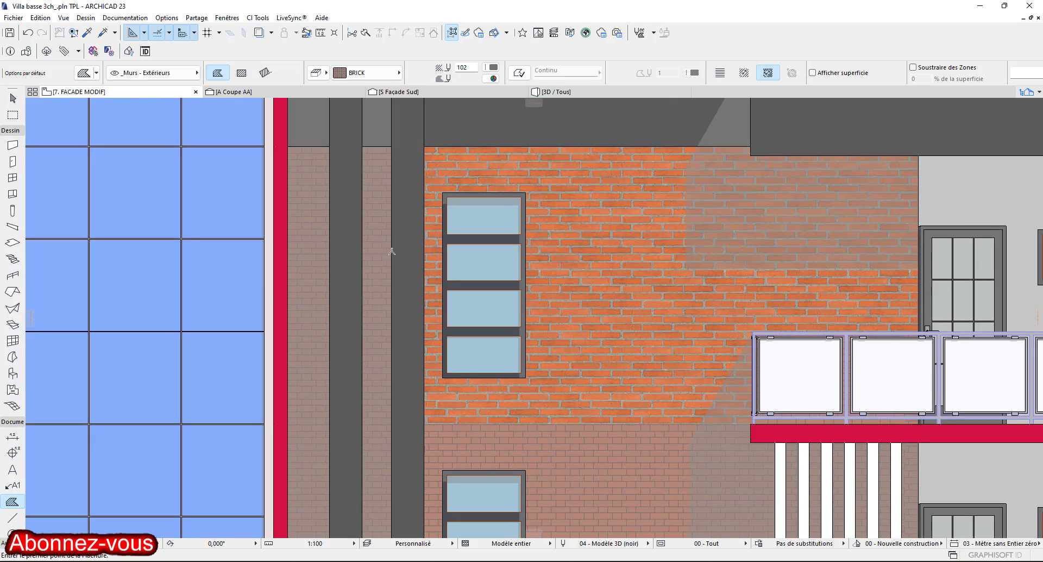
ctrl+alt+click(299, 215)
scroll(387, 256, down, 2)
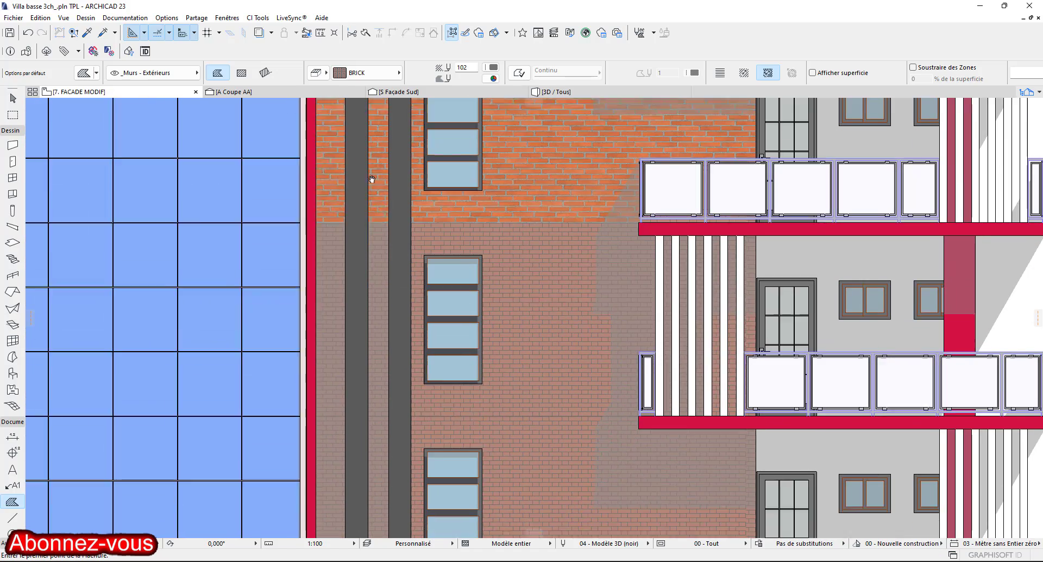
scroll(543, 244, down, 2)
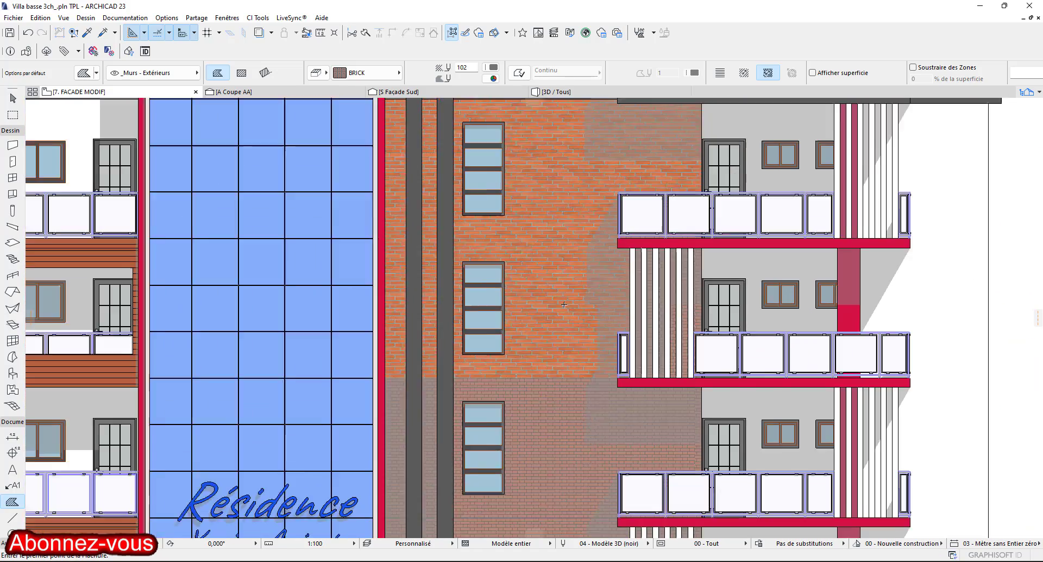
Transfer the BRICK hatch settings to the wall strips between the white fins and beside the door on the second floor from the top.
scroll(564, 238, up, 4)
middle_drag(695, 261, 513, 238)
scroll(513, 237, up, 2)
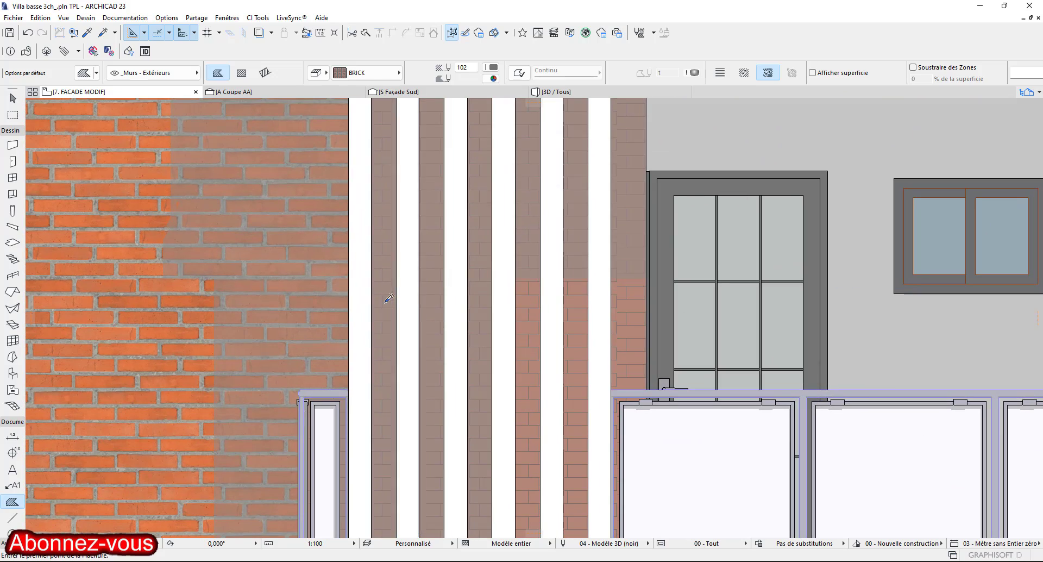
ctrl+alt+click(385, 318)
ctrl+alt+click(433, 321)
ctrl+alt+click(483, 331)
ctrl+alt+click(528, 337)
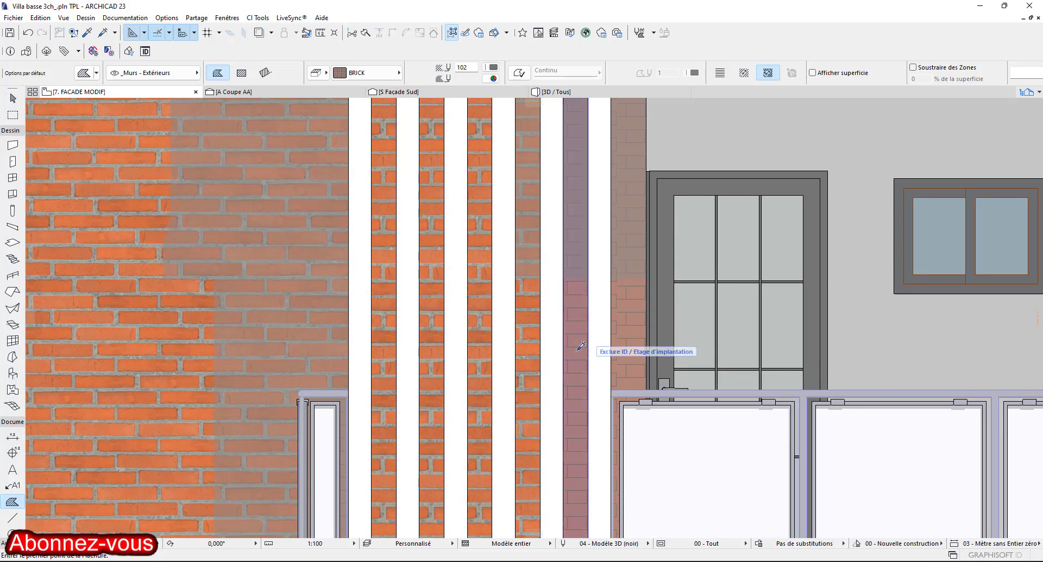
ctrl+alt+click(576, 345)
ctrl+alt+click(627, 348)
scroll(614, 333, up, 3)
ctrl+alt+click(616, 326)
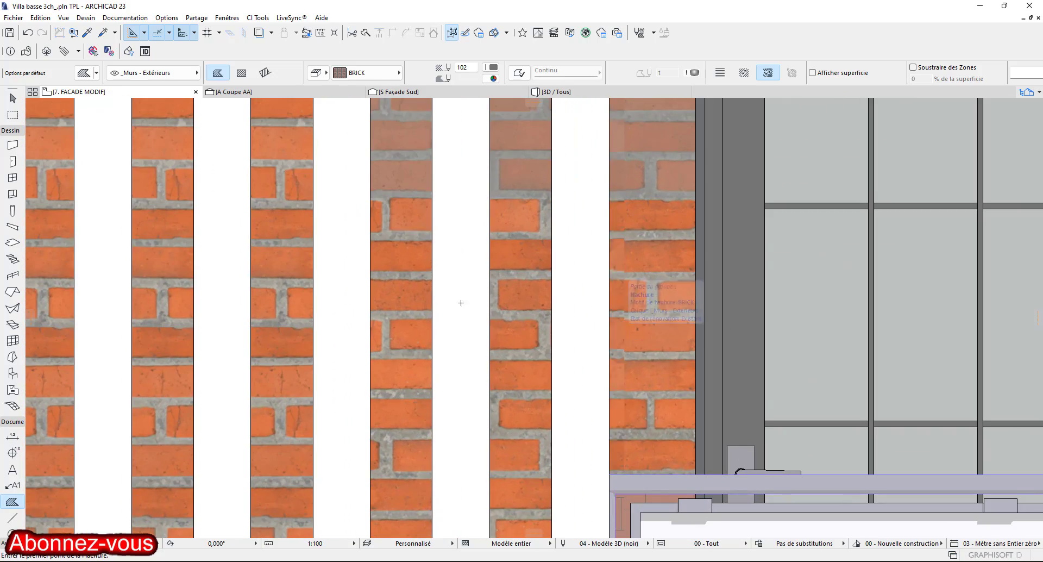
Transfer the BRICK hatch settings to the main brick wall one floor below and to the narrow strip beside its balcony door.
scroll(472, 322, down, 5)
middle_drag(457, 425, 694, 194)
ctrl+alt+click(384, 275)
middle_drag(384, 275, 408, 263)
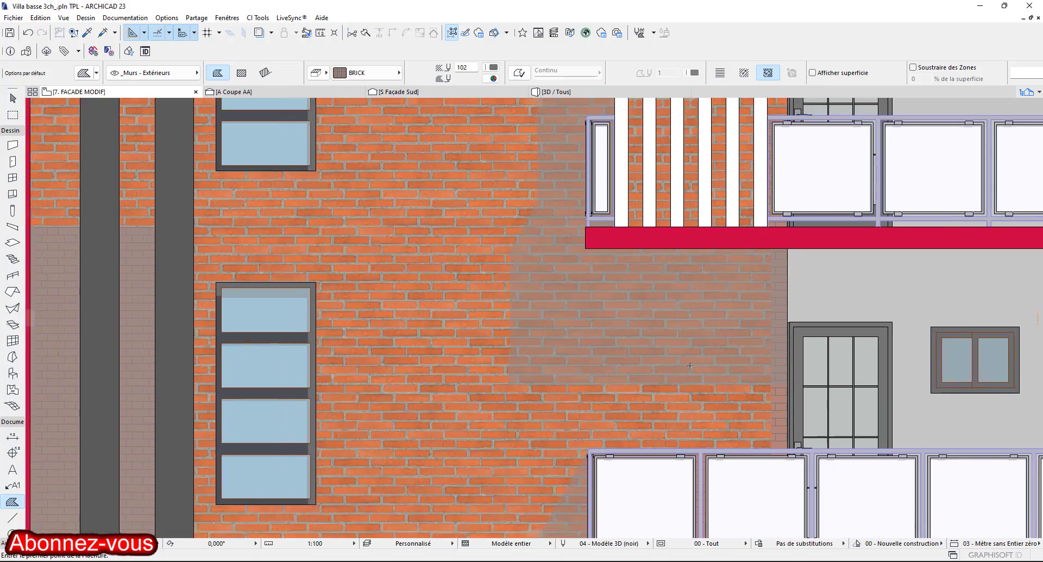
scroll(745, 402, up, 2)
ctrl+alt+click(796, 435)
Transfer the BRICK hatch settings to the two wall strips around the grey vertical fins on the same floor.
scroll(797, 435, down, 3)
middle_drag(809, 396, 928, 348)
scroll(322, 286, up, 2)
ctrl+alt+click(288, 312)
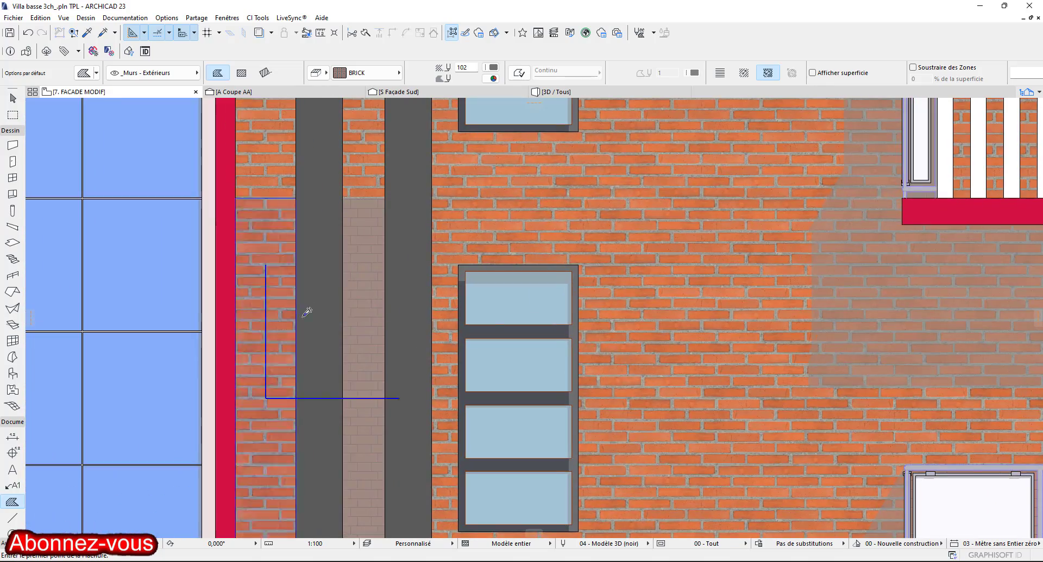
ctrl+alt+click(366, 325)
Transfer the BRICK hatch settings to the remaining brick walls and strips between the grey and white fins on the lower floors.
scroll(380, 325, down, 3)
middle_drag(405, 503, 374, 326)
scroll(374, 326, down, 3)
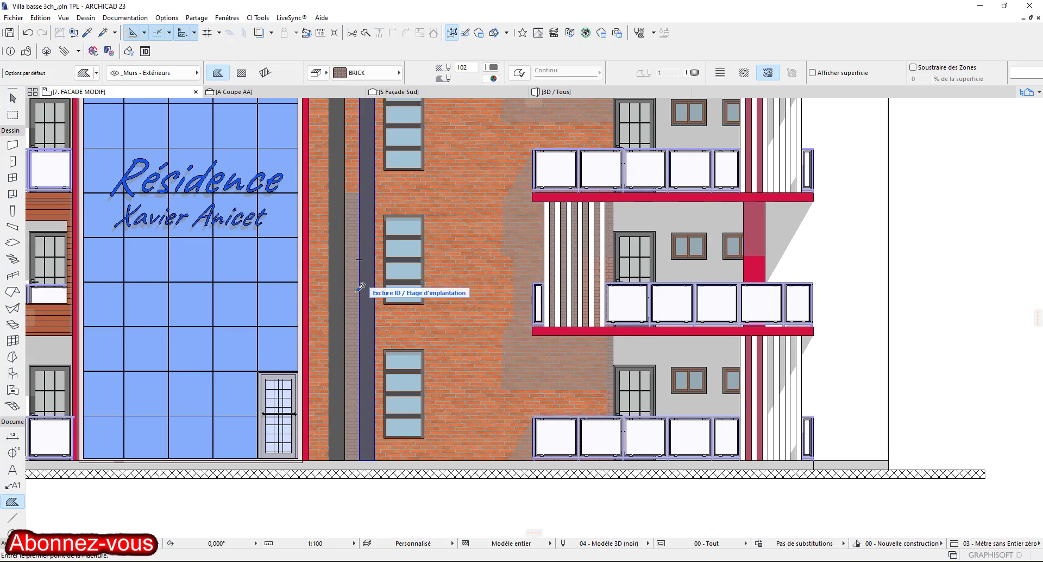
scroll(438, 355, down, 1)
middle_drag(560, 256, 388, 266)
scroll(388, 266, up, 4)
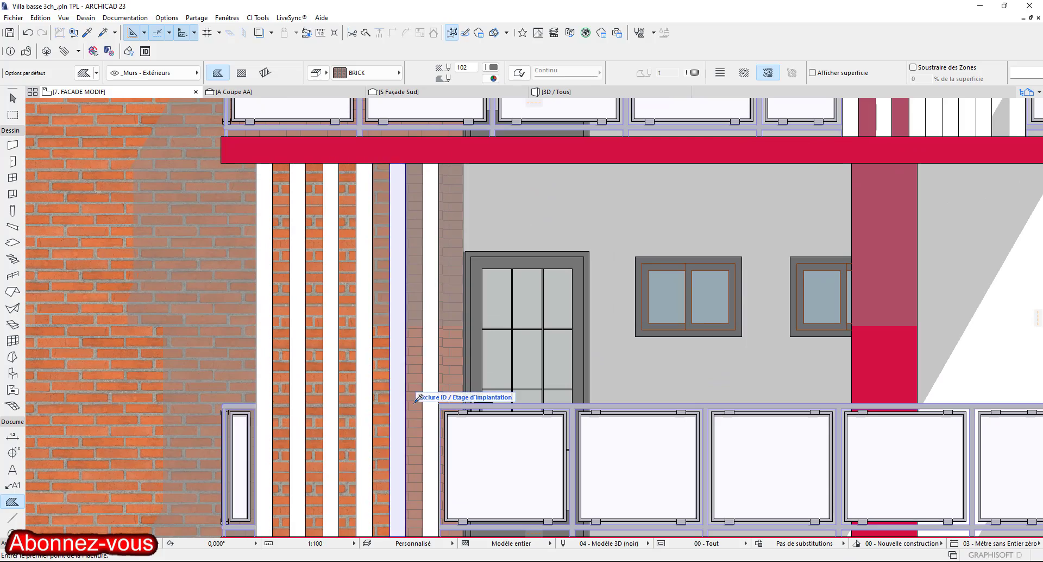
scroll(439, 249, down, 2)
scroll(439, 250, up, 5)
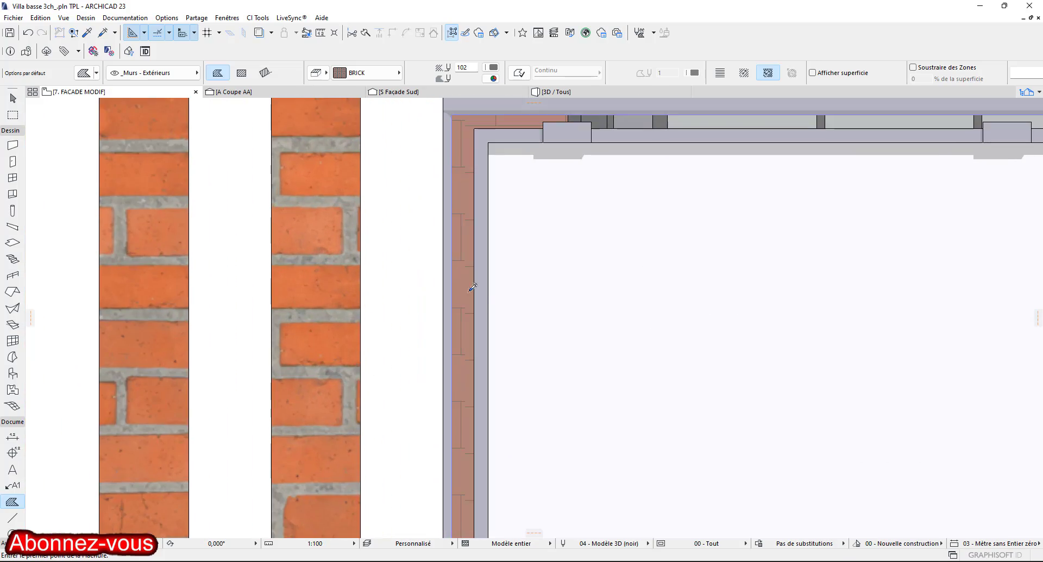
scroll(462, 299, down, 7)
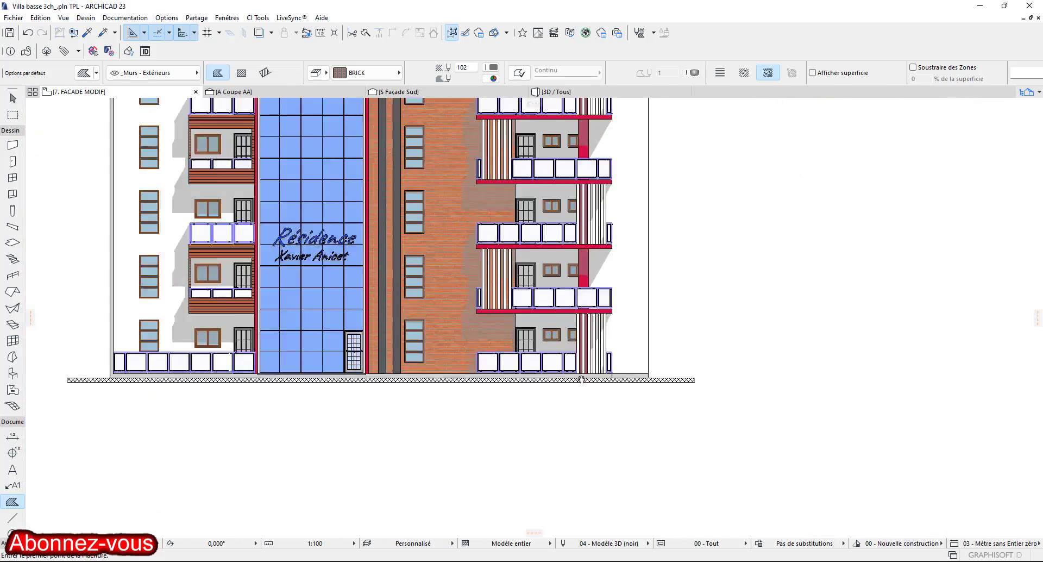
middle_drag(365, 224, 370, 211)
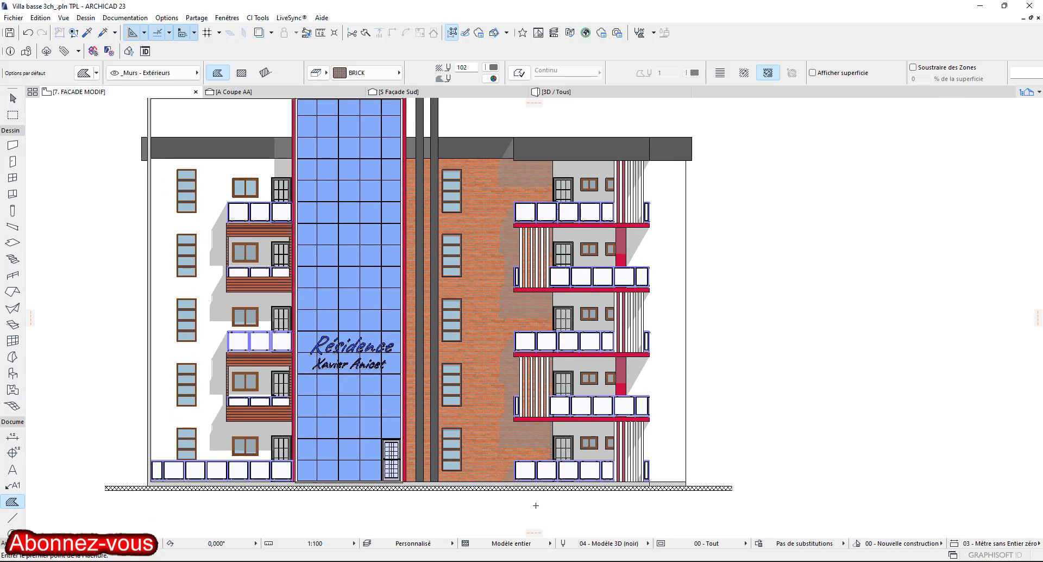
Leave the hatch command and set the background pen of the first top-floor guardrail panel in front of the brick wall to 99.
scroll(628, 465, up, 6)
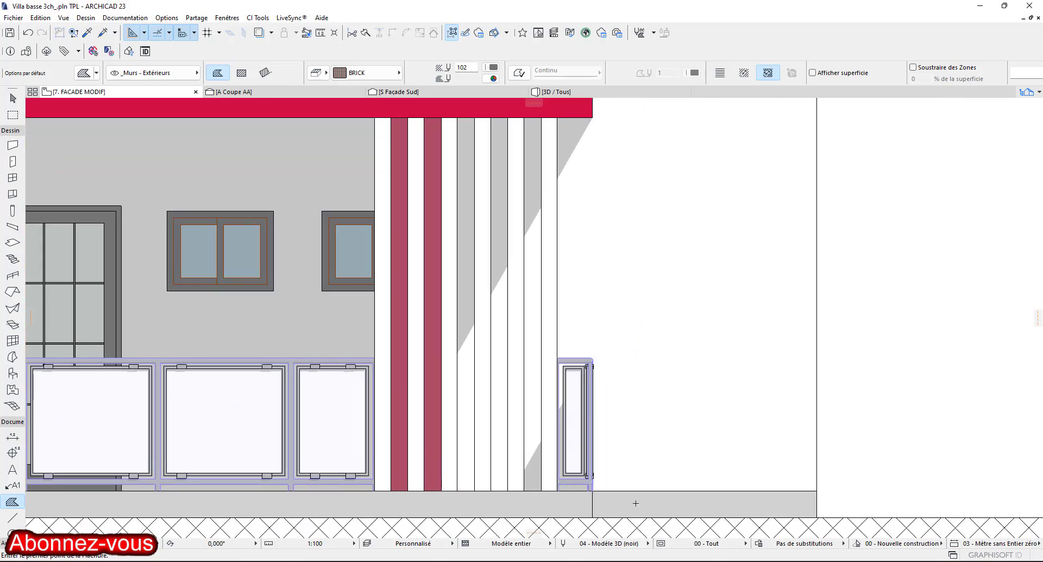
scroll(437, 513, down, 3)
scroll(437, 513, down, 3)
scroll(603, 260, up, 8)
key(Escape)
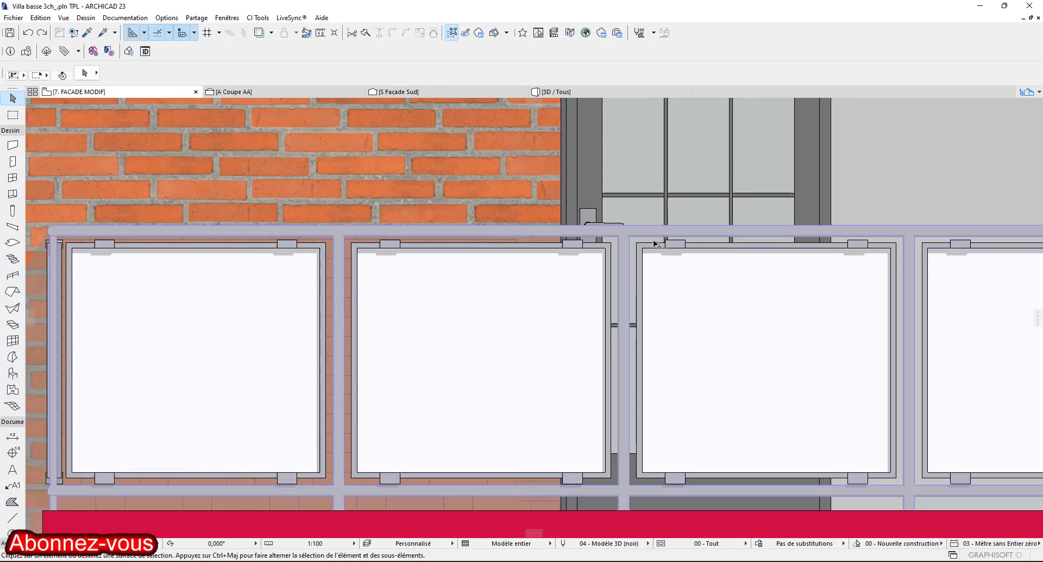
scroll(634, 263, up, 2)
scroll(577, 326, down, 6)
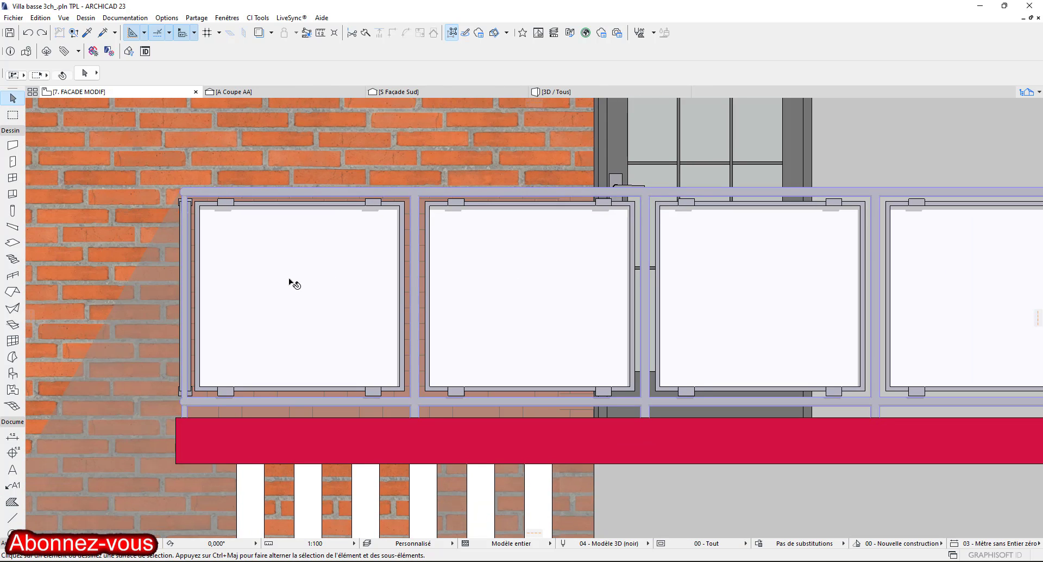
click(393, 257)
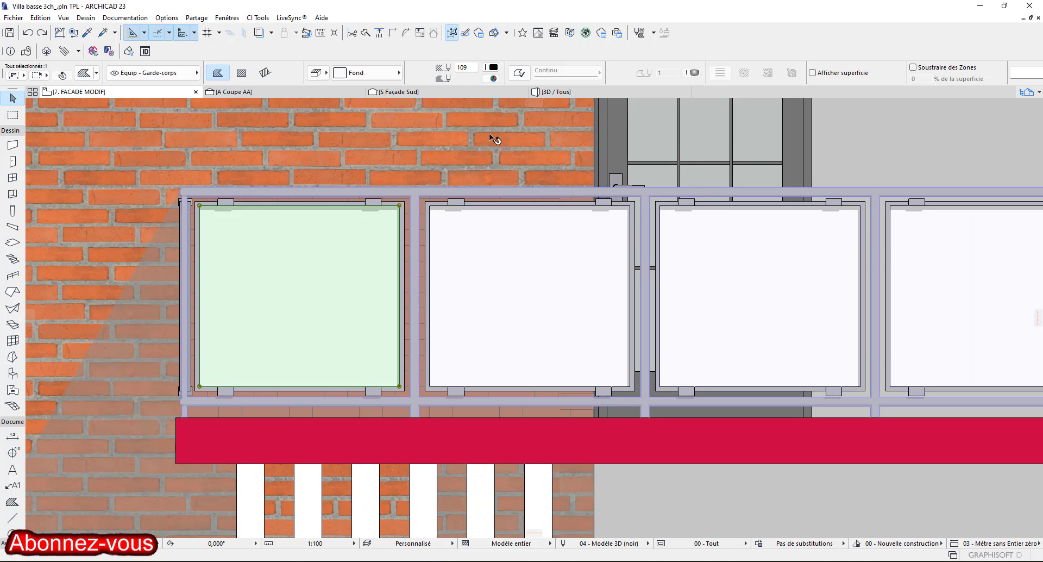
click(491, 78)
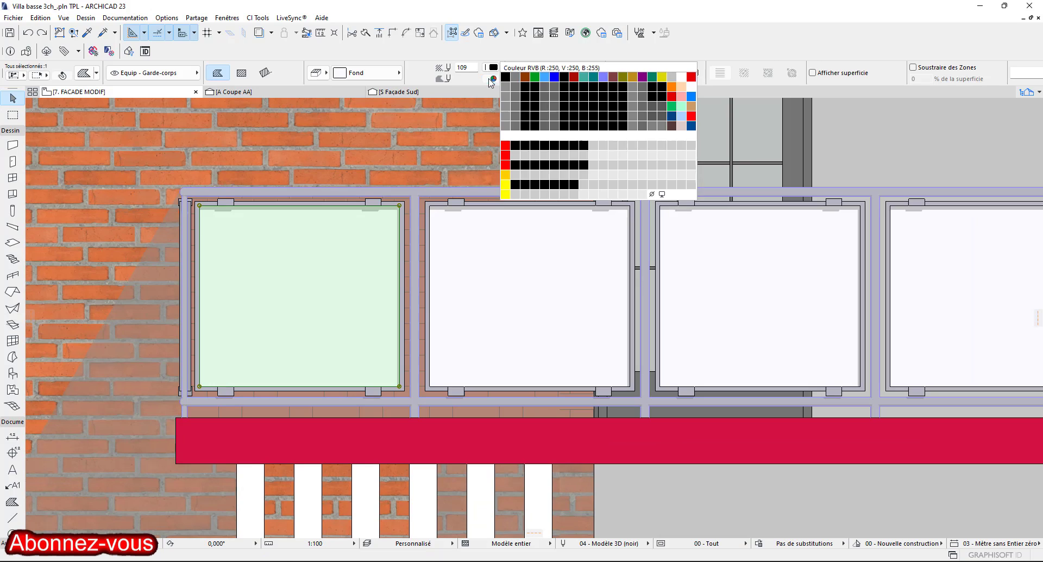
click(680, 116)
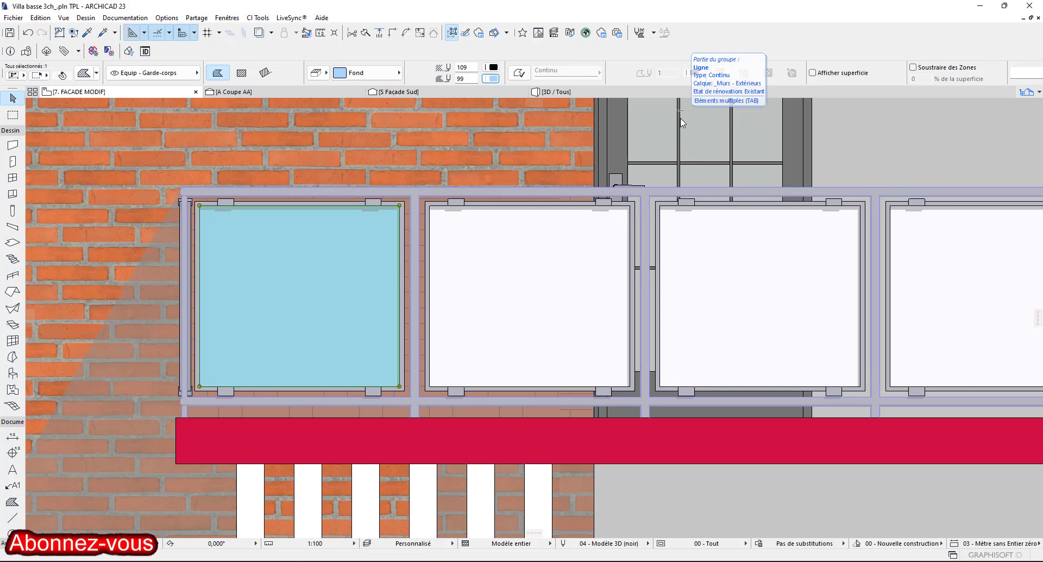
scroll(505, 308, down, 6)
scroll(505, 308, up, 5)
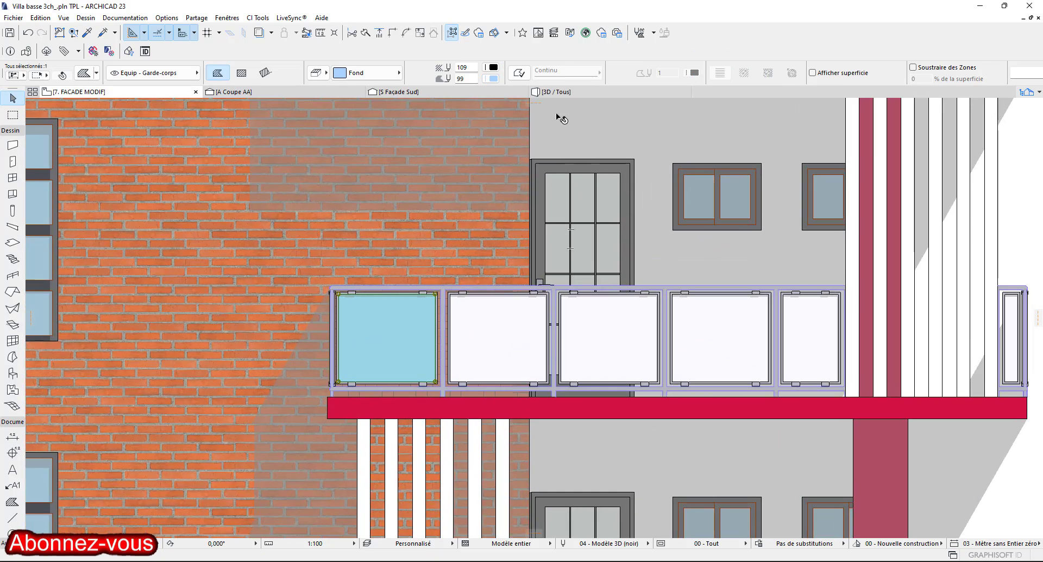
Try background pen 98, a dark blue, on the selected guardrail panel.
click(493, 79)
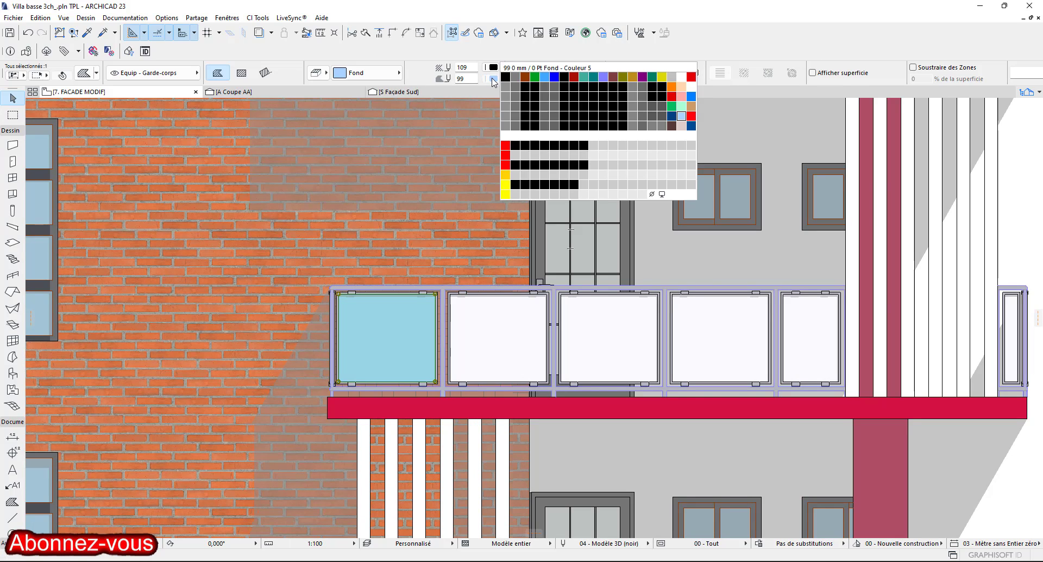
click(671, 117)
scroll(237, 315, down, 5)
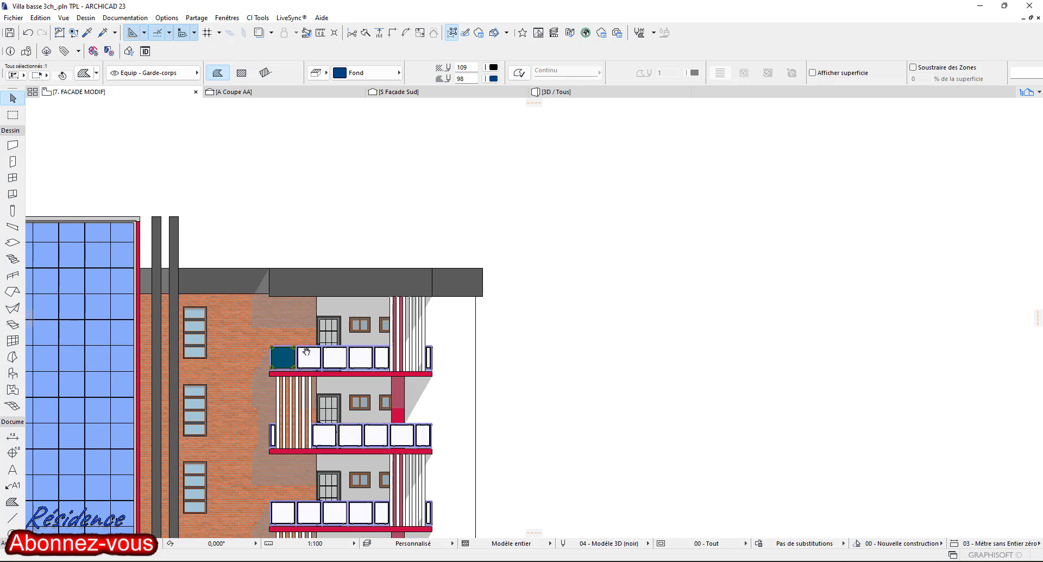
middle_drag(306, 351, 520, 328)
scroll(520, 328, up, 5)
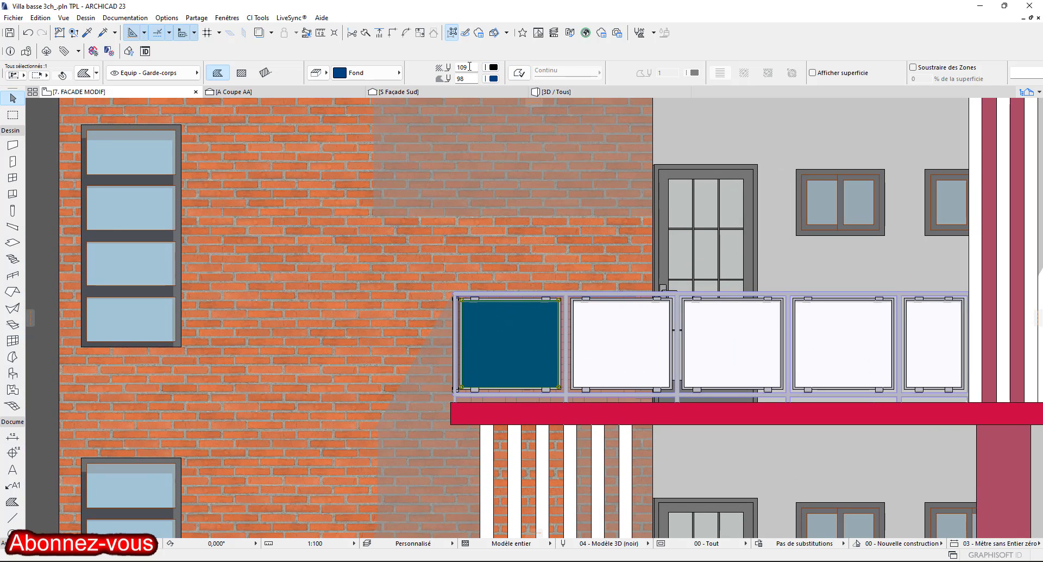
Try the 50 % and Fond hatch patterns on the guardrail panel, leave it on 50 % and clear the selection.
click(364, 75)
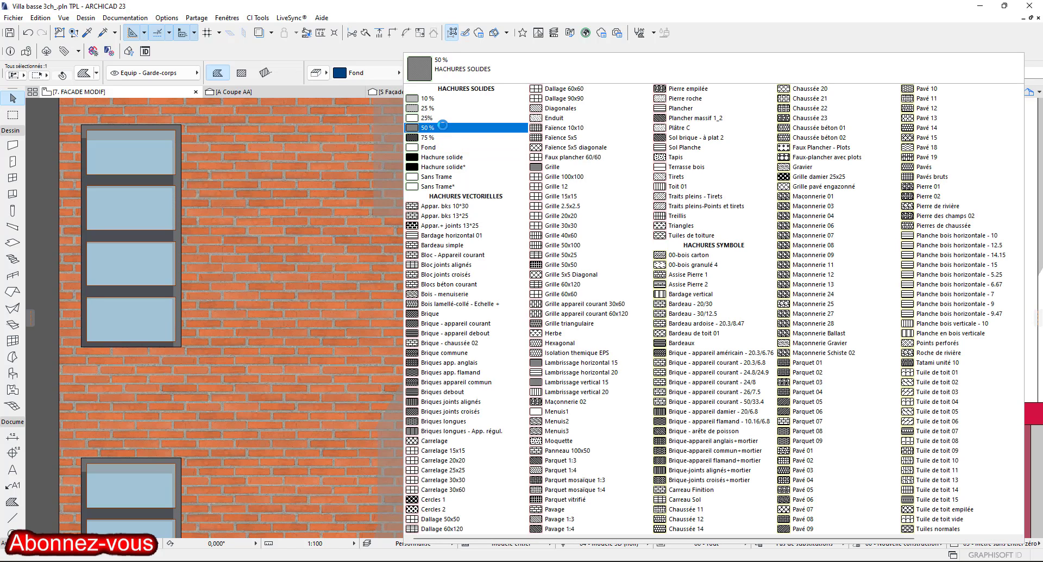
click(443, 126)
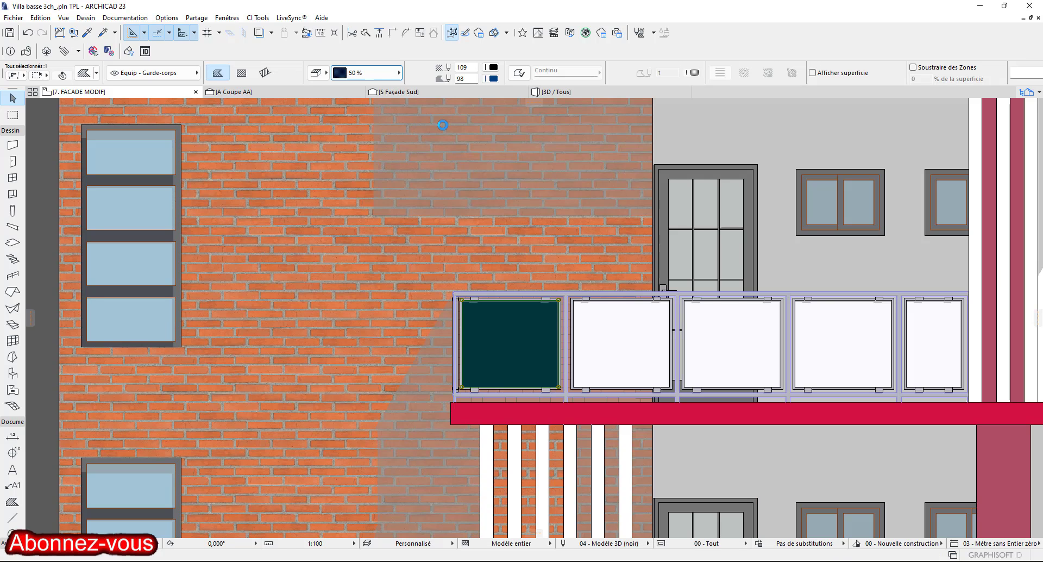
click(388, 74)
click(435, 105)
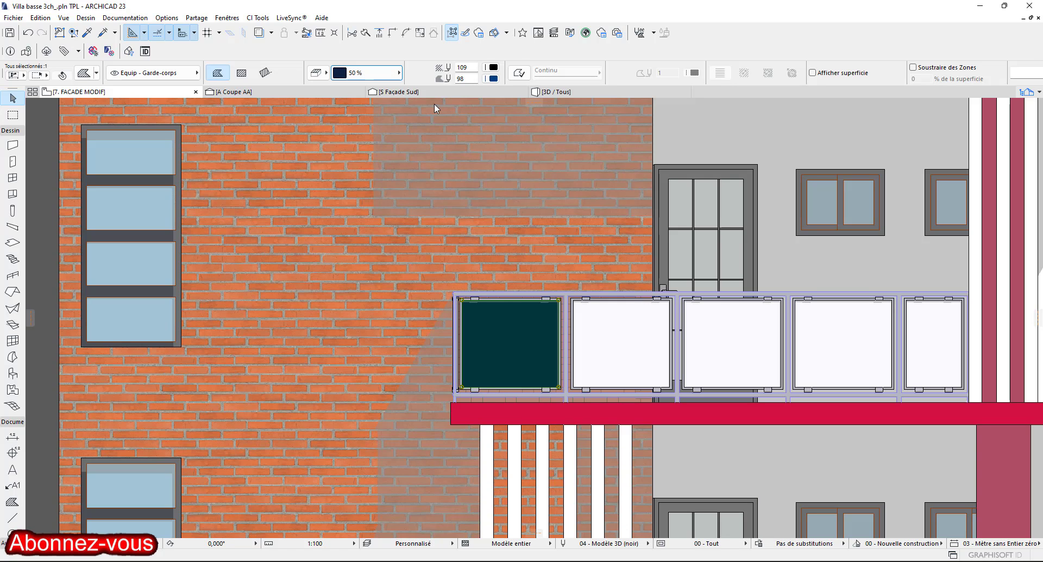
click(378, 74)
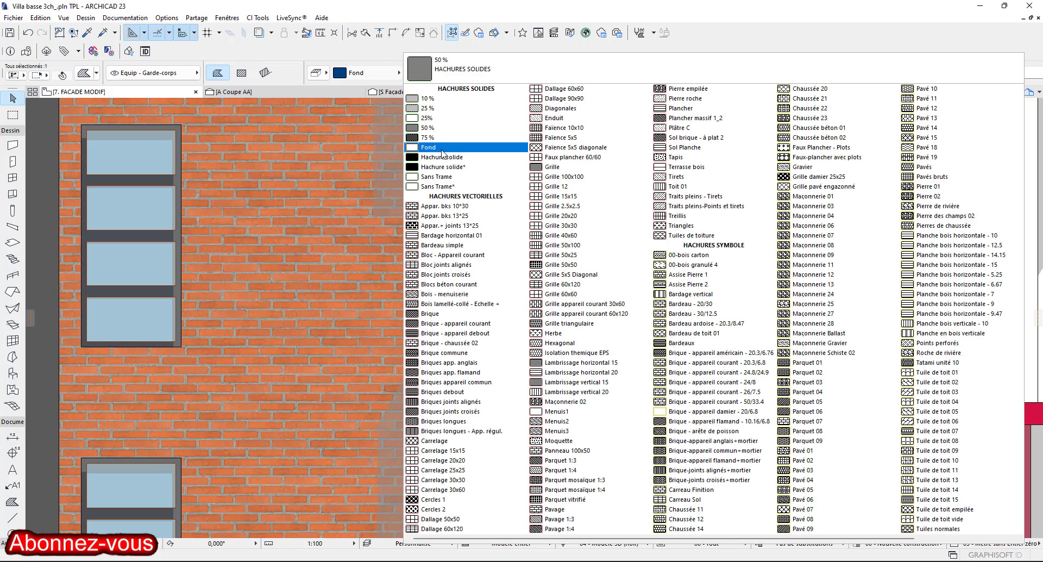
click(440, 148)
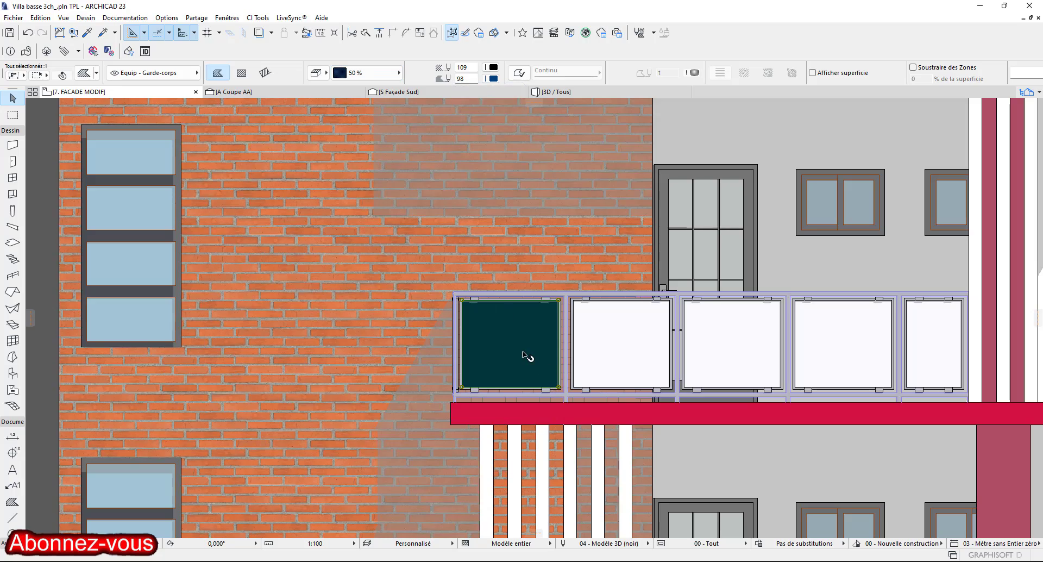
scroll(528, 355, down, 3)
middle_drag(528, 354, 417, 334)
key(Escape)
scroll(429, 329, down, 3)
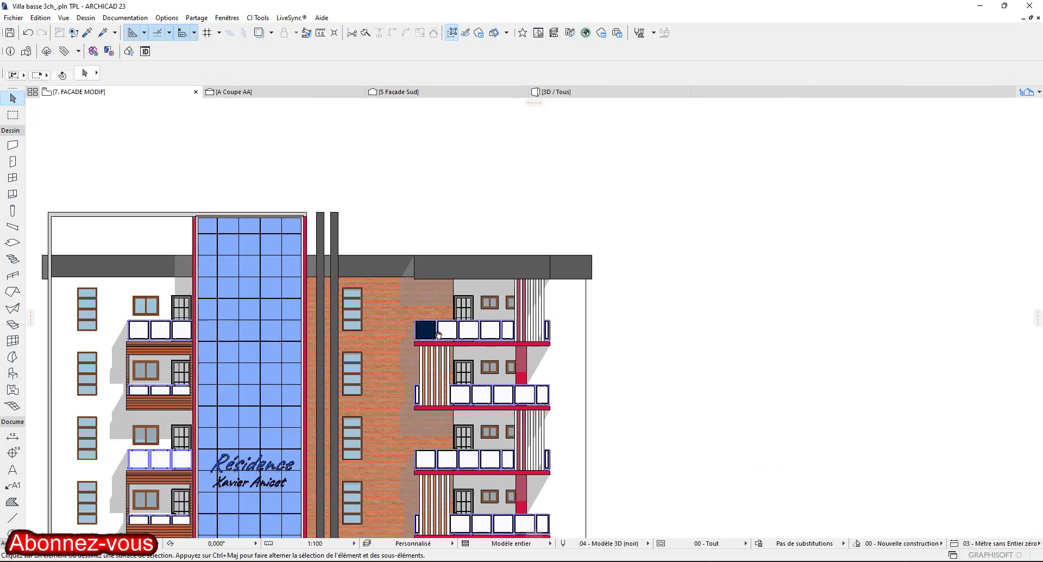
Reselect the dark guardrail panel and set its background pen to 99, a light blue.
scroll(429, 325, up, 5)
click(427, 332)
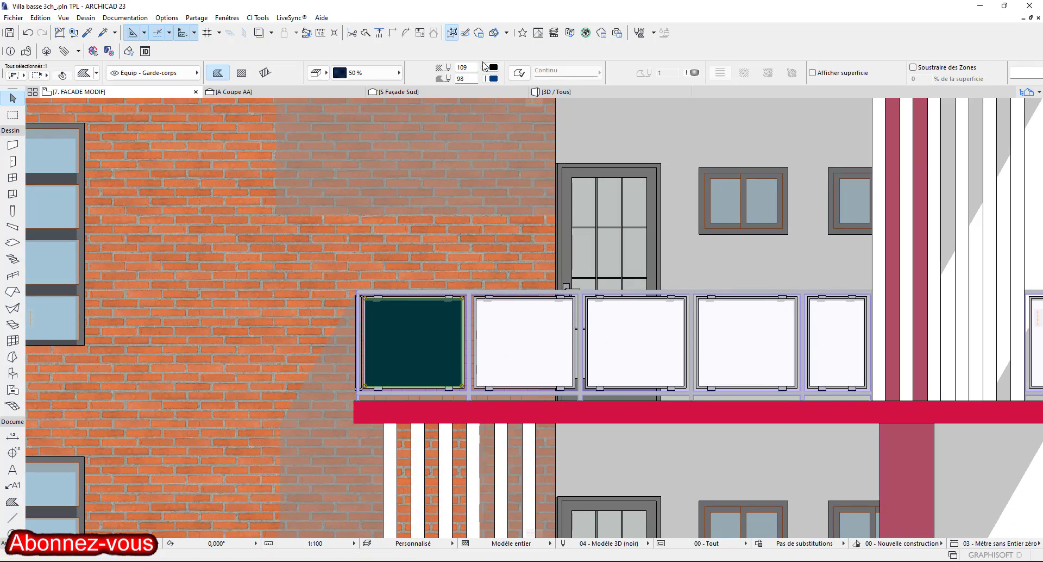
click(491, 79)
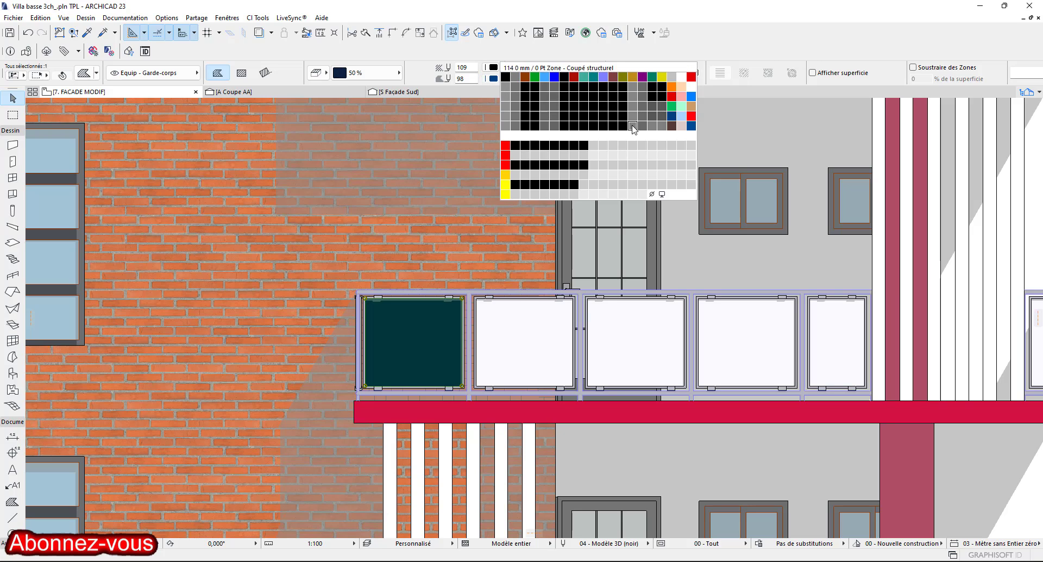
click(683, 118)
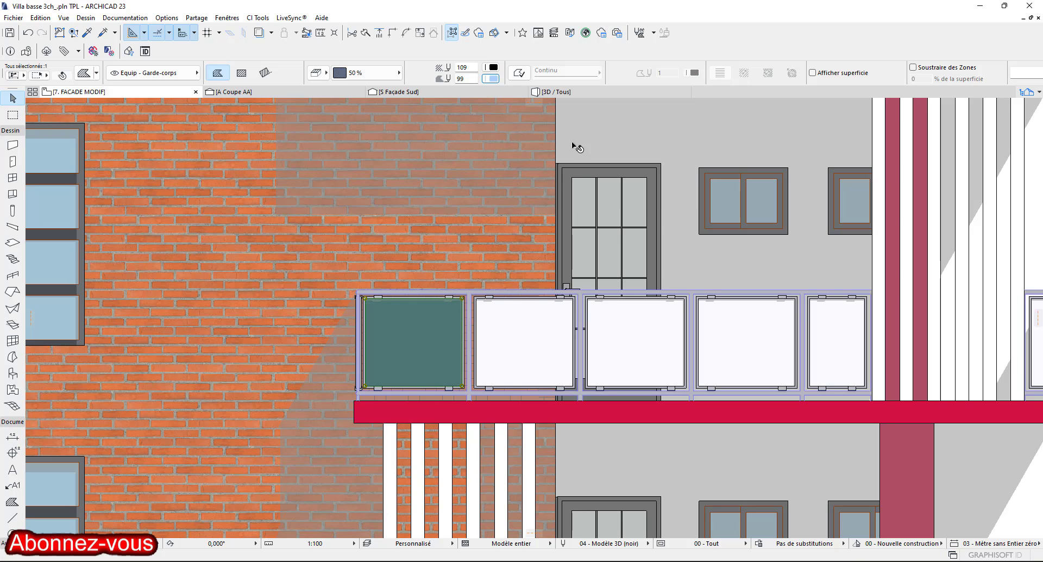
Try the Fond and 75 % hatch patterns on the light blue guardrail panel.
click(393, 74)
click(431, 146)
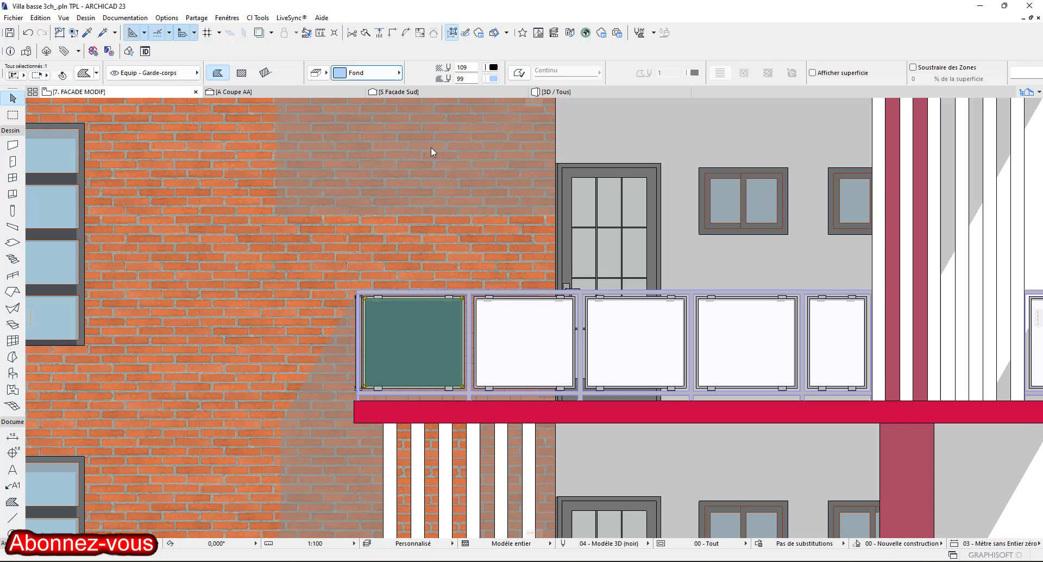
click(393, 73)
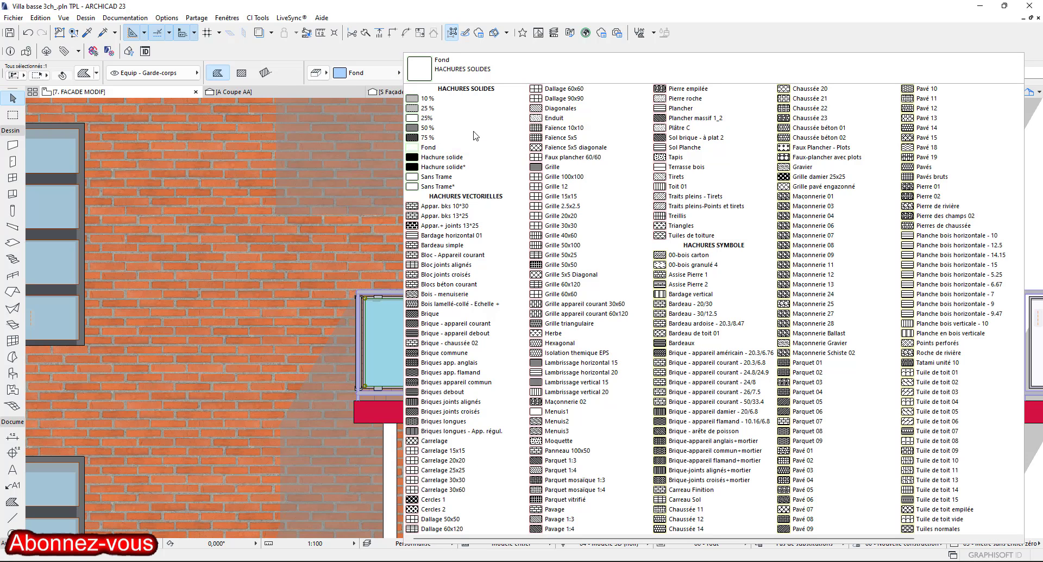
click(439, 137)
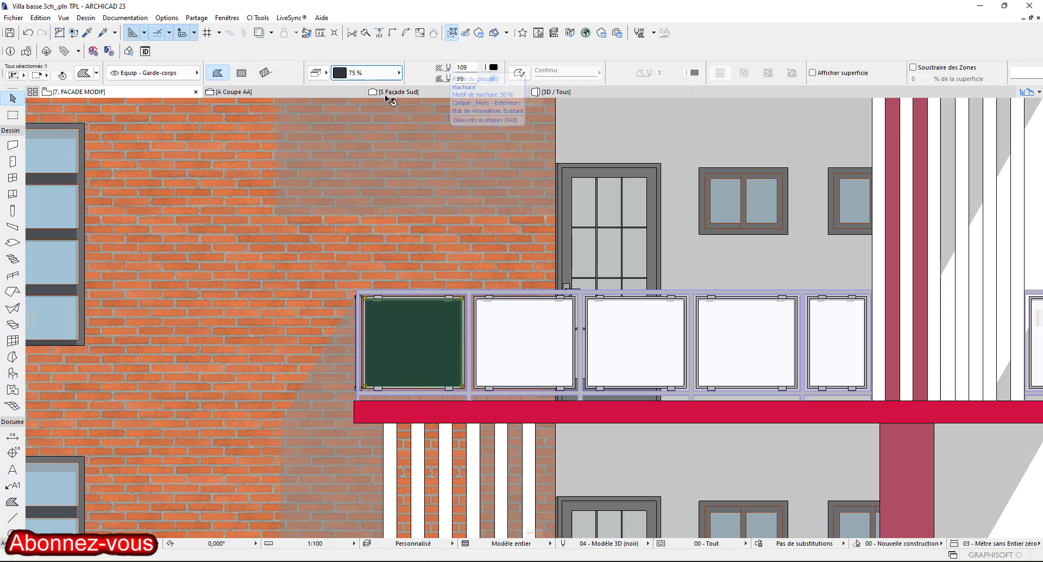
Test the 10 % hatch pattern on the guardrail panel and settle on the 25 % pattern.
click(394, 73)
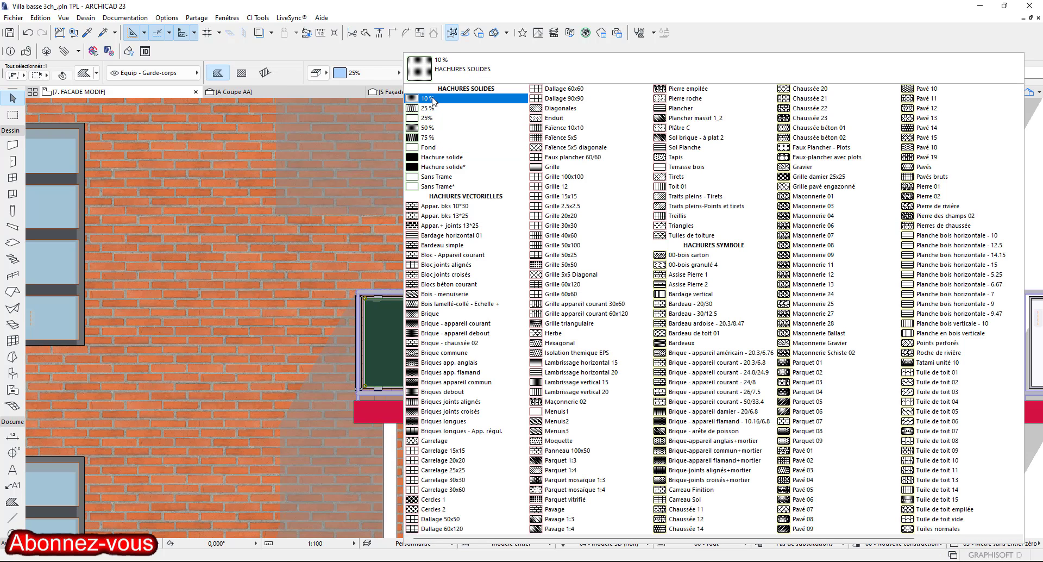
click(433, 100)
click(400, 74)
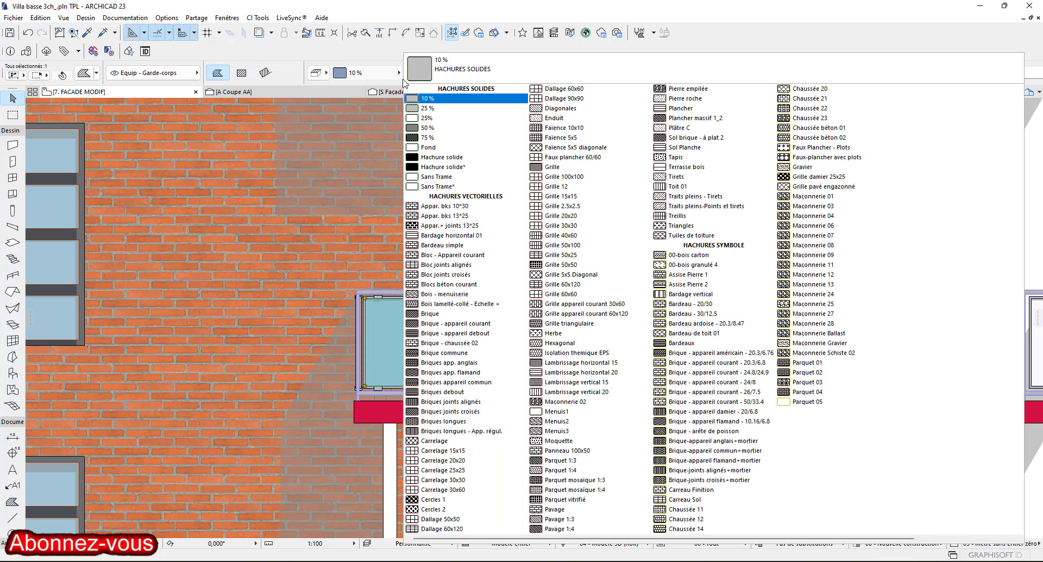
click(433, 108)
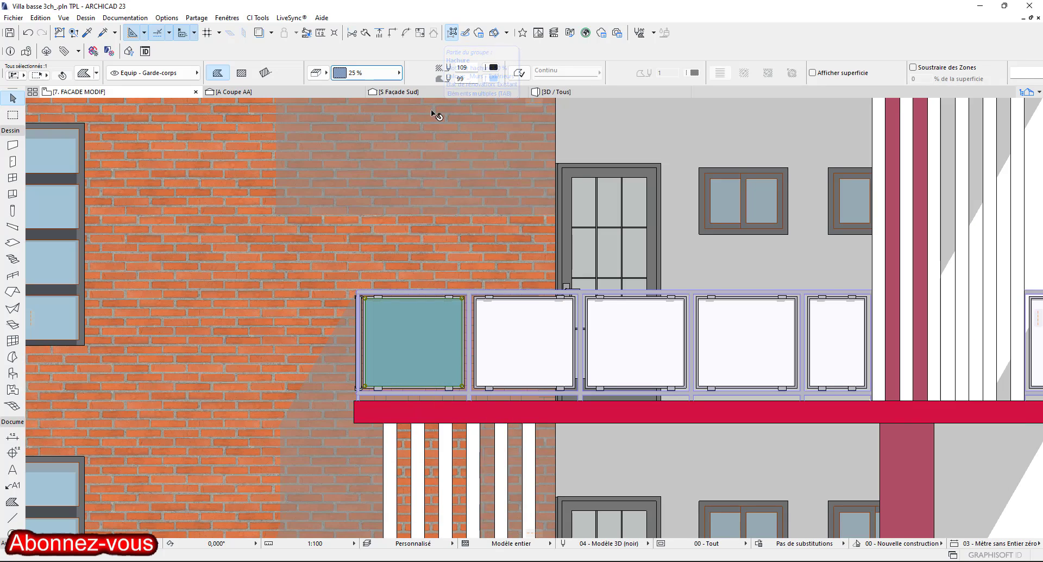
Check the available hatch patterns for the selected guardrail panel, keep 25 %, and clear the selection.
scroll(535, 409, down, 5)
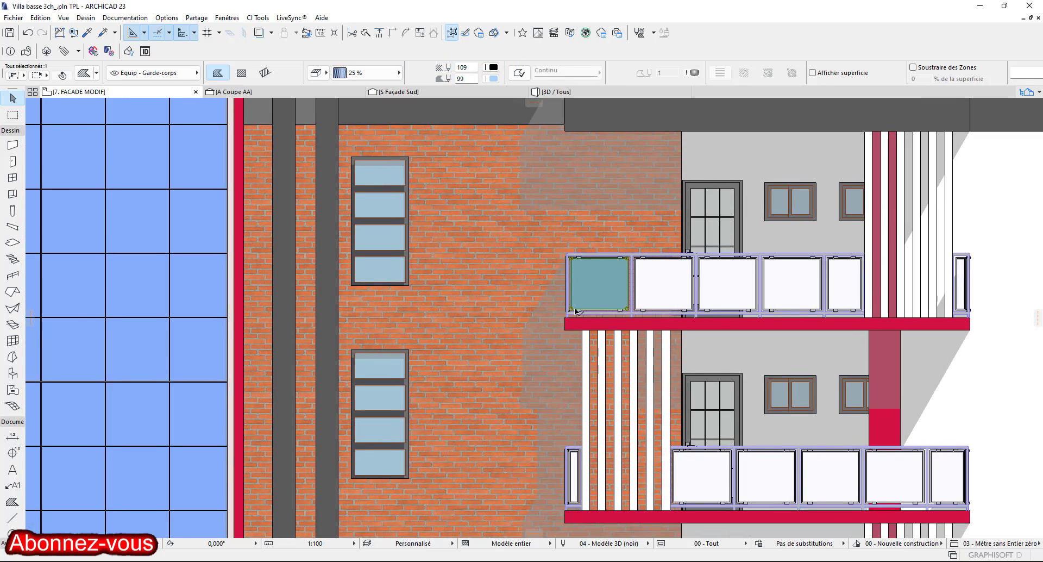
scroll(576, 311, down, 3)
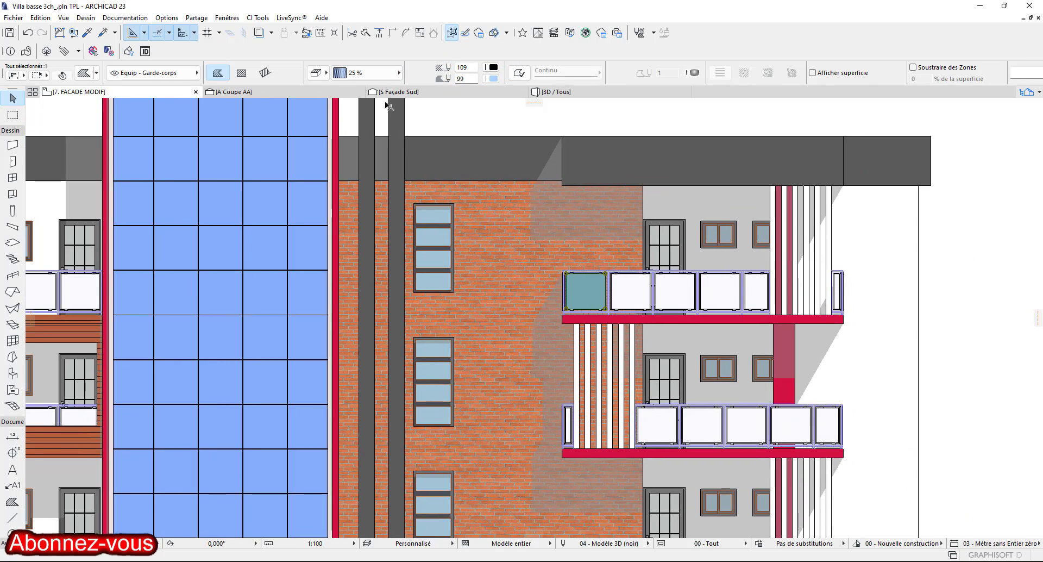
click(382, 73)
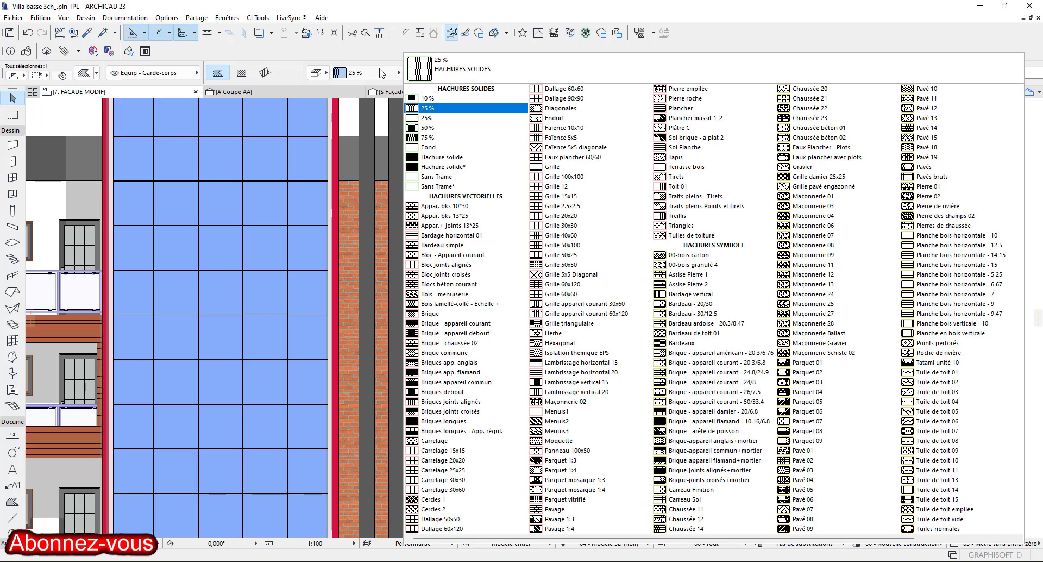
key(Escape)
key(Escape)
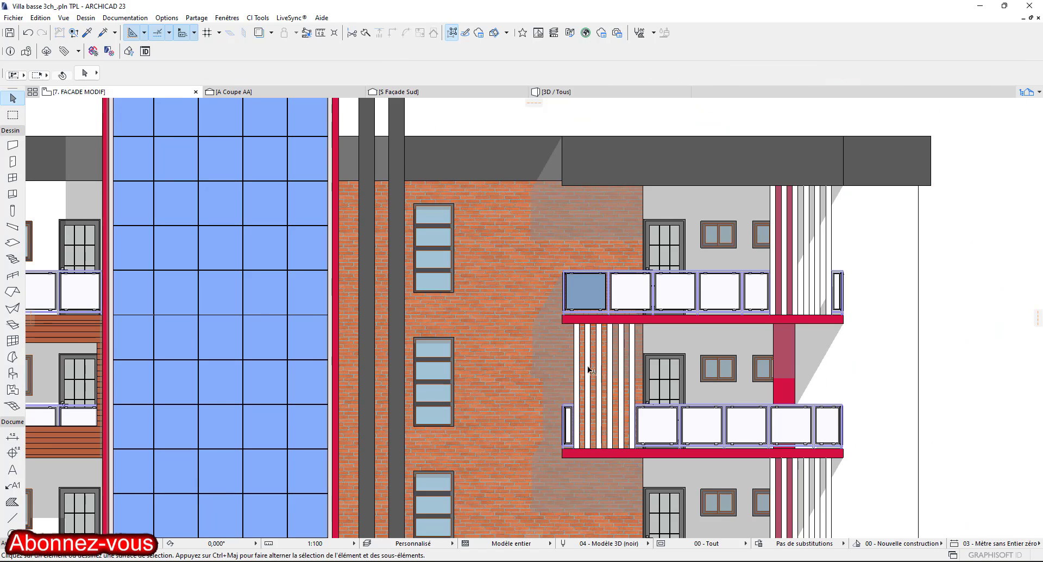
Pick up the tinted panel's hatch settings and apply them to the remaining guardrail panels of the uppermost balcony, including the narrow end panel.
scroll(617, 325, down, 4)
scroll(517, 292, up, 5)
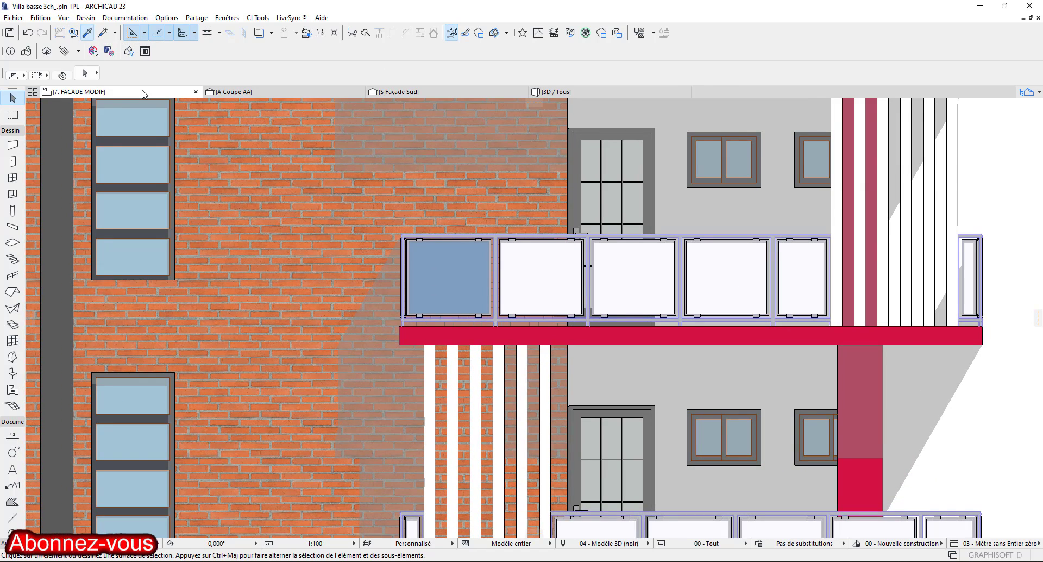
scroll(146, 100, up, 1)
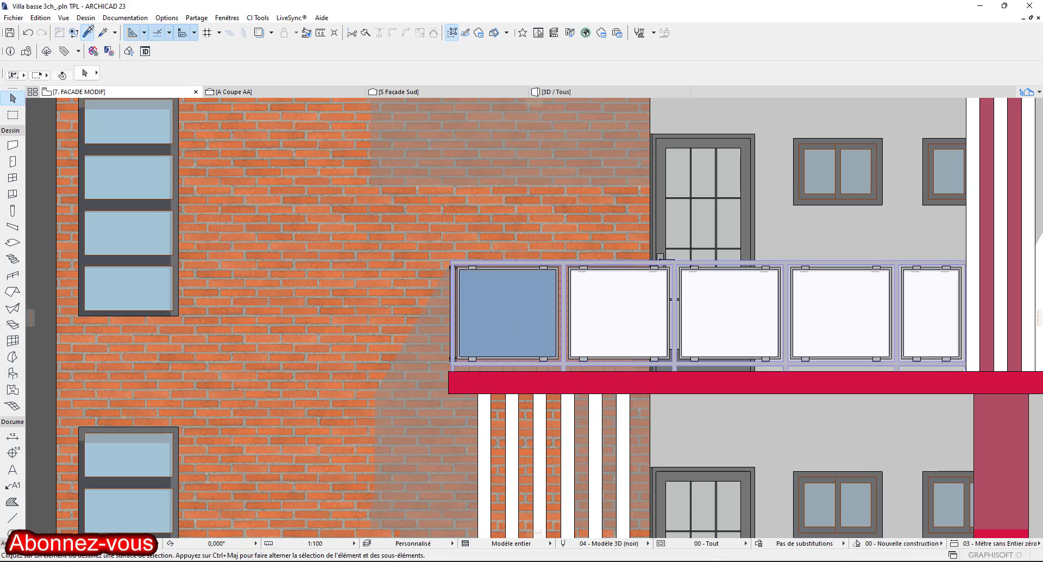
alt+click(481, 304)
scroll(489, 306, down, 3)
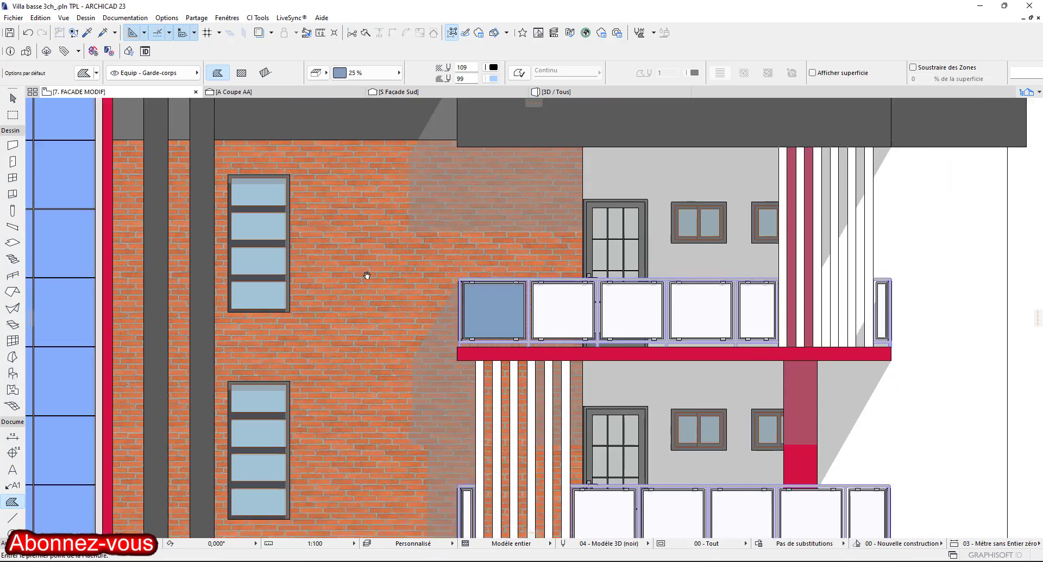
scroll(367, 276, down, 3)
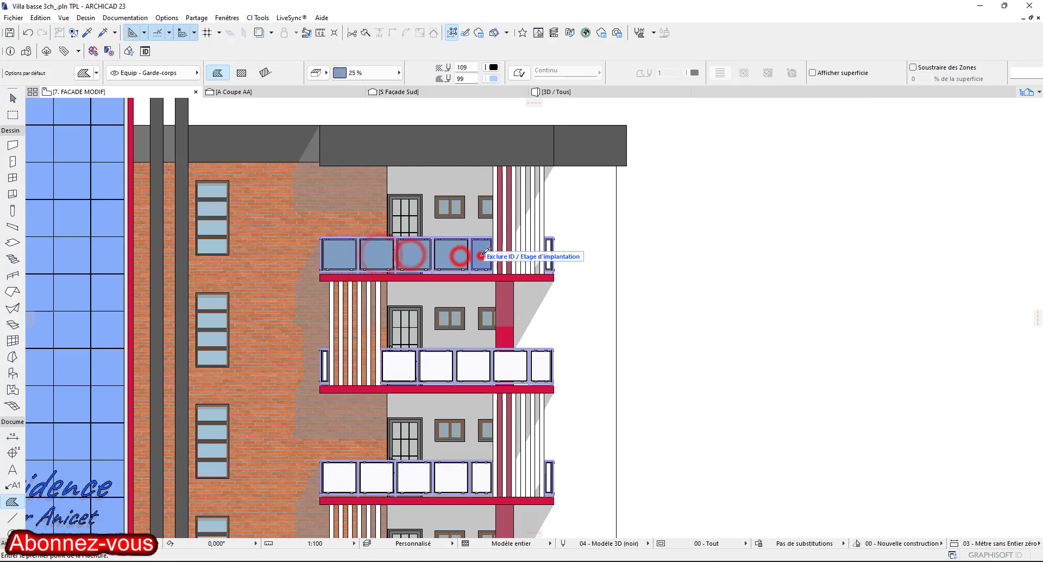
scroll(485, 251, up, 4)
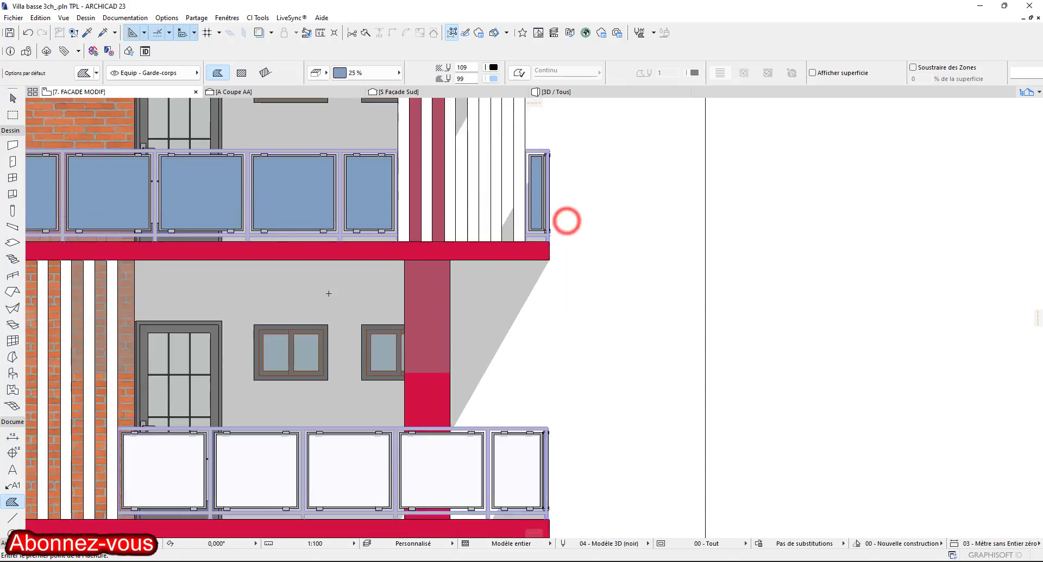
Apply the picked-up 25 % light blue hatch settings to all six guardrail panels of the second balcony from the top.
middle_drag(329, 293, 513, 122)
scroll(514, 121, down, 1)
scroll(212, 260, up, 5)
ctrl+alt+click(244, 259)
scroll(185, 217, down, 3)
ctrl+alt+click(417, 241)
ctrl+alt+click(558, 239)
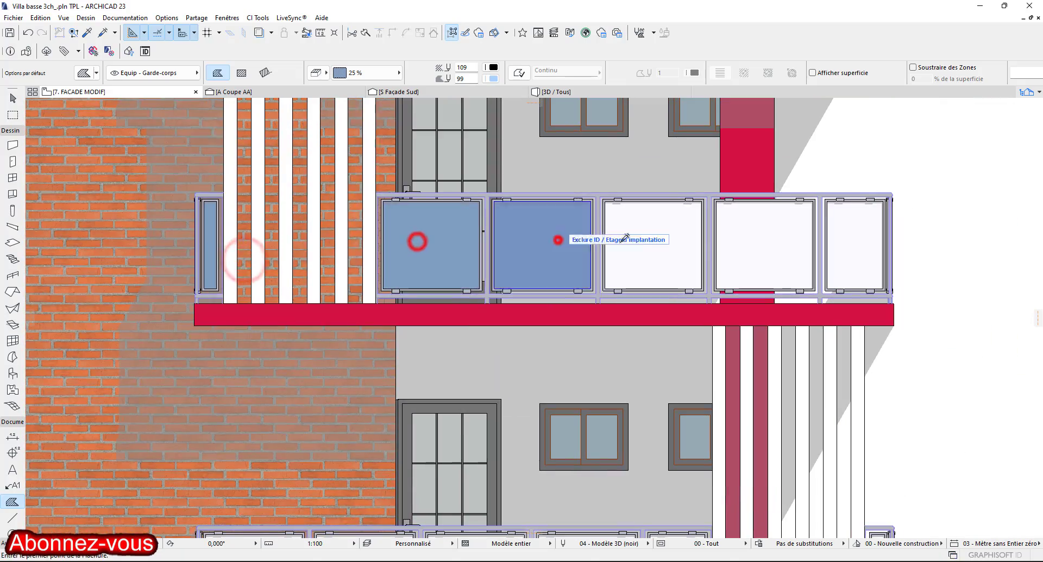
ctrl+alt+click(643, 237)
ctrl+alt+click(766, 237)
ctrl+alt+click(847, 240)
Transfer the tinted hatch settings to the five main panels and the narrow end panel of the third balcony from the top.
scroll(652, 239, down, 2)
scroll(463, 326, up, 3)
ctrl+alt+click(218, 292)
ctrl+alt+click(336, 280)
ctrl+alt+click(482, 290)
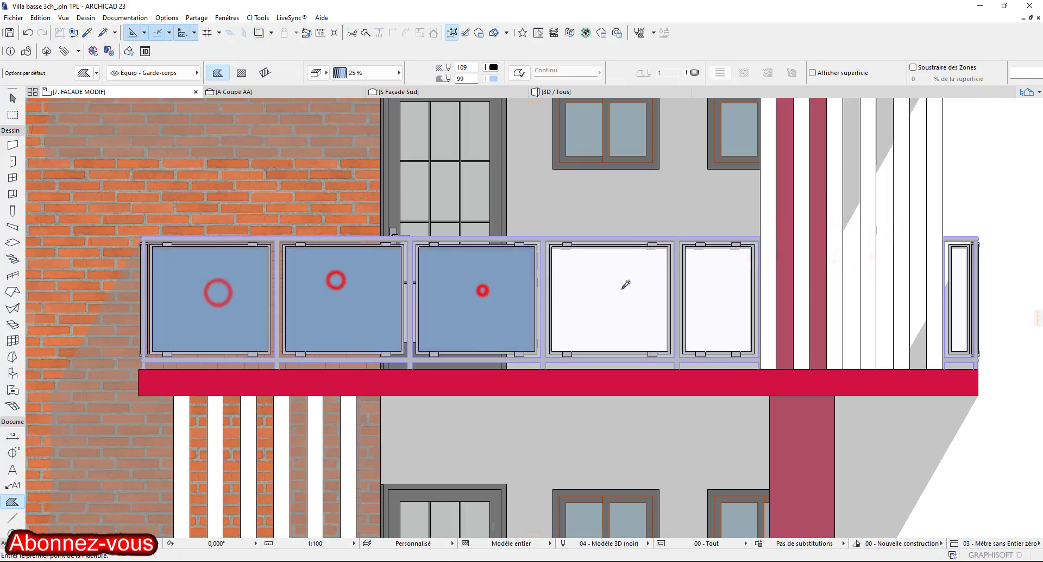
ctrl+alt+click(621, 289)
ctrl+alt+click(714, 282)
scroll(683, 309, down, 2)
scroll(831, 312, up, 4)
ctrl+alt+click(656, 240)
Tint the narrow panel and the five wide panels of the fourth balcony's guardrail with the picked-up hatch settings.
scroll(587, 291, down, 4)
scroll(462, 402, up, 3)
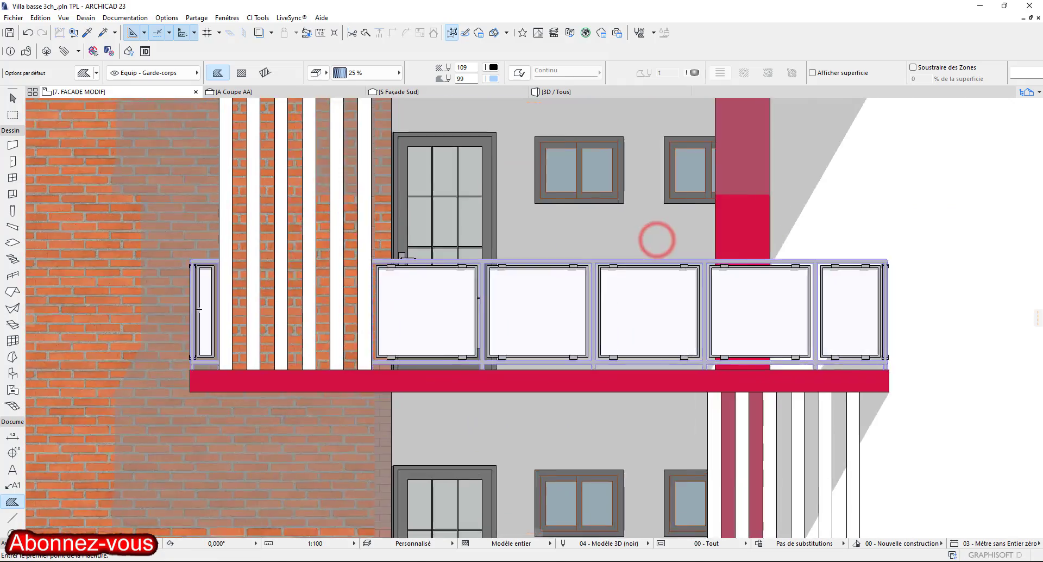
scroll(200, 309, up, 2)
ctrl+alt+click(211, 298)
scroll(211, 298, down, 3)
ctrl+alt+click(504, 259)
ctrl+alt+click(586, 256)
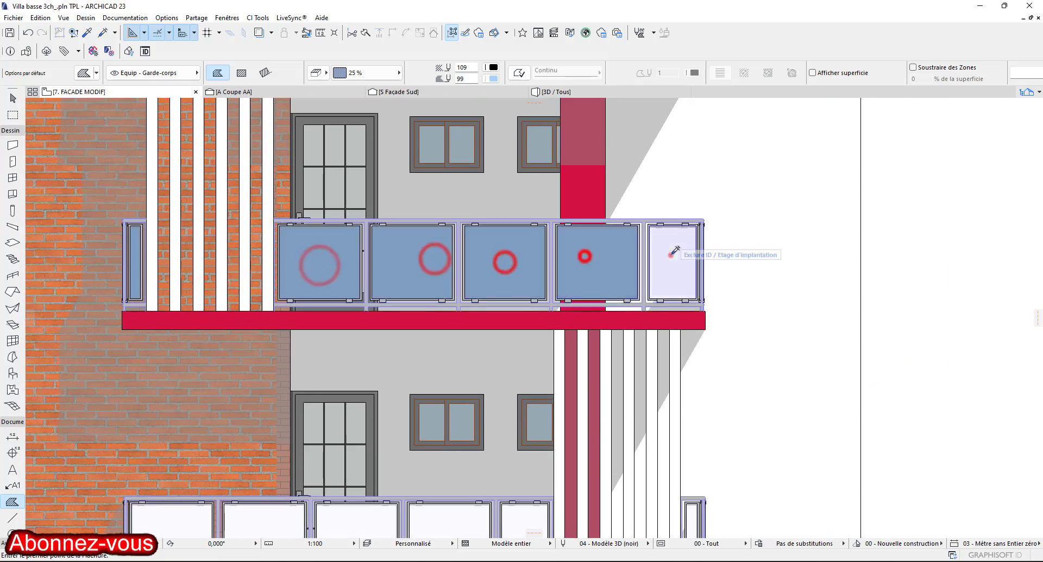
ctrl+alt+click(672, 252)
Apply the same tinted hatch settings to the ground-floor guardrail's five main panels and its narrow end panel.
scroll(672, 251, down, 3)
scroll(413, 293, up, 3)
ctrl+alt+click(354, 307)
ctrl+alt+click(452, 295)
ctrl+alt+click(611, 295)
ctrl+alt+click(724, 293)
ctrl+alt+click(846, 285)
scroll(805, 321, down, 2)
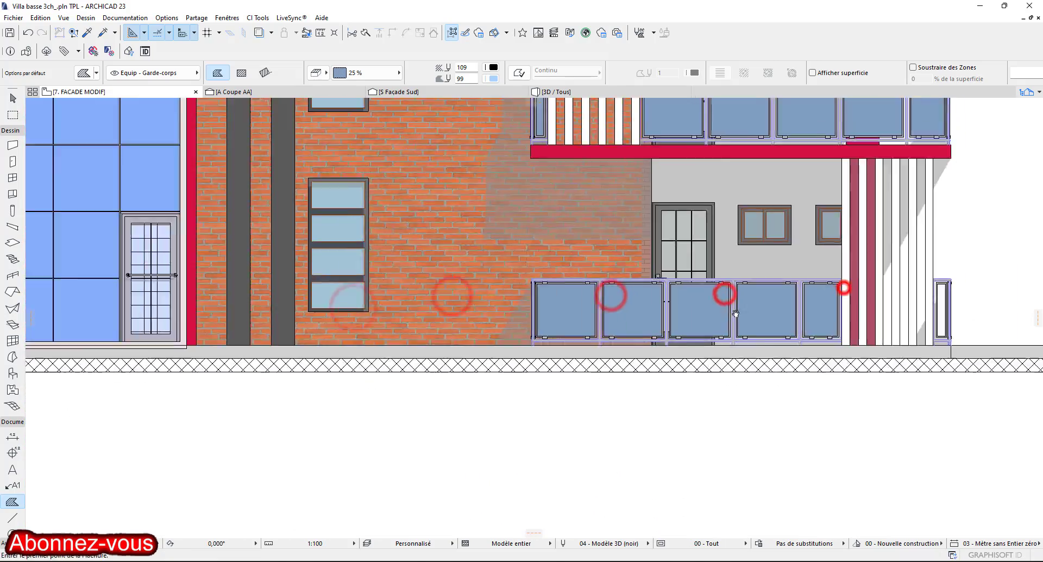
scroll(798, 297, up, 3)
middle_drag(735, 310, 645, 345)
ctrl+alt+click(809, 303)
Apply the tinted hatch settings to the two upper glass panes of the ground-floor door in the blue glazed facade.
scroll(786, 325, down, 4)
scroll(356, 306, up, 5)
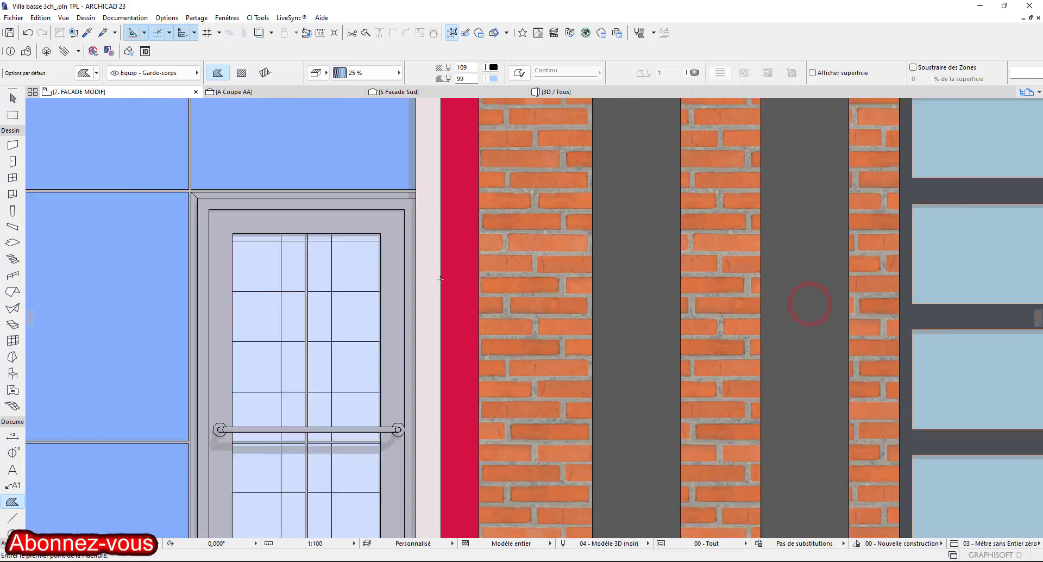
ctrl+alt+click(201, 265)
ctrl+alt+click(322, 270)
scroll(303, 337, down, 2)
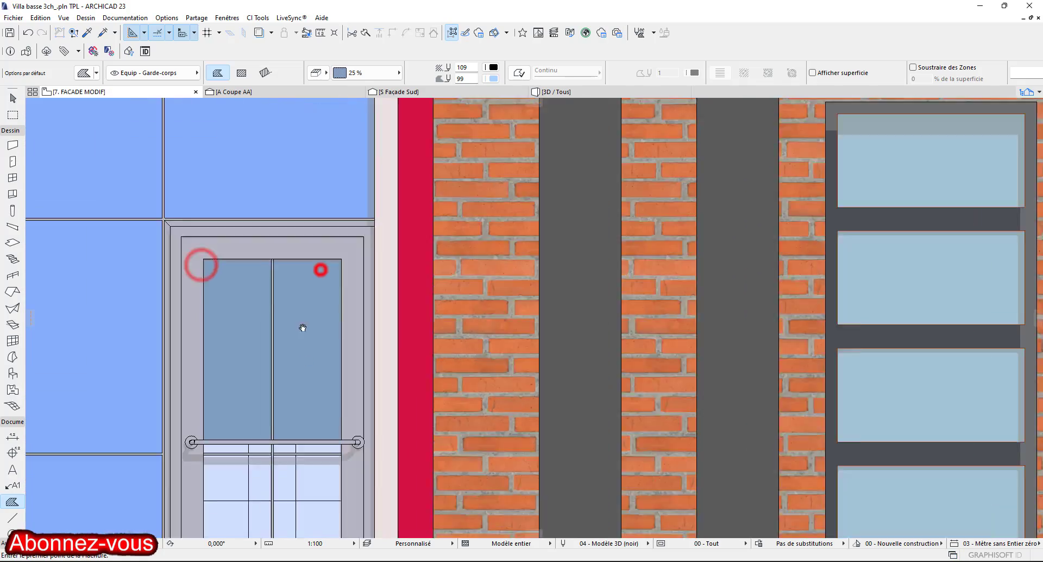
Apply the 25 % blue glass hatch settings to the lower panes of the entrance door.
middle_drag(302, 326, 296, 196)
scroll(296, 196, down, 1)
ctrl+alt+click(233, 336)
ctrl+alt+click(298, 346)
scroll(296, 297, up, 6)
ctrl+alt+click(141, 328)
scroll(329, 327, down, 5)
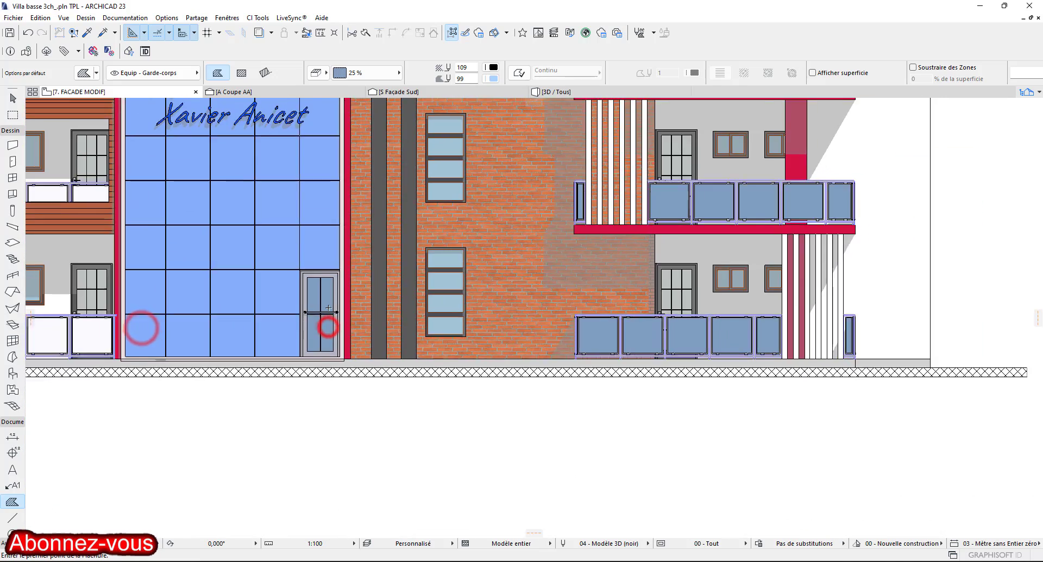
Apply the 25 % blue hatch settings to the ground-floor and first-floor railing panels beside the curtain wall's wood-clad balcony.
middle_drag(125, 344, 478, 371)
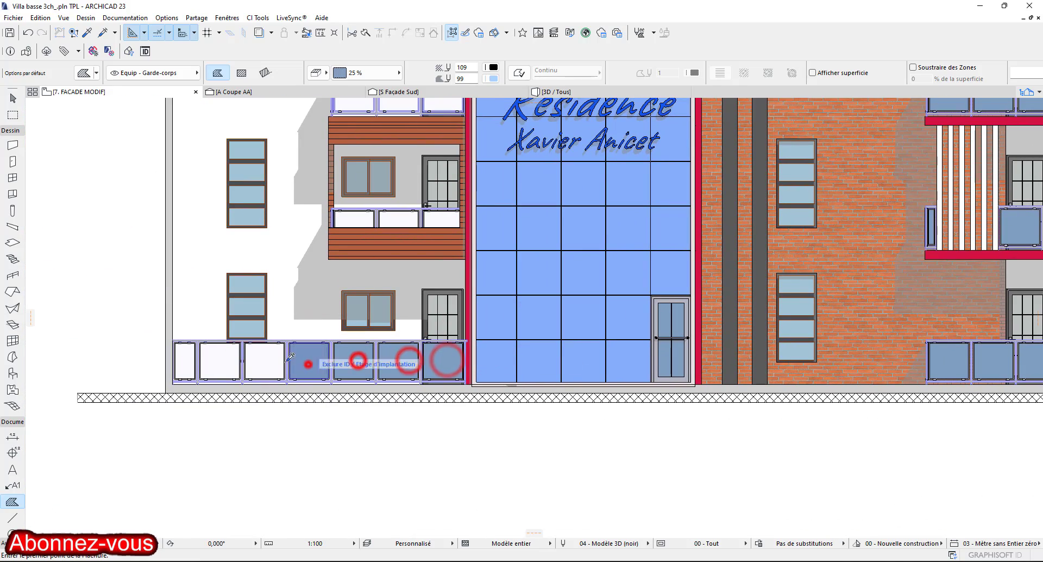
ctrl+alt+click(367, 218)
middle_drag(366, 216, 328, 314)
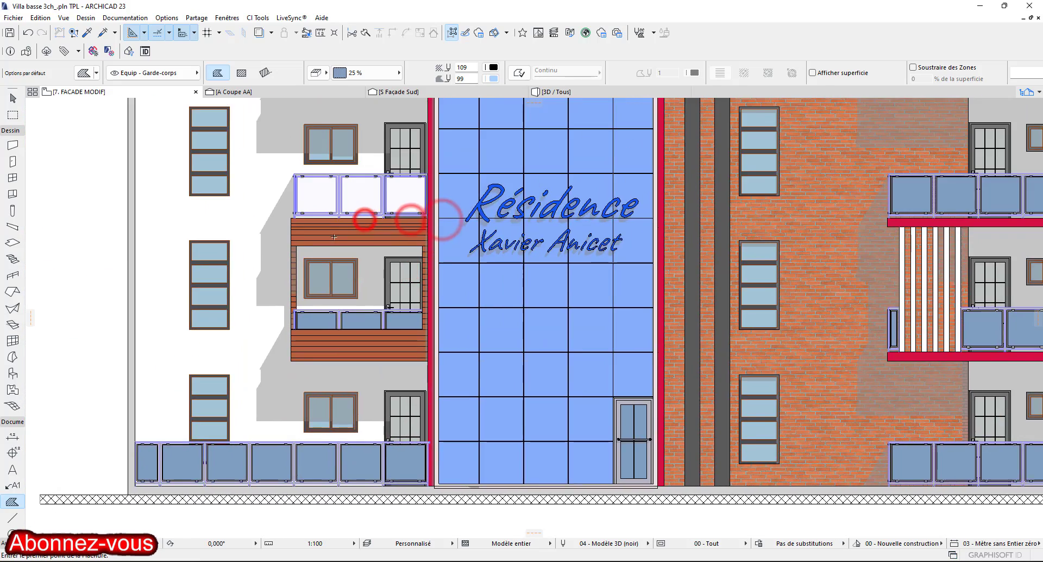
Apply the 25 % blue hatch settings to the three railing panels of the second-floor balcony beside the curtain wall.
scroll(324, 195, up, 3)
ctrl+alt+click(270, 276)
ctrl+alt+click(341, 274)
ctrl+alt+click(407, 278)
scroll(407, 278, down, 4)
Apply the 25 % blue hatch settings to the three railing panels of the third-floor wood-clad balcony.
middle_drag(349, 168, 308, 254)
scroll(308, 254, up, 2)
ctrl+alt+click(298, 242)
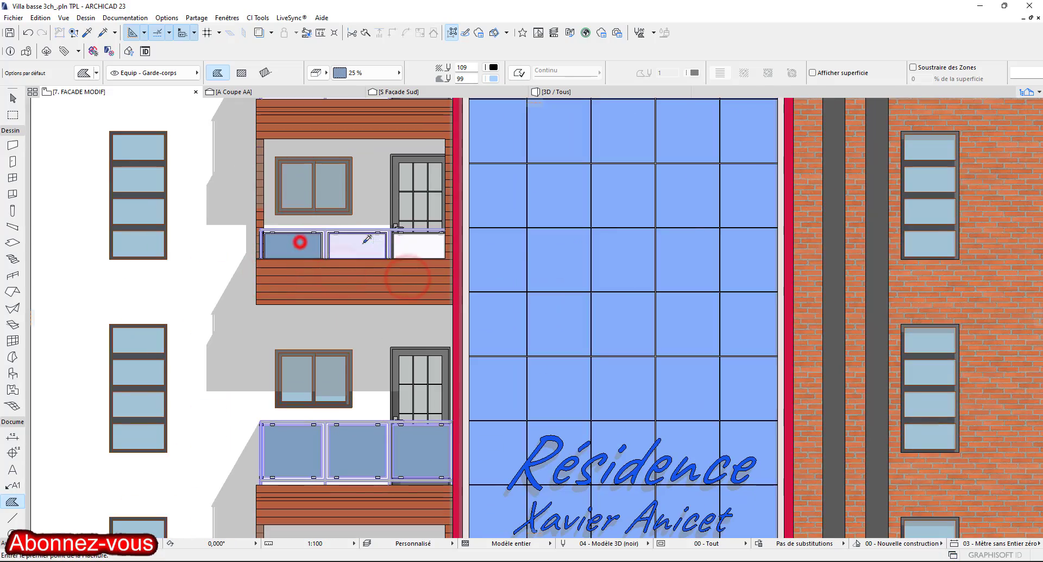
ctrl+alt+click(360, 243)
ctrl+alt+click(416, 243)
Apply the 25 % blue hatch settings to the three railing panels of the top-floor balcony, and leave the hatch tool.
scroll(348, 239, up, 2)
scroll(510, 319, down, 2)
scroll(509, 320, down, 1)
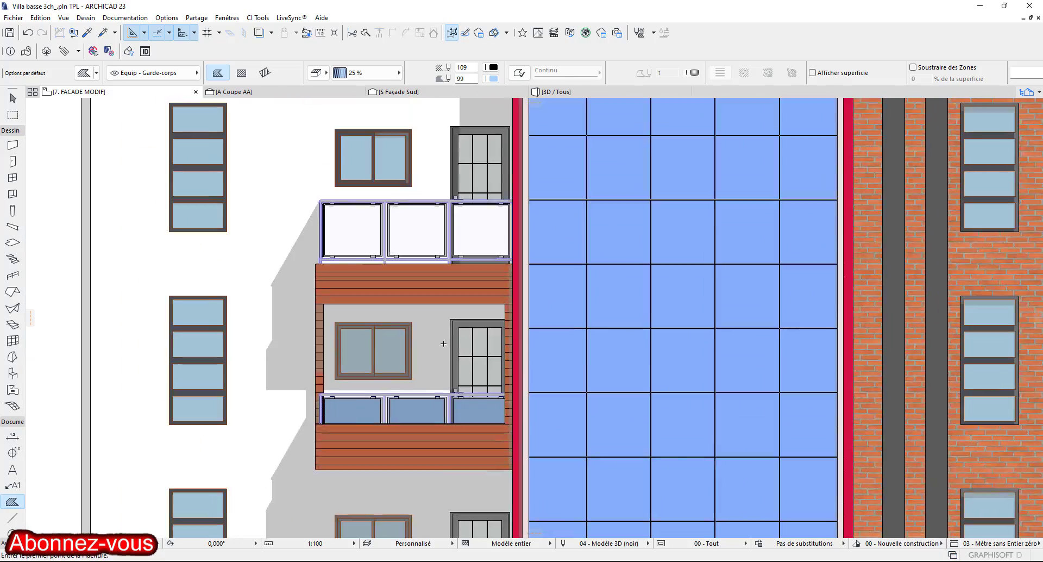
middle_drag(509, 319, 359, 348)
ctrl+alt+click(348, 329)
ctrl+alt+click(413, 333)
ctrl+alt+click(486, 331)
scroll(488, 247, down, 4)
scroll(570, 265, up, 3)
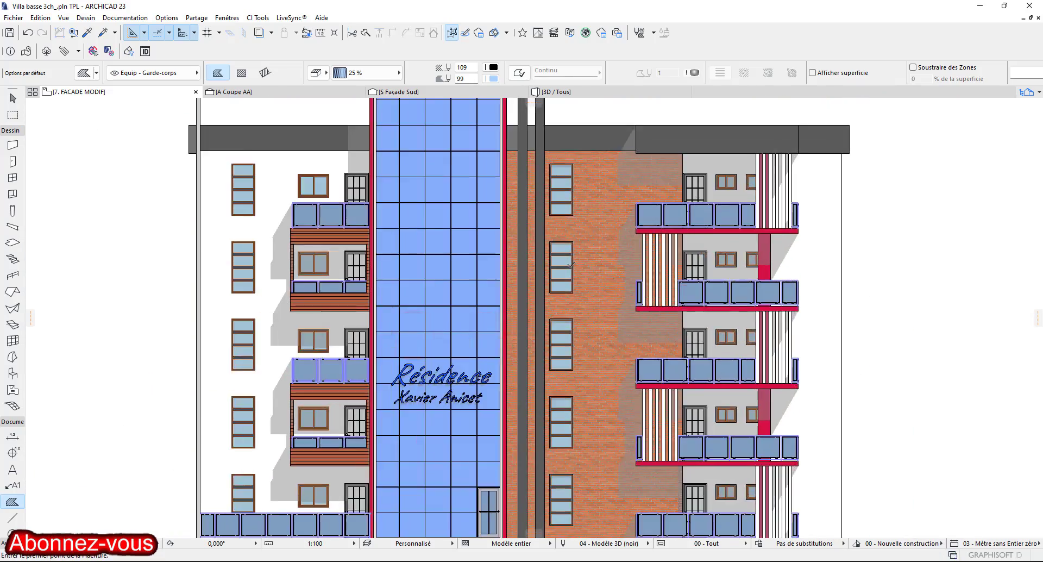
key(Escape)
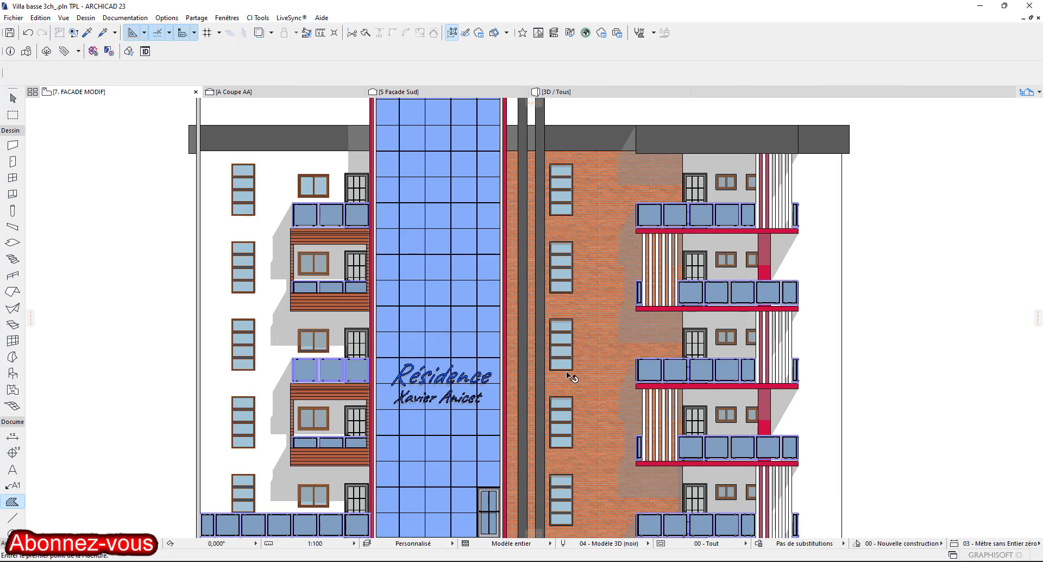
Delete the shadow hatches on the brick wall around the second-floor and third-floor balconies.
scroll(645, 331, up, 2)
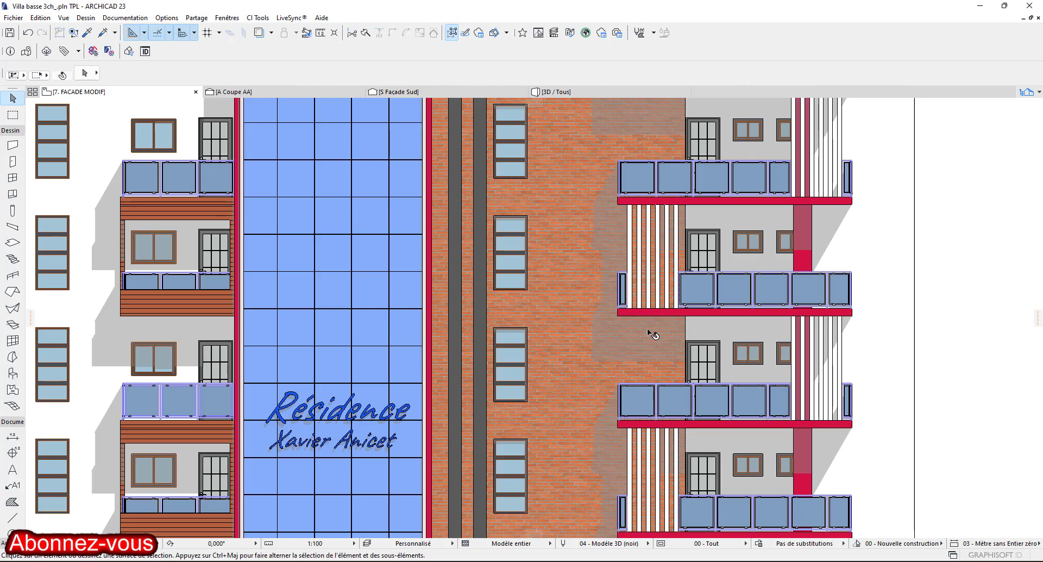
click(652, 334)
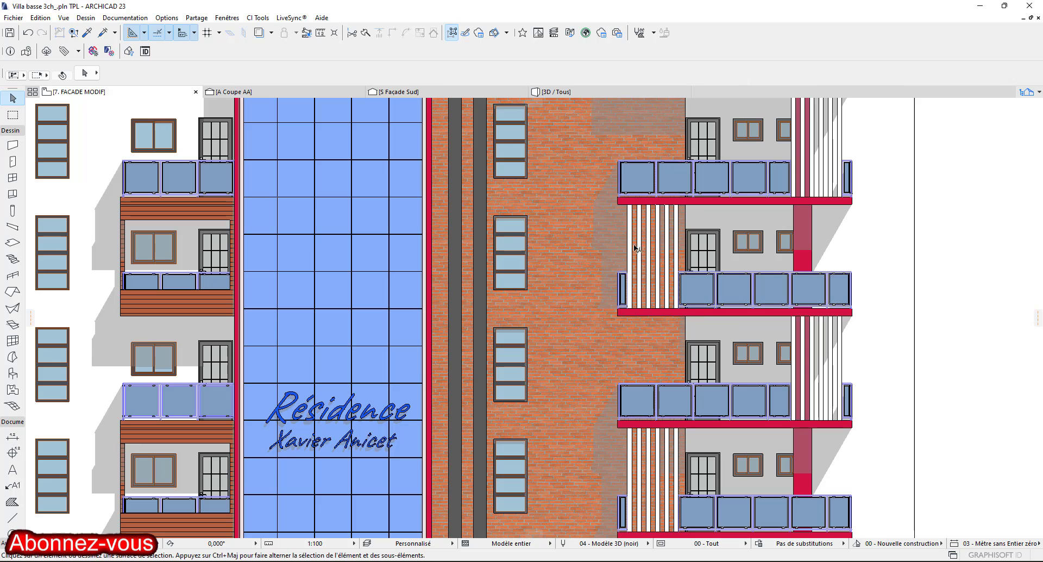
scroll(608, 326, down, 2)
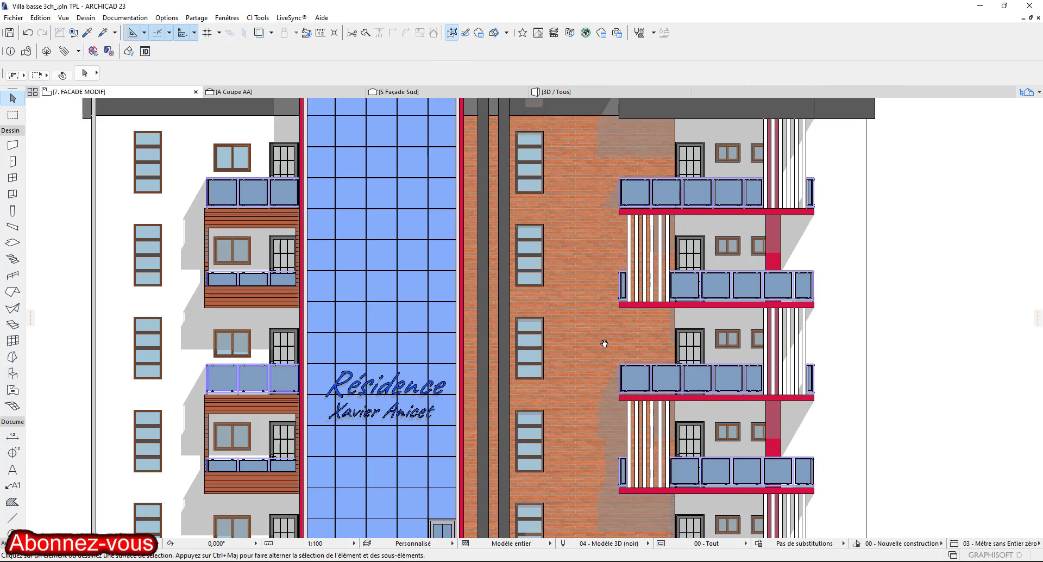
scroll(588, 239, up, 2)
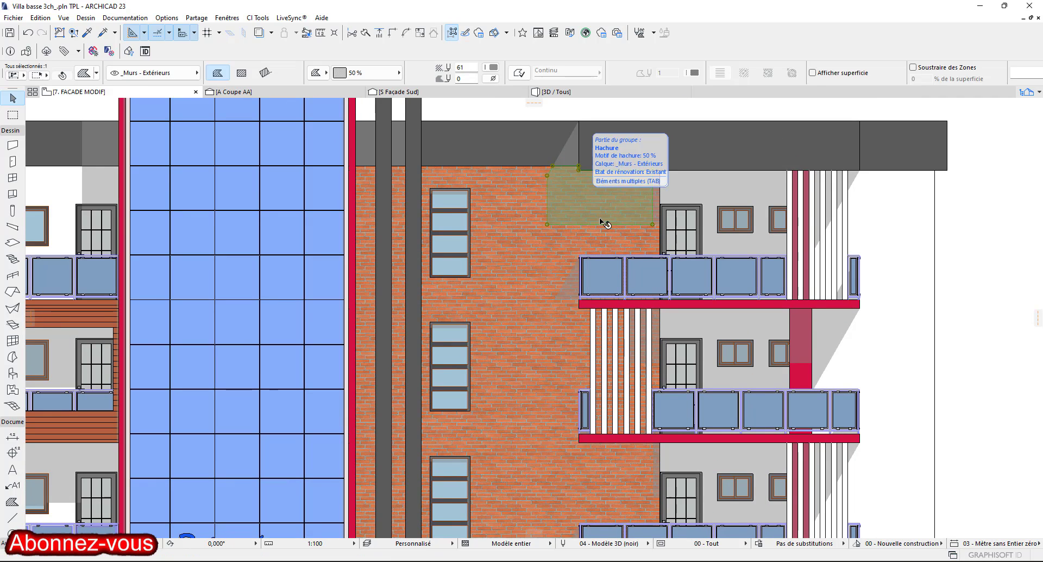
Delete the remaining shadow hatches on the roof fascia and the top-floor brick wall beside the balcony.
click(579, 158)
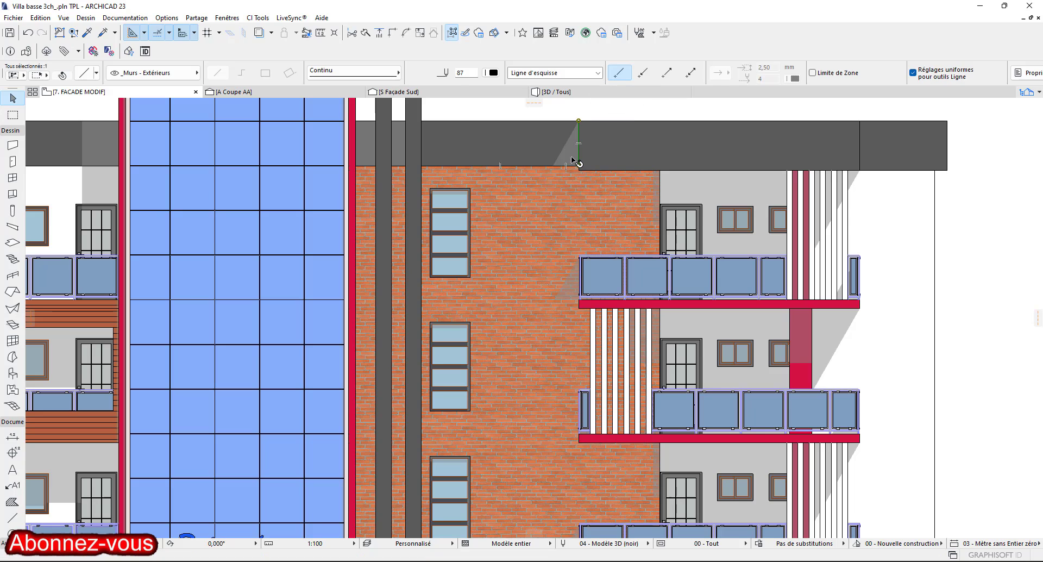
key(Escape)
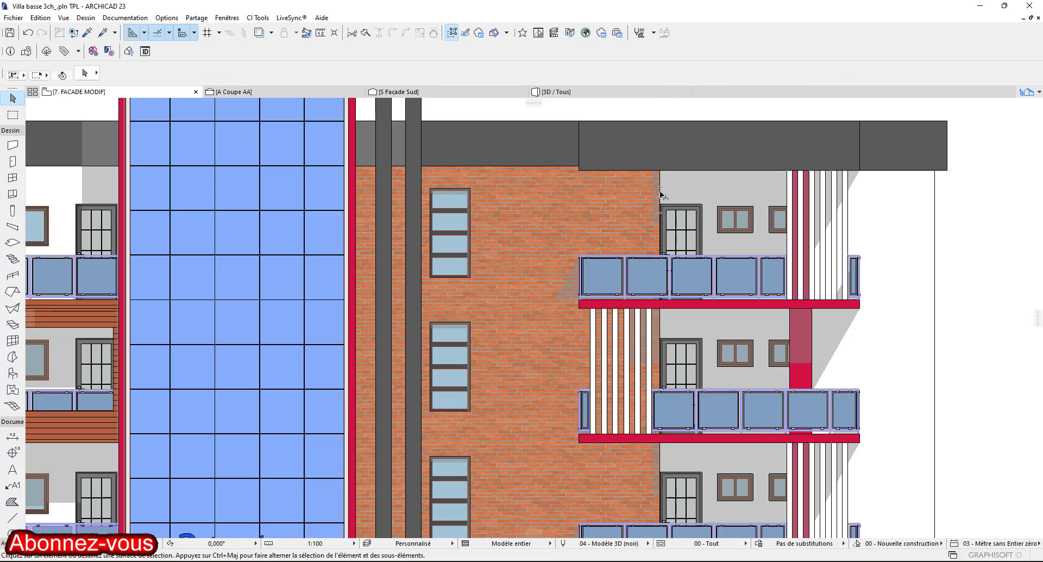
click(659, 193)
key(Delete)
scroll(615, 376, down, 2)
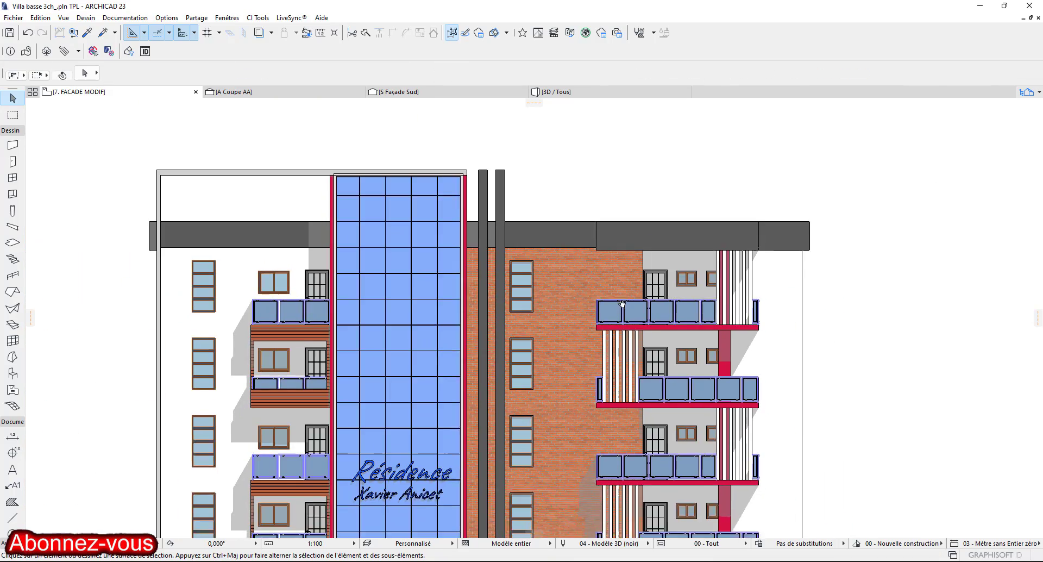
Delete the shadow hatches on the brick wall beside the second-floor railing and first-floor slats.
scroll(618, 299, up, 3)
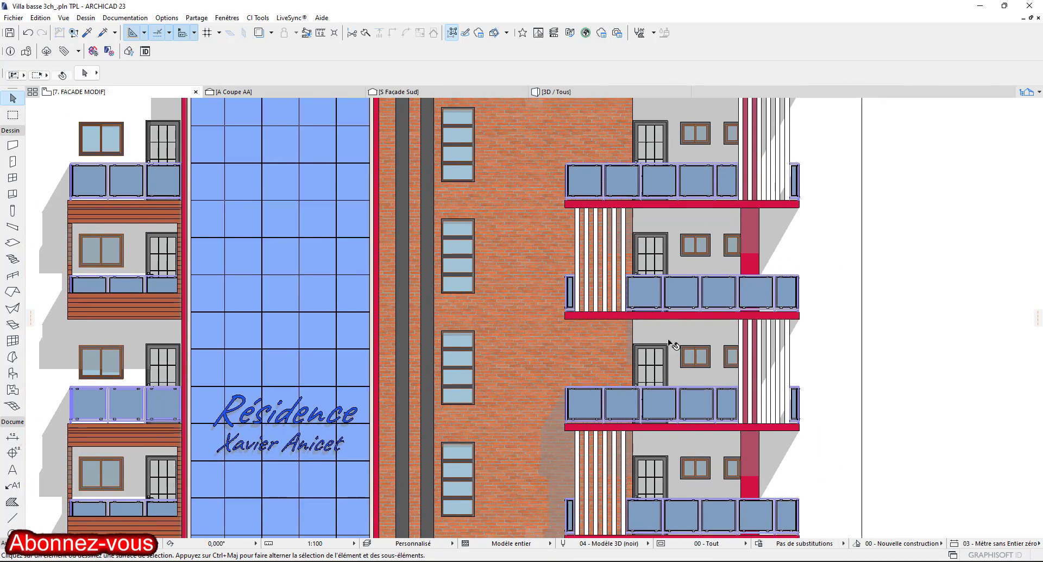
scroll(671, 343, down, 2)
scroll(567, 346, up, 1)
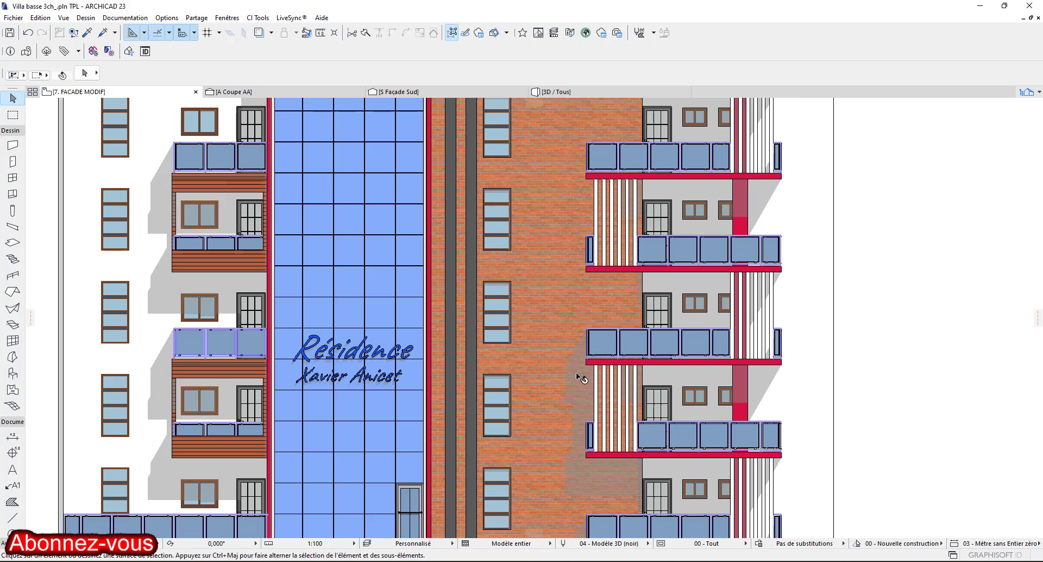
click(589, 383)
key(Escape)
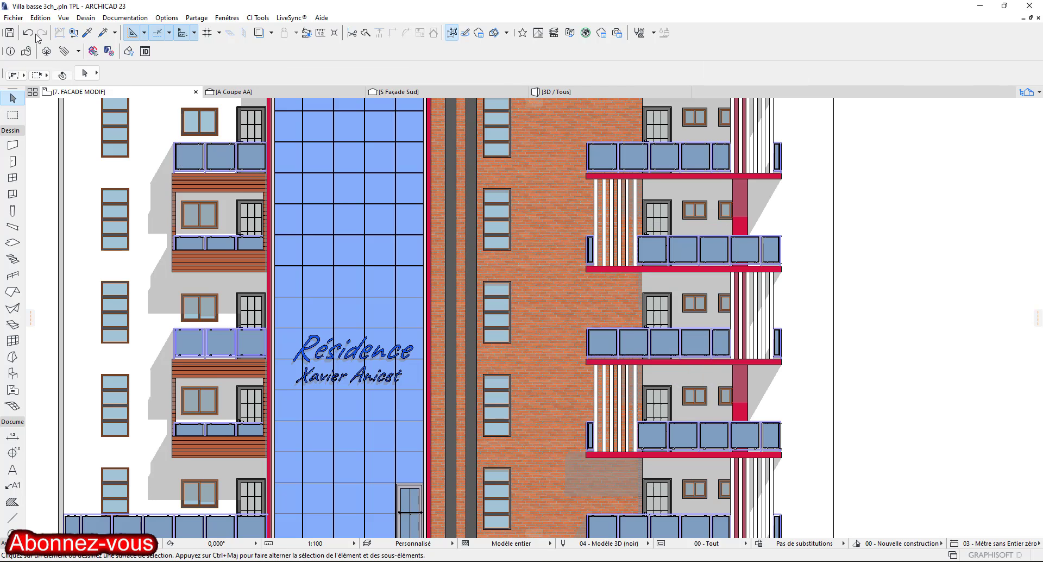
Undo the last deletion and remove the narrow shadow strip on the brick beside the second-floor balcony door.
key(ctrl+z)
scroll(624, 319, up, 4)
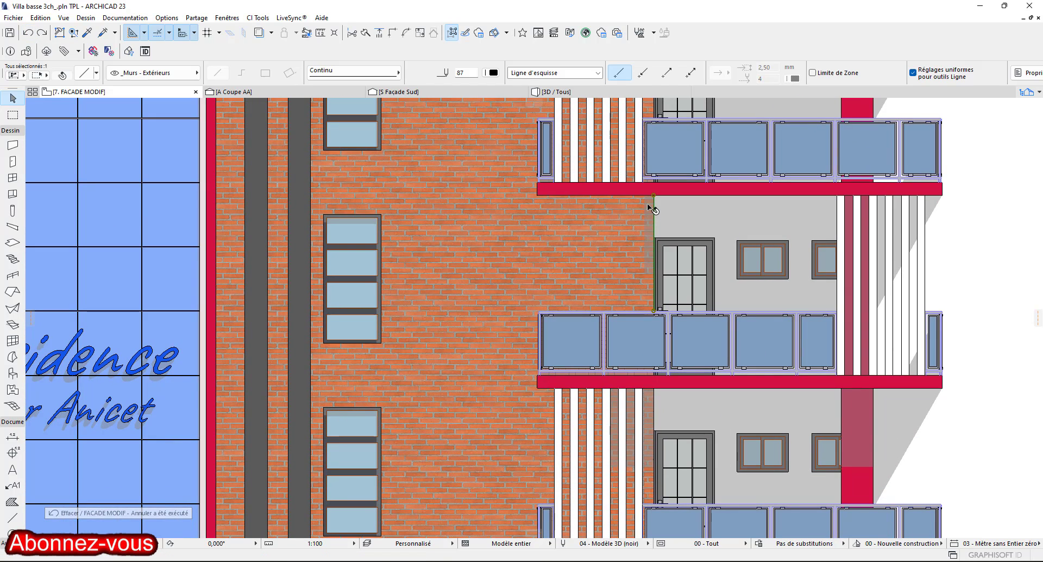
click(650, 211)
key(Delete)
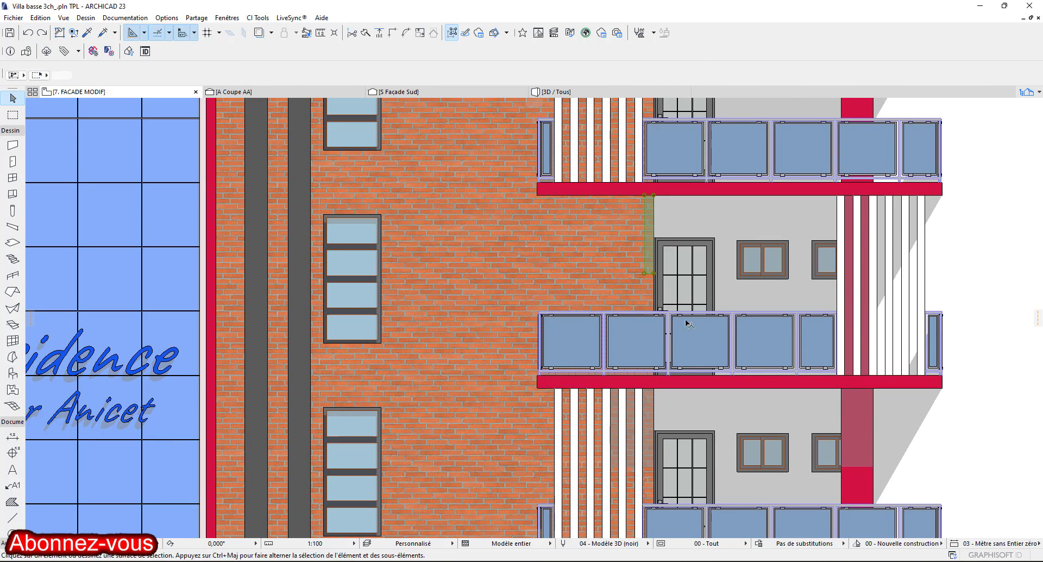
Delete the large shadow hatch on the brick wall beneath the first-floor balcony slab.
scroll(648, 326, down, 3)
middle_drag(619, 432, 554, 253)
scroll(549, 327, up, 1)
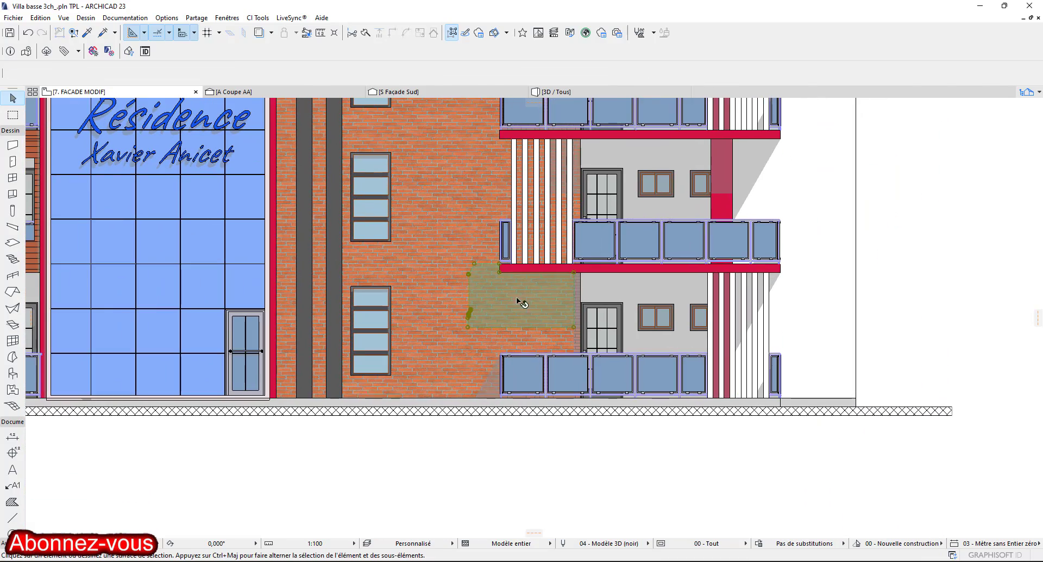
key(Delete)
Delete the narrow shadow strip beside the ground-floor balcony door and the triangular shadow next to the ground-floor railing.
scroll(581, 319, up, 4)
click(575, 275)
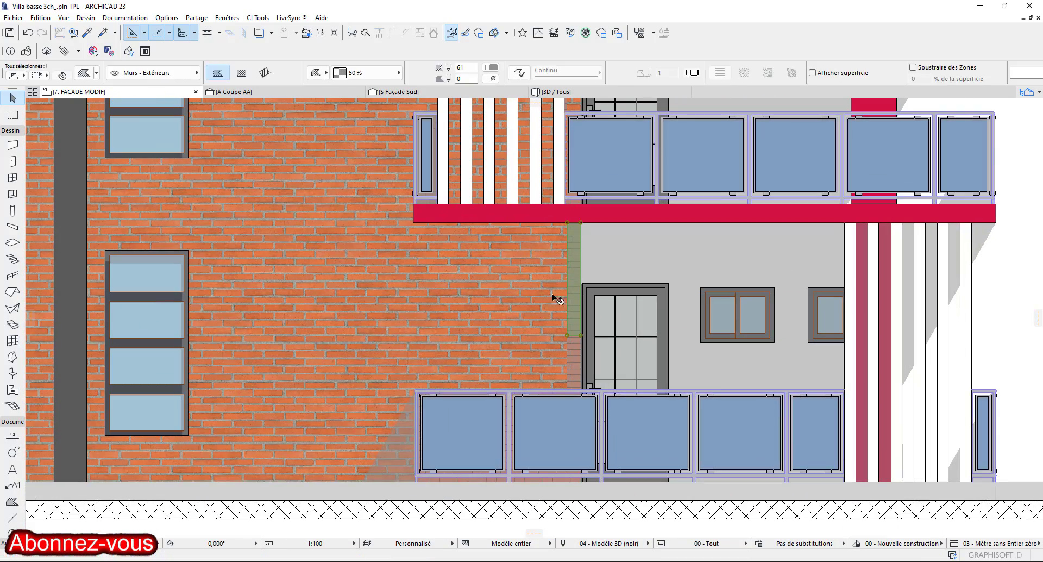
key(Delete)
scroll(530, 395, down, 3)
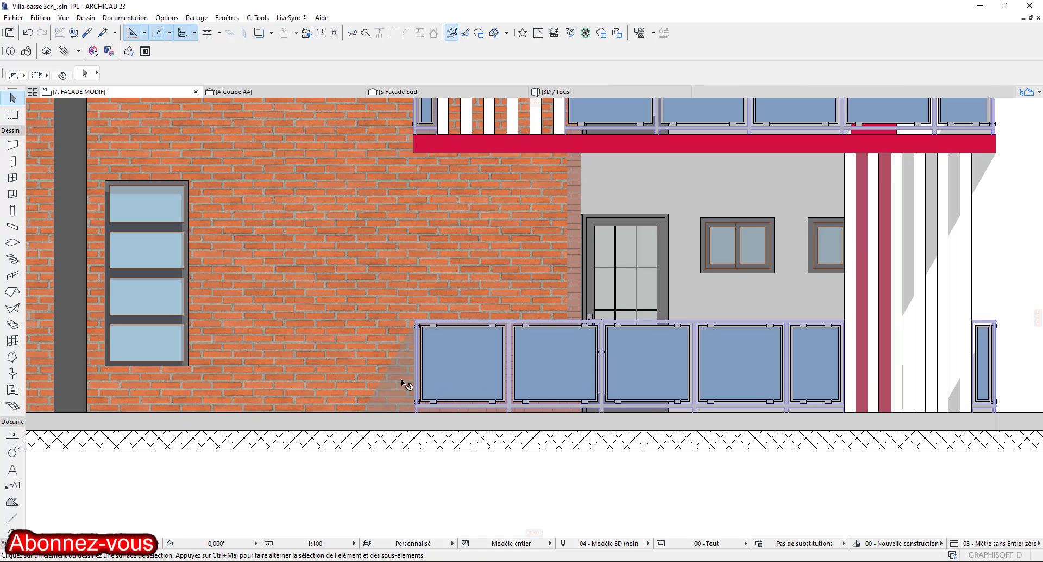
key(Delete)
scroll(419, 332, down, 6)
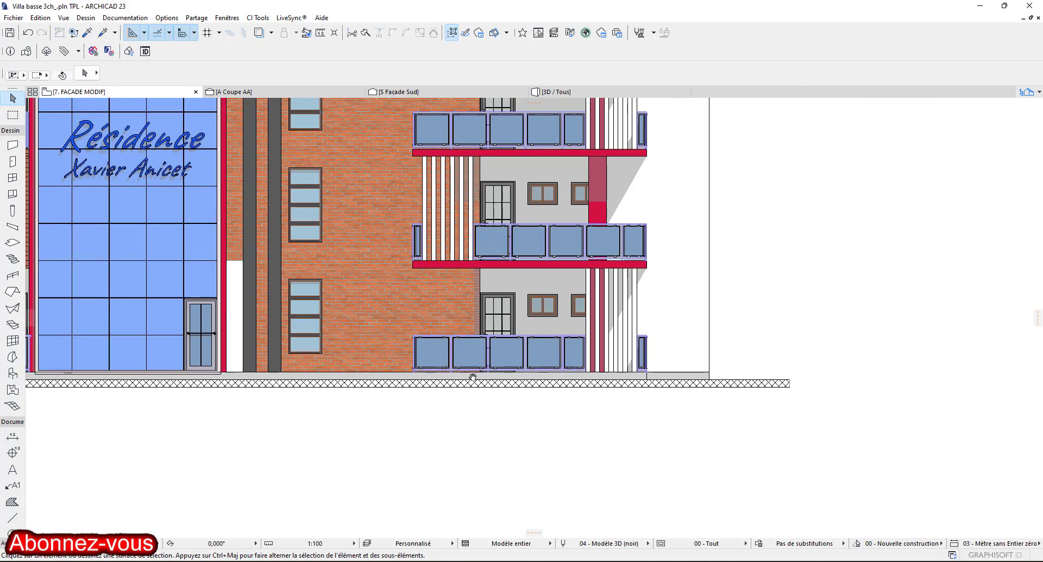
Delete the shadow hatches covering the brick between the white slats and beside the door of the first-floor balcony.
scroll(361, 356, up, 12)
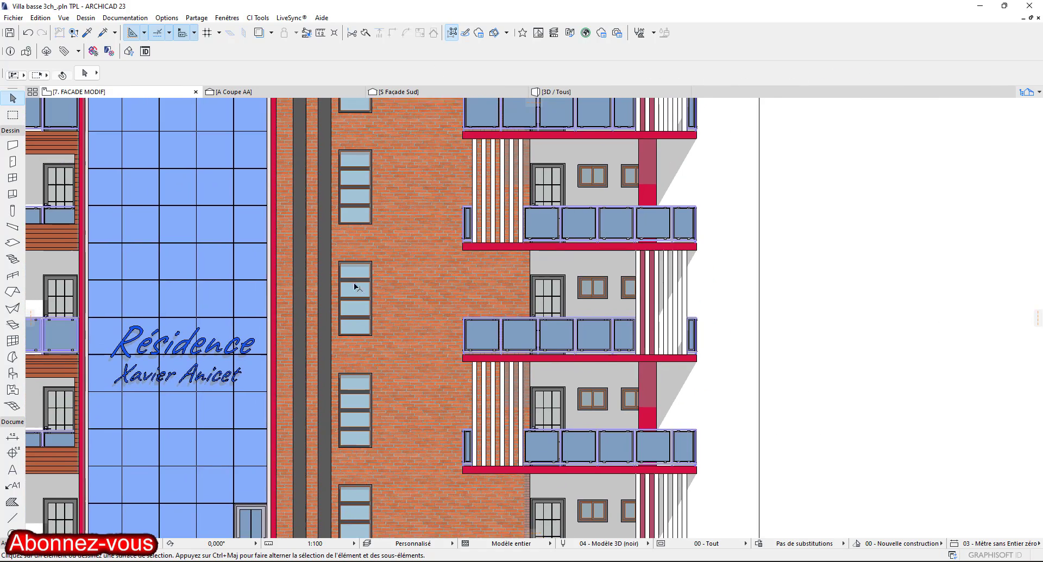
scroll(341, 380, down, 5)
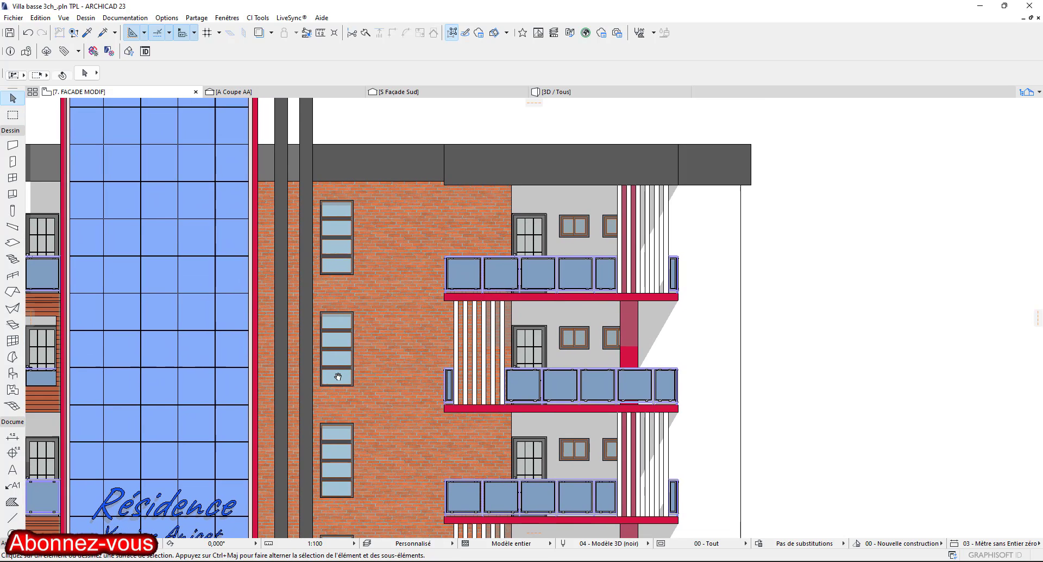
scroll(443, 394, down, 5)
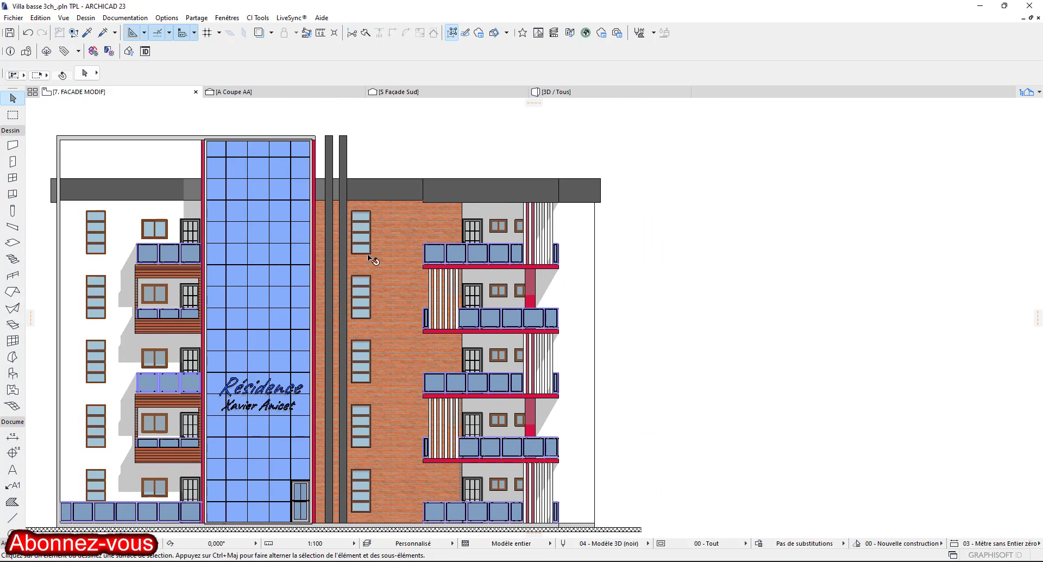
scroll(181, 168, up, 1)
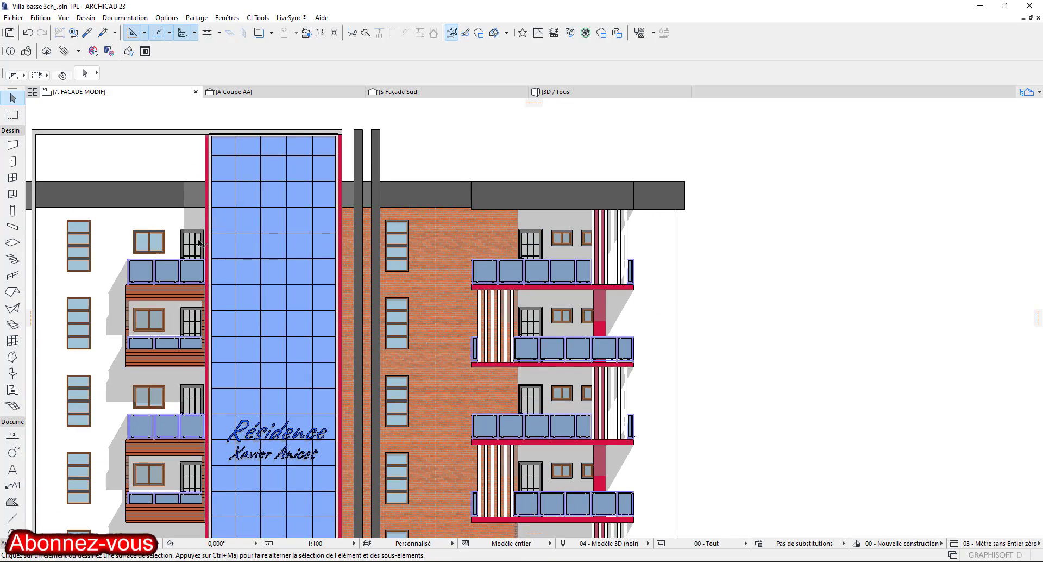
scroll(402, 387, up, 5)
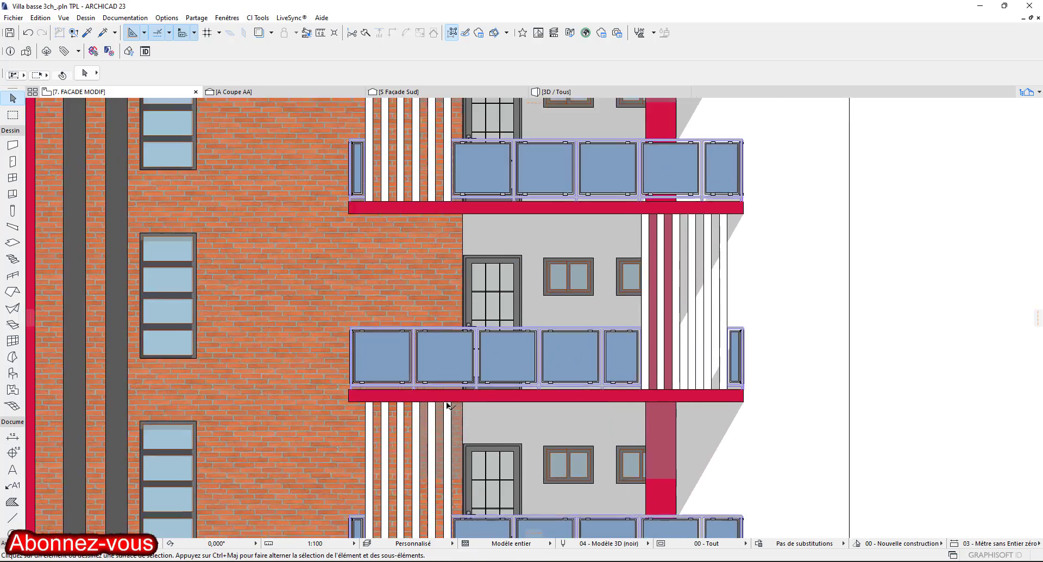
scroll(449, 405, up, 3)
click(389, 301)
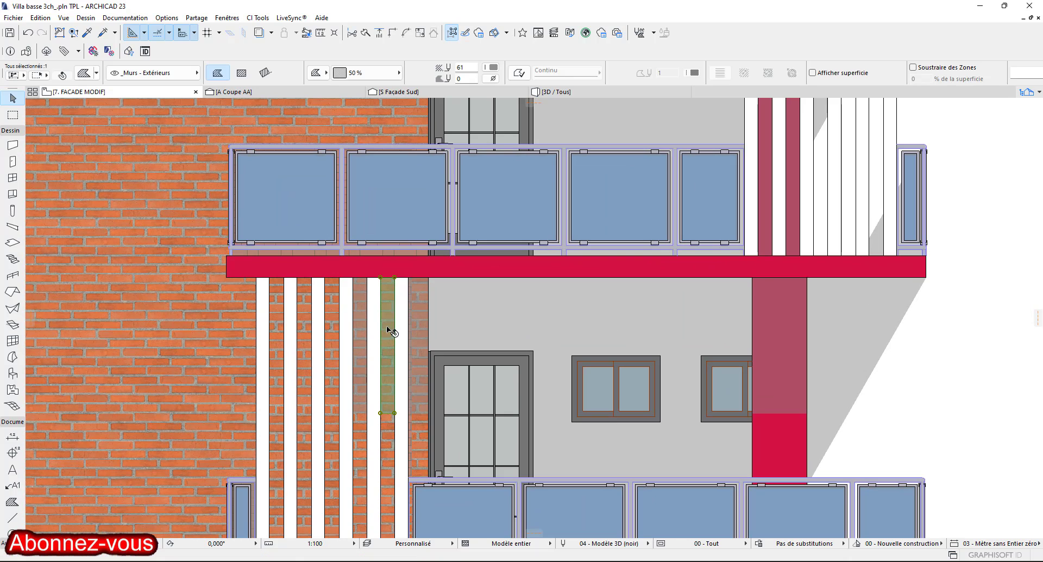
key(Escape)
click(366, 318)
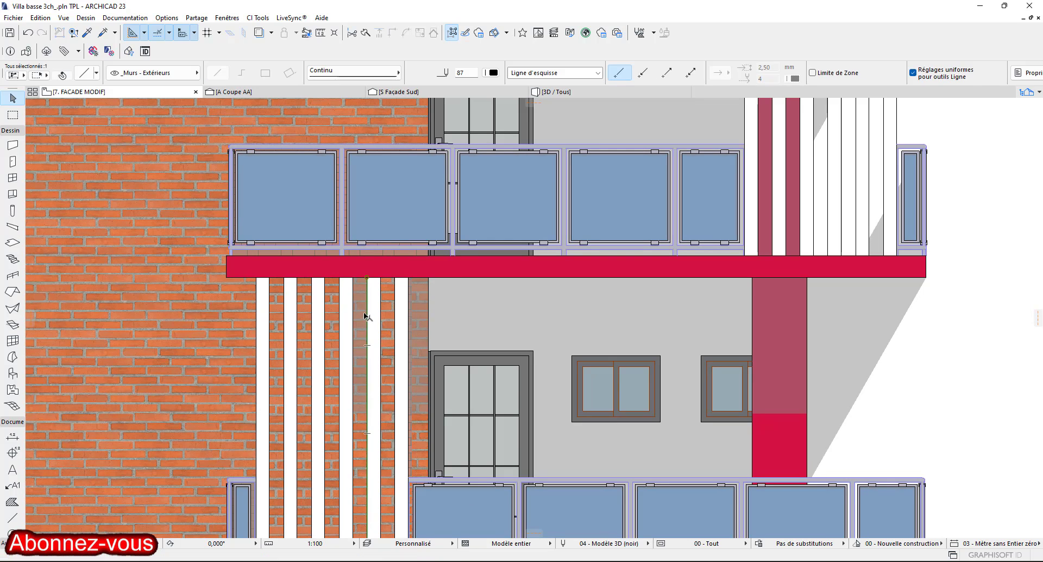
click(359, 303)
key(Delete)
click(419, 316)
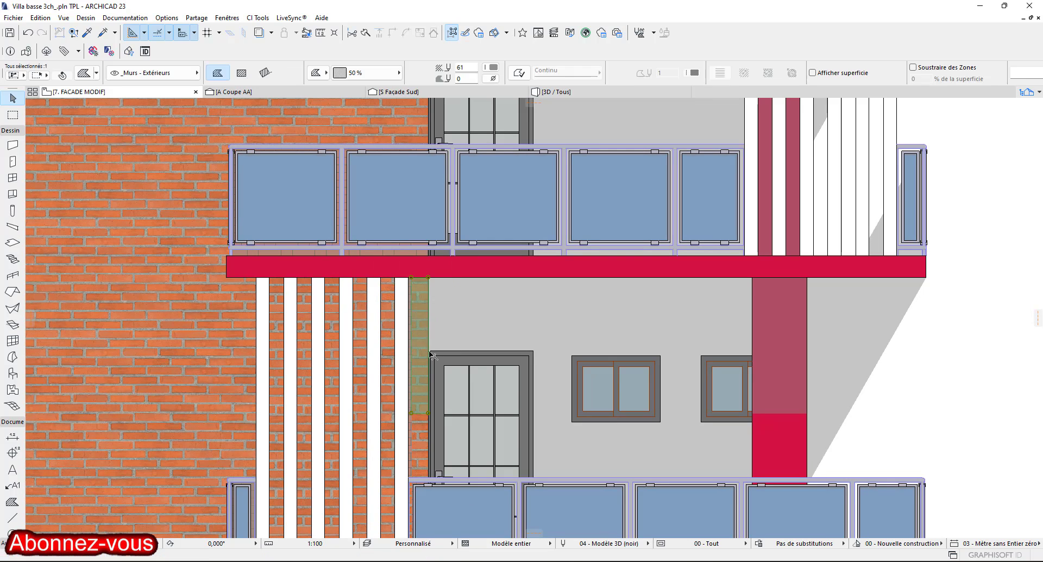
key(Delete)
Delete the thin shadow strip along the first-floor slat nearest the balcony door.
scroll(424, 373, down, 1)
scroll(426, 376, down, 3)
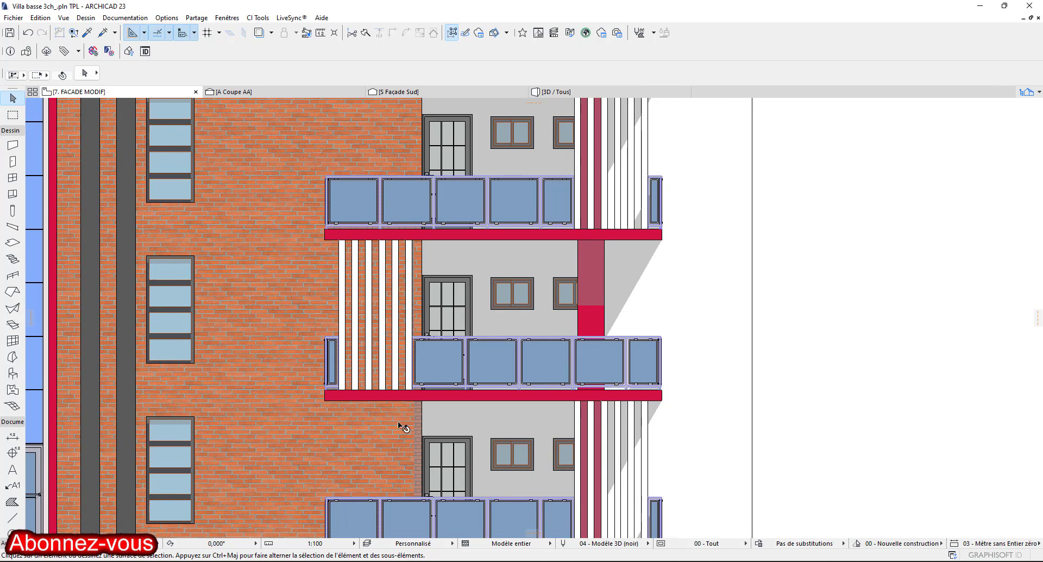
scroll(416, 265, up, 3)
click(406, 304)
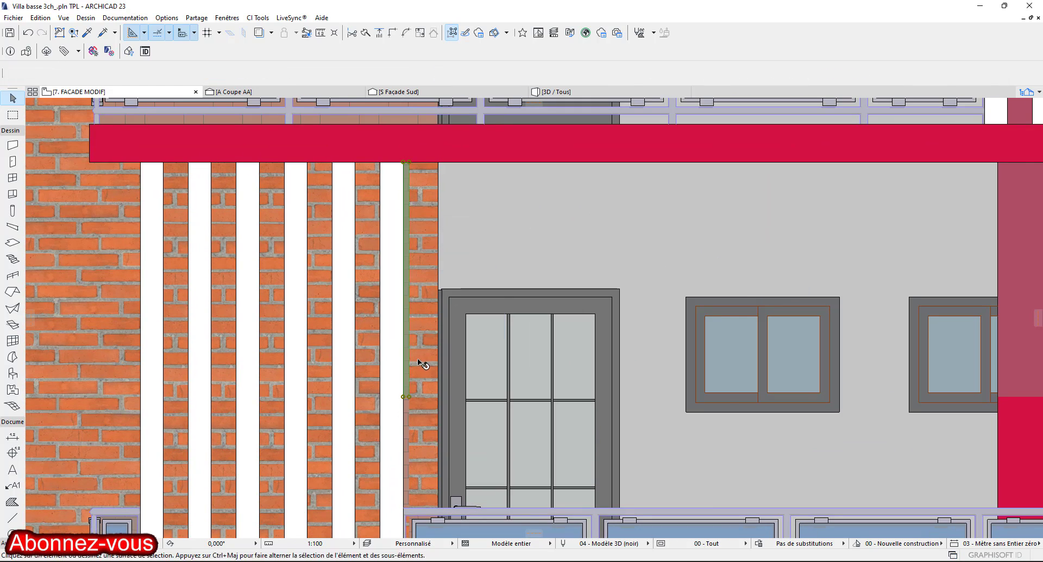
key(Escape)
Delete the small hatch patch between the first-floor railing and the red slab, below the brick edge.
scroll(422, 361, down, 3)
scroll(353, 342, up, 5)
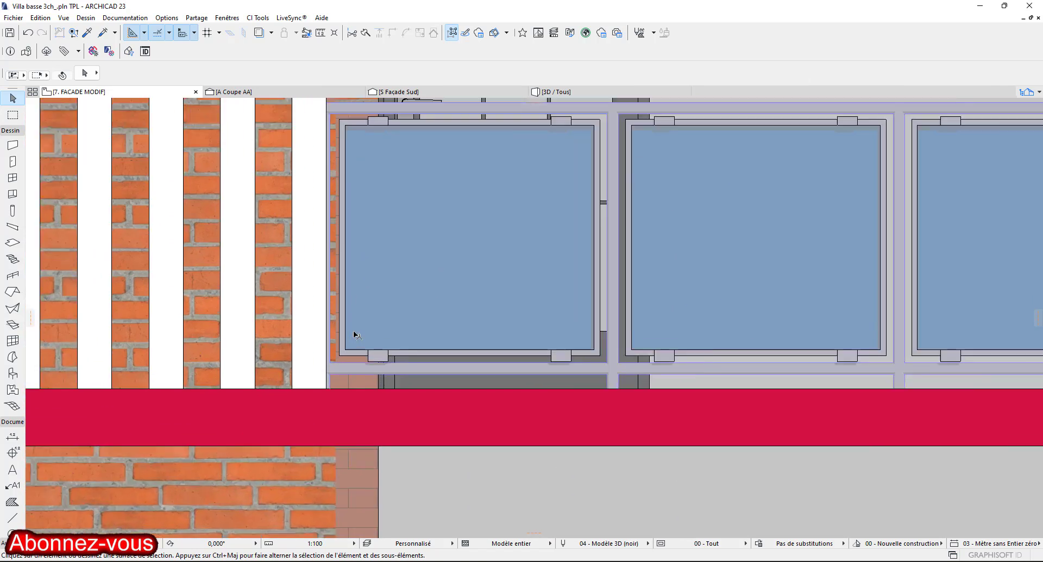
click(369, 402)
key(Delete)
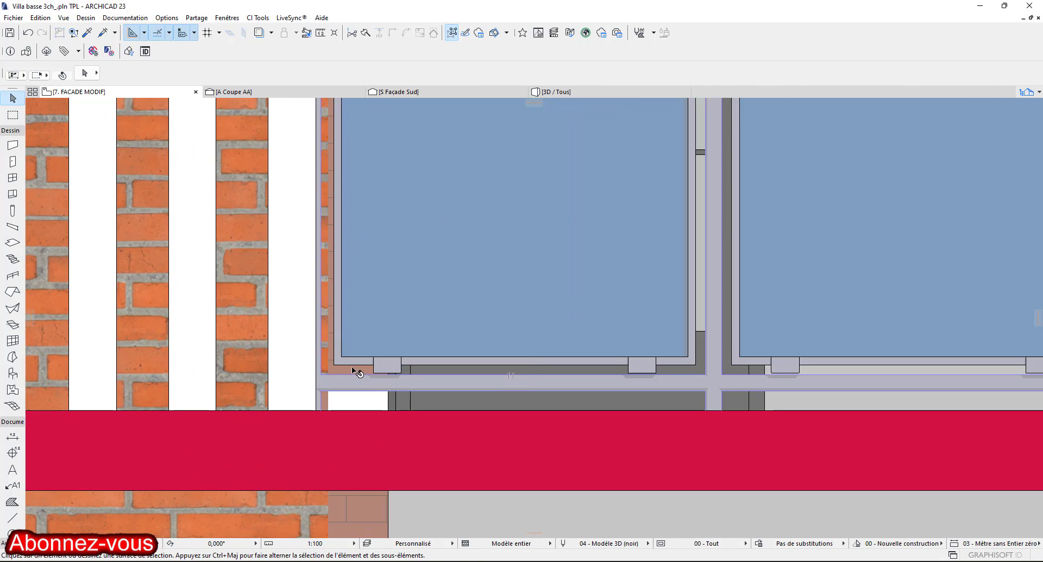
Undo the deletion of the hatch patches below and behind the first-floor railing next to the balcony door.
click(29, 34)
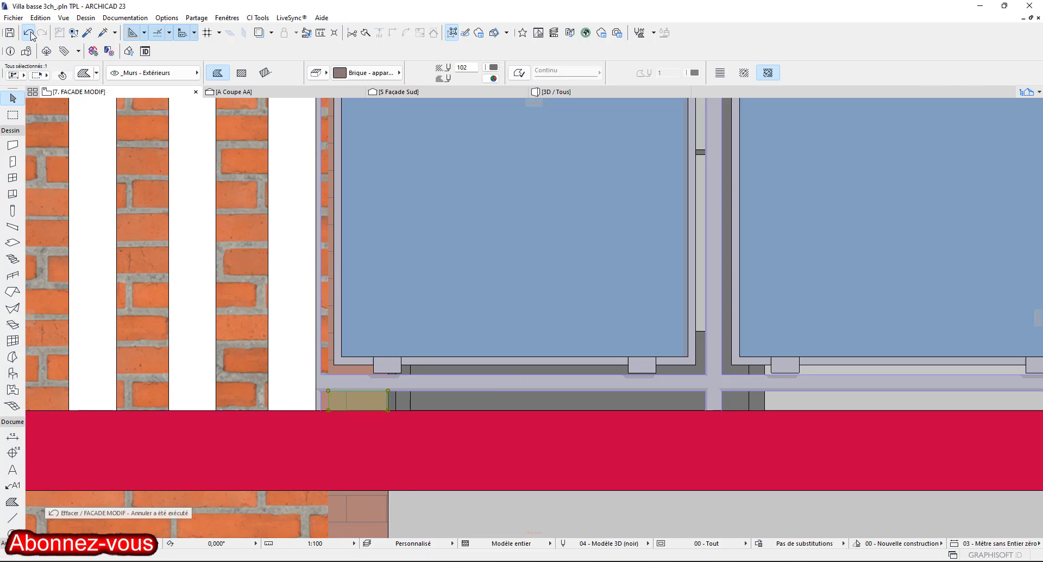
scroll(353, 403, up, 3)
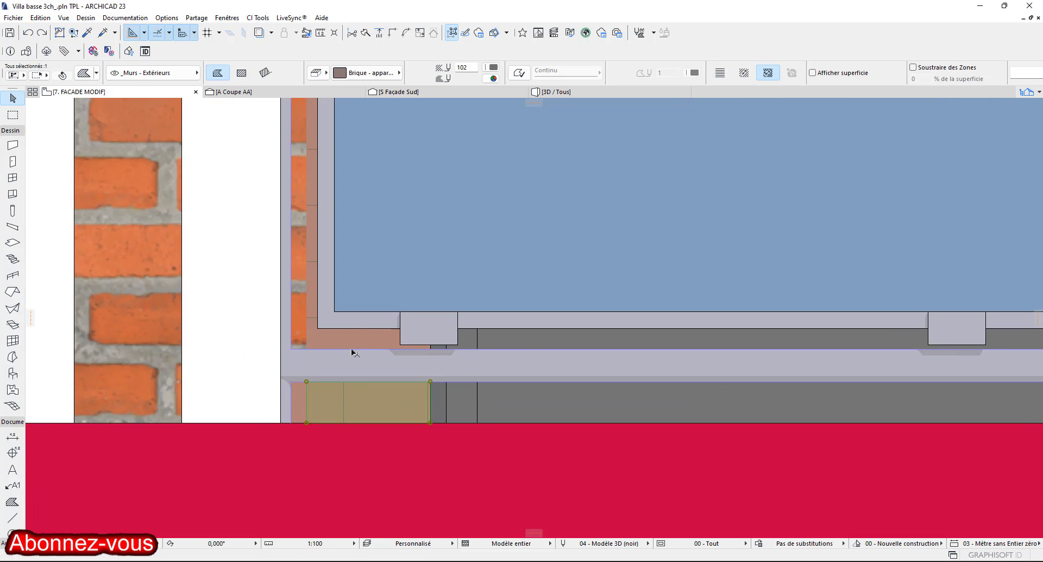
key(Delete)
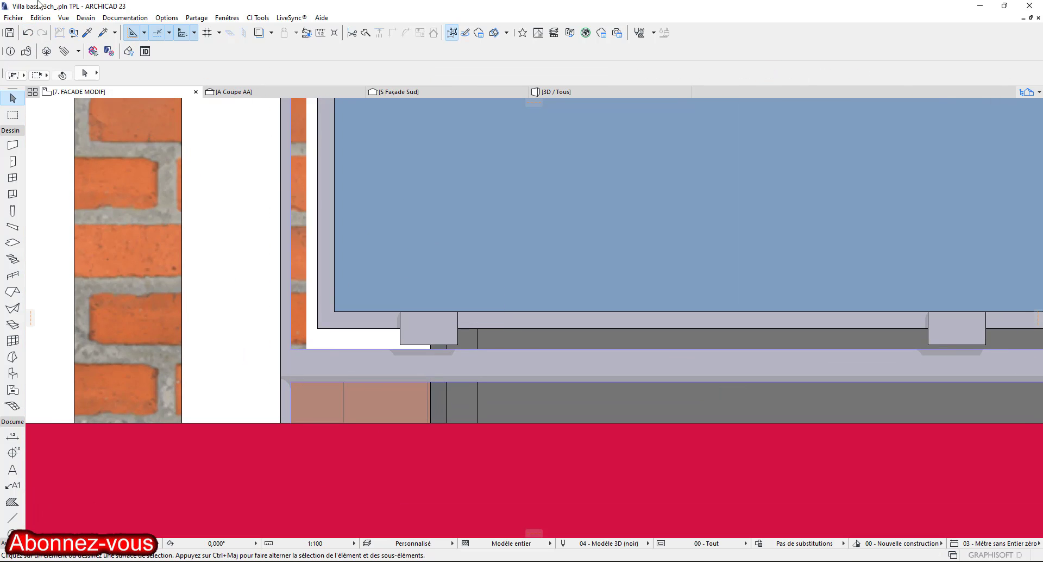
click(28, 33)
Copy the brick wall hatch's settings onto the shaded patches around the narrow railing panel of the third-floor balcony.
scroll(328, 279, down, 5)
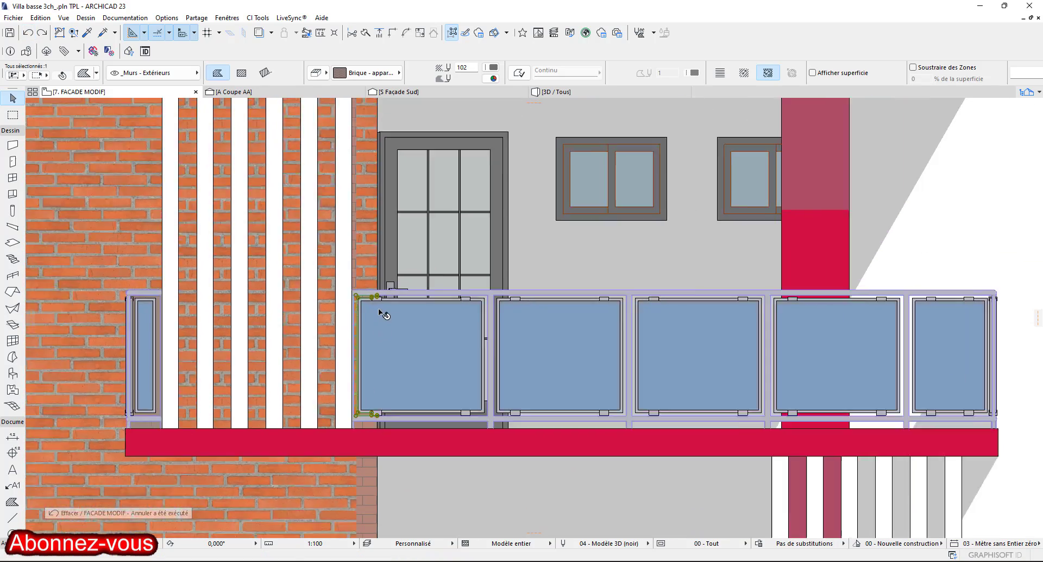
scroll(380, 310, down, 2)
middle_drag(383, 315, 396, 430)
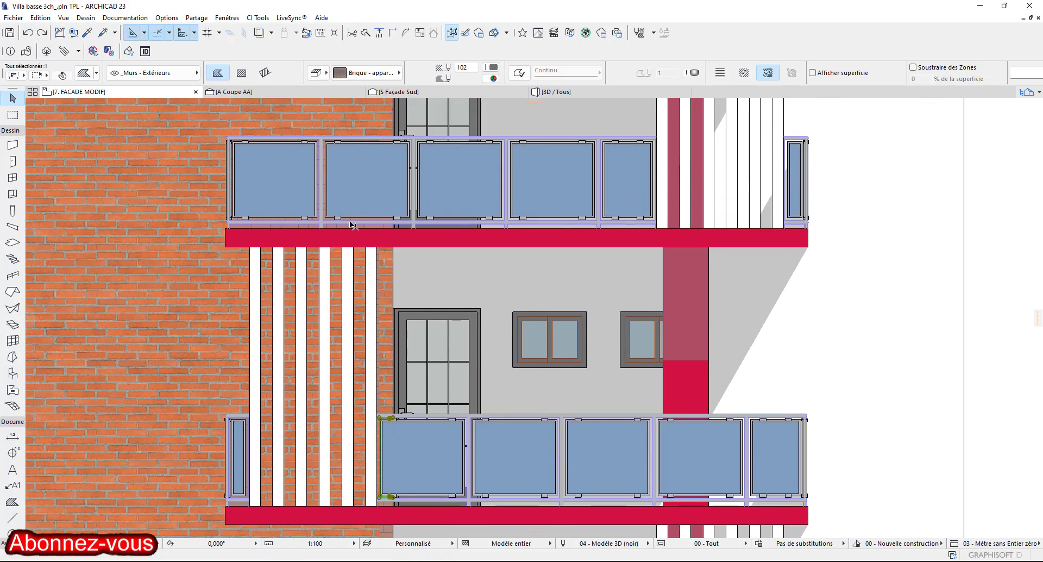
middle_drag(351, 231, 399, 501)
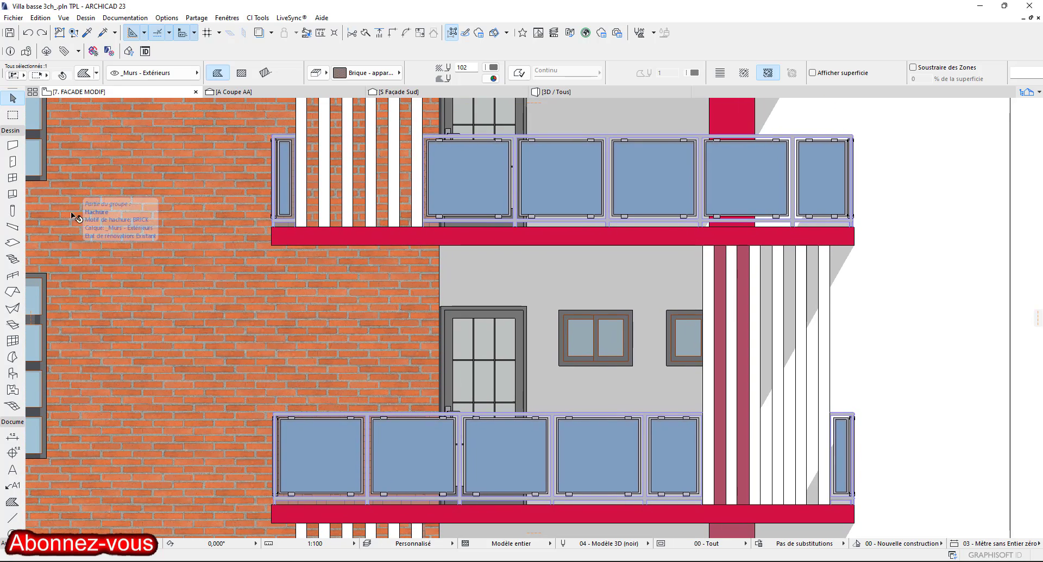
alt+click(183, 274)
scroll(288, 190, up, 6)
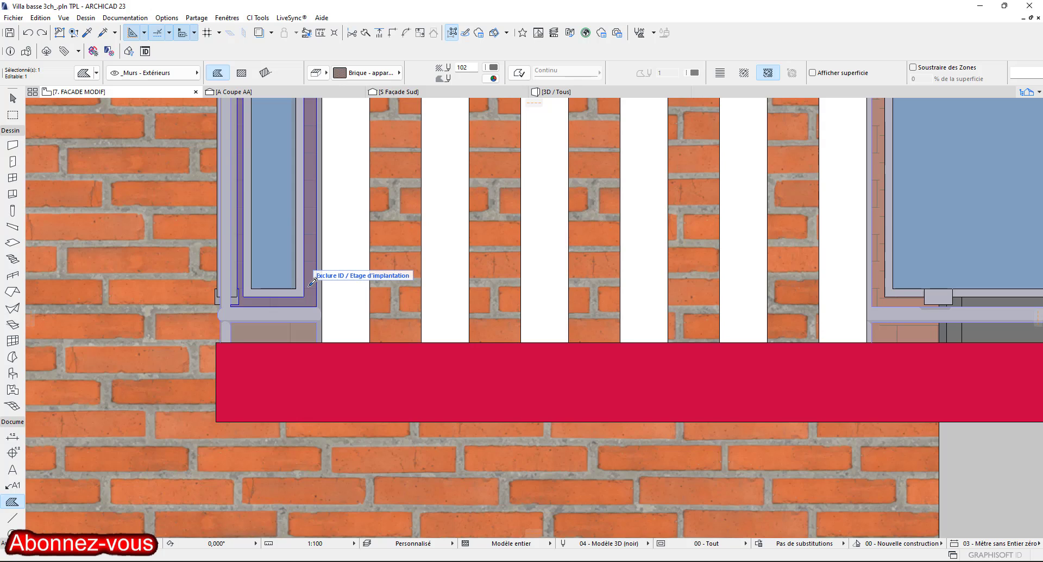
scroll(360, 301, down, 6)
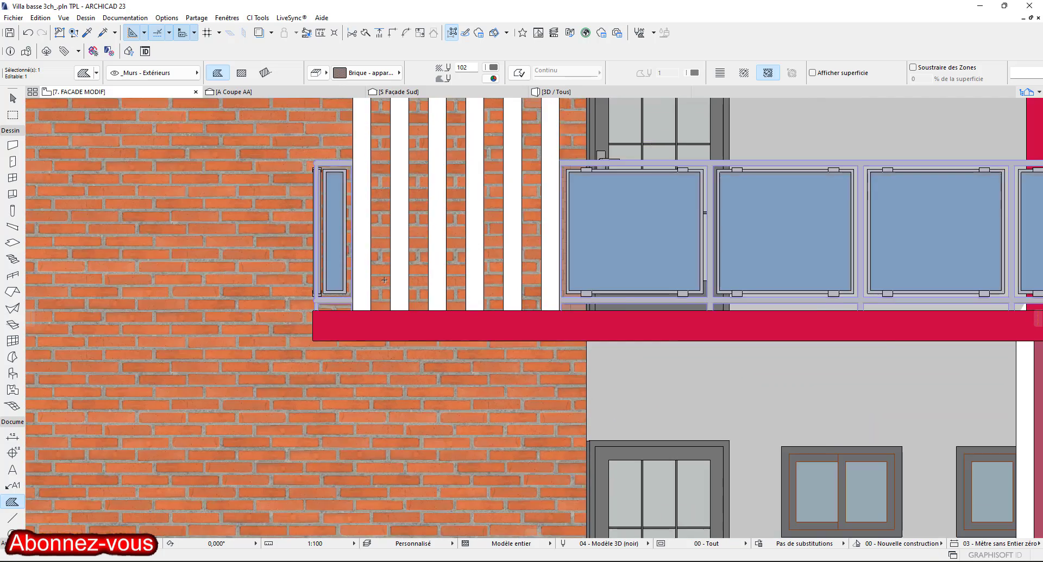
Transfer the brick hatch to the shaded patches behind the top-floor railing and the shaded brick between the slats below it.
scroll(375, 283, up, 5)
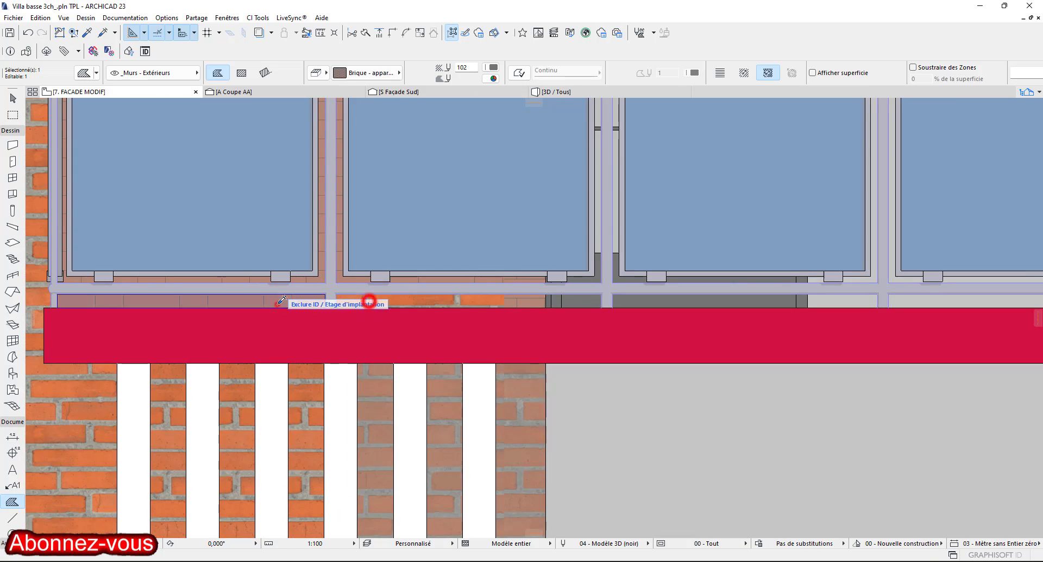
scroll(426, 279, down, 5)
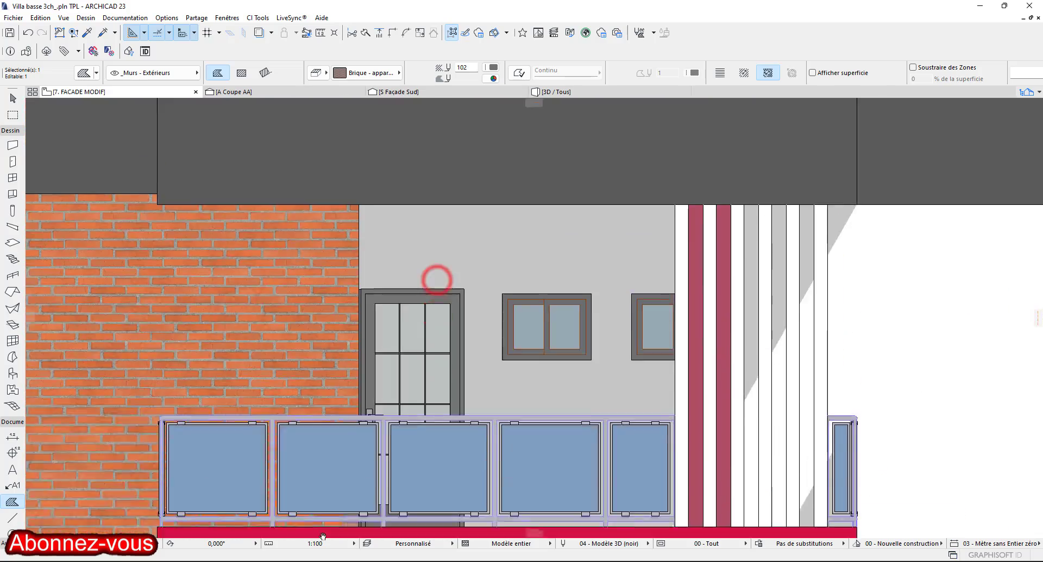
middle_drag(436, 277, 436, 359)
scroll(252, 290, up, 5)
scroll(293, 296, down, 2)
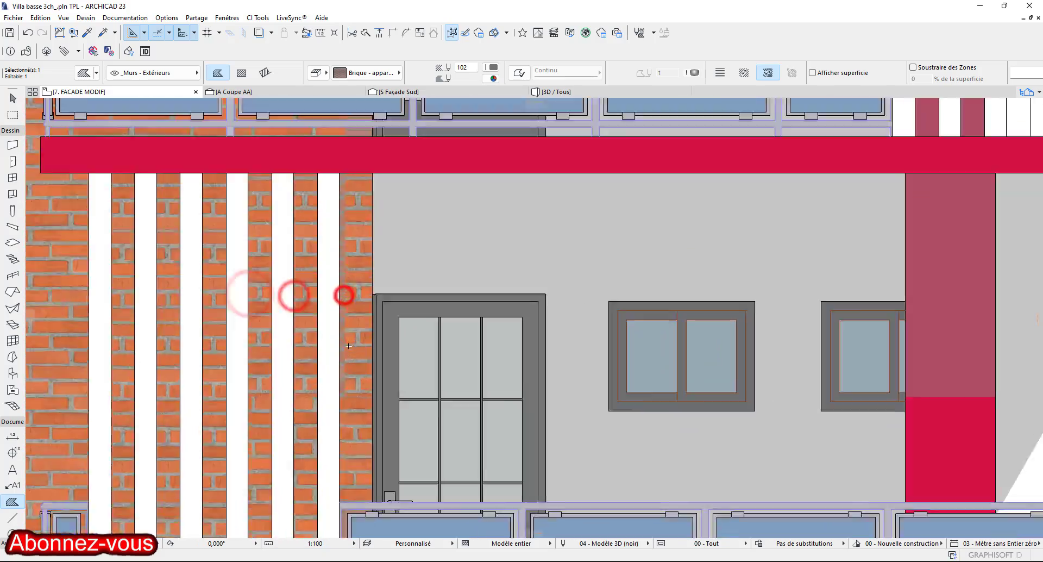
Transfer the brick hatch to the shaded patches around the third-floor railing panel nearest the balcony door.
scroll(295, 294, up, 5)
scroll(329, 286, down, 7)
scroll(217, 316, up, 5)
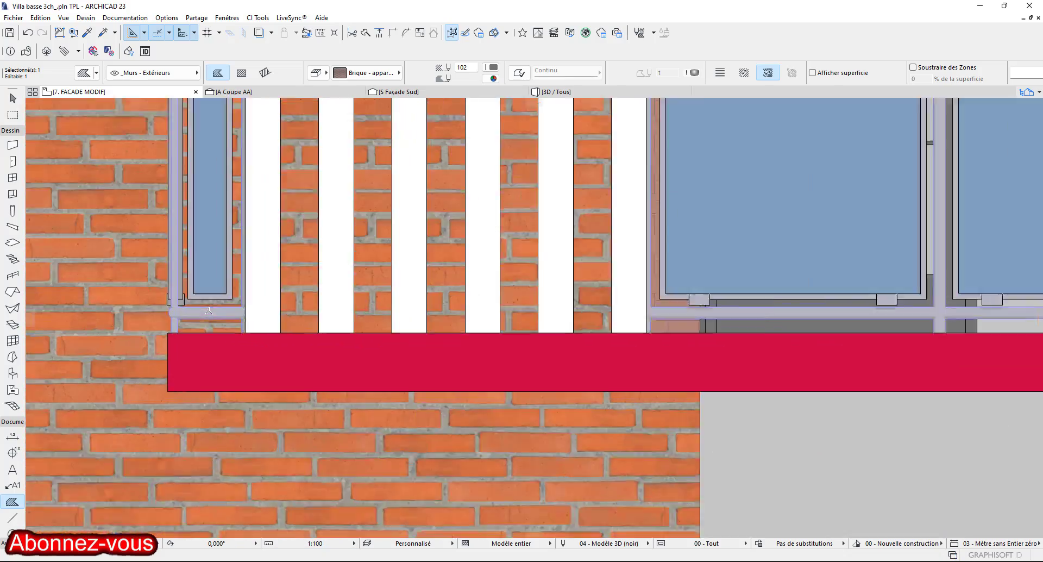
scroll(326, 304, down, 2)
scroll(429, 326, up, 4)
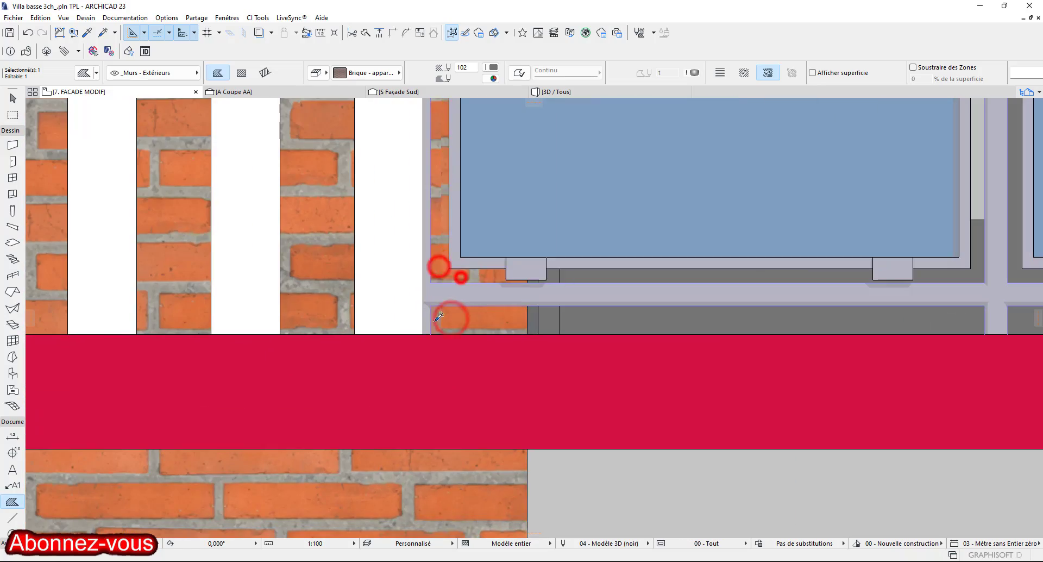
Transfer the brick hatch to the shaded patches around the first-floor balcony's narrow railing panel and its first large panel.
scroll(439, 316, down, 6)
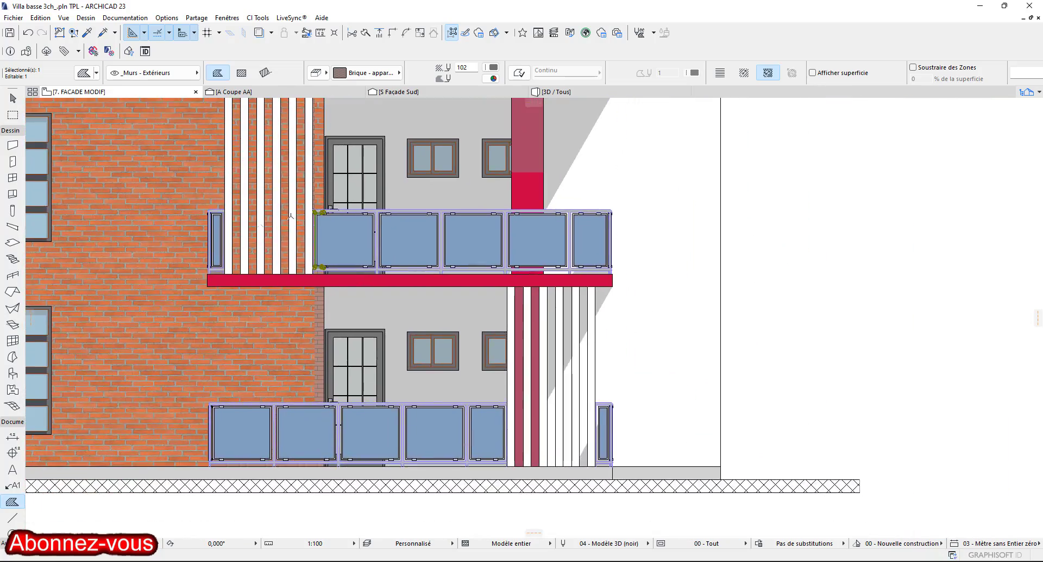
scroll(216, 277, up, 8)
click(226, 238)
click(243, 173)
scroll(255, 212, down, 7)
scroll(273, 167, up, 4)
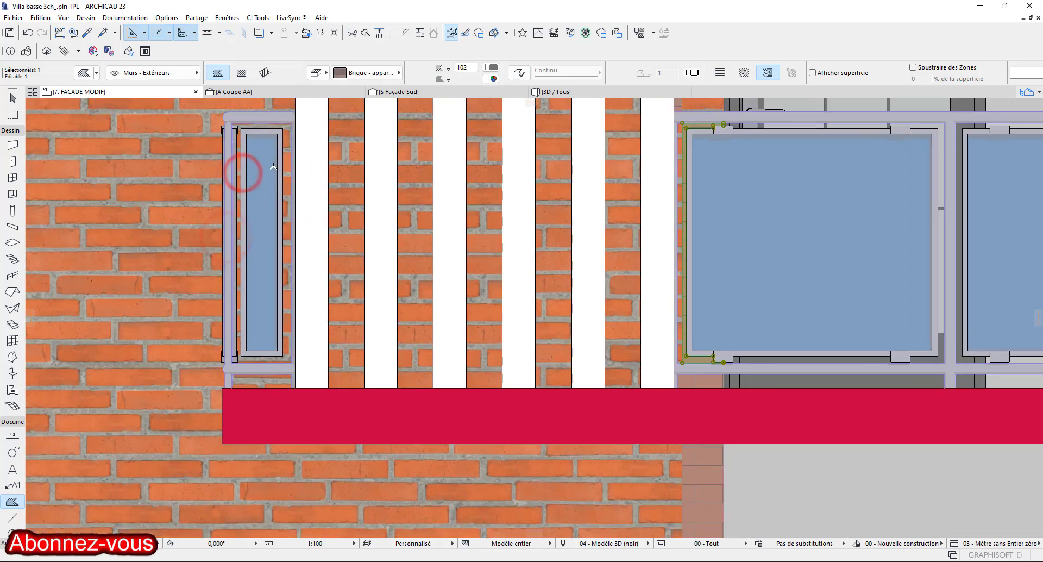
Transfer the brick hatch to the shaded strips between and beneath the ground-floor railing panels.
scroll(273, 166, down, 5)
scroll(495, 308, up, 6)
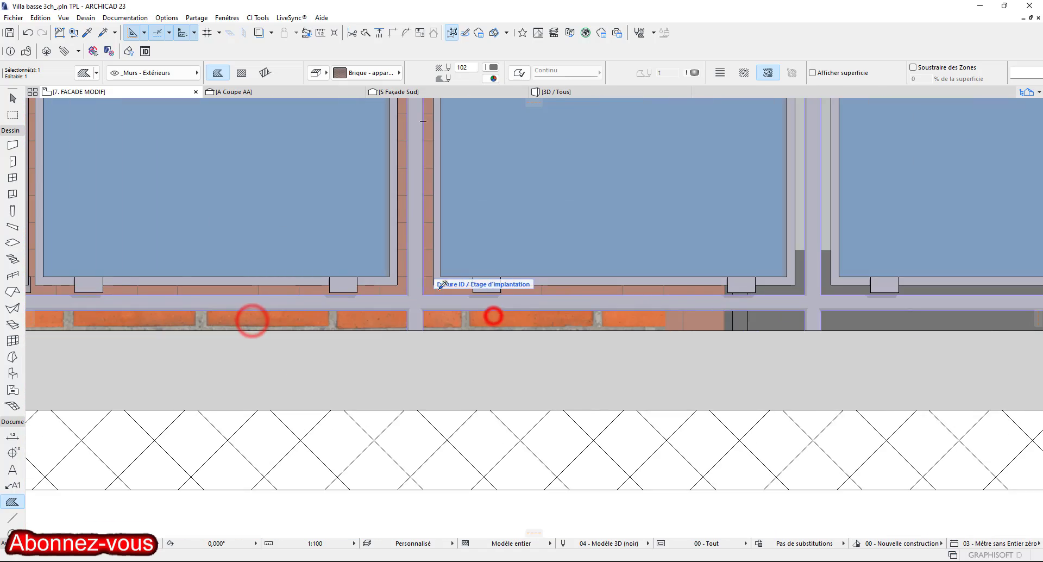
scroll(695, 323, down, 5)
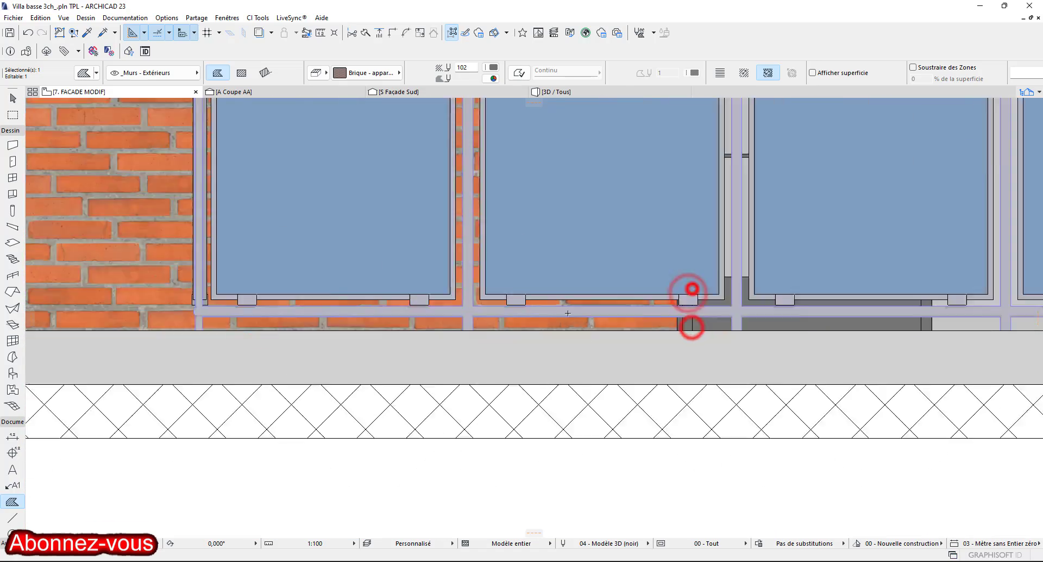
Transfer the brick hatch to the shaded vertical strip beside the ground-floor balcony door.
middle_drag(317, 232, 228, 274)
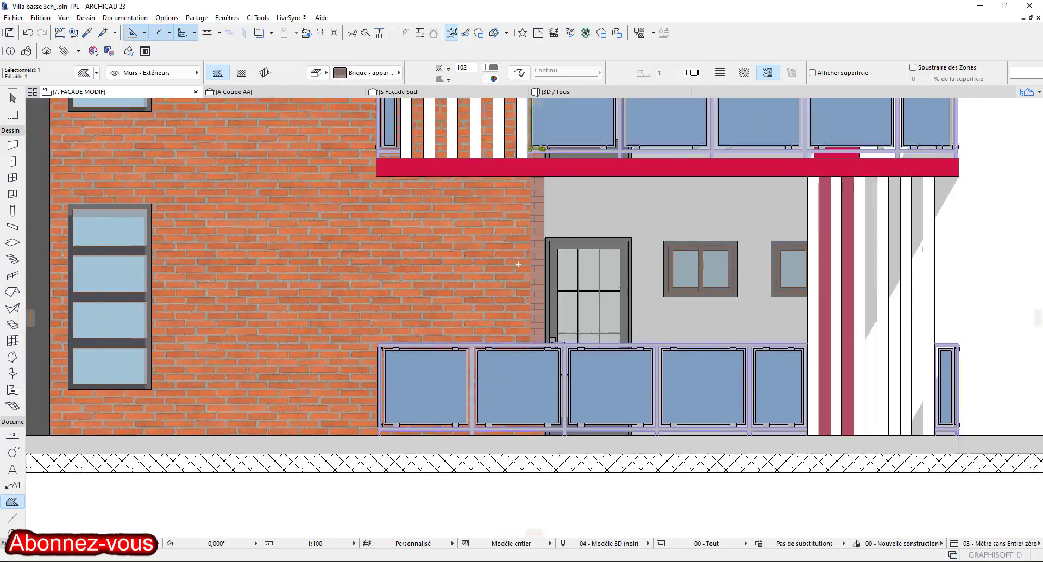
scroll(537, 272, up, 3)
scroll(489, 245, down, 5)
key(Escape)
scroll(700, 197, down, 2)
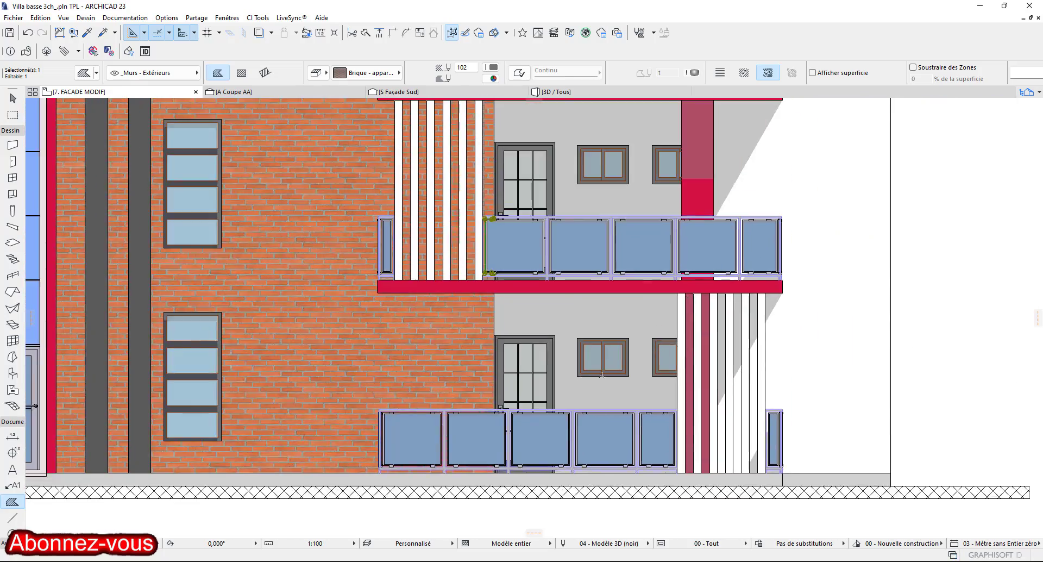
Pick up the red balcony slab's fill and apply it to the shaded red column parts on the lower floors.
scroll(576, 275, up, 4)
alt+click(575, 257)
scroll(574, 257, down, 2)
scroll(562, 294, up, 4)
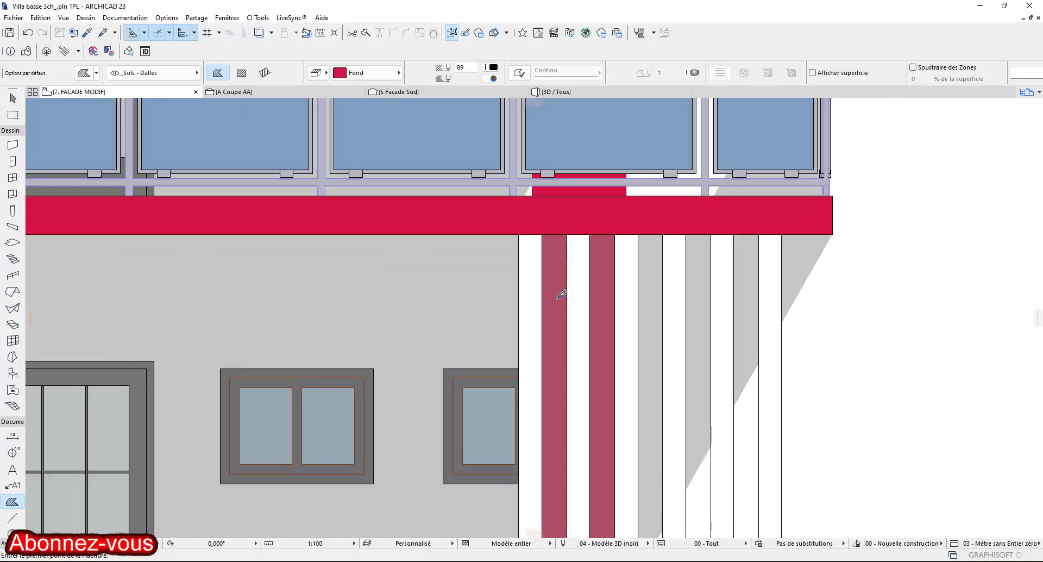
scroll(604, 329, down, 3)
scroll(565, 272, up, 2)
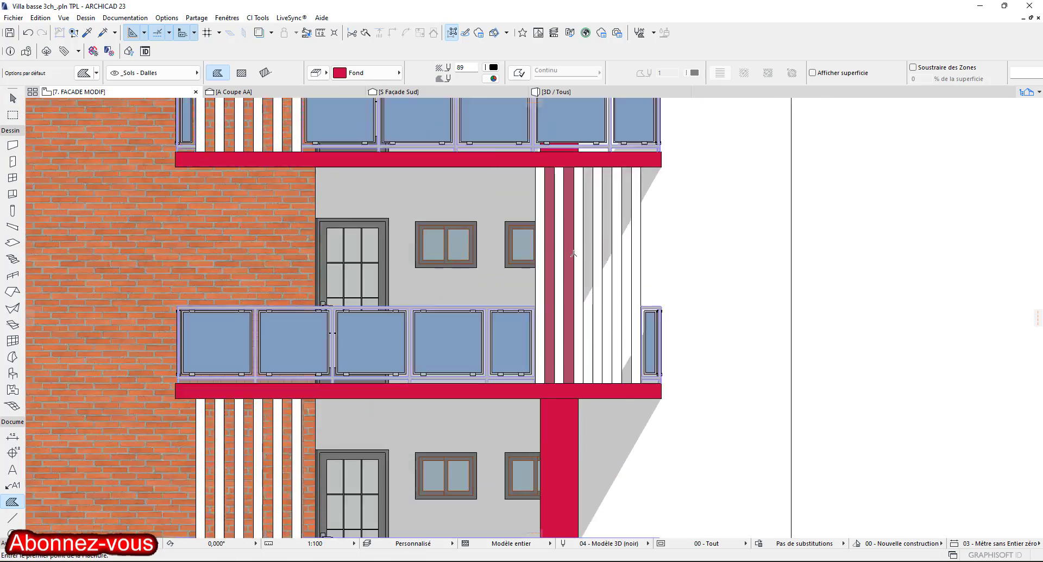
Apply the red slab fill to the remaining shaded red column and slat parts on the upper floors.
scroll(533, 224, up, 2)
scroll(567, 235, down, 3)
scroll(575, 282, up, 4)
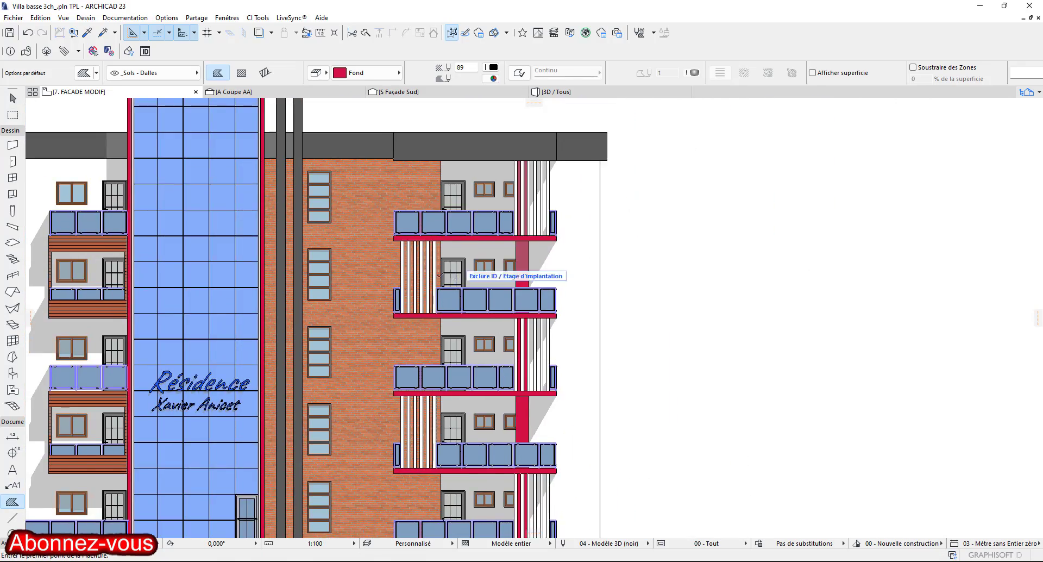
scroll(574, 283, up, 2)
scroll(547, 367, down, 8)
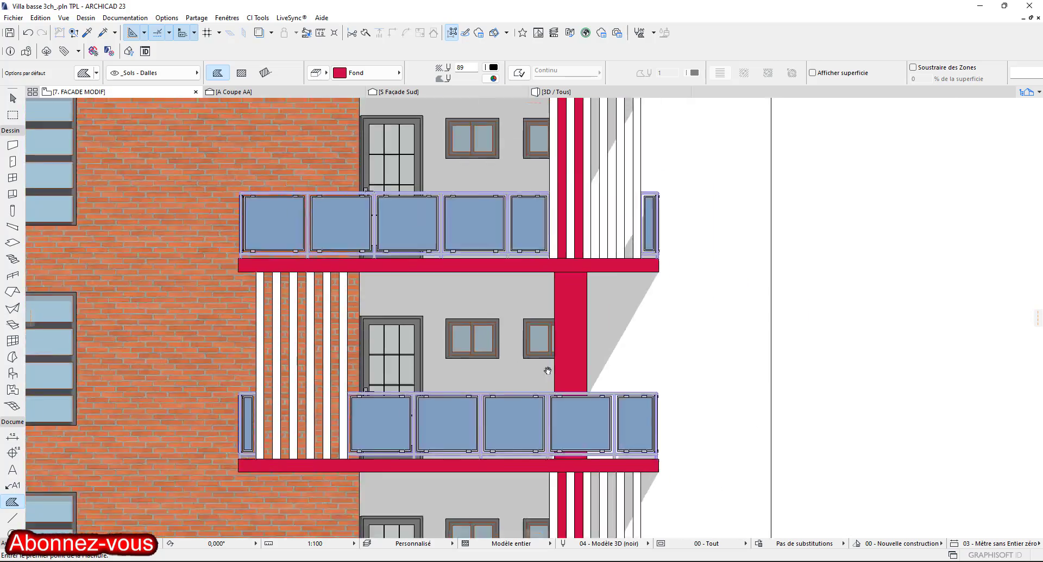
key(Escape)
Pick up the white exterior wall fill and apply it to the grey shaded walls behind the balconies beside the brick facade.
scroll(307, 258, up, 3)
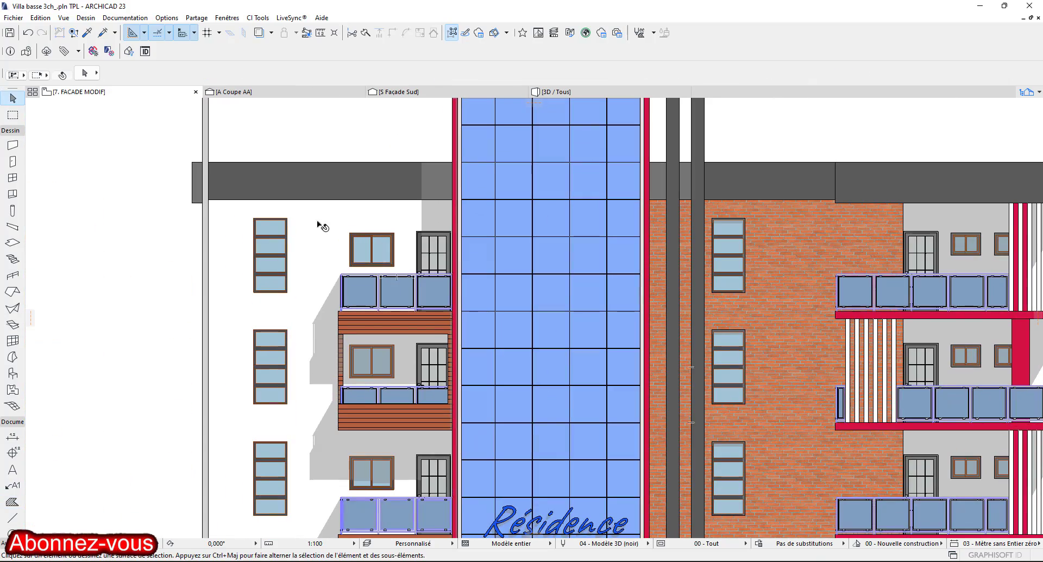
alt+click(325, 234)
scroll(537, 282, down, 4)
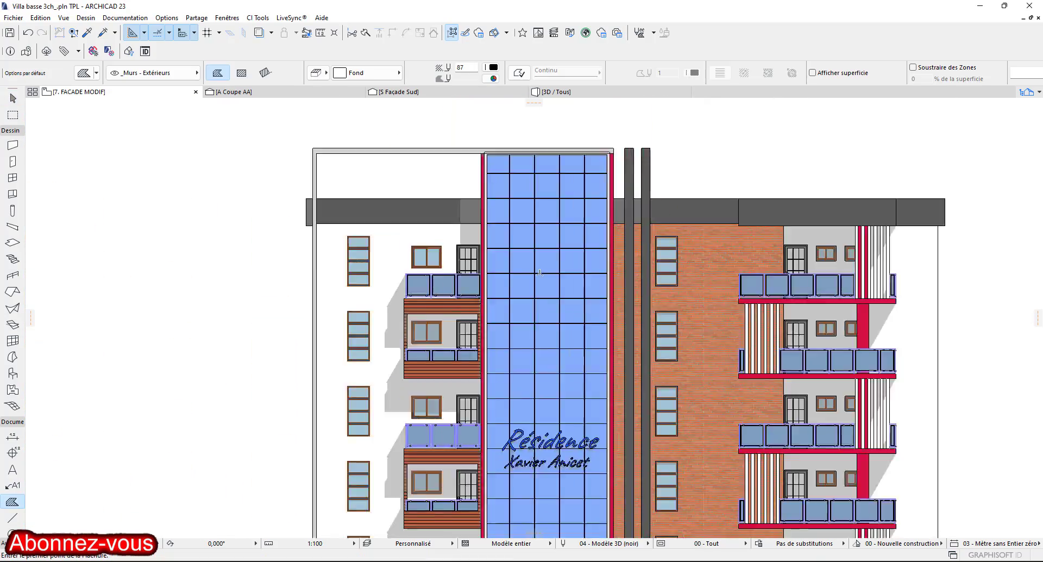
scroll(685, 258, up, 7)
ctrl+alt+click(511, 286)
middle_drag(517, 464, 470, 330)
ctrl+alt+click(472, 340)
scroll(474, 380, down, 1)
middle_drag(476, 403, 477, 235)
scroll(477, 235, down, 1)
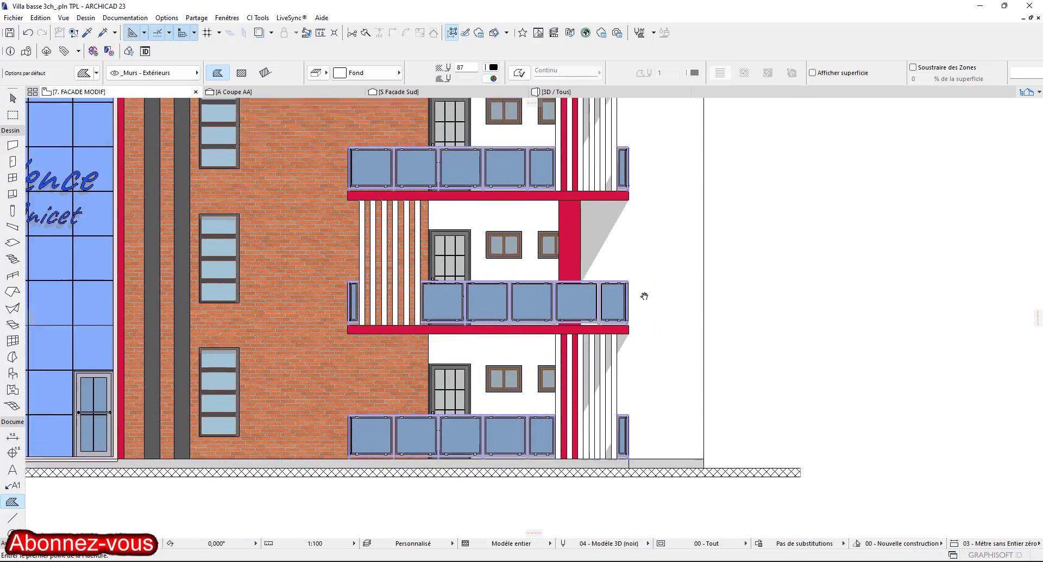
middle_drag(645, 294, 694, 235)
scroll(693, 235, down, 1)
middle_drag(434, 312, 414, 314)
key(Escape)
Delete the shadow hatches covering the glass panes of the ground-floor window in the brick wall.
scroll(377, 396, up, 10)
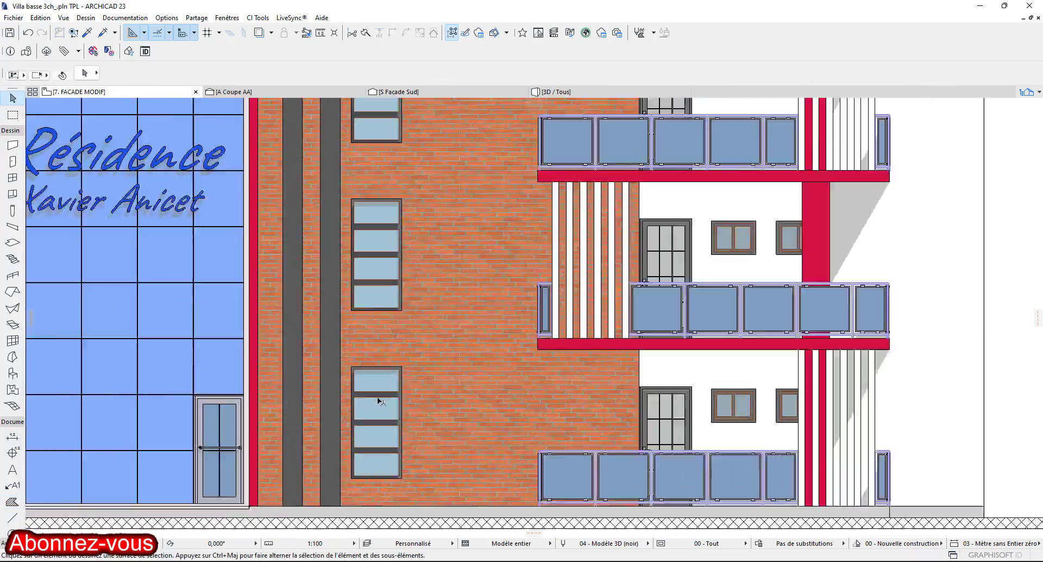
click(474, 323)
key(Escape)
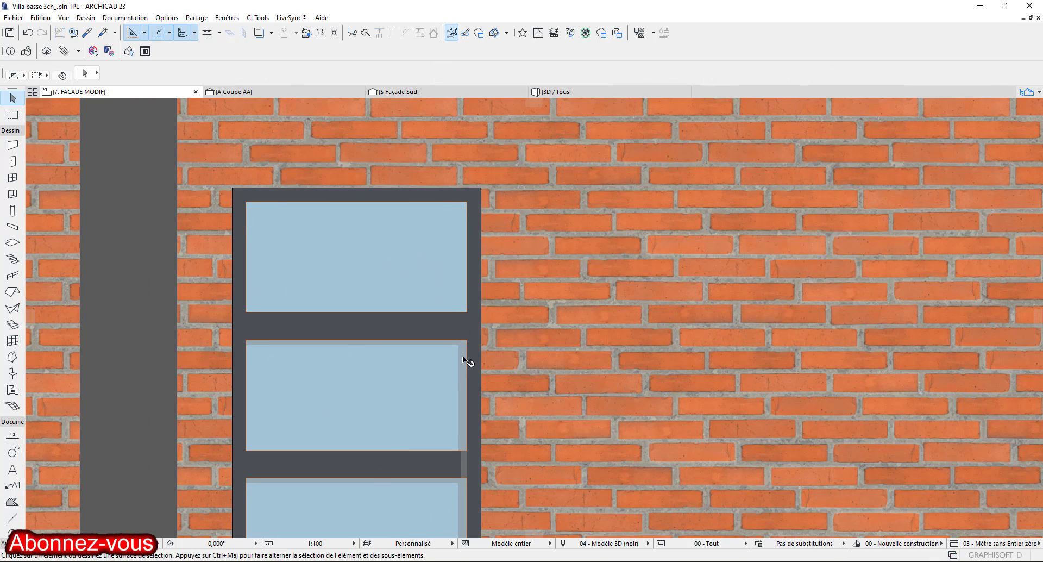
middle_drag(464, 360, 449, 242)
middle_drag(433, 391, 433, 331)
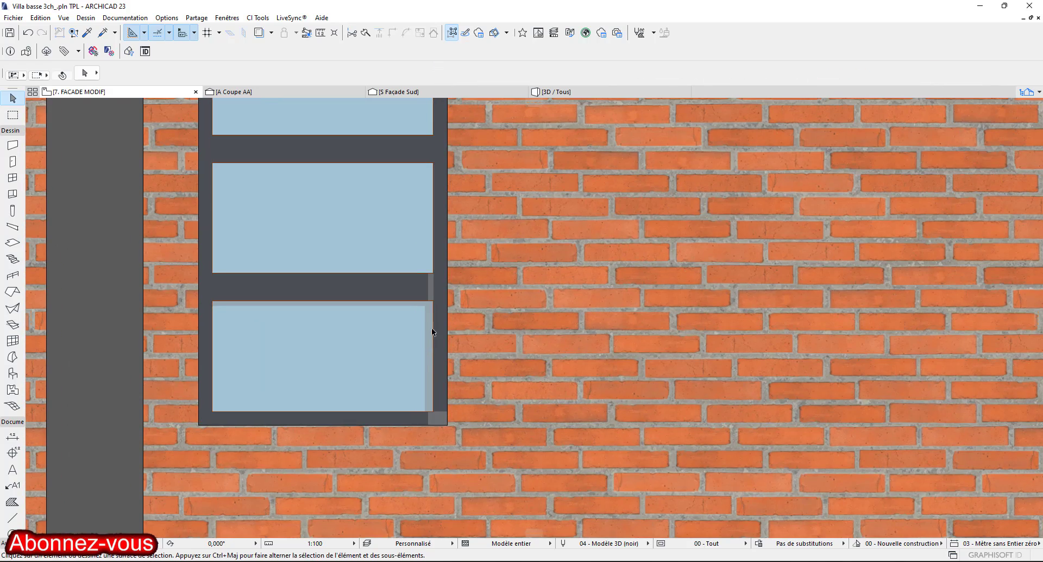
Try to delete the shaded piece on the frame bar above the ground-floor window's lowest pane.
click(433, 290)
key(ctrl+z)
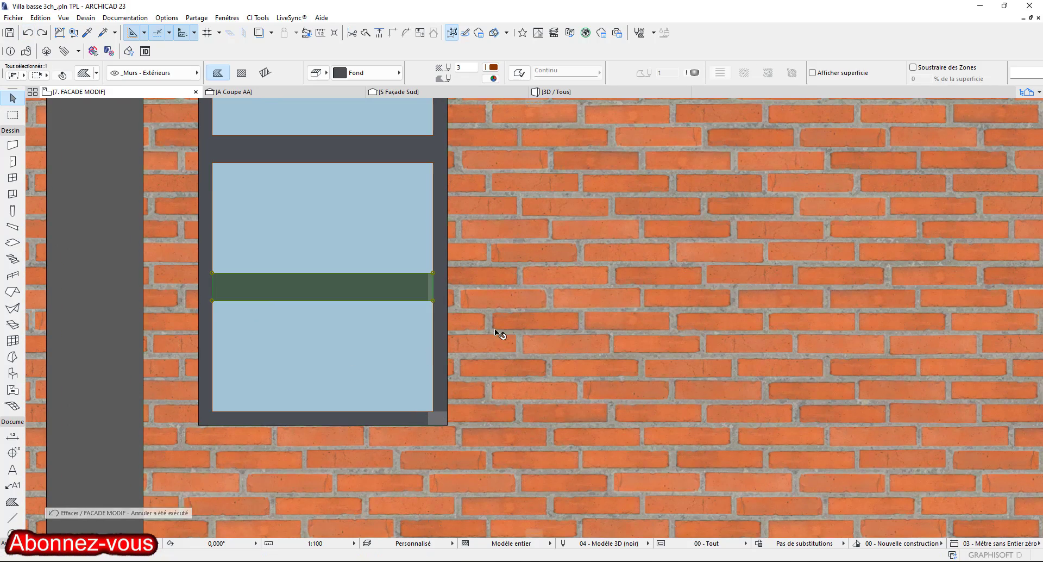
key(Delete)
key(ctrl+z)
key(Escape)
Pick up the dark window frame fill and apply it to the shaded strip on the bar above the lowest pane.
scroll(237, 323, down, 1)
middle_drag(237, 323, 272, 285)
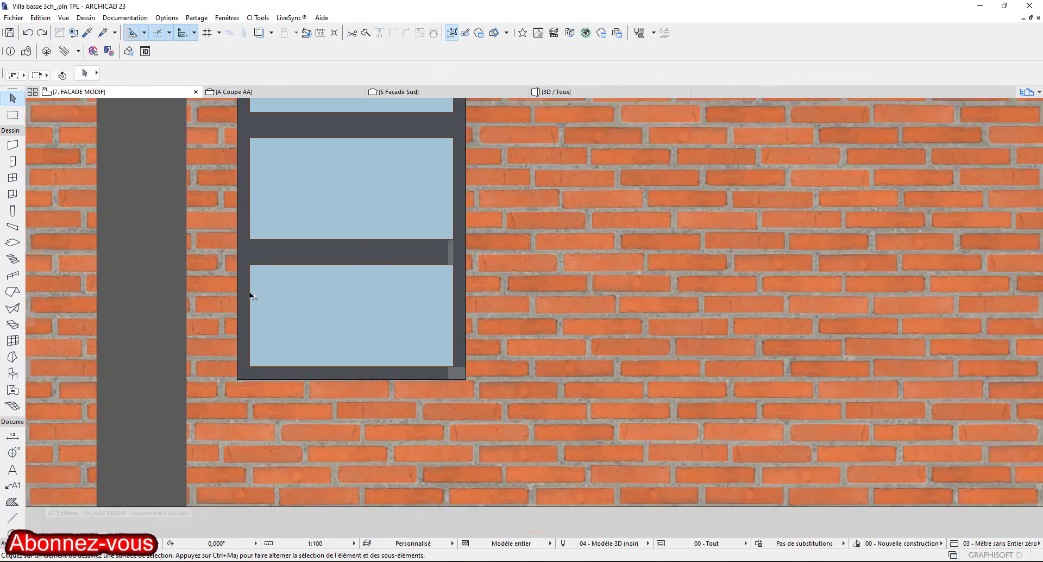
scroll(260, 288, up, 2)
alt+click(238, 290)
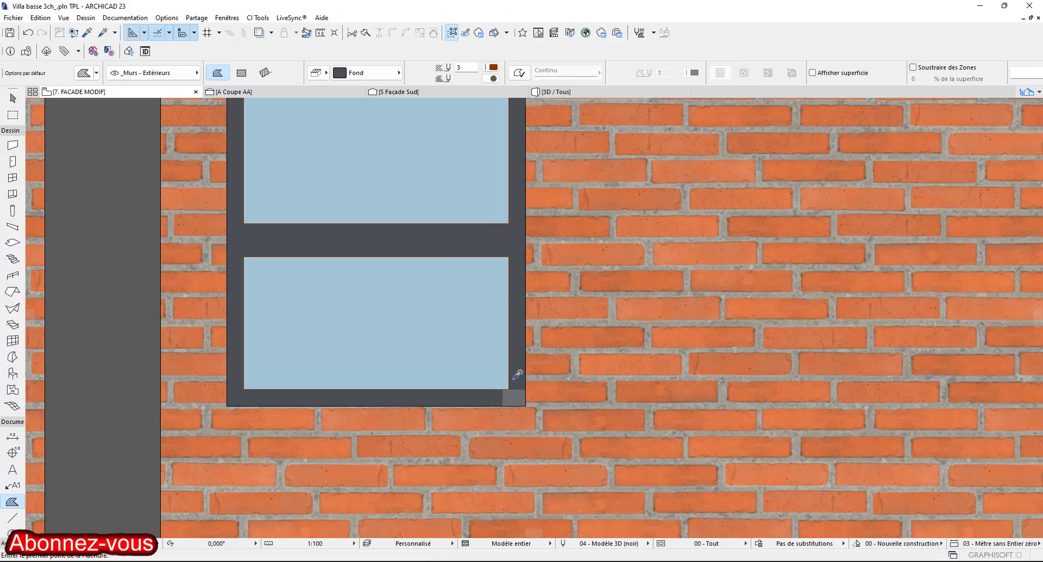
Delete the shadow hatches on the lower panes and bars of the first-floor window in the brick wall.
scroll(517, 374, down, 3)
middle_drag(435, 292, 442, 205)
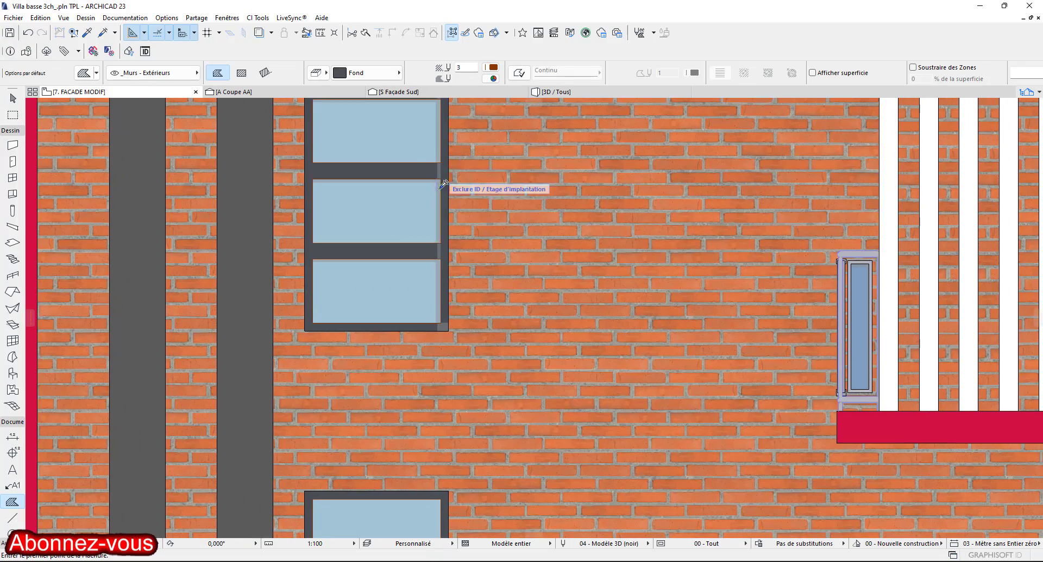
scroll(439, 260, down, 1)
scroll(426, 326, up, 5)
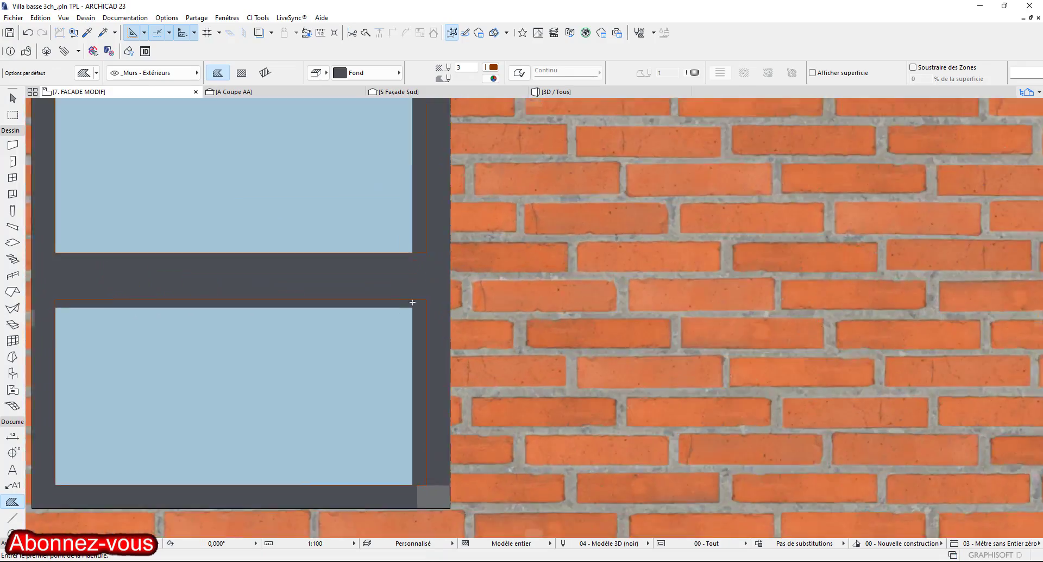
key(Escape)
scroll(431, 340, down, 3)
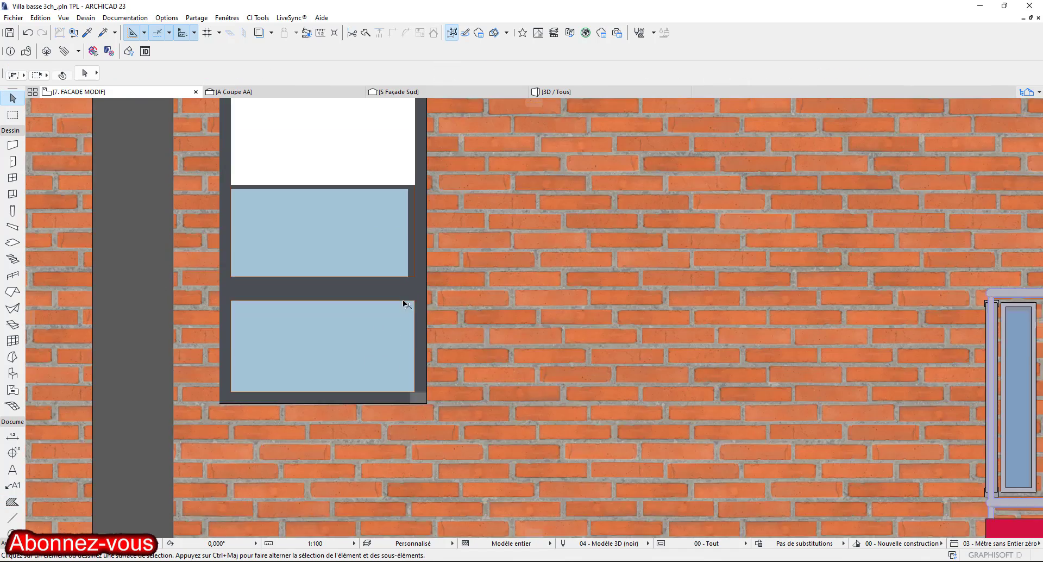
scroll(407, 182, down, 1)
key(Escape)
middle_drag(399, 193, 414, 172)
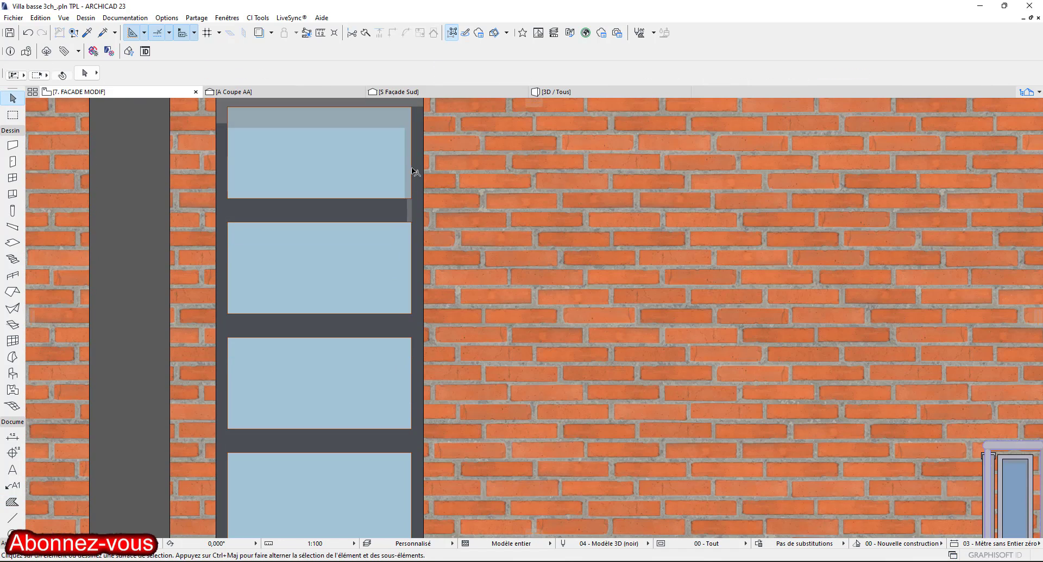
Delete the shadow hatches on the first-floor window's top pane and the shaded pieces at its frame corners.
scroll(291, 256, down, 1)
scroll(304, 220, up, 2)
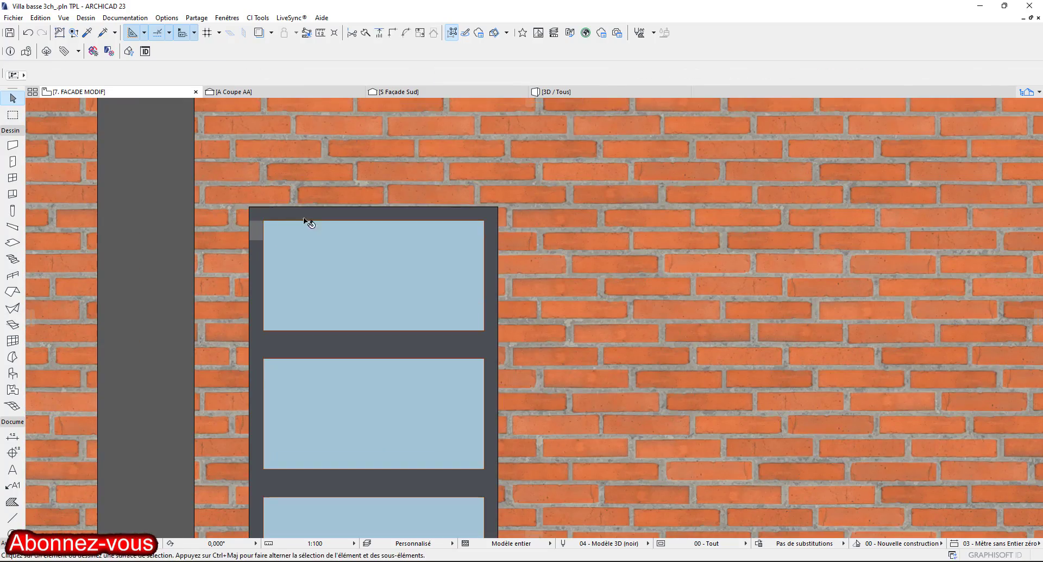
scroll(382, 250, down, 3)
scroll(419, 353, up, 2)
scroll(406, 380, up, 1)
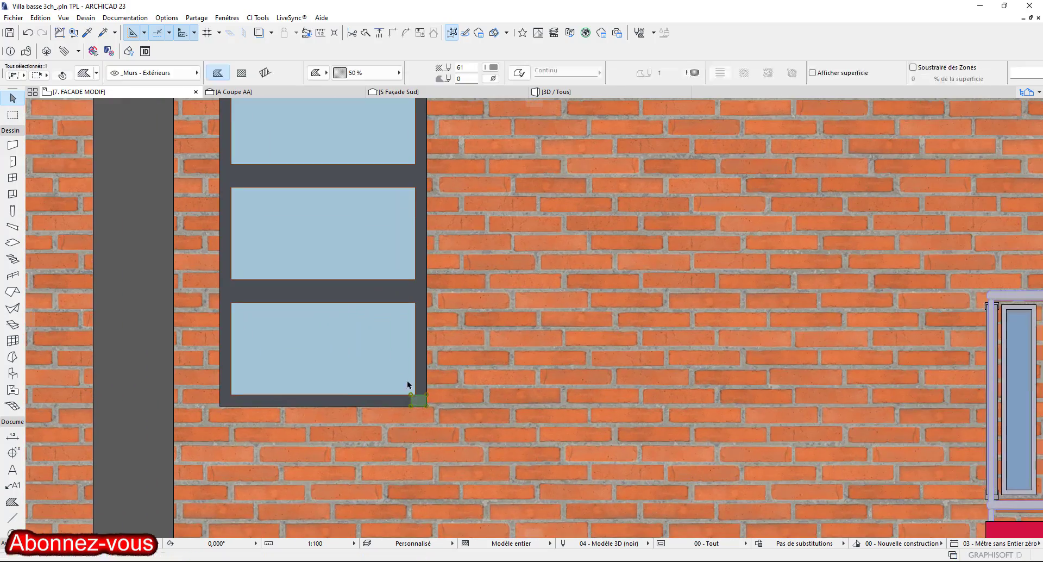
Delete the shadow hatches on the panes, bars and frame corners of the second-floor window in the brick wall.
scroll(338, 457, down, 2)
middle_drag(338, 457, 346, 559)
scroll(409, 201, up, 3)
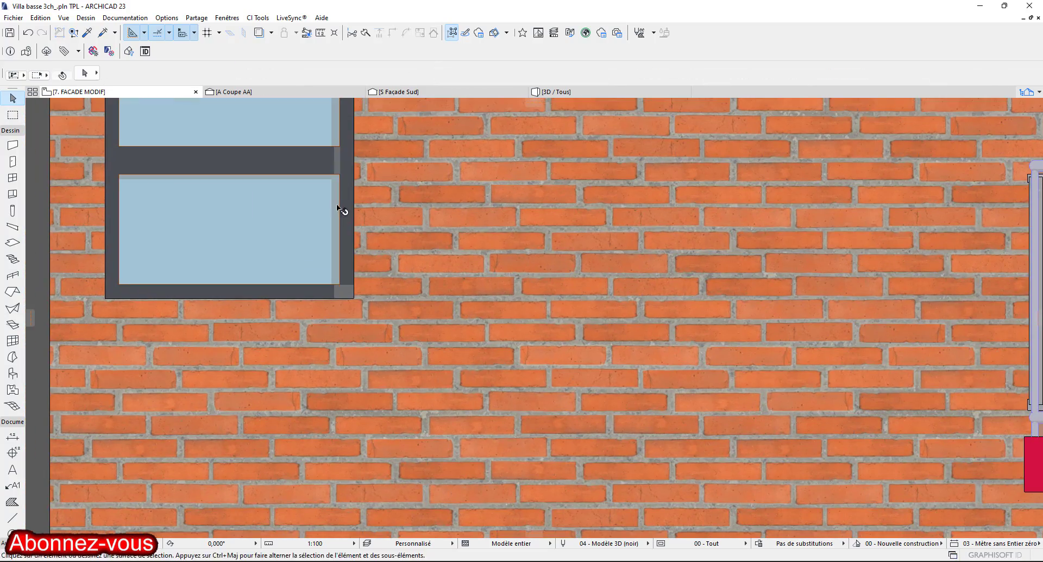
key(Delete)
middle_drag(348, 187, 354, 362)
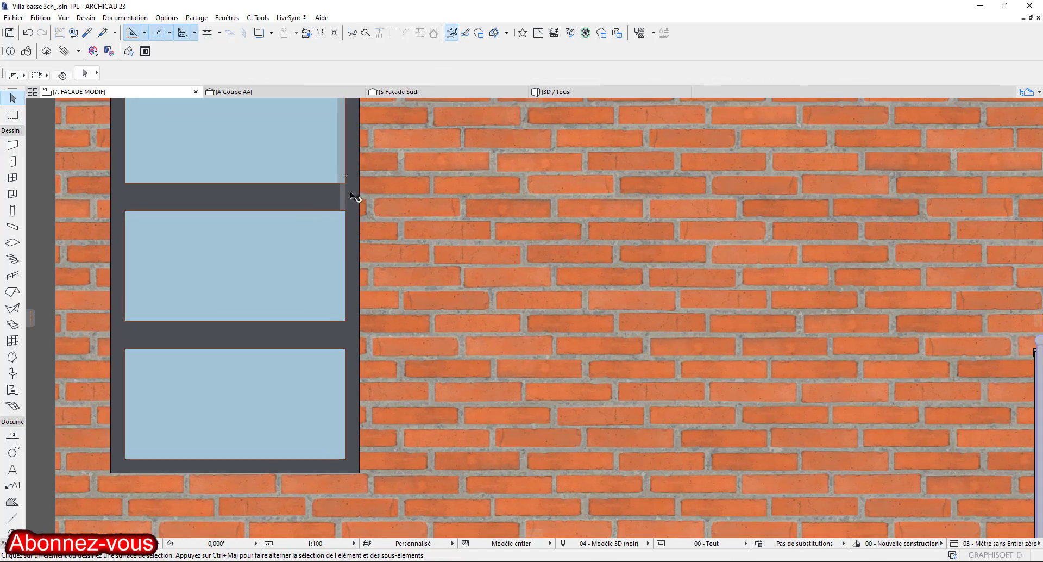
scroll(333, 240, down, 2)
scroll(342, 240, up, 1)
scroll(342, 305, down, 3)
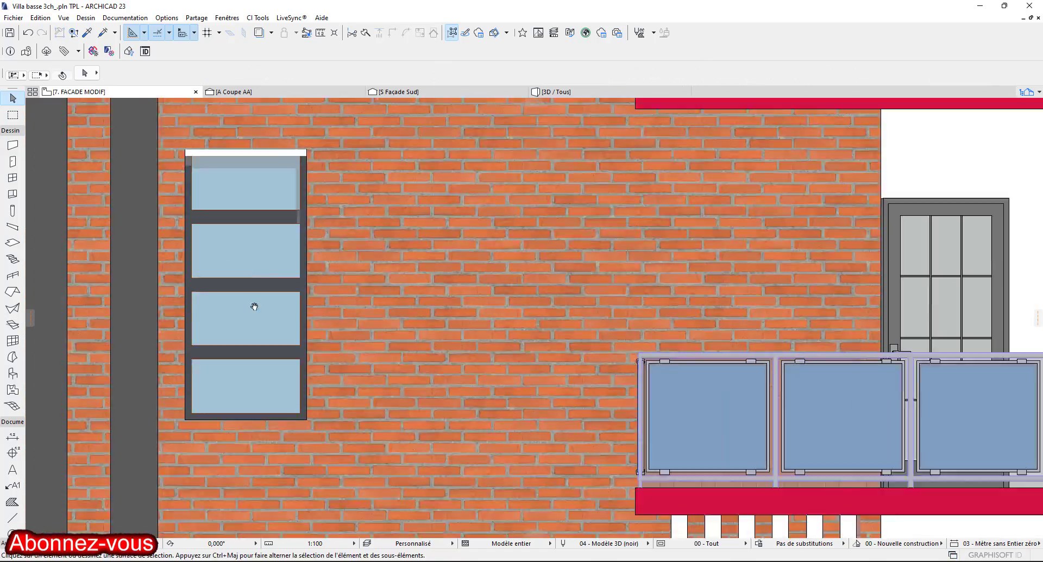
scroll(288, 275, up, 4)
middle_drag(90, 179, 280, 239)
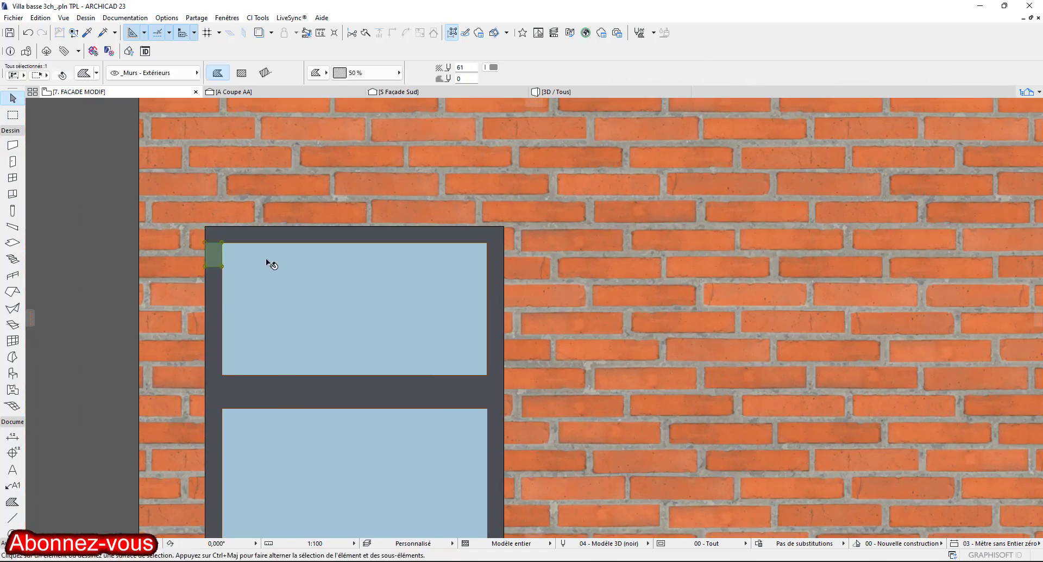
Delete the shadow hatches on the third-floor window of the brick wall, undoing the accidental deletion of its frame fill.
scroll(358, 260, down, 3)
scroll(429, 280, up, 2)
click(412, 255)
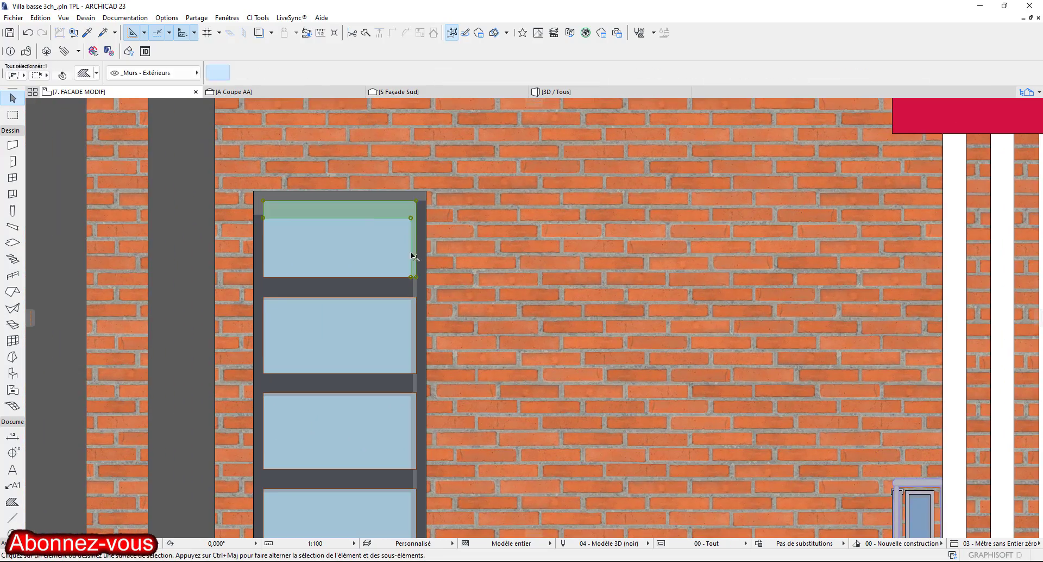
scroll(416, 289, up, 2)
key(ctrl+z)
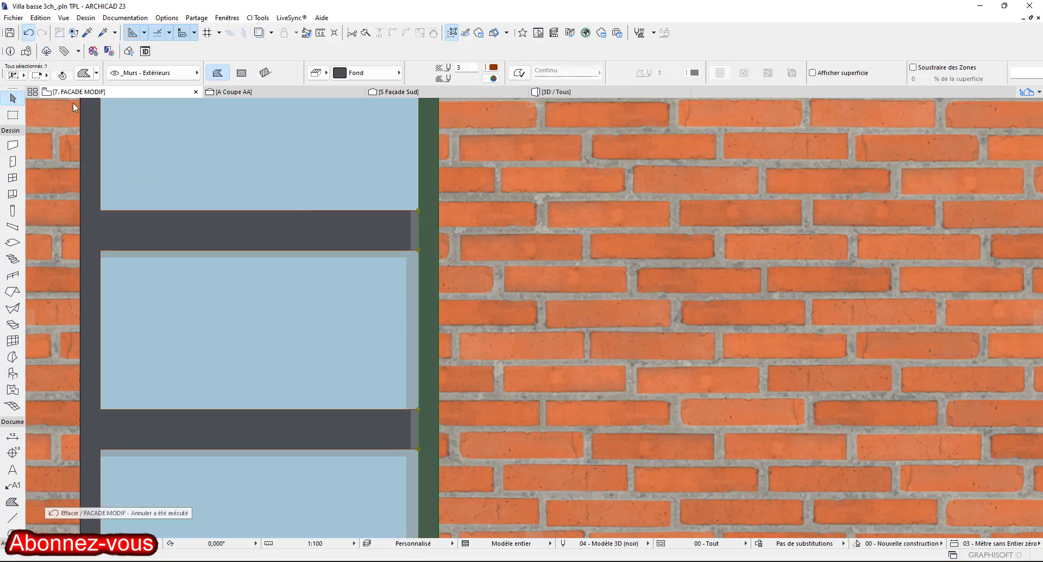
scroll(352, 186, down, 3)
scroll(384, 300, up, 3)
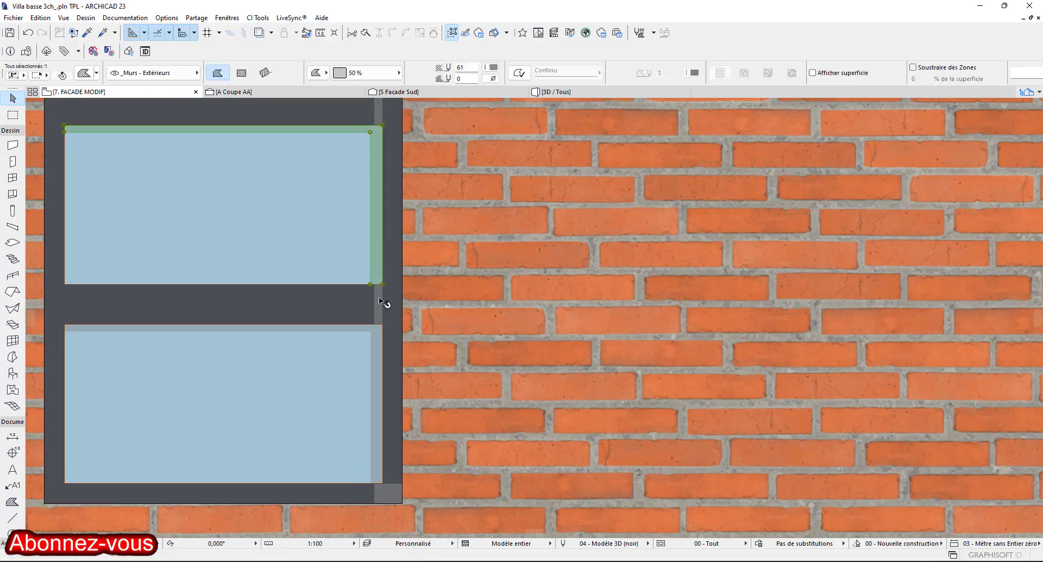
scroll(305, 324, down, 3)
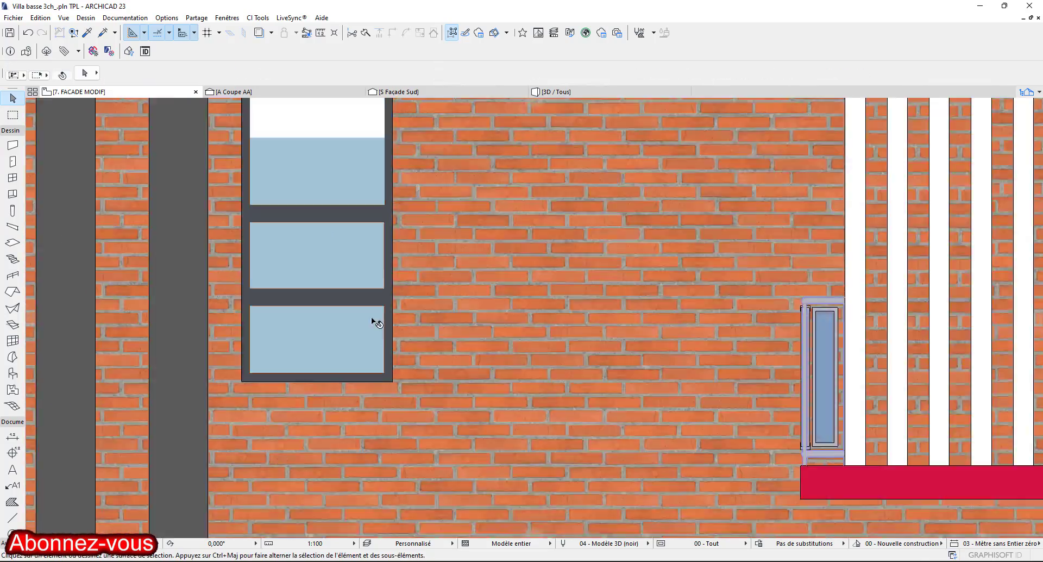
Delete the shadow hatches on the lower panes and bars of the top-floor window in the brick wall.
scroll(313, 265, up, 1)
scroll(353, 304, down, 1)
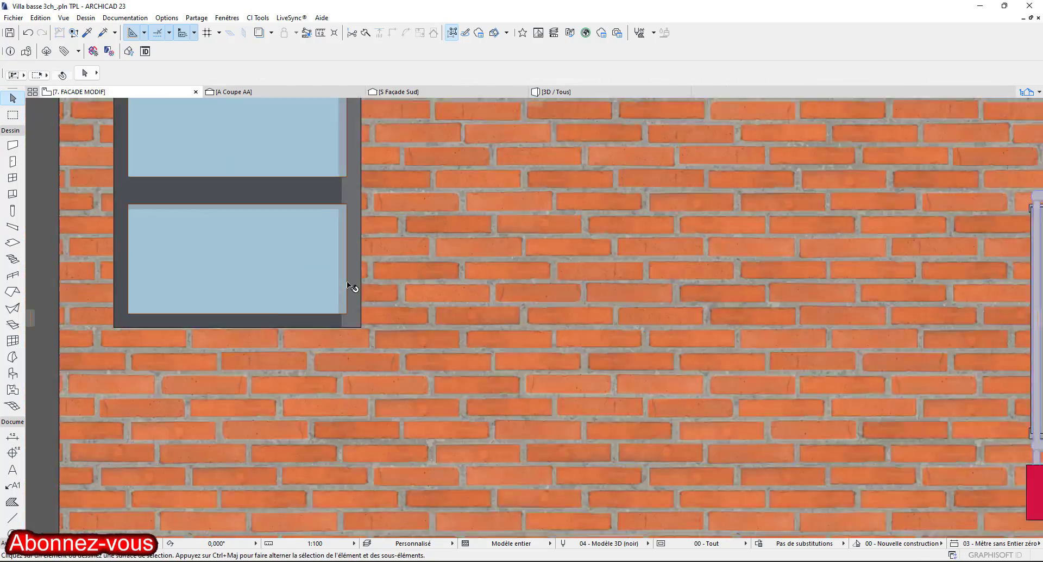
scroll(349, 361, up, 3)
scroll(345, 280, down, 2)
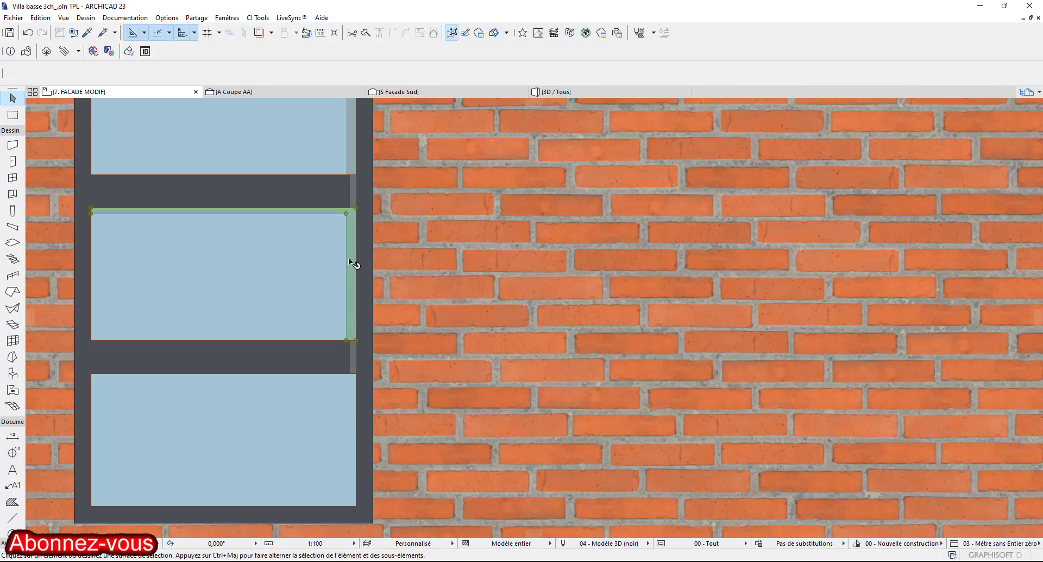
scroll(354, 263, up, 2)
scroll(357, 389, down, 2)
scroll(357, 324, up, 2)
scroll(357, 203, down, 4)
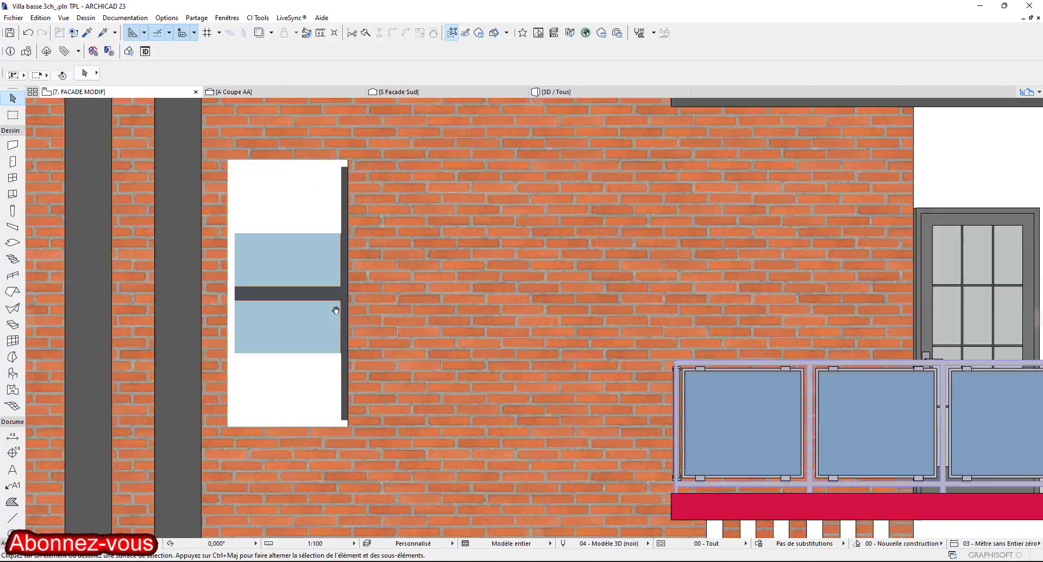
Delete the shadow hatch on the top-floor window's upper pane and undo the mistaken last deletion there.
scroll(336, 310, up, 4)
scroll(289, 345, down, 4)
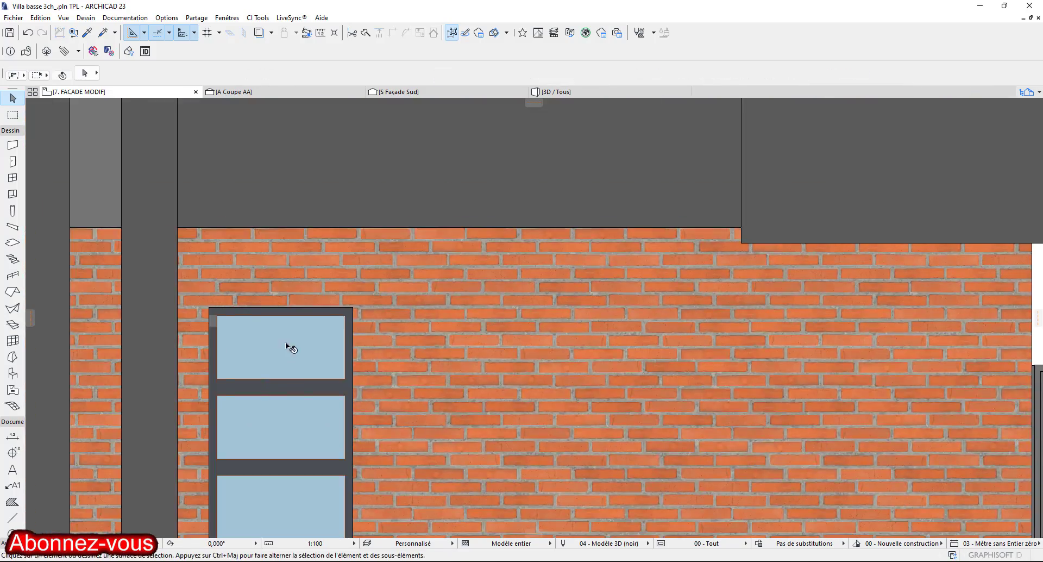
scroll(215, 324, up, 2)
click(30, 33)
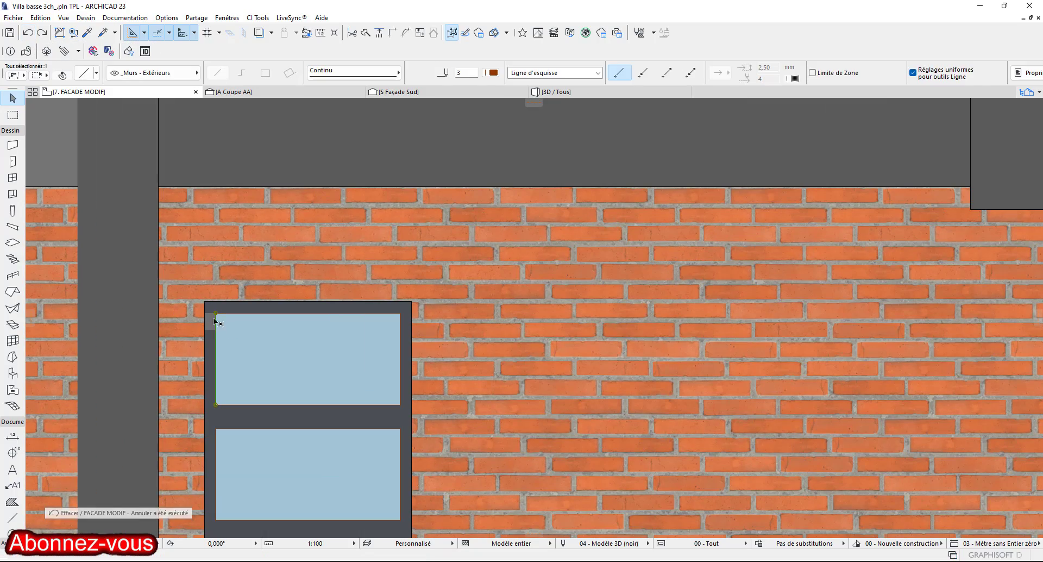
key(Escape)
Pick up the BRICK fill from the wall and apply it to the shaded brick pieces behind the top-floor balcony railing.
scroll(293, 408, down, 6)
middle_drag(494, 465, 526, 269)
scroll(536, 326, up, 10)
scroll(494, 372, down, 6)
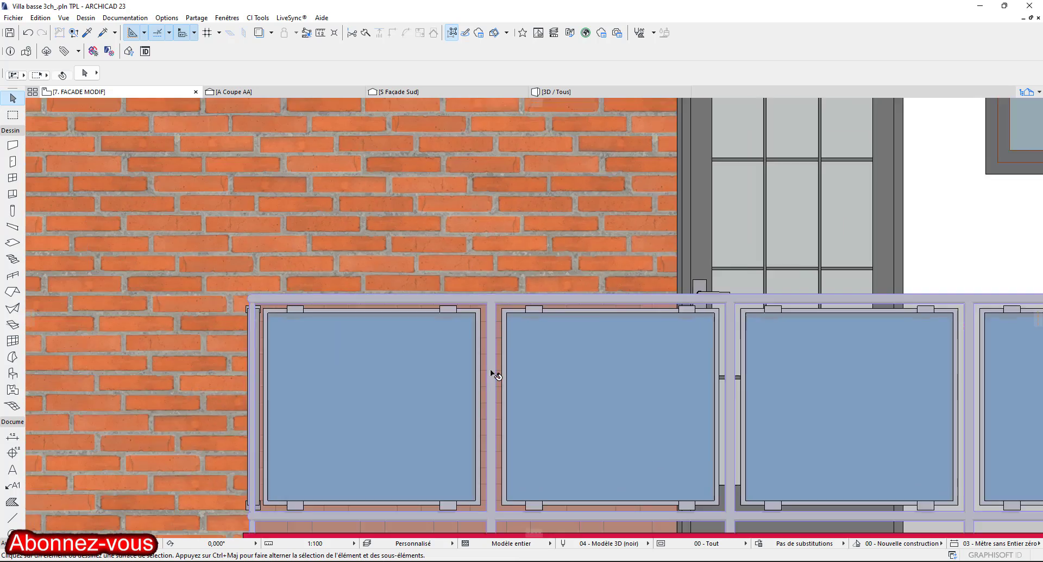
middle_drag(494, 373, 440, 334)
click(381, 157)
key(super)
key(super)
alt+click(380, 162)
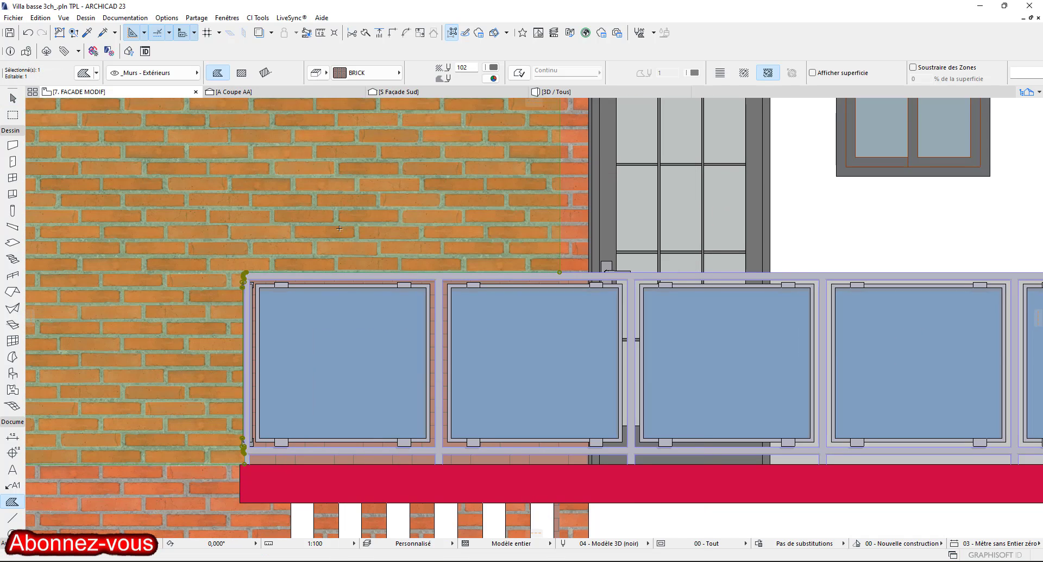
scroll(372, 324, up, 4)
scroll(526, 291, down, 2)
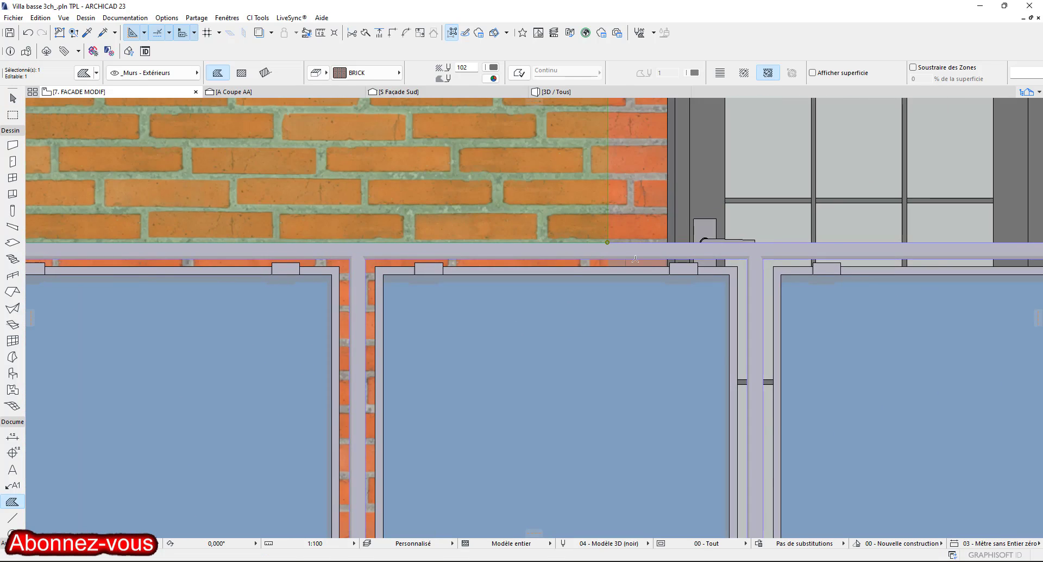
scroll(466, 266, up, 2)
scroll(466, 267, down, 5)
key(Escape)
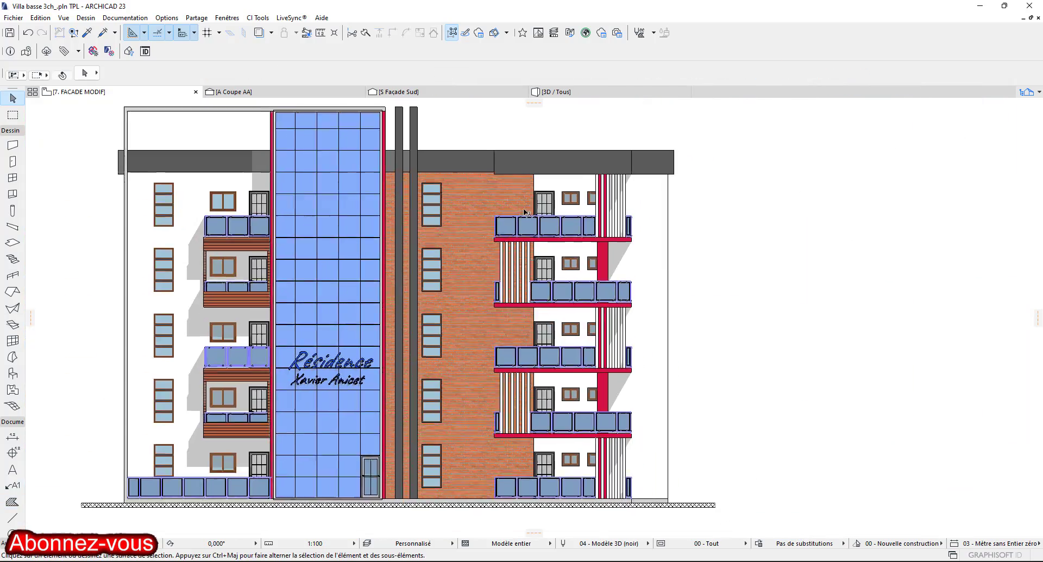
Select the whole facade drawing and set the pen of its lines to black pen 109.
scroll(532, 255, up, 8)
click(549, 271)
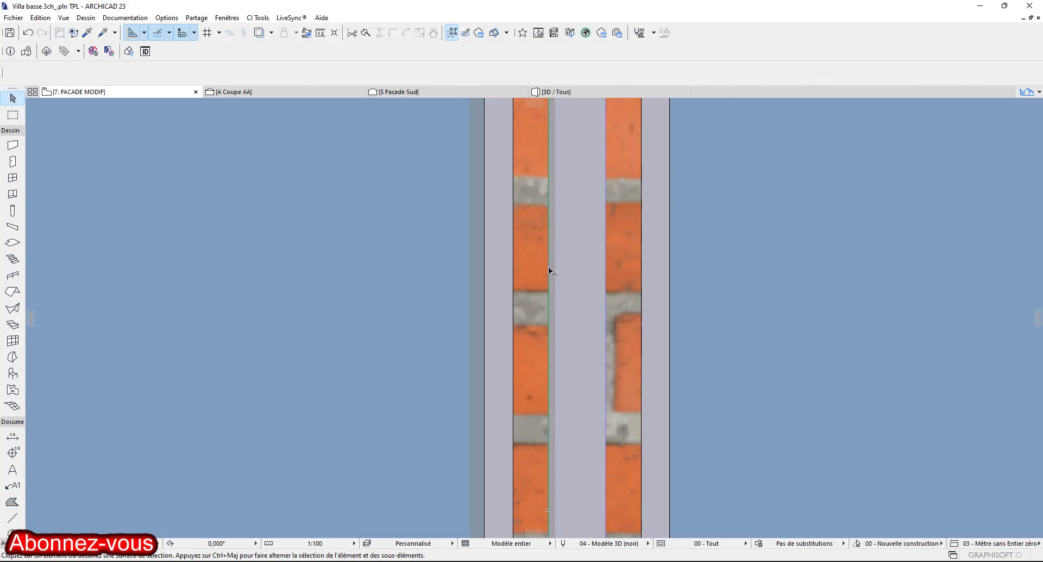
scroll(538, 252, down, 8)
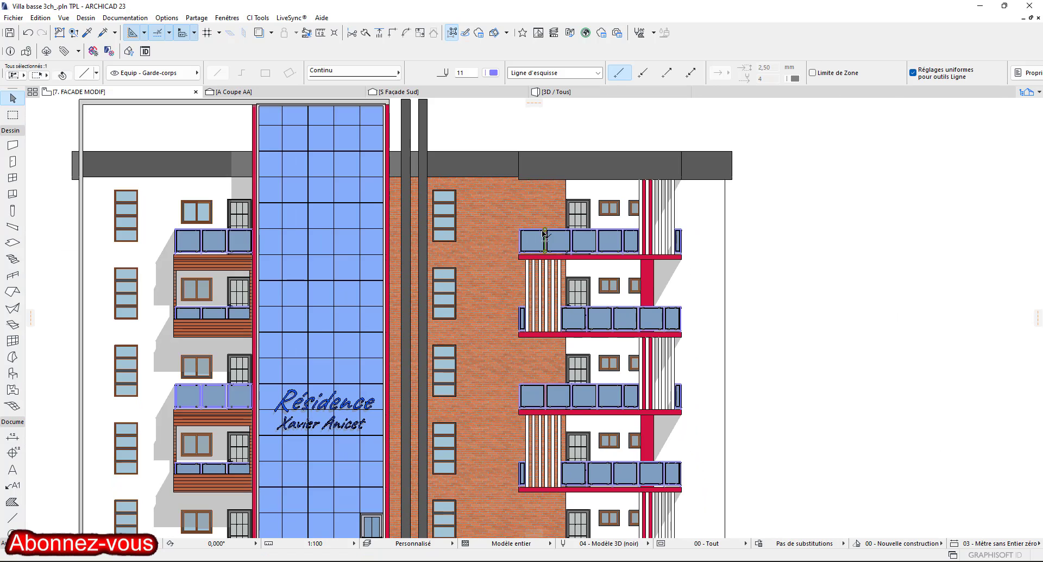
scroll(545, 235, down, 3)
click(262, 160)
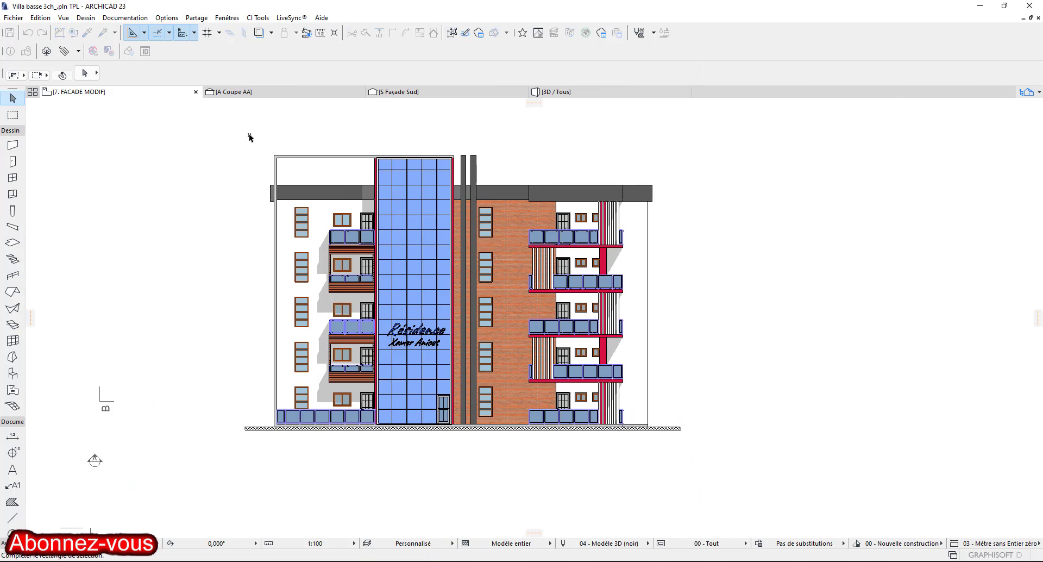
click(685, 448)
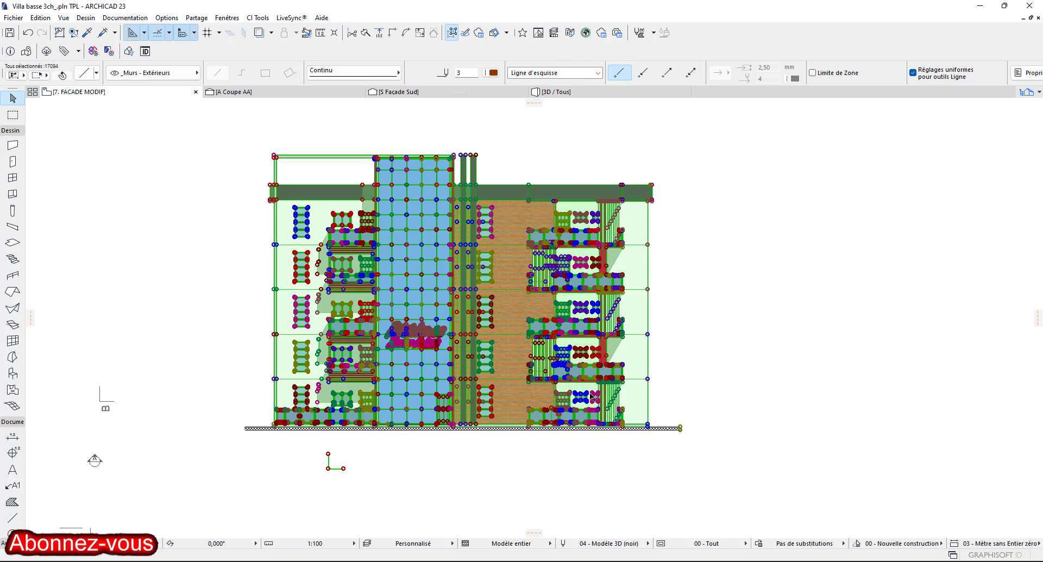
scroll(448, 271, up, 6)
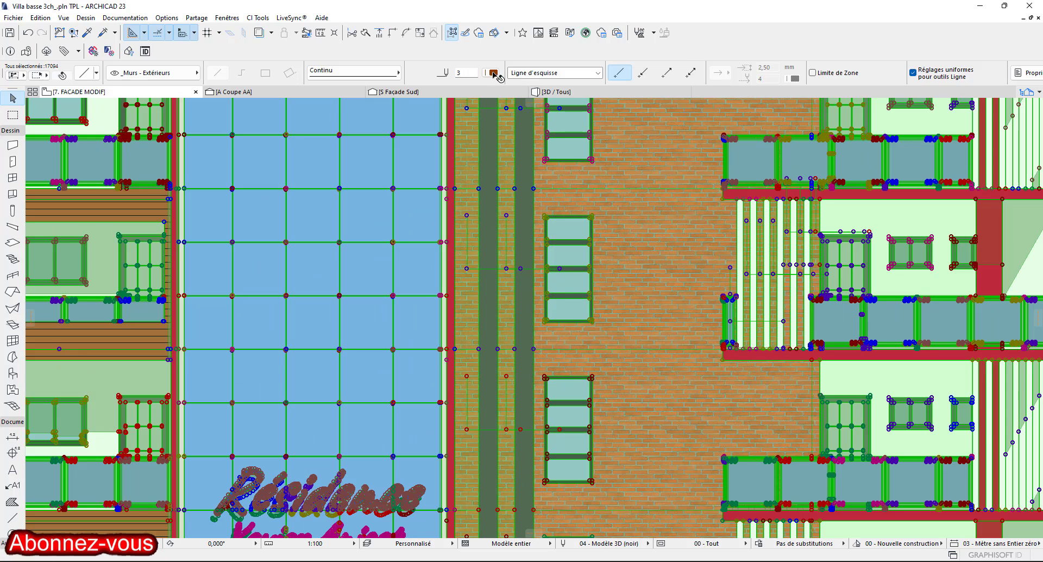
click(493, 73)
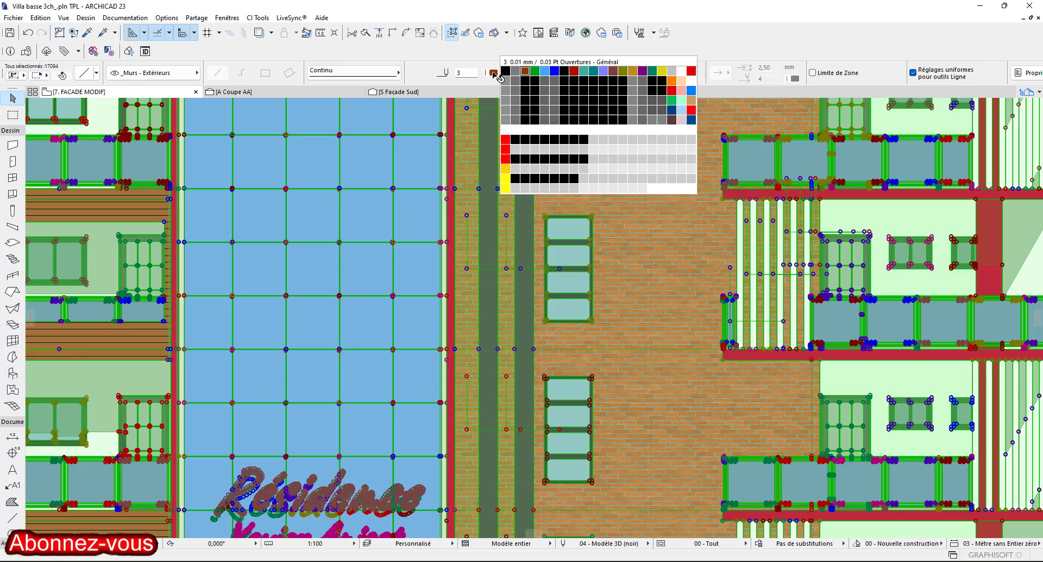
click(583, 120)
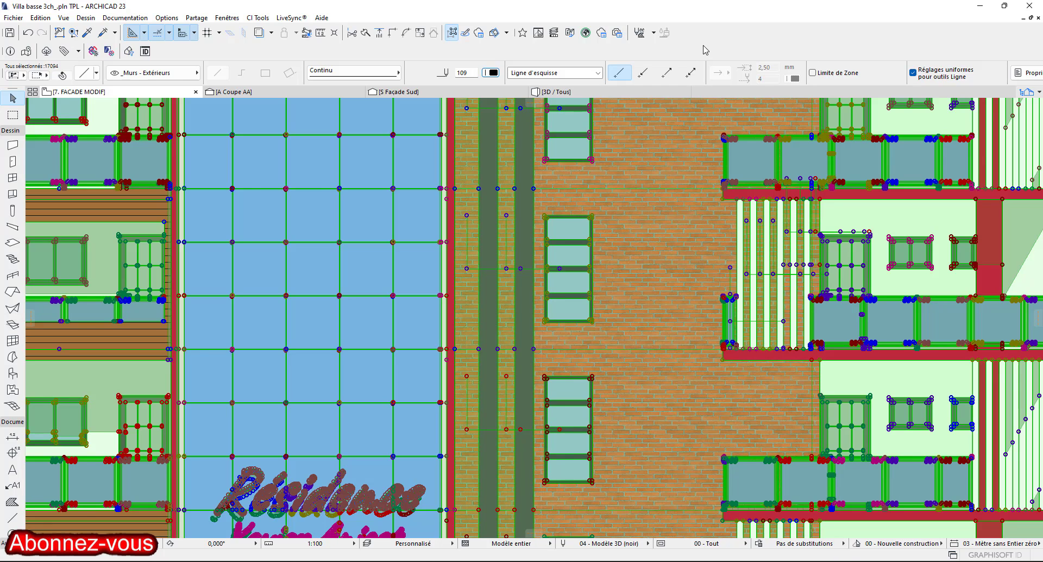
key(Escape)
Examine the recoloured lines on the facade's brick wall, windows and balcony railings.
scroll(534, 434, down, 3)
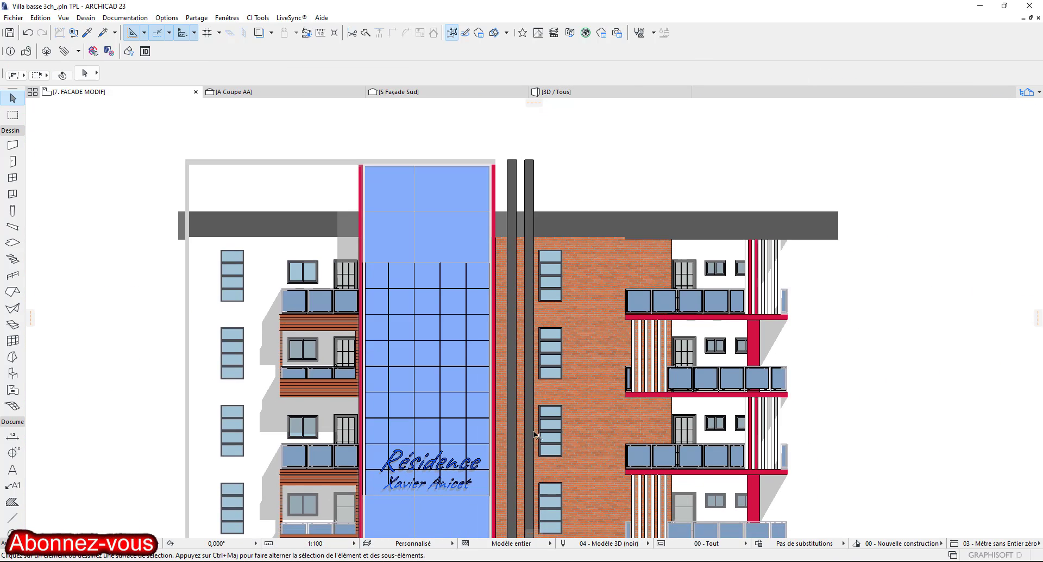
middle_drag(533, 435, 334, 415)
scroll(485, 344, up, 5)
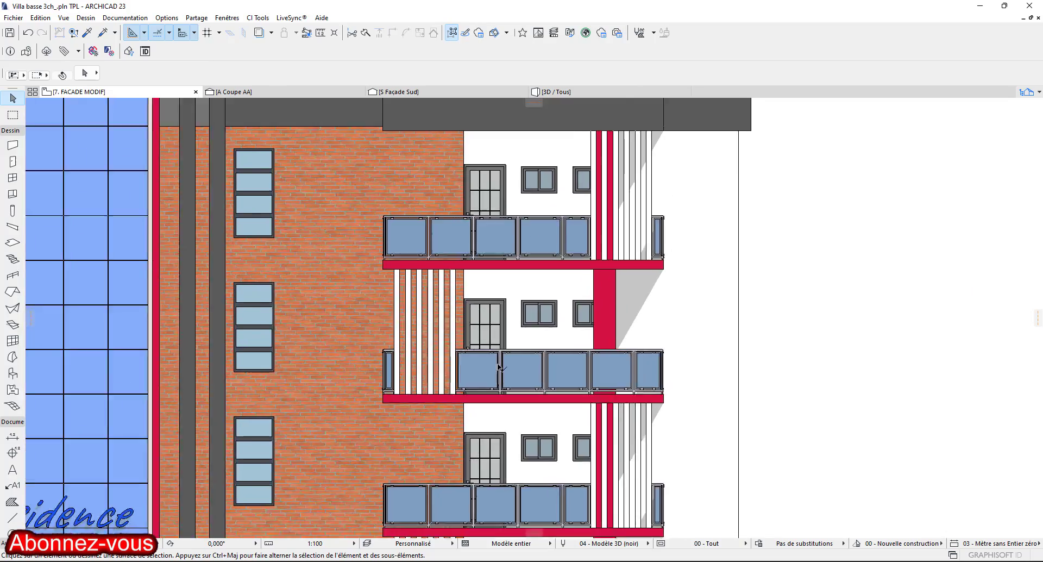
scroll(625, 379, down, 3)
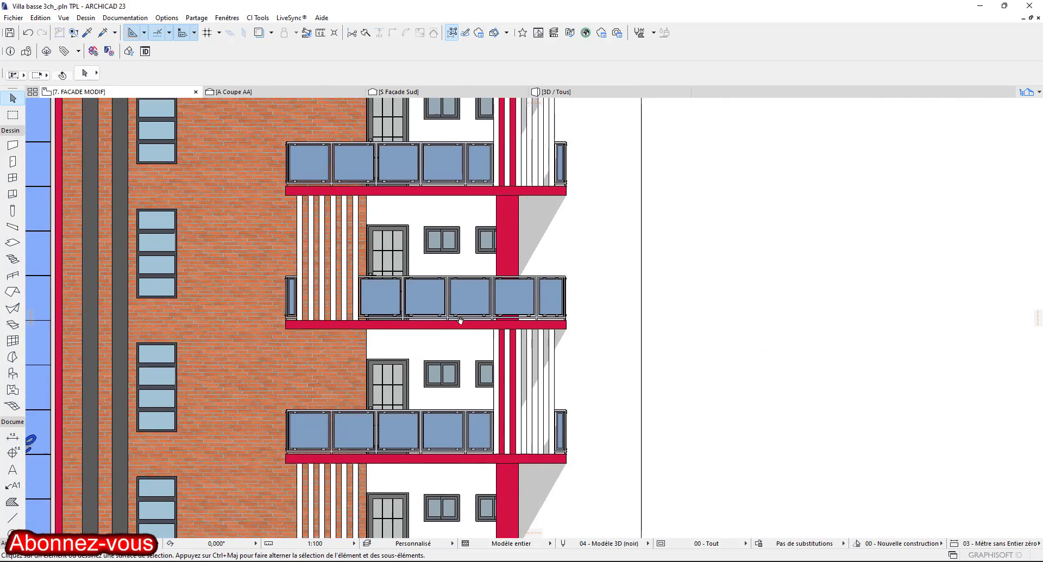
scroll(486, 275, up, 4)
scroll(527, 319, up, 1)
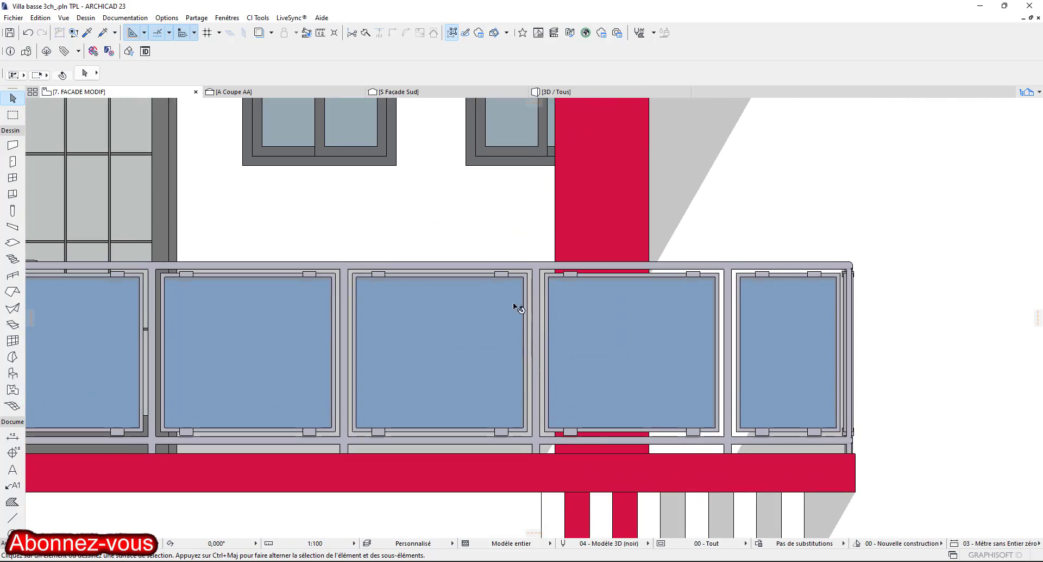
scroll(682, 386, down, 1)
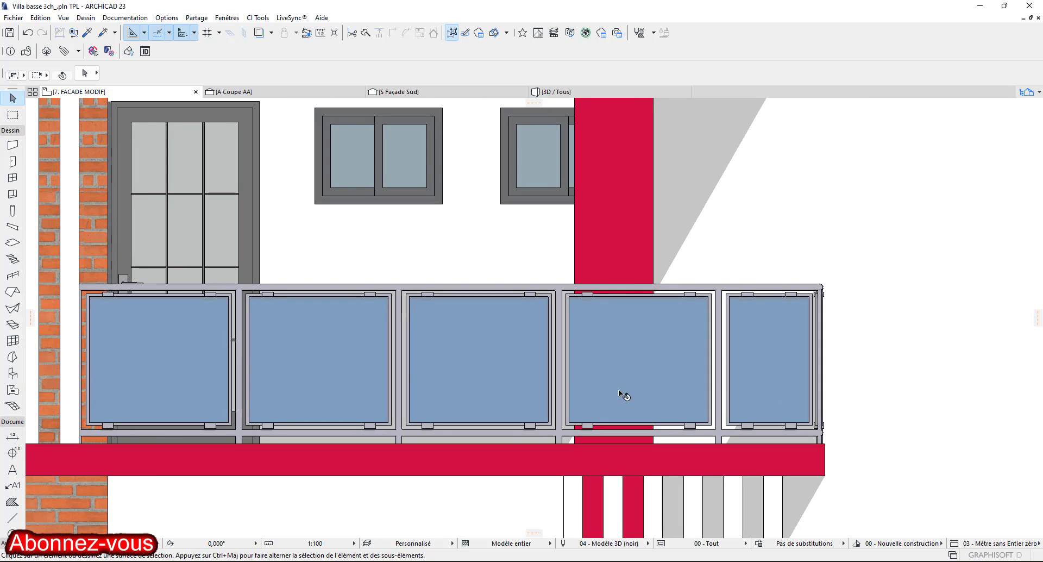
Delete the 50 % shadow hatches on the inner frame of the upper balcony door beside the brick strips.
scroll(629, 364, down, 8)
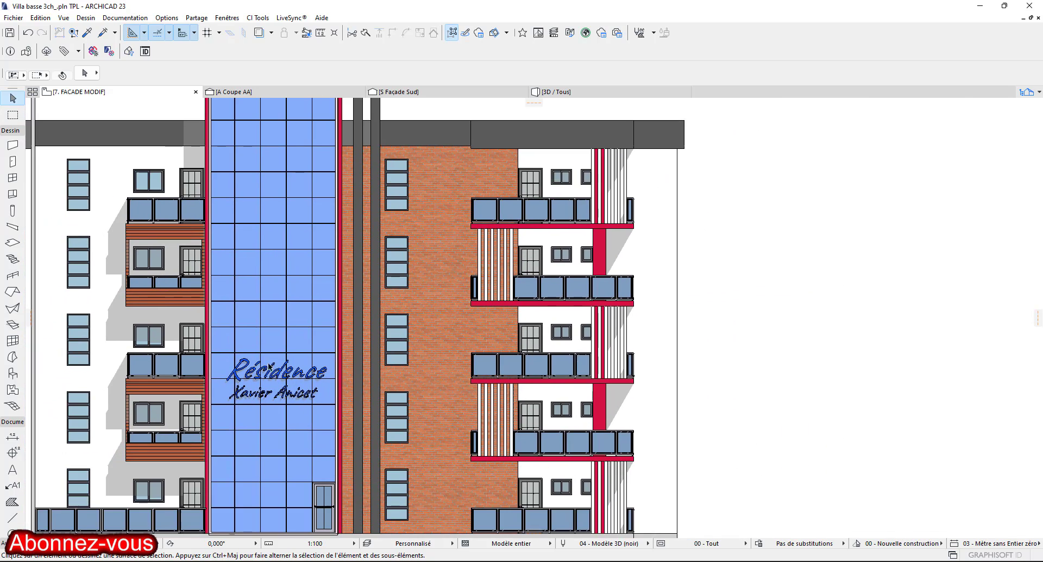
mouse_move(269, 366)
middle_down()
mouse_move(489, 362)
mouse_move(383, 386)
middle_up()
scroll(683, 235, up, 8)
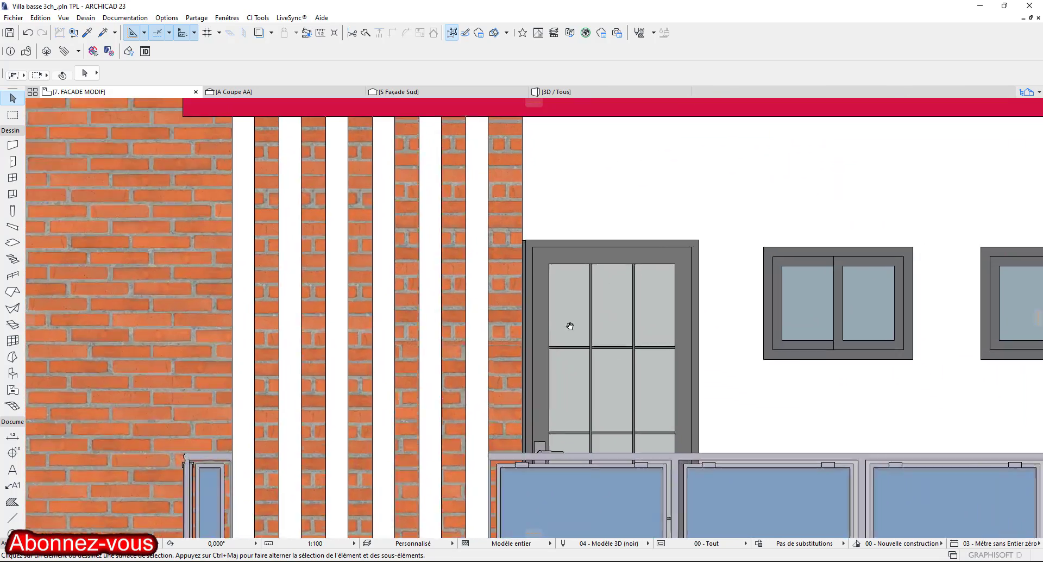
scroll(753, 307, up, 1)
middle_drag(753, 307, 639, 322)
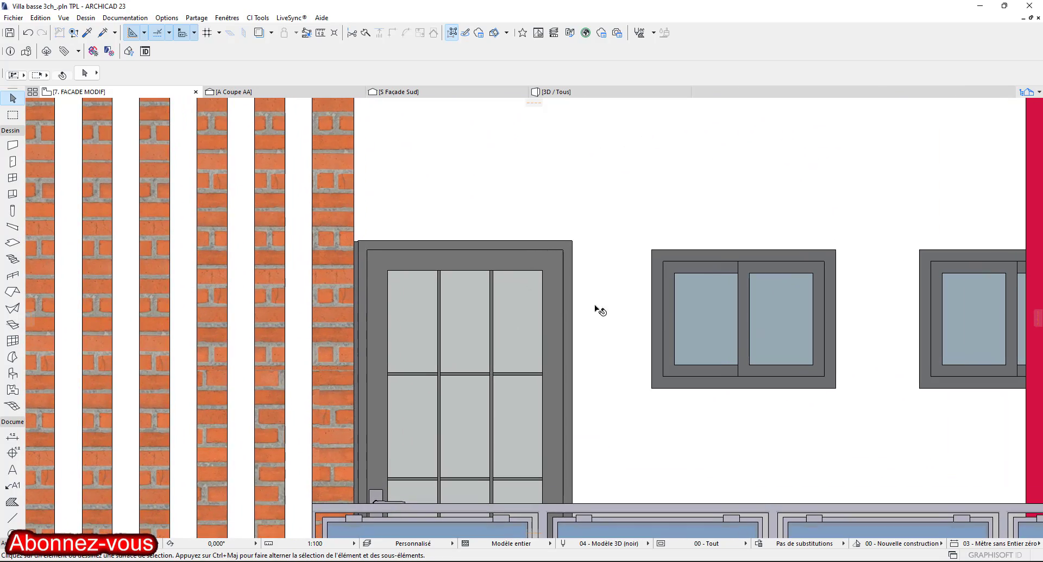
click(447, 264)
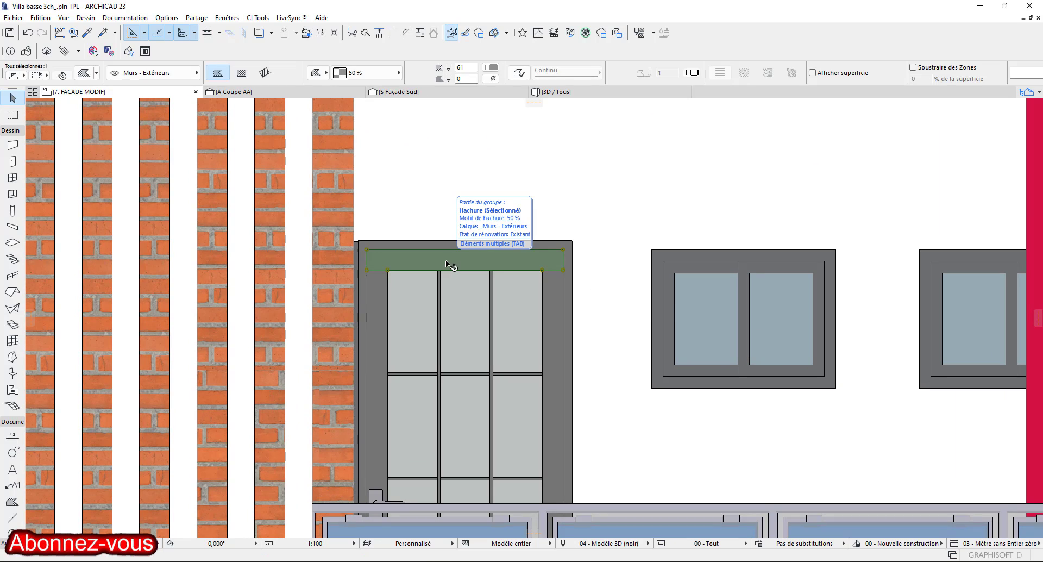
key(Escape)
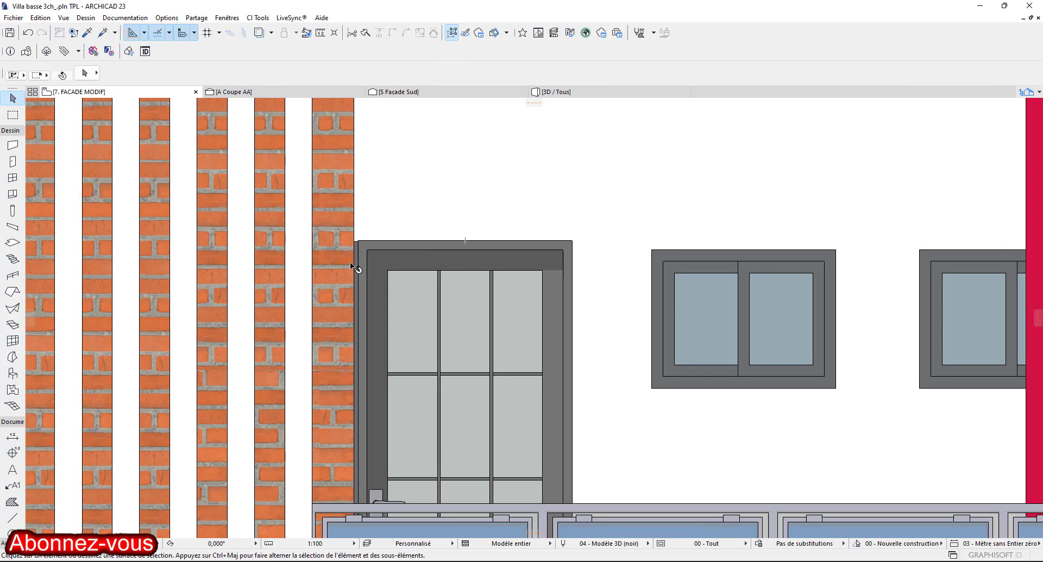
Delete the remaining 50 % shadow hatches on that door's outer frame and side jambs.
scroll(352, 254, up, 3)
click(359, 243)
click(407, 234)
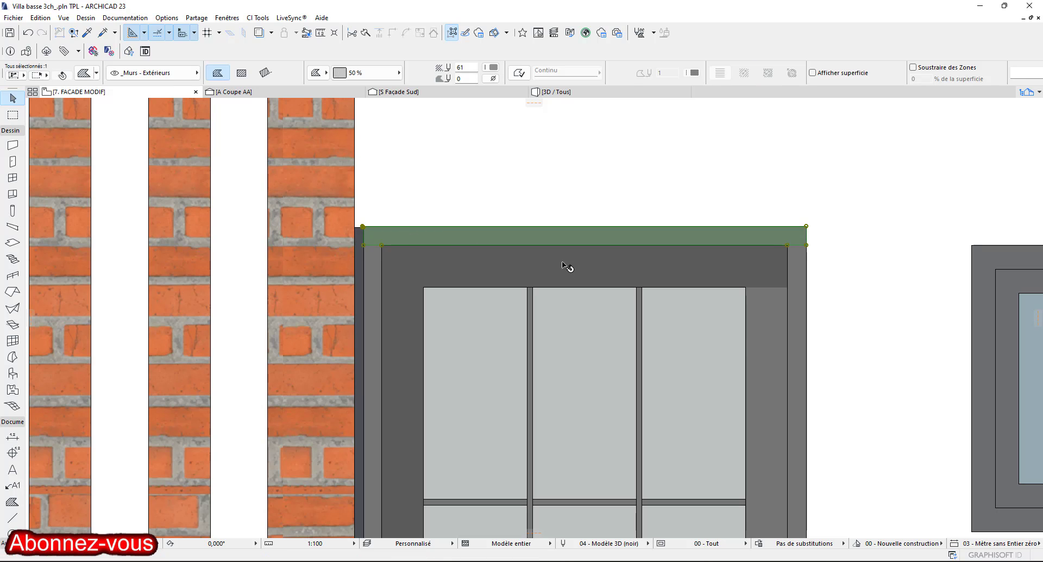
key(Escape)
click(769, 349)
click(801, 321)
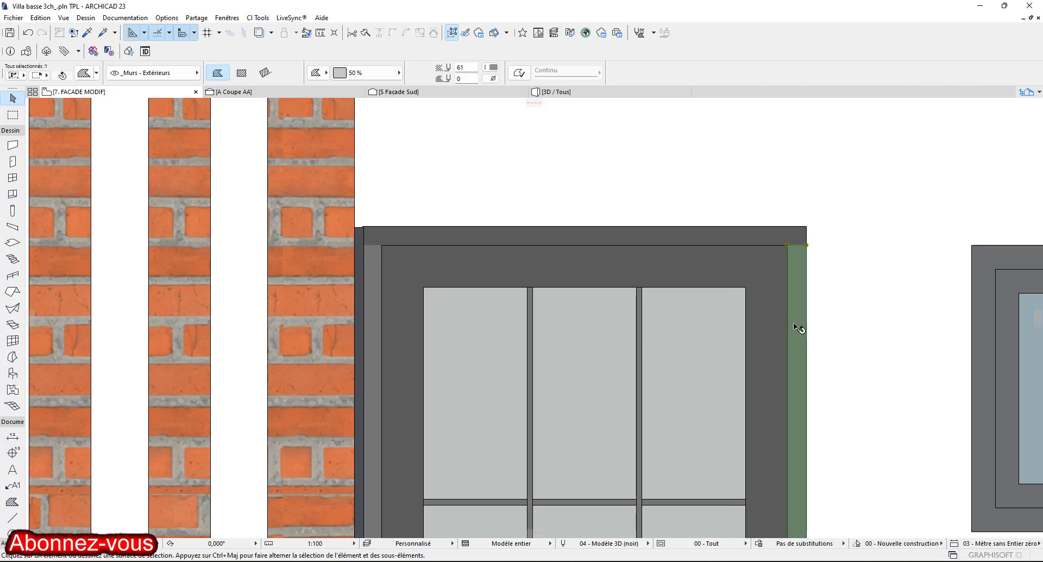
key(Escape)
Delete the 50 % shadow hatches from the frames of the two windows between that door and the red column.
scroll(554, 349, down, 6)
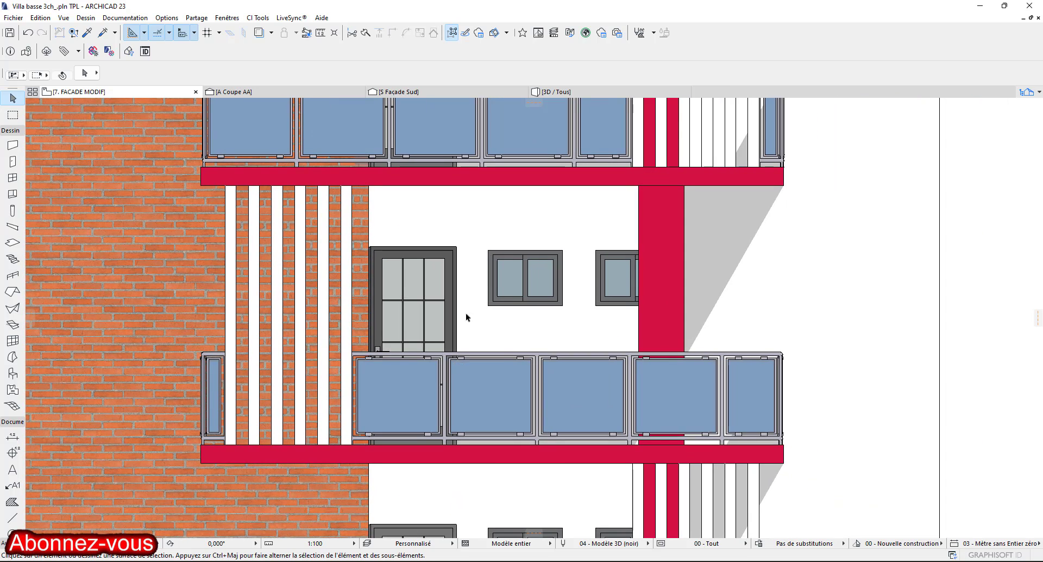
middle_drag(466, 317, 401, 282)
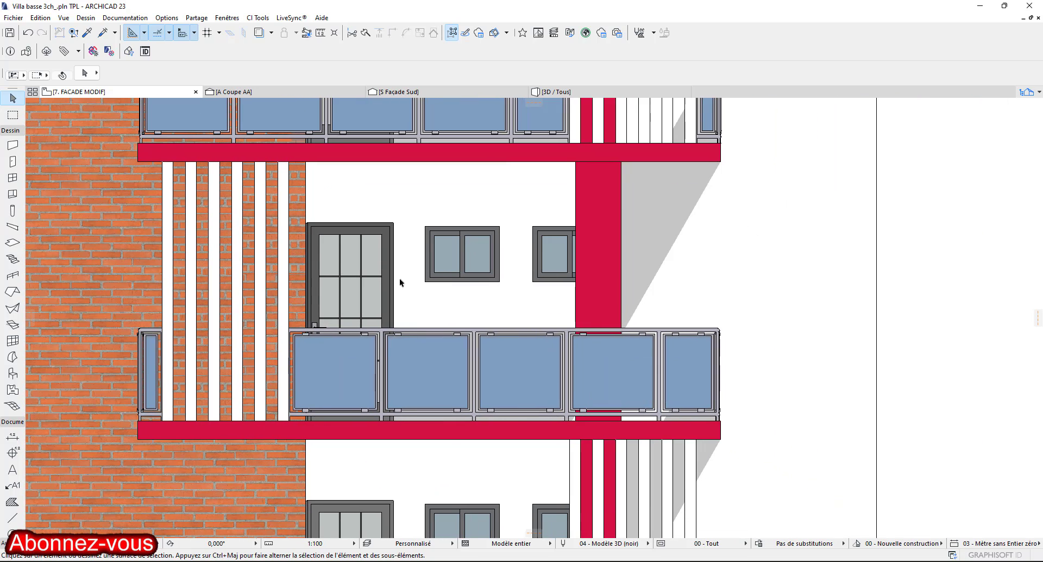
scroll(456, 235, up, 5)
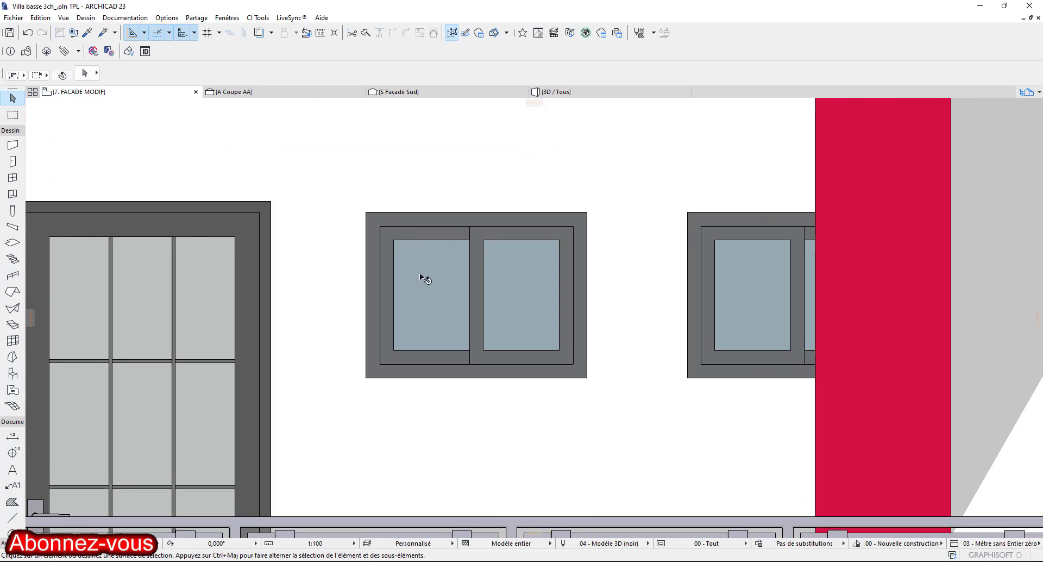
click(413, 220)
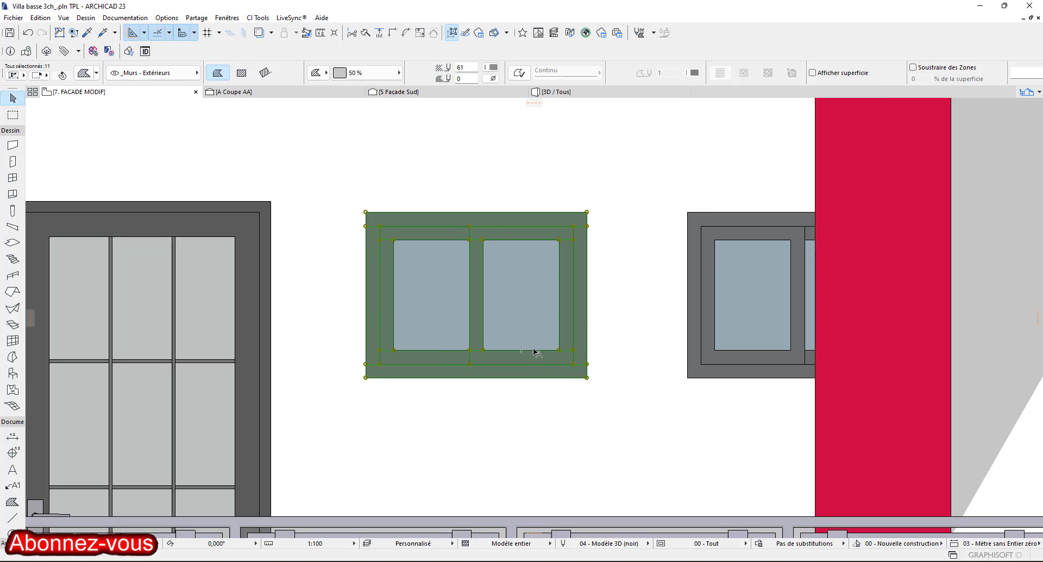
click(644, 313)
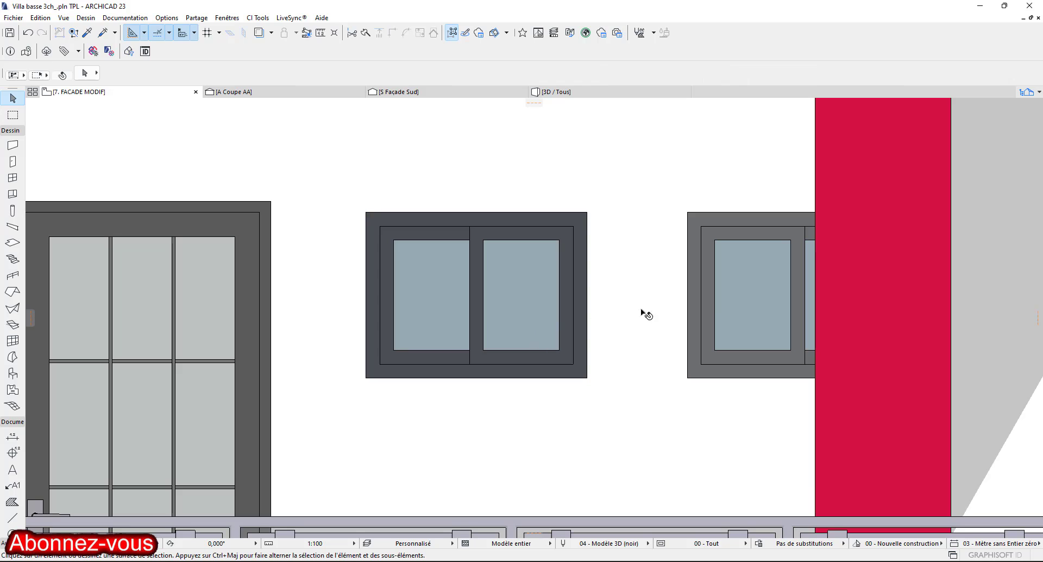
shift+click(708, 293)
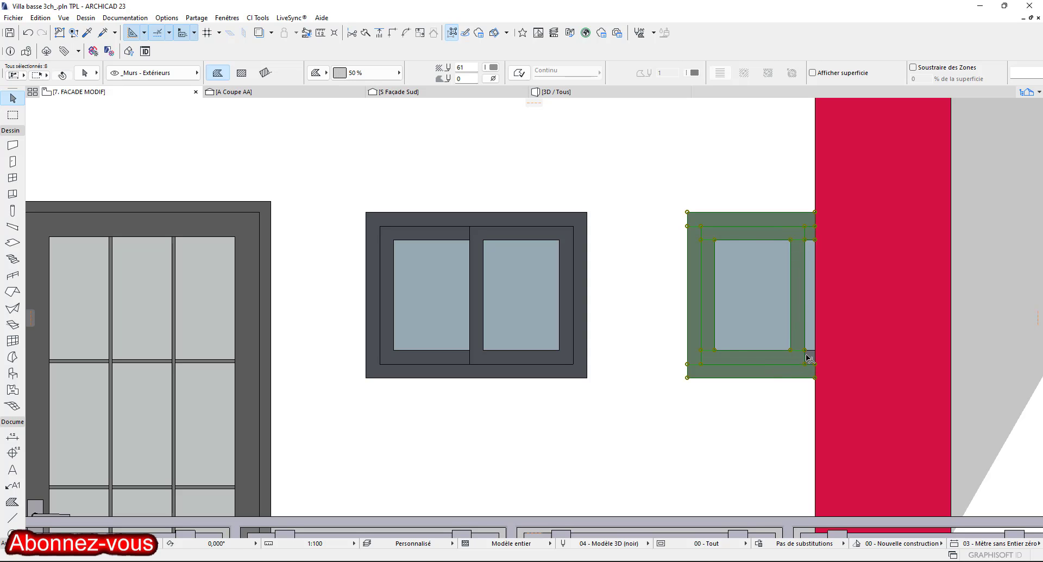
key(Escape)
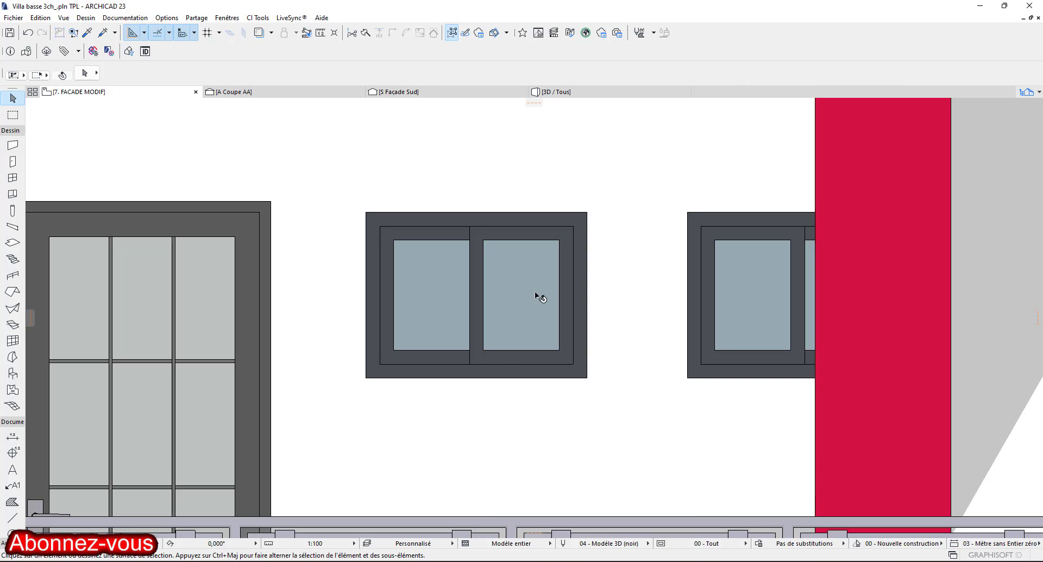
Select and delete all 50 % shadow hatches on the top-floor balcony door's frame and glazing bars beside the brick wall.
scroll(549, 285, down, 4)
middle_drag(566, 326, 607, 558)
scroll(416, 214, up, 1)
scroll(416, 215, up, 4)
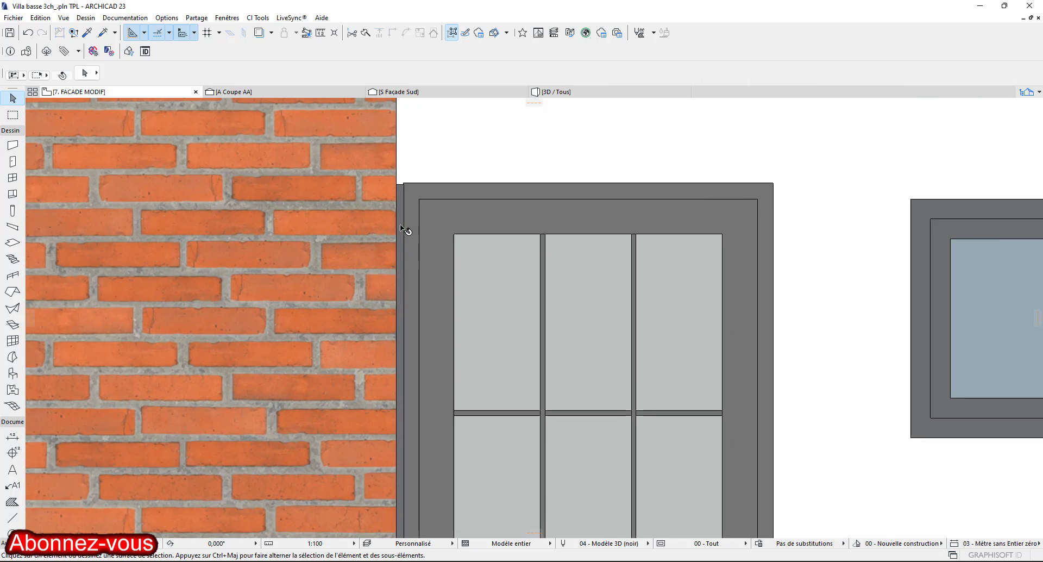
click(399, 204)
shift+click(453, 243)
shift+click(541, 267)
scroll(542, 267, up, 3)
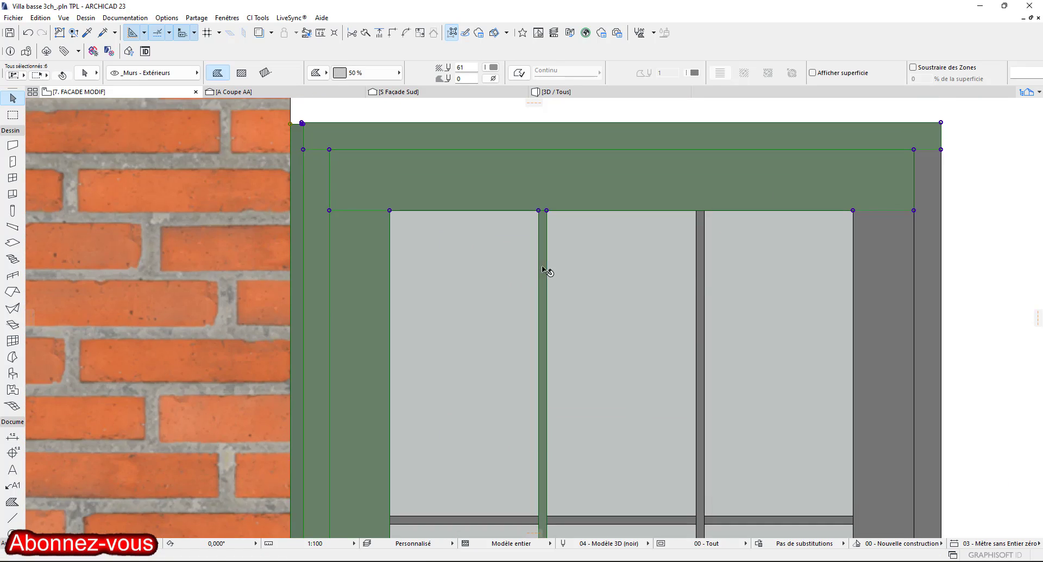
shift+click(702, 282)
middle_drag(698, 284, 656, 219)
scroll(660, 218, up, 1)
shift+click(663, 228)
middle_drag(613, 530, 556, 358)
scroll(557, 360, up, 1)
shift+click(578, 307)
shift+click(649, 310)
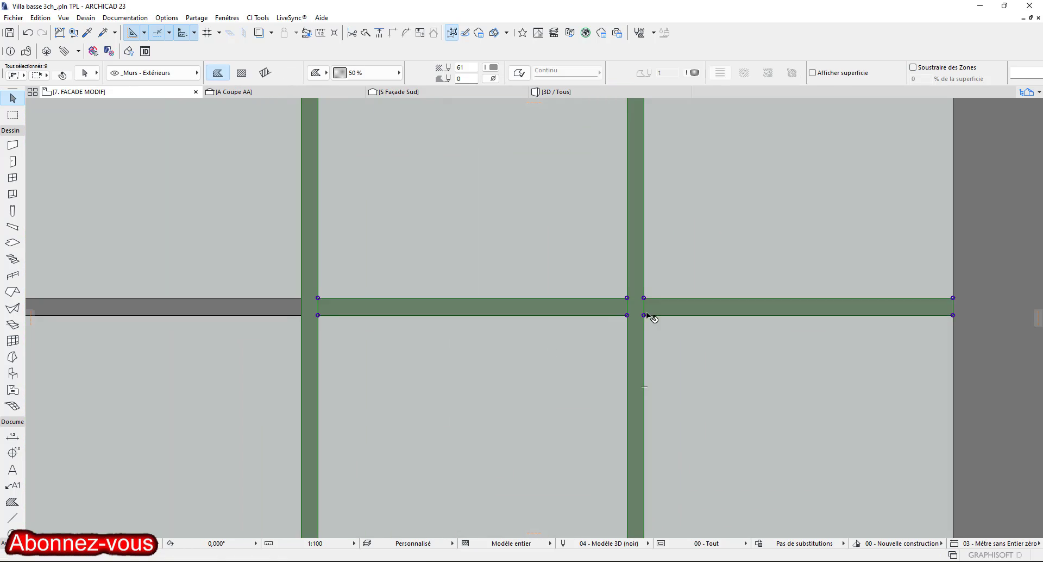
shift+click(267, 306)
scroll(479, 315, down, 3)
middle_drag(381, 519, 76, 329)
scroll(77, 330, up, 2)
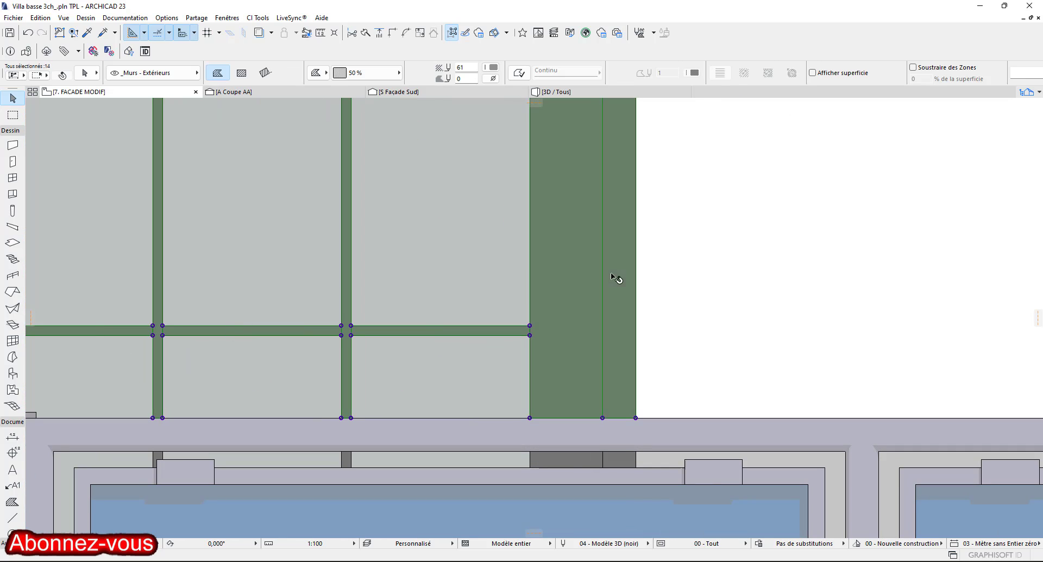
key(Escape)
Select and delete the 50 % shadow hatches on the frames of the two top-floor windows beside the balcony door.
scroll(522, 234, down, 5)
middle_drag(535, 135, 448, 259)
scroll(449, 259, up, 3)
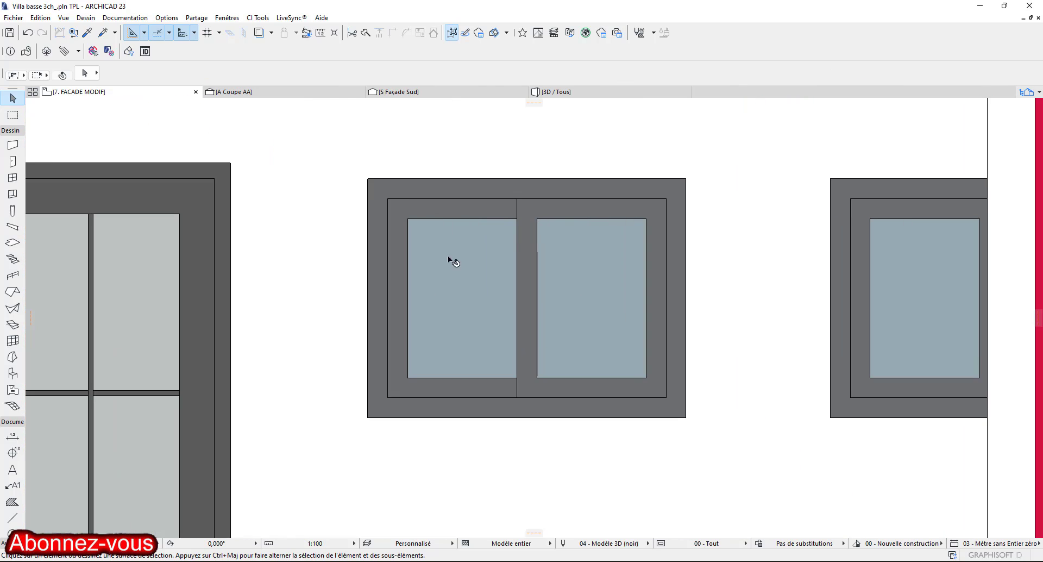
shift+click(437, 212)
shift+click(380, 253)
shift+click(397, 255)
shift+click(527, 286)
shift+click(656, 280)
shift+click(676, 304)
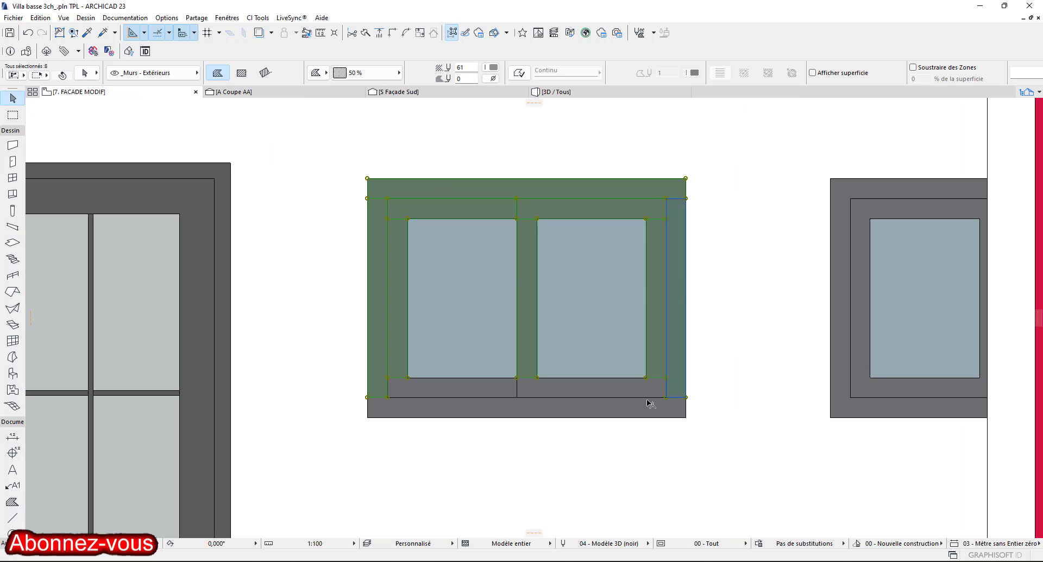
middle_drag(845, 250, 510, 263)
shift+click(509, 263)
shift+click(519, 245)
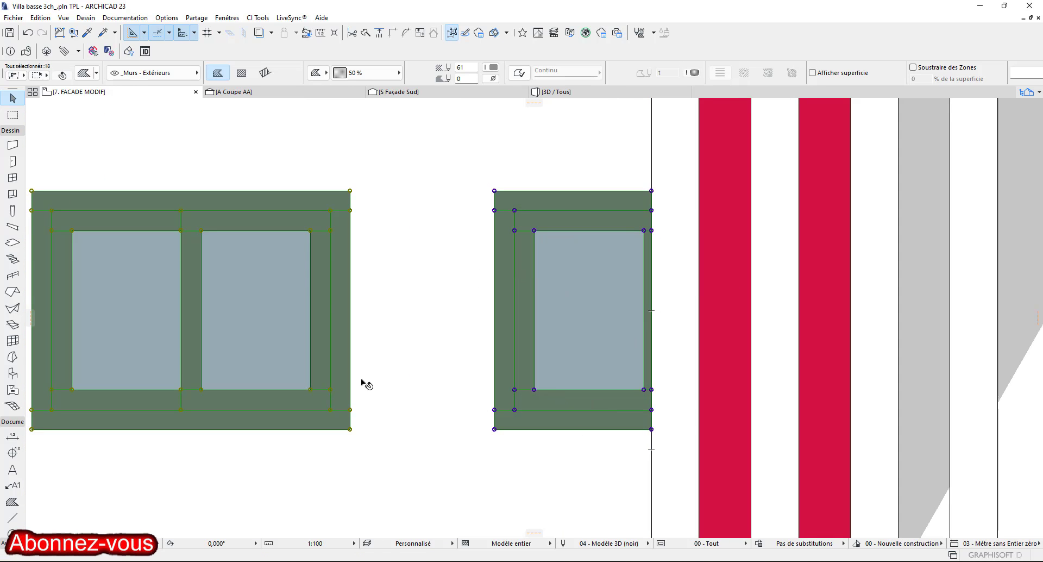
key(Escape)
Try deleting the dark fill of the roof band above the top-floor balcony, and undo the deletion.
scroll(375, 343, down, 4)
middle_drag(414, 372, 588, 449)
click(485, 274)
key(Delete)
click(31, 33)
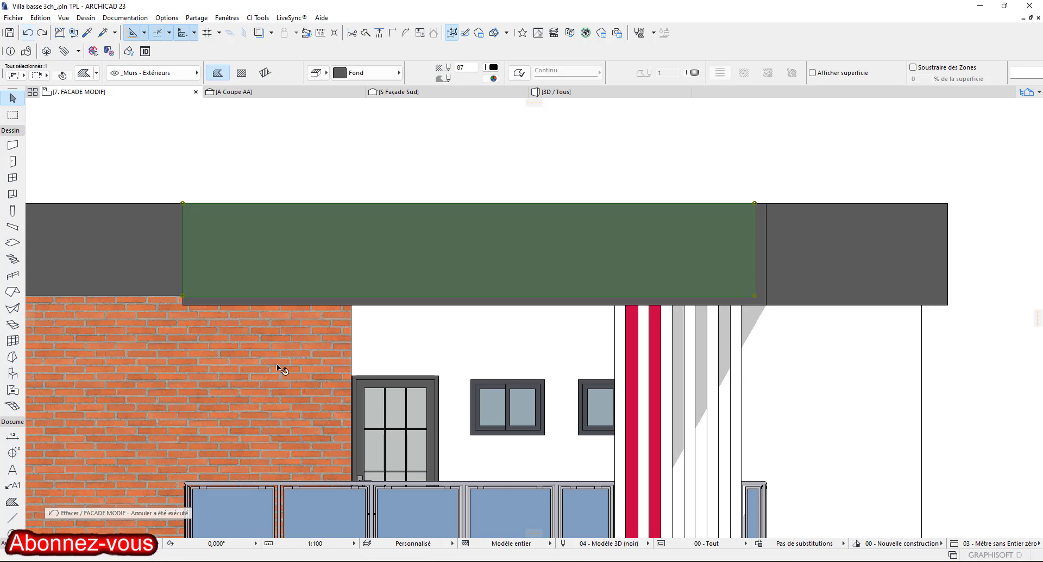
key(Escape)
Delete the 50 % shadow hatches on the frame and glazing bars of the balcony door on the floor below the brick strips.
scroll(281, 370, down, 3)
scroll(326, 381, up, 10)
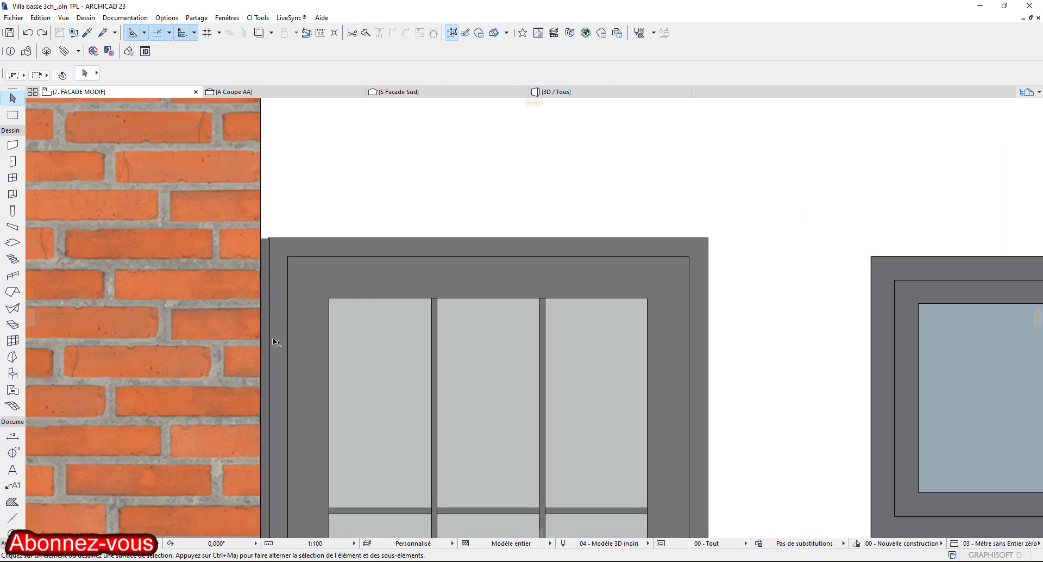
scroll(276, 342, up, 2)
click(286, 339)
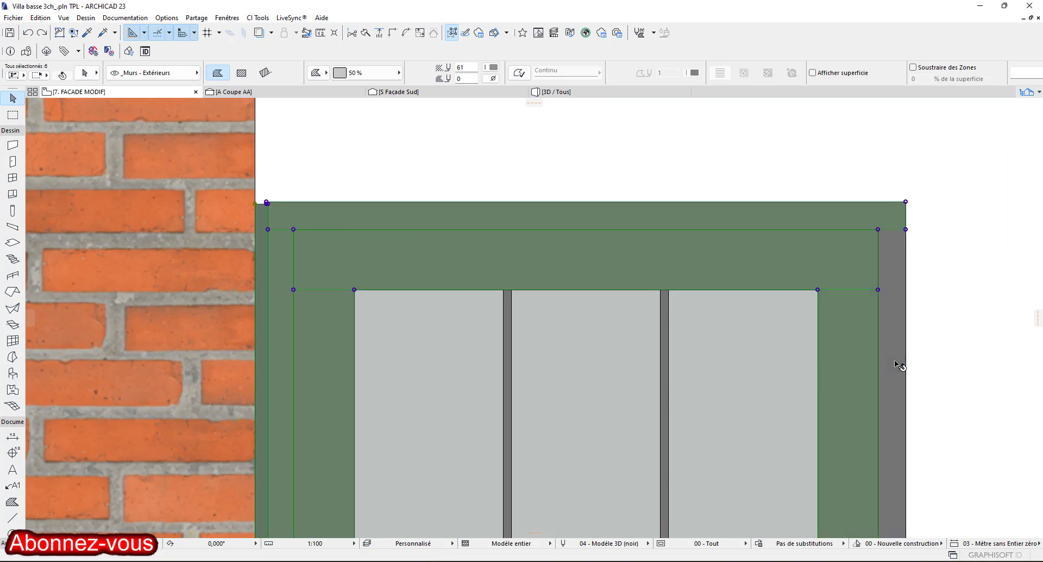
shift+click(899, 366)
scroll(458, 366, up, 2)
shift+click(722, 352)
scroll(345, 314, up, 3)
shift+click(345, 314)
shift+click(657, 313)
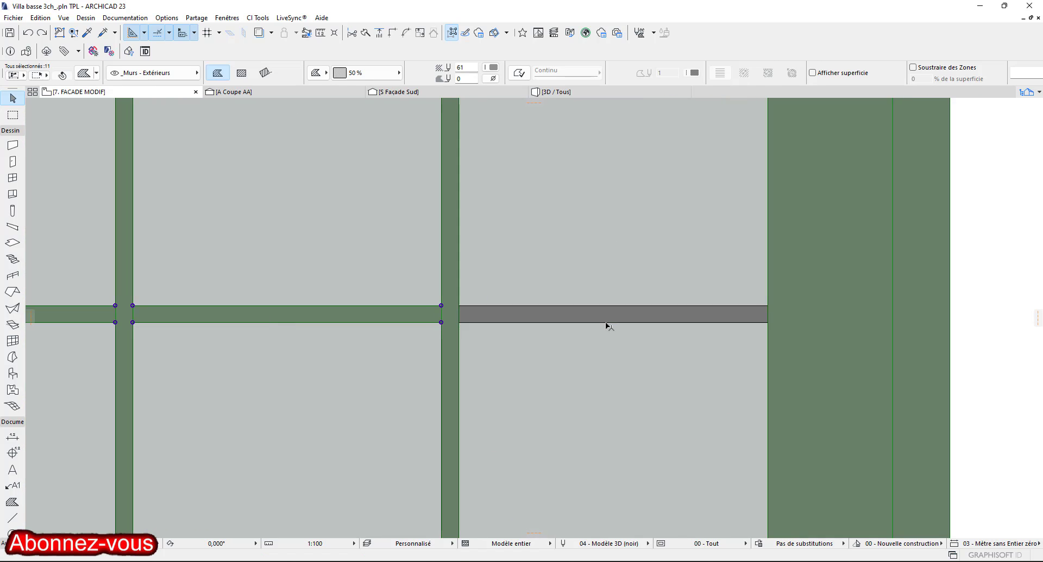
shift+click(606, 315)
scroll(607, 315, down, 6)
scroll(304, 413, up, 2)
shift+click(326, 370)
shift+click(480, 372)
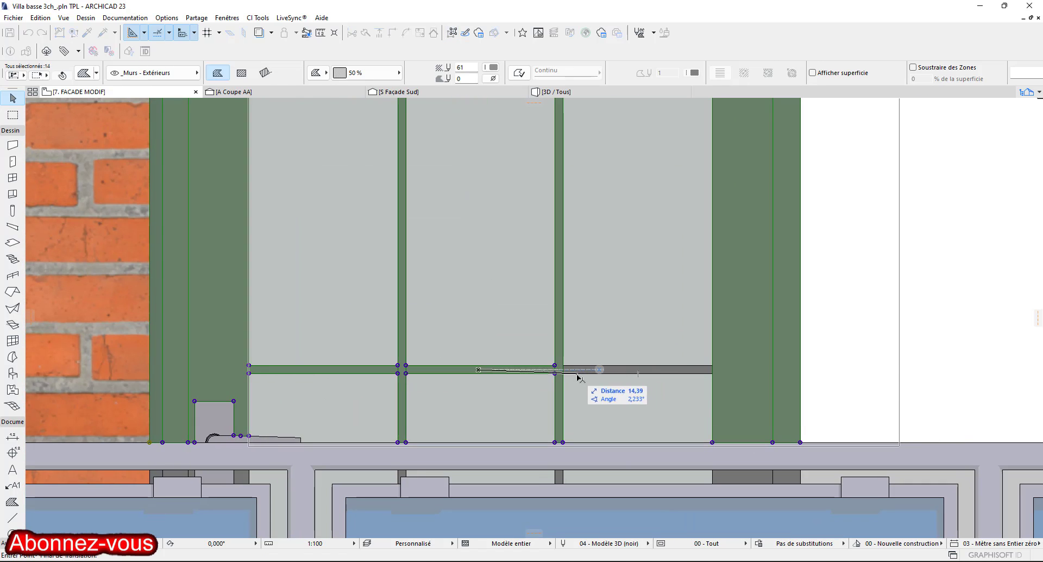
shift+click(619, 372)
key(Delete)
Delete the leftover shadow hatch pieces of that door showing through the balcony railing.
scroll(328, 389, down, 2)
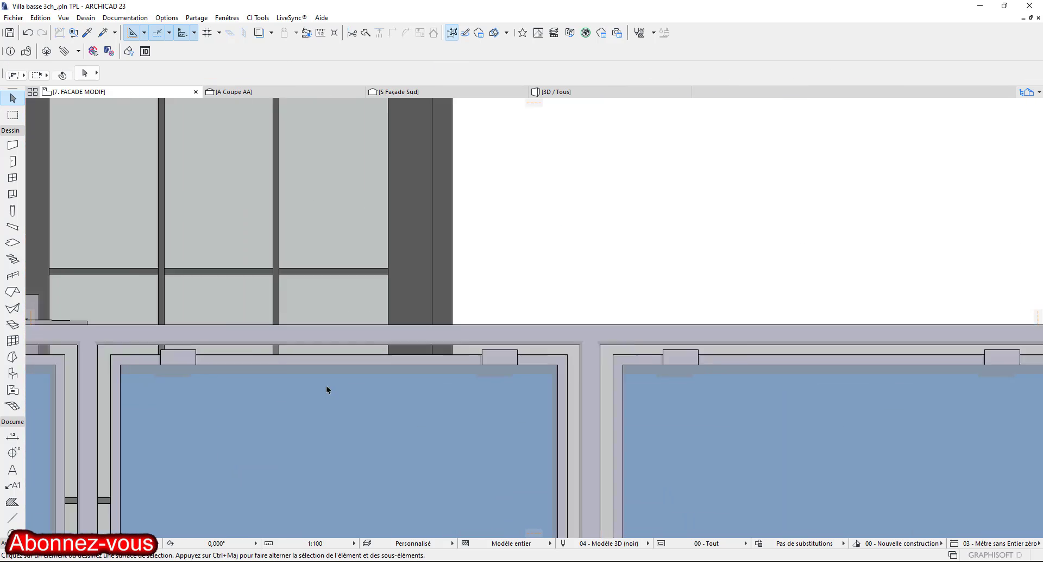
scroll(327, 383, up, 4)
click(223, 317)
key(Delete)
scroll(466, 309, down, 3)
scroll(217, 401, up, 4)
click(238, 391)
scroll(389, 377, down, 3)
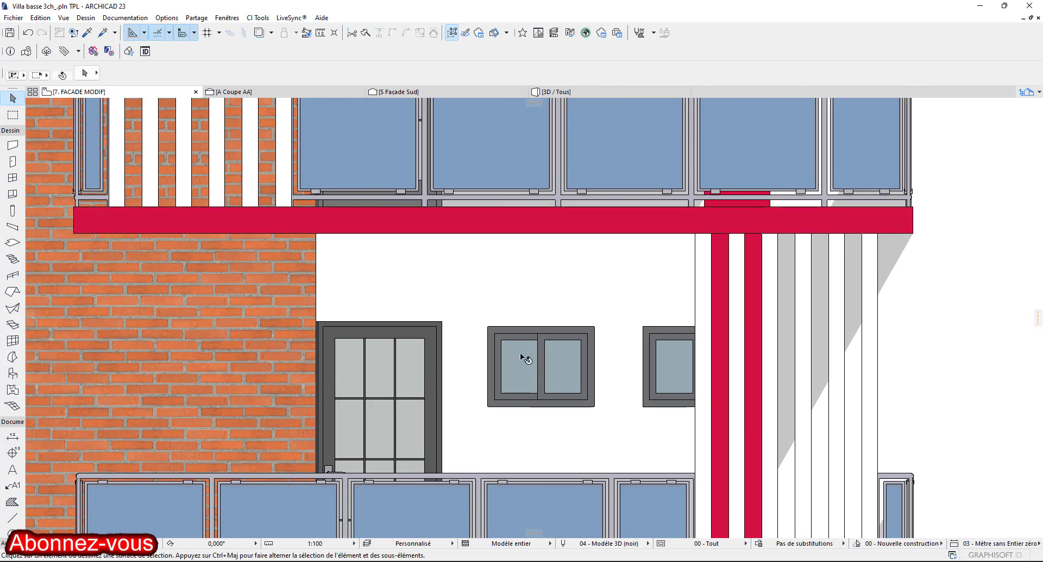
With the Hatch tool, apply the dark Fond fill to the frame pieces of the two windows beside that door.
scroll(250, 337, up, 5)
key(h)
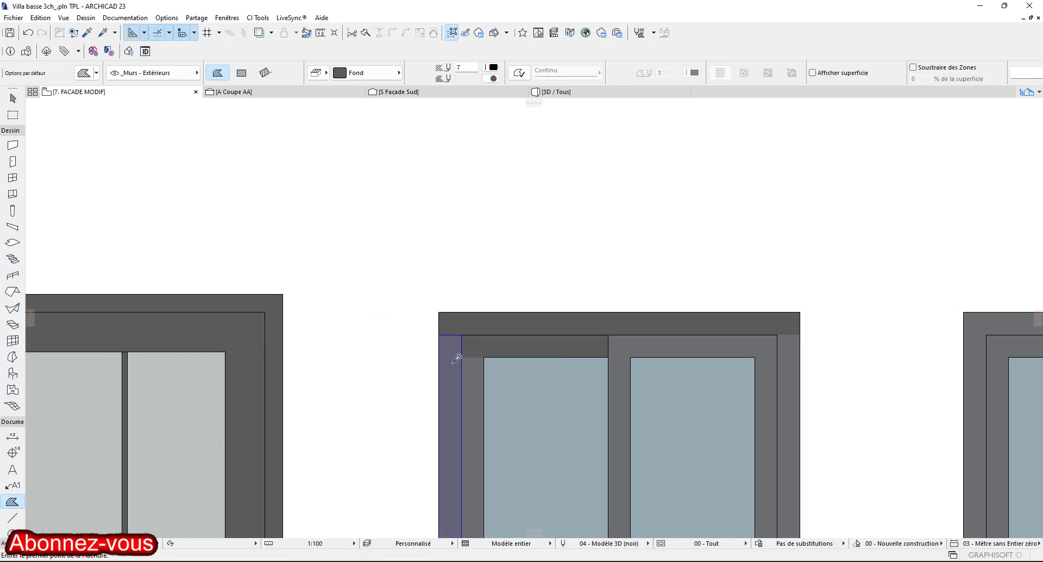
scroll(766, 364, down, 2)
scroll(720, 306, down, 1)
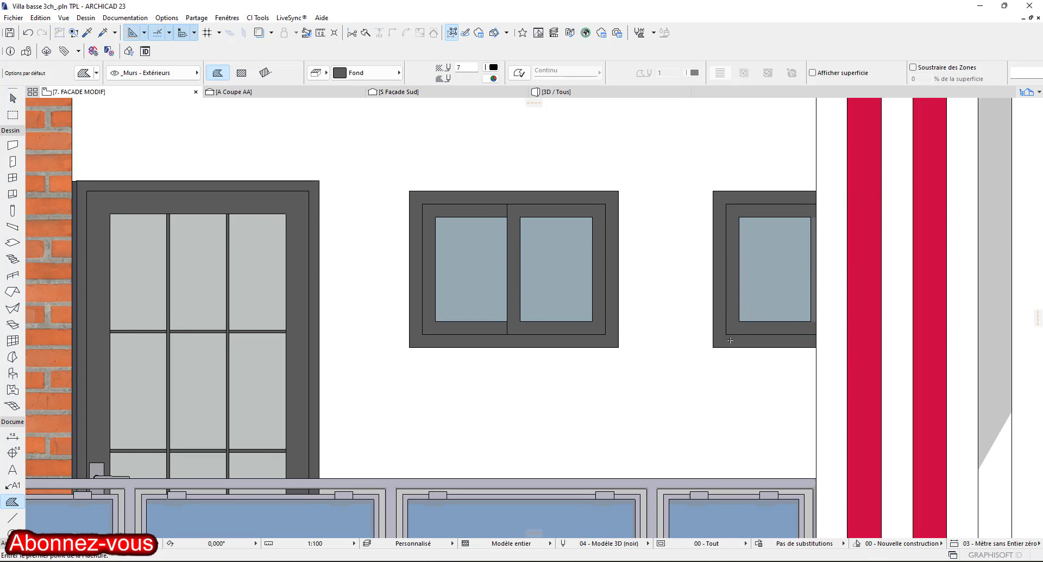
Apply the dark Fond fill to the frame and glazing bars of the next balcony door beside the brick strips.
scroll(757, 324, down, 2)
scroll(380, 217, up, 4)
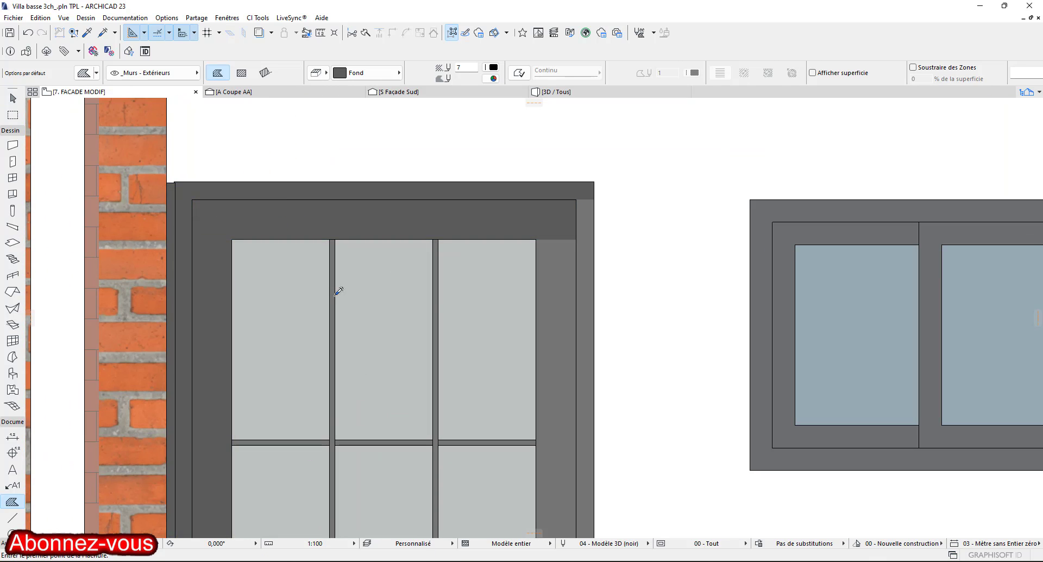
scroll(470, 279, down, 2)
scroll(395, 245, up, 3)
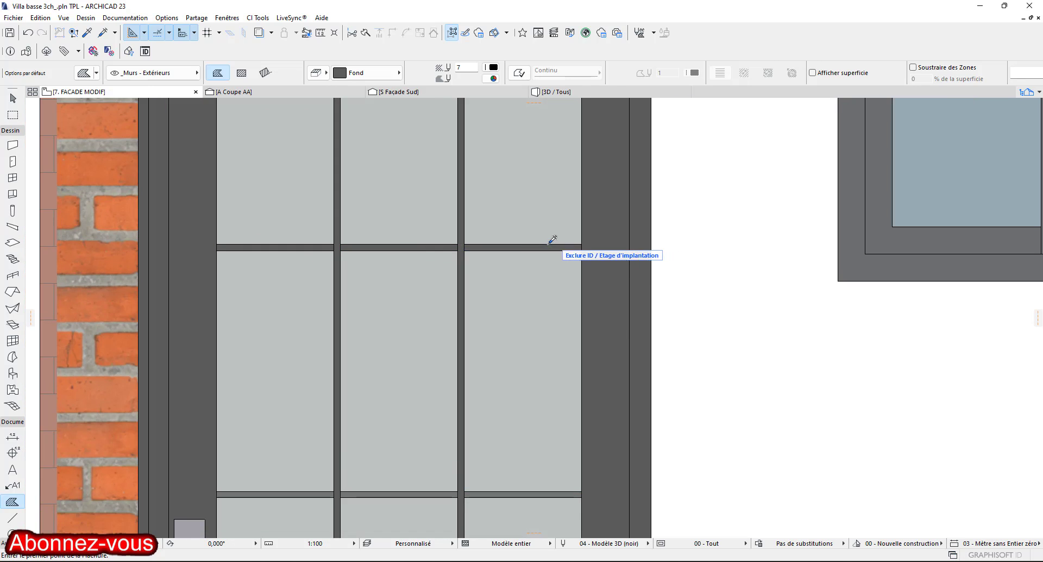
Apply the dark Fond fill to the frames of the two windows between that door and the red column.
scroll(522, 228, down, 2)
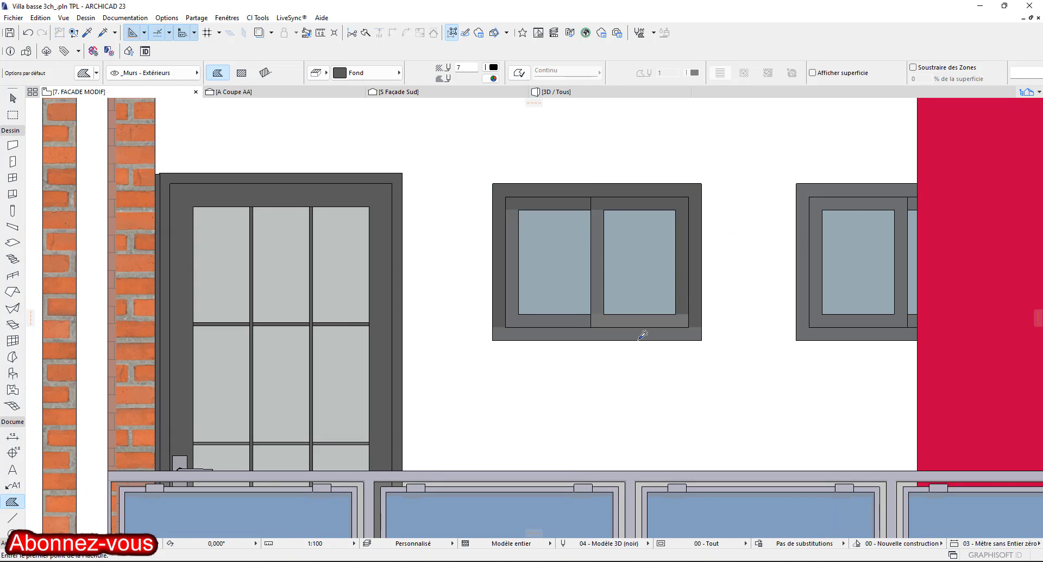
middle_drag(706, 241, 531, 226)
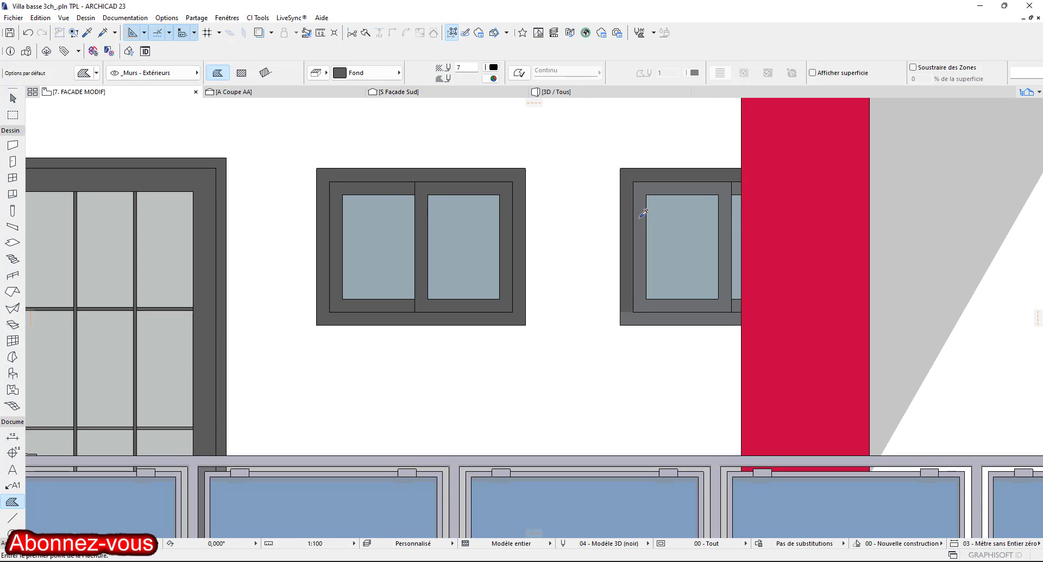
scroll(739, 301, down, 3)
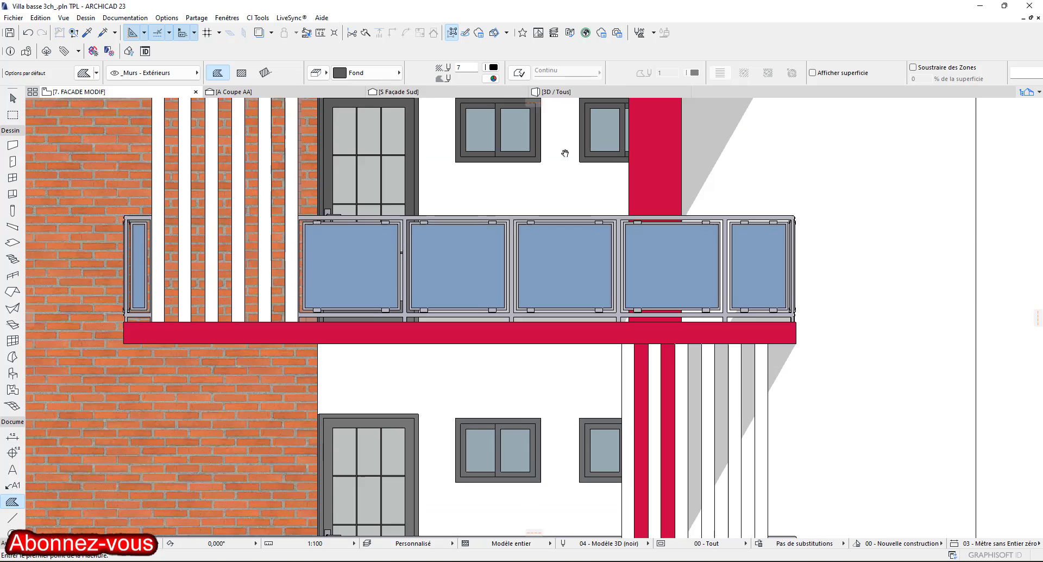
Apply the dark Fond fill to the frame and glazing bars of the lowest balcony door beside the brick wall.
scroll(256, 178, up, 6)
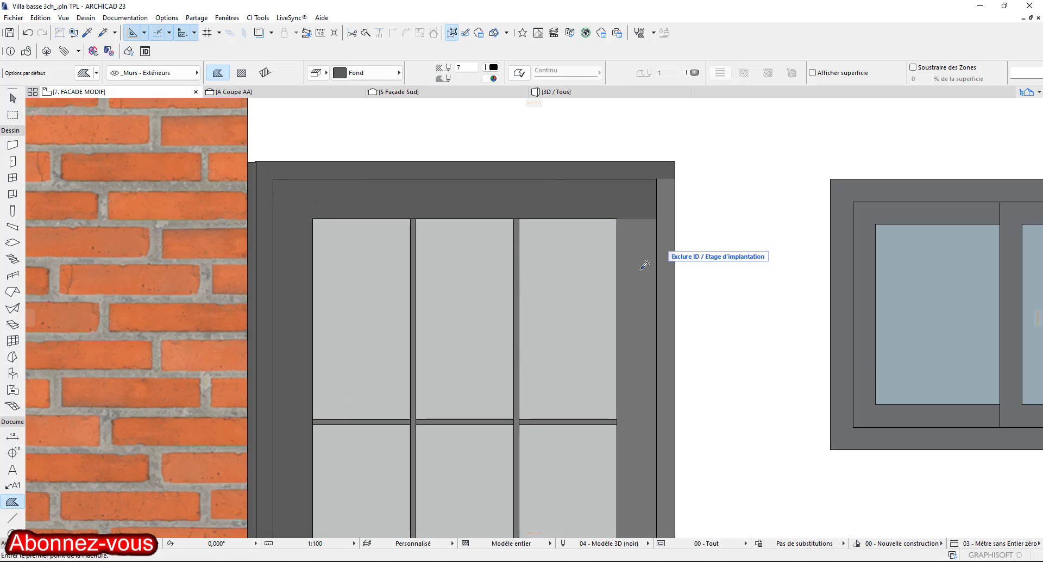
scroll(401, 249, up, 2)
scroll(564, 151, up, 3)
scroll(564, 151, down, 3)
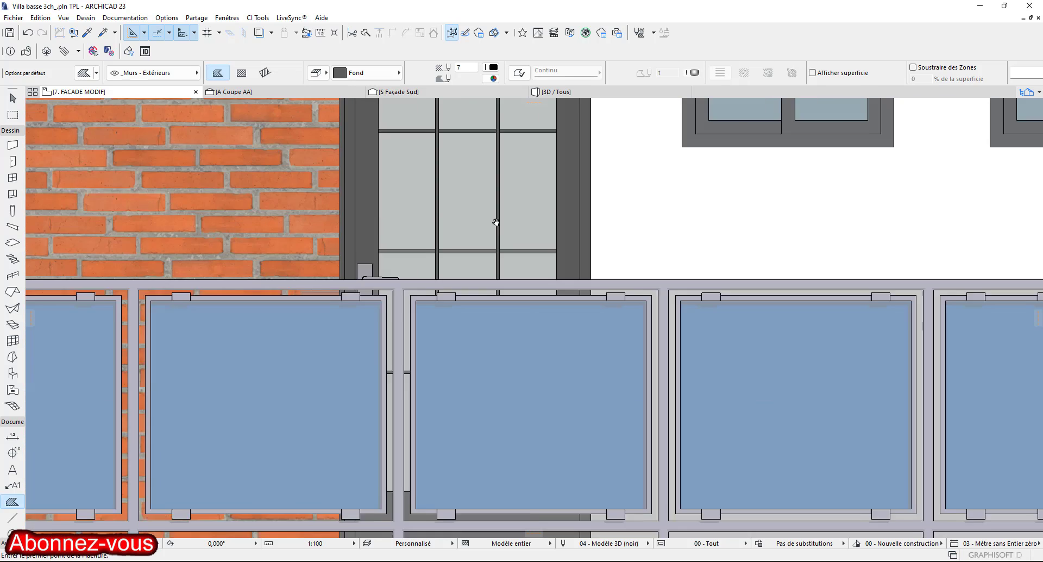
Apply the dark Fond fill to that door's frame and glazing bar pieces showing through the ground-floor balcony railing.
scroll(397, 220, up, 2)
scroll(641, 227, down, 3)
scroll(706, 277, up, 4)
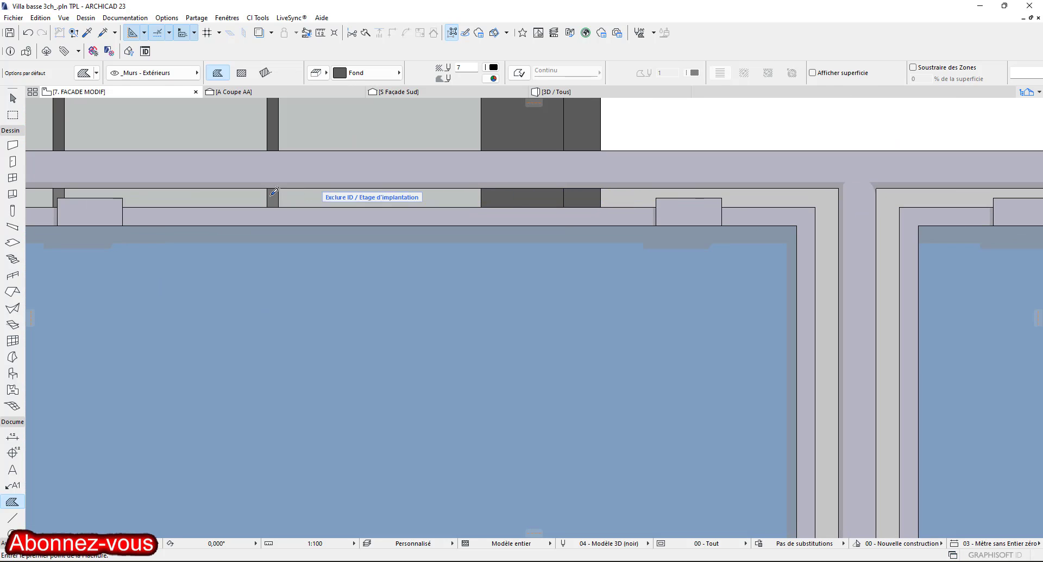
scroll(380, 184, down, 5)
scroll(341, 353, up, 3)
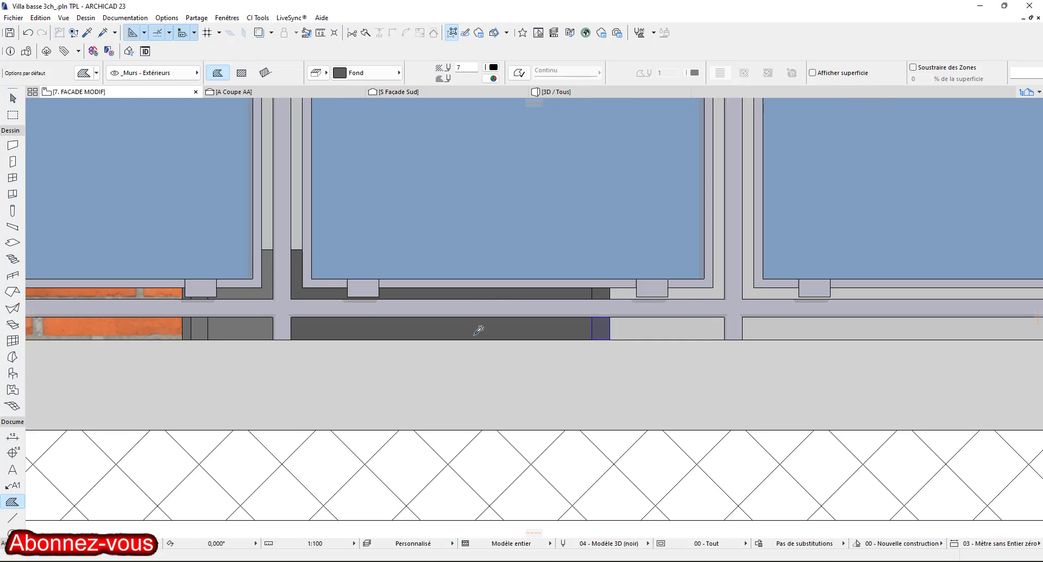
scroll(190, 321, up, 3)
scroll(212, 277, down, 6)
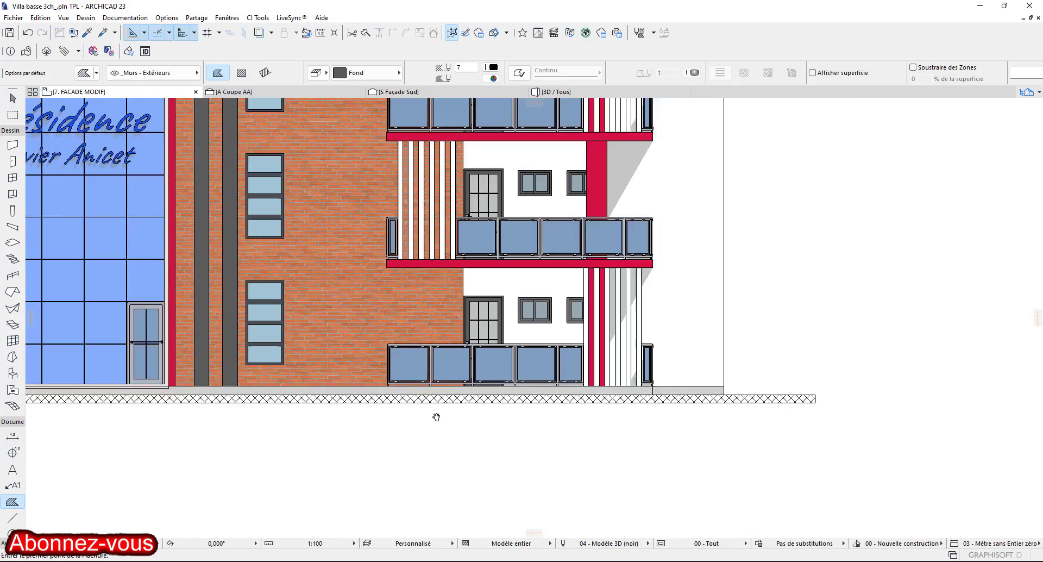
Apply the dark Fond fill to the door pieces and the BRICK fill to the wall pieces behind the next balcony railing up.
scroll(435, 414, up, 2)
scroll(529, 305, up, 3)
scroll(462, 315, down, 3)
scroll(424, 323, up, 6)
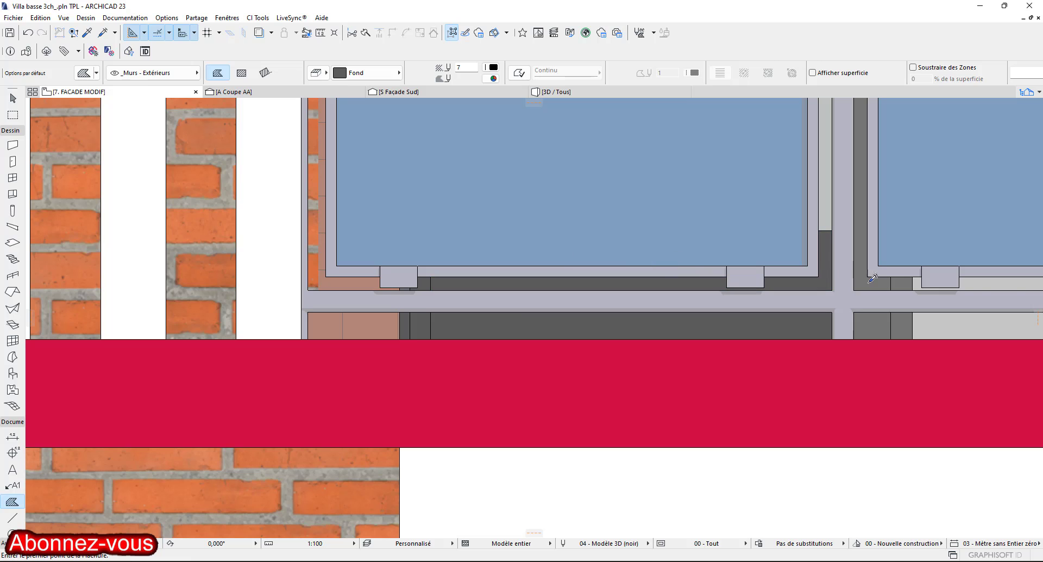
scroll(845, 345, down, 3)
scroll(868, 339, up, 3)
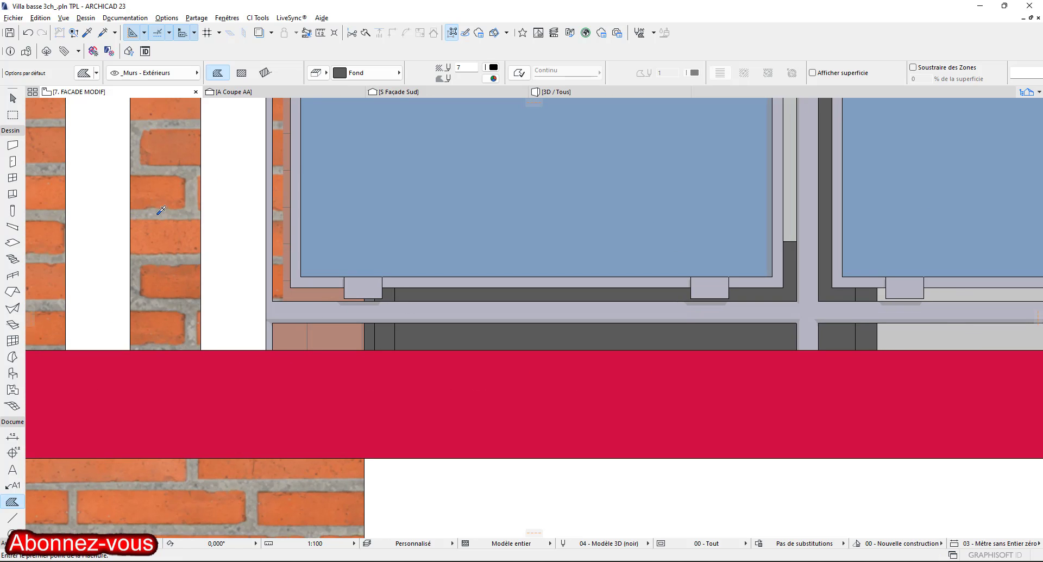
scroll(283, 341, down, 4)
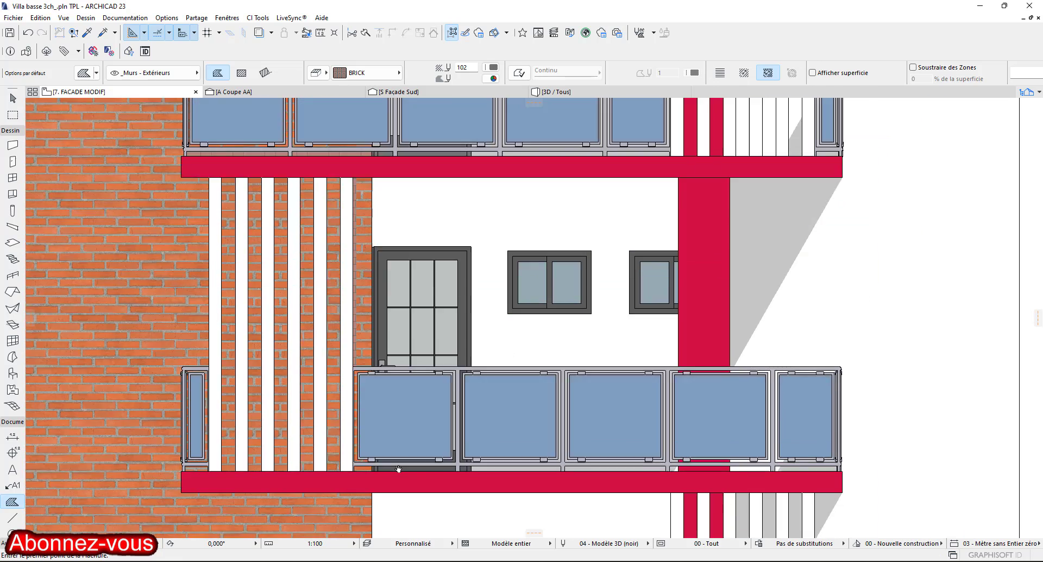
Apply the dark Fond fill to the door frame pieces showing through the railing of the balcony above.
scroll(448, 213, up, 5)
scroll(348, 325, down, 2)
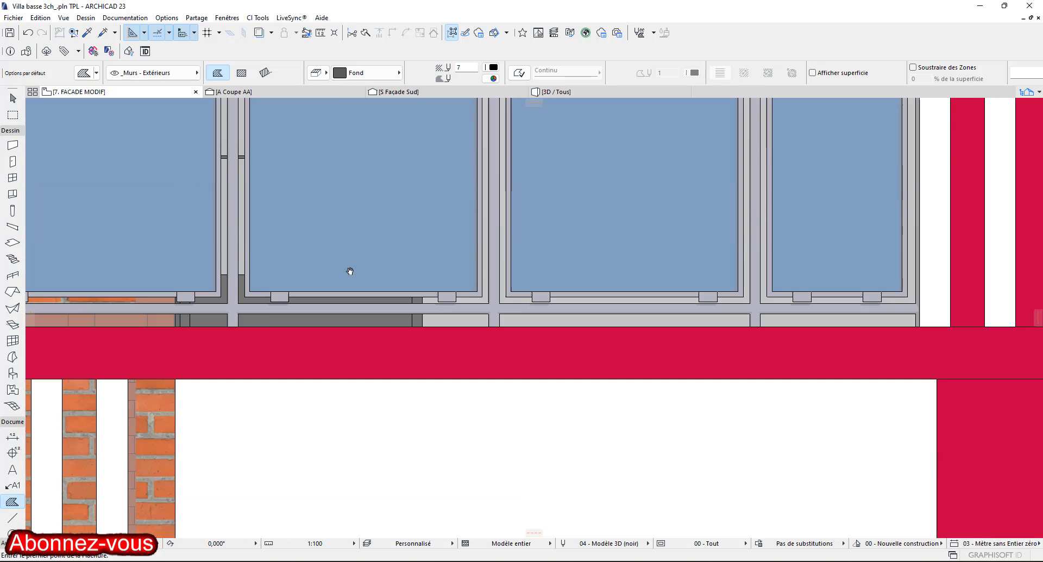
scroll(326, 282, up, 5)
scroll(288, 315, down, 1)
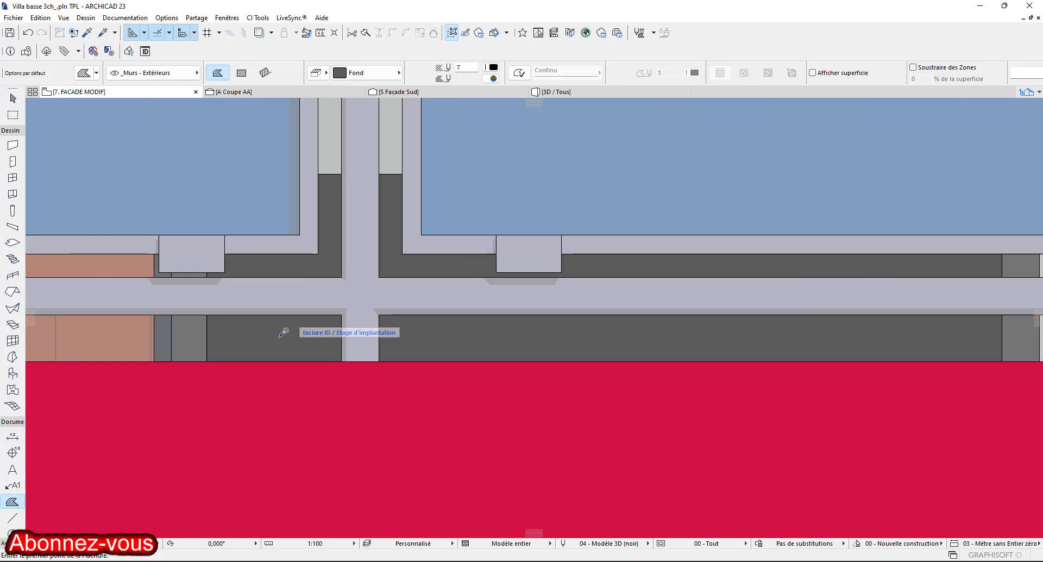
scroll(193, 263, up, 3)
scroll(106, 267, down, 10)
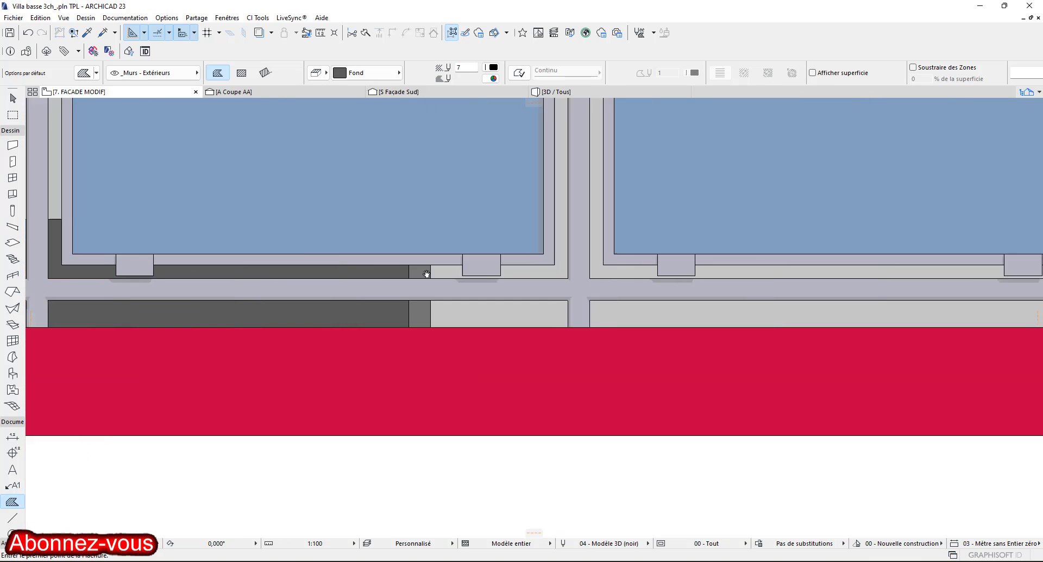
Copy the neighbouring window's dark Fond fill to the frame, glazing bars and railing-gap pieces of the door beside the glass facade's red column.
scroll(369, 271, up, 5)
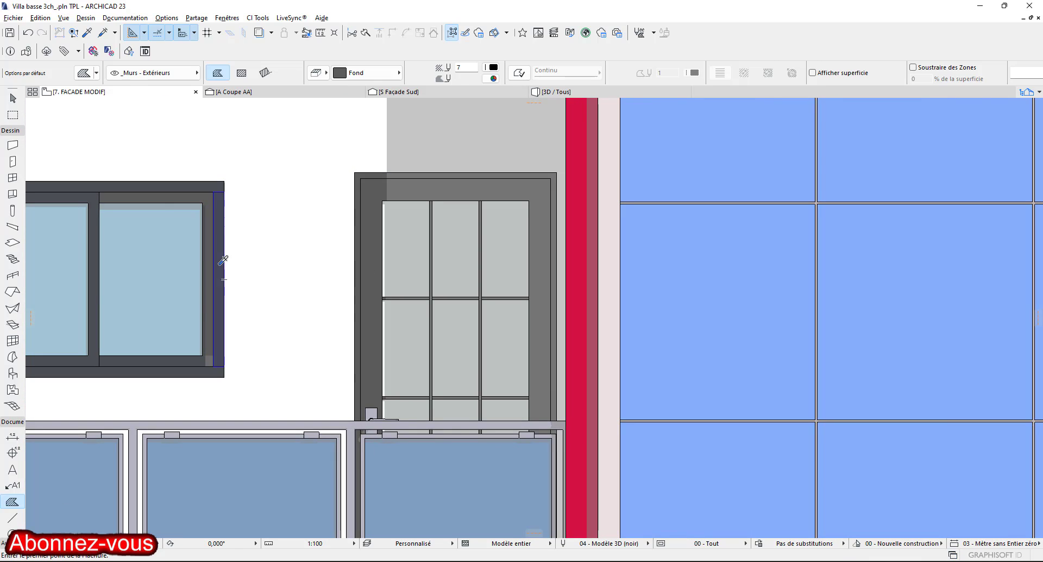
scroll(214, 320, down, 1)
scroll(390, 194, up, 2)
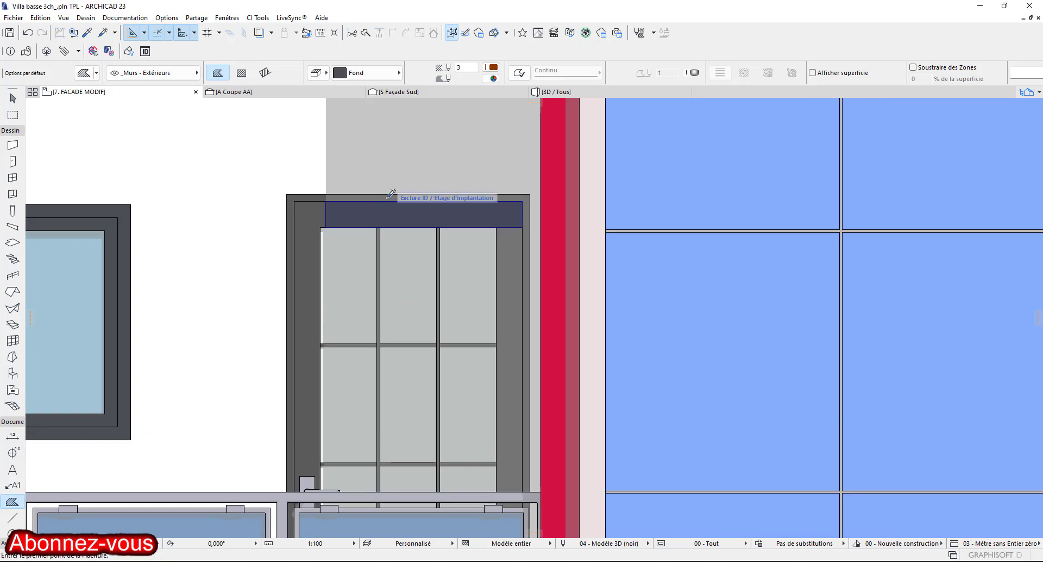
scroll(429, 348, up, 4)
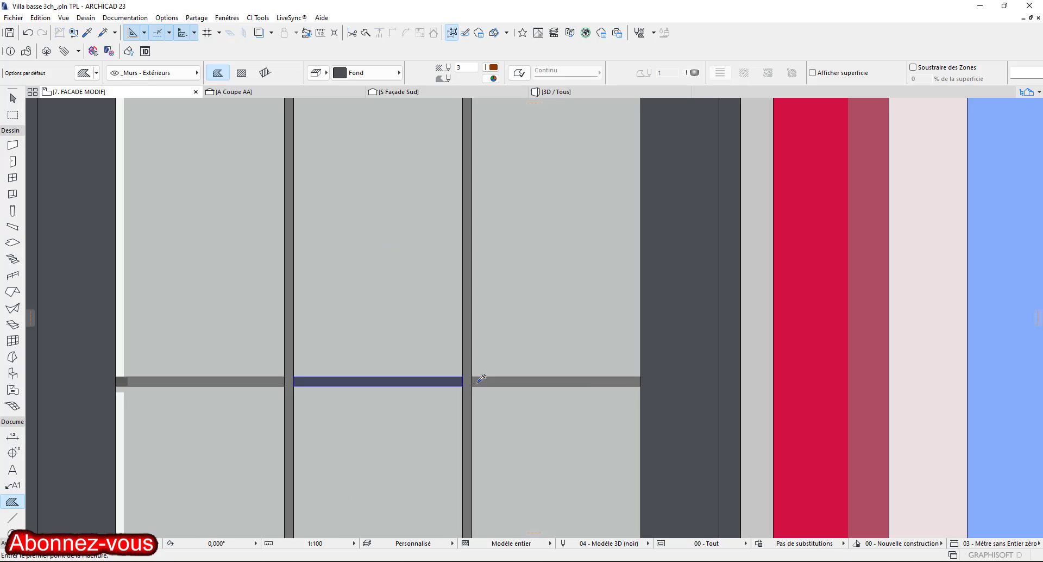
scroll(466, 345, down, 3)
scroll(548, 396, up, 2)
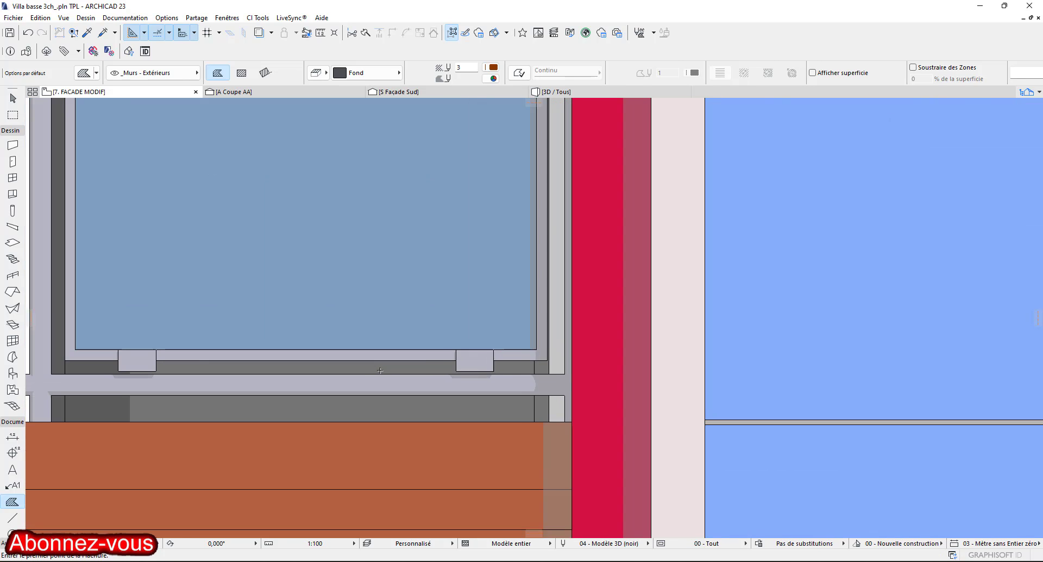
scroll(54, 399, down, 3)
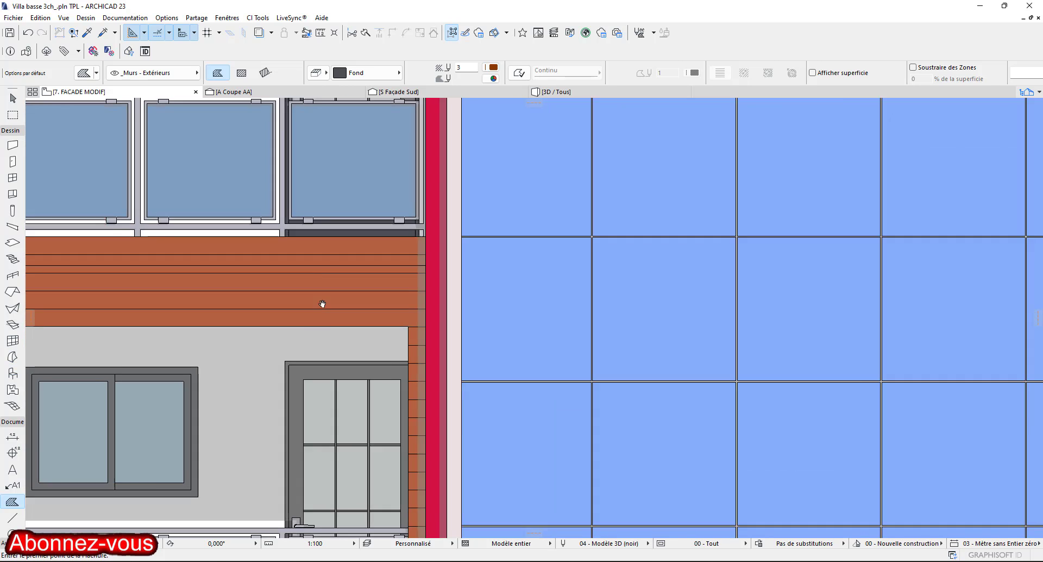
Apply the dark Fond fill to the frame and glazing bars of the clad balcony door below, undoing a stray pane fill.
scroll(255, 451, up, 3)
scroll(590, 287, up, 3)
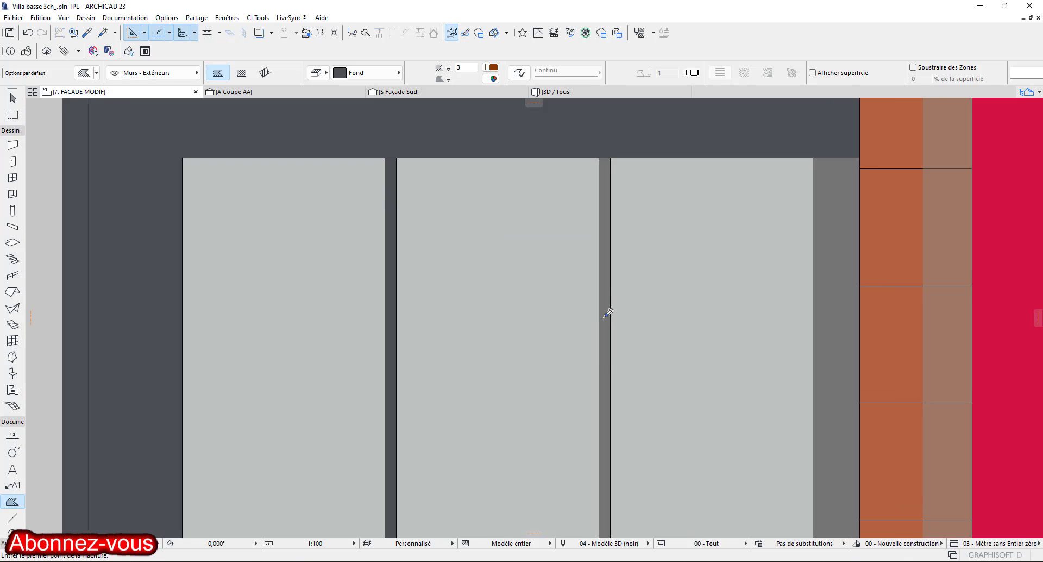
scroll(609, 266, down, 2)
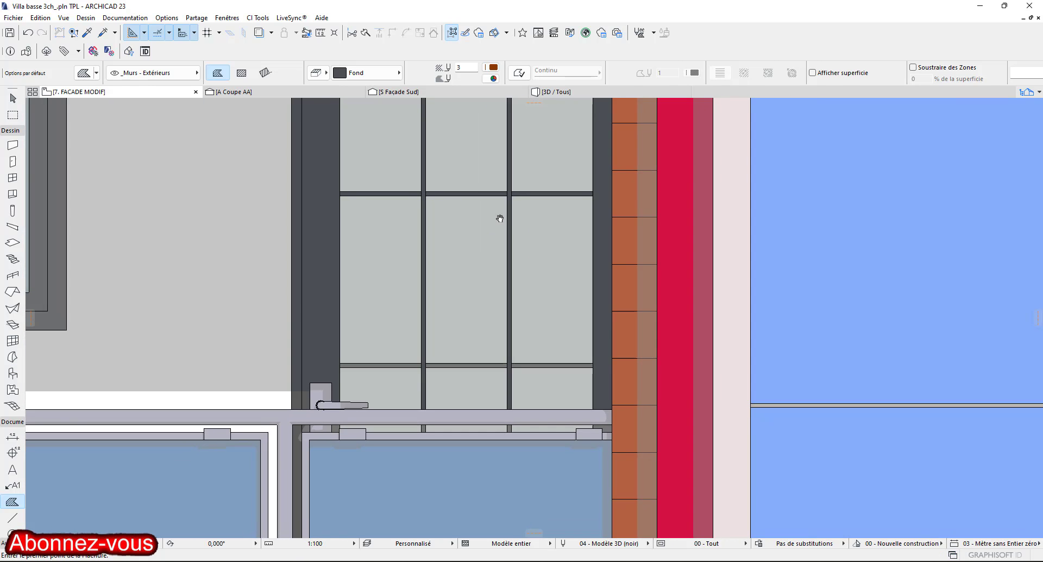
scroll(496, 214, up, 3)
key(ctrl+z)
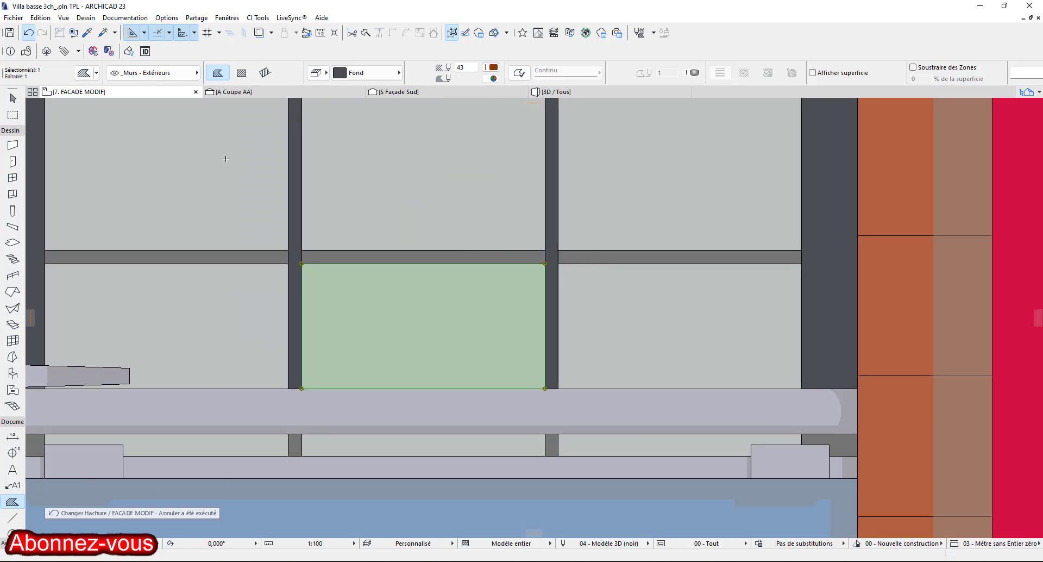
ctrl+alt+click(457, 254)
ctrl+alt+click(255, 257)
Apply the dark Fond fill to the clad door's frame and glazing bar pieces showing through its balcony railing.
middle_drag(291, 404, 288, 246)
scroll(288, 245, up, 3)
ctrl+alt+click(296, 328)
ctrl+alt+click(827, 327)
scroll(826, 326, down, 5)
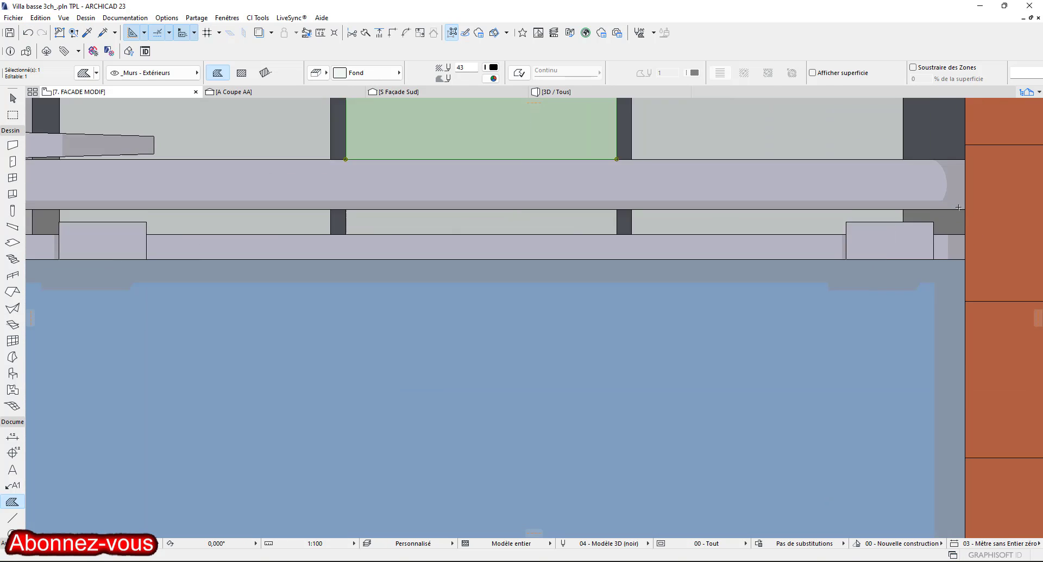
ctrl+alt+click(948, 223)
scroll(366, 263, up, 3)
scroll(359, 250, down, 6)
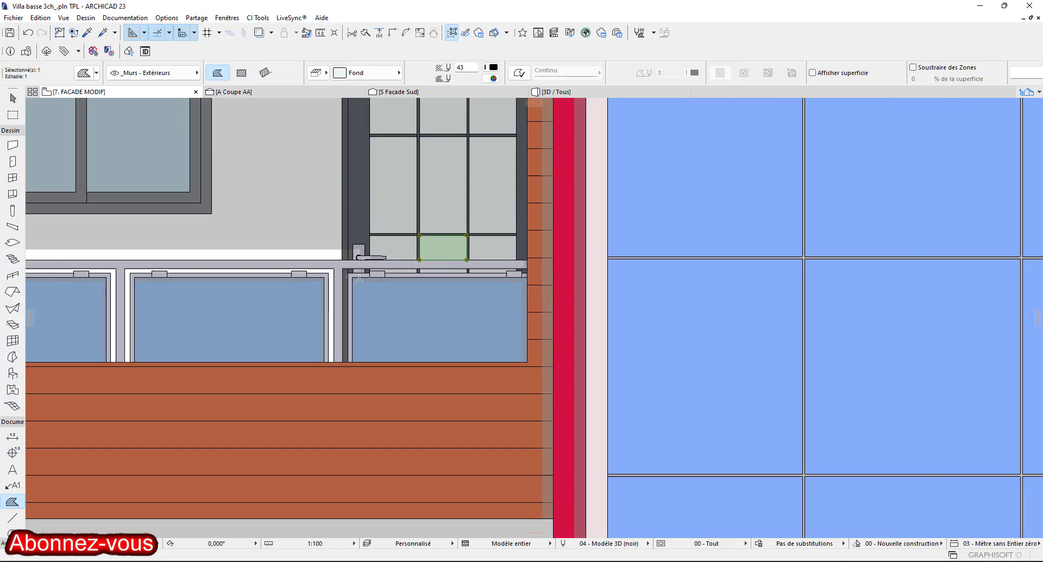
scroll(348, 239, up, 5)
scroll(348, 305, up, 2)
Apply the dark Fond fill to the top and right frame pieces of the window beside the clad door.
scroll(489, 353, down, 6)
scroll(543, 326, up, 6)
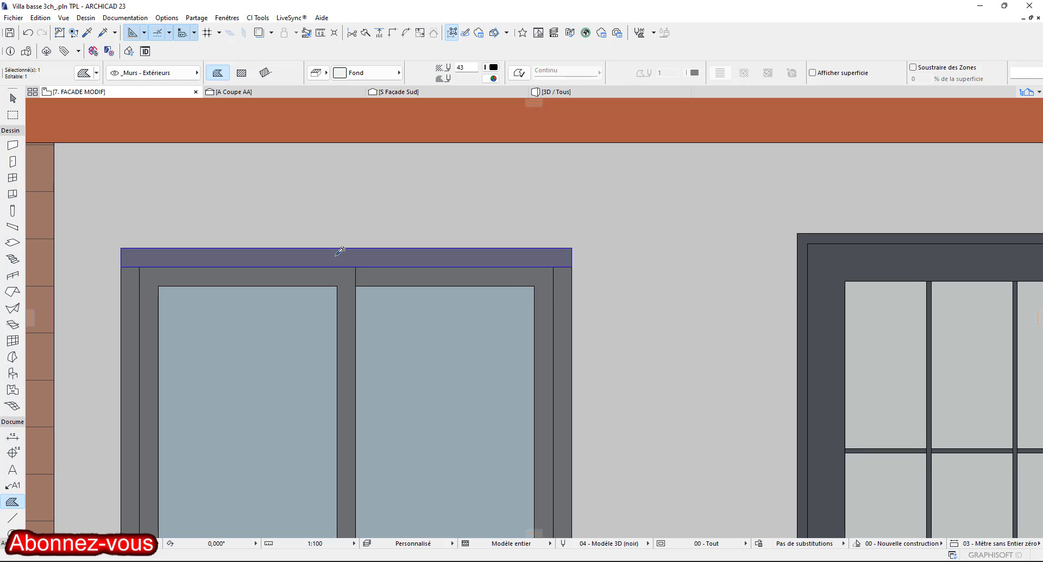
ctrl+alt+click(552, 324)
ctrl+alt+click(572, 415)
key(ctrl+z)
scroll(402, 129, down, 3)
ctrl+alt+click(490, 293)
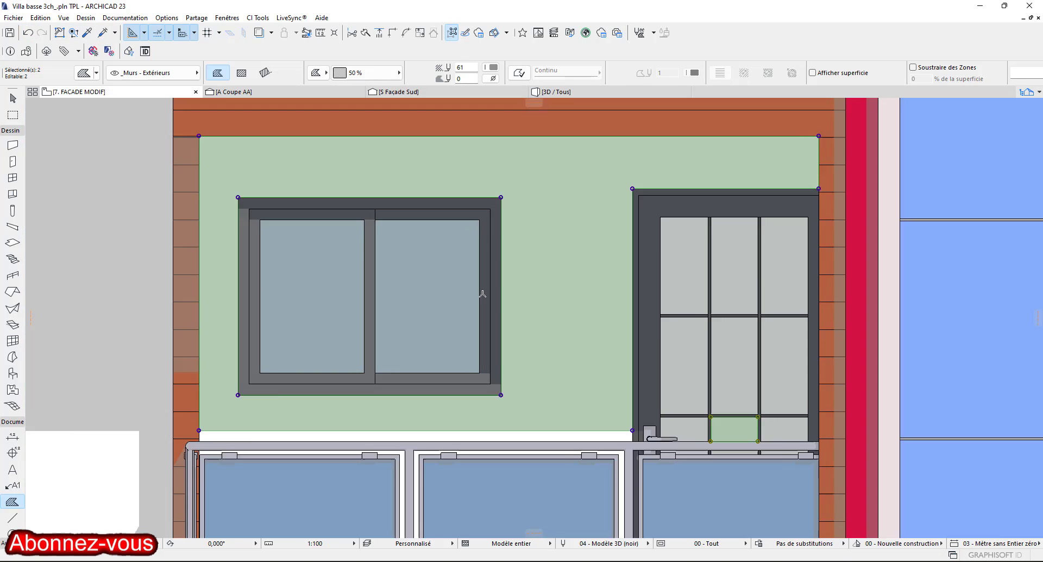
Apply the dark Fond fill to the same window's left and bottom frame pieces and its central mullion.
scroll(190, 264, up, 4)
ctrl+alt+click(302, 297)
middle_drag(563, 508, 654, 270)
scroll(654, 270, up, 2)
ctrl+alt+click(652, 270)
ctrl+alt+click(725, 266)
ctrl+alt+click(759, 286)
middle_drag(759, 280, 517, 135)
scroll(517, 135, down, 6)
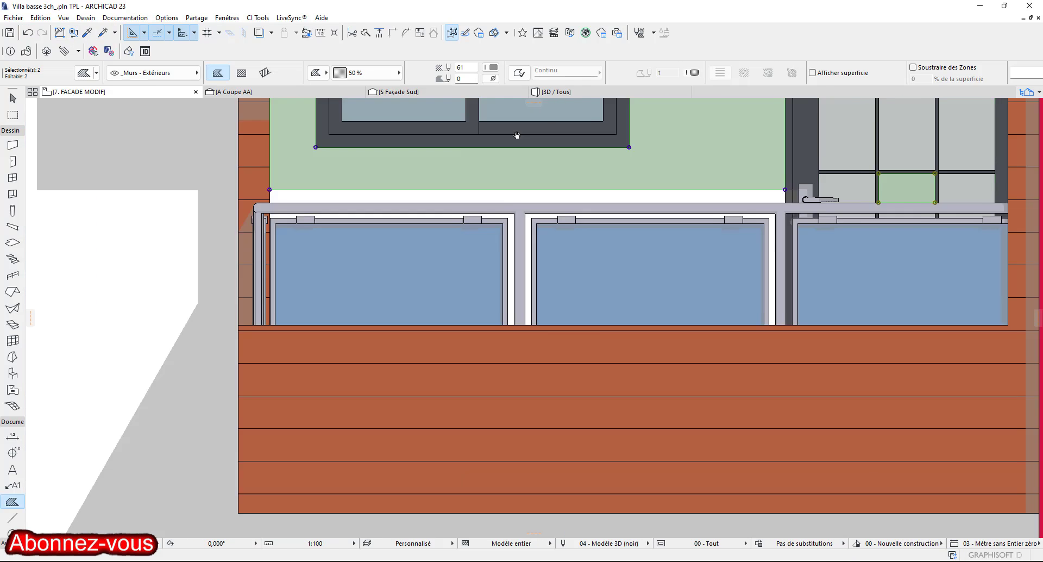
Apply the dark Fond fill to the shadowed frame pieces and mullion of the window one floor below.
middle_drag(560, 328, 484, 140)
scroll(368, 440, up, 3)
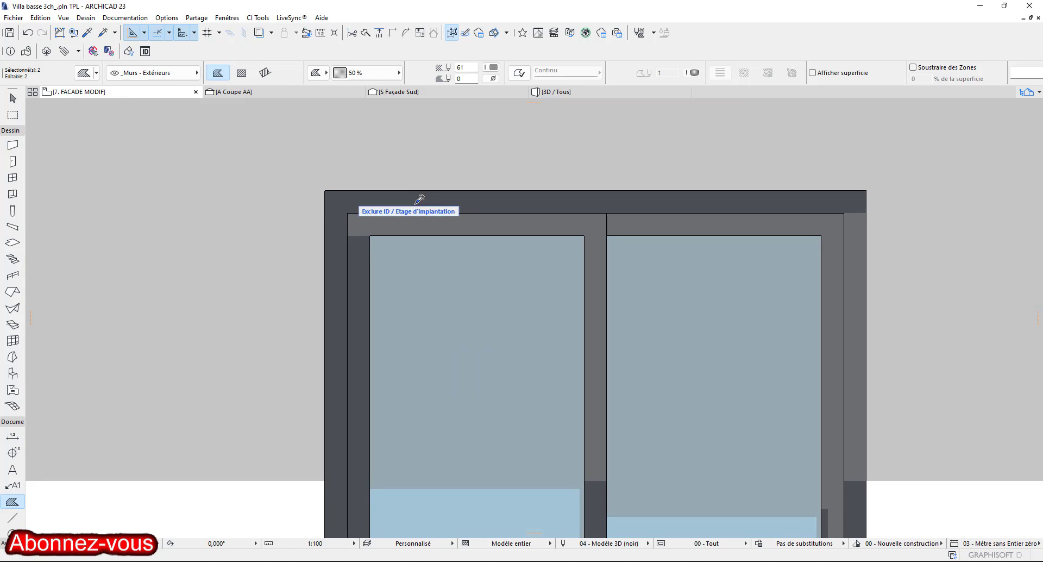
ctrl+alt+click(839, 284)
ctrl+alt+click(600, 310)
middle_drag(635, 446, 472, 190)
ctrl+alt+click(674, 306)
scroll(673, 272, down, 3)
Apply the dark Fond fill to the frame pieces of the balcony door beside that window.
middle_drag(812, 159, 613, 262)
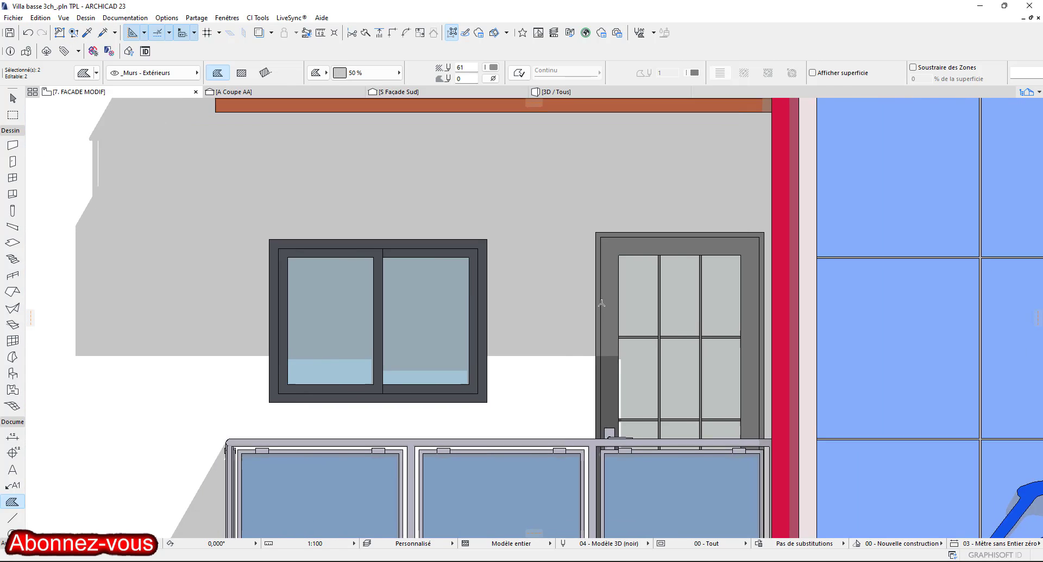
scroll(613, 261, up, 3)
ctrl+alt+click(603, 261)
ctrl+alt+click(587, 216)
scroll(957, 383, down, 1)
middle_drag(956, 383, 648, 210)
ctrl+alt+click(691, 259)
scroll(685, 272, down, 5)
Apply the dark Fond fill to the jambs, header and glazing bars of the next clad door down, undoing a wrong fill.
middle_drag(575, 415, 565, 213)
scroll(565, 213, up, 2)
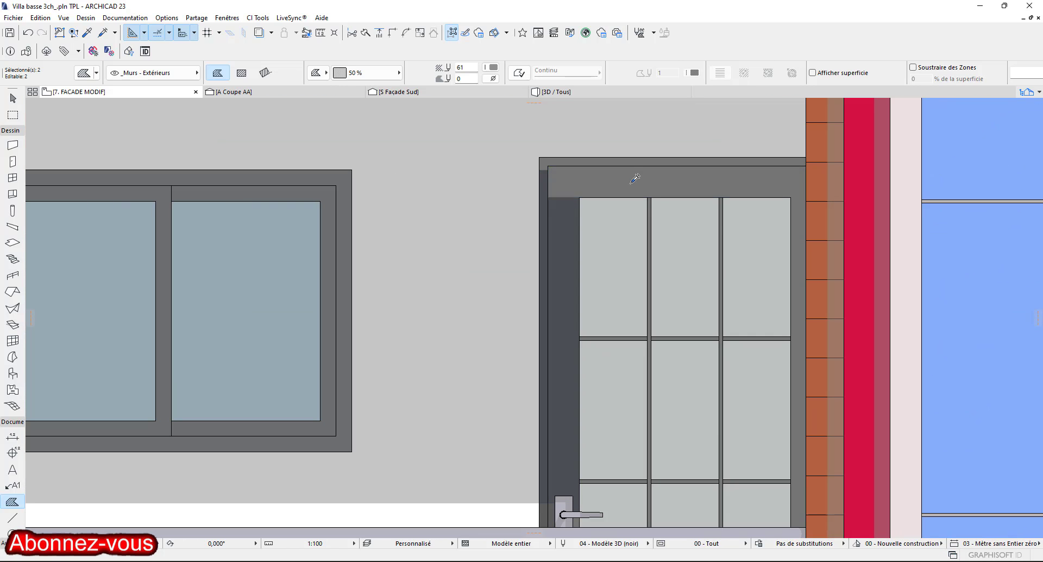
click(28, 33)
scroll(720, 347, up, 4)
ctrl+alt+click(726, 310)
ctrl+alt+click(695, 251)
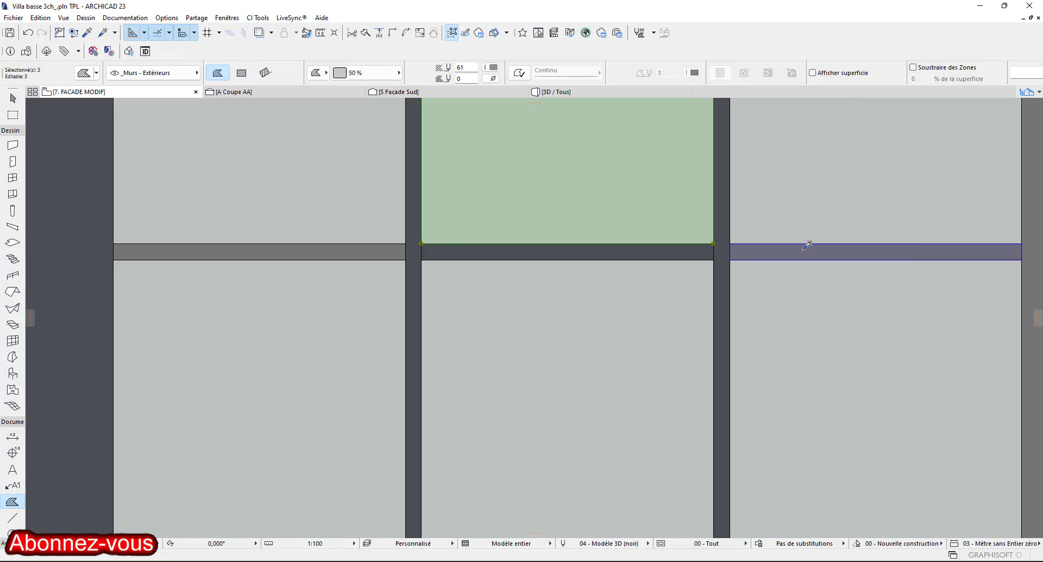
ctrl+alt+click(808, 249)
Apply the dark Fond fill to that door's remaining frame pieces around the handle and behind the railing, undoing the last wrong change.
scroll(727, 293, down, 5)
middle_drag(772, 332, 633, 218)
scroll(633, 217, up, 2)
ctrl+alt+click(631, 220)
middle_drag(323, 331, 436, 164)
scroll(435, 164, up, 3)
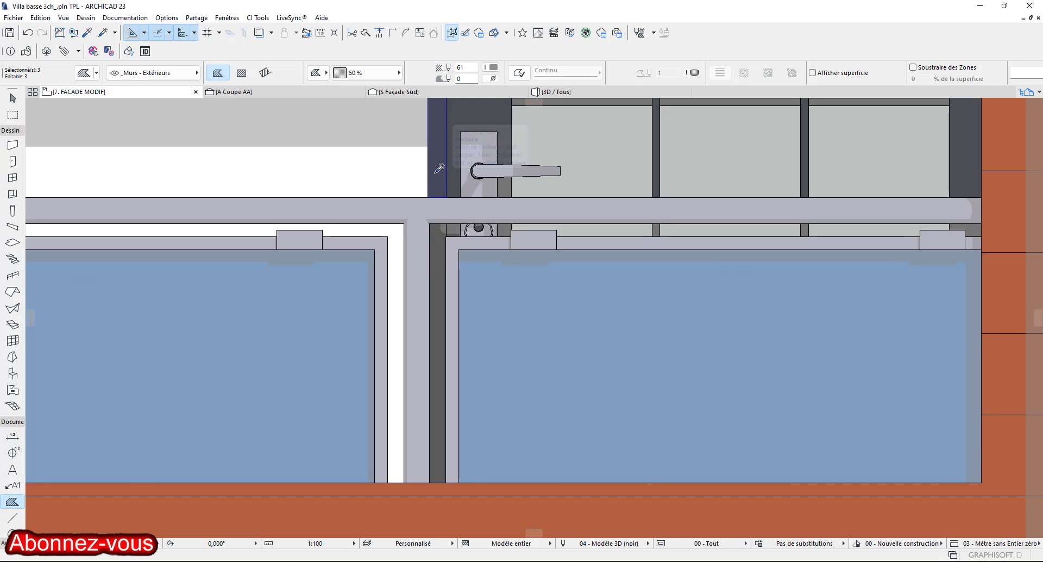
scroll(509, 229, up, 3)
ctrl+alt+click(385, 228)
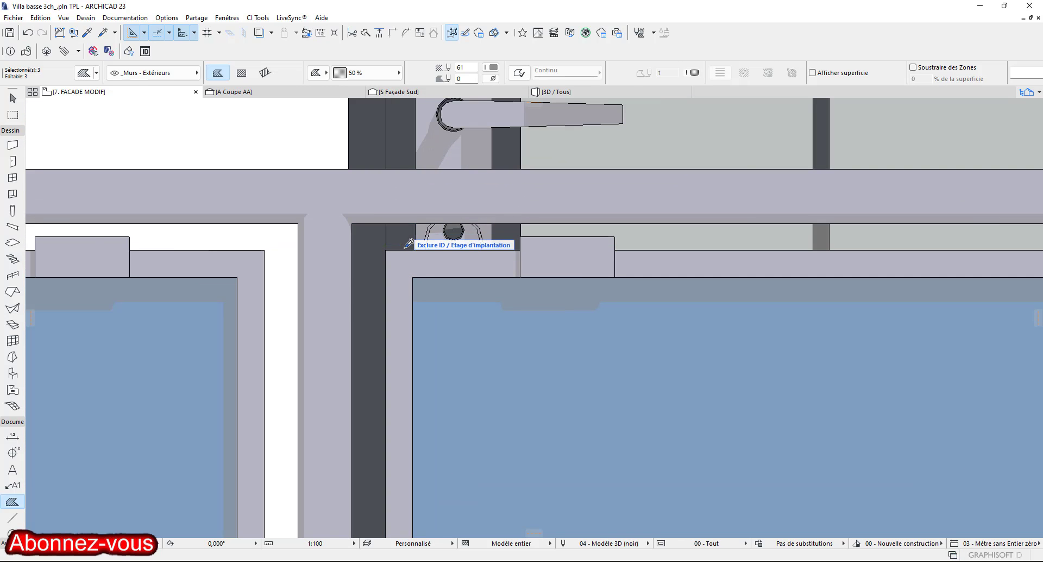
scroll(408, 244, down, 3)
click(28, 33)
scroll(483, 250, down, 4)
key(Escape)
Apply the dark Fond fill to the outer top frame piece of the same door.
middle_drag(478, 109, 550, 268)
scroll(550, 268, up, 4)
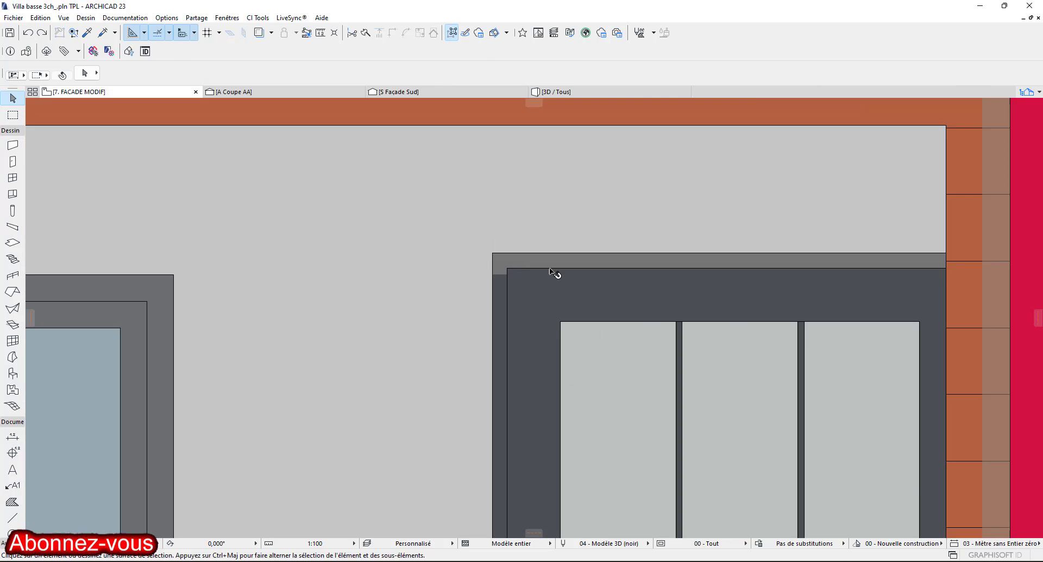
scroll(565, 268, up, 4)
ctrl+alt+click(585, 245)
Apply the dark Fond fill to the top and left frame pieces and the mullion of the window beside that door.
scroll(908, 275, down, 9)
scroll(743, 274, up, 8)
ctrl+alt+click(743, 273)
ctrl+alt+click(661, 317)
ctrl+alt+click(497, 347)
ctrl+alt+click(535, 353)
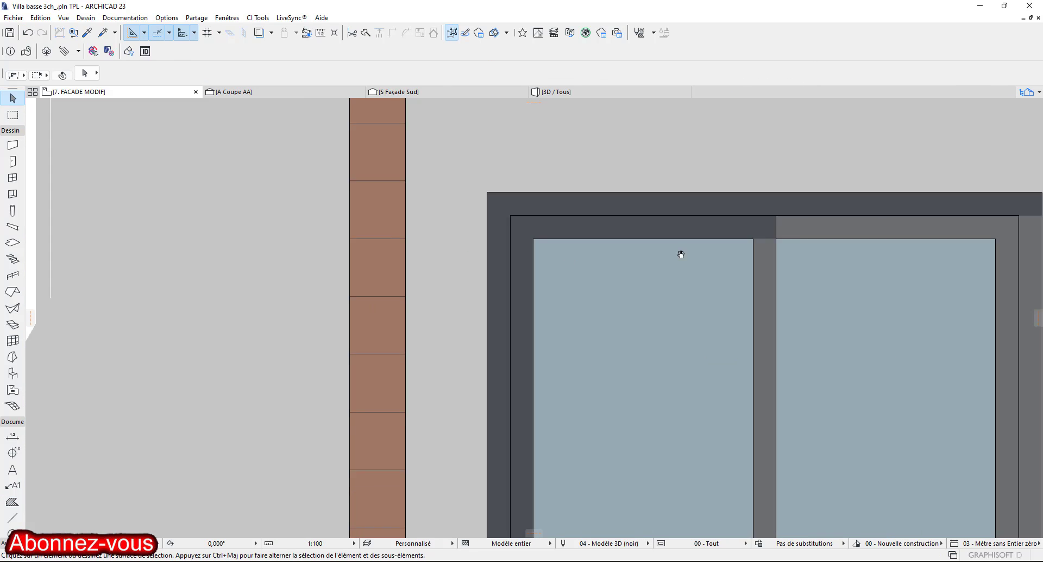
scroll(871, 213, up, 3)
ctrl+alt+click(804, 237)
ctrl+alt+click(688, 320)
Apply the dark Fond fill to the right and bottom frame pieces of the same window.
scroll(731, 328, down, 7)
ctrl+alt+click(770, 245)
ctrl+alt+click(737, 261)
ctrl+alt+click(598, 267)
ctrl+alt+click(408, 302)
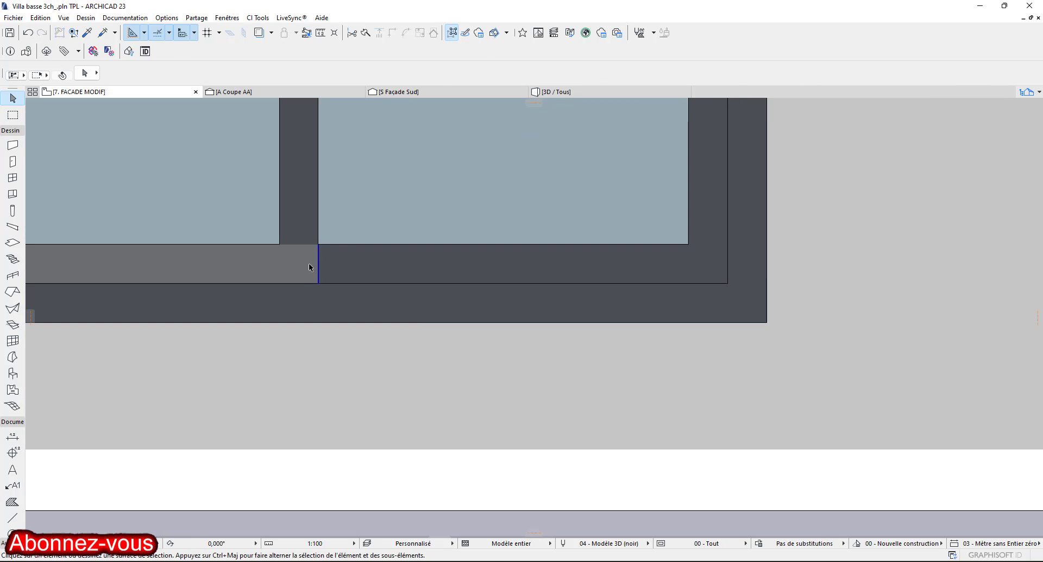
ctrl+alt+click(309, 264)
Apply the dark Fond fill to the outer top frame and right sash pieces of the window on the floor below.
scroll(717, 267, down, 9)
scroll(545, 321, up, 7)
ctrl+alt+click(523, 288)
ctrl+alt+click(493, 255)
ctrl+alt+click(489, 177)
ctrl+alt+click(380, 205)
Apply the dark Fond fill to that window's left jambs, left sash top piece and central mullion.
middle_drag(116, 202, 504, 180)
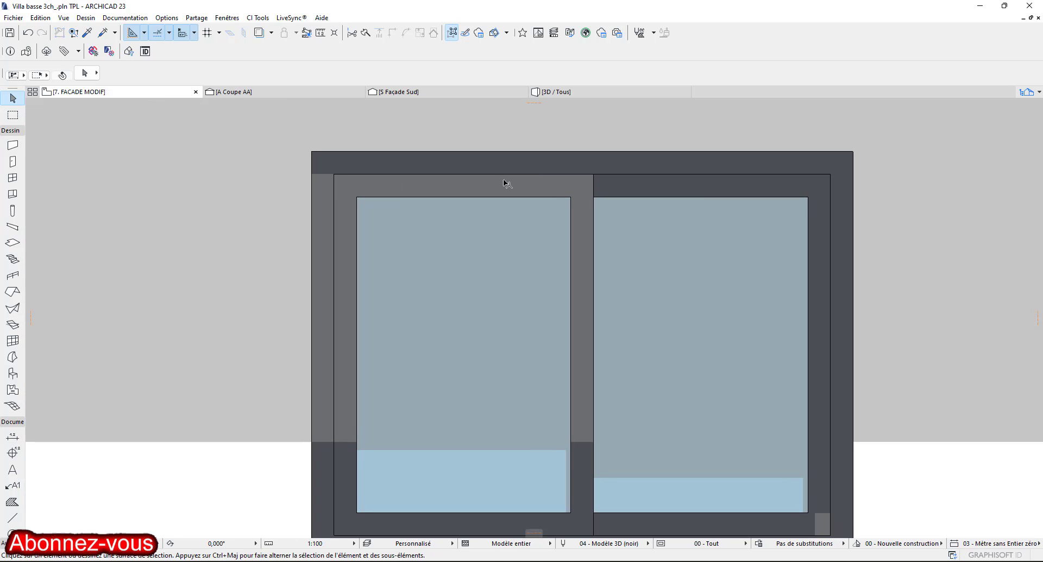
ctrl+alt+click(495, 184)
ctrl+alt+click(348, 234)
ctrl+alt+click(326, 234)
ctrl+alt+click(582, 283)
Apply the dark Fond fill to the top, left and right frame pieces of the glazed door beside that window.
scroll(708, 328, down, 5)
scroll(900, 259, up, 4)
middle_drag(900, 258, 456, 234)
ctrl+alt+click(456, 233)
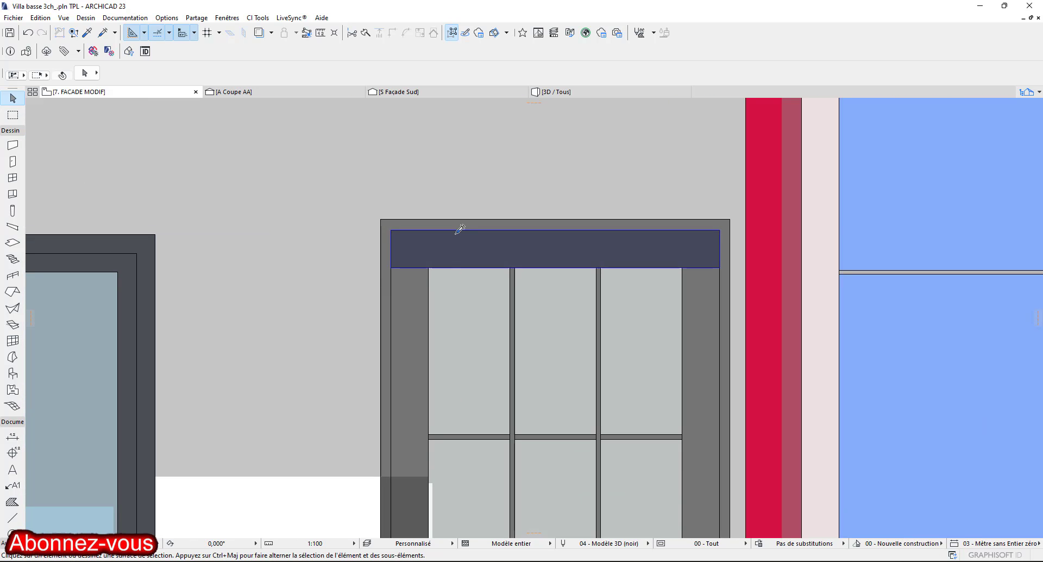
ctrl+alt+click(409, 310)
ctrl+alt+click(700, 299)
ctrl+alt+click(725, 291)
Apply the dark Fond fill to the horizontal glazing bar pieces of the same door.
scroll(517, 437, up, 6)
middle_drag(517, 437, 553, 216)
ctrl+alt+click(555, 213)
ctrl+alt+click(538, 212)
ctrl+alt+click(494, 212)
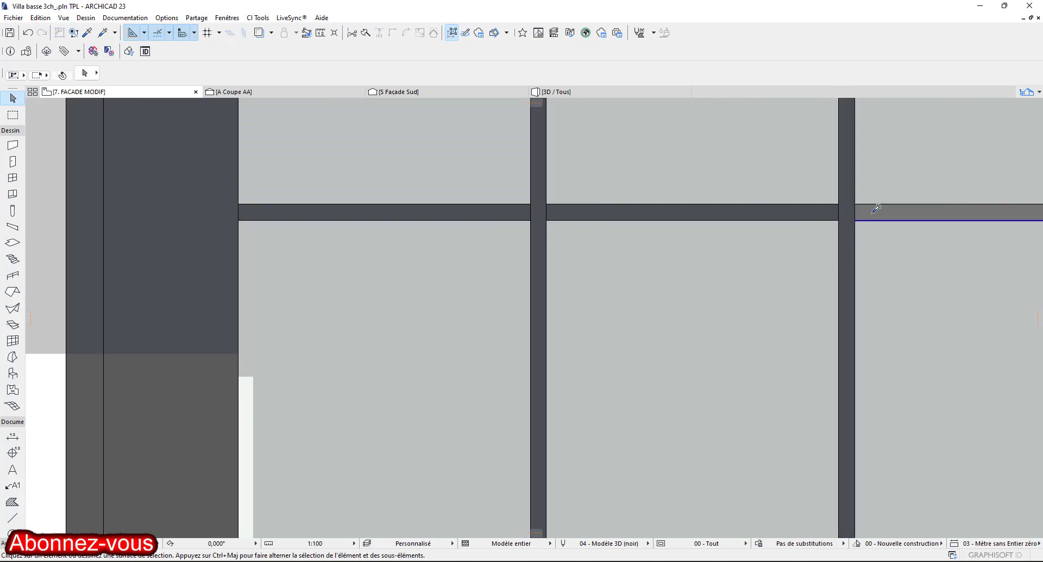
Apply the dark Fond fill to the top and left frame pieces of the entrance door in the blue curtain wall.
scroll(875, 208, down, 10)
scroll(598, 360, up, 10)
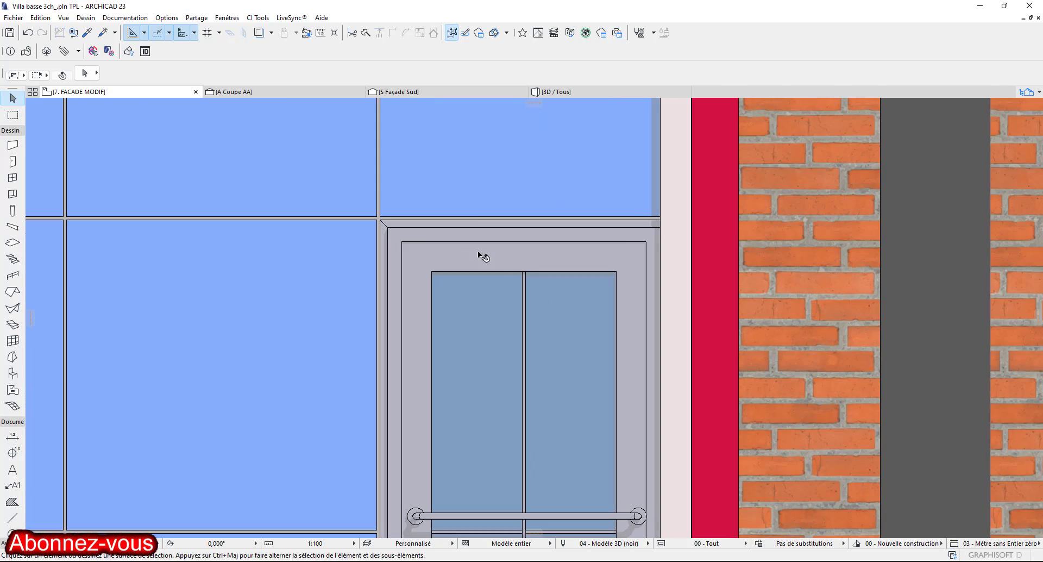
ctrl+alt+click(478, 253)
ctrl+alt+click(475, 235)
ctrl+alt+click(473, 221)
scroll(408, 240, up, 3)
ctrl+alt+click(370, 273)
ctrl+alt+click(402, 288)
Apply the dark Fond fill to the entrance door's right frame pieces and the upper part of its vertical glazing bar.
scroll(449, 335, down, 2)
middle_drag(450, 335, 354, 231)
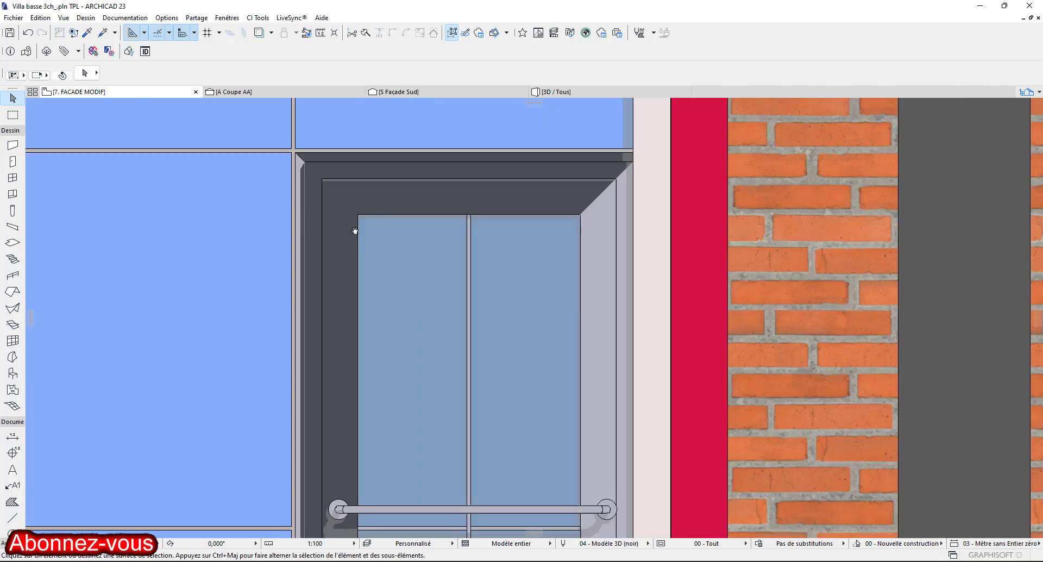
ctrl+alt+click(595, 304)
scroll(624, 380, up, 4)
ctrl+alt+click(607, 369)
ctrl+alt+click(283, 331)
middle_drag(276, 331, 399, 312)
scroll(402, 315, down, 4)
scroll(516, 489, up, 1)
middle_drag(516, 489, 501, 248)
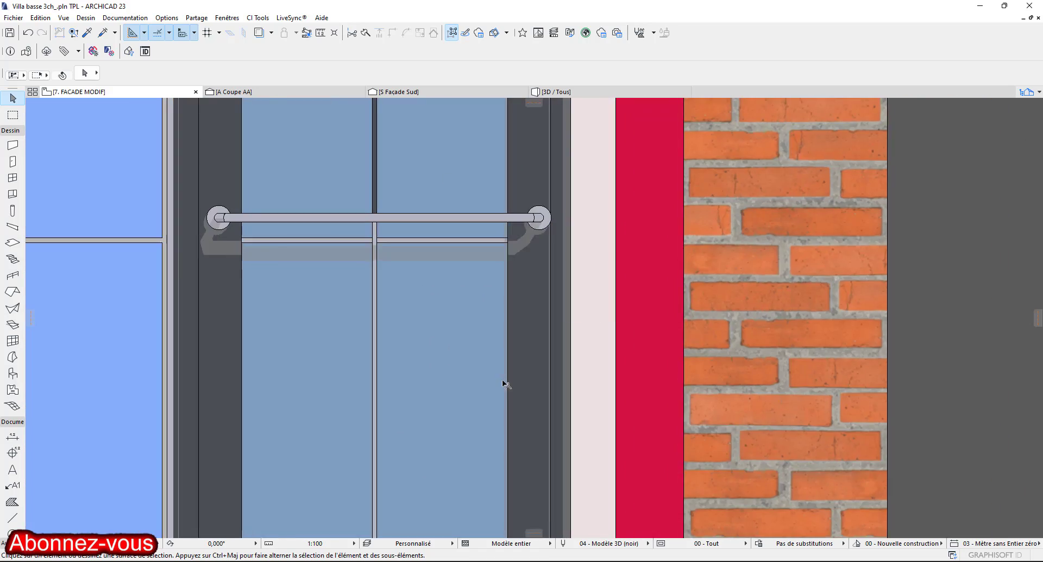
scroll(503, 384, down, 8)
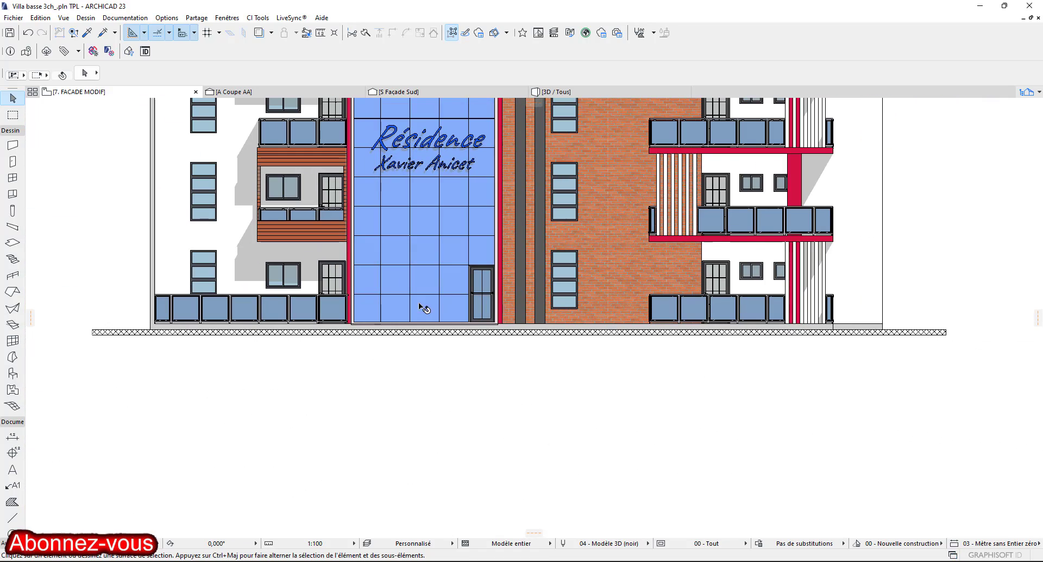
middle_drag(362, 302, 410, 519)
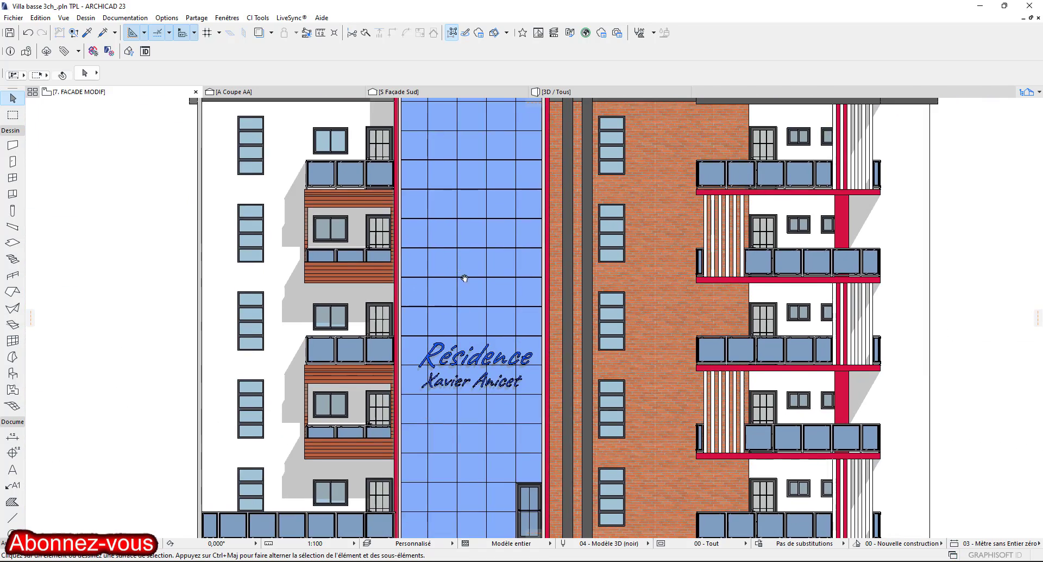
middle_drag(462, 270, 461, 387)
middle_drag(505, 302, 502, 317)
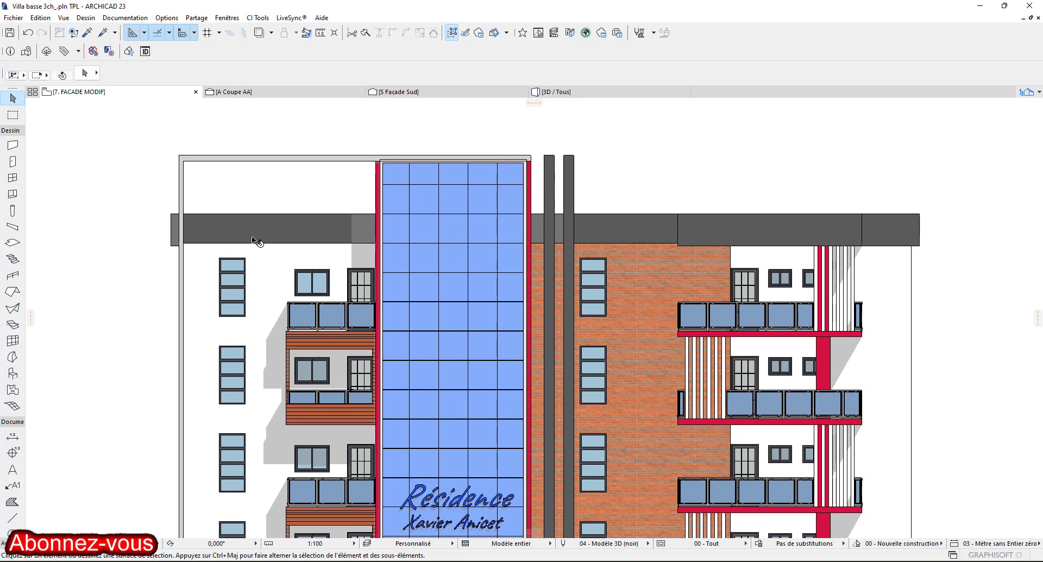
scroll(334, 216, up, 5)
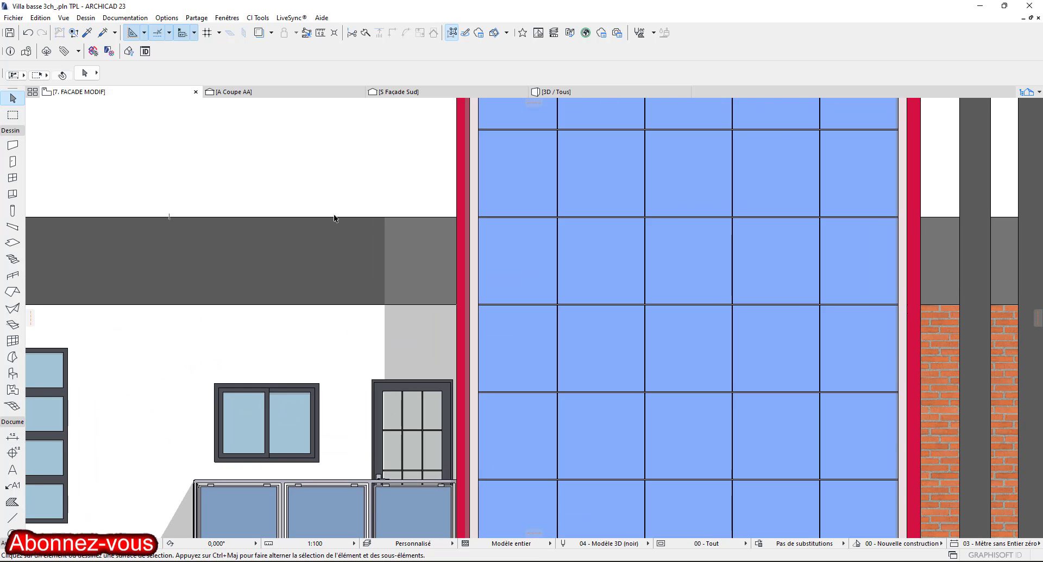
scroll(408, 405, down, 3)
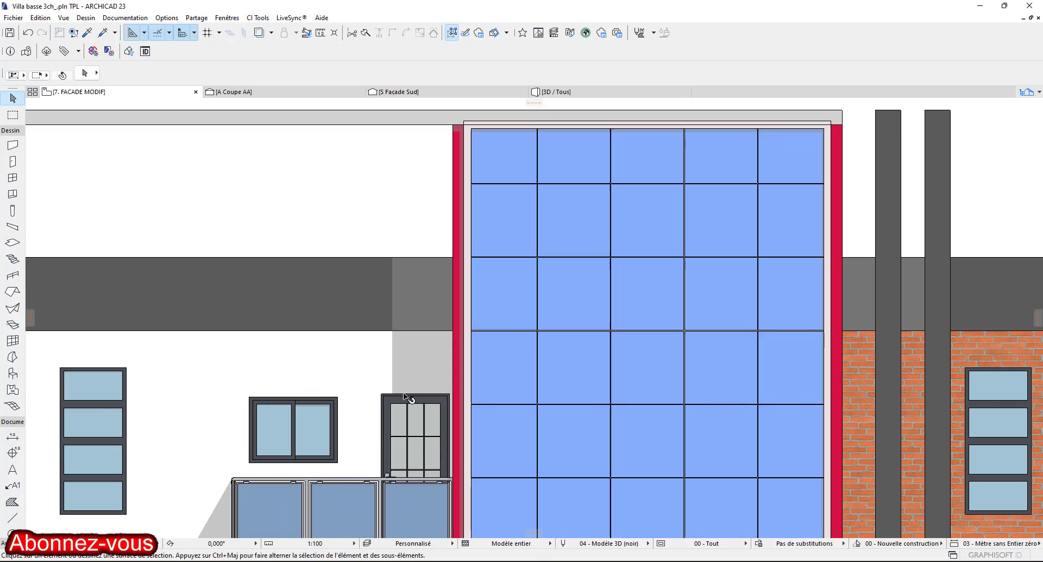
key(super)
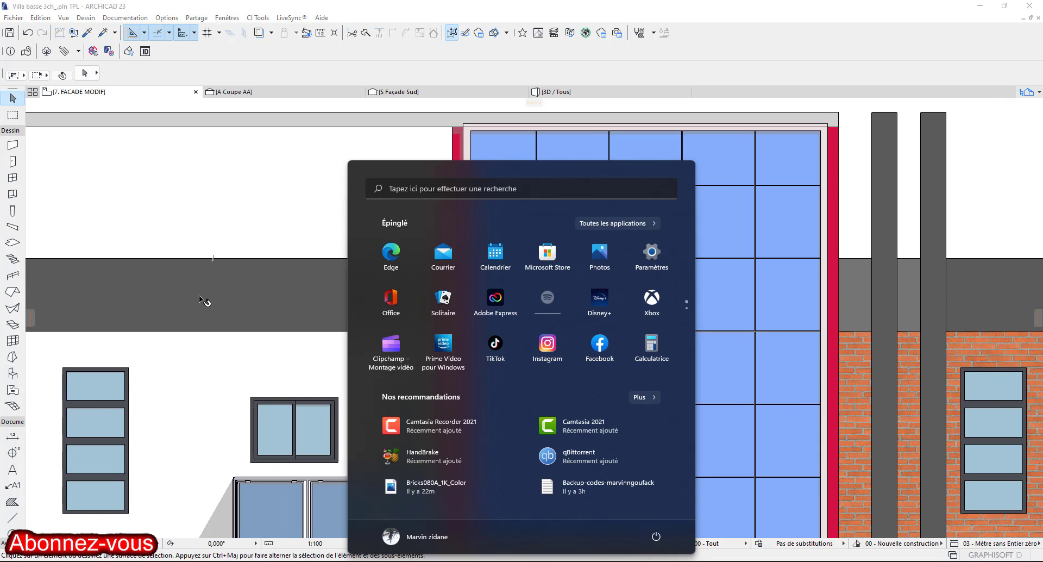
key(super)
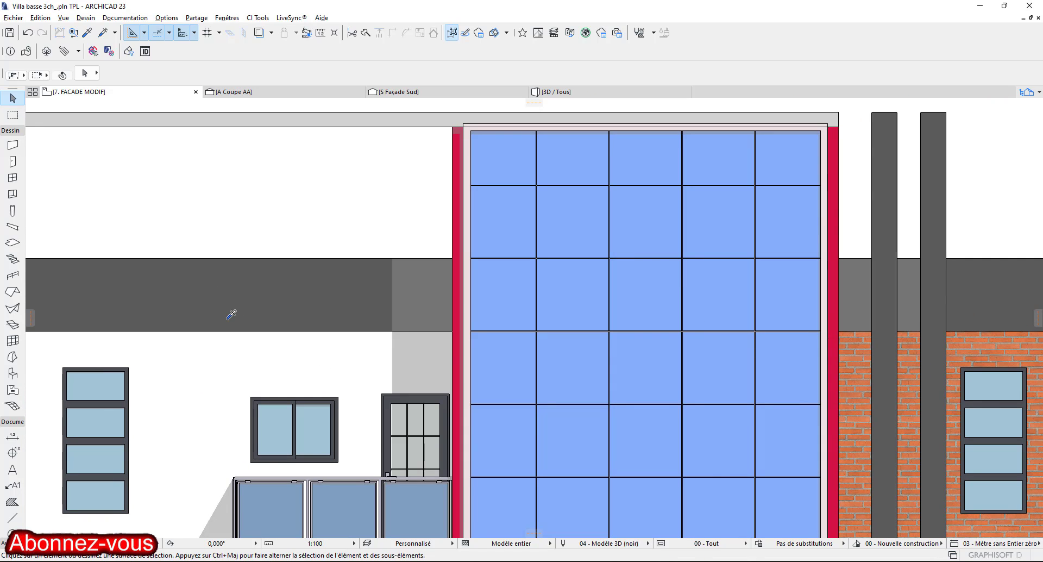
Pick up the parapet band's dark Fond fill and apply it to the lighter parapet pieces beside and between the two dark columns.
alt+click(222, 300)
scroll(485, 311, down, 5)
middle_drag(500, 312, 325, 314)
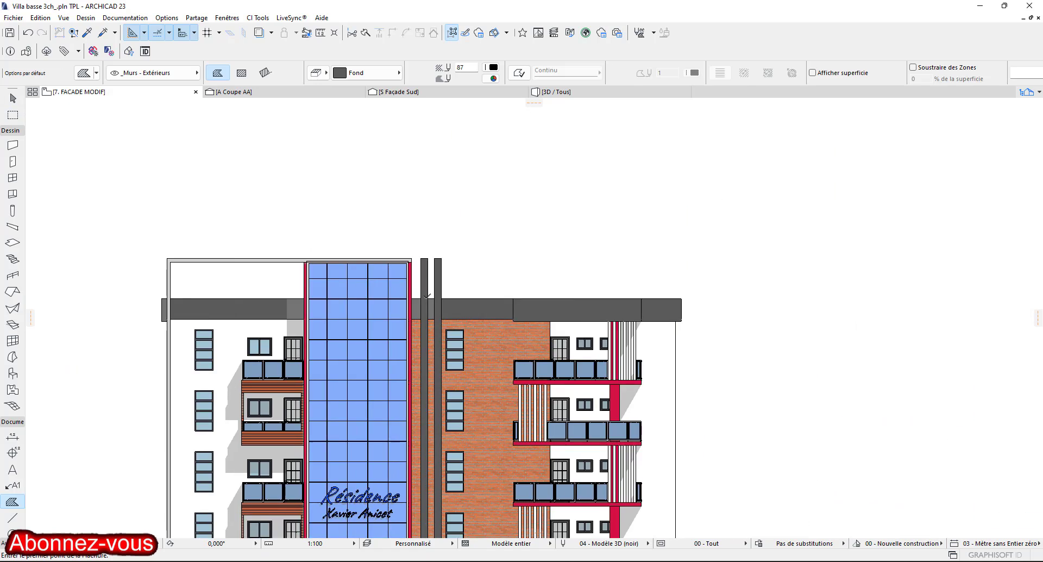
scroll(428, 297, up, 6)
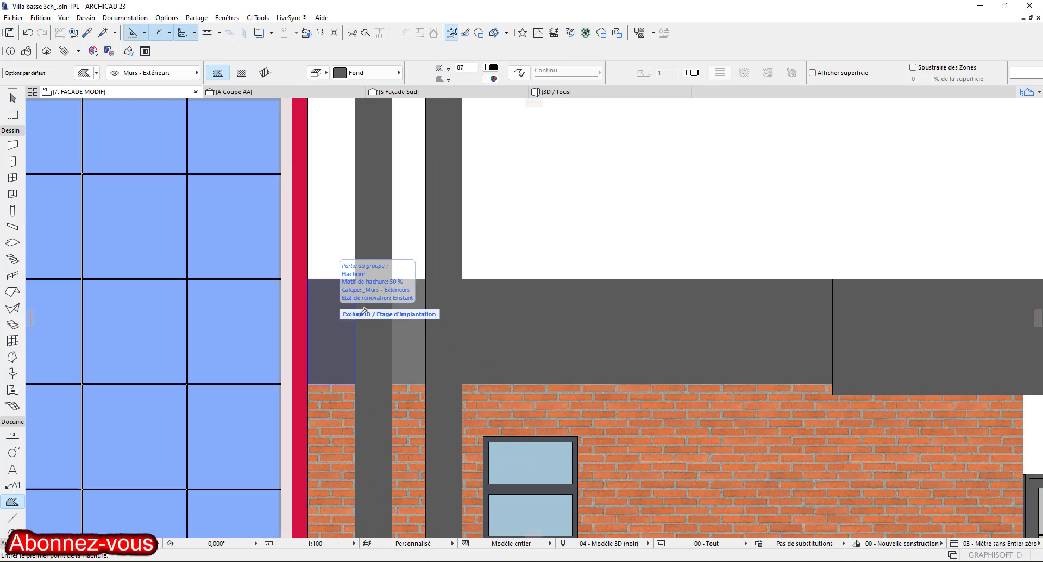
scroll(402, 320, down, 3)
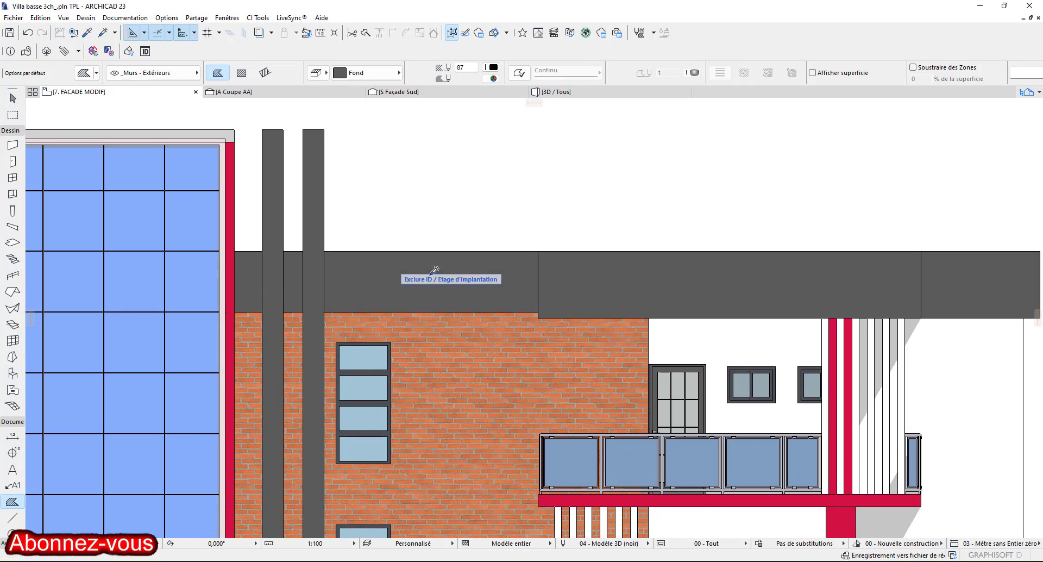
scroll(501, 311, down, 5)
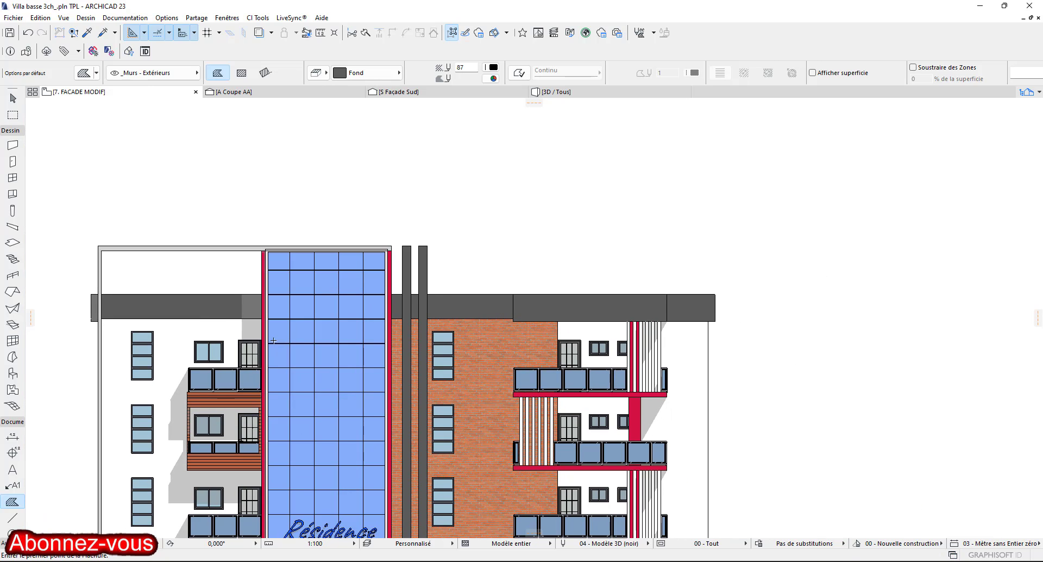
Change the fill of the grey beam above the curtain wall to the Surface béton image hatch.
middle_drag(287, 260, 482, 250)
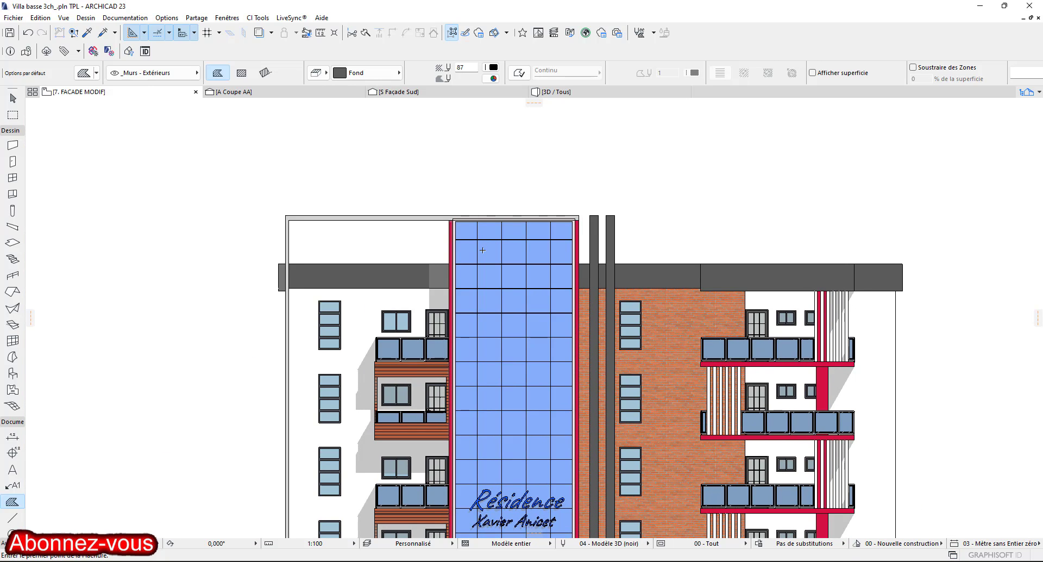
scroll(537, 211, up, 8)
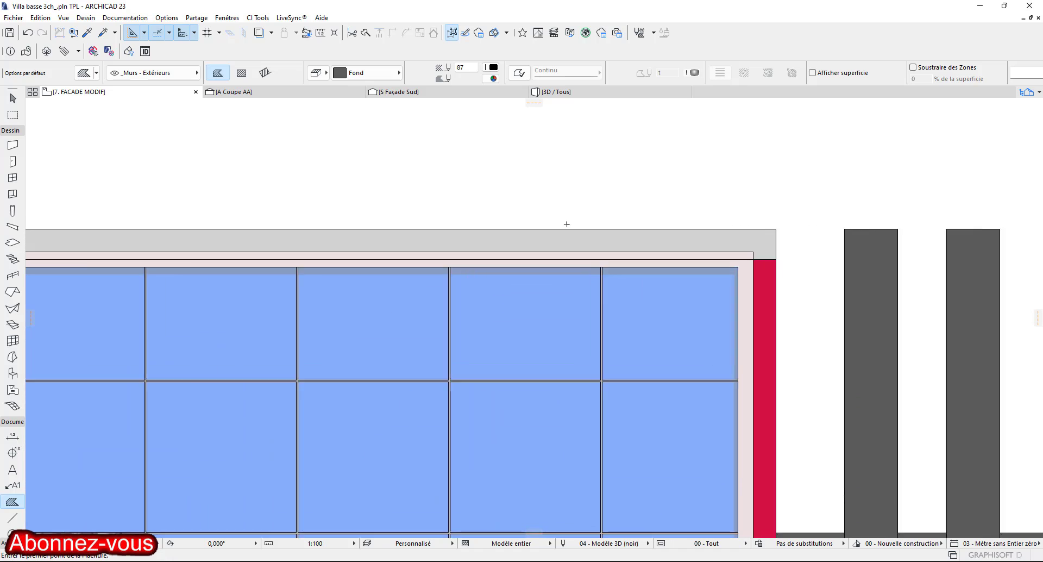
key(Escape)
click(693, 246)
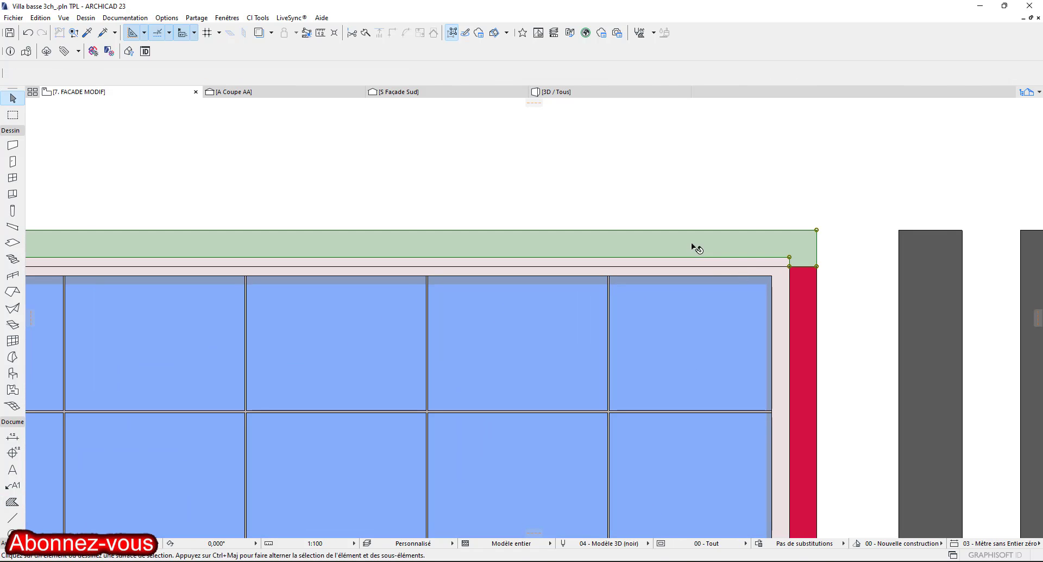
click(356, 75)
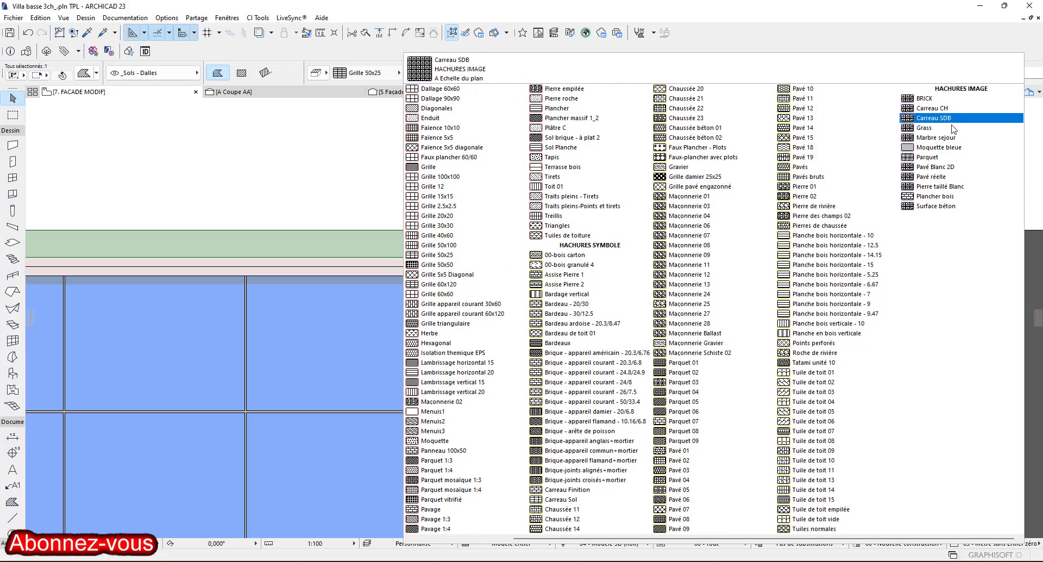
click(959, 207)
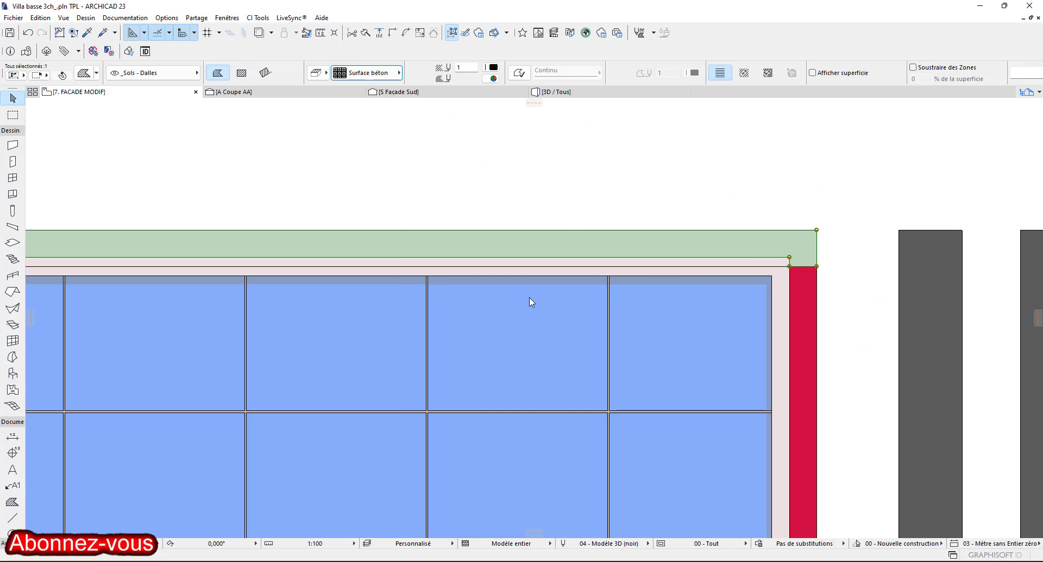
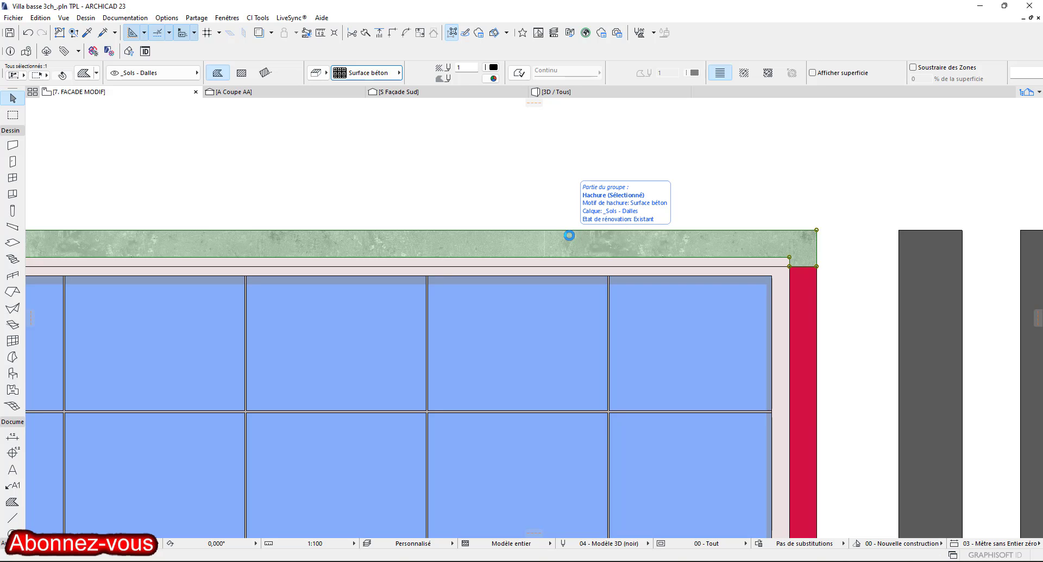
key(Escape)
Pick up the beam's Surface béton hatch and apply it to the upper pieces of the facade's left post.
scroll(554, 261, down, 3)
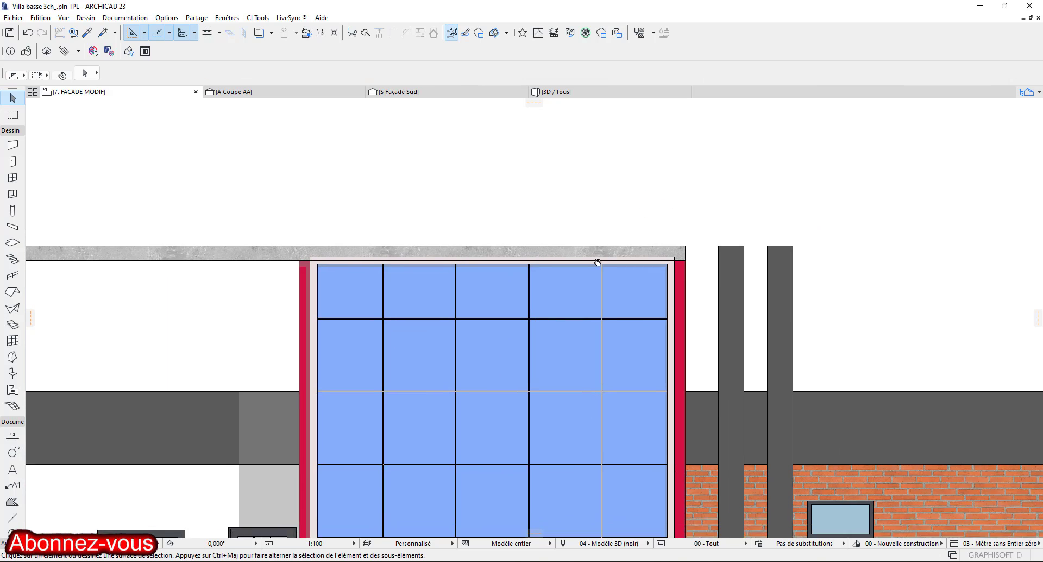
scroll(341, 252, up, 3)
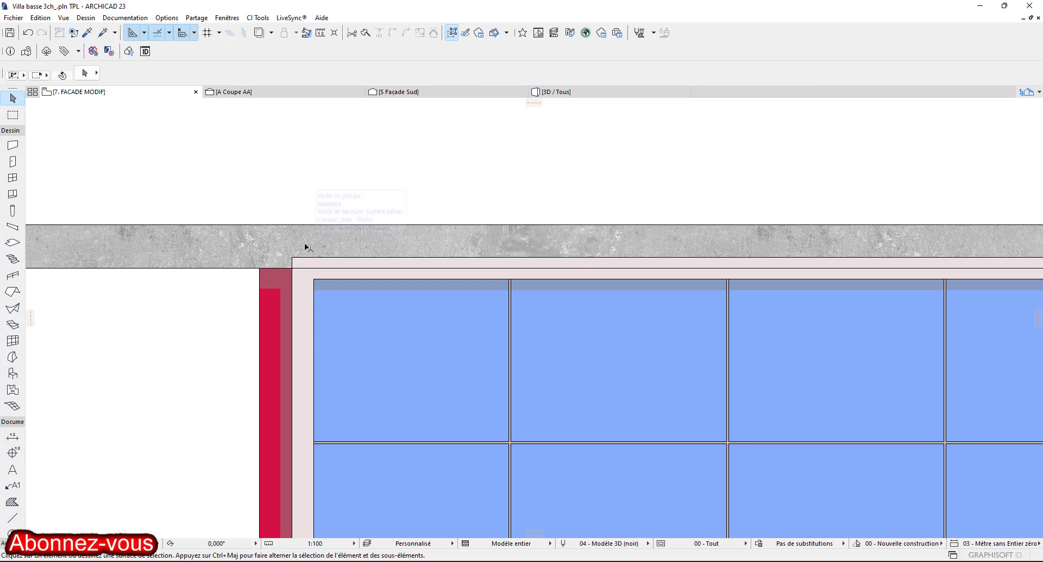
alt+click(307, 248)
scroll(351, 320, down, 5)
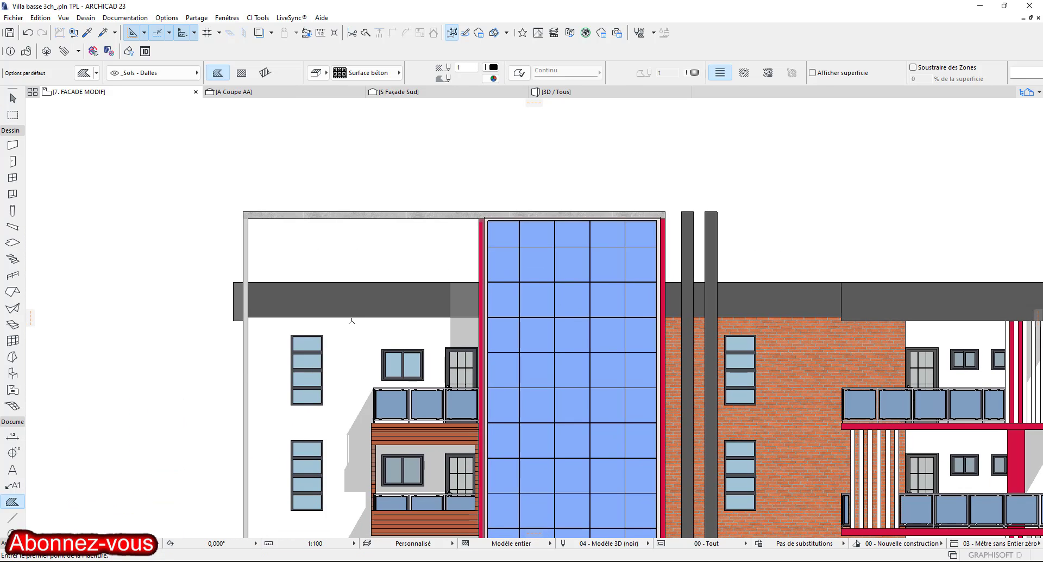
scroll(245, 283, up, 5)
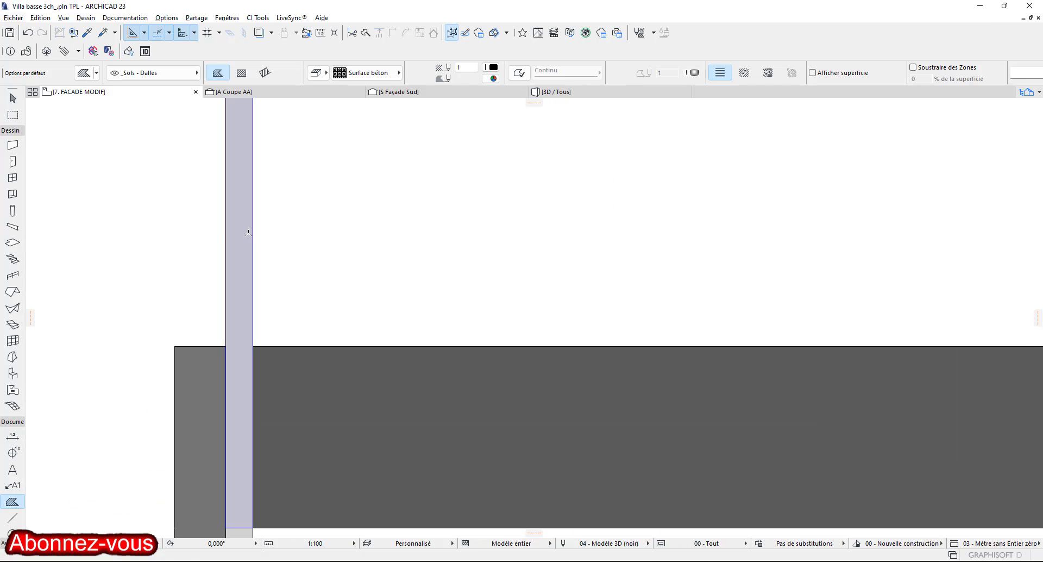
scroll(344, 237, down, 4)
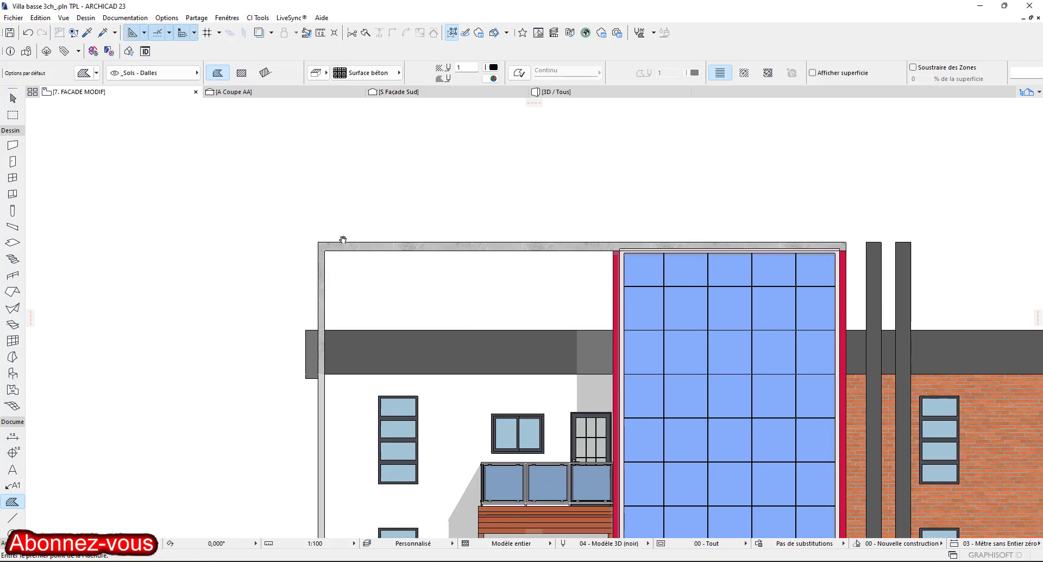
scroll(291, 287, up, 3)
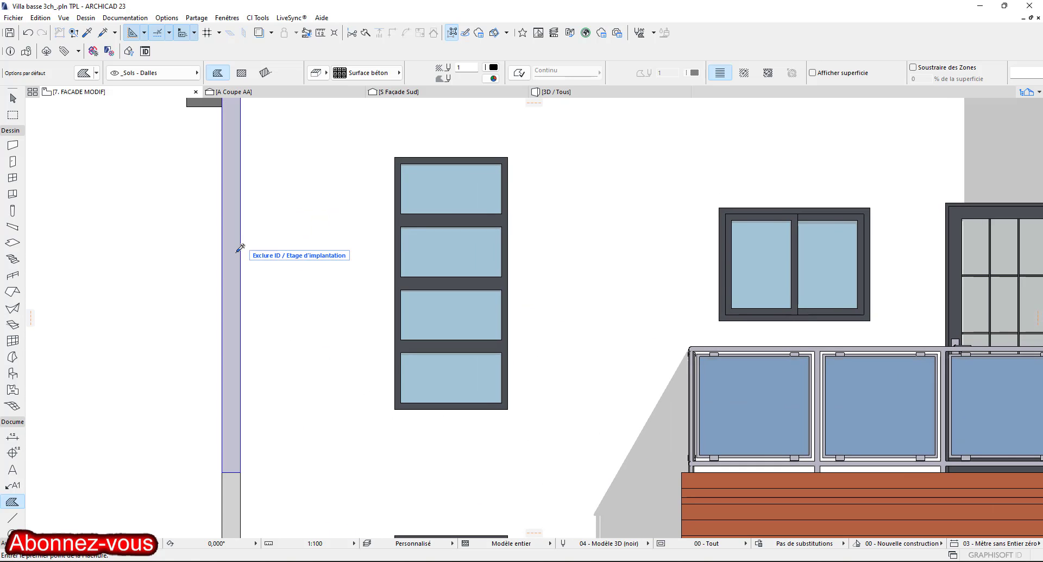
ctrl+alt+click(236, 252)
scroll(271, 389, down, 1)
middle_drag(264, 413, 282, 228)
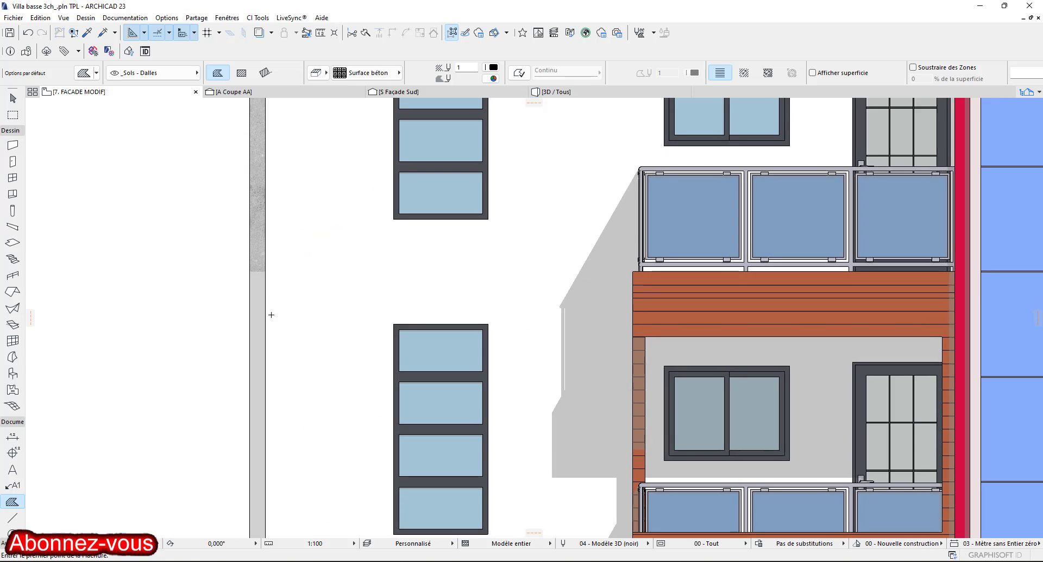
Apply the Surface béton hatch to the remaining pieces of the left post, floor by floor down to the base.
ctrl+alt+click(260, 318)
scroll(277, 397, down, 3)
scroll(309, 402, up, 3)
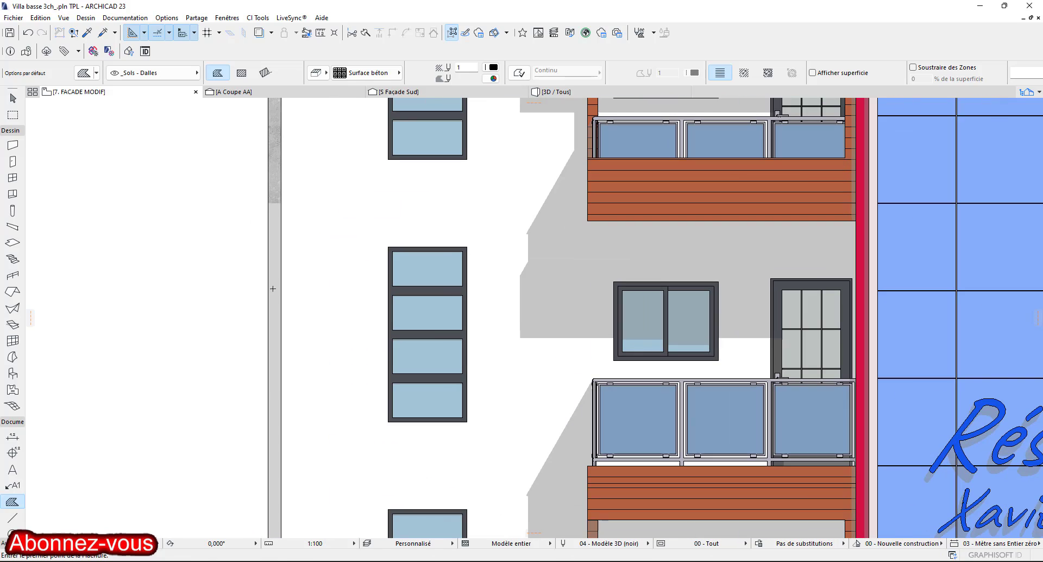
scroll(309, 403, down, 2)
scroll(326, 256, up, 3)
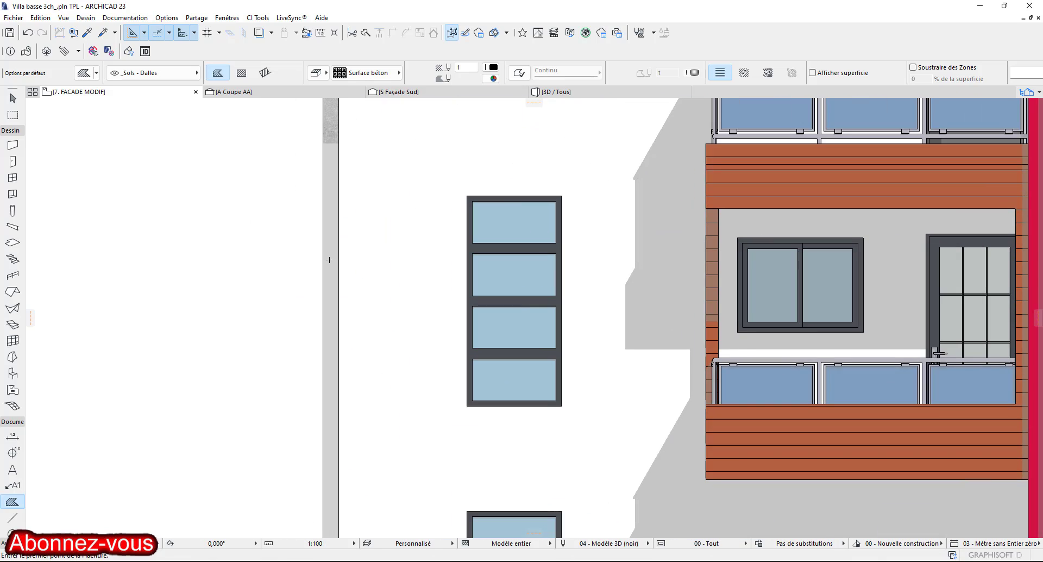
scroll(353, 344, down, 1)
middle_drag(353, 345, 276, 222)
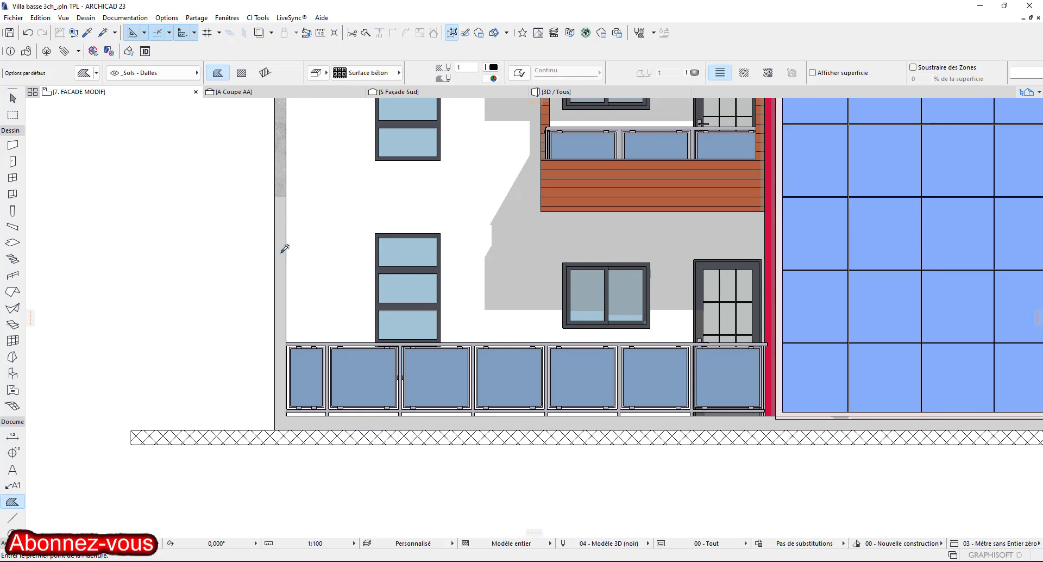
scroll(341, 452, up, 2)
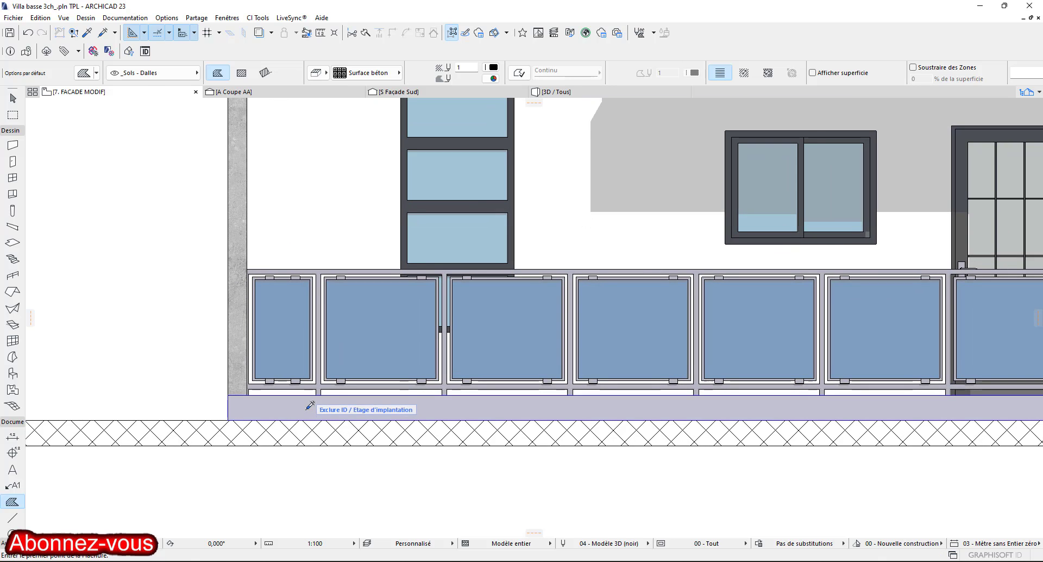
Apply the Surface béton hatch to the base plinth under the ground-floor railing and the blue curtain wall.
scroll(310, 405, down, 3)
scroll(511, 392, up, 3)
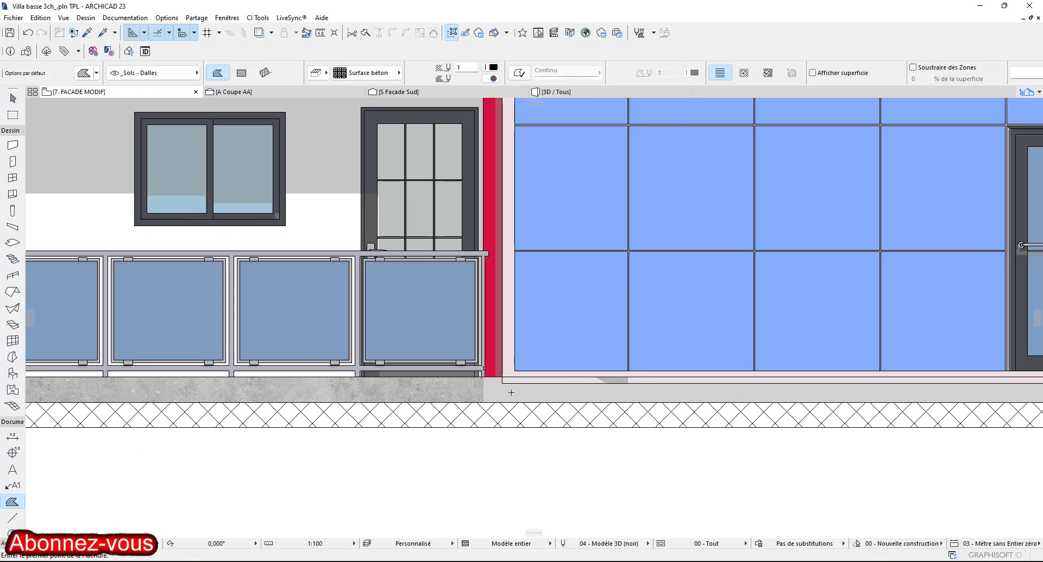
scroll(706, 394, down, 2)
middle_drag(717, 393, 391, 393)
scroll(614, 399, up, 2)
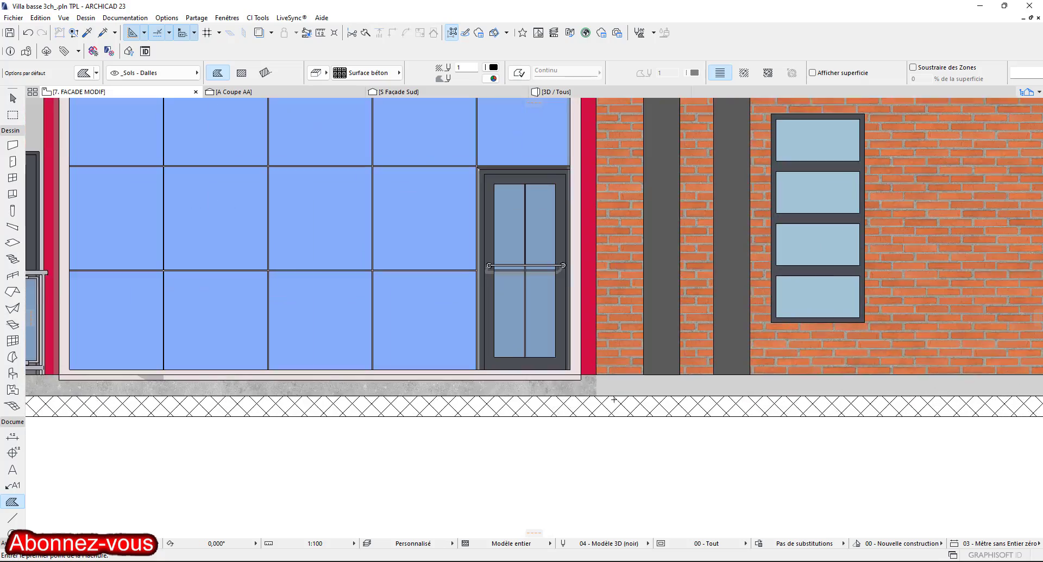
Apply the Surface béton hatch to the remaining plinth pieces under the brick wall and right balcony, through to the facade's right end.
middle_drag(614, 400, 415, 400)
scroll(417, 399, up, 1)
scroll(582, 405, down, 2)
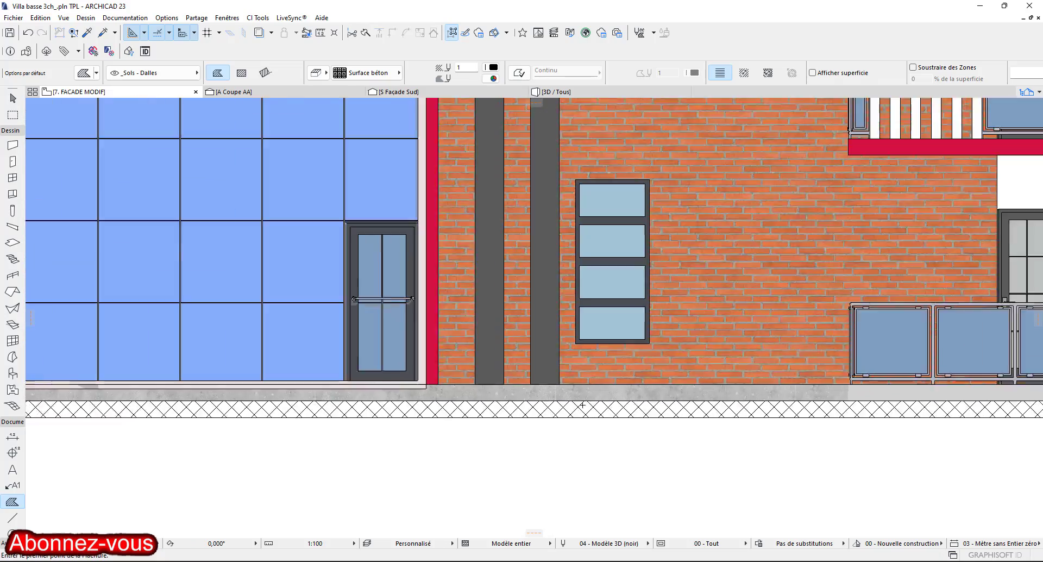
scroll(582, 405, down, 2)
middle_drag(858, 402, 528, 401)
scroll(528, 400, up, 3)
ctrl+alt+click(530, 387)
scroll(550, 388, down, 2)
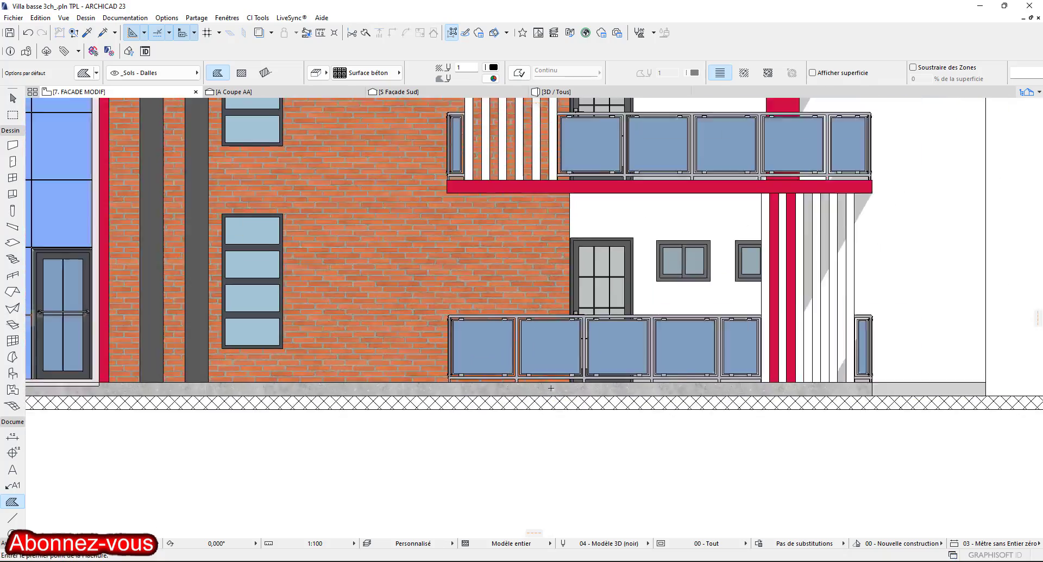
middle_drag(732, 389, 370, 391)
scroll(374, 388, up, 3)
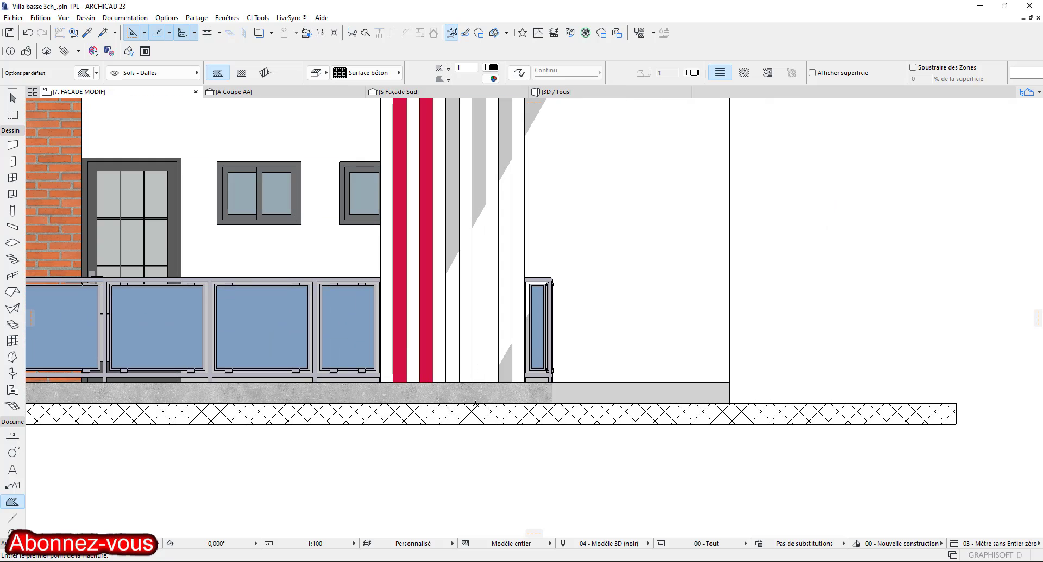
ctrl+alt+click(601, 391)
scroll(582, 321, down, 3)
scroll(597, 338, up, 2)
scroll(478, 342, down, 3)
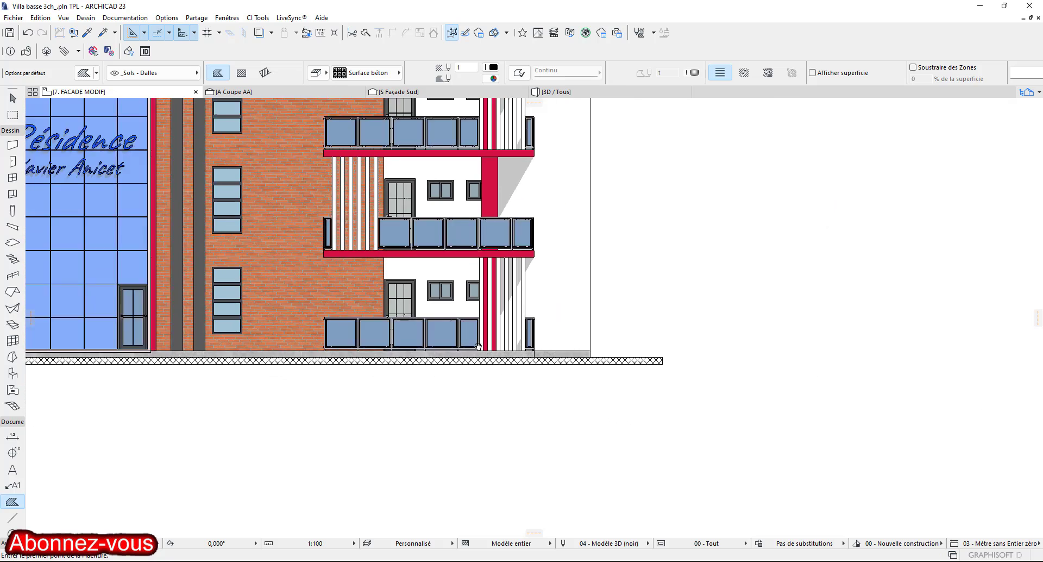
Select the cross-hatched ground strip below the plinth and set its hatch background to pen 1.
middle_drag(570, 360, 799, 355)
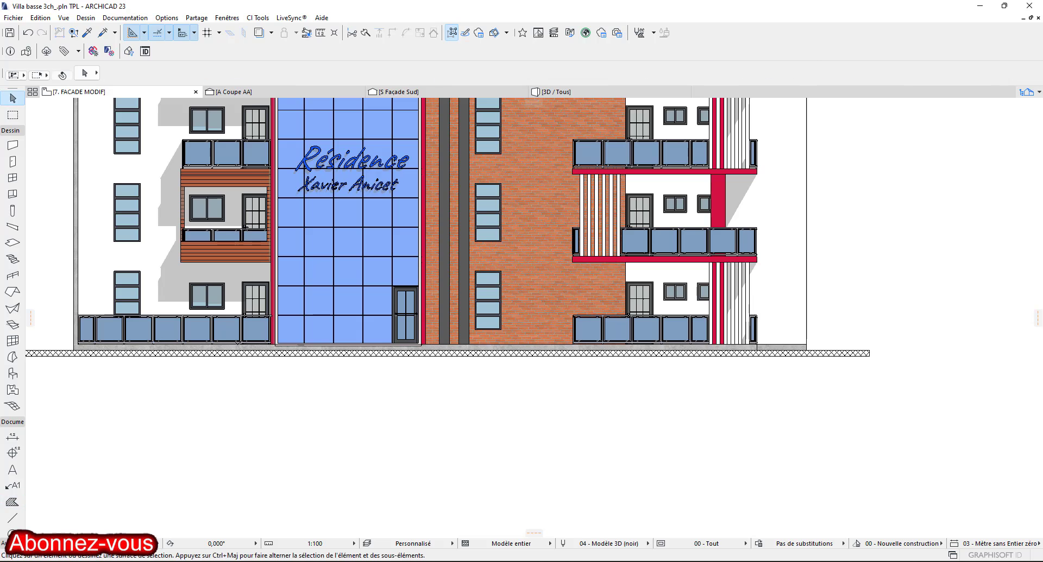
scroll(350, 356, up, 3)
shift+click(389, 356)
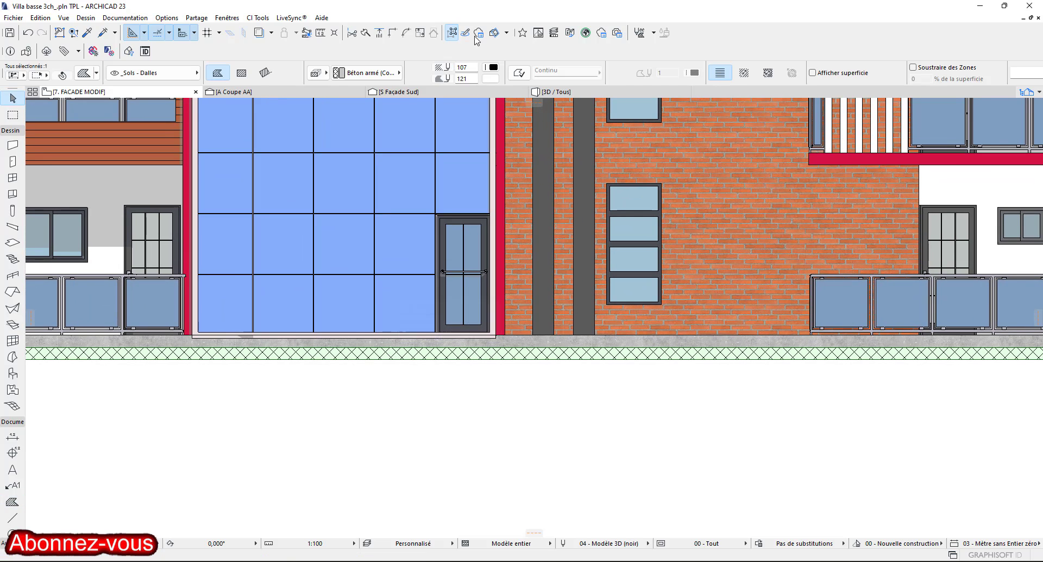
click(491, 79)
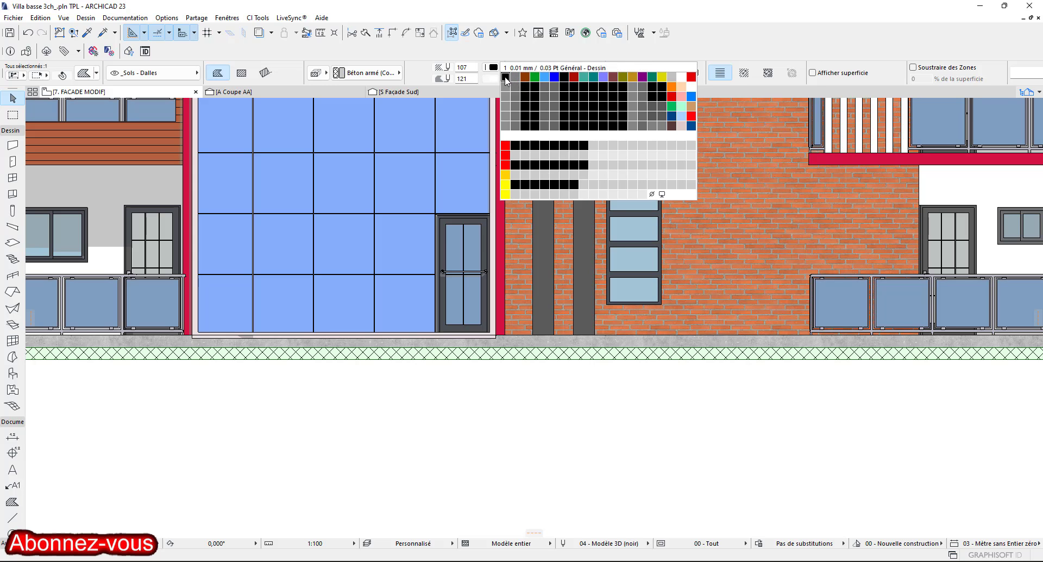
click(505, 79)
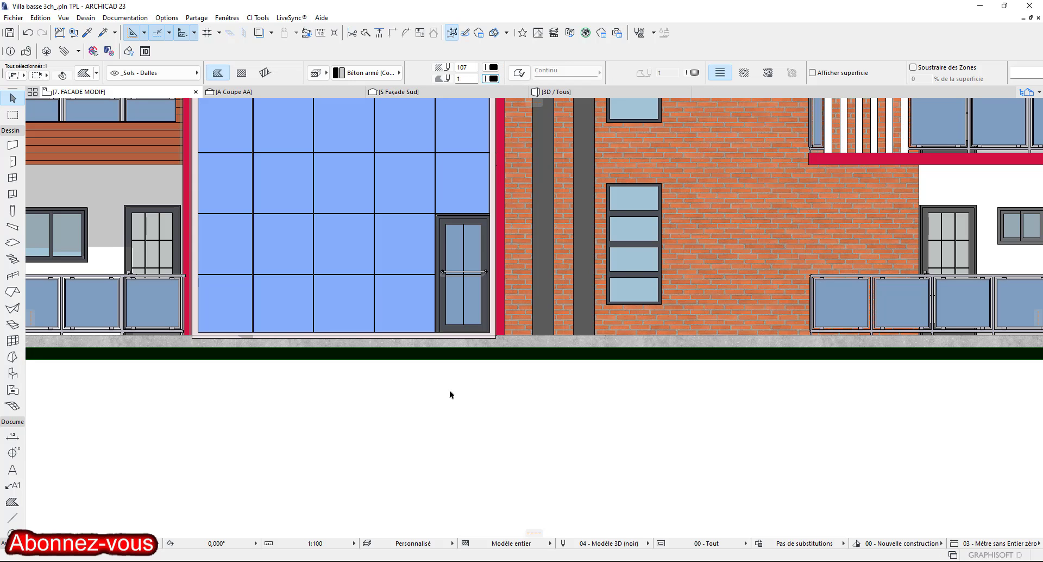
scroll(449, 391, down, 3)
middle_drag(449, 391, 455, 417)
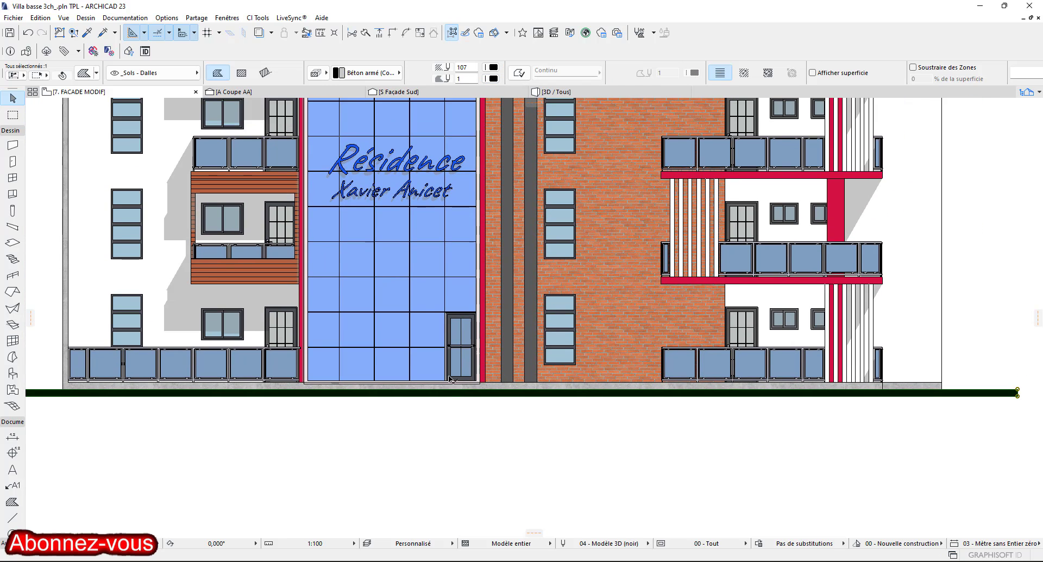
Make the ground strip's hatch background transparent.
click(383, 72)
click(383, 76)
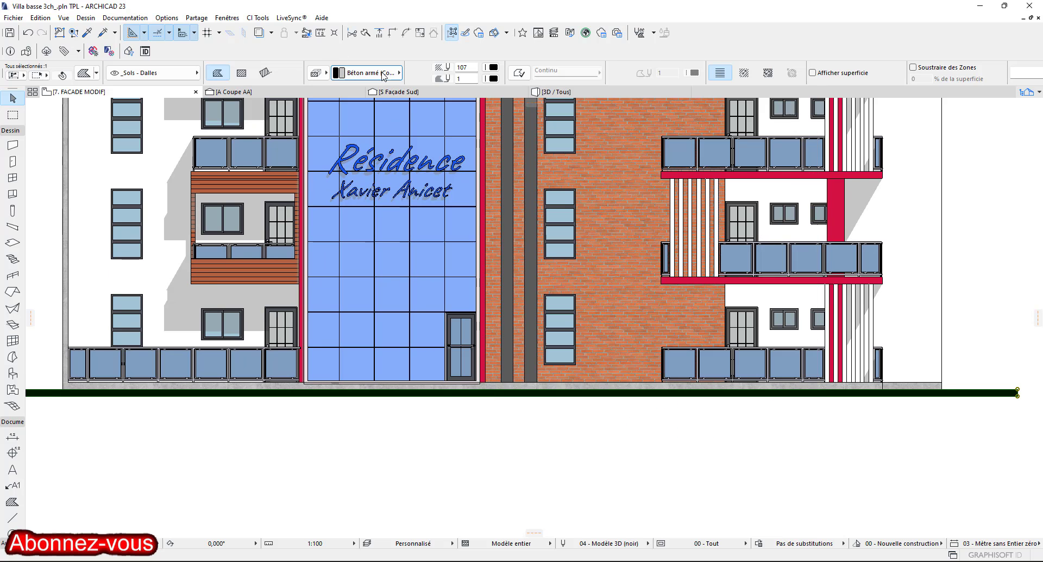
click(493, 78)
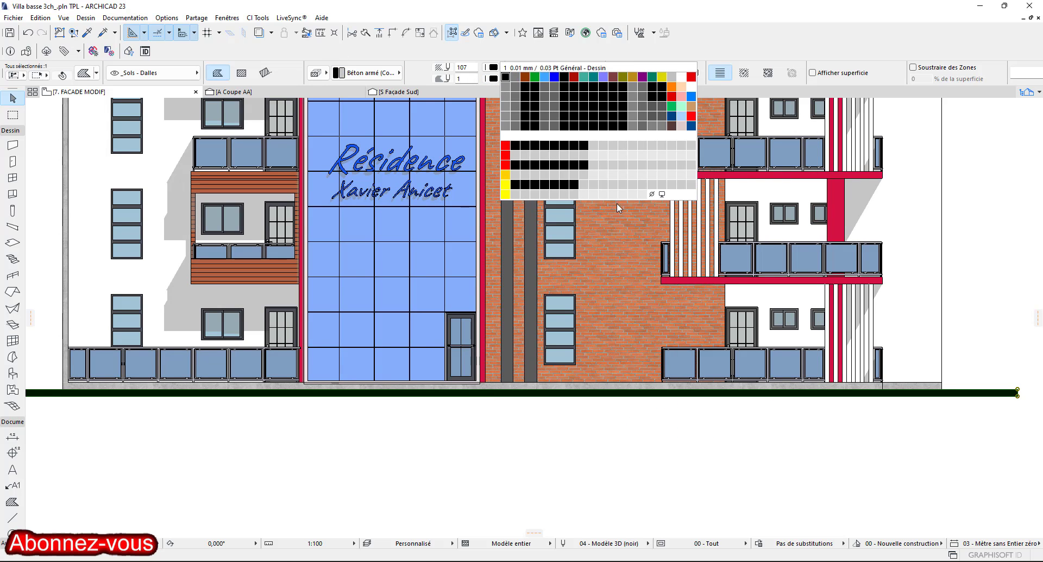
click(651, 194)
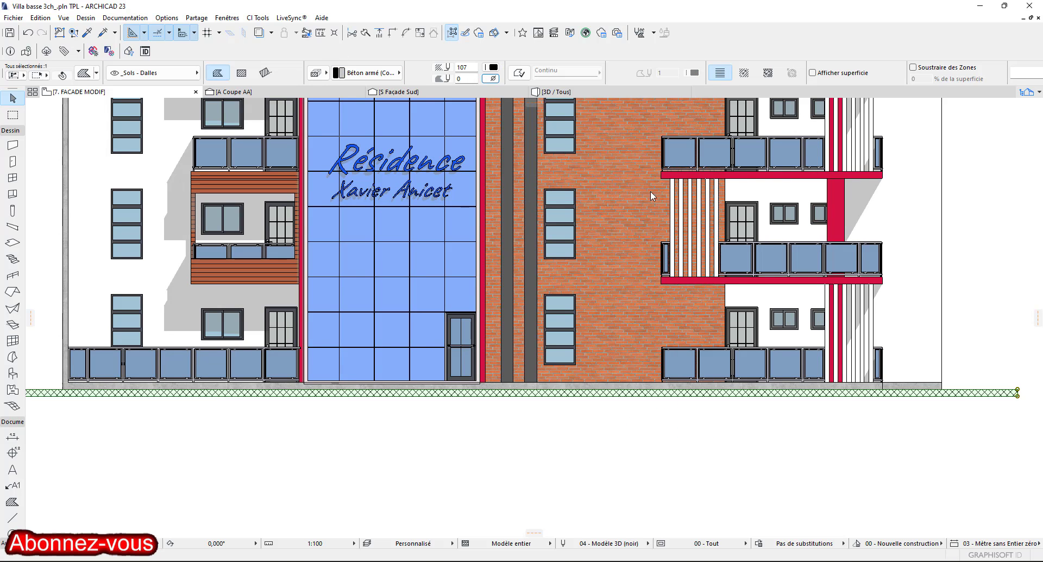
Change the ground strip's hatch category and apply the Surface béton hatch to it.
click(326, 74)
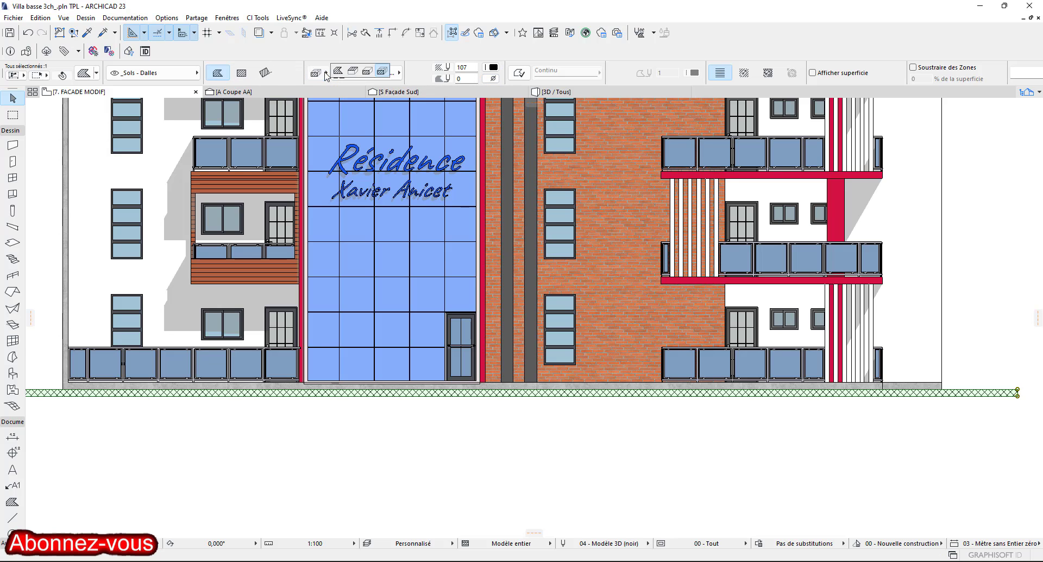
click(353, 71)
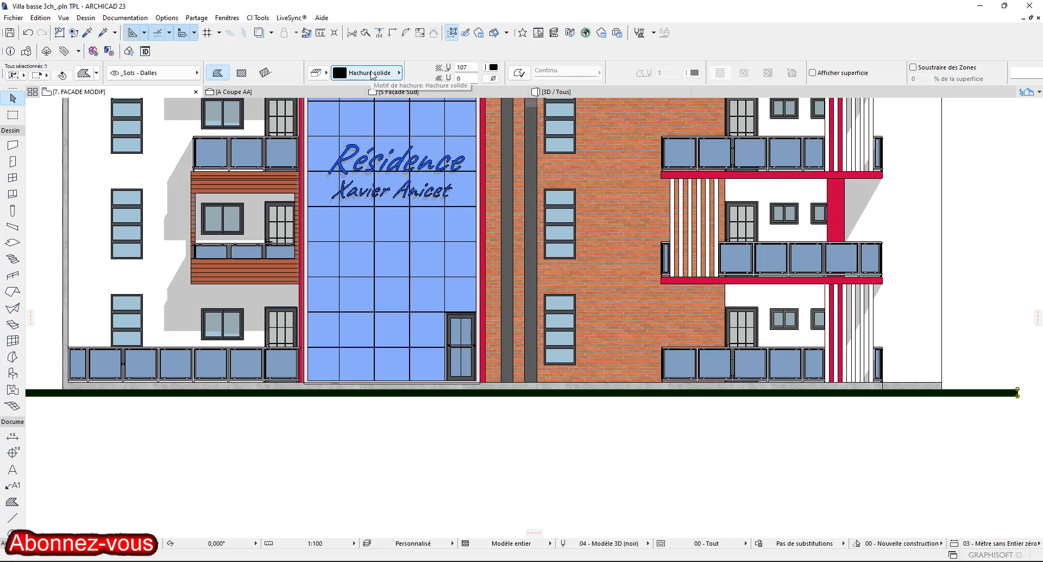
click(372, 74)
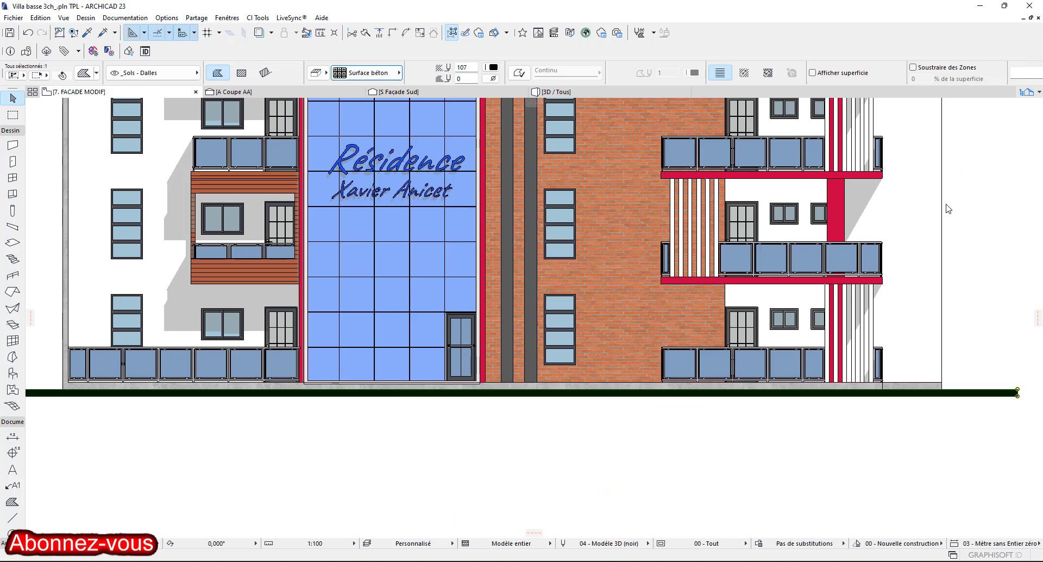
click(935, 206)
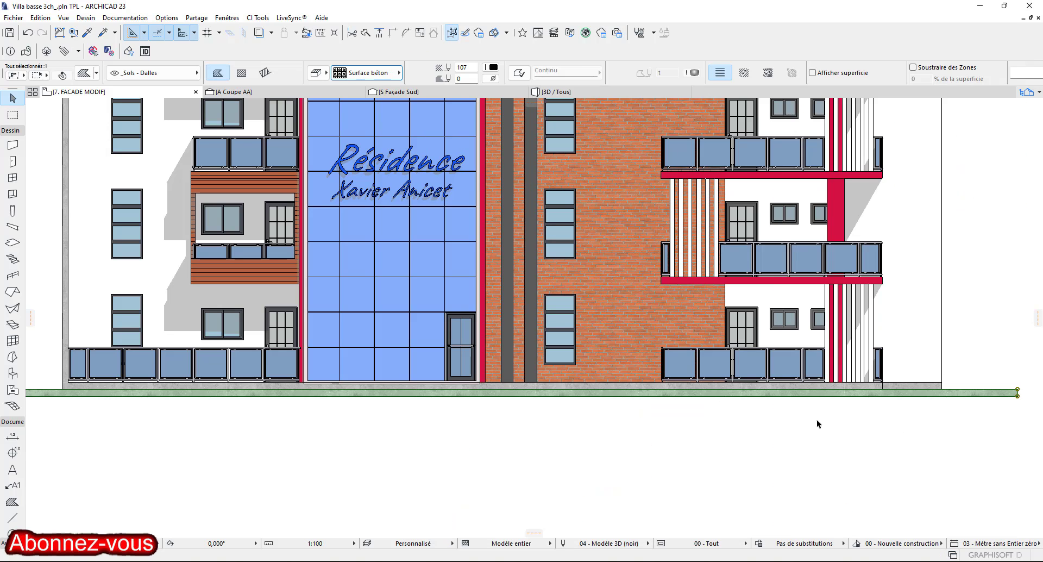
click(976, 329)
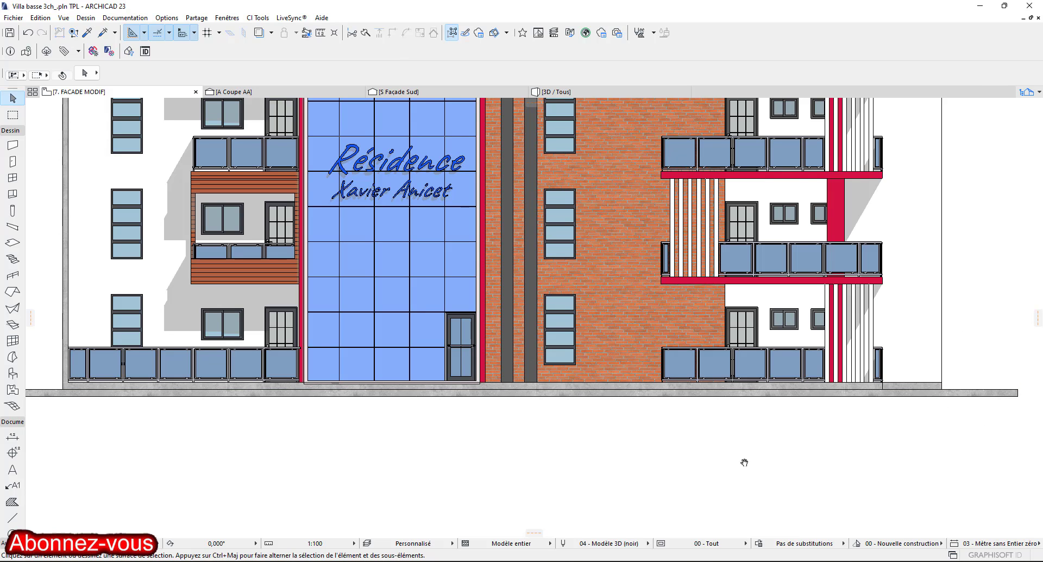
Pick up the red Fond hatch from the frame left of the curtain wall and apply it to that frame's shaded strips on the lower floors.
middle_drag(744, 462, 887, 528)
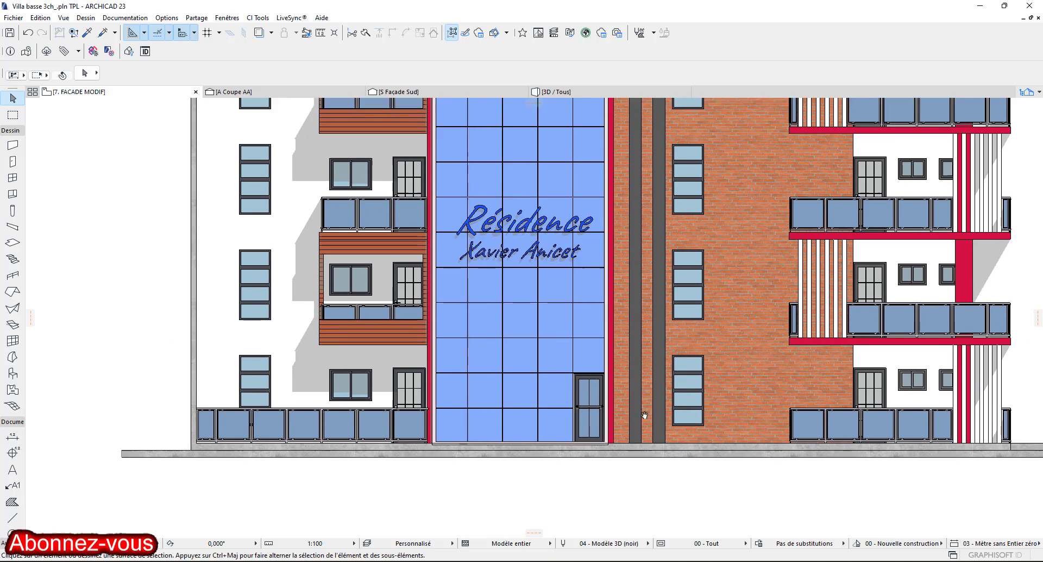
scroll(429, 411, up, 4)
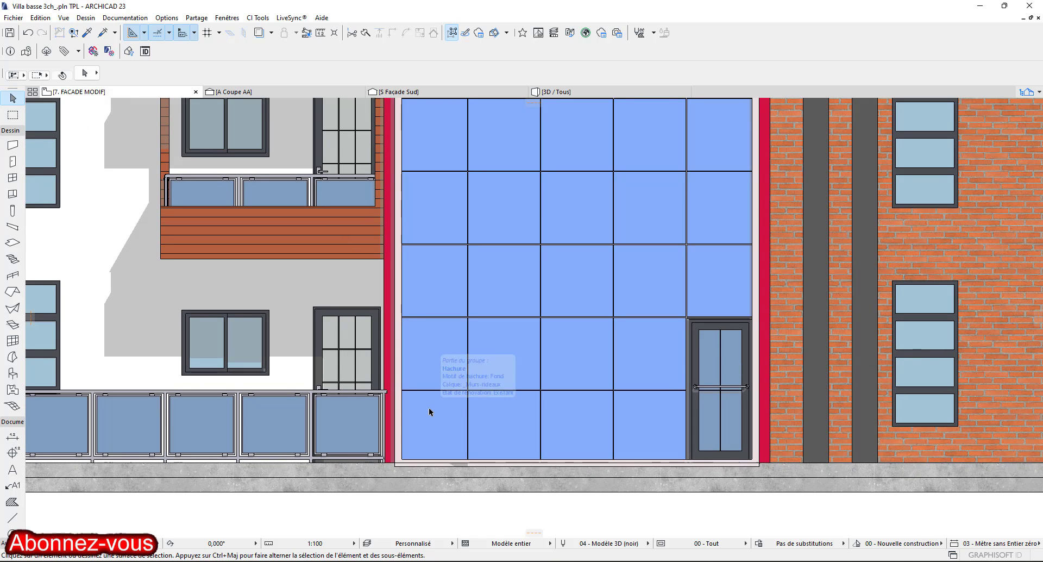
scroll(387, 194, up, 7)
middle_drag(395, 189, 330, 294)
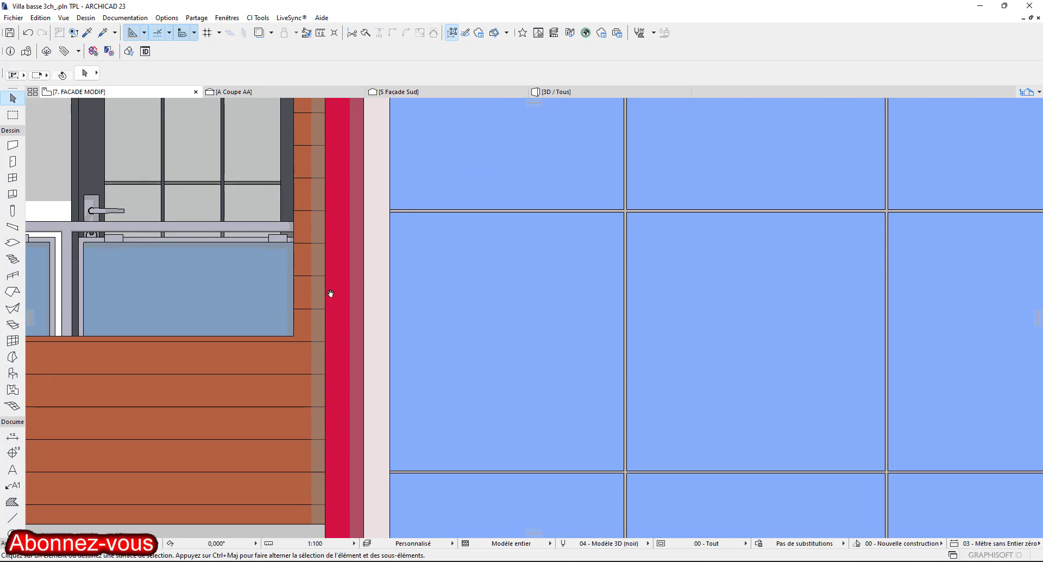
alt+click(343, 249)
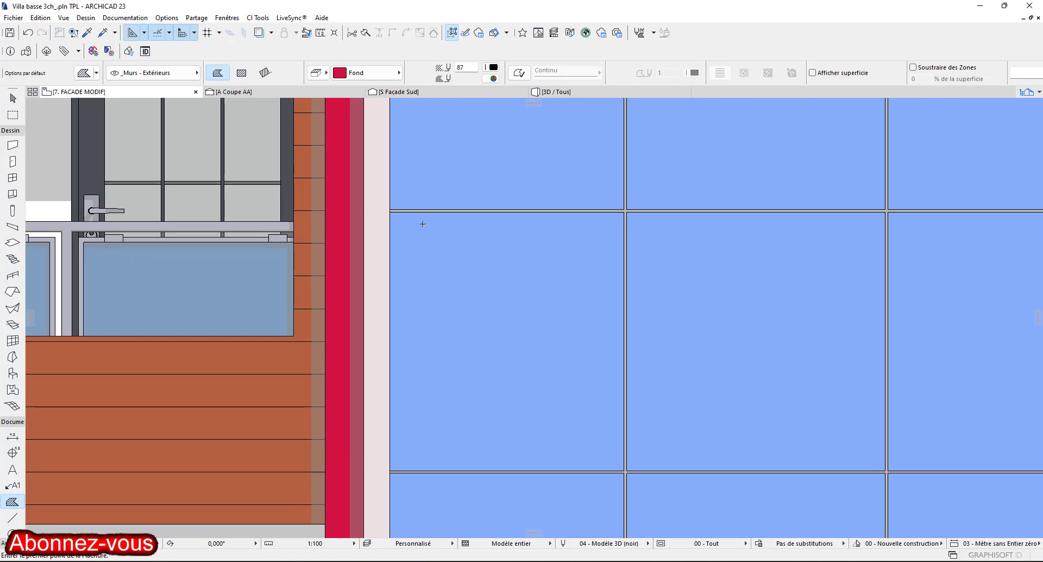
scroll(359, 219, down, 4)
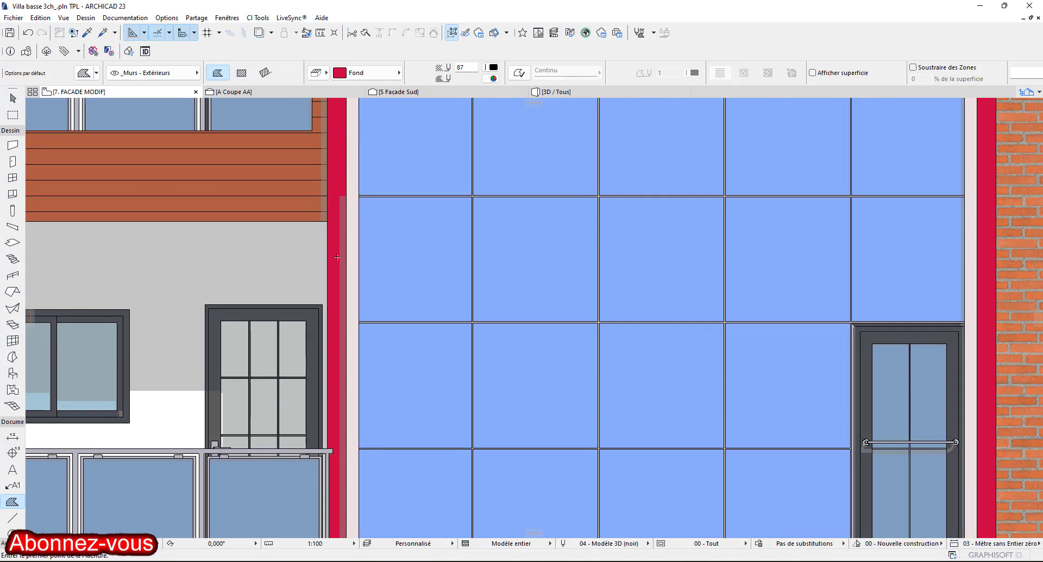
scroll(353, 250, up, 4)
scroll(354, 251, down, 6)
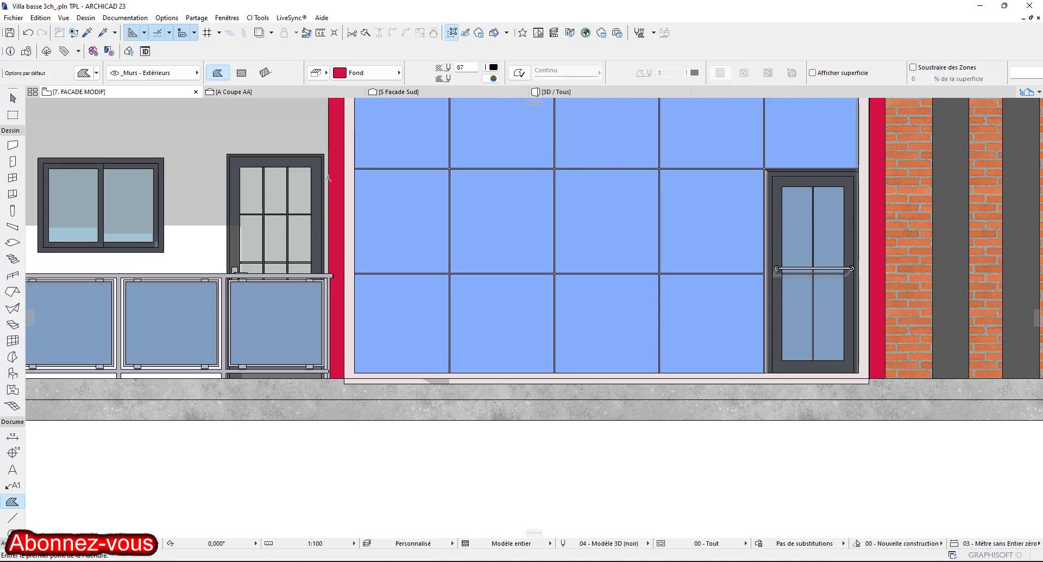
shift+scroll(329, 202, up, 5)
scroll(325, 177, up, 6)
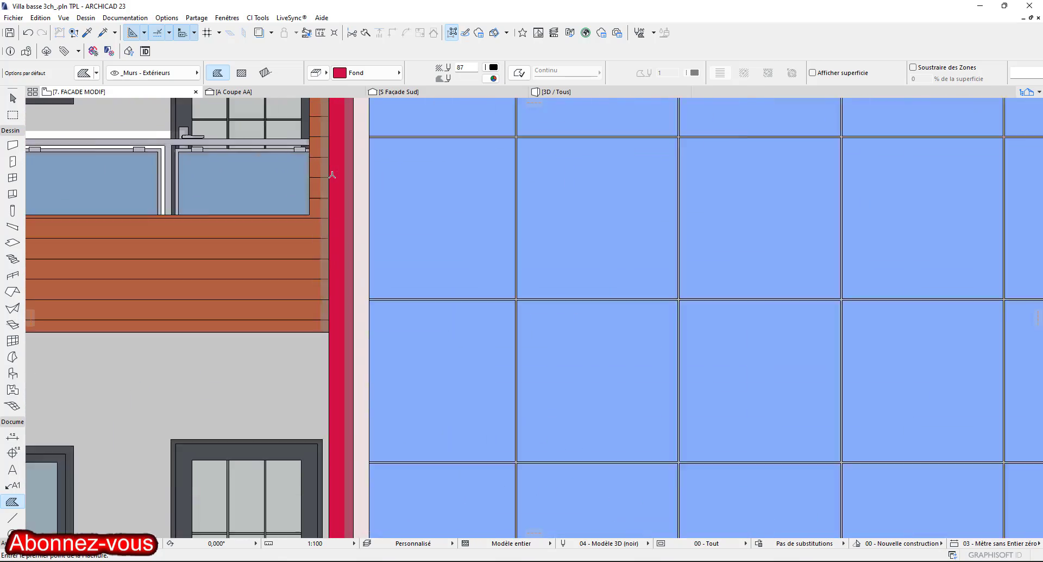
click(364, 197)
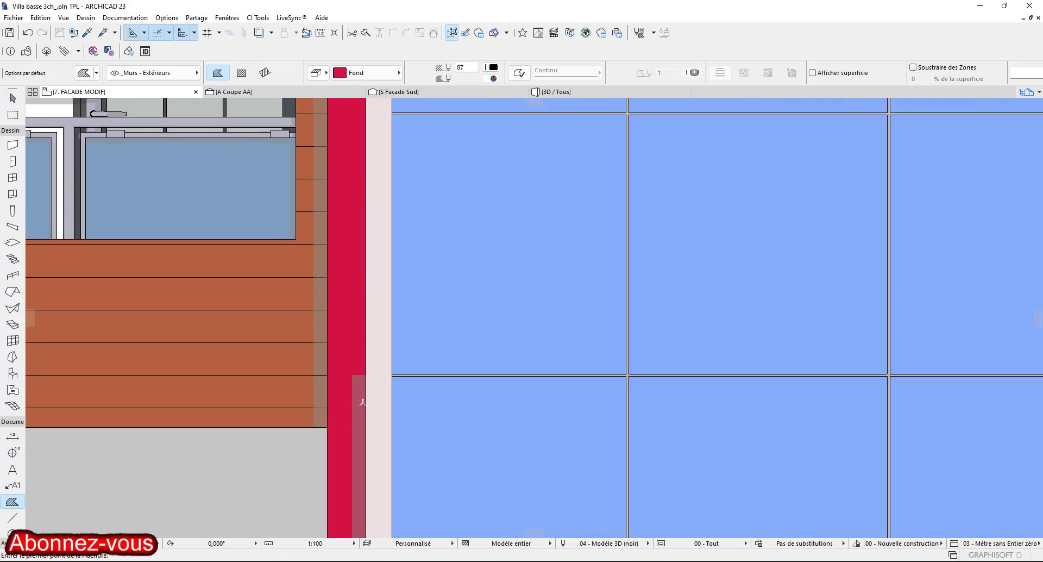
Apply the red Fond hatch to the remaining shaded strips on the upper part of the left frame, up to the concrete beam.
scroll(363, 402, down, 6)
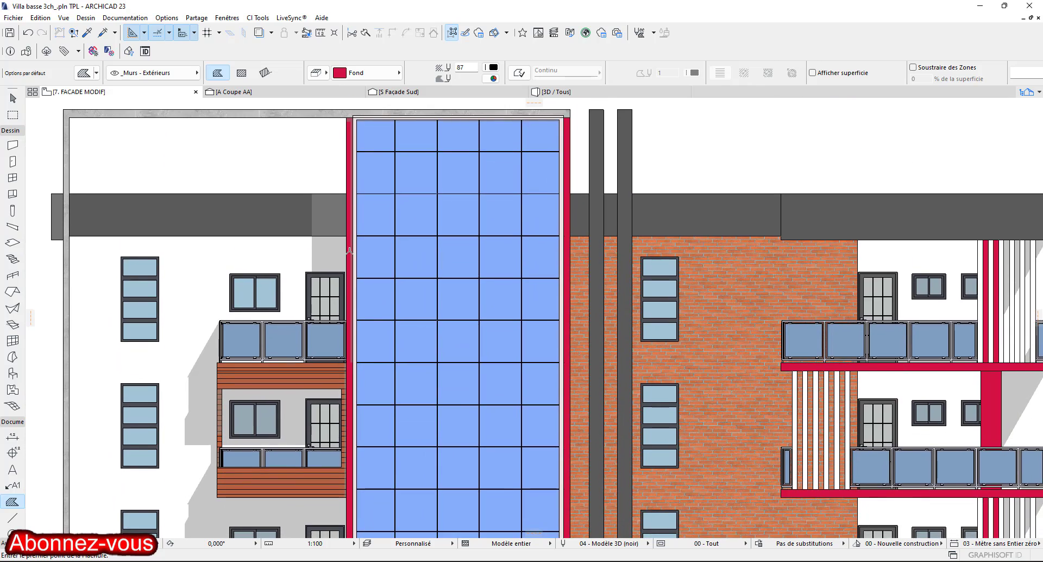
scroll(349, 251, up, 6)
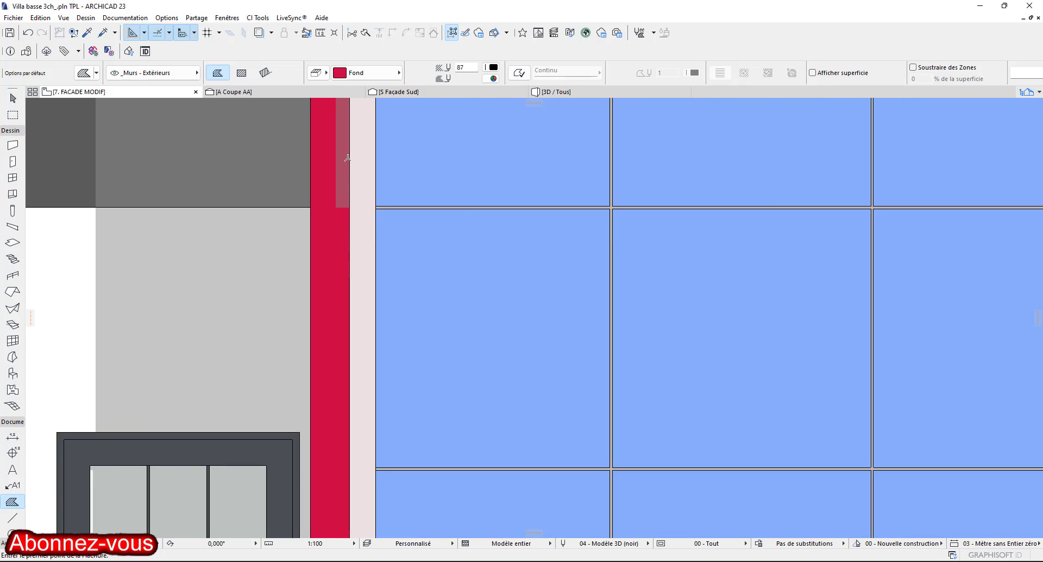
scroll(333, 255, down, 3)
scroll(333, 240, up, 3)
scroll(348, 217, down, 1)
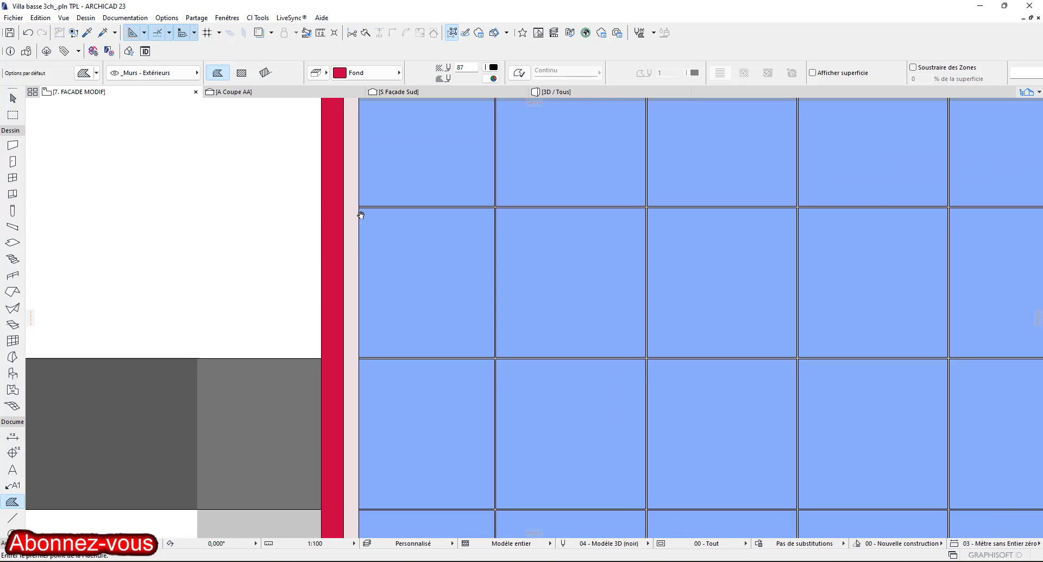
scroll(361, 215, down, 3)
middle_drag(331, 391, 328, 217)
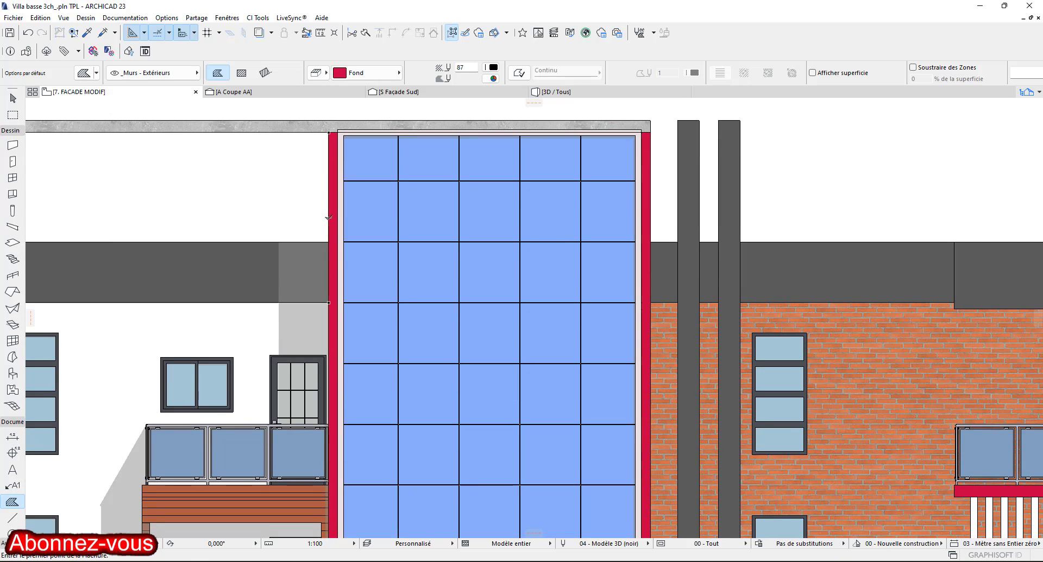
key(Escape)
Pick up the parapet's dark grey Fond hatch and apply it to the shaded parapet piece beside the left red frame.
scroll(267, 302, up, 2)
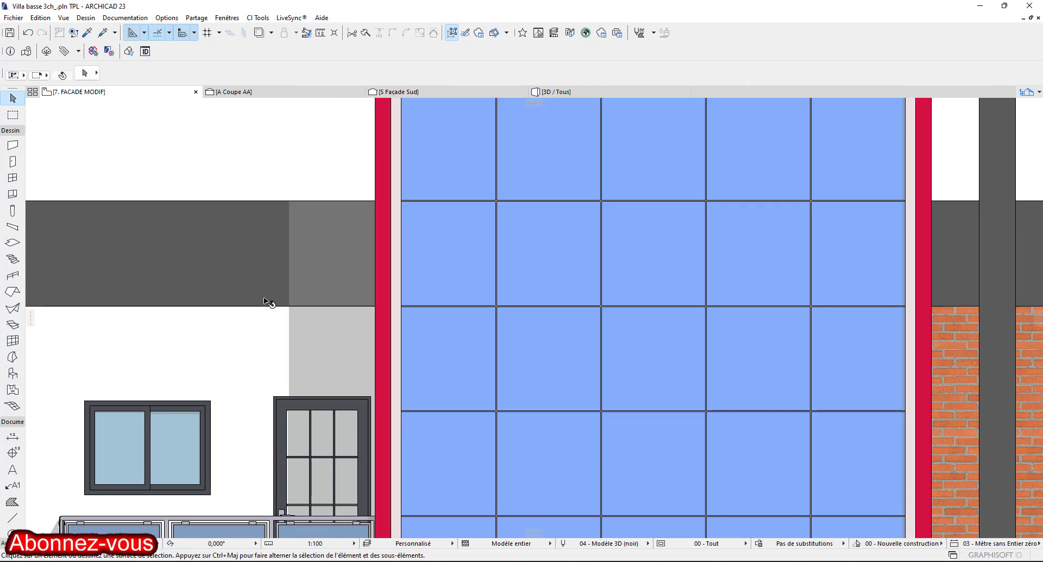
alt+click(146, 254)
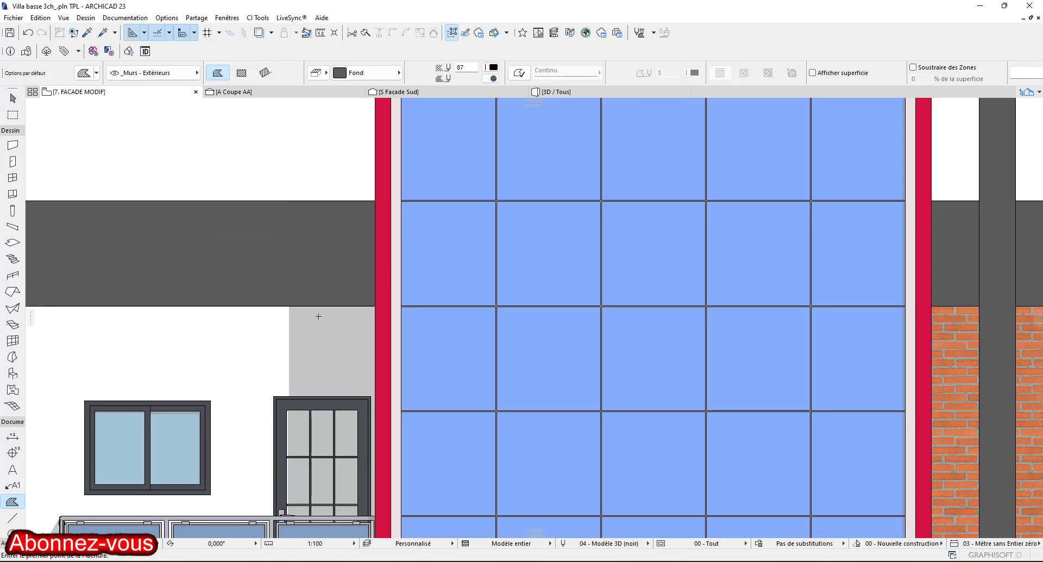
scroll(381, 297, down, 5)
middle_drag(381, 297, 288, 262)
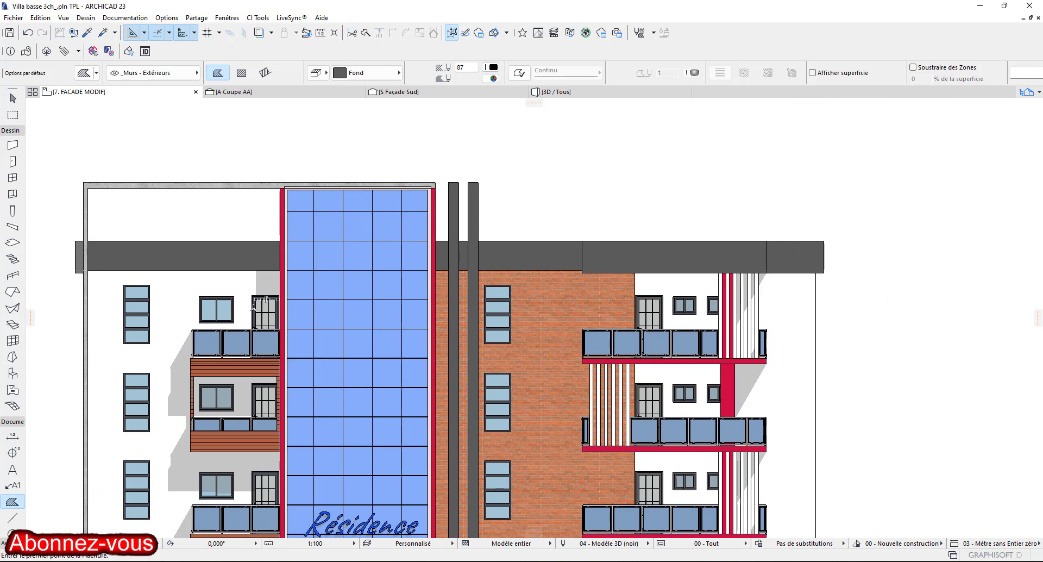
key(shift+F1)
scroll(251, 337, up, 2)
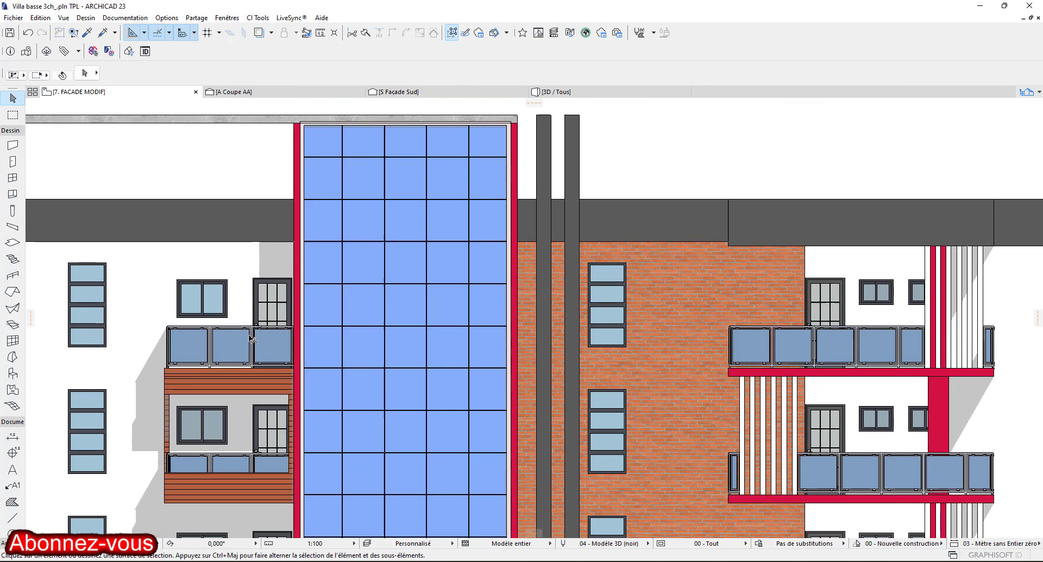
middle_drag(251, 345, 291, 265)
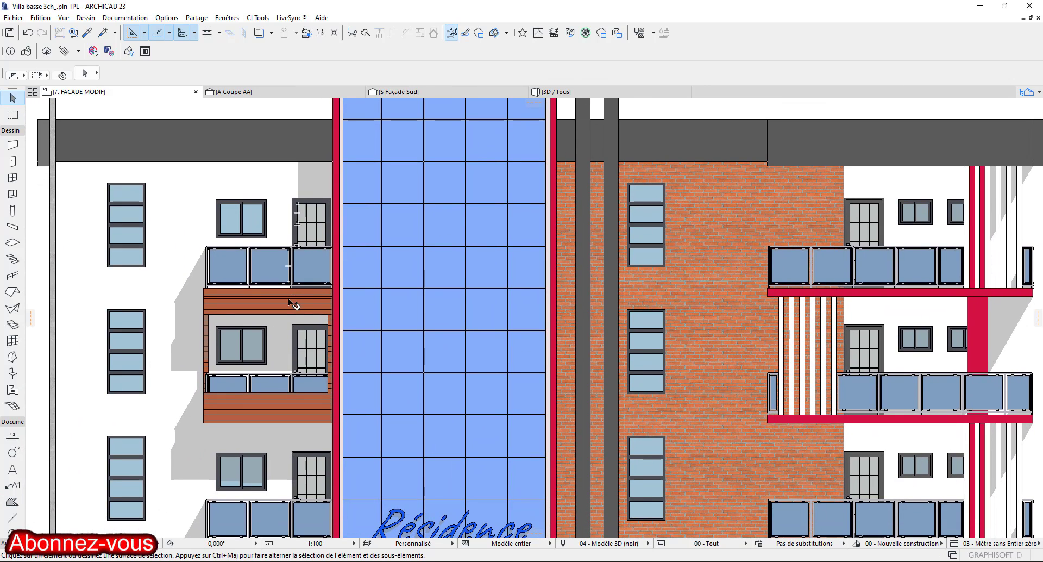
middle_drag(293, 304, 188, 278)
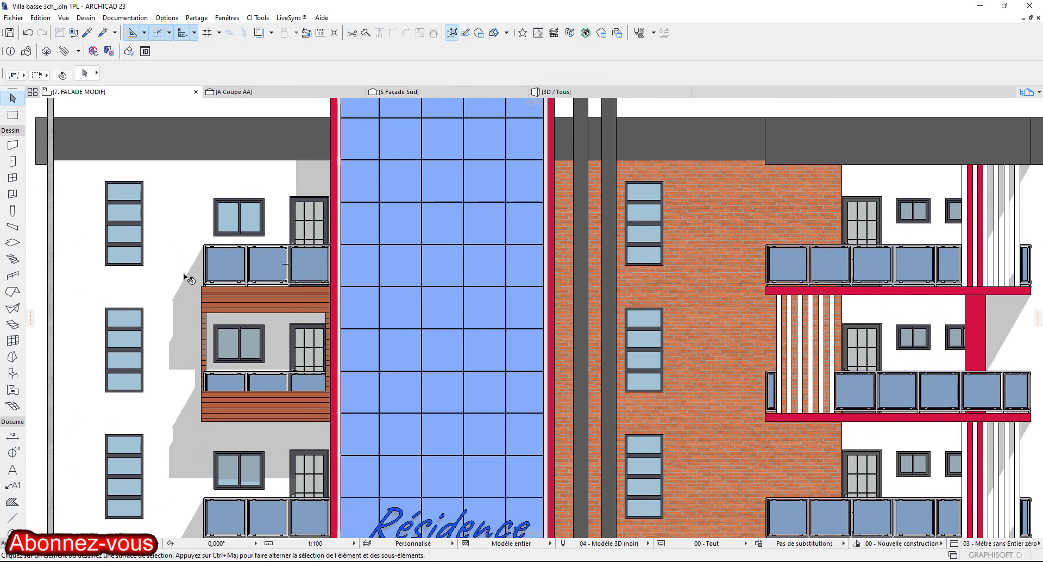
Pick up the white wall's Fond hatch and apply it to the shaded wall inside the wood-framed balconies beside the curtain wall.
alt+click(159, 227)
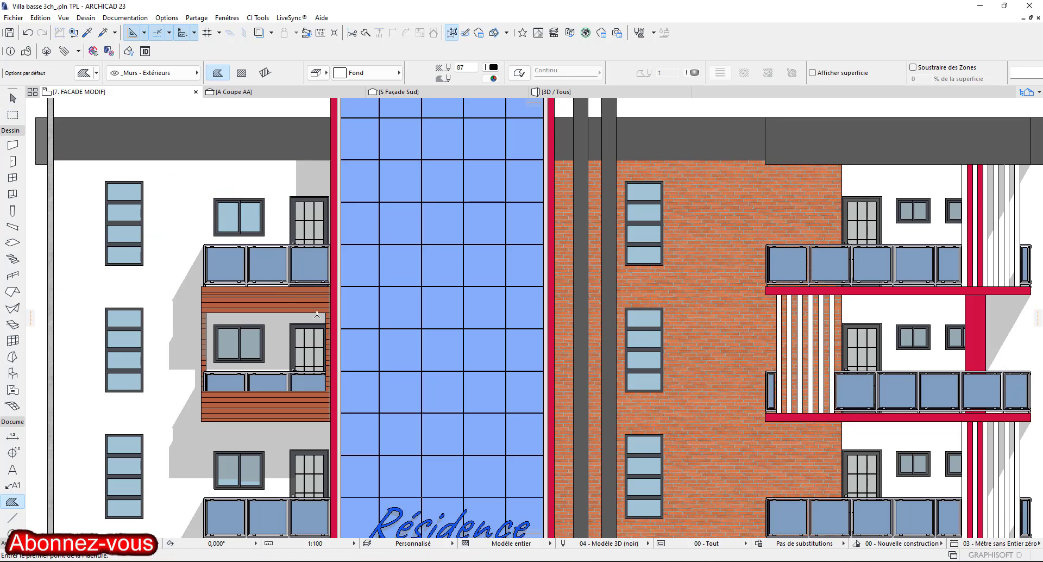
ctrl+alt+click(261, 335)
middle_drag(275, 453, 248, 327)
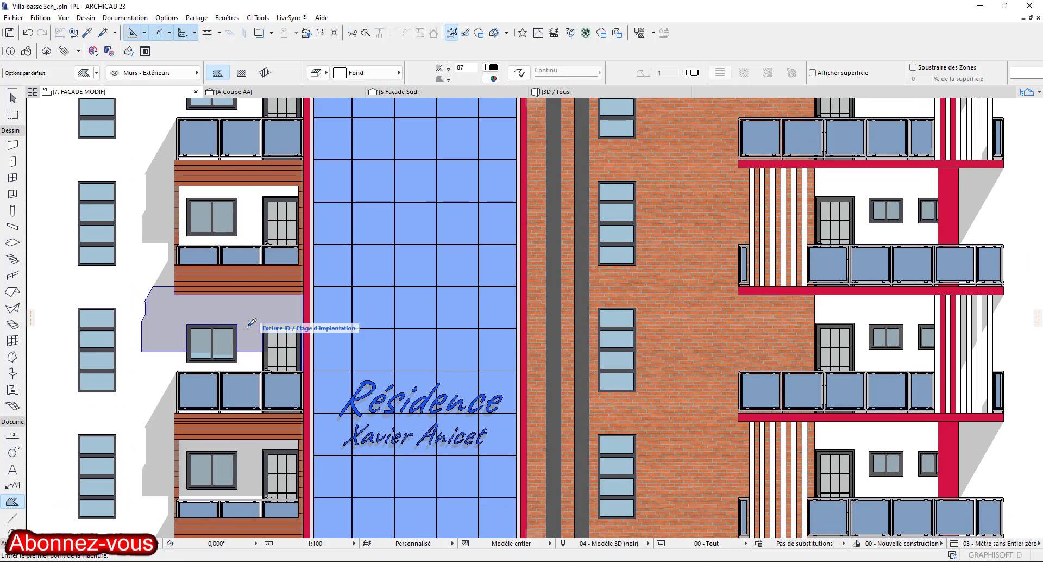
middle_drag(260, 461, 267, 322)
scroll(267, 323, down, 2)
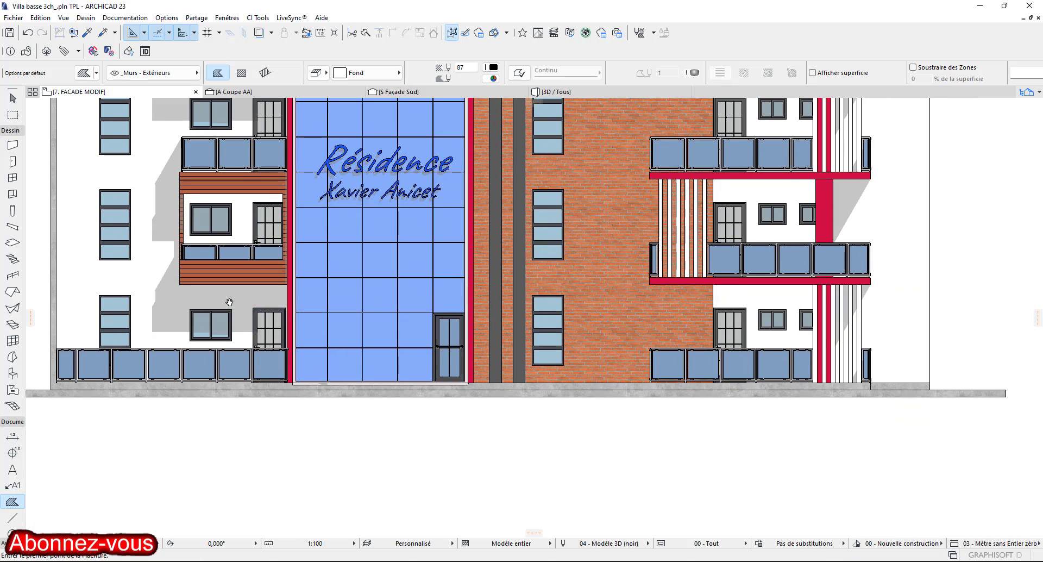
mouse_move(229, 302)
middle_down()
mouse_move(366, 351)
mouse_move(373, 326)
middle_up()
key(Escape)
Select the horizontal wood plank hatch on the lower balcony frame and change it to the Plancher bois image hatch.
middle_drag(400, 239, 354, 387)
scroll(387, 343, up, 5)
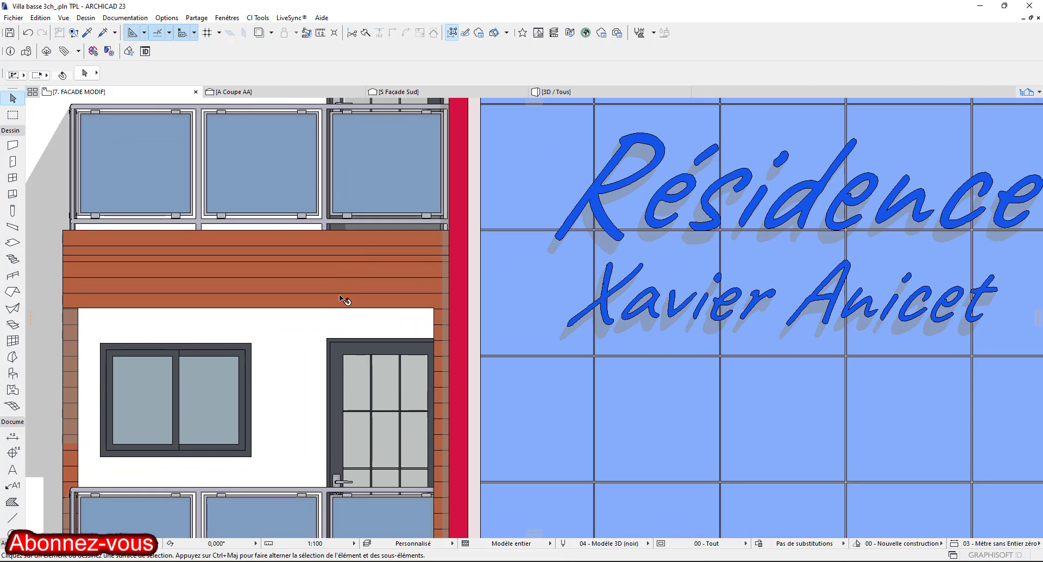
click(343, 299)
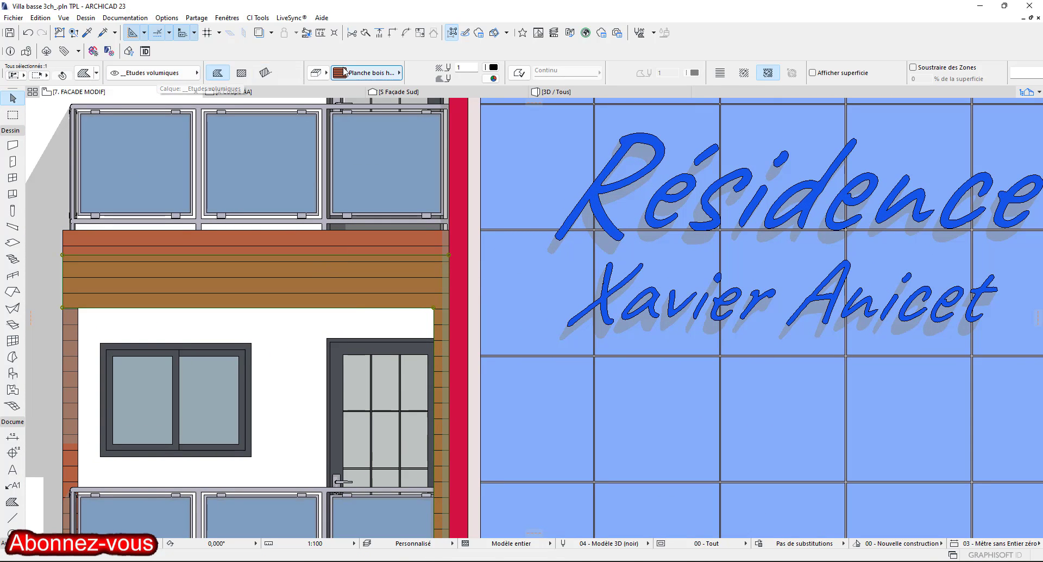
click(380, 72)
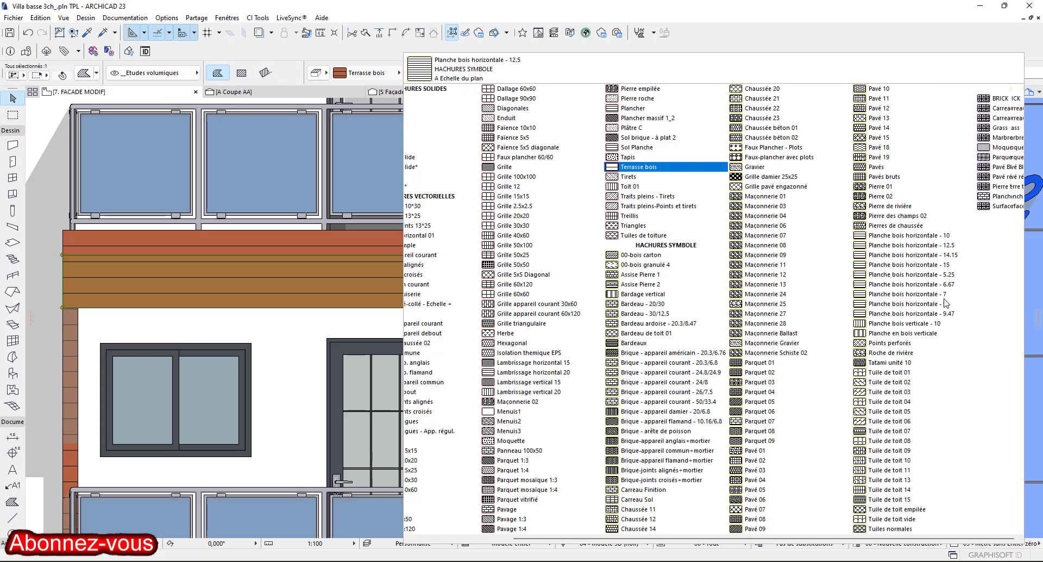
scroll(947, 293, down, 1)
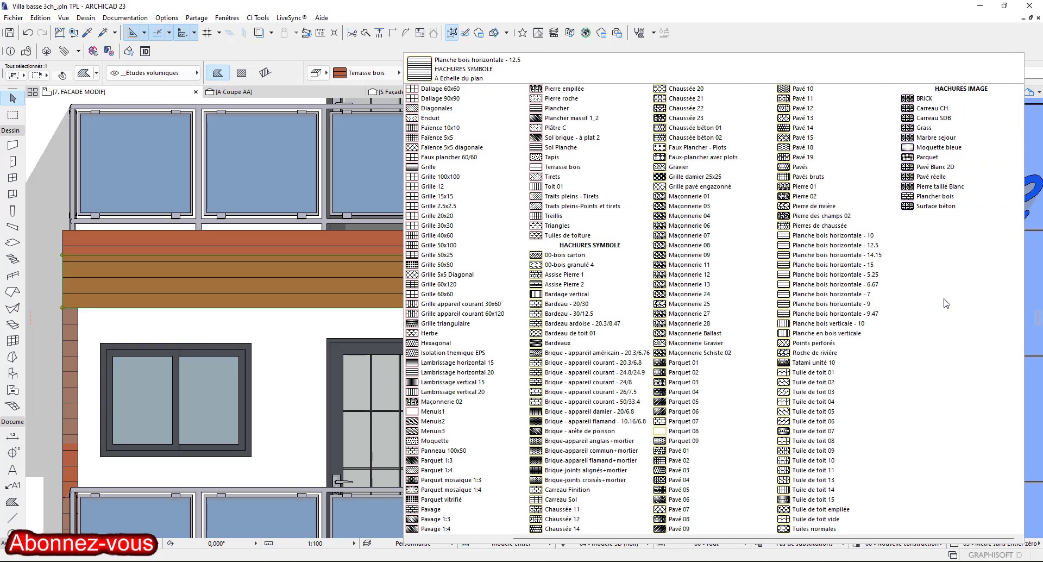
click(950, 197)
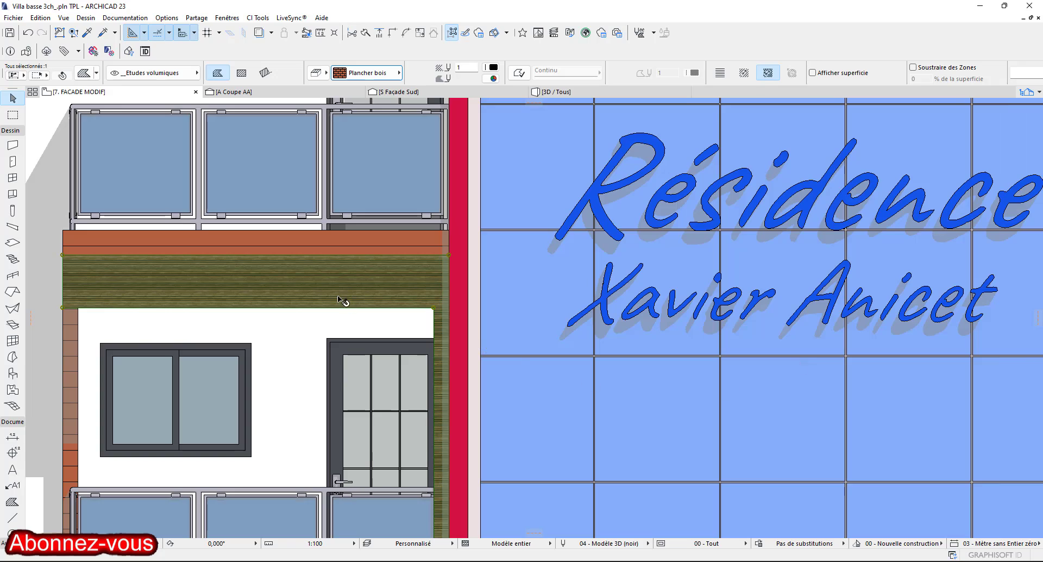
scroll(341, 299, down, 2)
scroll(393, 286, up, 2)
middle_drag(392, 286, 410, 278)
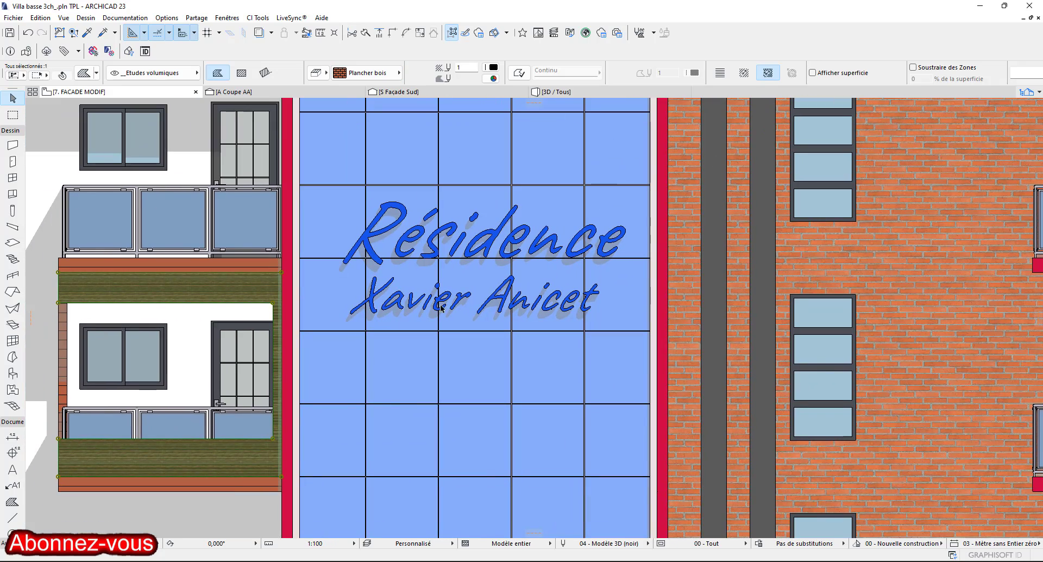
scroll(473, 331, up, 3)
middle_drag(473, 330, 666, 426)
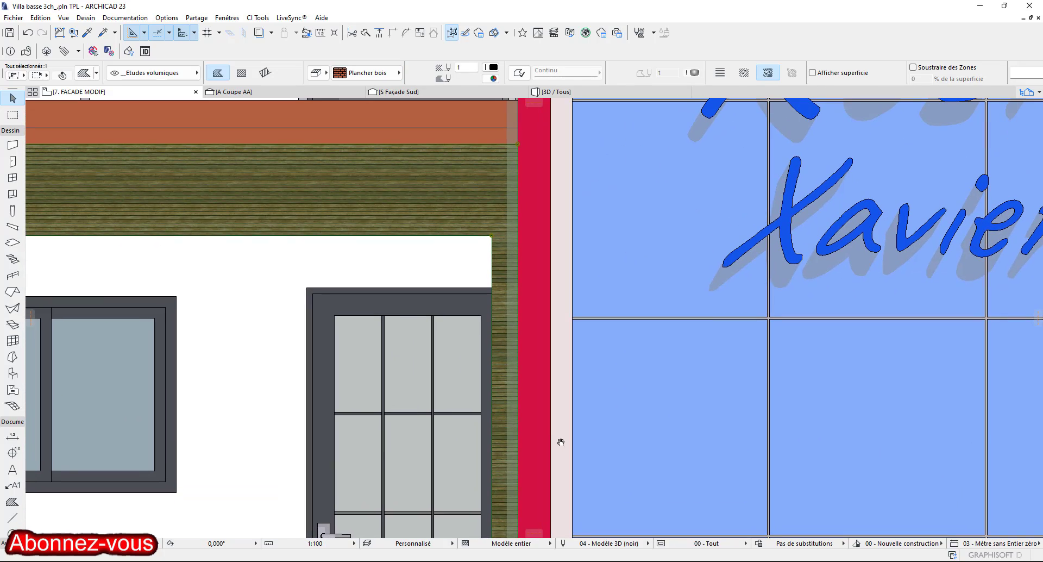
Change the selected balcony frame's hatch to the Parquet image hatch.
click(374, 73)
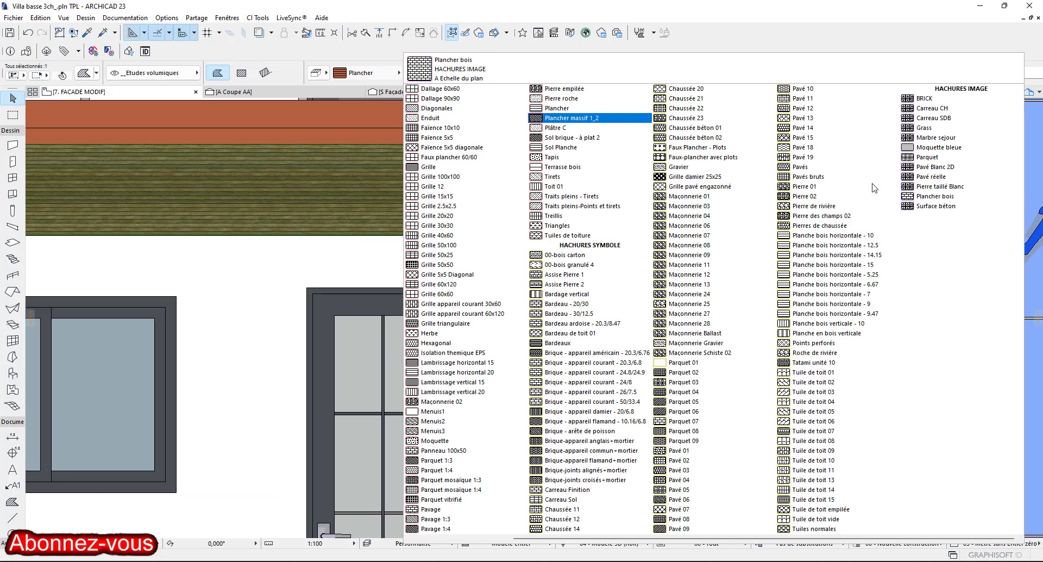
click(946, 157)
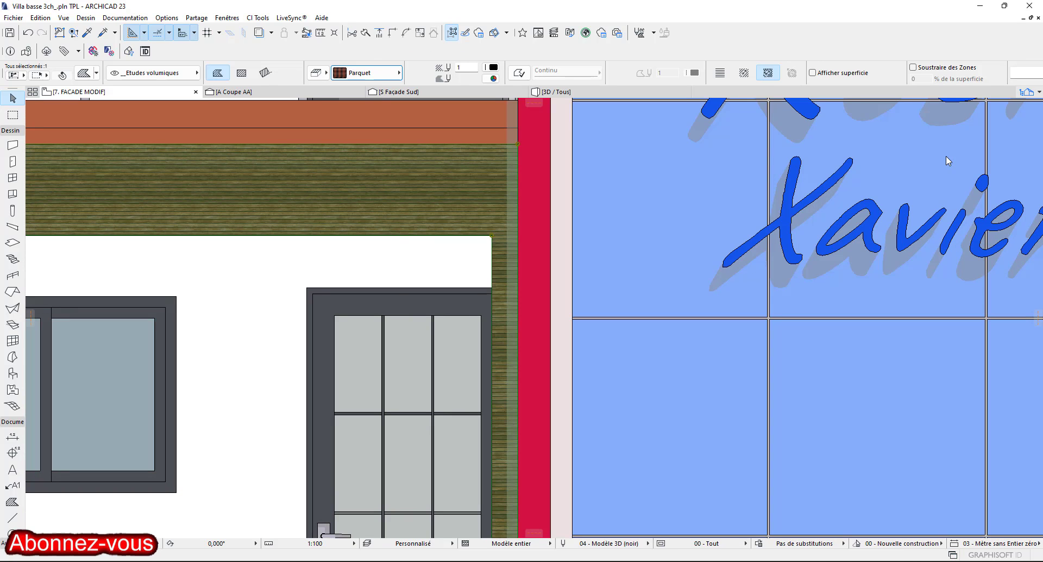
scroll(559, 200, down, 3)
scroll(508, 115, up, 2)
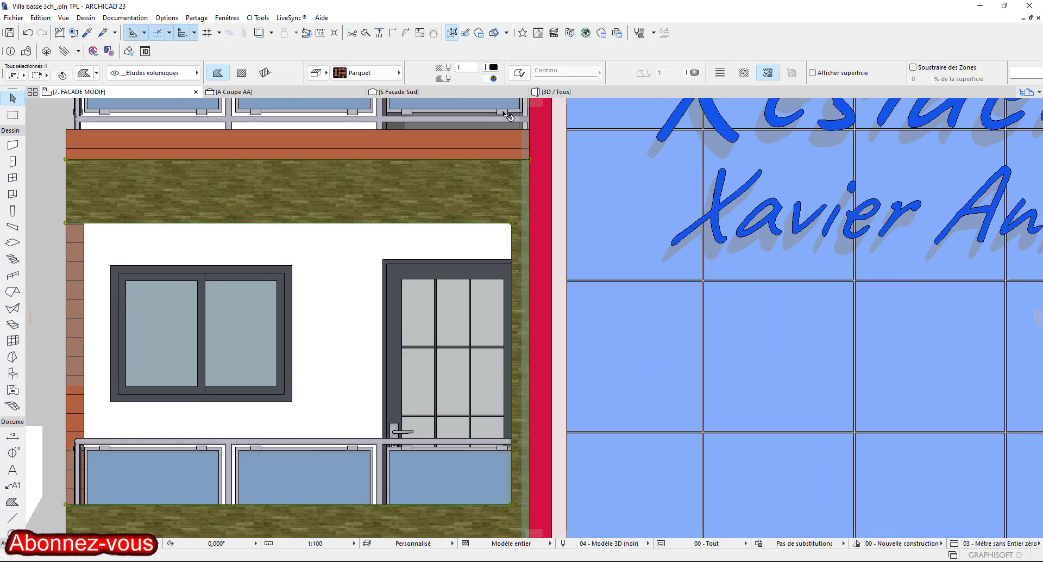
click(489, 142)
click(374, 73)
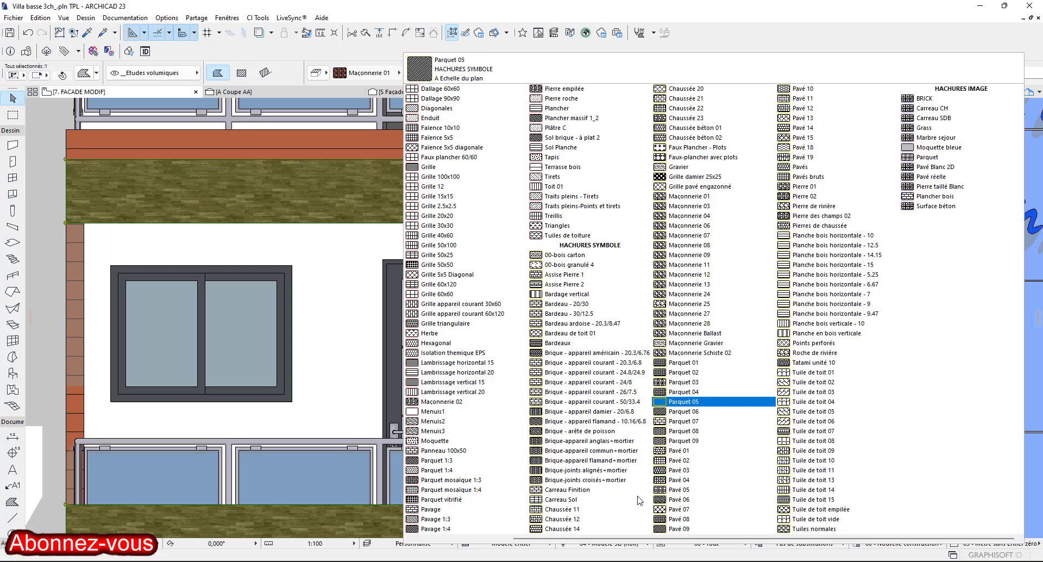
click(927, 157)
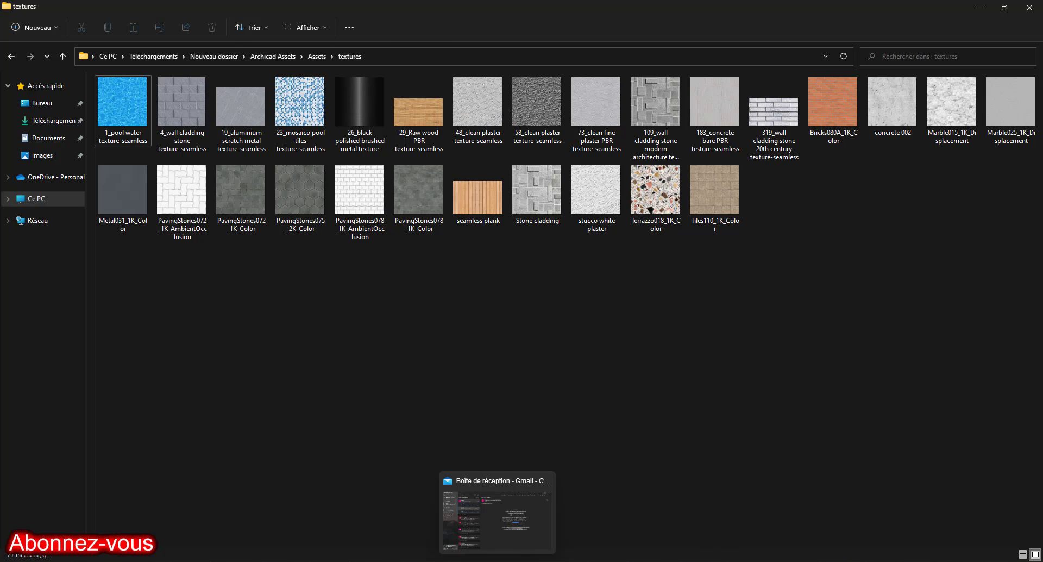
Return from the textures folder to ARCHICAD and create a new image hatch named BOIS SURFACE.
click(497, 561)
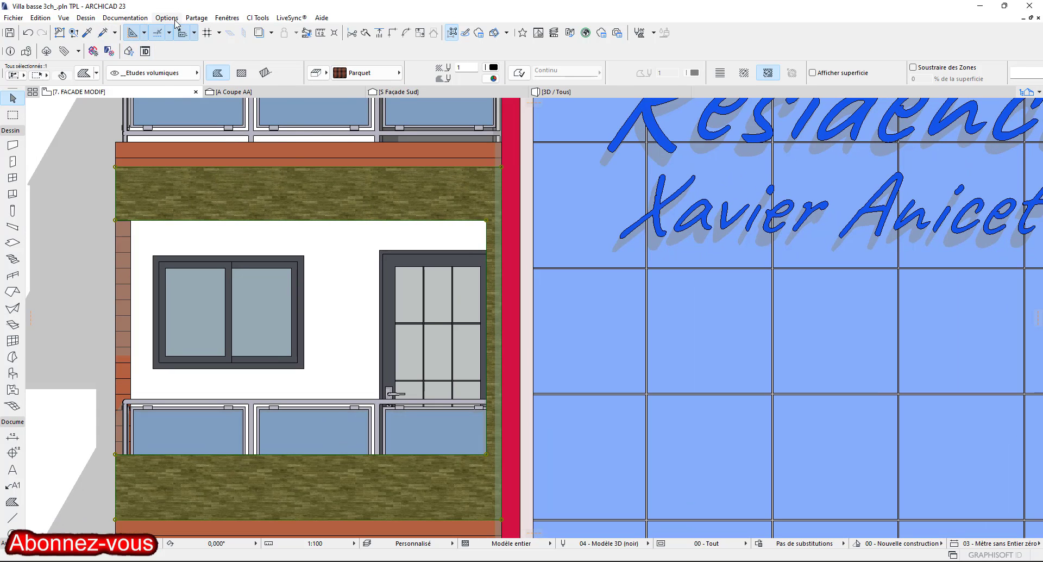
click(172, 20)
mouse_move(195, 33)
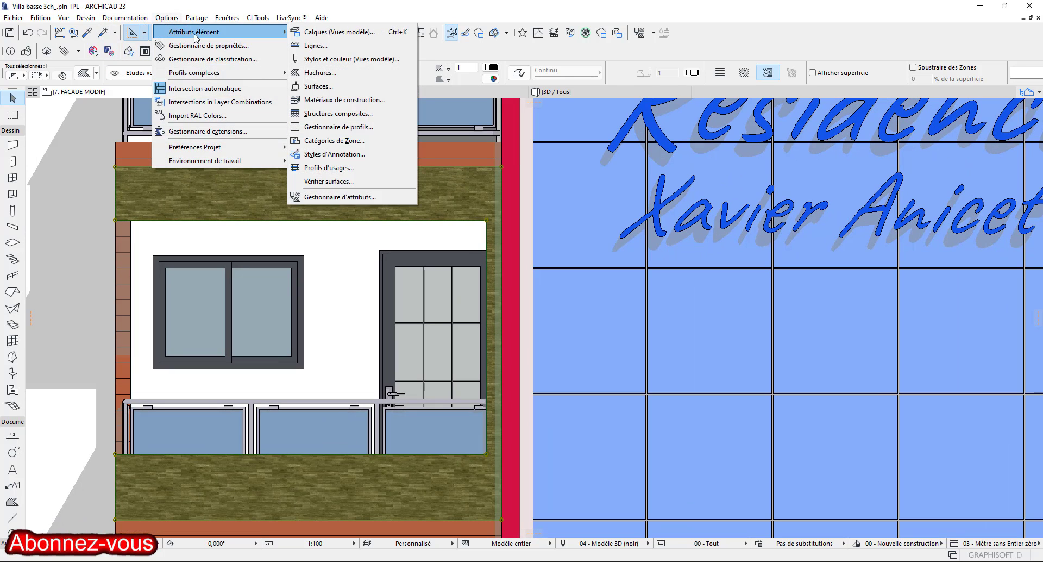
click(355, 76)
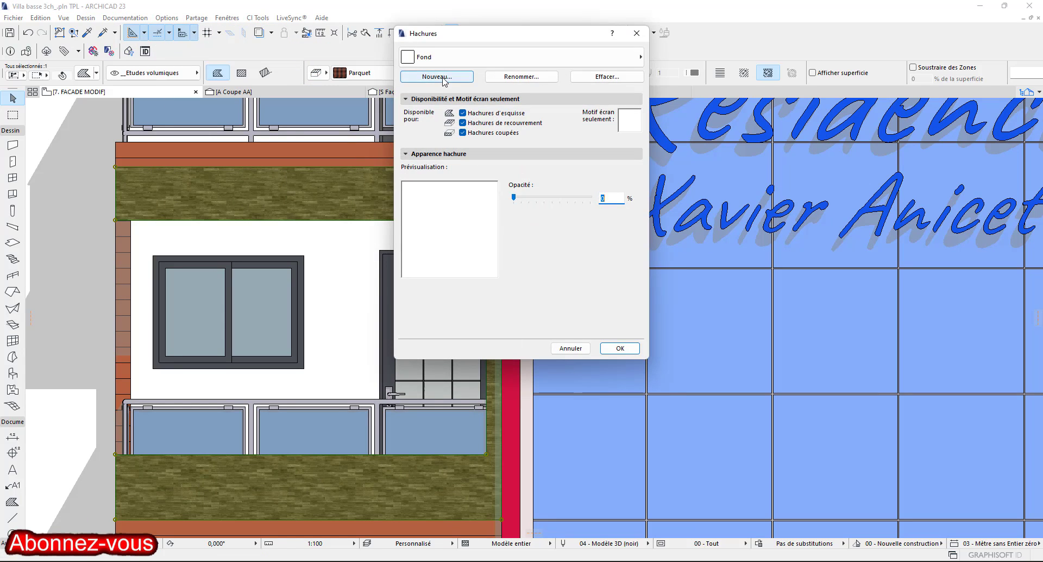
click(443, 78)
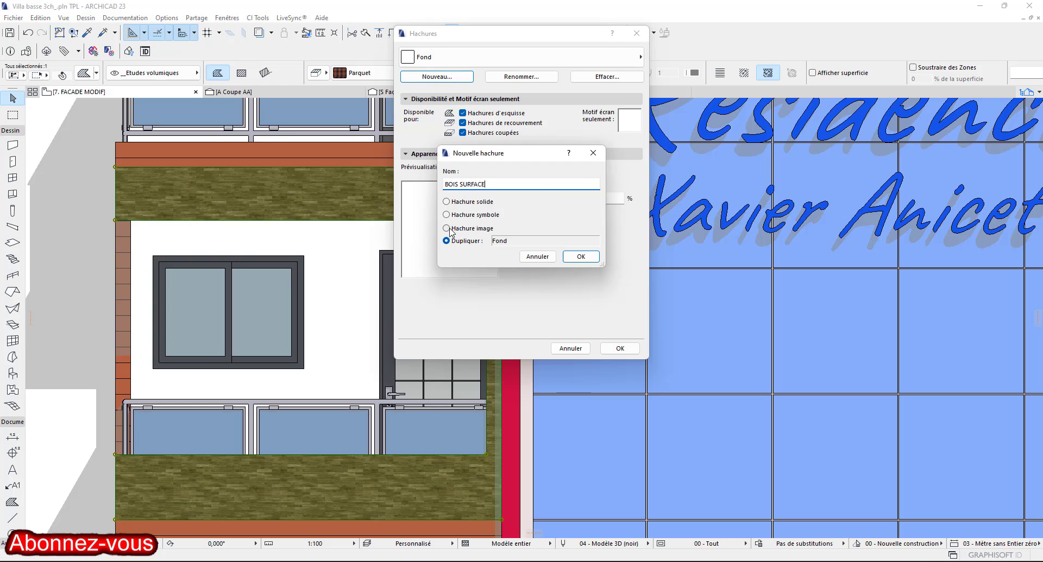
click(579, 256)
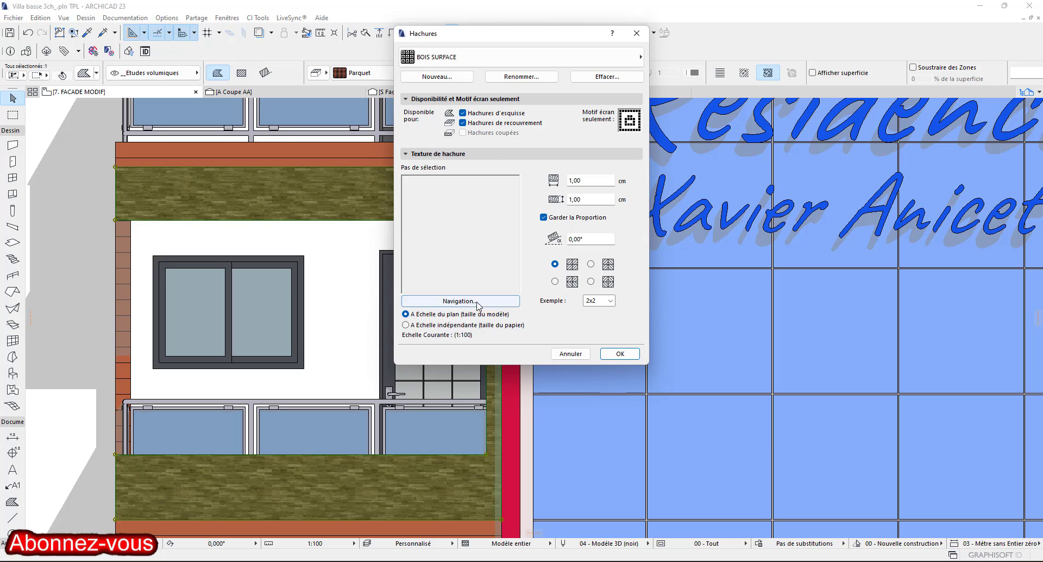
Load the 29_Raw wood PBR texture image into the BOIS SURFACE hatch, adjust its size and save the hatch.
click(480, 301)
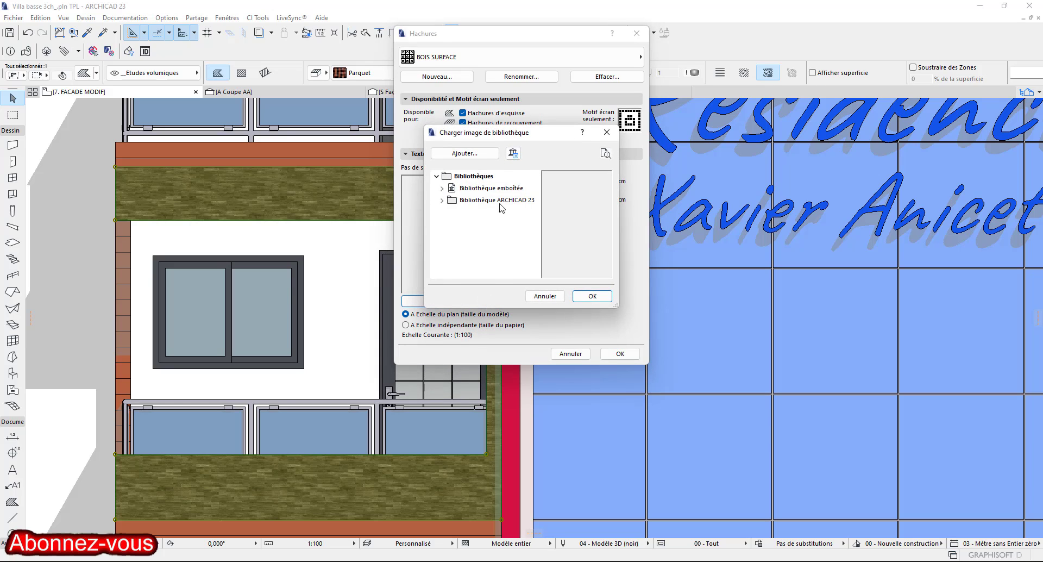
click(479, 154)
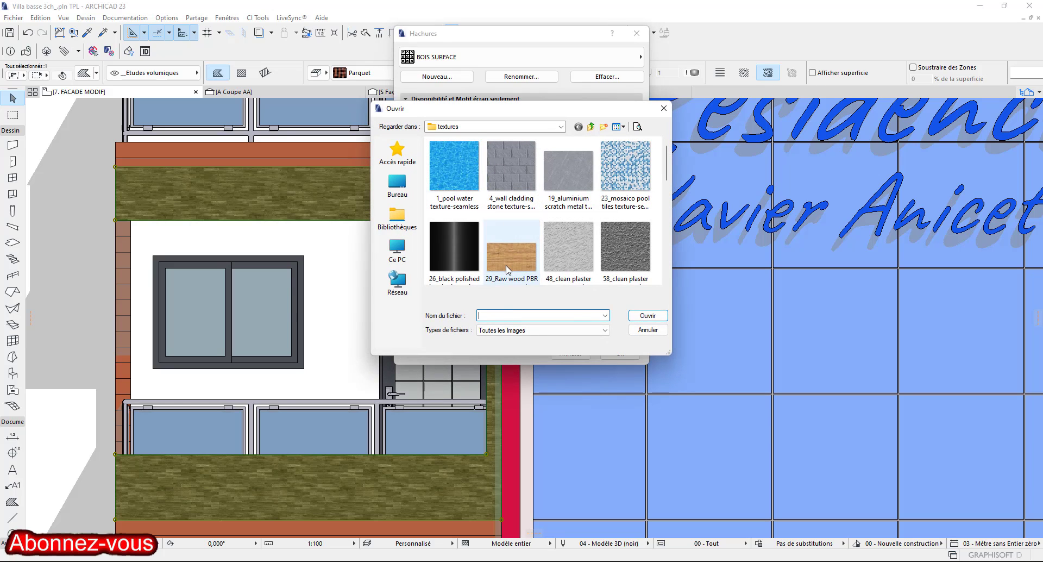
click(512, 253)
click(647, 315)
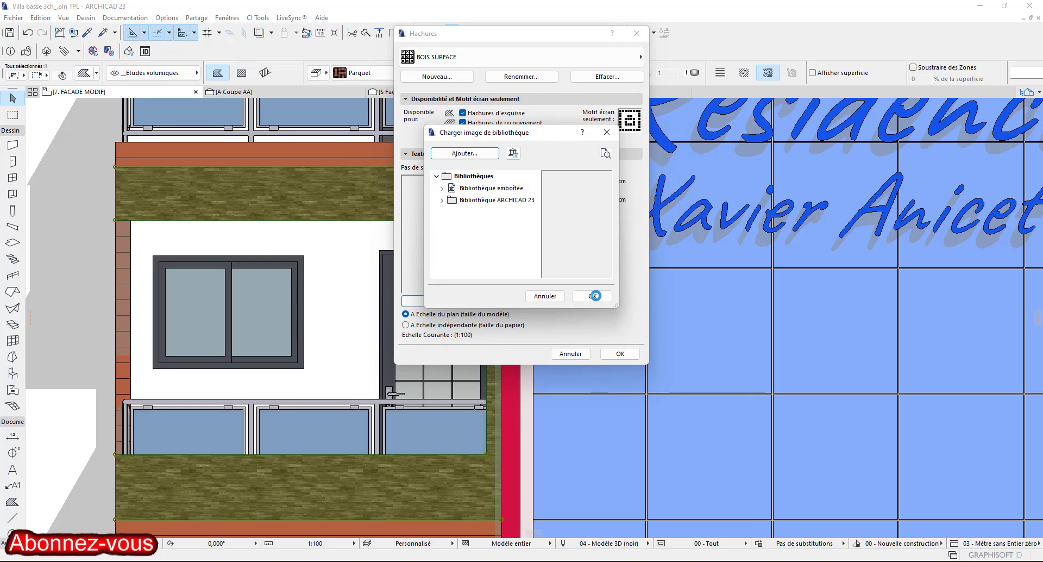
click(593, 296)
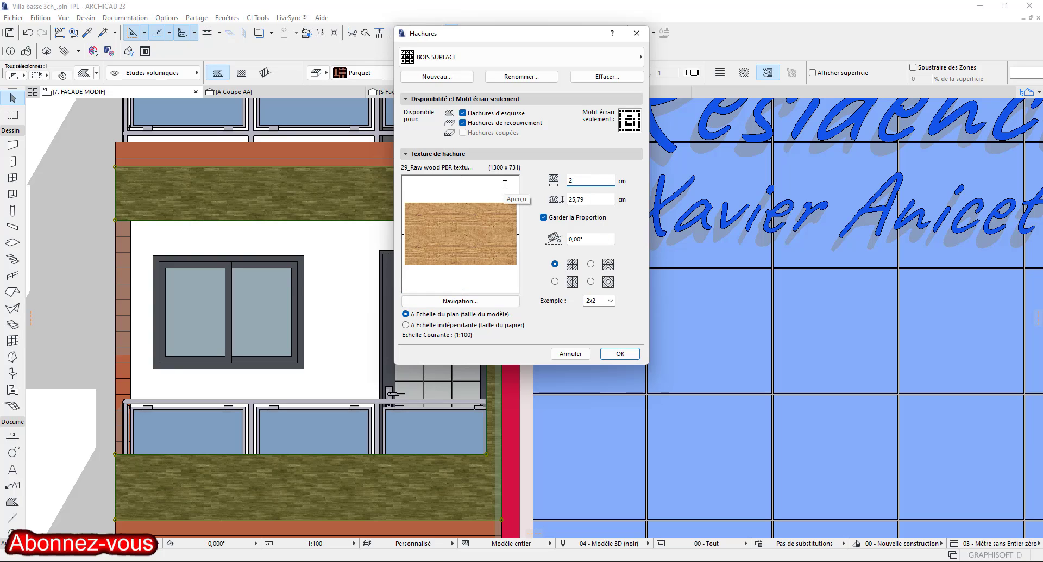
click(620, 354)
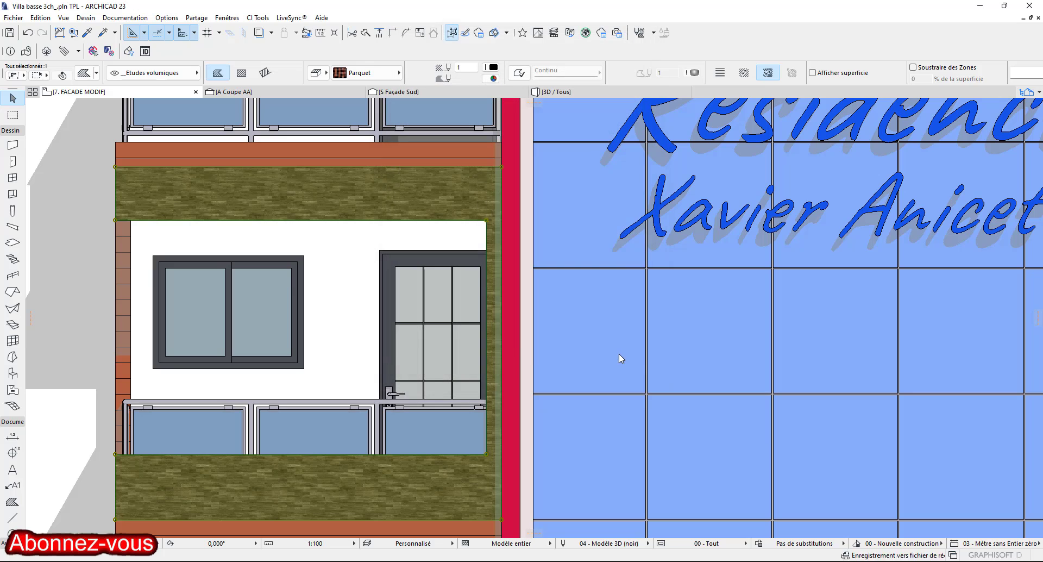
Apply the BOIS SURFACE hatch to the selected balcony frame and inspect the wood grain on the facade.
click(360, 73)
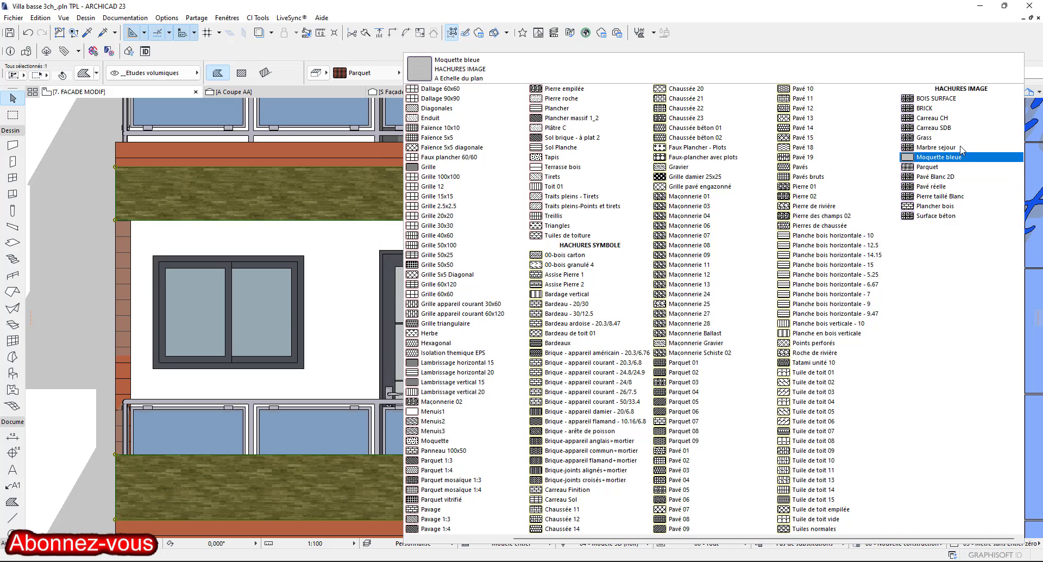
click(959, 98)
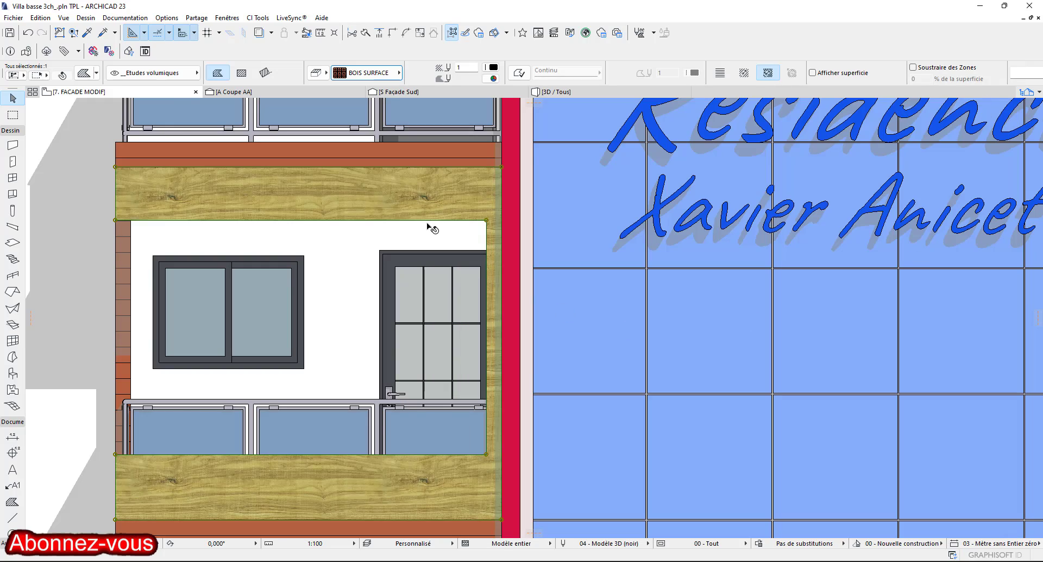
scroll(445, 261, down, 4)
scroll(365, 358, up, 2)
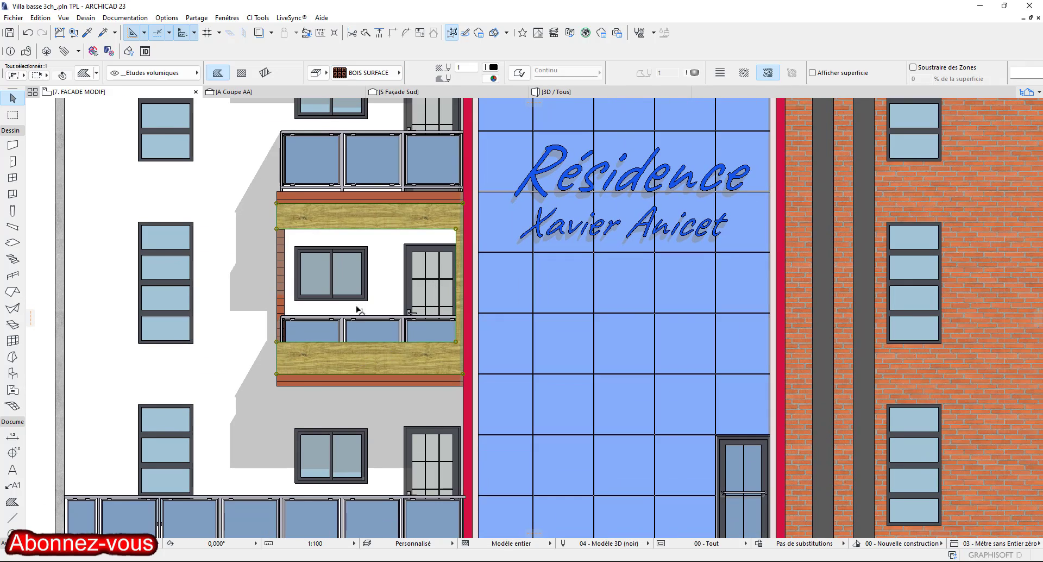
scroll(382, 223, up, 5)
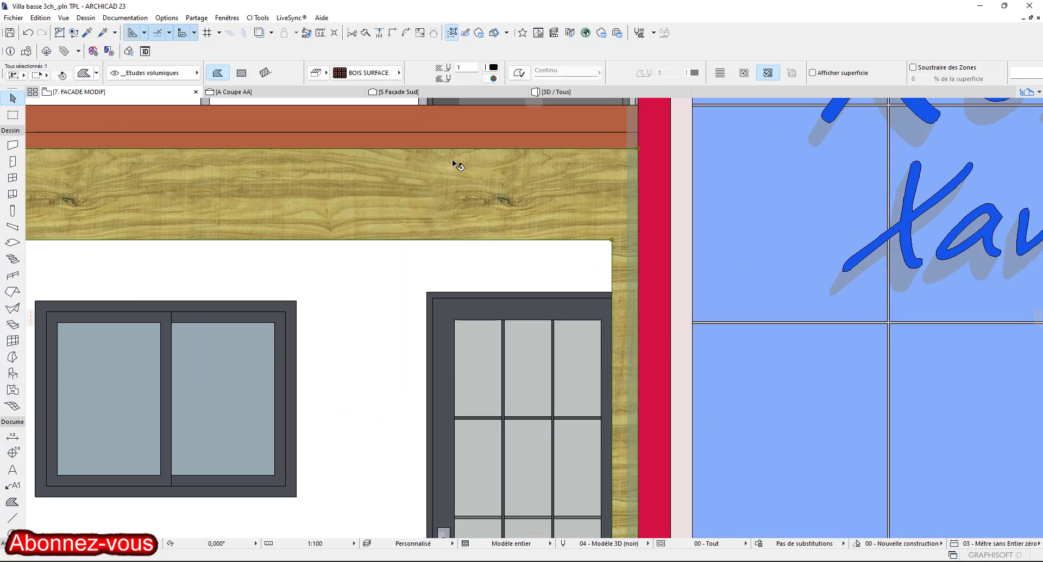
scroll(453, 162, down, 6)
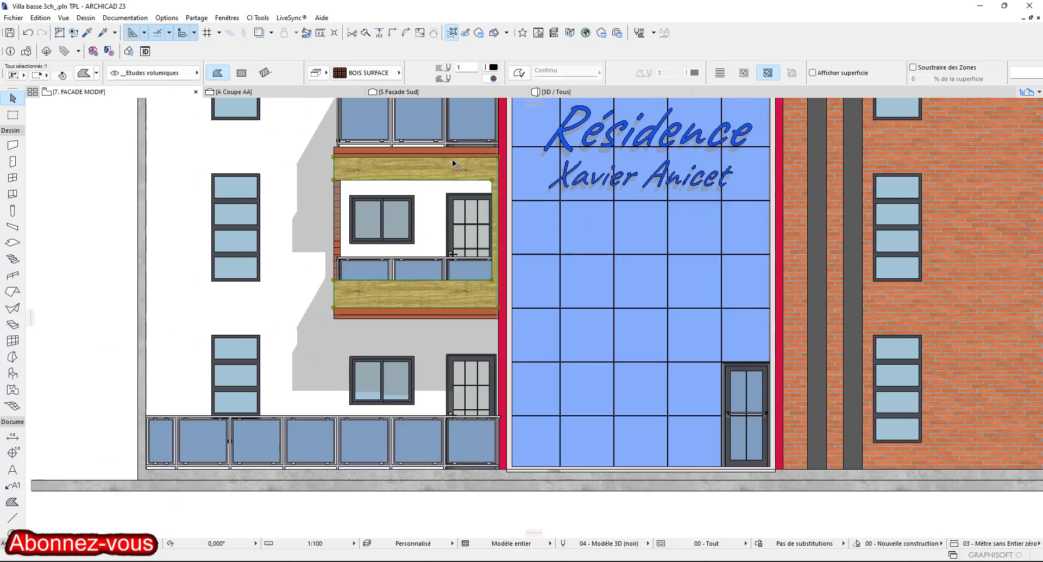
scroll(454, 162, up, 1)
Switch the balcony frame's hatch back to Plancher bois and inspect the planks up close.
click(364, 72)
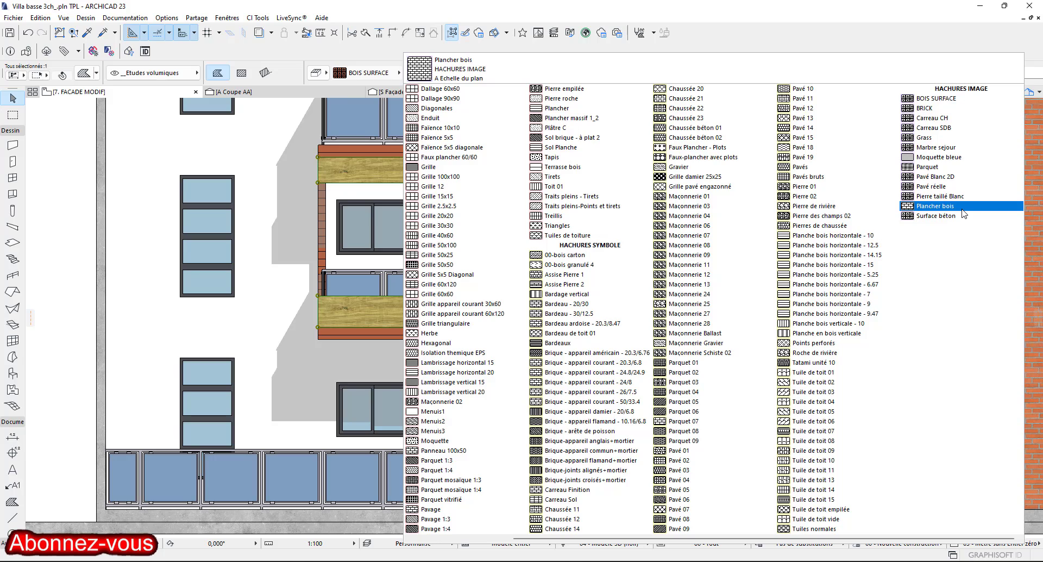
click(945, 206)
scroll(453, 293, up, 8)
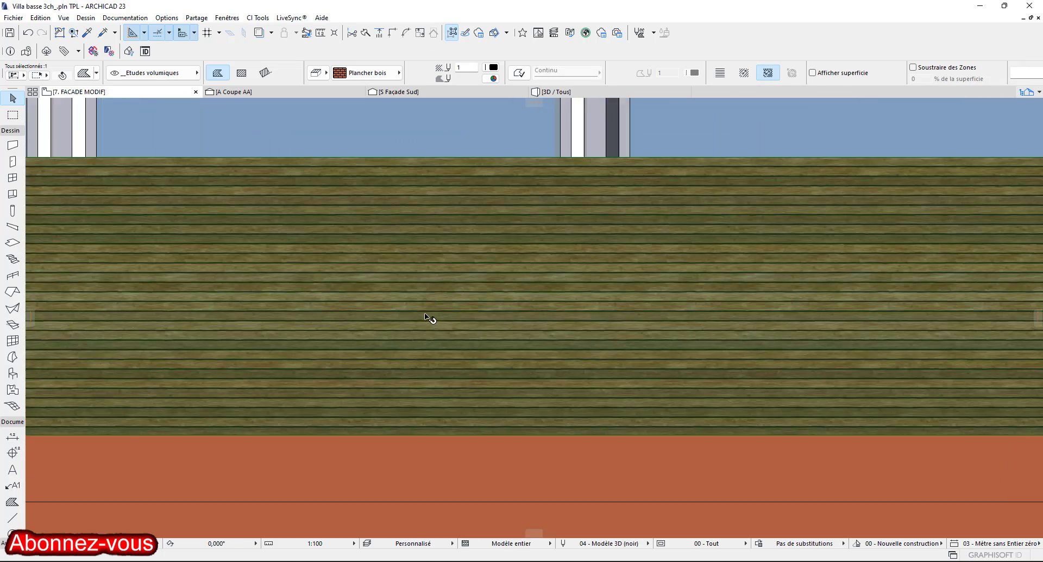
scroll(543, 277, down, 6)
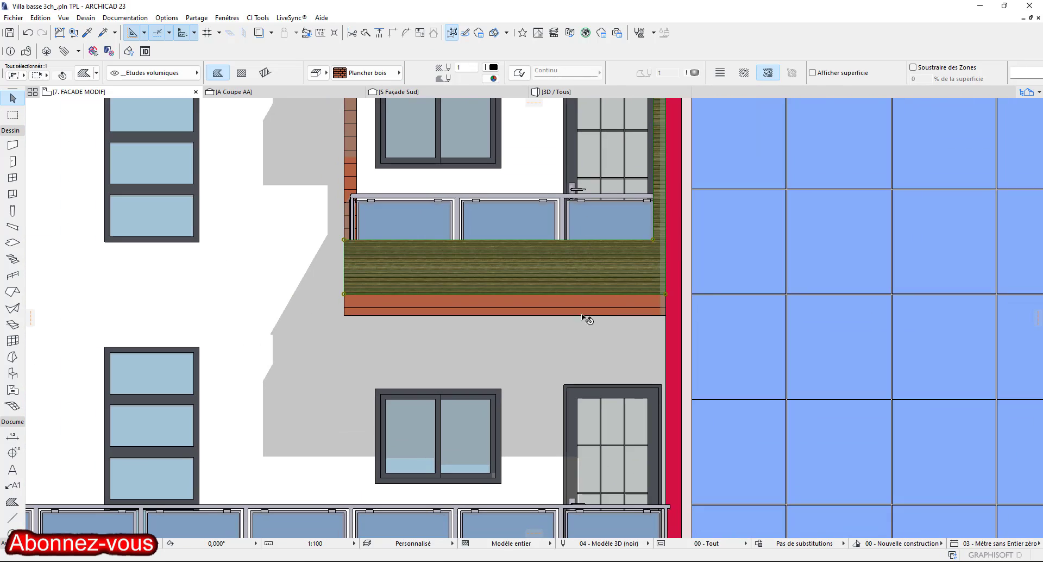
scroll(470, 252, up, 3)
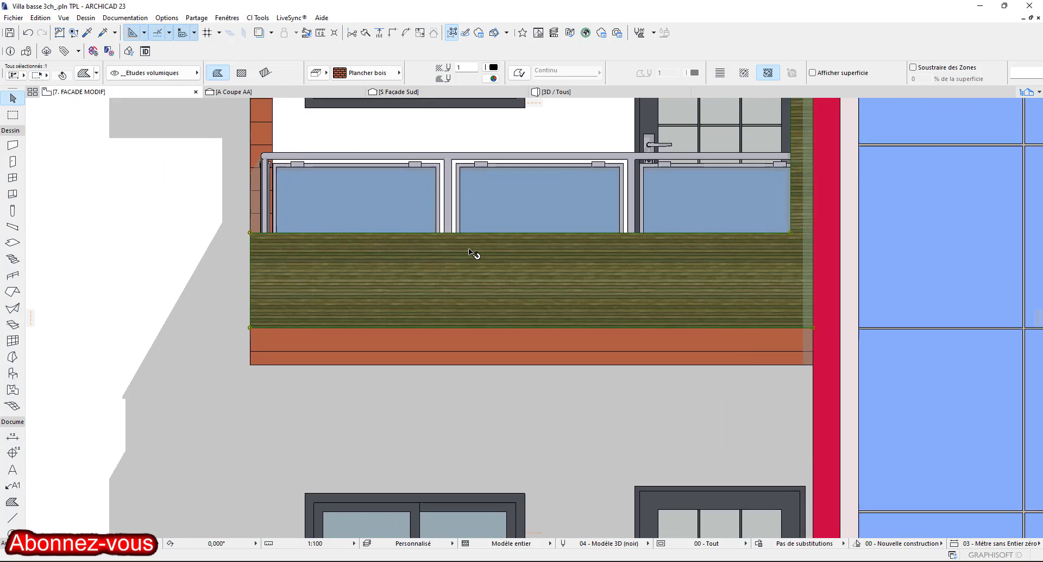
middle_drag(475, 252, 471, 311)
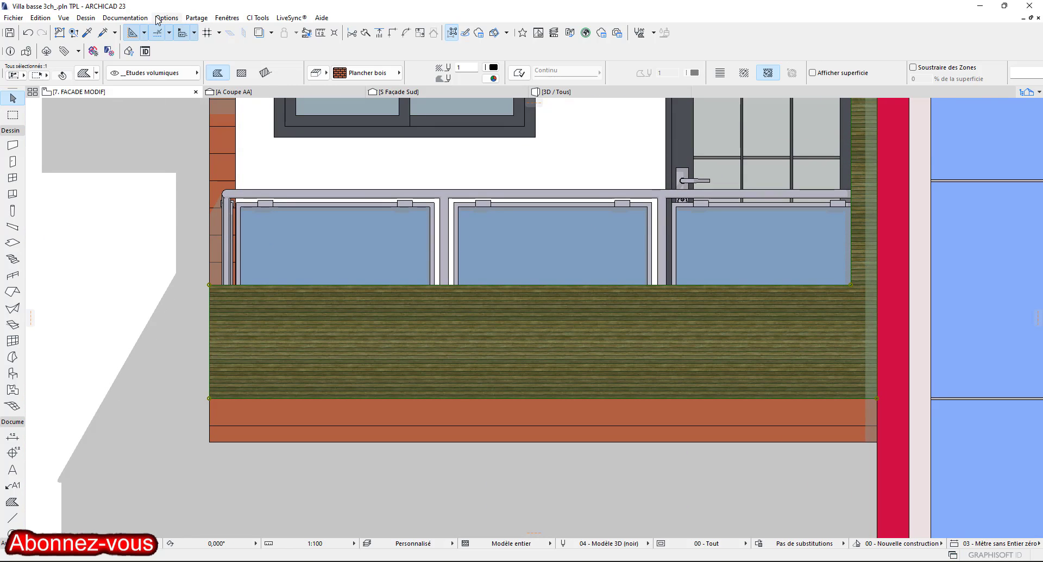
Set the Plancher bois image hatch to 150 cm wide with proportions kept, save it and deselect the balcony frame.
click(180, 20)
mouse_move(228, 32)
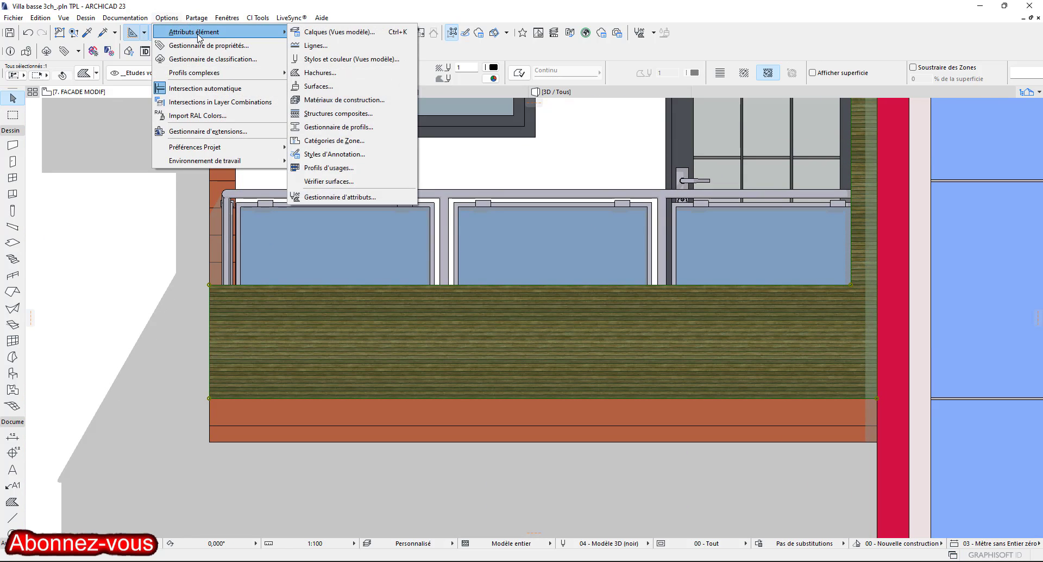
click(360, 72)
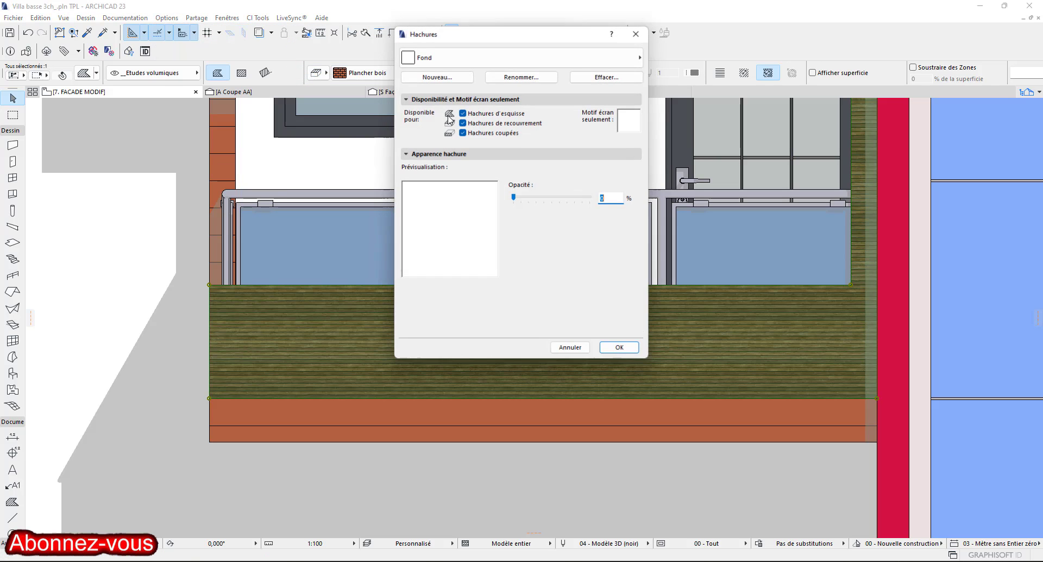
click(530, 58)
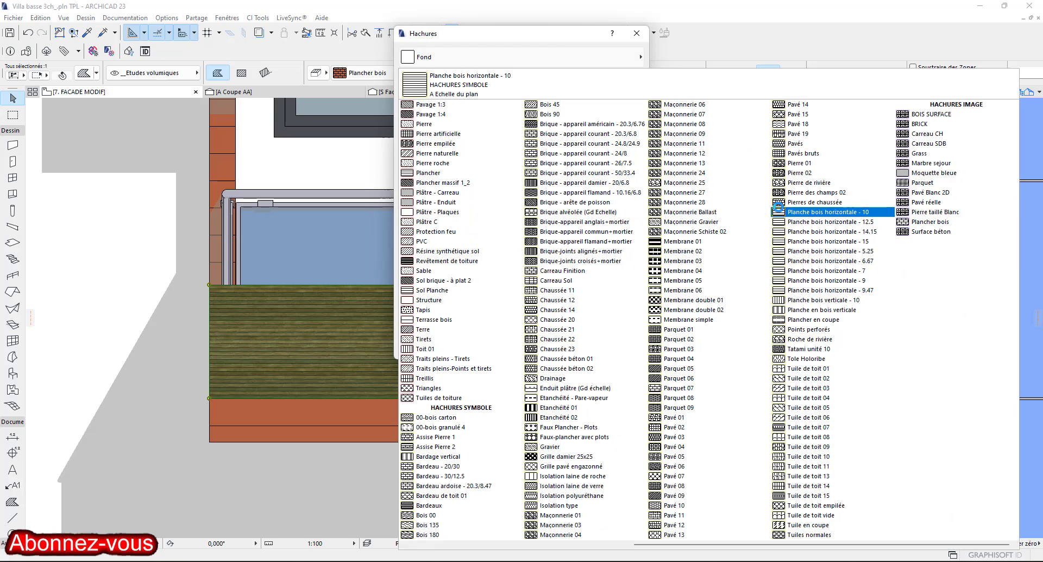
click(918, 221)
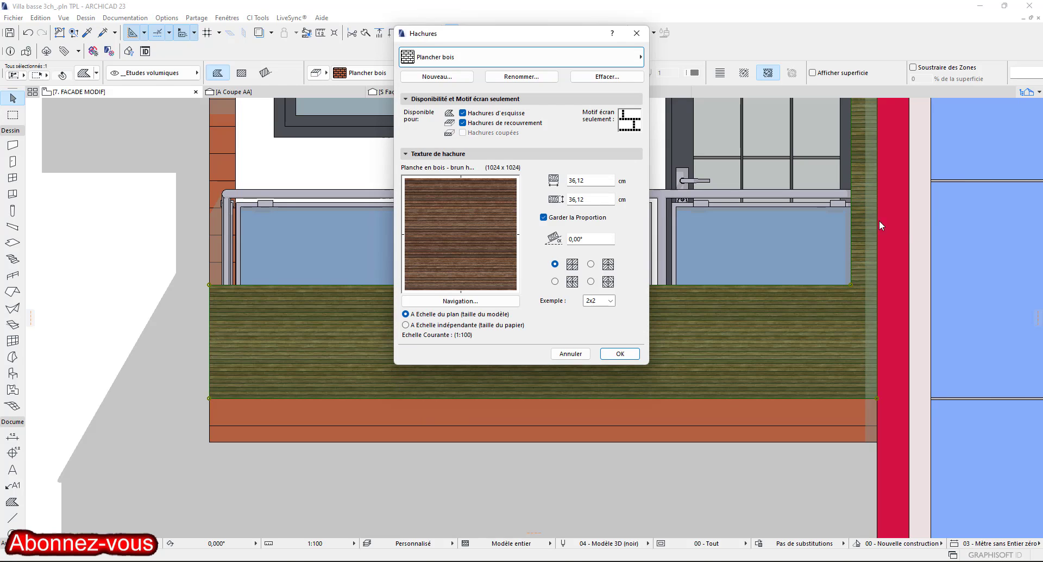
double_click(587, 180)
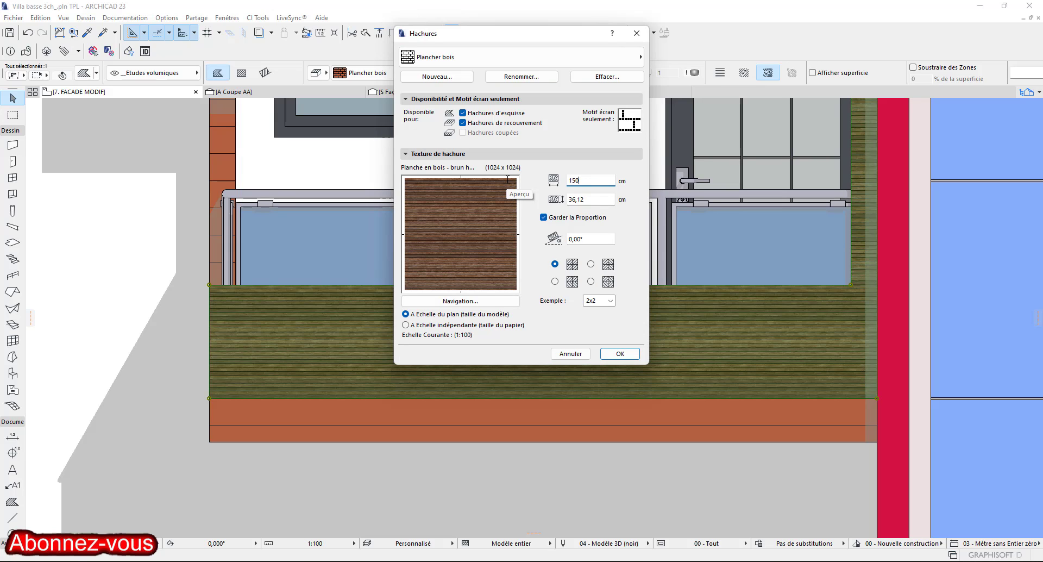
click(619, 354)
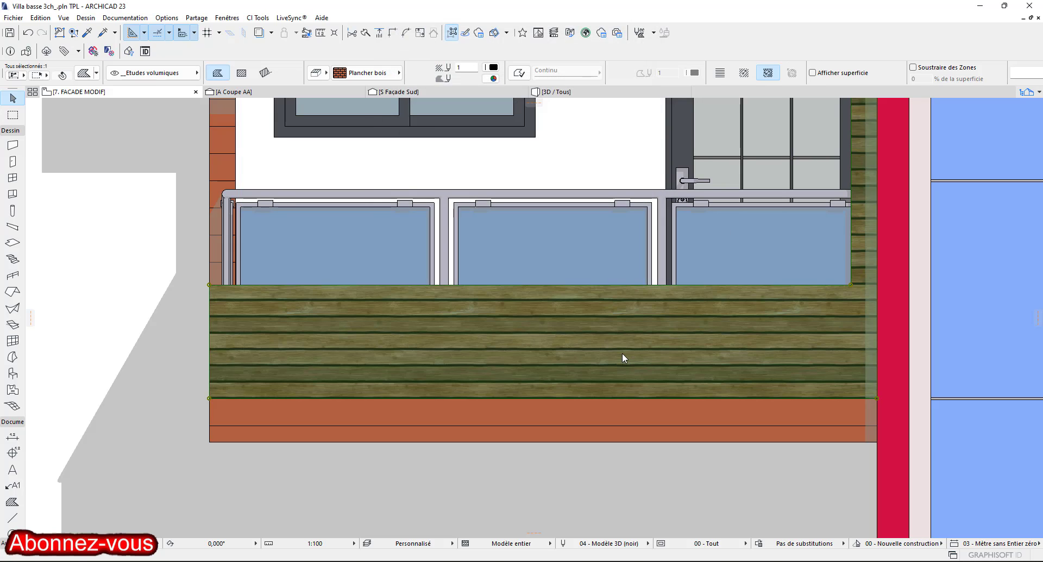
scroll(621, 353, down, 4)
middle_drag(658, 346, 569, 388)
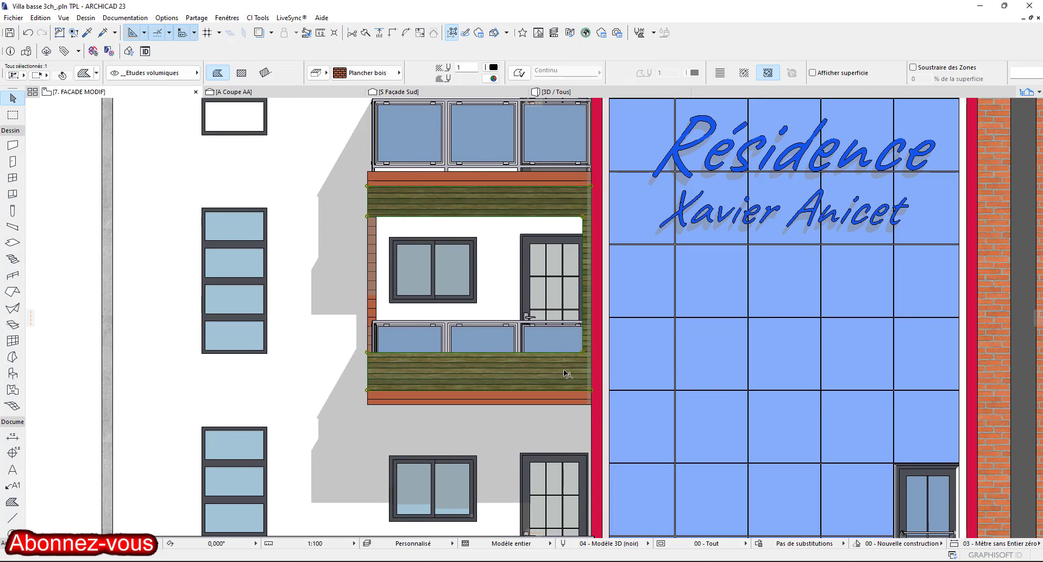
key(Escape)
Select the wood hatch above the balcony door and open the Plancher bois hatch definition for editing.
scroll(552, 308, down, 3)
scroll(467, 195, up, 6)
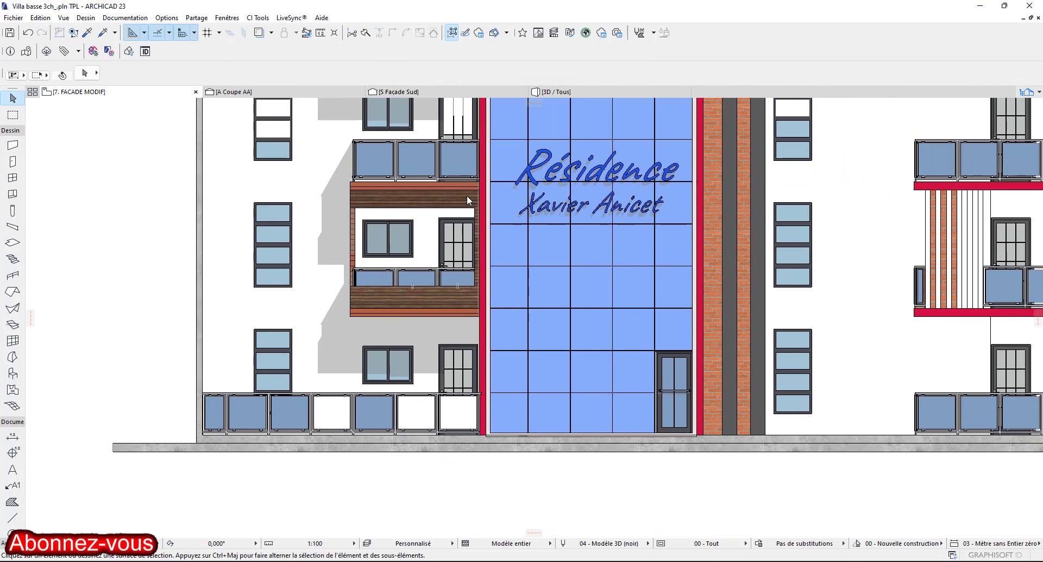
scroll(467, 197, up, 2)
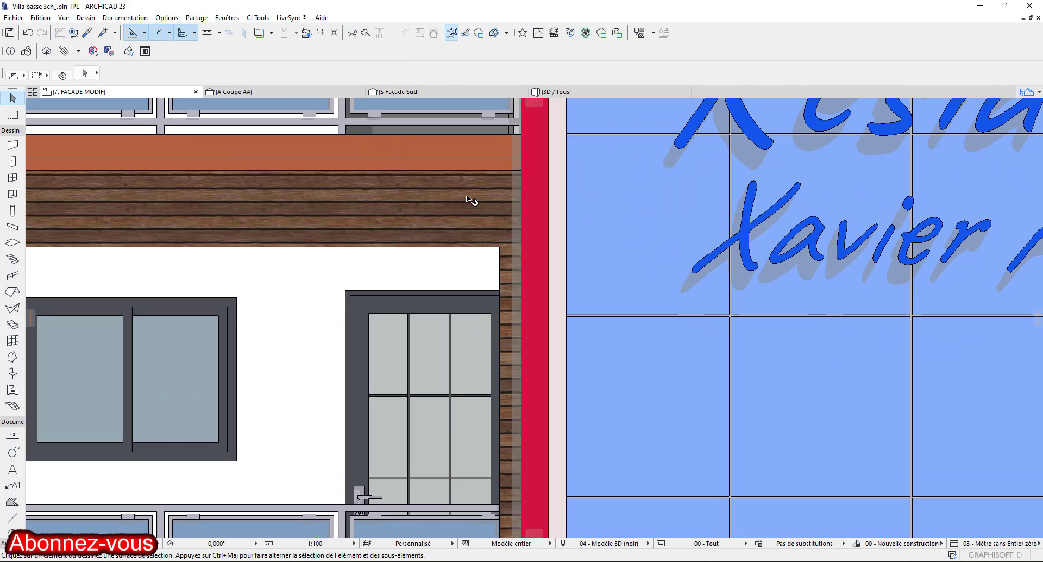
click(386, 218)
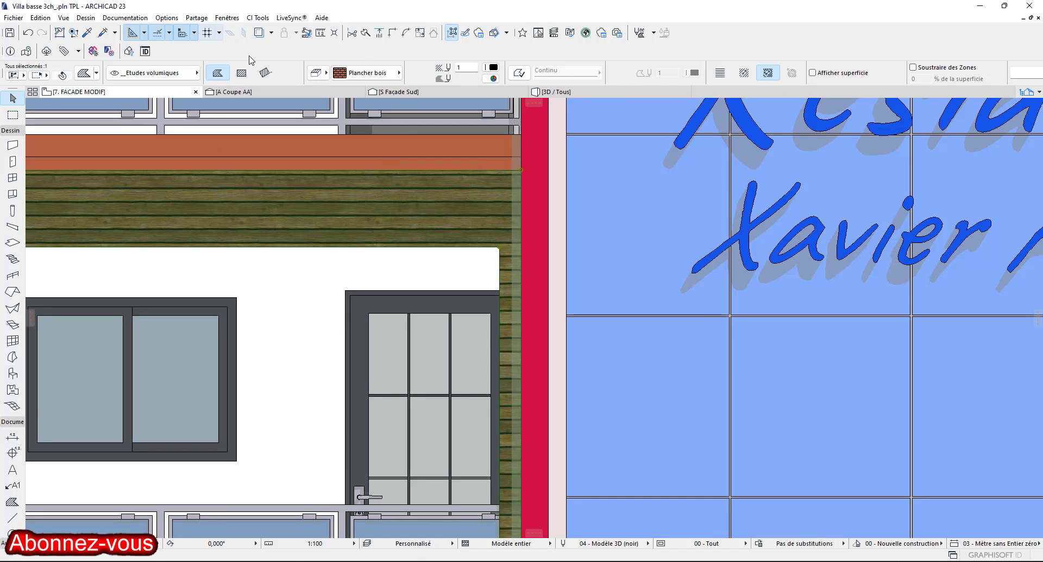
click(168, 20)
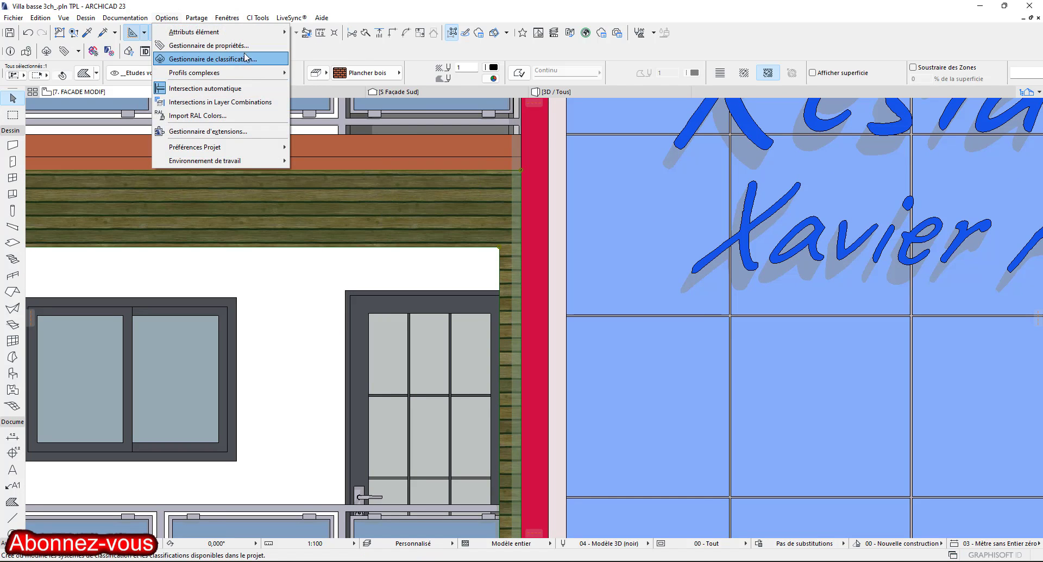
mouse_move(272, 32)
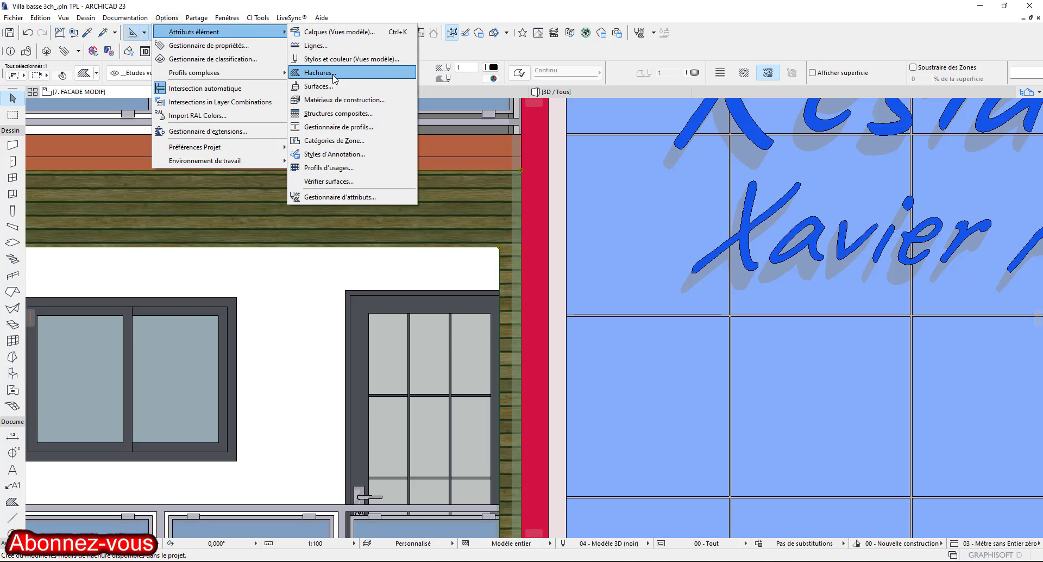
click(333, 74)
click(511, 57)
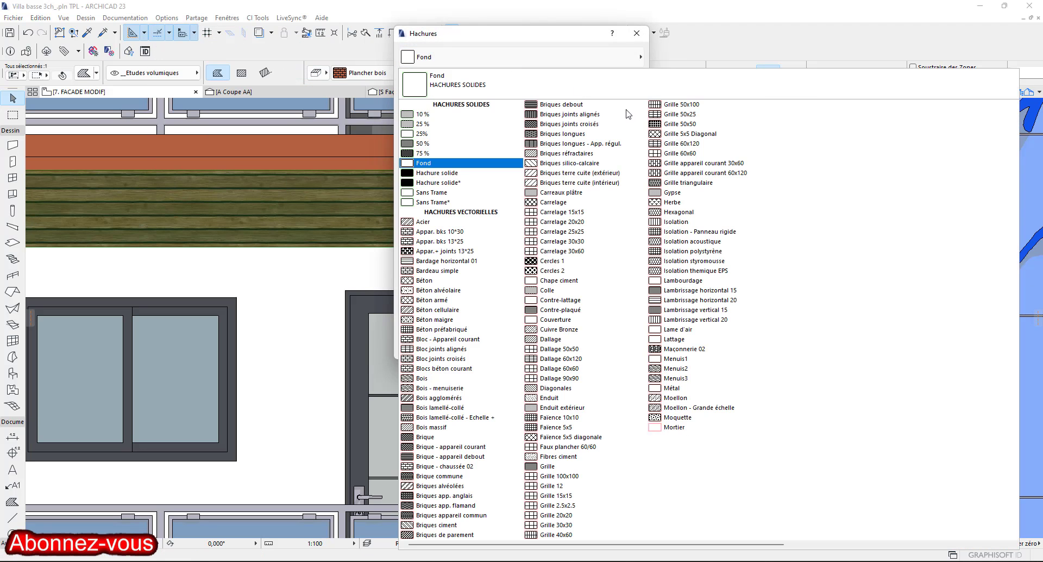
scroll(901, 288, down, 3)
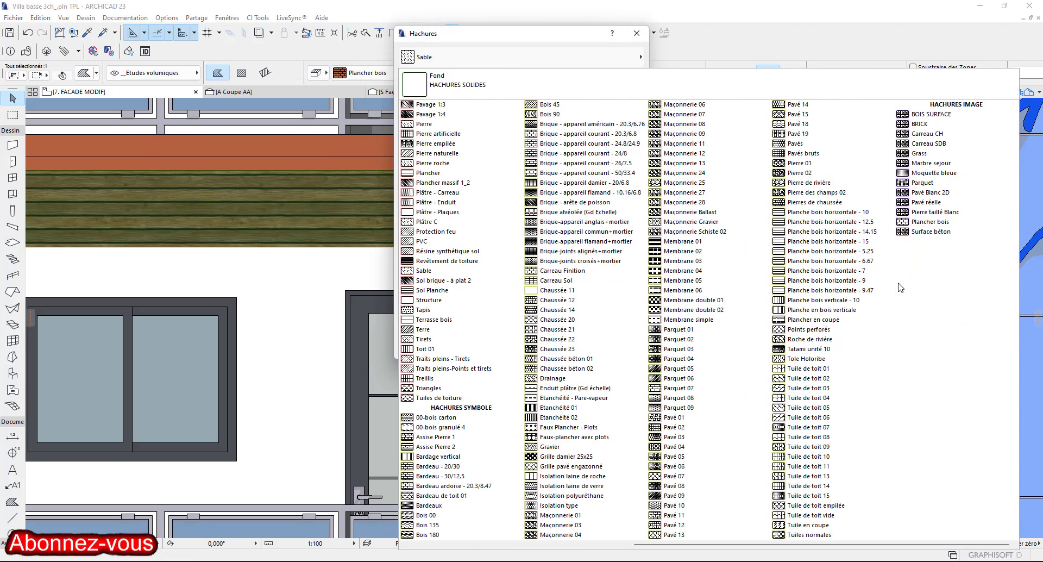
click(945, 223)
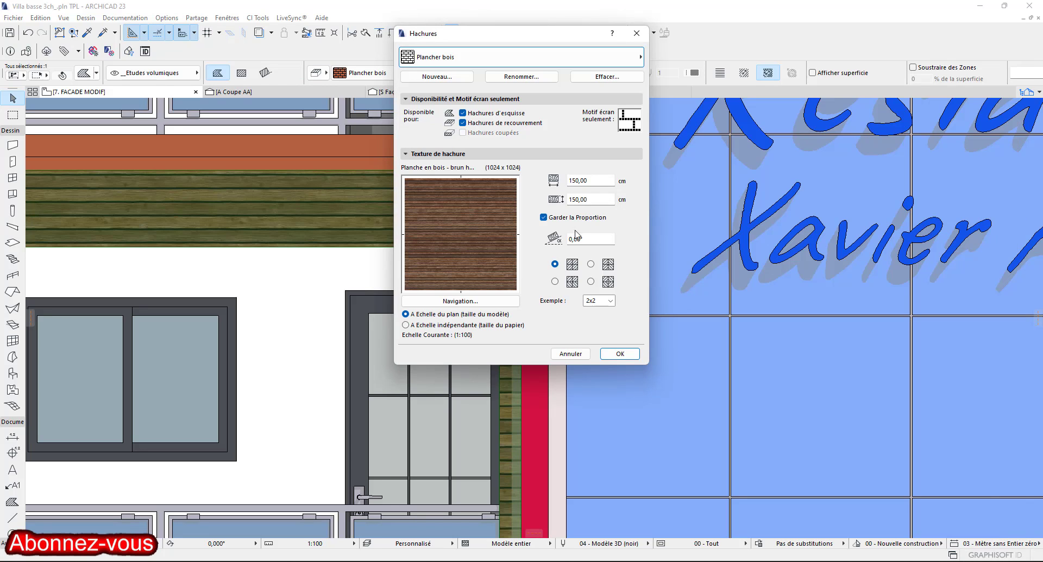
Set the Plancher bois hatch texture width to 180 cm with proportions kept, then clear the selection.
double_click(591, 180)
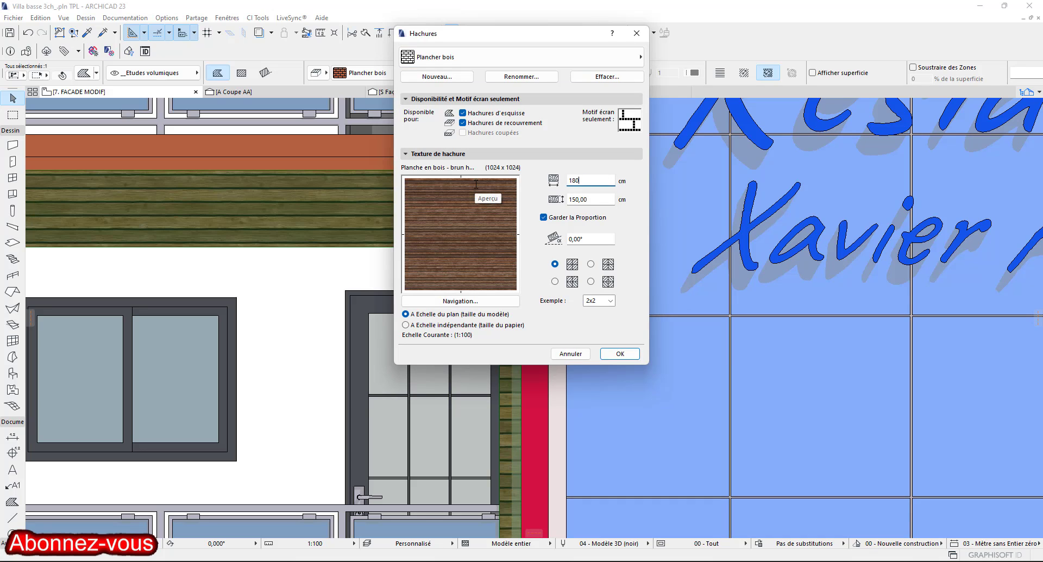
click(620, 354)
scroll(302, 273, down, 5)
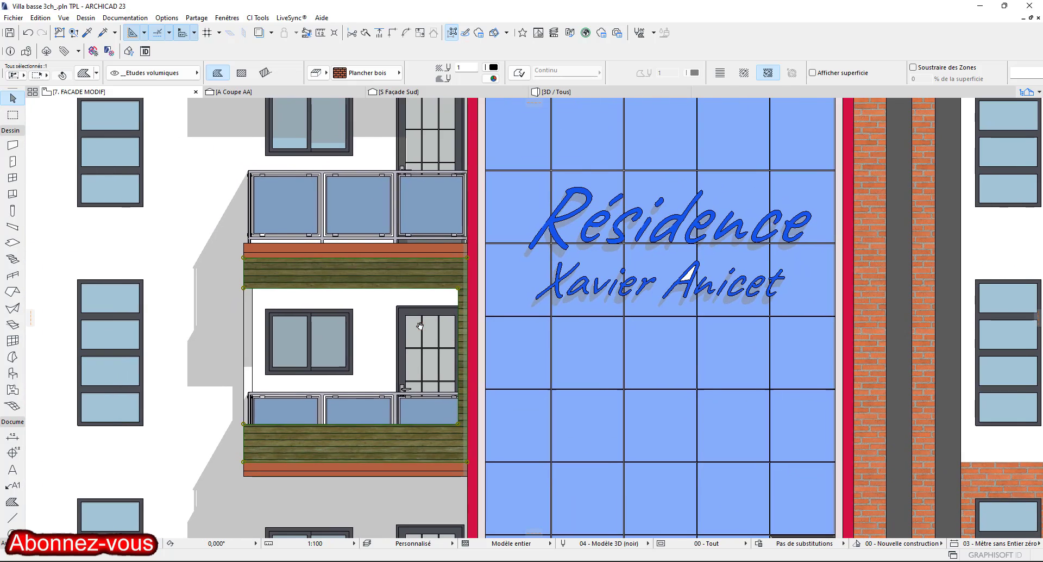
key(Escape)
scroll(460, 264, up, 4)
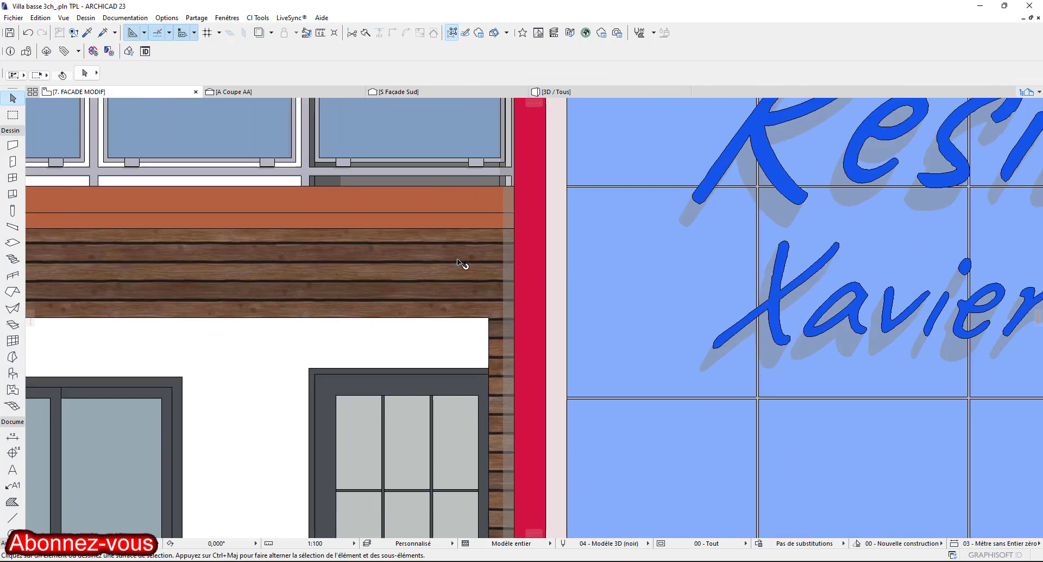
Pick up the Plancher bois hatch from the balcony cladding and apply it to the orange band and shadow strips above the balcony.
scroll(461, 263, up, 1)
alt+click(400, 264)
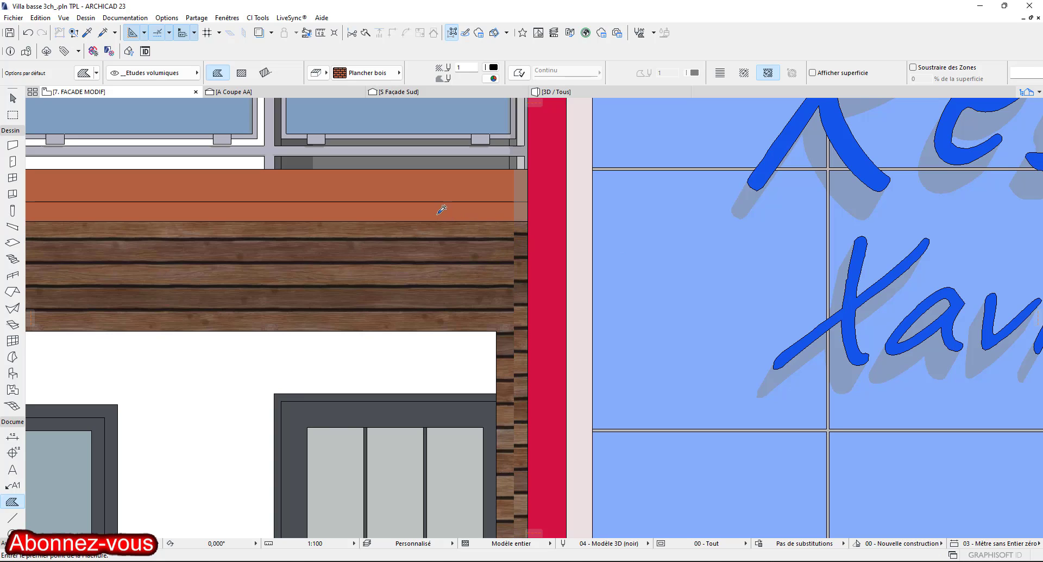
scroll(414, 319, down, 2)
scroll(414, 319, down, 1)
scroll(468, 264, up, 4)
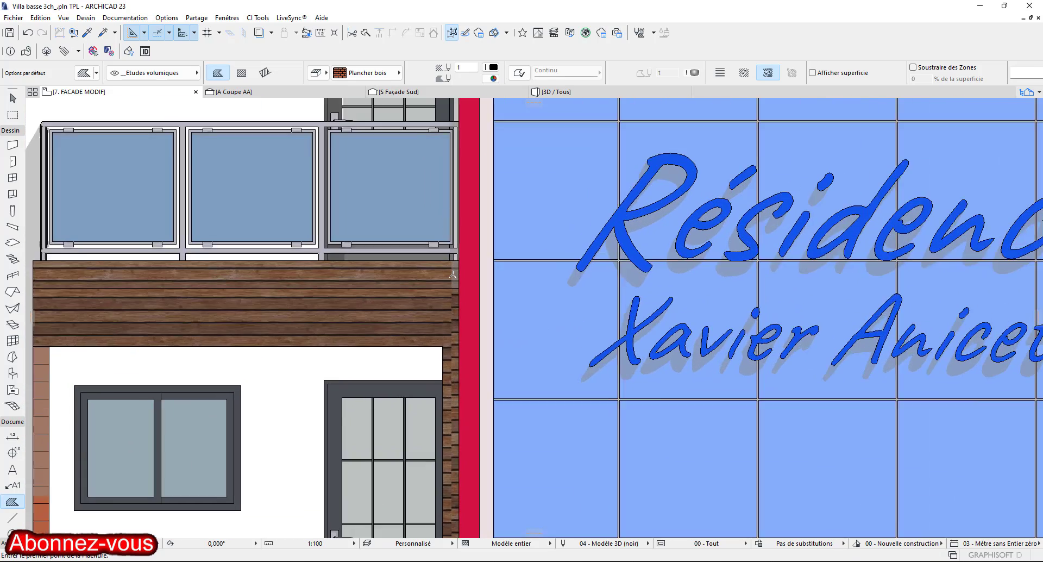
scroll(442, 345, down, 2)
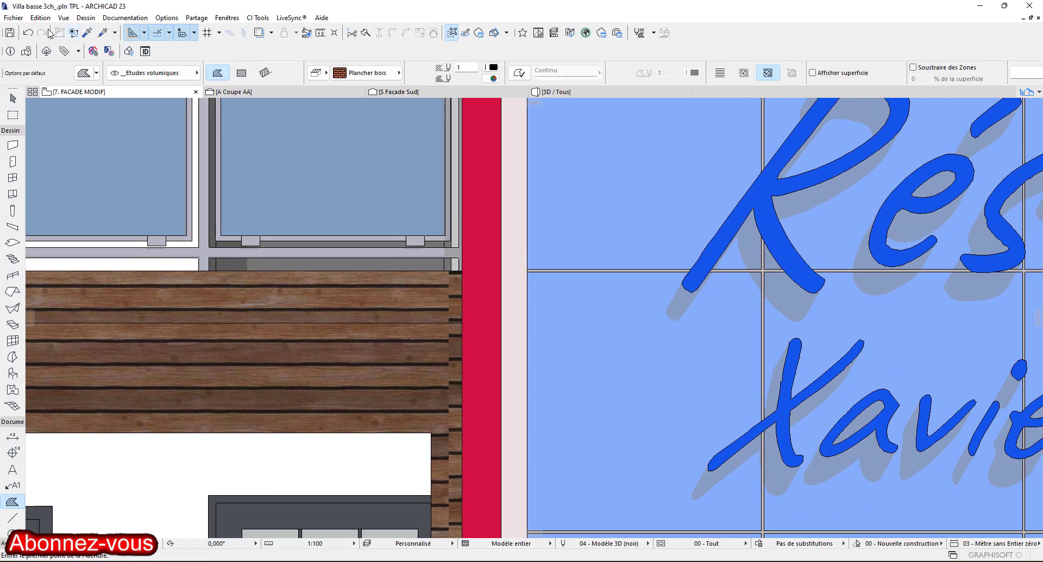
Undo the last three hatch changes on the orange band and the shadow strips beside it.
click(27, 33)
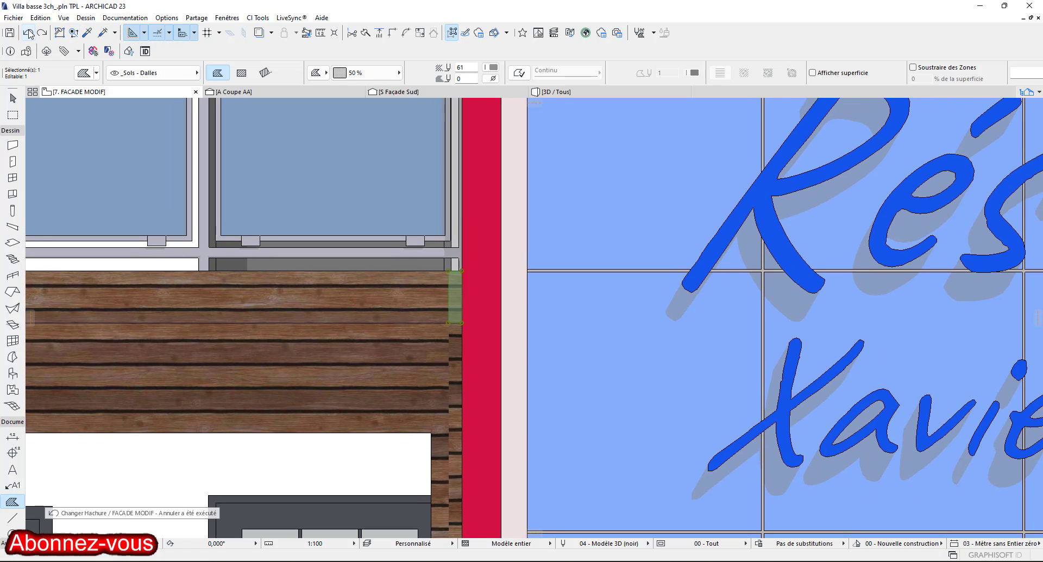
click(28, 33)
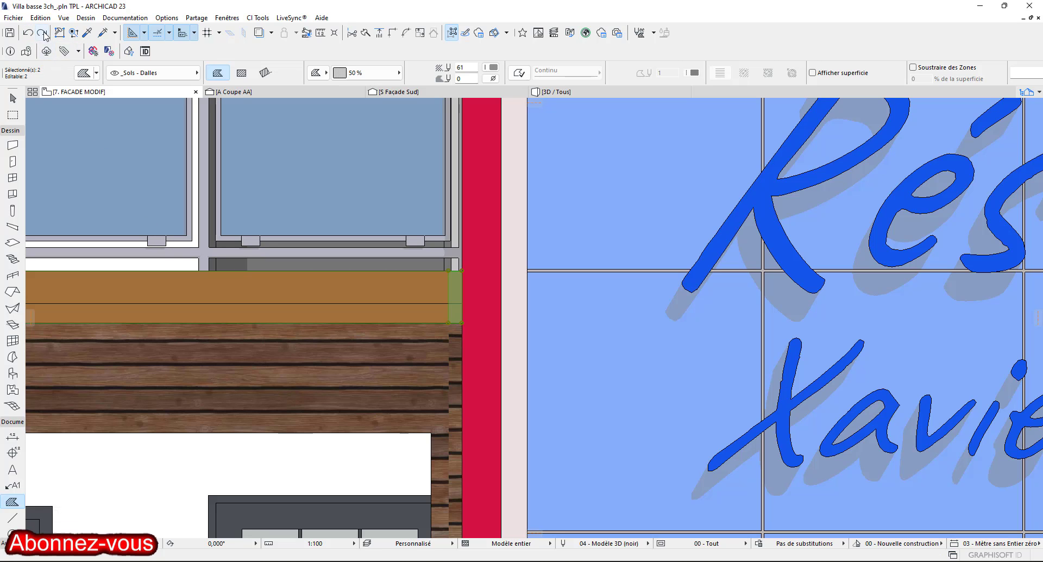
click(26, 33)
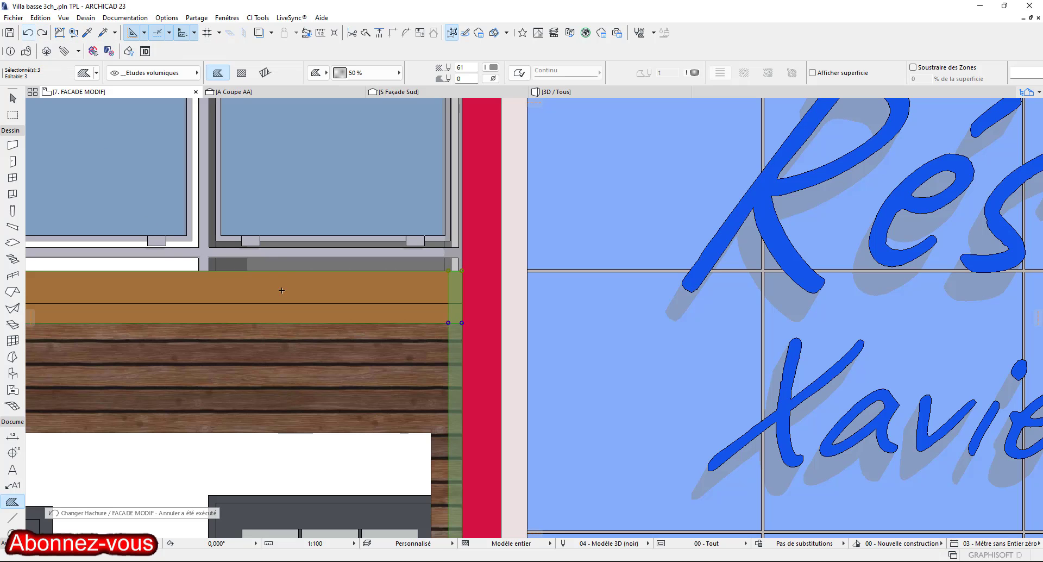
Apply the Plancher bois hatch to the top band, left post and lower edge of the balcony frame beside the Résidence lettering.
scroll(348, 244, down, 5)
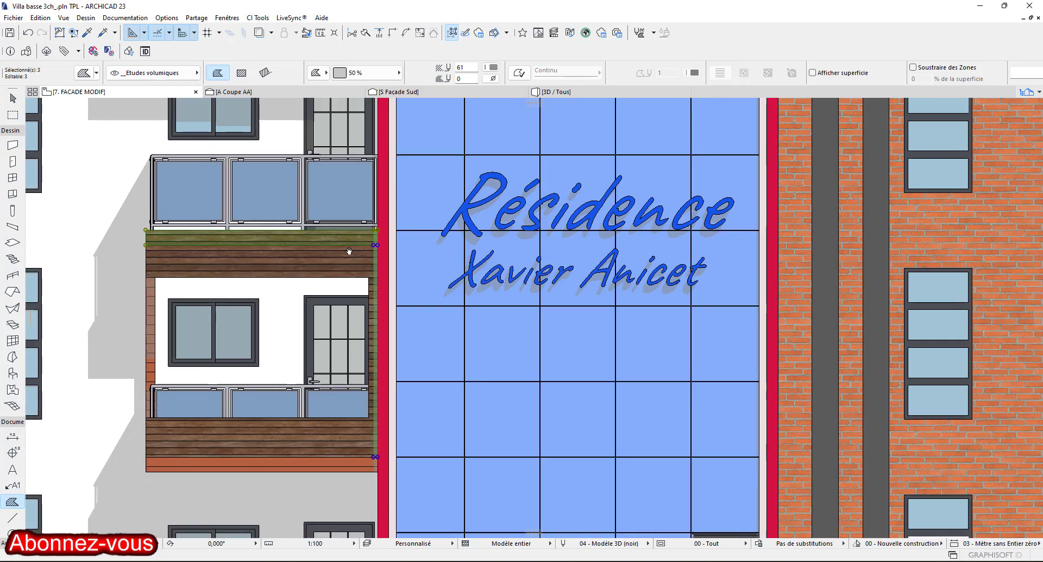
scroll(252, 284, up, 3)
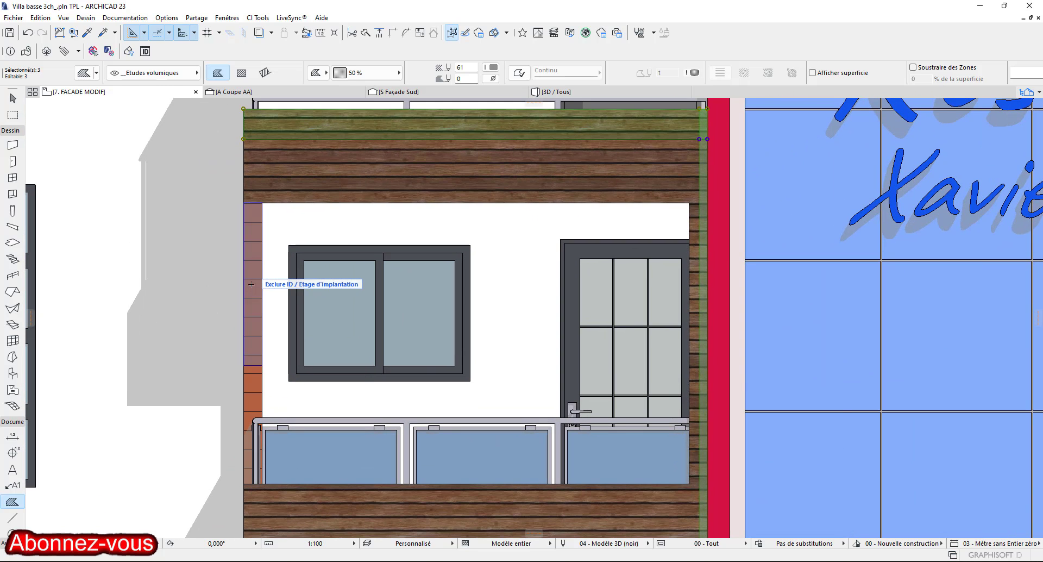
scroll(256, 348, down, 2)
middle_drag(248, 259, 237, 77)
scroll(326, 326, up, 2)
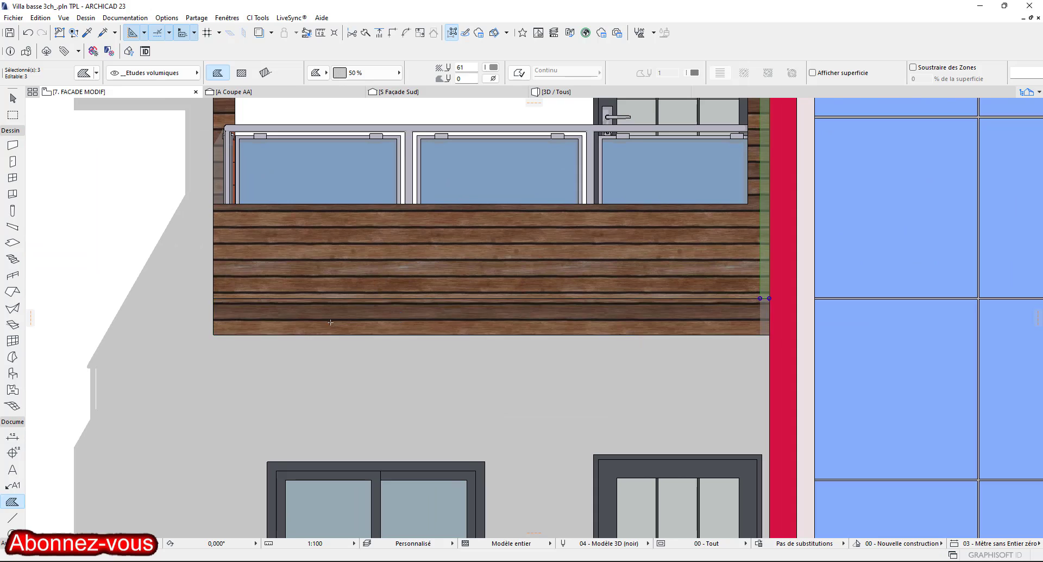
scroll(334, 348, down, 2)
middle_drag(336, 356, 237, 223)
scroll(322, 373, down, 3)
middle_drag(326, 370, 361, 524)
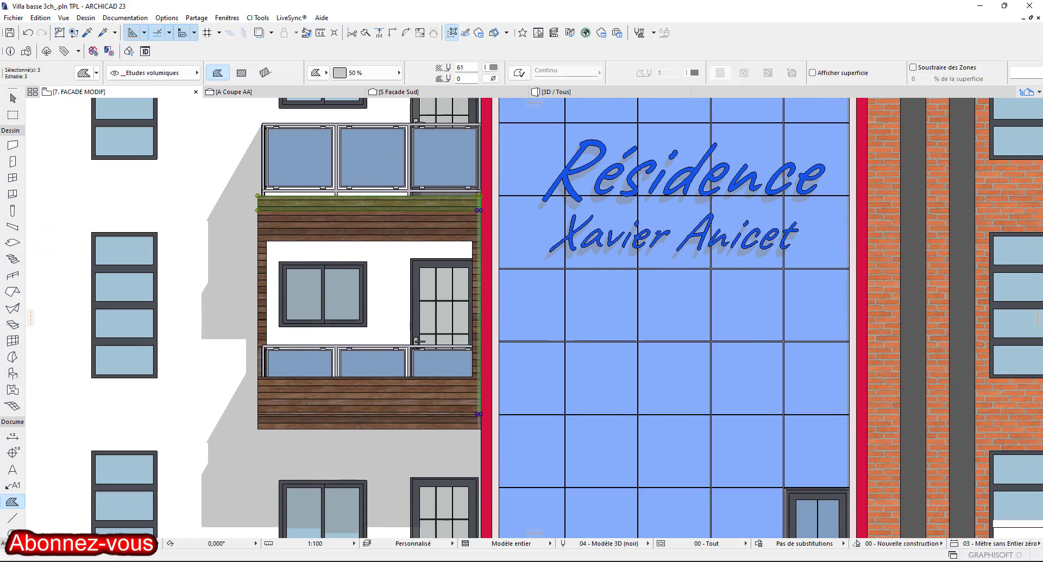
Apply the Plancher bois hatch to the lower edge and left post of the balcony frame two floors up.
middle_drag(348, 250, 336, 343)
scroll(336, 343, up, 2)
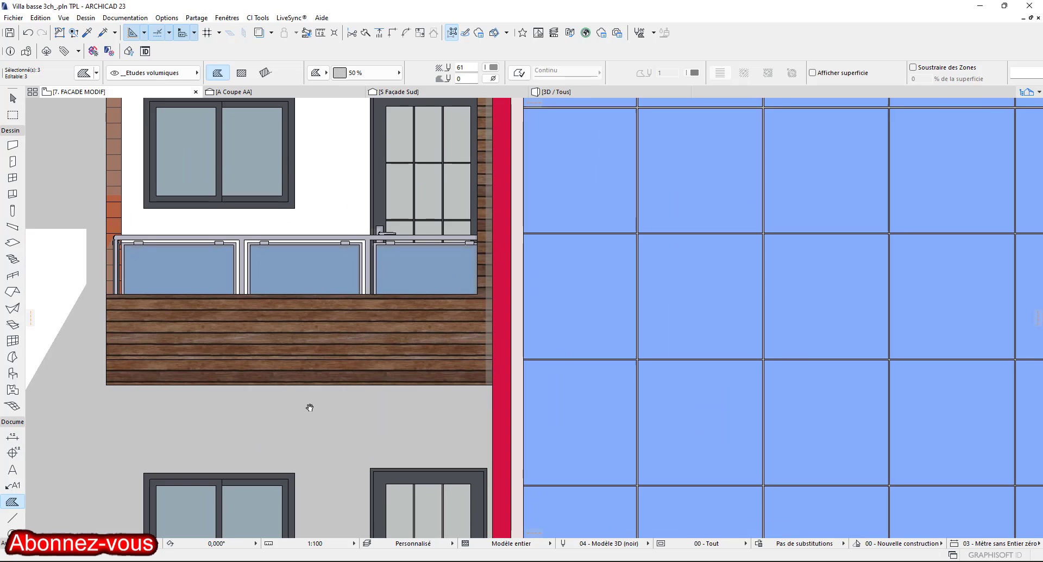
middle_drag(110, 178, 167, 357)
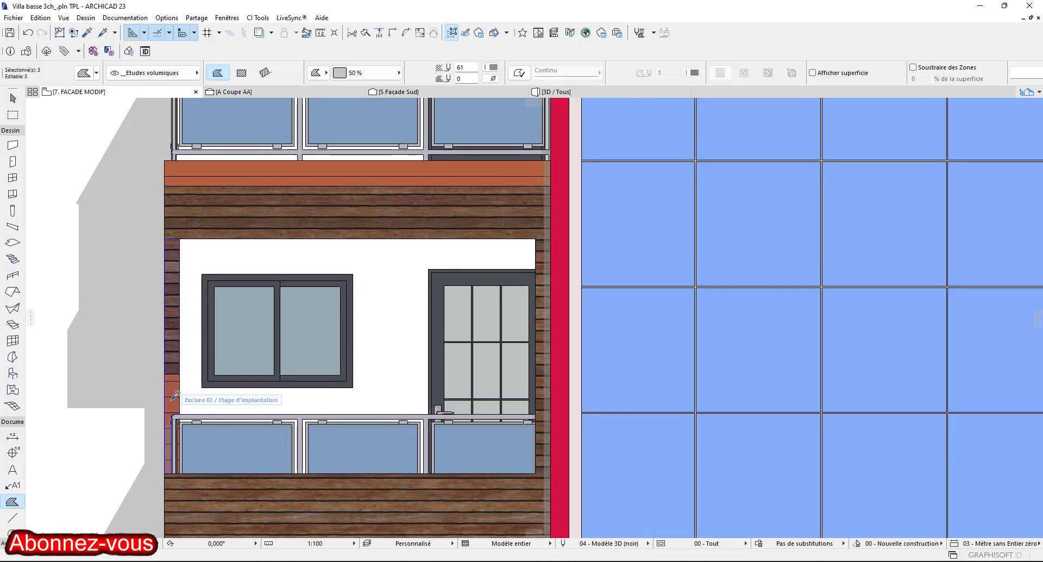
scroll(187, 442, up, 2)
scroll(190, 443, up, 2)
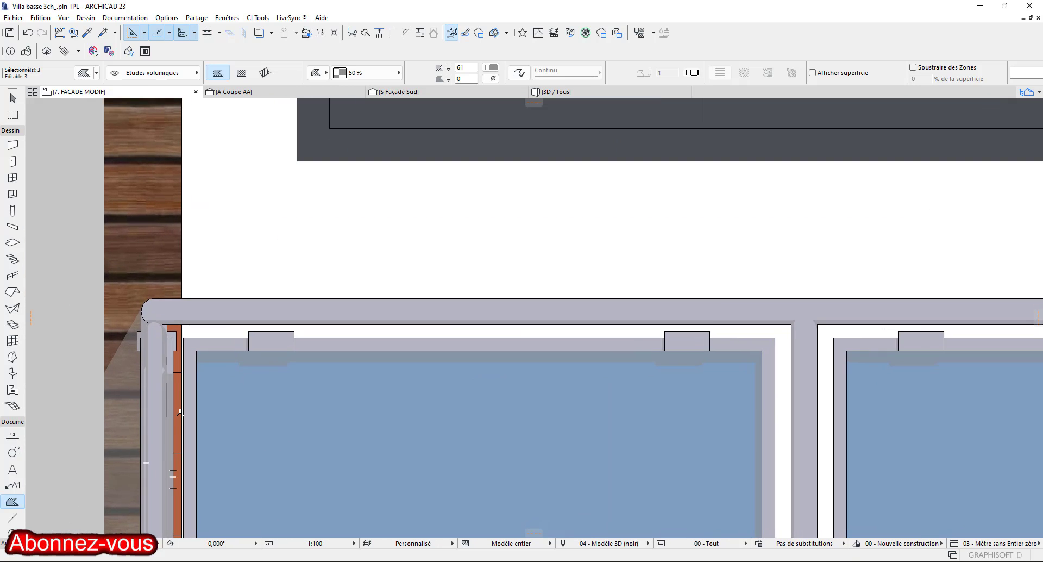
Apply the Plancher bois hatch to the narrow orange piece of the left post behind the lower framed balcony's railing.
scroll(185, 410, down, 4)
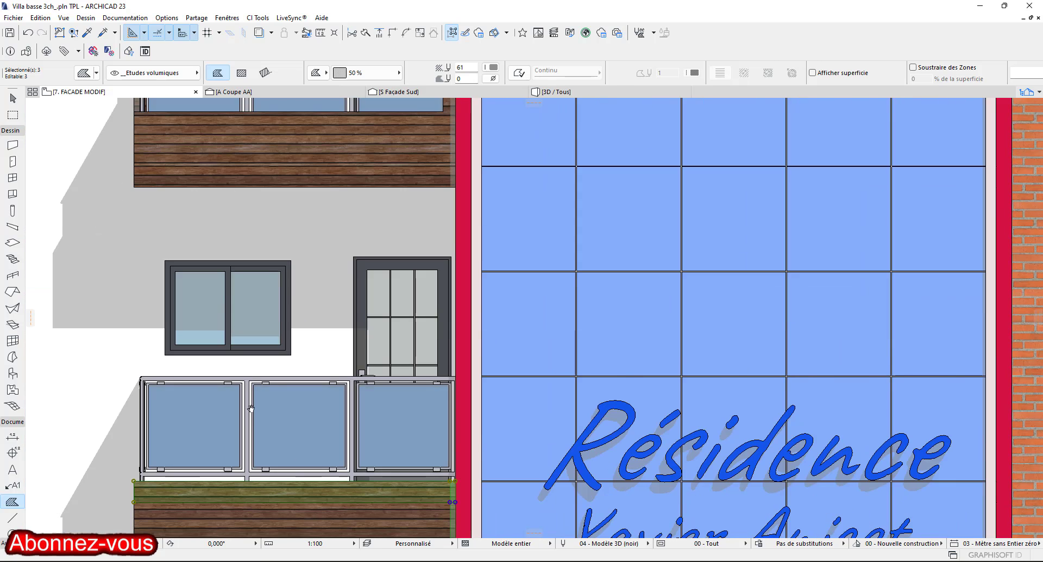
middle_drag(251, 407, 293, 175)
scroll(172, 491, up, 4)
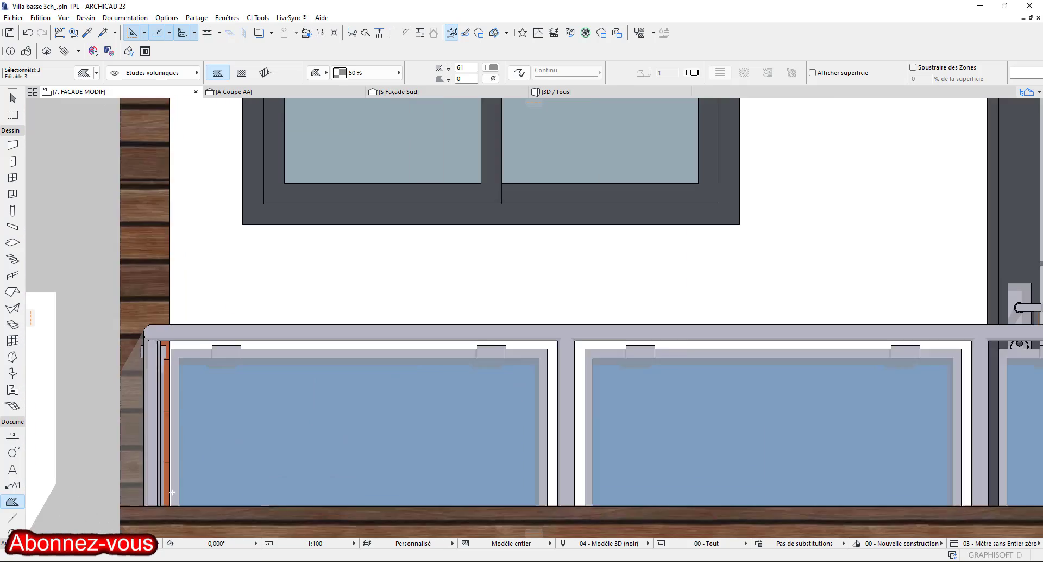
scroll(172, 492, up, 2)
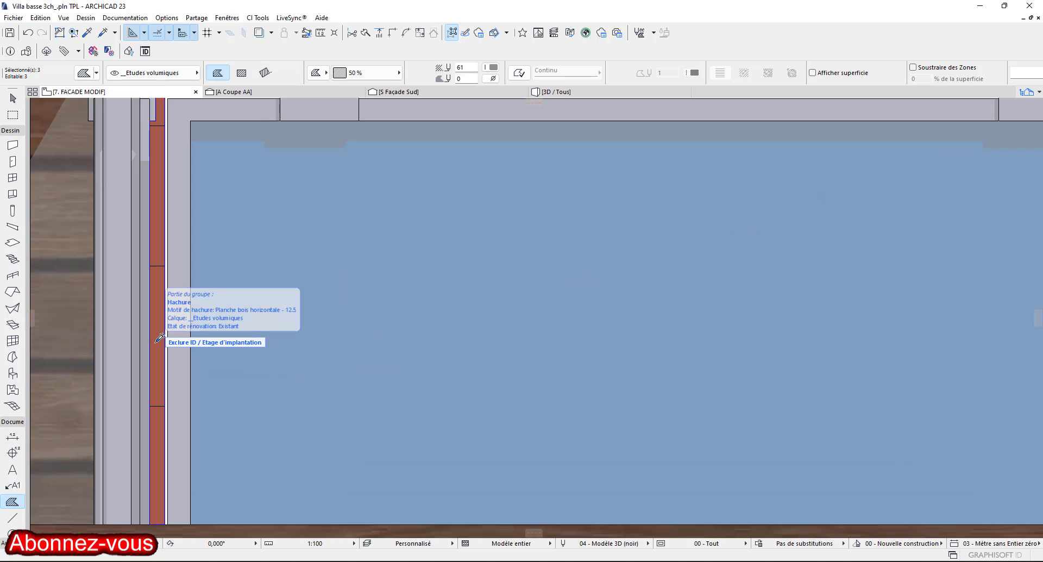
Apply the Plancher bois hatch to the orange top band of the upper framed balcony and clear the selection.
scroll(268, 256, down, 6)
middle_drag(358, 313, 294, 326)
scroll(343, 376, down, 2)
scroll(277, 310, up, 4)
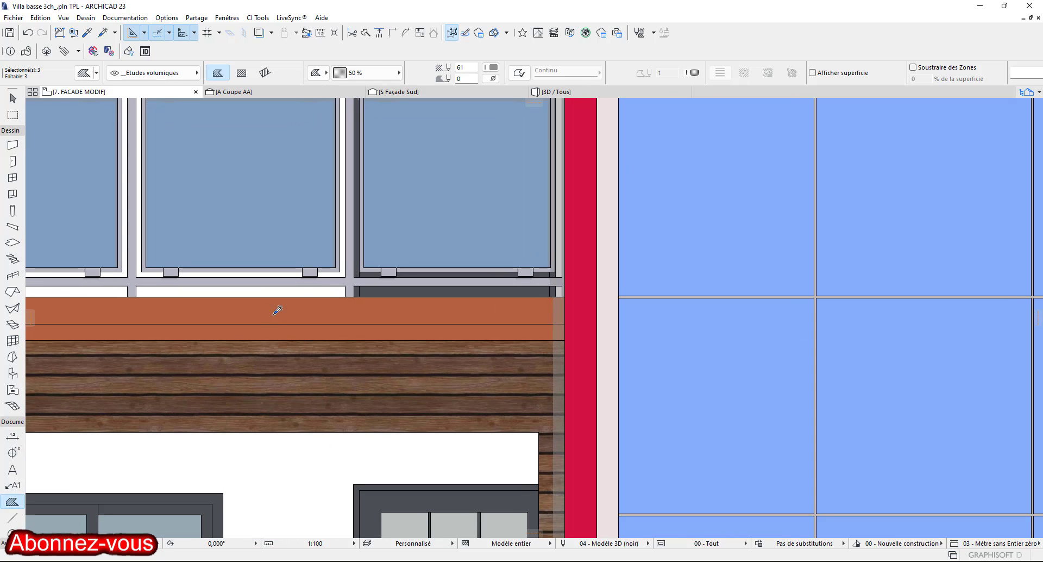
scroll(277, 310, down, 4)
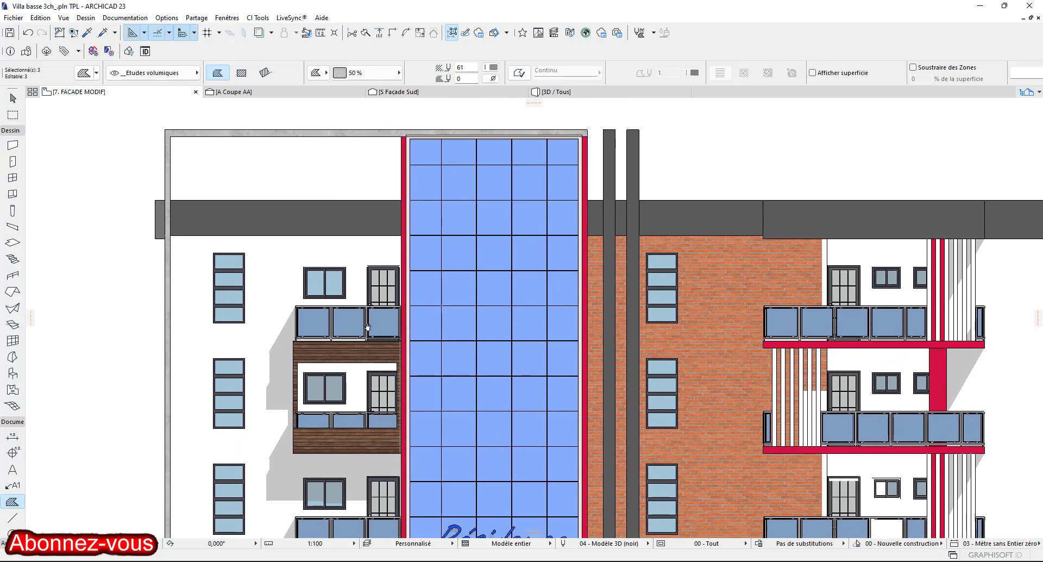
scroll(367, 326, down, 2)
key(Escape)
Delete the grey shadow fills over the right end of the upper framed balcony's wood cladding.
scroll(405, 283, up, 5)
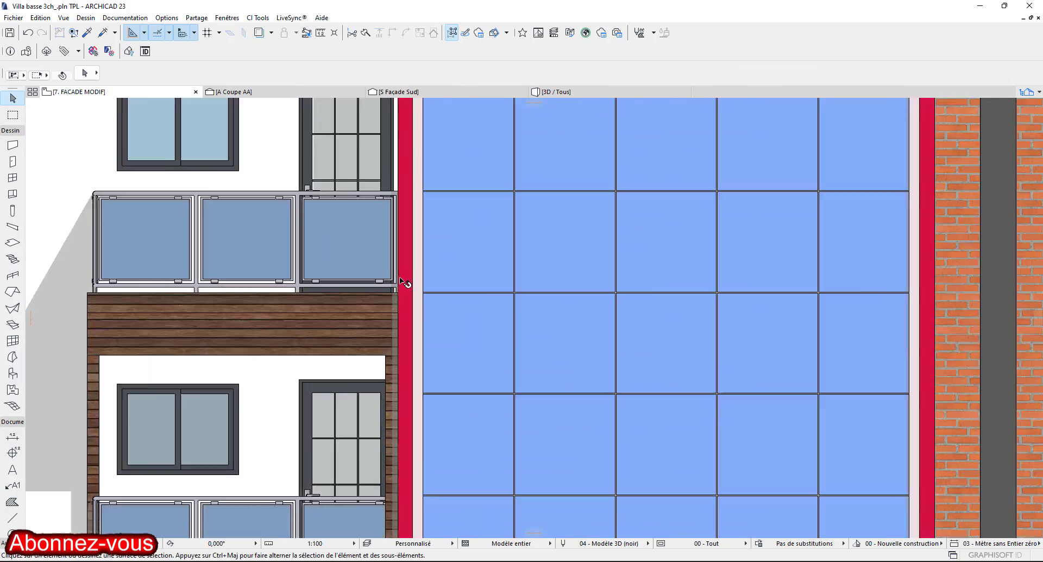
scroll(403, 282, up, 3)
click(387, 361)
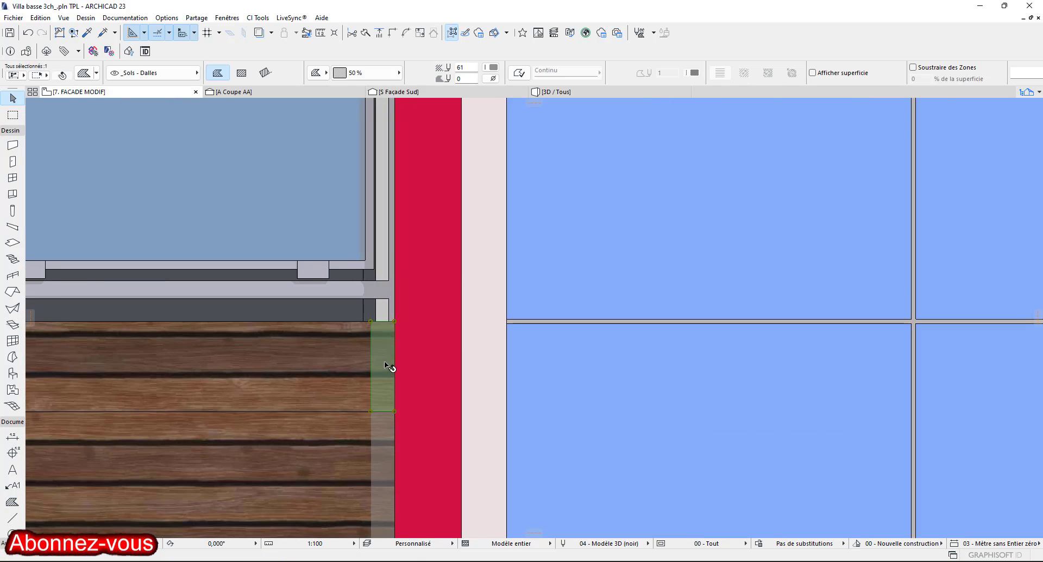
click(383, 413)
key(Escape)
scroll(345, 221, down, 5)
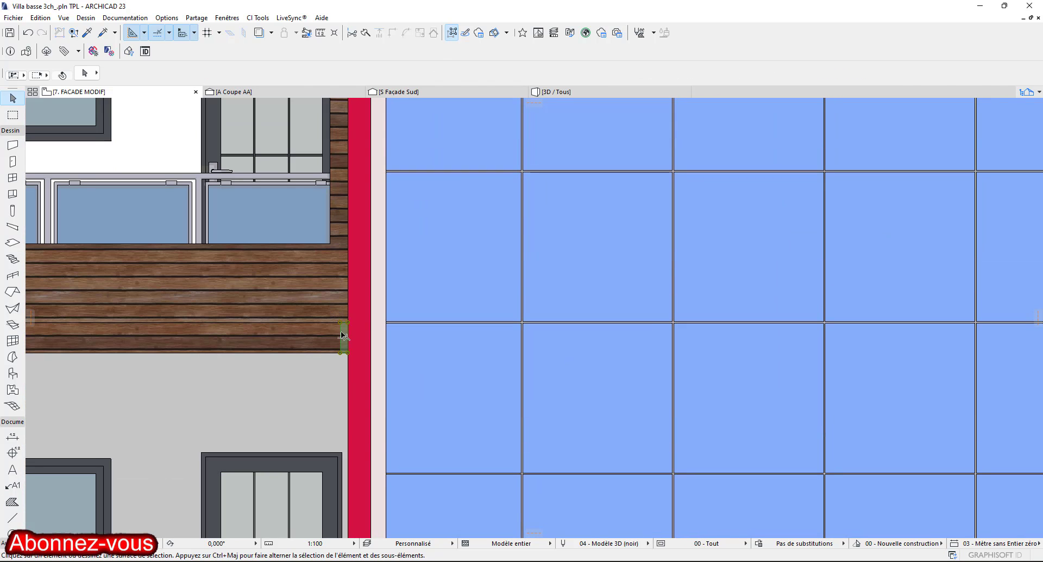
Delete the grey shadow fills over the right edge of the lower framed balcony's wood cladding.
scroll(353, 369, down, 3)
scroll(351, 307, up, 4)
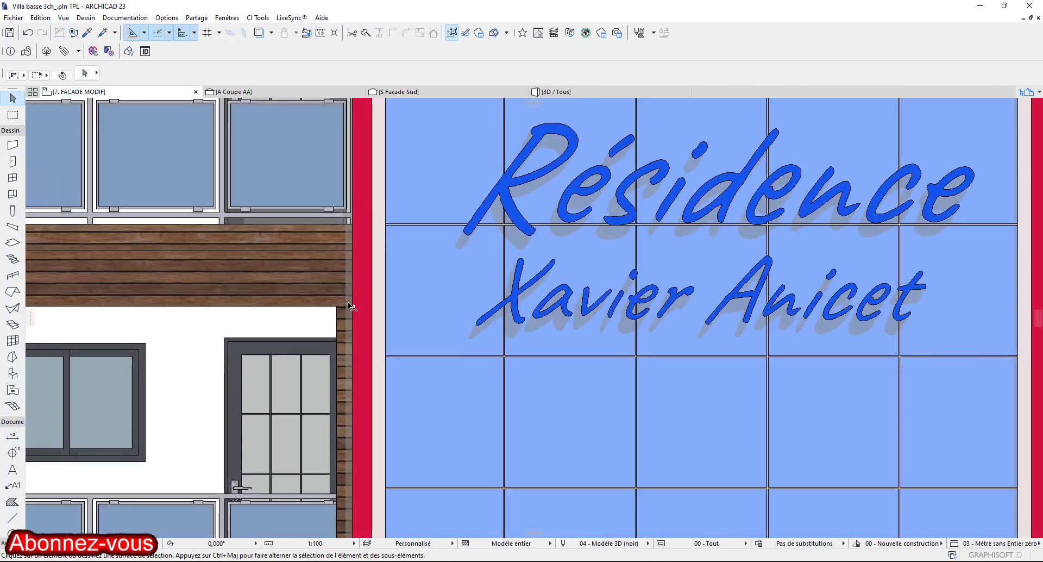
scroll(351, 307, up, 3)
click(364, 331)
key(Escape)
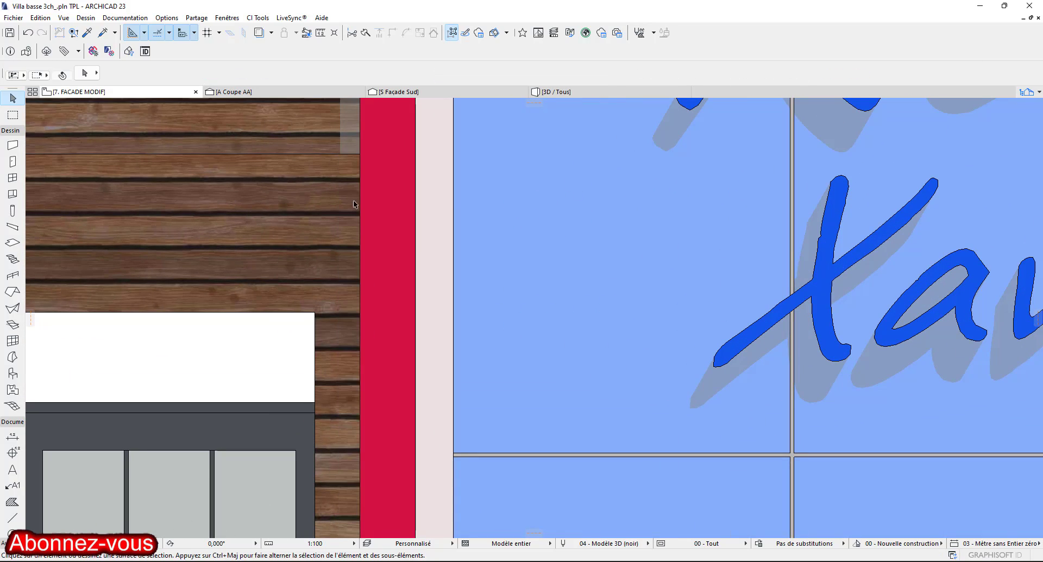
click(354, 119)
key(Escape)
scroll(228, 361, down, 3)
scroll(346, 453, up, 4)
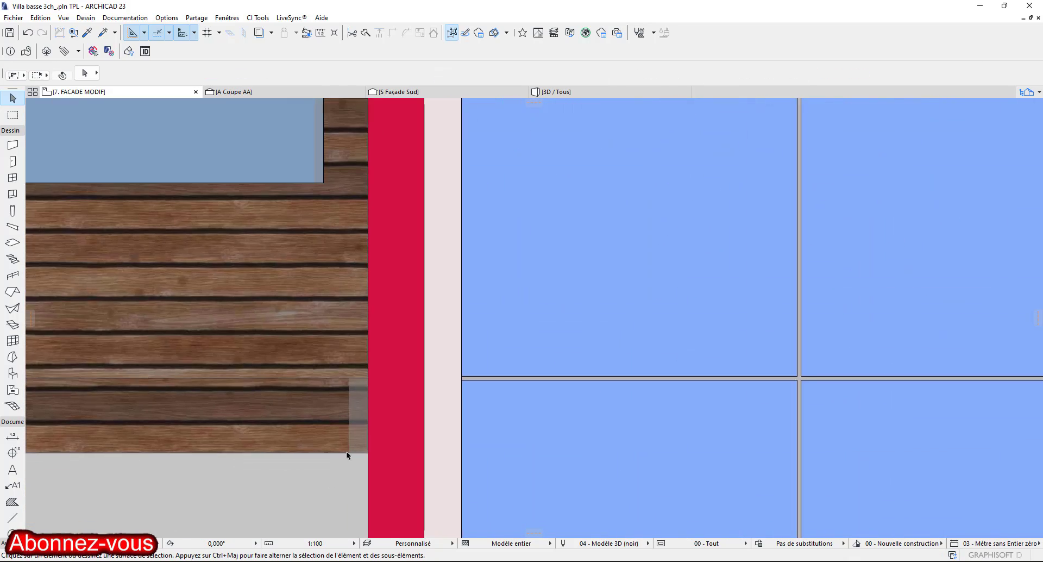
scroll(344, 401, down, 4)
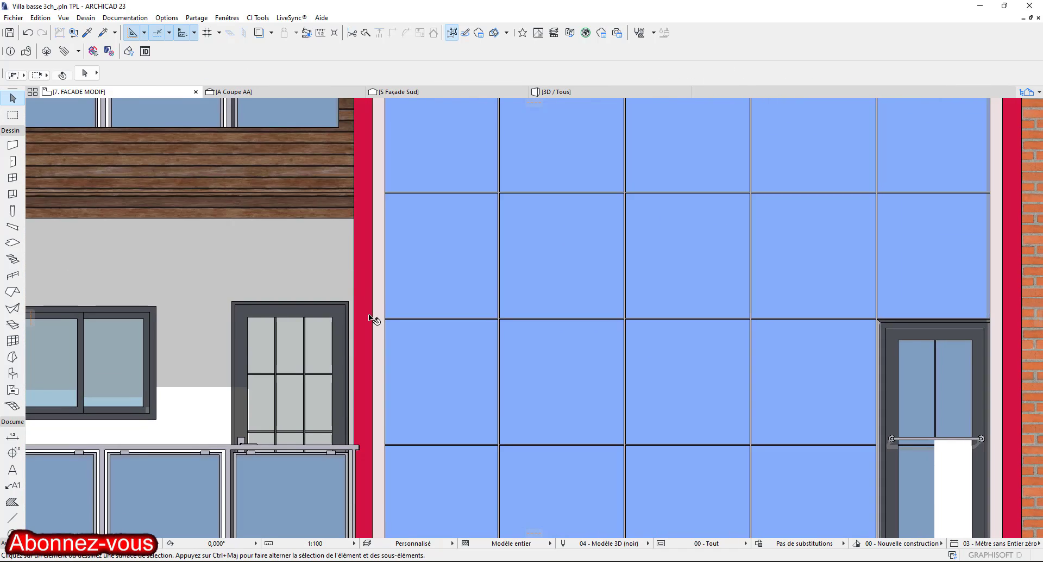
Change the hatch of the second pane in the curtain wall's second row from Fond to 50 %.
scroll(371, 318, down, 3)
scroll(375, 307, down, 3)
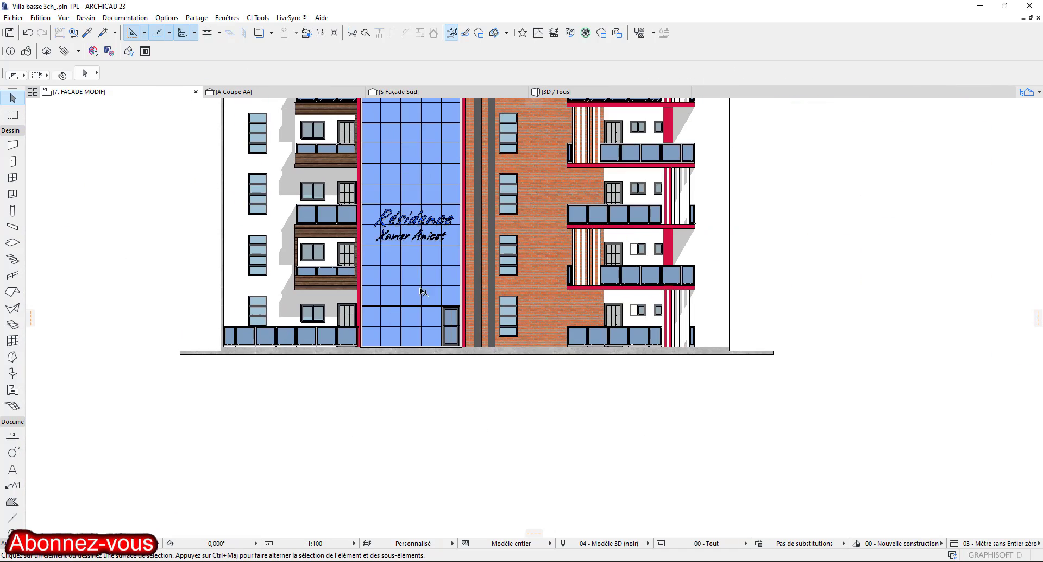
middle_drag(417, 252, 419, 449)
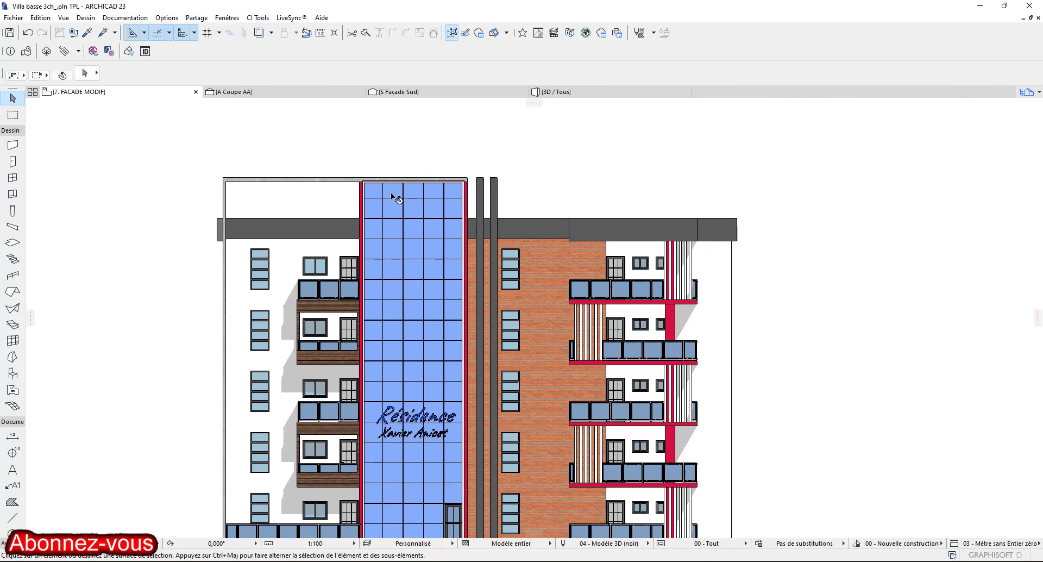
scroll(413, 212, up, 5)
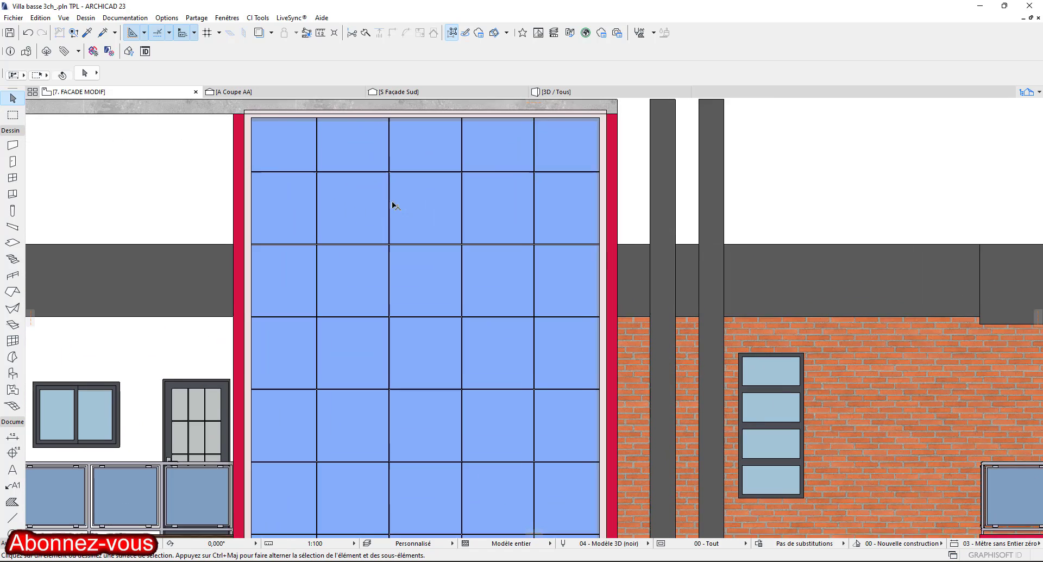
click(351, 207)
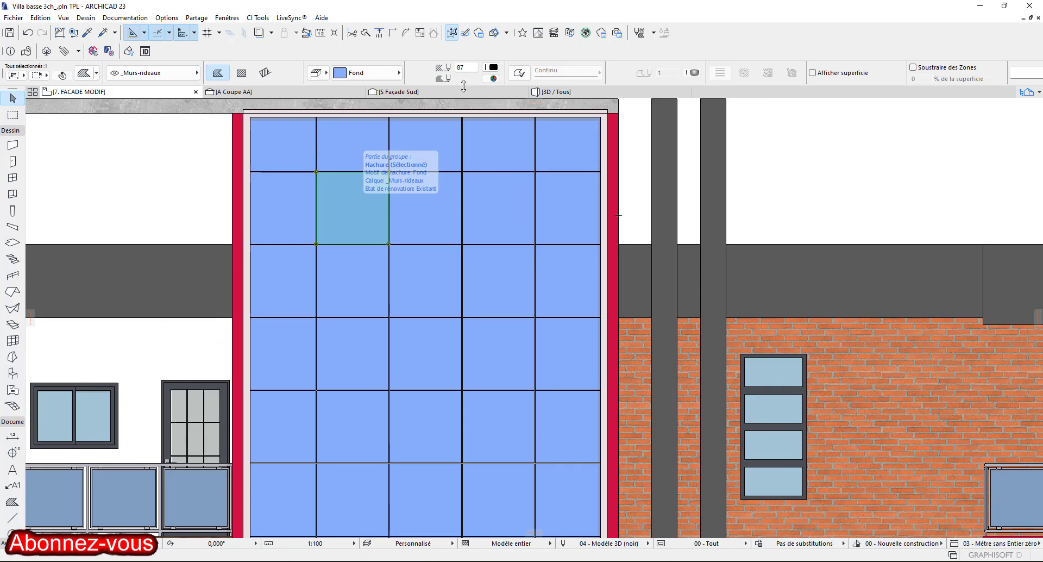
click(383, 74)
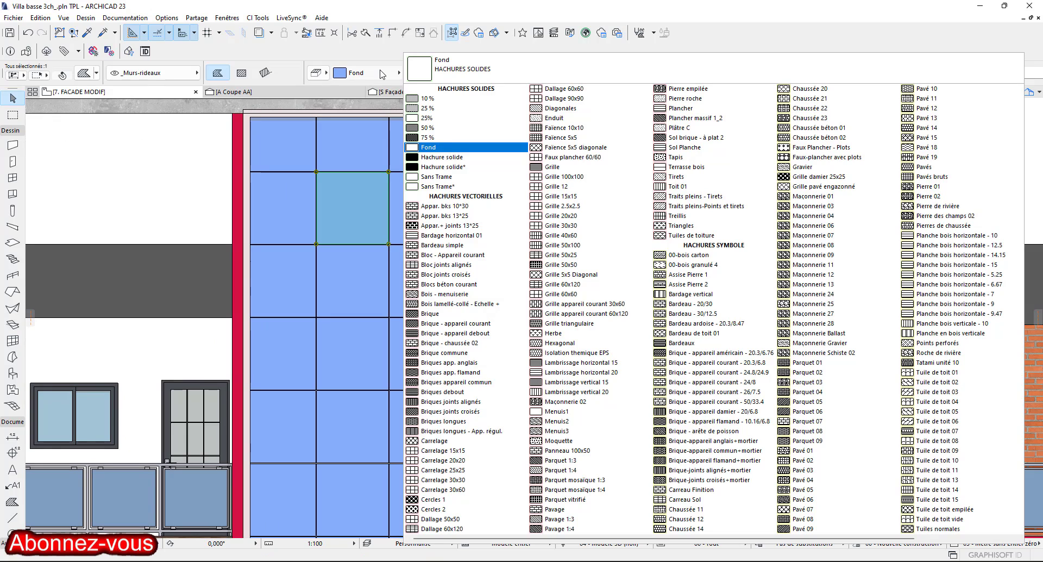
click(427, 128)
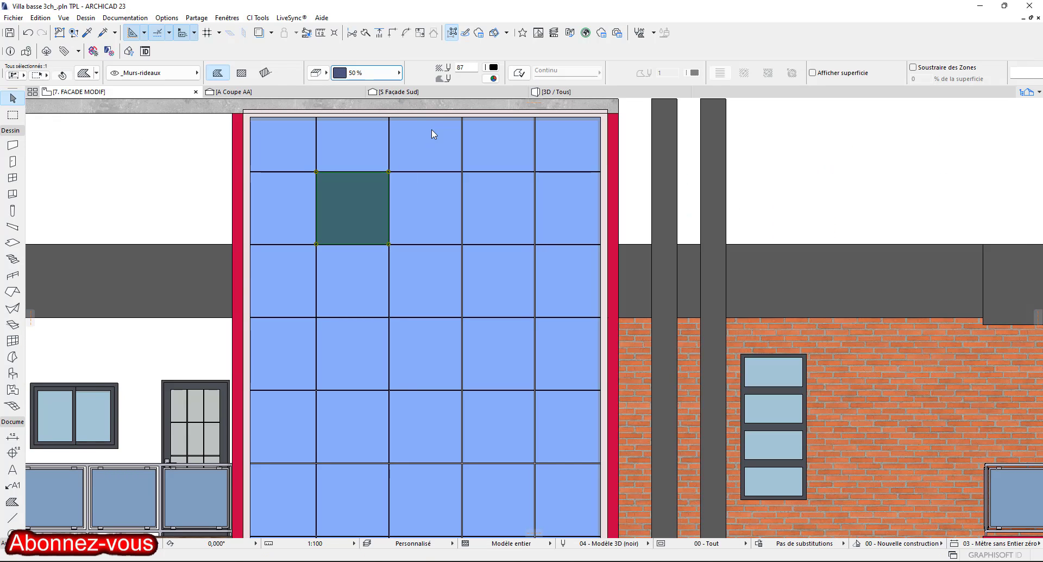
scroll(384, 324, down, 4)
scroll(384, 324, up, 4)
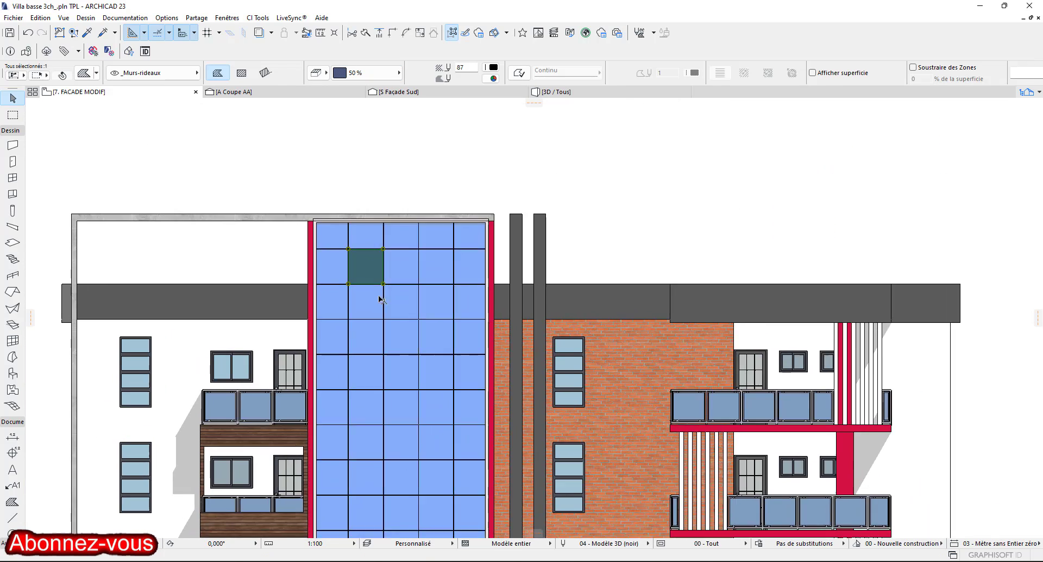
Try the 75 % and Hachure solide hatches on the second pane in the curtain wall's second row.
click(381, 73)
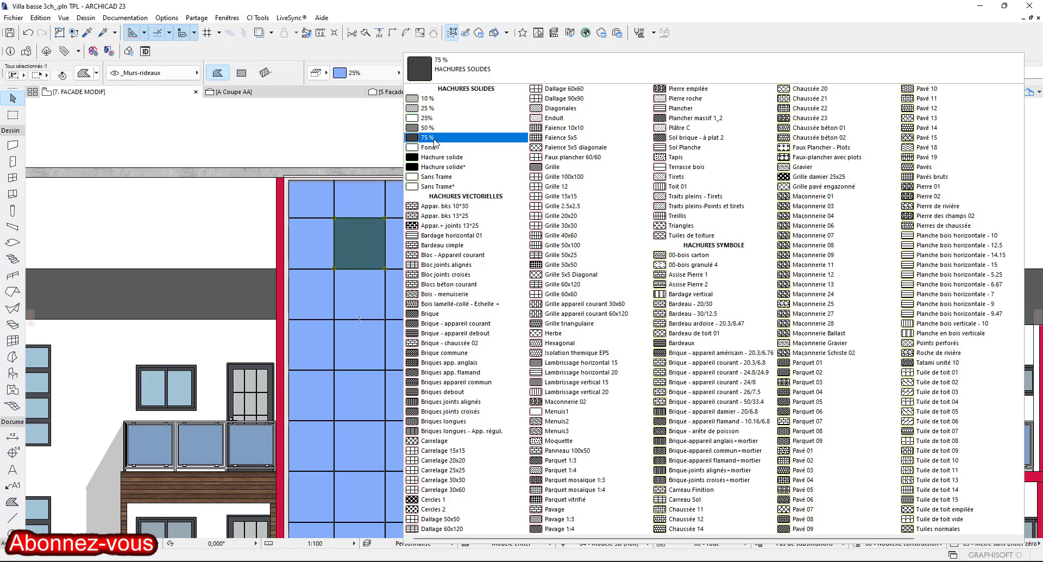
click(429, 138)
click(373, 75)
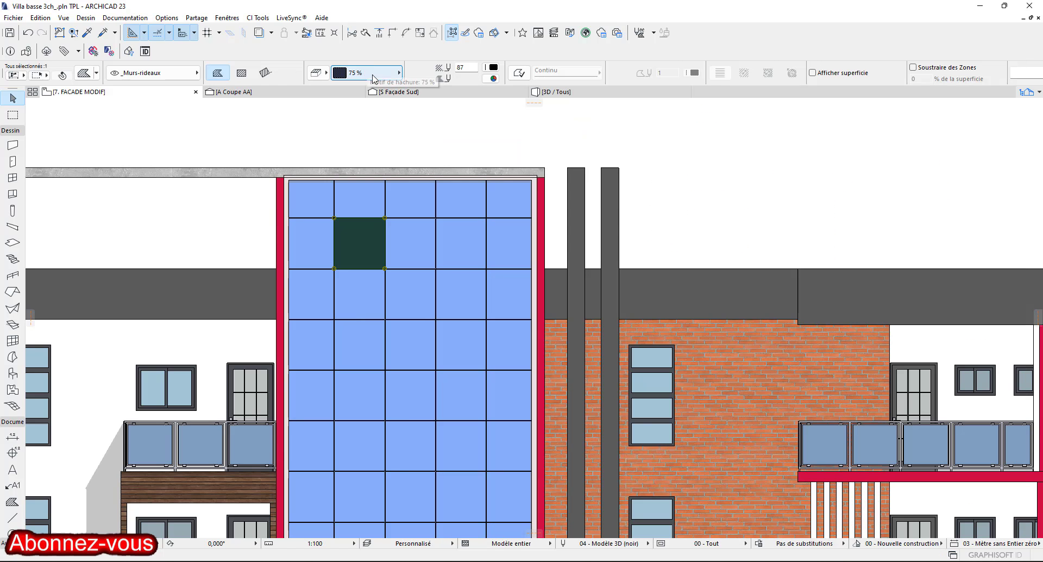
click(438, 102)
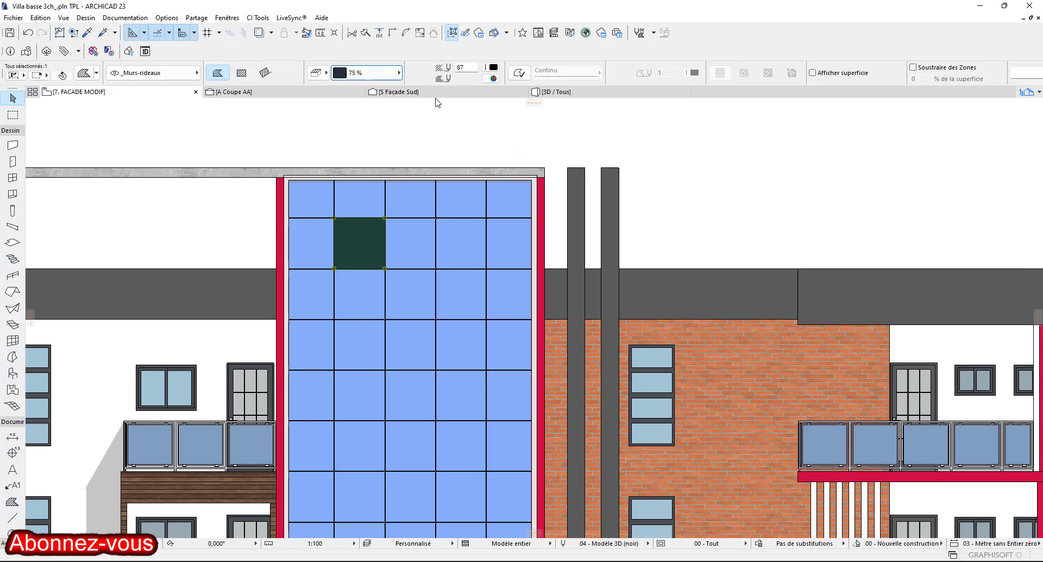
click(389, 75)
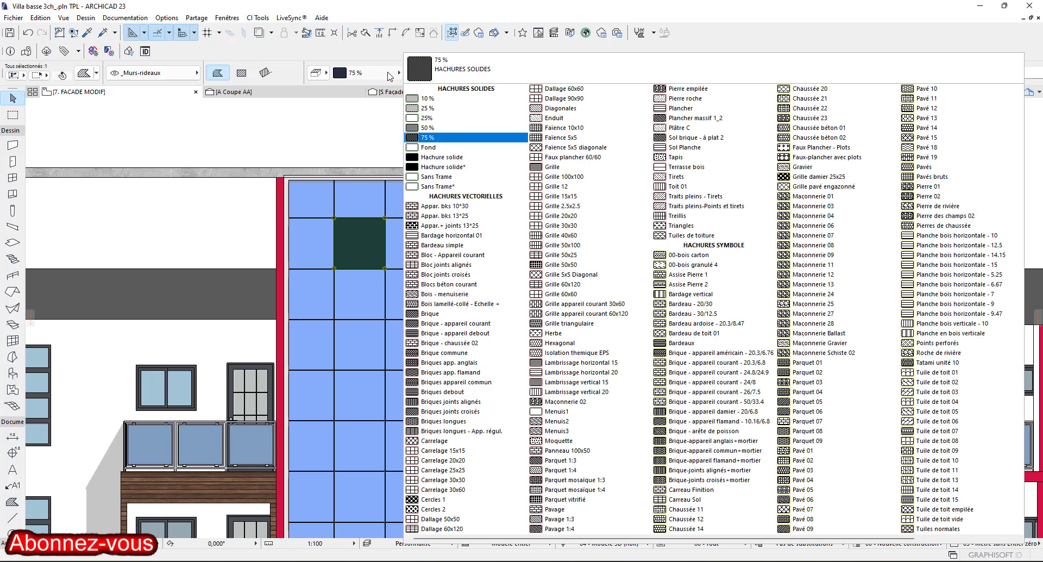
click(442, 157)
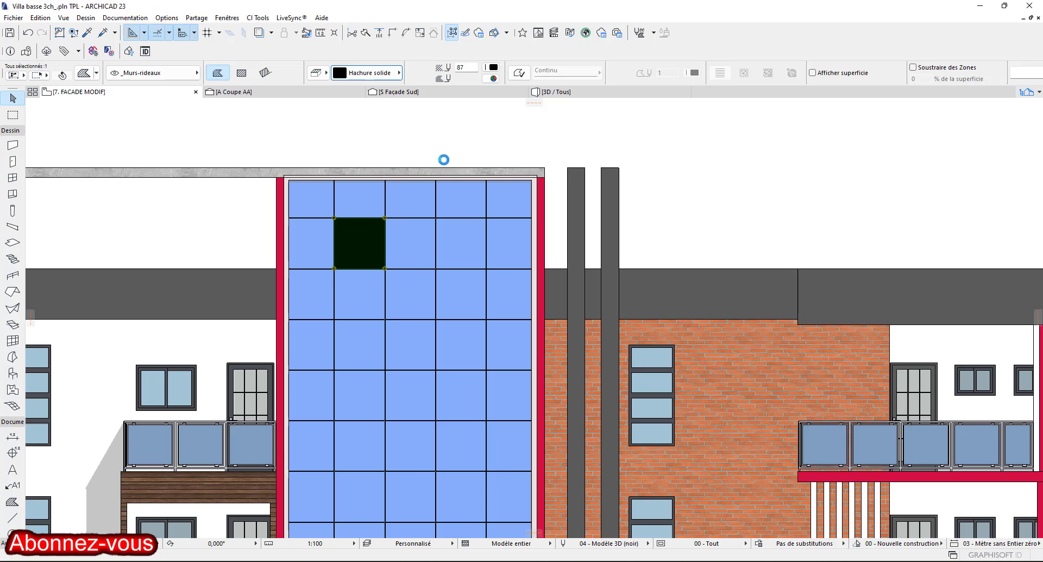
Change the hatch of the second pane in the curtain wall's second row to Sans Trame and clear the selection.
click(386, 75)
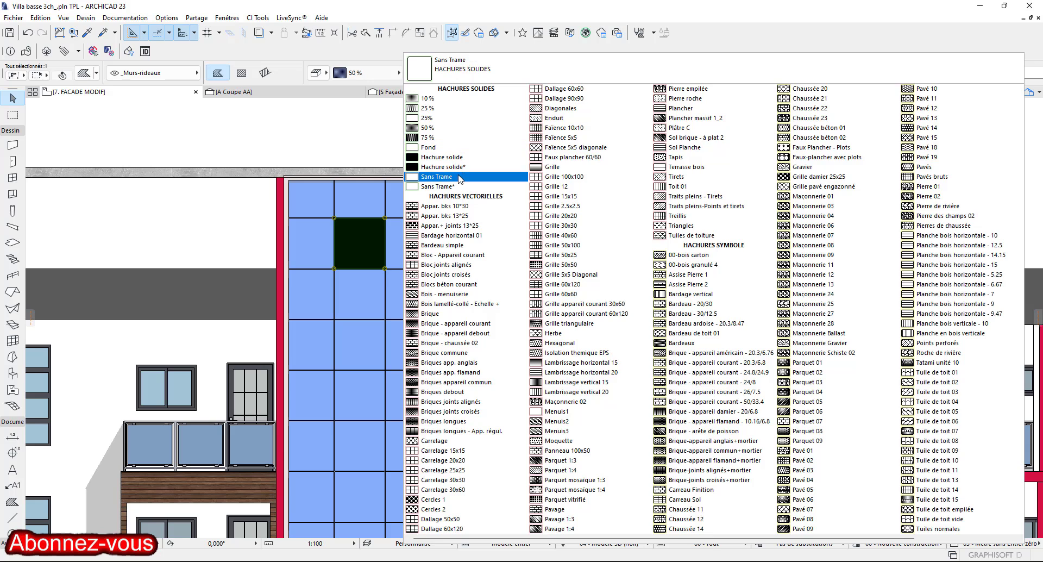
click(461, 176)
scroll(379, 269, up, 3)
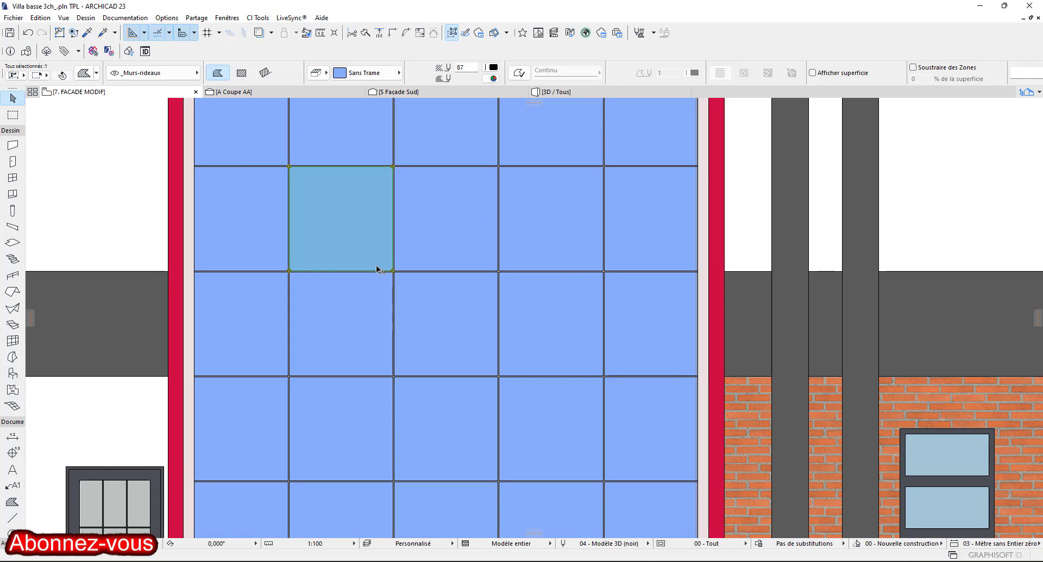
scroll(461, 271, down, 1)
key(Escape)
scroll(433, 261, down, 2)
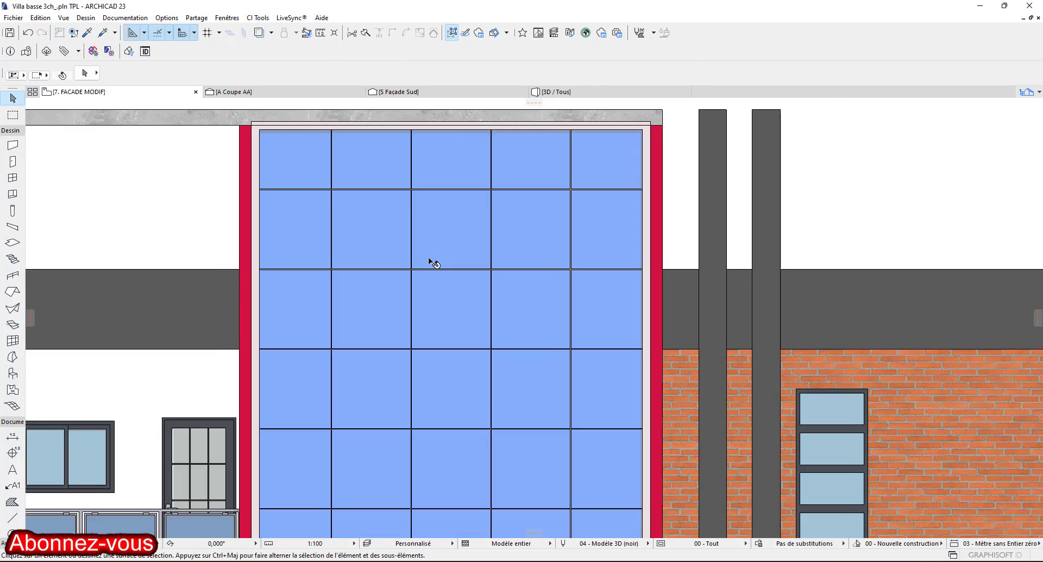
Set the background pen of the second pane in the second row to dark blue pen 120 and clear the selection.
click(371, 228)
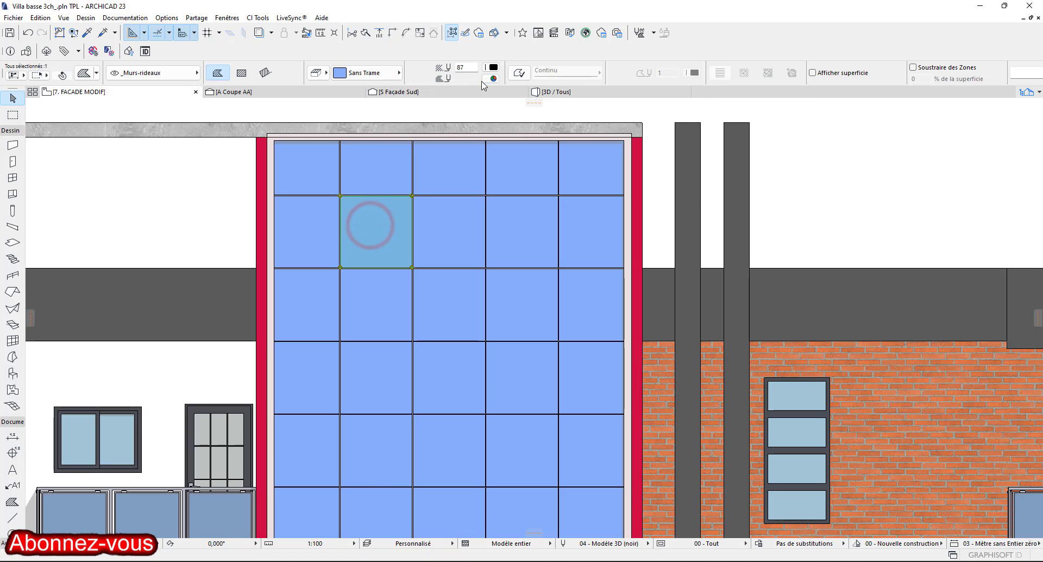
click(484, 80)
click(672, 136)
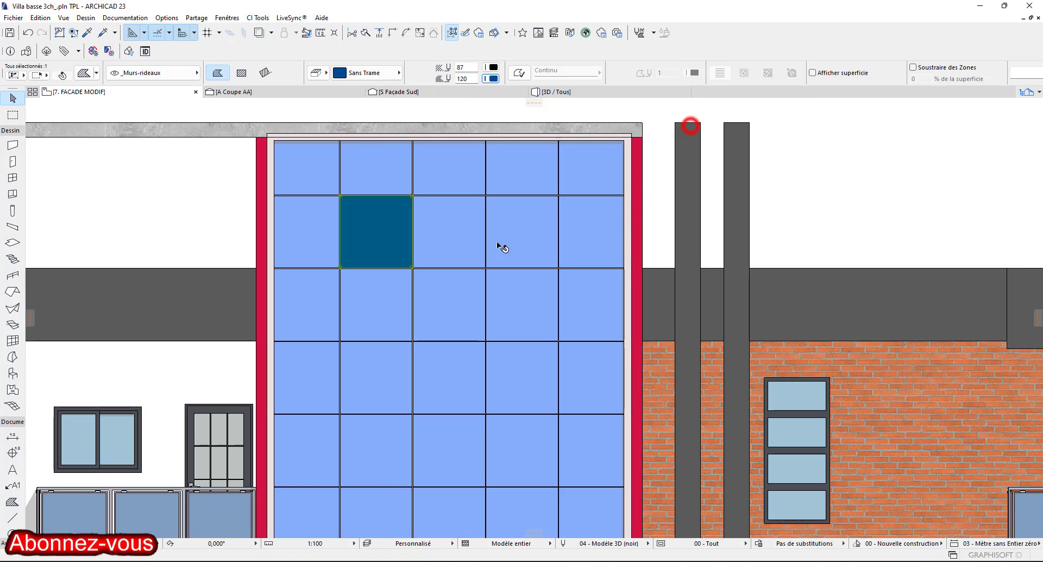
scroll(493, 203, down, 3)
key(Escape)
scroll(470, 214, down, 1)
Pick up the dark blue pane's fill settings and transfer them to the other panes in the curtain wall's top three rows.
scroll(471, 214, up, 4)
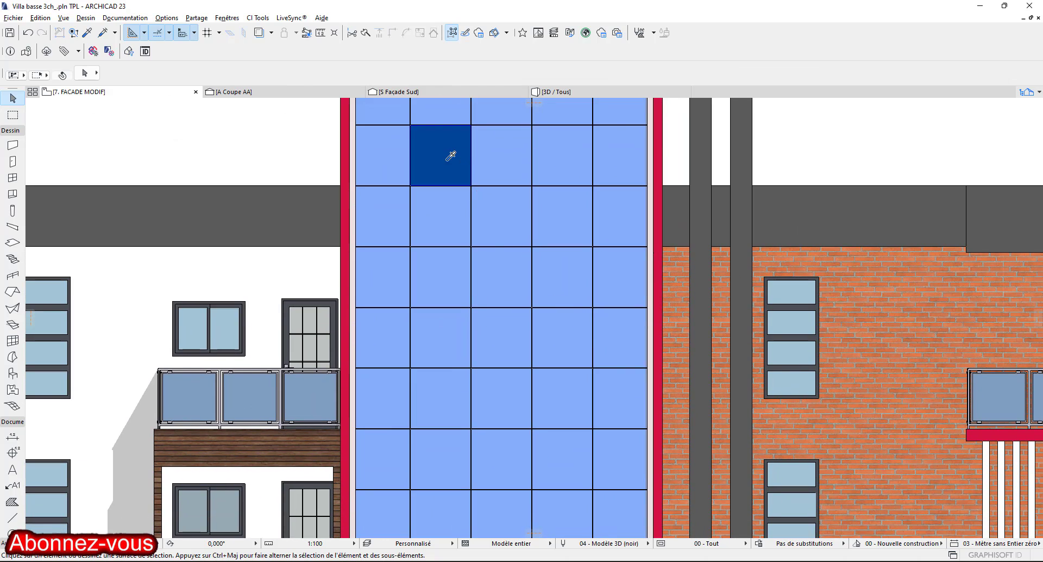
alt+click(451, 156)
scroll(451, 157, down, 3)
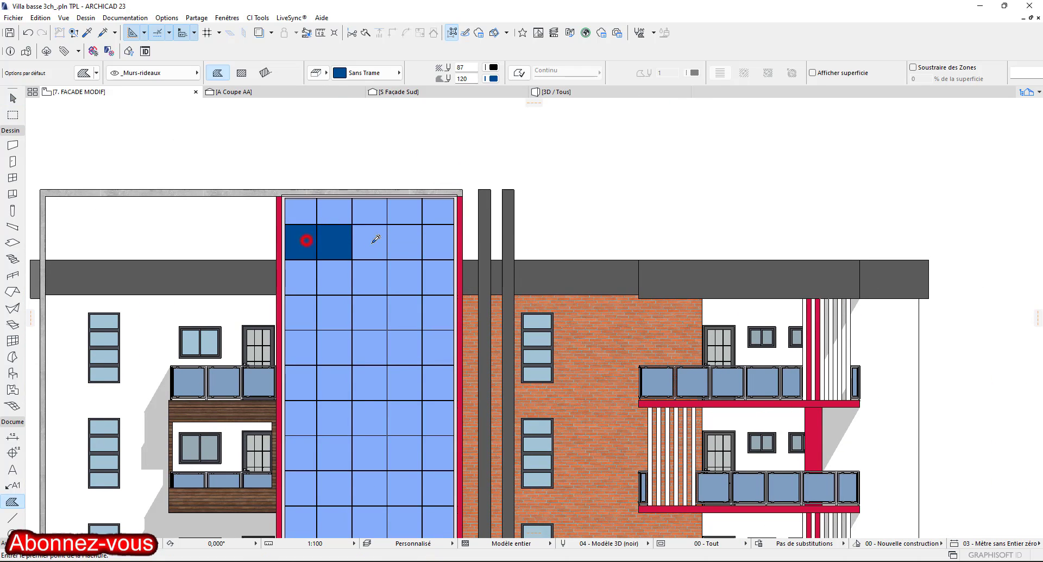
ctrl+alt+click(344, 213)
ctrl+alt+click(306, 214)
ctrl+alt+click(304, 285)
ctrl+alt+click(327, 287)
ctrl+alt+click(379, 287)
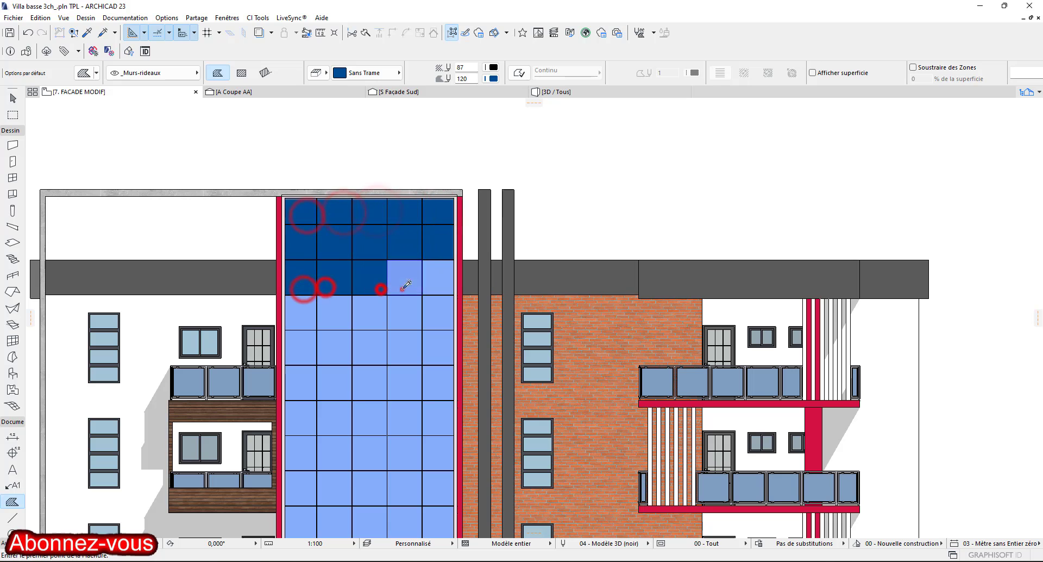
ctrl+alt+click(402, 288)
ctrl+alt+click(437, 286)
Transfer the dark blue fill settings to the panes in the curtain wall's fourth and fifth rows.
ctrl+alt+click(436, 319)
ctrl+alt+click(337, 357)
ctrl+alt+click(380, 351)
ctrl+alt+click(401, 349)
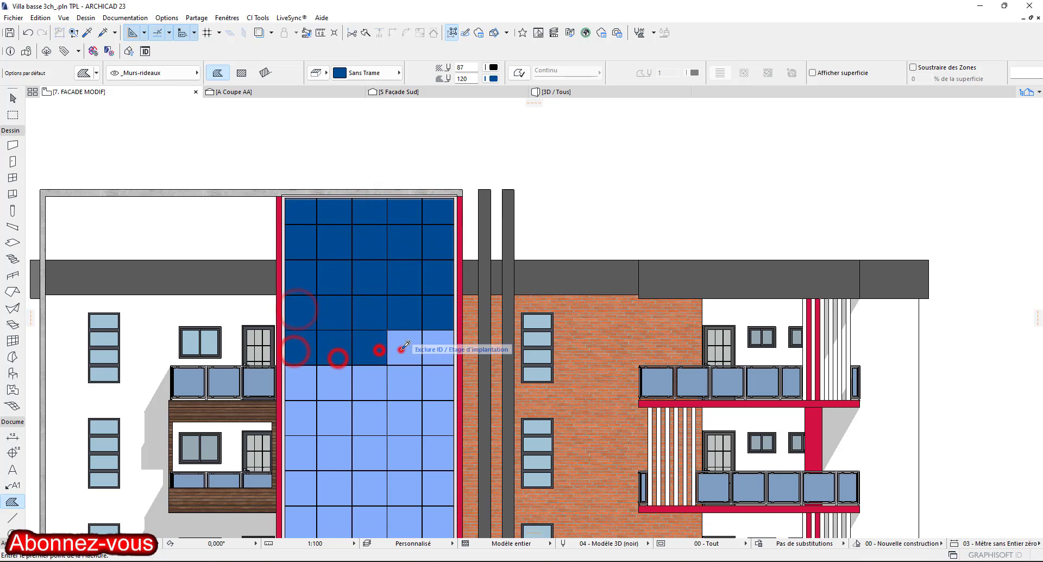
ctrl+alt+click(436, 348)
Transfer the dark blue fill settings to the panes in the sixth, seventh and eighth rows of the curtain wall.
ctrl+alt+click(435, 386)
ctrl+alt+click(397, 388)
ctrl+alt+click(358, 386)
ctrl+alt+click(325, 386)
ctrl+alt+click(332, 420)
ctrl+alt+click(370, 417)
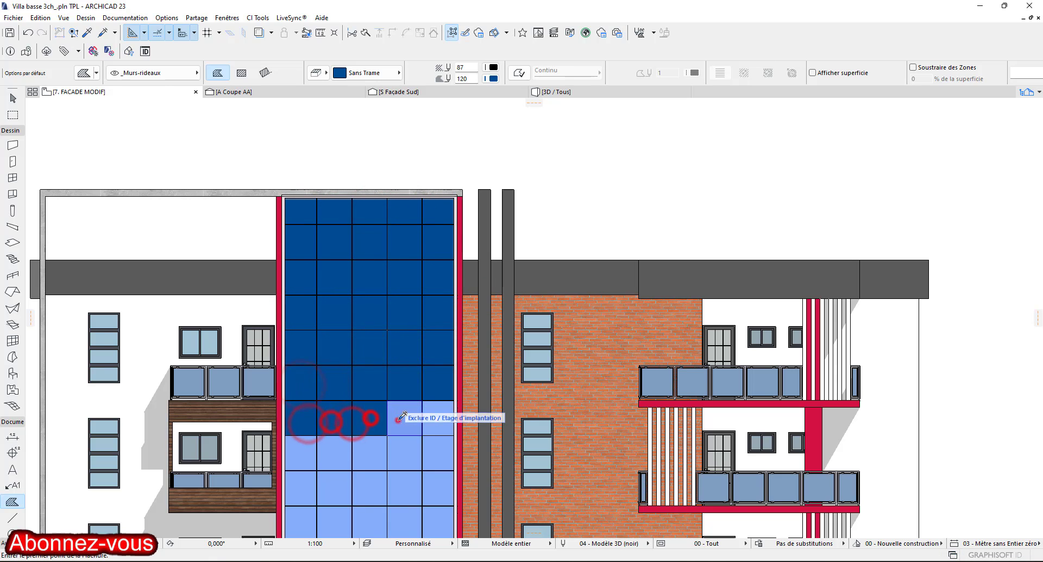
ctrl+alt+click(398, 420)
ctrl+alt+click(442, 421)
ctrl+alt+click(434, 455)
Transfer the dark blue fill settings to the panes in the curtain wall's ninth and tenth rows.
shift+scroll(312, 448, down, 3)
scroll(317, 212, up, 2)
ctrl+alt+click(282, 285)
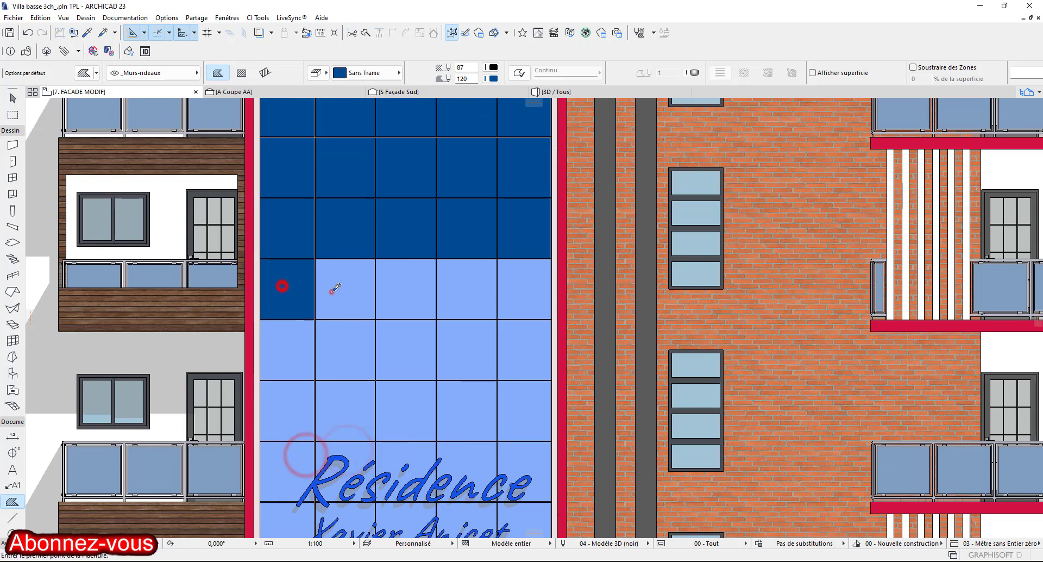
ctrl+alt+click(333, 290)
ctrl+alt+click(406, 289)
ctrl+alt+click(461, 289)
ctrl+alt+click(520, 292)
ctrl+alt+click(515, 345)
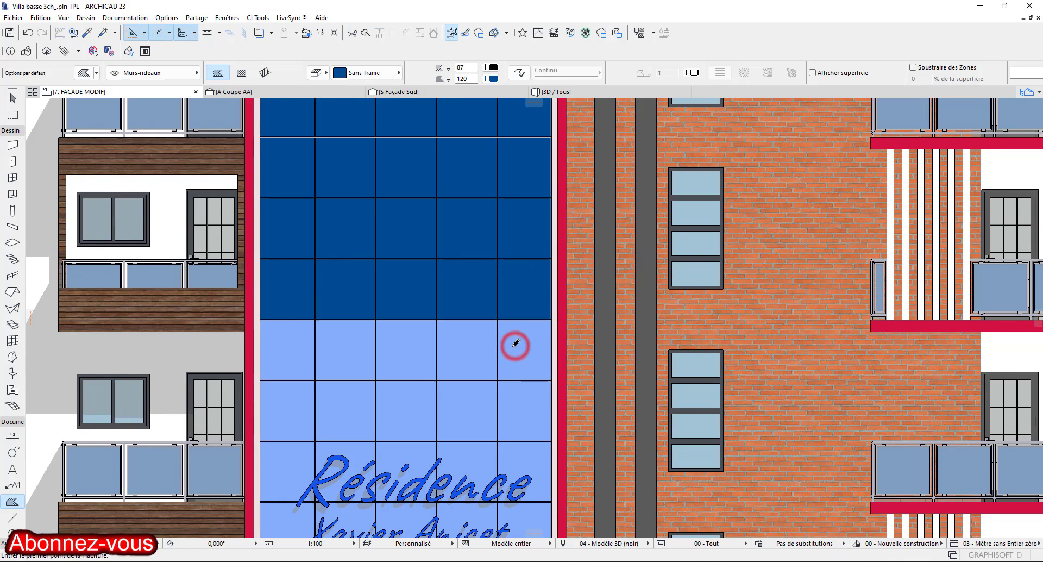
ctrl+alt+click(470, 345)
ctrl+alt+click(401, 343)
ctrl+alt+click(346, 348)
ctrl+alt+click(304, 348)
Transfer the dark blue fill settings to the eleventh pane row and the row behind the Résidence lettering.
ctrl+alt+click(293, 407)
ctrl+alt+click(344, 405)
ctrl+alt+click(399, 403)
ctrl+alt+click(466, 404)
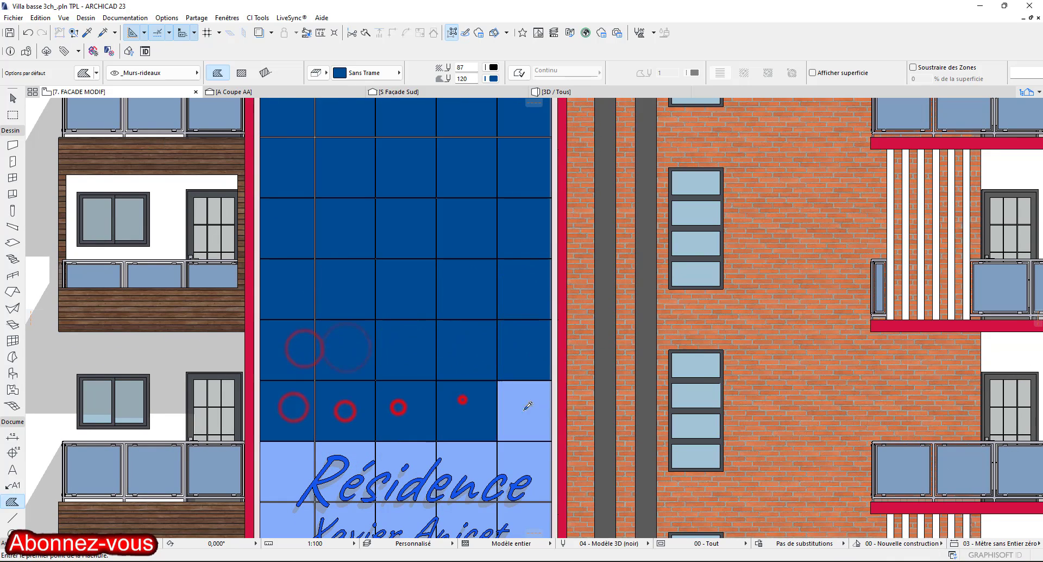
ctrl+alt+click(524, 407)
scroll(524, 407, up, 1)
ctrl+alt+click(468, 335)
ctrl+alt+click(414, 335)
ctrl+alt+click(327, 329)
ctrl+alt+click(263, 325)
ctrl+alt+click(170, 342)
Transfer the dark blue fill settings to the light glazing pieces enclosed by the R of the Résidence lettering.
middle_drag(217, 337, 223, 267)
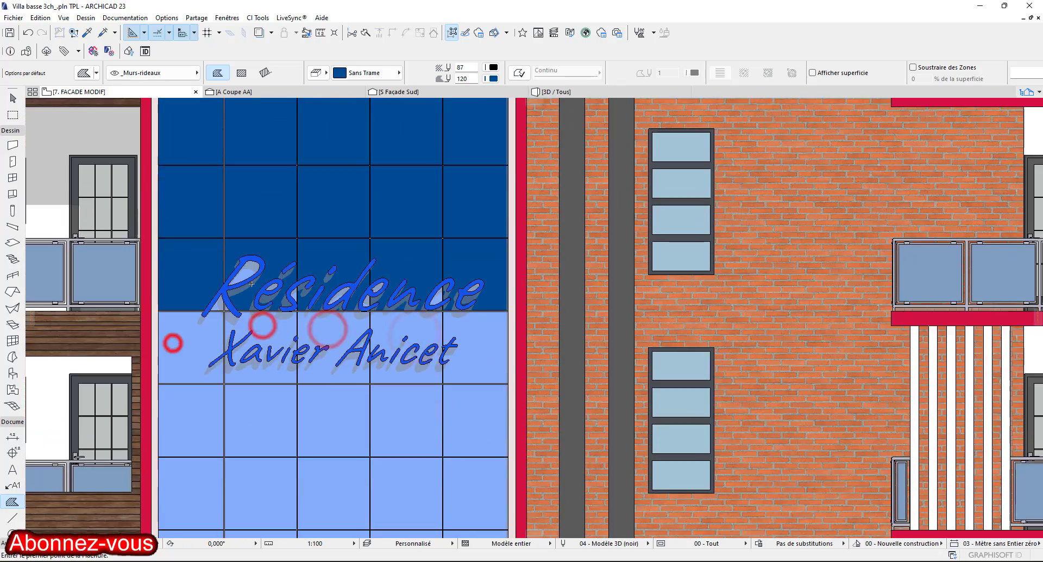
ctrl+alt+click(247, 266)
scroll(237, 288, up, 3)
ctrl+alt+click(195, 330)
scroll(196, 331, up, 3)
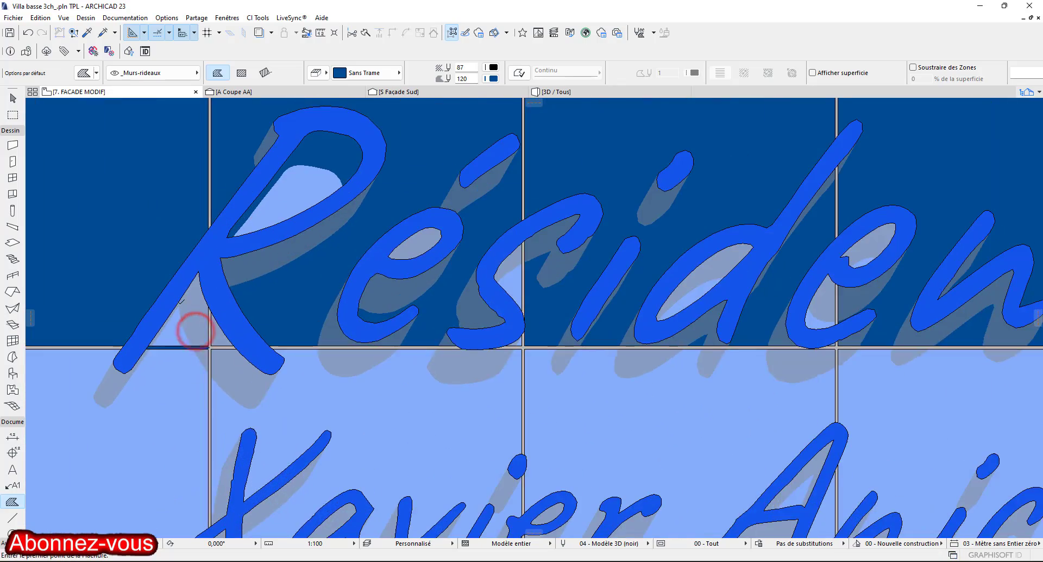
scroll(194, 320, up, 2)
click(192, 328)
Transfer the dark blue fill settings to the light glazing pieces inside the first e and the s of Résidence.
scroll(254, 334, down, 3)
scroll(396, 262, up, 4)
middle_drag(396, 262, 256, 247)
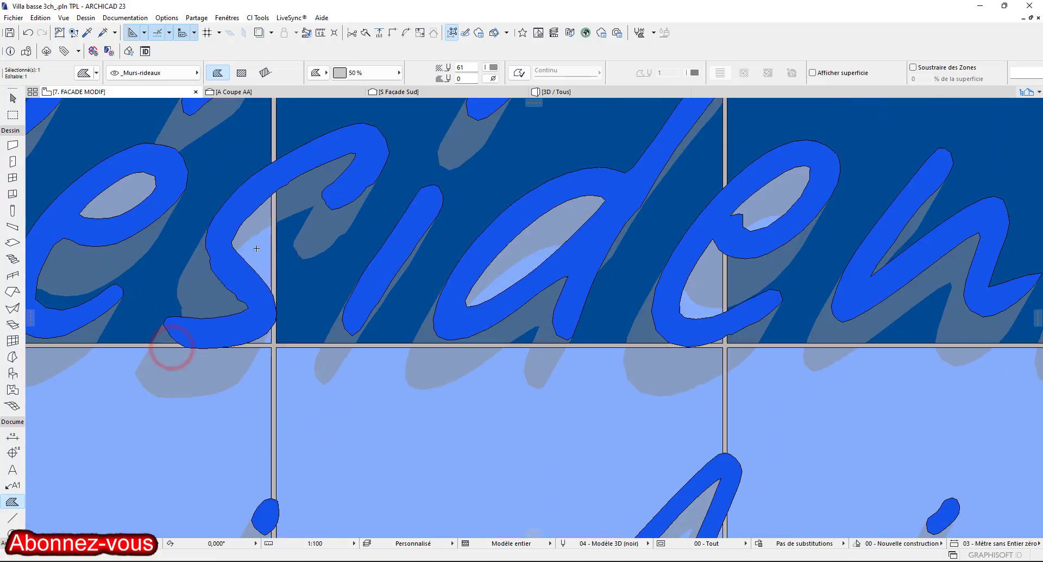
ctrl+alt+click(253, 252)
scroll(294, 305, down, 1)
middle_drag(294, 305, 399, 410)
ctrl+alt+click(122, 259)
Transfer the dark blue fill settings to the light glazing pieces inside the letters d, e, c and e of Résidence.
scroll(256, 319, down, 1)
scroll(257, 316, down, 3)
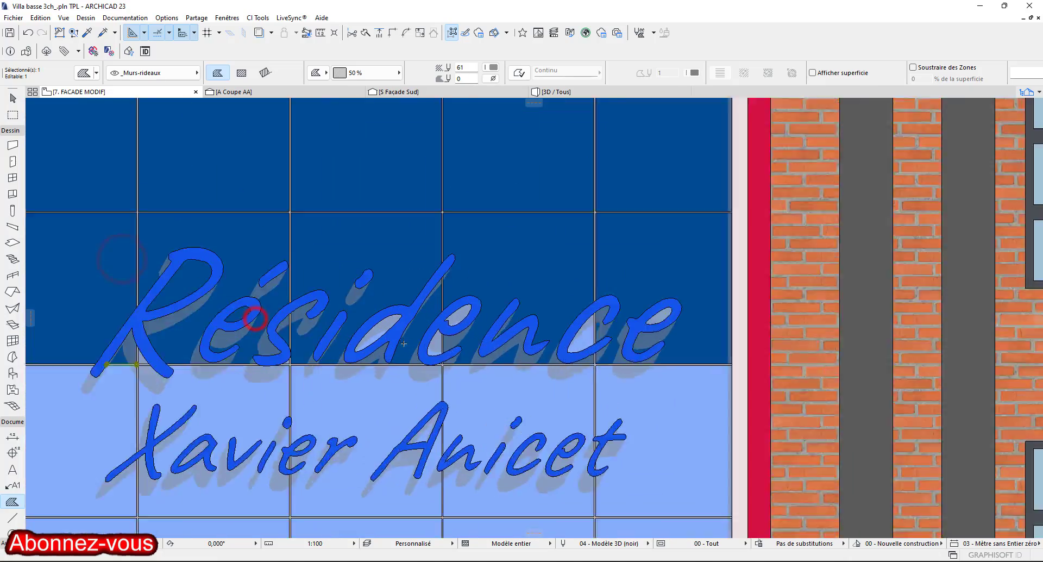
scroll(288, 326, up, 4)
ctrl+alt+click(324, 338)
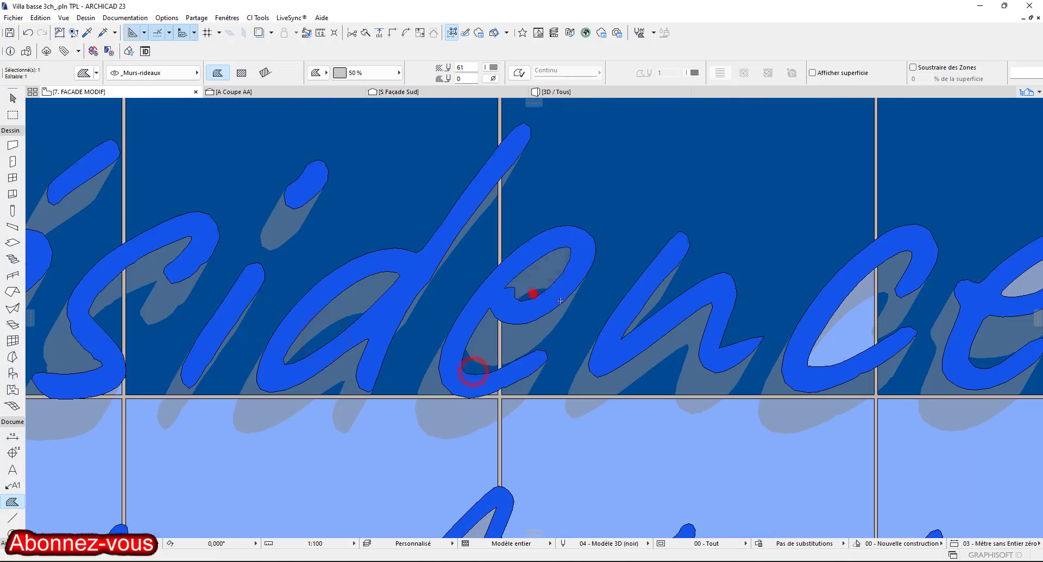
scroll(560, 301, down, 4)
scroll(641, 316, up, 4)
ctrl+alt+click(522, 295)
scroll(543, 234, down, 4)
scroll(578, 222, up, 5)
ctrl+alt+click(621, 249)
scroll(547, 274, down, 4)
middle_drag(544, 275, 597, 227)
scroll(534, 276, down, 1)
Transfer the dark blue fill settings to the shadows under the R and the panes behind the sign's second line.
scroll(245, 203, up, 3)
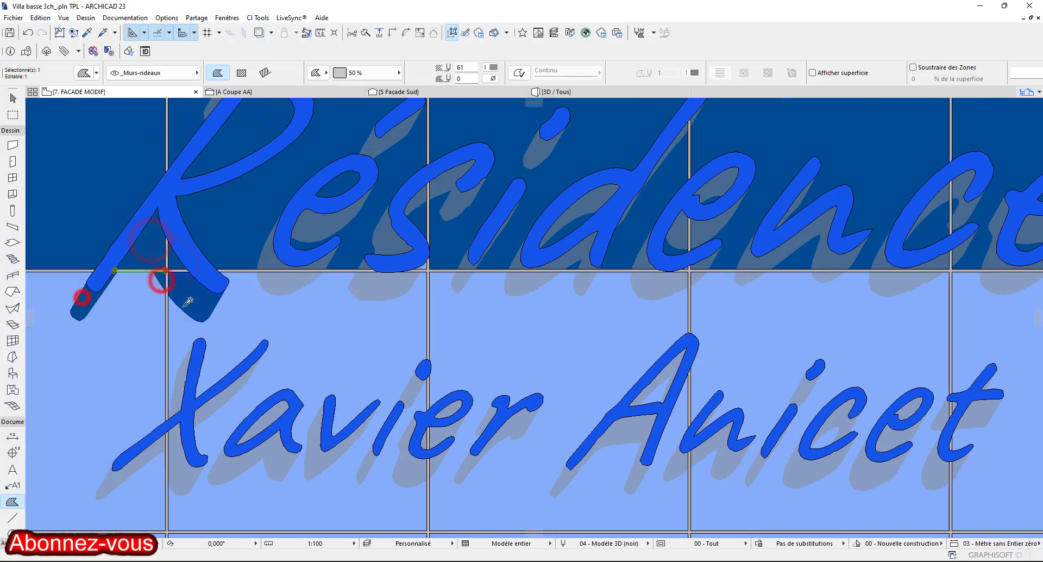
scroll(318, 255, down, 3)
ctrl+alt+click(215, 298)
ctrl+alt+click(300, 293)
ctrl+alt+click(401, 301)
ctrl+alt+click(544, 296)
ctrl+alt+click(697, 301)
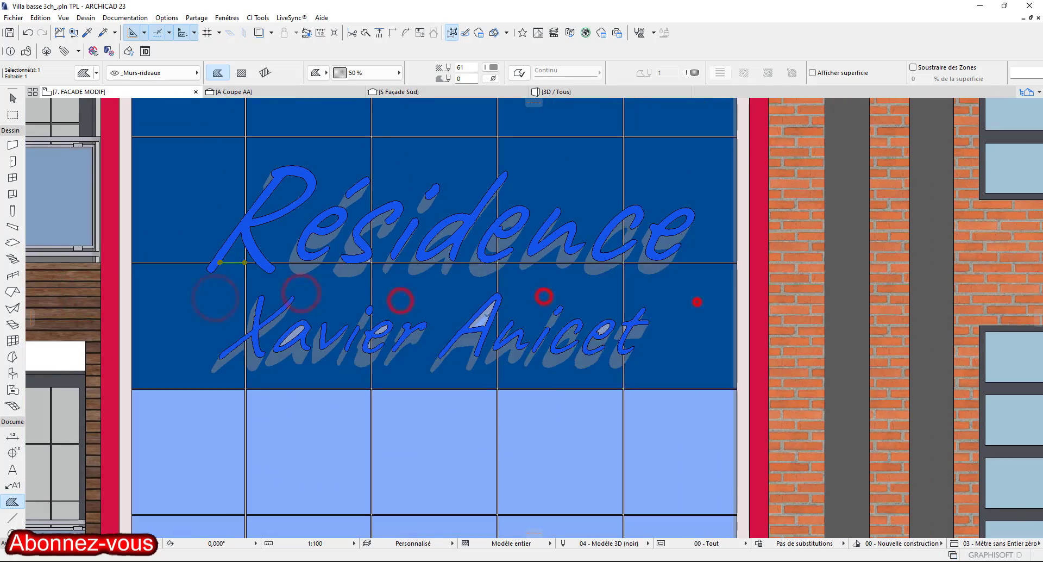
Transfer the dark blue fill settings to the light glazing pieces inside the letters of the sign's second line.
scroll(477, 324, up, 4)
scroll(181, 342, down, 4)
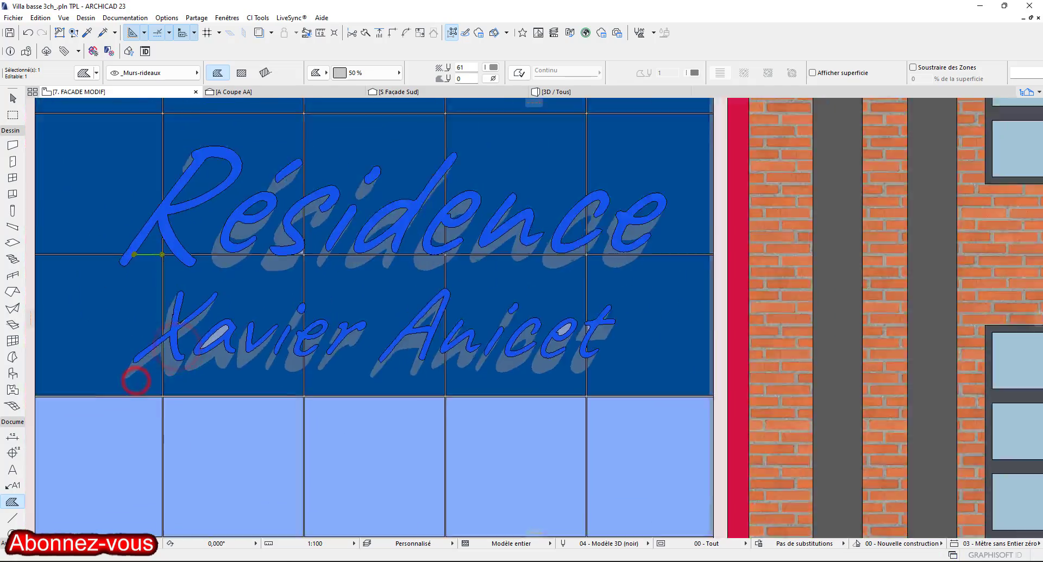
scroll(244, 334, up, 3)
scroll(347, 311, down, 3)
scroll(509, 307, down, 3)
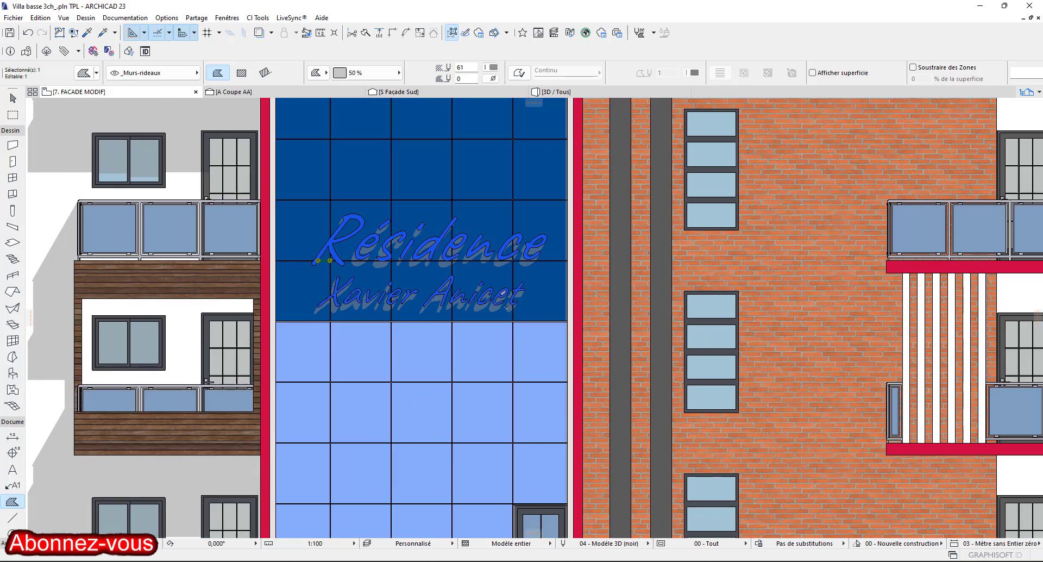
scroll(531, 316, up, 5)
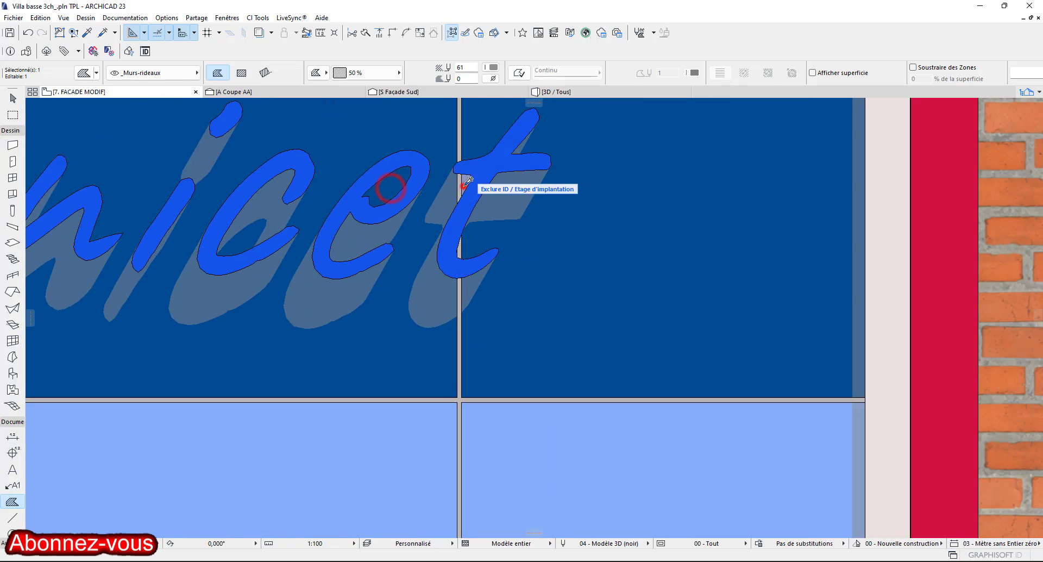
Recolour the grey shadows of the last four letters in the sign's second line with the dark blue fill settings.
ctrl+alt+click(506, 192)
ctrl+alt+click(439, 213)
ctrl+alt+click(523, 145)
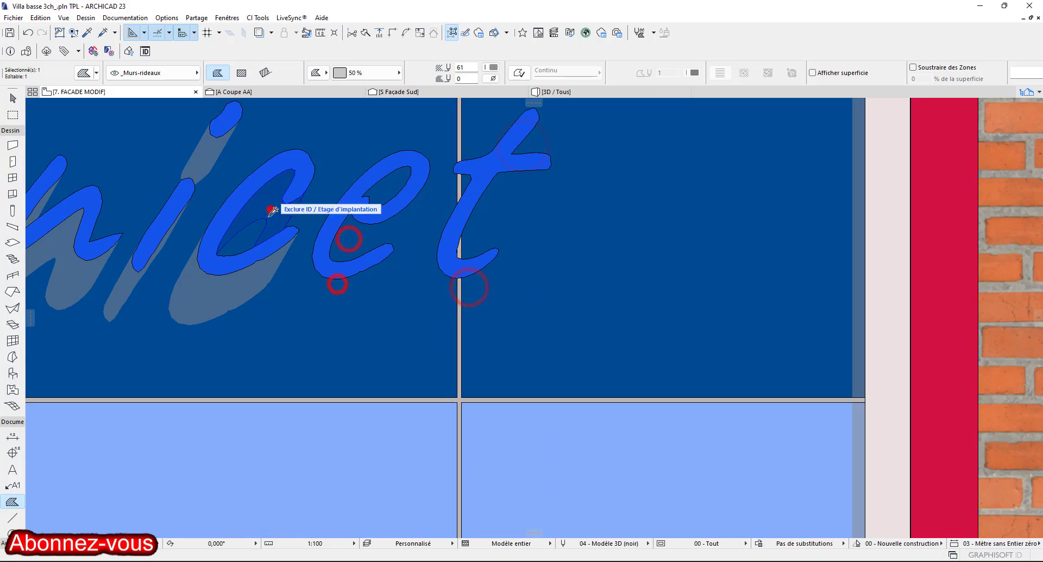
ctrl+alt+click(233, 279)
ctrl+alt+click(216, 149)
ctrl+alt+click(126, 282)
Recolour the grey shadows of the A and n in the sign's second line with the dark blue fill settings.
scroll(86, 259, down, 2)
middle_drag(86, 259, 351, 202)
scroll(359, 204, up, 1)
ctrl+alt+click(328, 225)
ctrl+alt+click(264, 222)
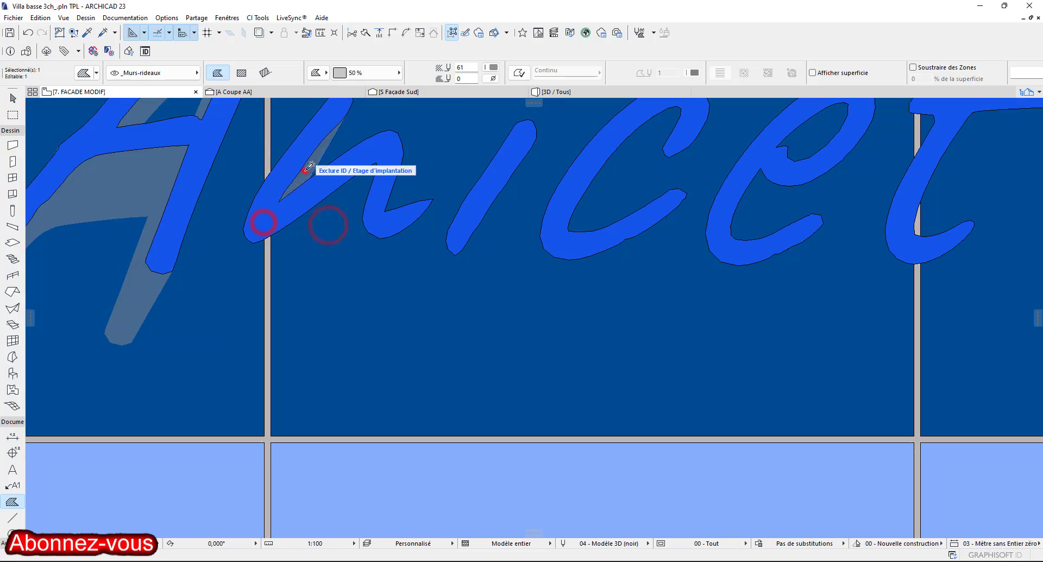
ctrl+alt+click(305, 170)
ctrl+alt+click(110, 176)
middle_drag(133, 200, 203, 381)
scroll(296, 195, up, 1)
ctrl+alt+click(298, 204)
Recolour the grey letter shadows of the first word in the sign's second line with the dark blue fill settings.
scroll(434, 283, down, 5)
scroll(362, 317, up, 3)
ctrl+alt+click(336, 276)
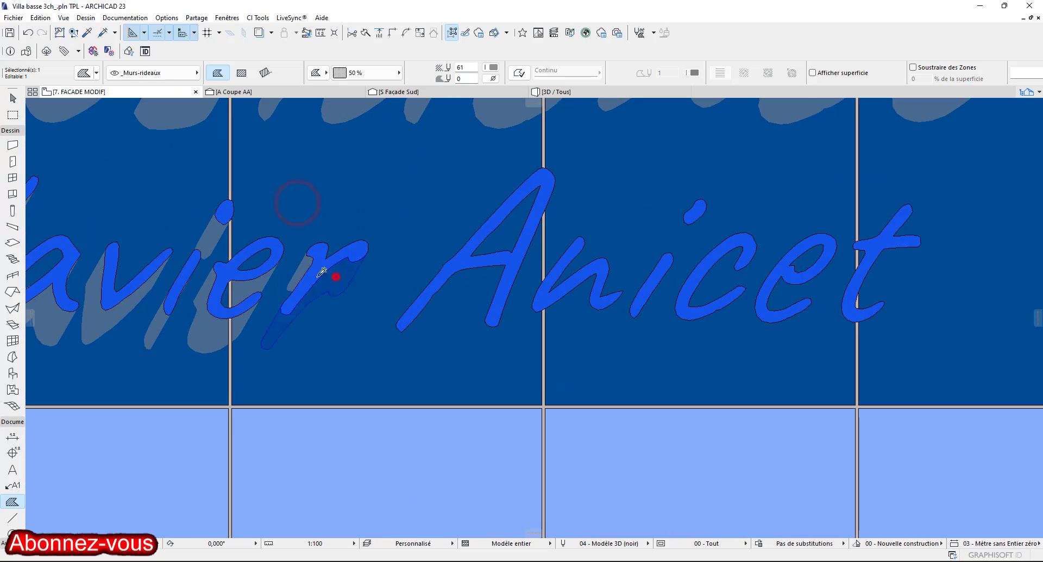
ctrl+alt+click(208, 285)
ctrl+alt+click(214, 228)
ctrl+alt+click(152, 326)
ctrl+alt+click(110, 319)
scroll(125, 320, up, 1)
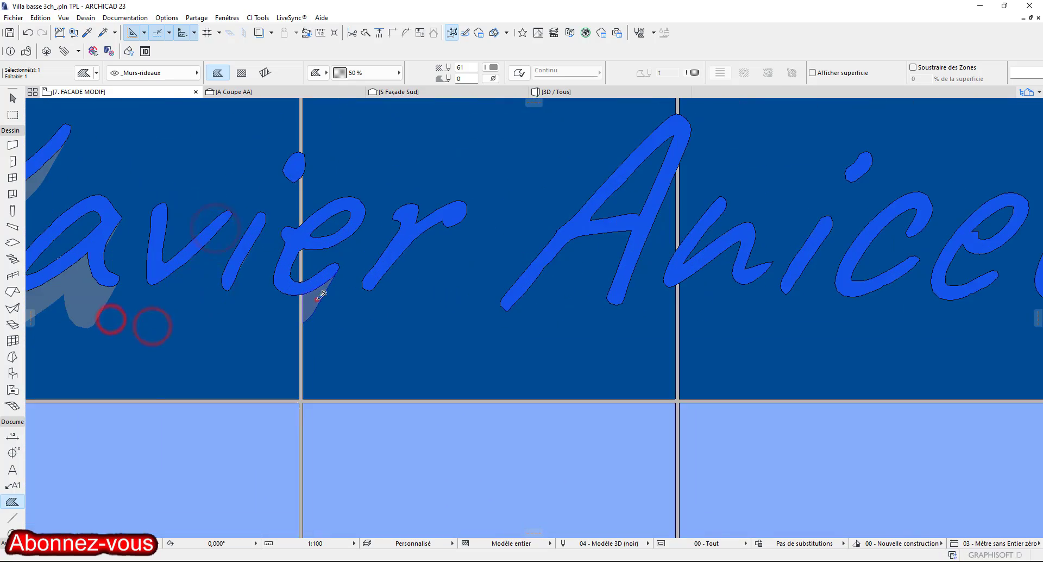
ctrl+alt+click(317, 300)
scroll(318, 299, down, 5)
scroll(141, 299, up, 4)
ctrl+alt+click(304, 237)
Recolour the grey shadows of the é and s in the sign's first line with the dark blue fill settings.
scroll(307, 234, down, 5)
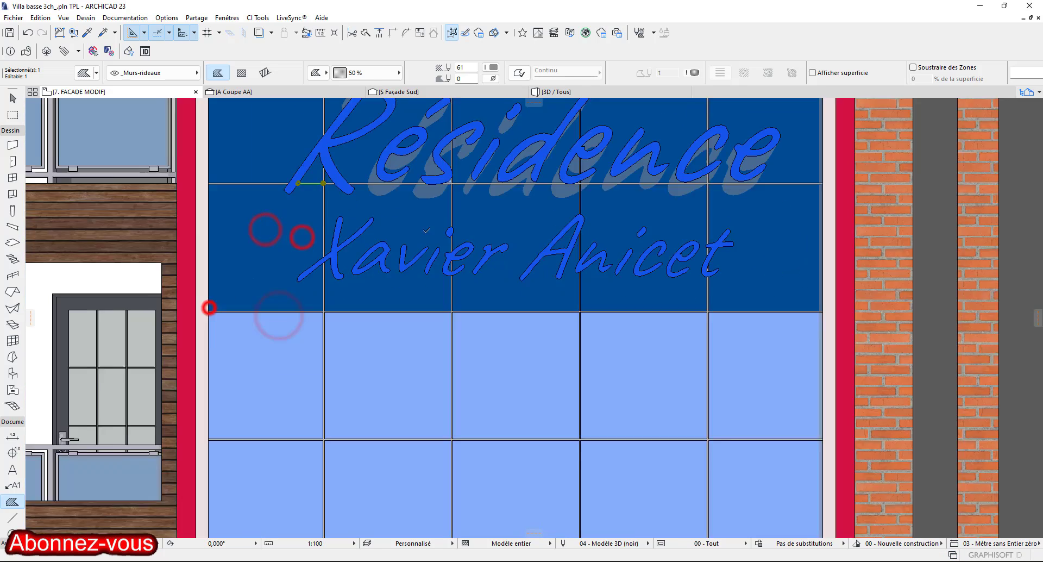
scroll(207, 305, up, 3)
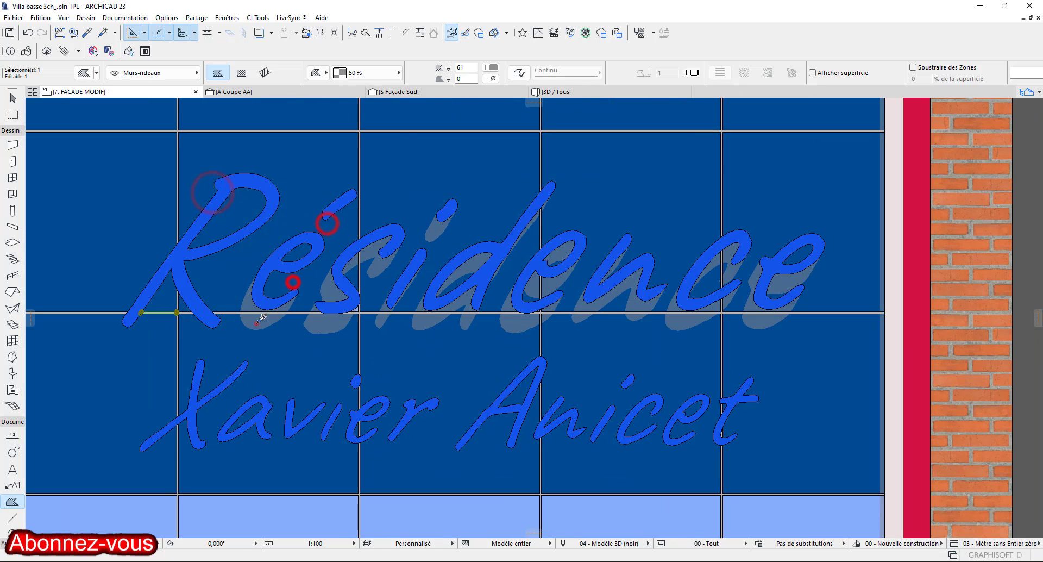
ctrl+alt+click(323, 324)
scroll(315, 312, up, 2)
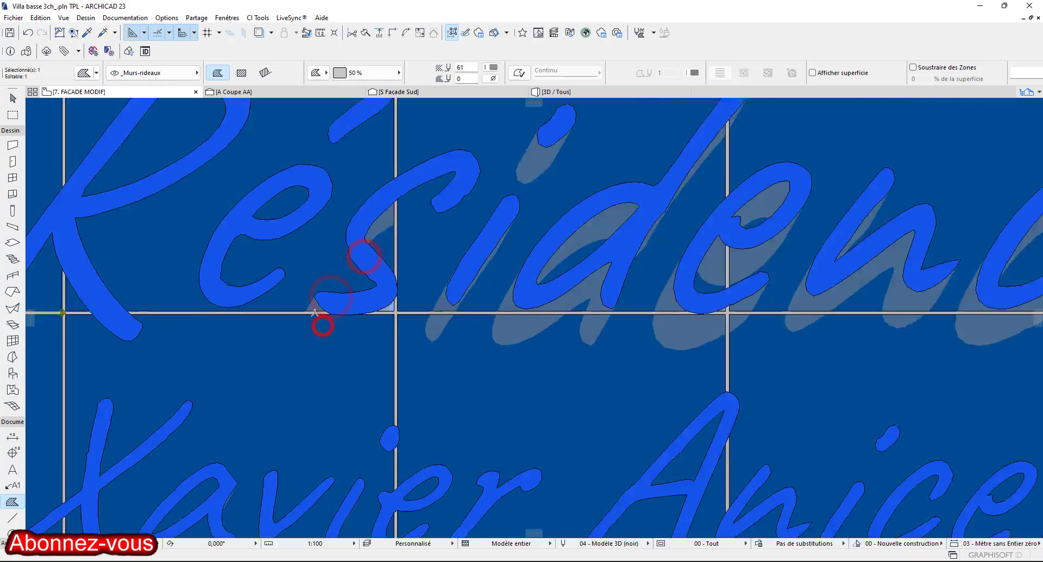
ctrl+alt+click(313, 301)
scroll(380, 308, up, 5)
ctrl+alt+click(412, 310)
ctrl+alt+click(419, 314)
scroll(245, 427, down, 5)
scroll(419, 312, up, 2)
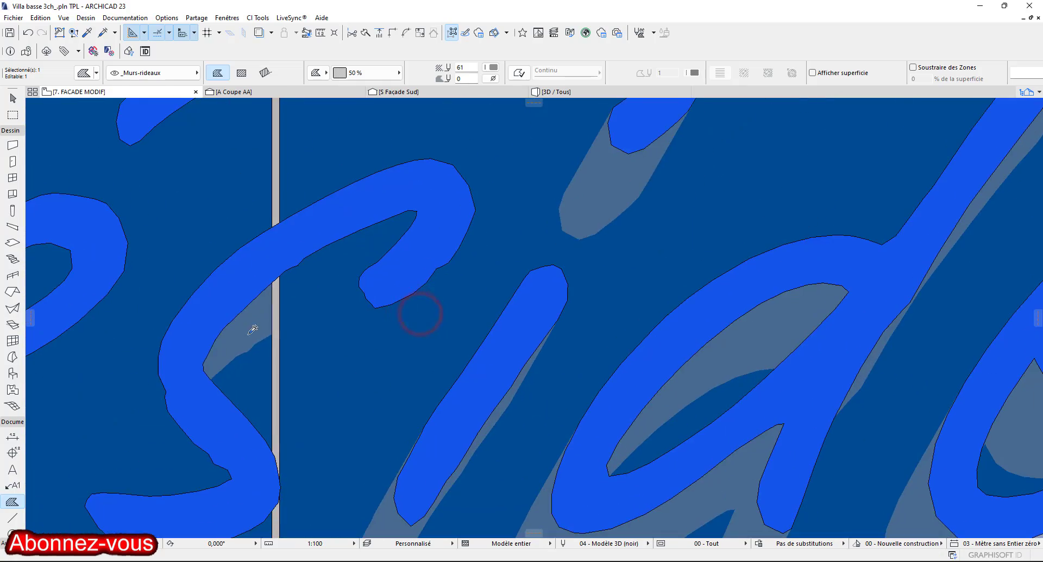
scroll(418, 311, down, 2)
ctrl+alt+click(246, 333)
Recolour the grey shadows of the i and d in the sign's first line with the dark blue fill settings.
ctrl+alt+click(582, 183)
scroll(416, 244, up, 3)
ctrl+alt+click(416, 245)
scroll(564, 289, down, 3)
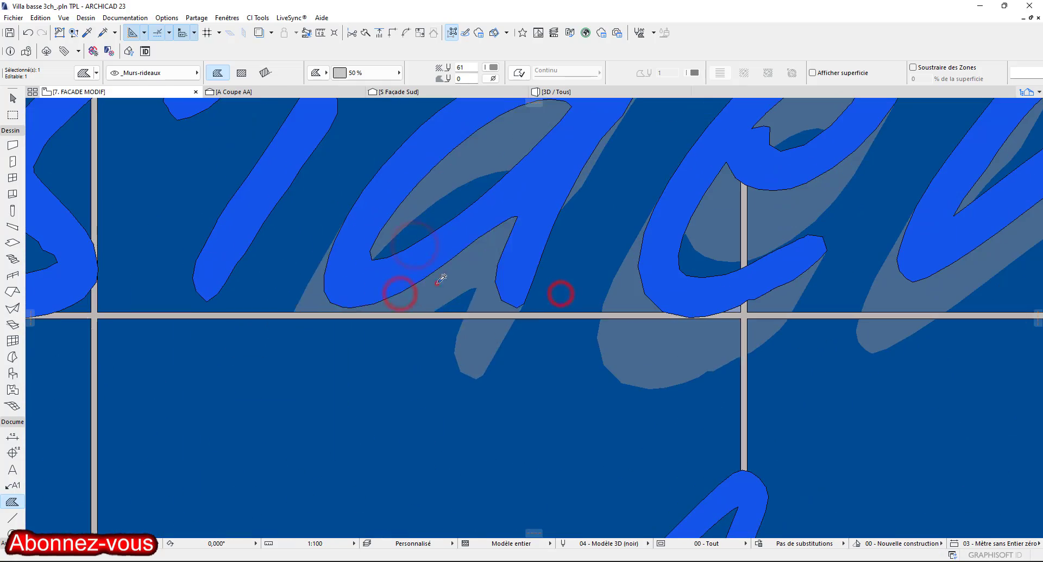
ctrl+alt+click(436, 282)
ctrl+alt+click(484, 158)
ctrl+alt+click(581, 177)
scroll(471, 333, up, 2)
ctrl+alt+click(471, 333)
Recolour the grey shadows of the e and n following the d in the sign's first line with the dark blue fill settings.
scroll(247, 371, up, 2)
ctrl+alt+click(247, 370)
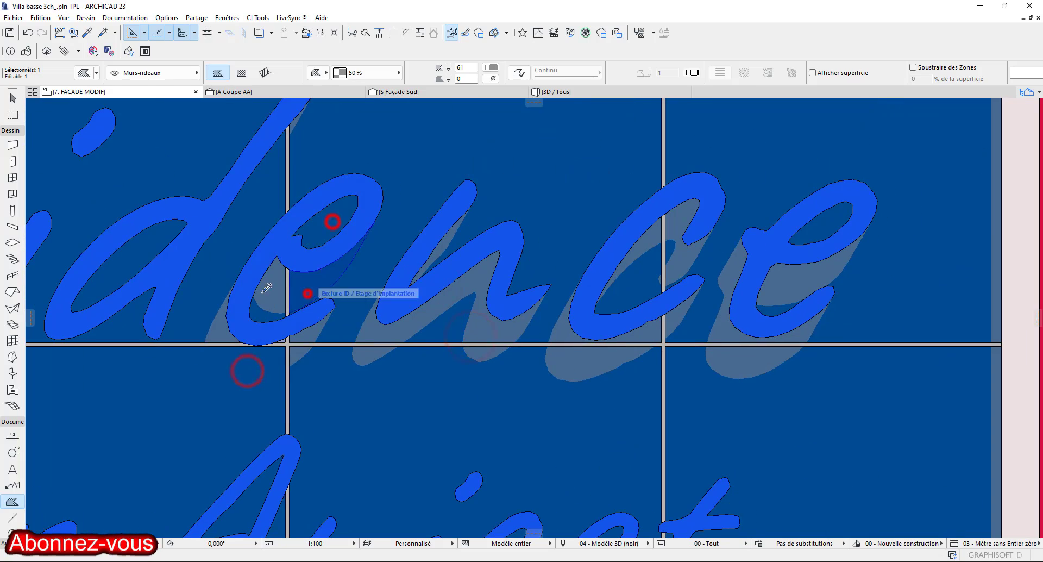
ctrl+alt+click(308, 337)
ctrl+alt+click(396, 332)
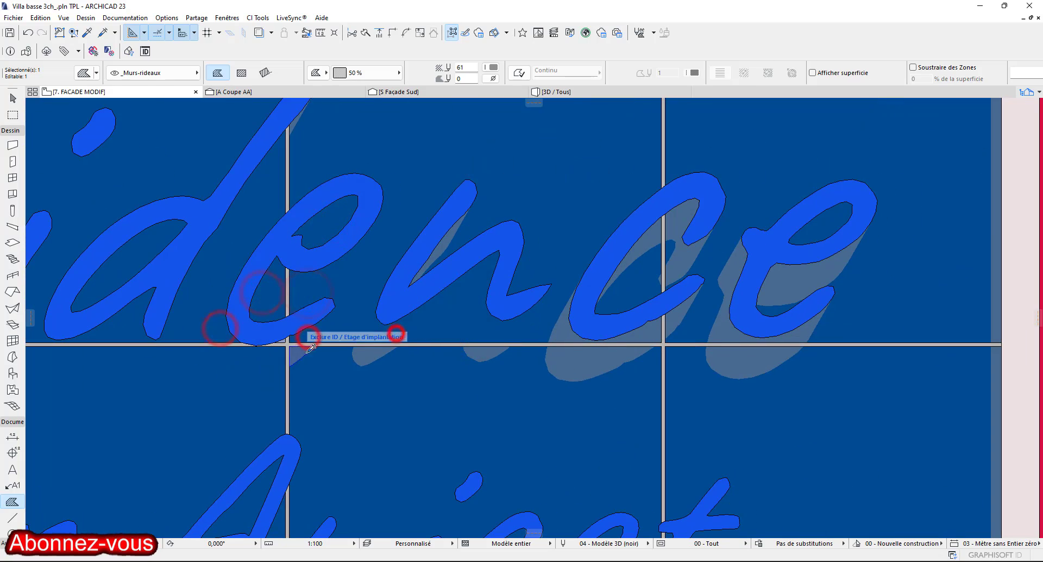
ctrl+alt+click(451, 237)
scroll(451, 238, down, 2)
scroll(797, 112, up, 2)
scroll(796, 111, down, 2)
scroll(421, 142, up, 4)
ctrl+alt+click(184, 324)
scroll(587, 351, down, 4)
Recolour the grey shadows of the final c and e in the sign's first line with the dark blue fill settings.
scroll(776, 449, up, 4)
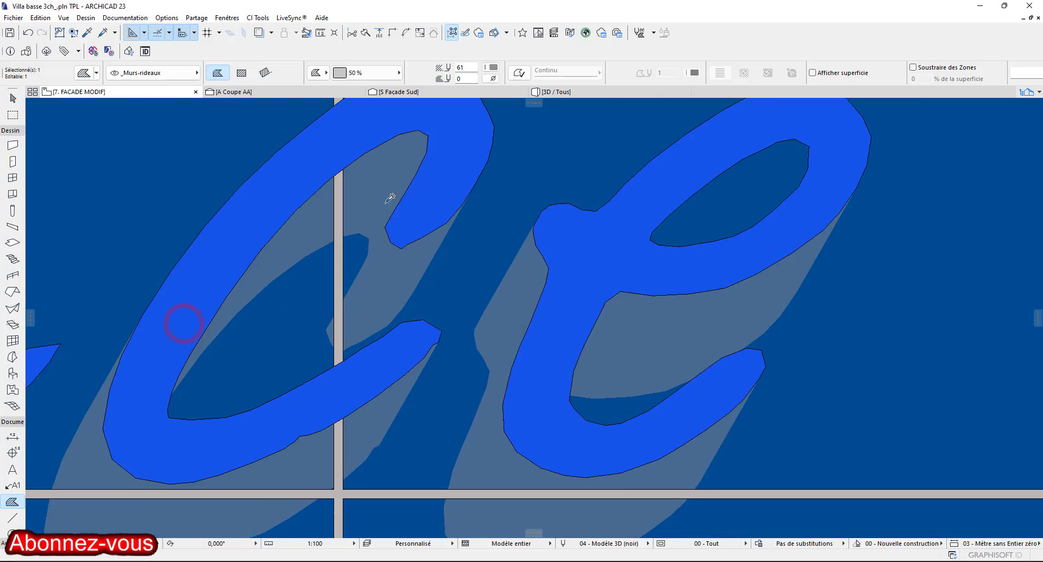
ctrl+alt+click(383, 199)
ctrl+alt+click(293, 244)
scroll(326, 321, down, 2)
ctrl+alt+click(331, 326)
ctrl+alt+click(196, 364)
ctrl+alt+click(316, 296)
ctrl+alt+click(395, 252)
ctrl+alt+click(490, 172)
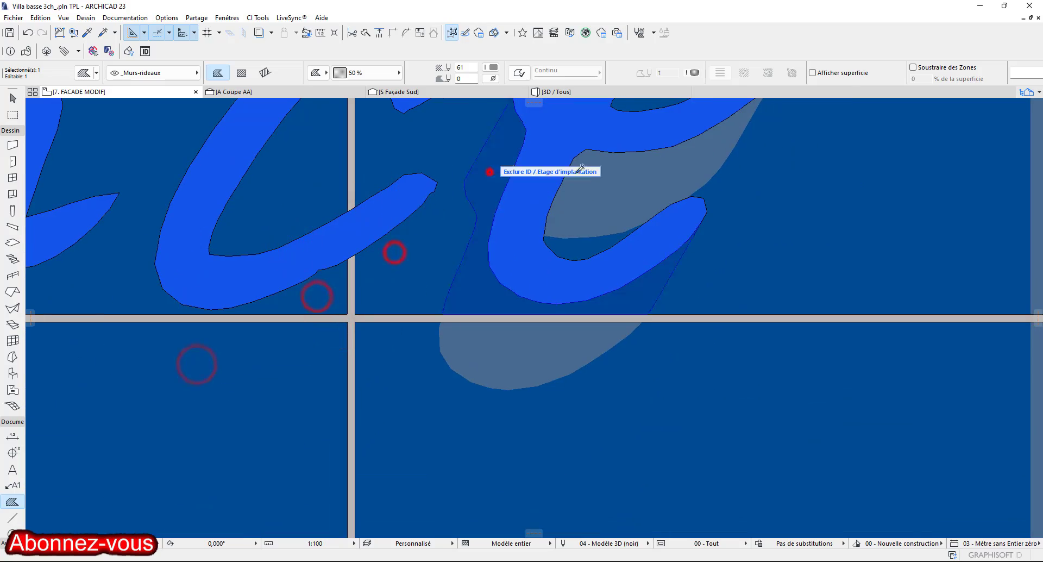
Transfer the dark blue fill settings to the curtain wall panes in the two rows directly below the sign.
scroll(511, 342, down, 5)
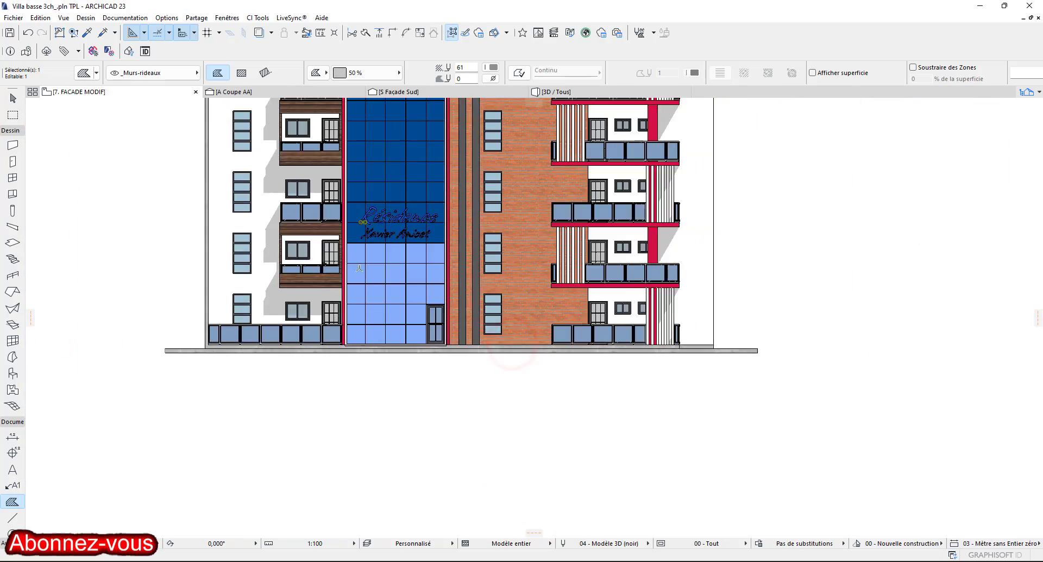
scroll(380, 228, up, 3)
ctrl+alt+click(351, 225)
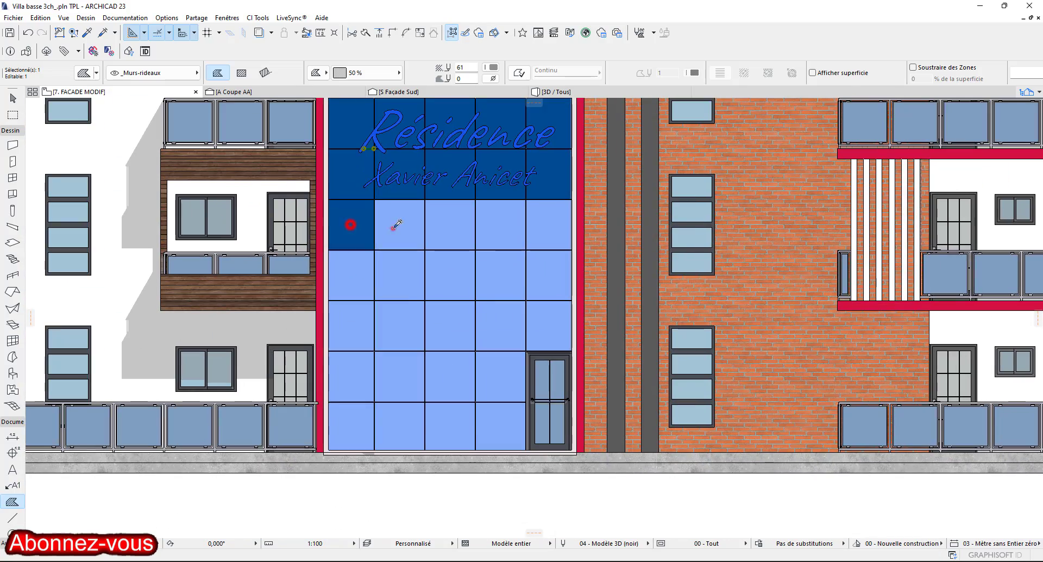
ctrl+alt+click(393, 228)
ctrl+alt+click(454, 226)
ctrl+alt+click(505, 226)
ctrl+alt+click(542, 223)
ctrl+alt+click(538, 273)
ctrl+alt+click(507, 274)
ctrl+alt+click(442, 275)
ctrl+alt+click(400, 275)
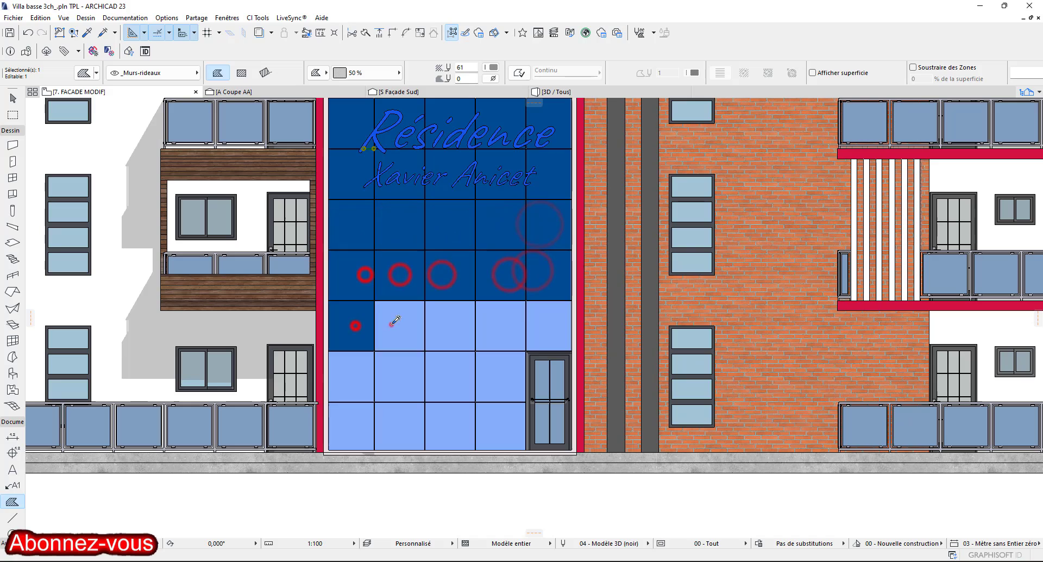
Transfer the dark blue fill settings to the remaining light panes in the lowest three rows of the curtain wall.
ctrl+alt+click(549, 322)
ctrl+alt+click(493, 365)
ctrl+alt+click(446, 382)
ctrl+alt+click(380, 379)
ctrl+alt+click(355, 378)
ctrl+alt+click(356, 427)
ctrl+alt+click(390, 426)
ctrl+alt+click(437, 428)
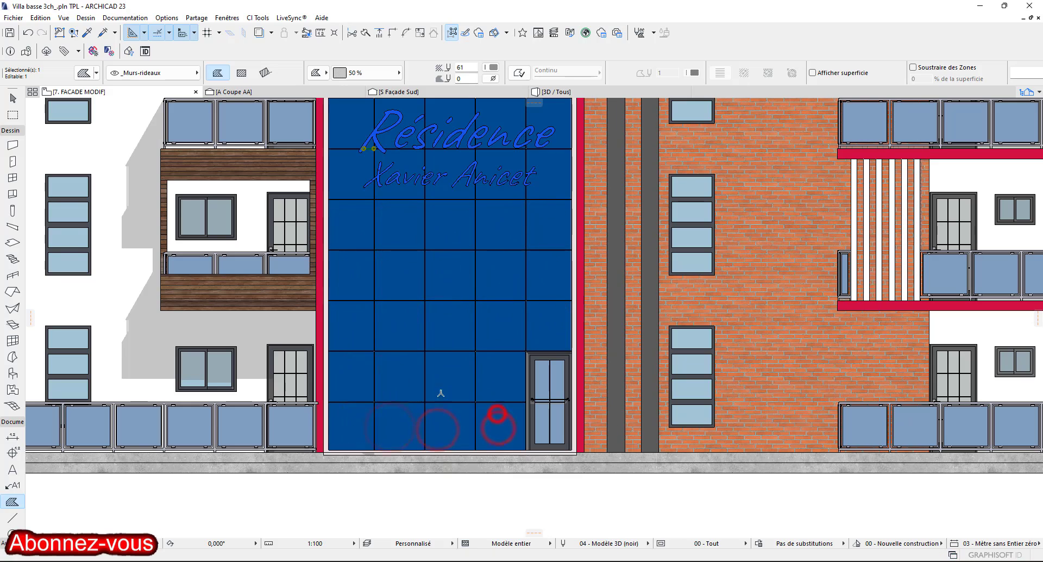
scroll(440, 392, down, 3)
key(Escape)
key(Escape)
scroll(506, 249, down, 2)
Change the fill of the tall vertical fin nearest the curtain wall from solid to the 75 % pattern.
middle_drag(427, 240, 331, 422)
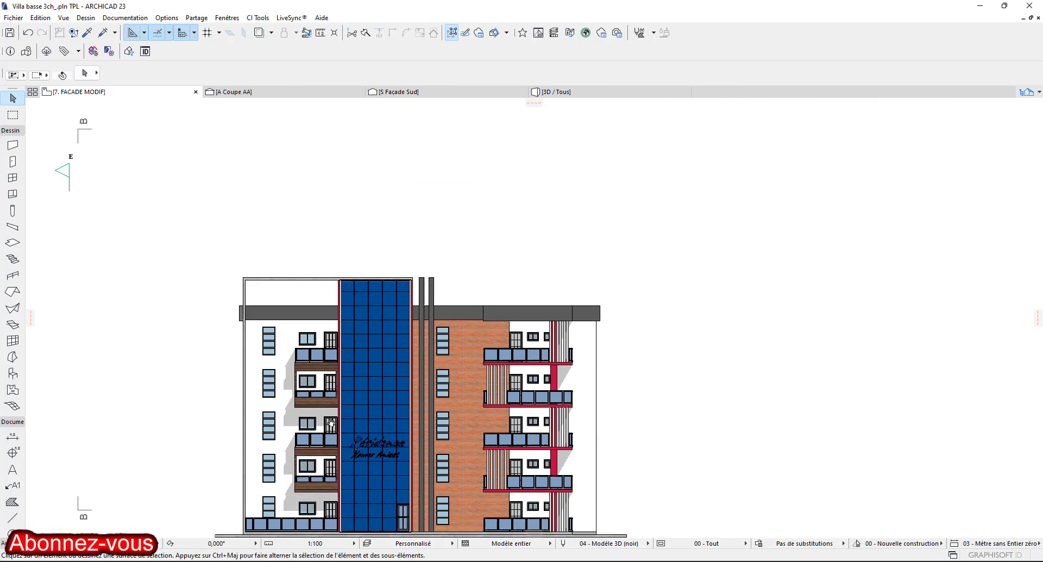
scroll(416, 284, up, 5)
scroll(417, 279, down, 1)
scroll(428, 275, up, 3)
click(376, 275)
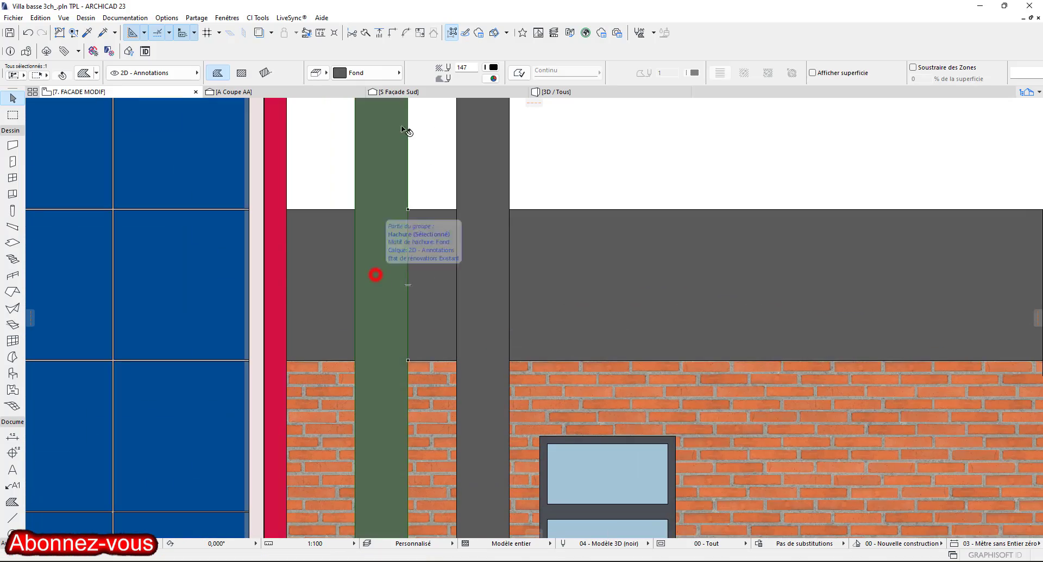
click(399, 72)
click(432, 141)
scroll(354, 321, down, 4)
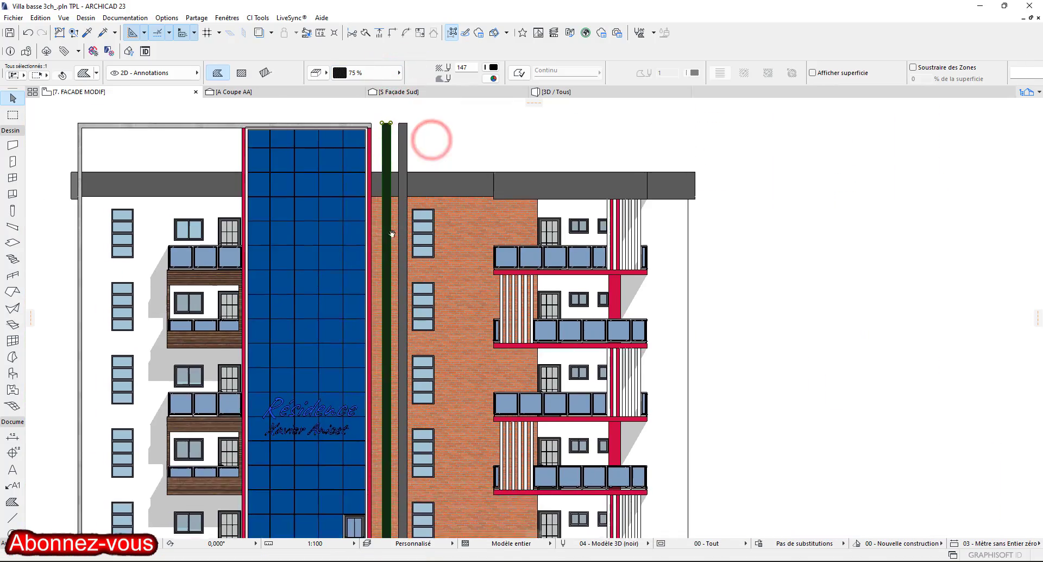
scroll(396, 226, up, 6)
key(super)
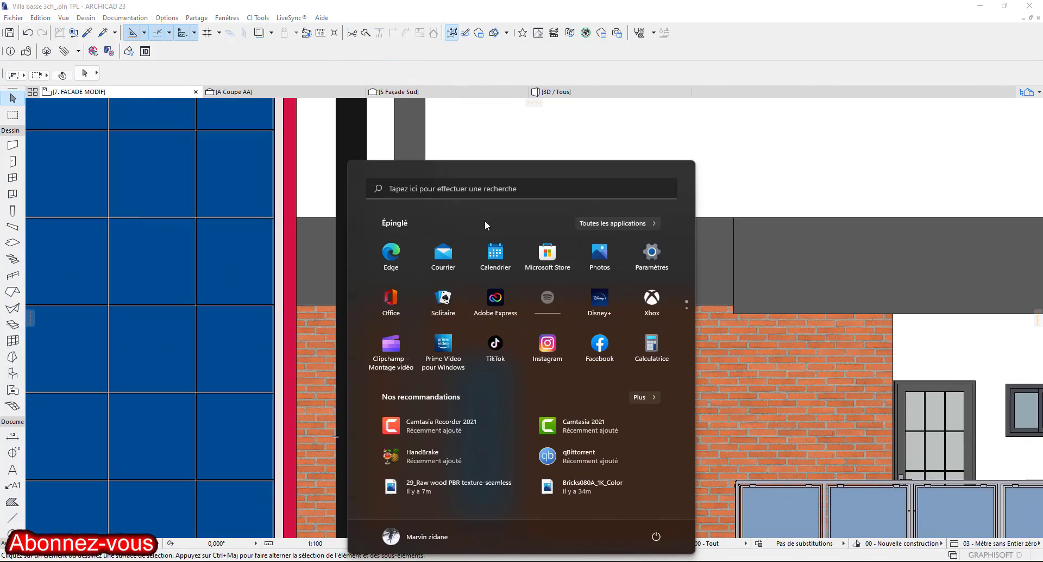
key(super)
scroll(445, 235, down, 3)
scroll(446, 236, up, 4)
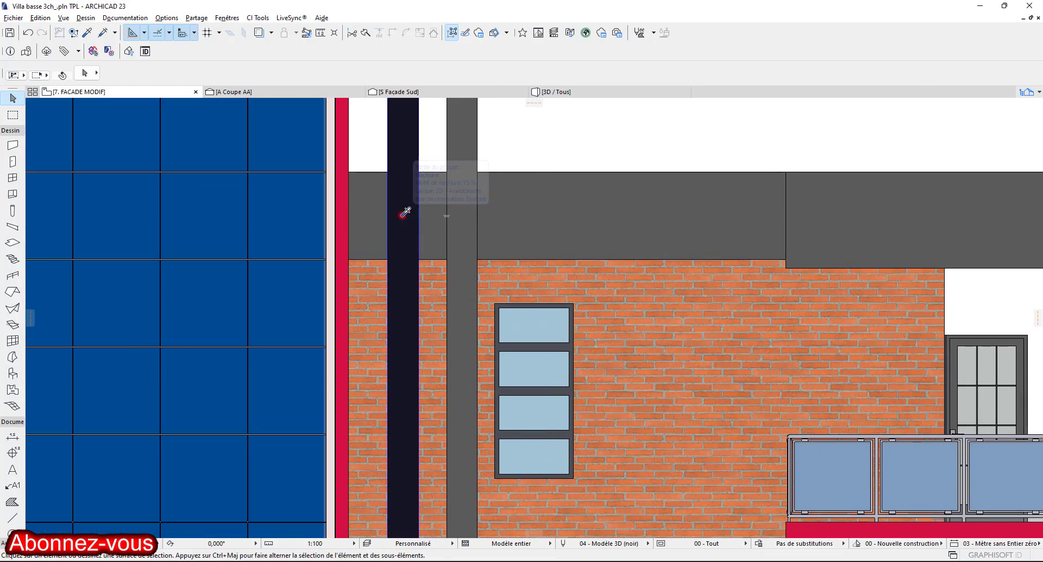
Copy the fin's black 75 % fill settings to the second fin and the roof band pieces towards the brick side.
alt+click(402, 216)
ctrl+alt+click(375, 204)
ctrl+alt+click(425, 221)
ctrl+alt+click(468, 242)
ctrl+alt+click(579, 208)
ctrl+alt+click(858, 217)
scroll(861, 218, down, 1)
middle_drag(965, 257, 595, 218)
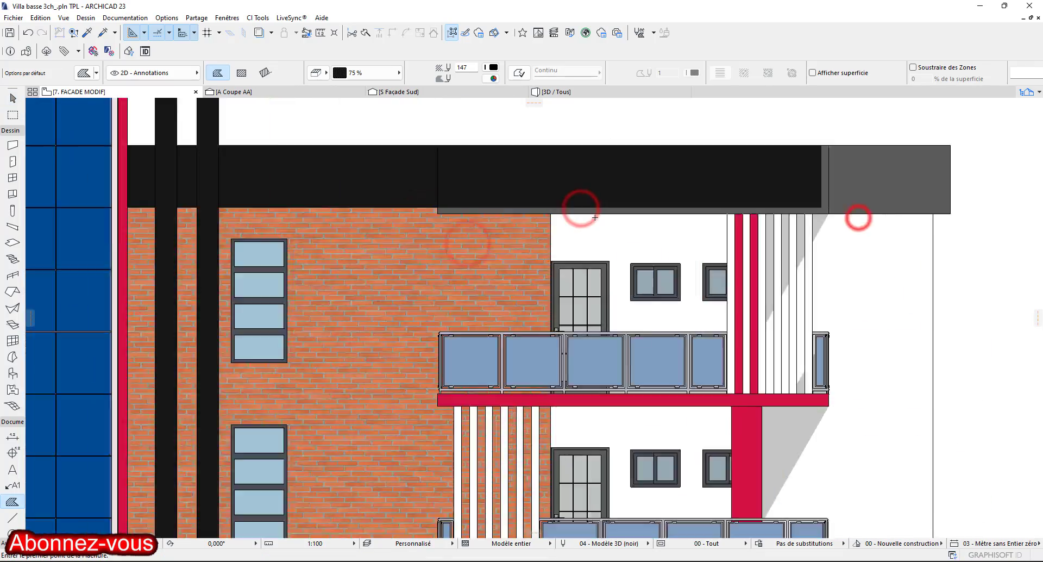
Transfer the black 75 % fill settings to the remaining grey edges and end piece of the roof band above the balconies.
scroll(595, 217, up, 6)
ctrl+alt+click(577, 198)
scroll(609, 196, down, 6)
scroll(793, 176, up, 3)
ctrl+alt+click(797, 184)
ctrl+alt+click(709, 167)
scroll(709, 167, down, 2)
scroll(780, 177, up, 4)
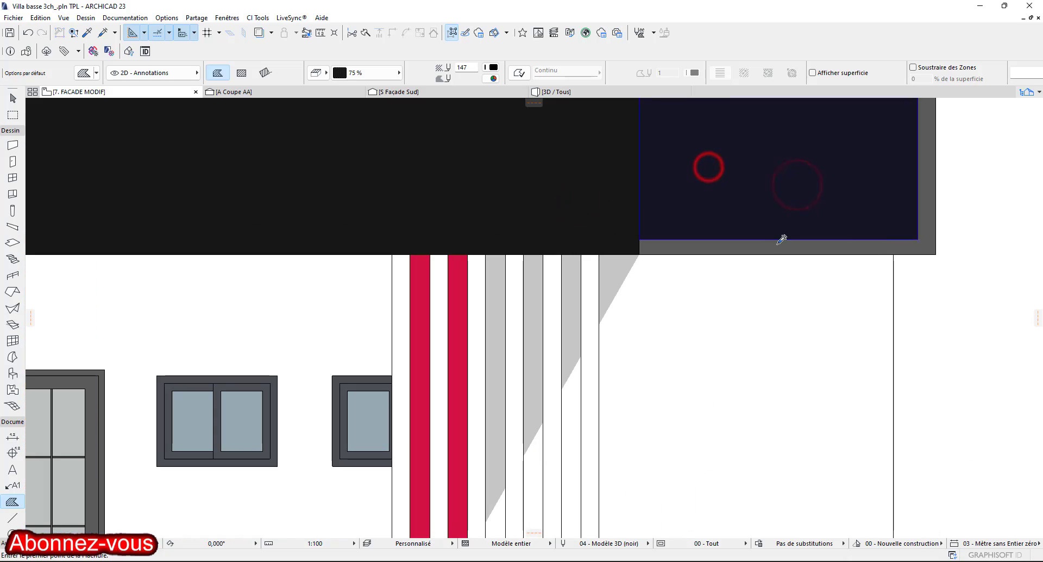
ctrl+alt+click(781, 239)
scroll(924, 163, down, 4)
Transfer the black 75 % fill settings to the roof band pieces on the white wall side of the curtain wall.
scroll(326, 255, up, 3)
ctrl+alt+click(324, 268)
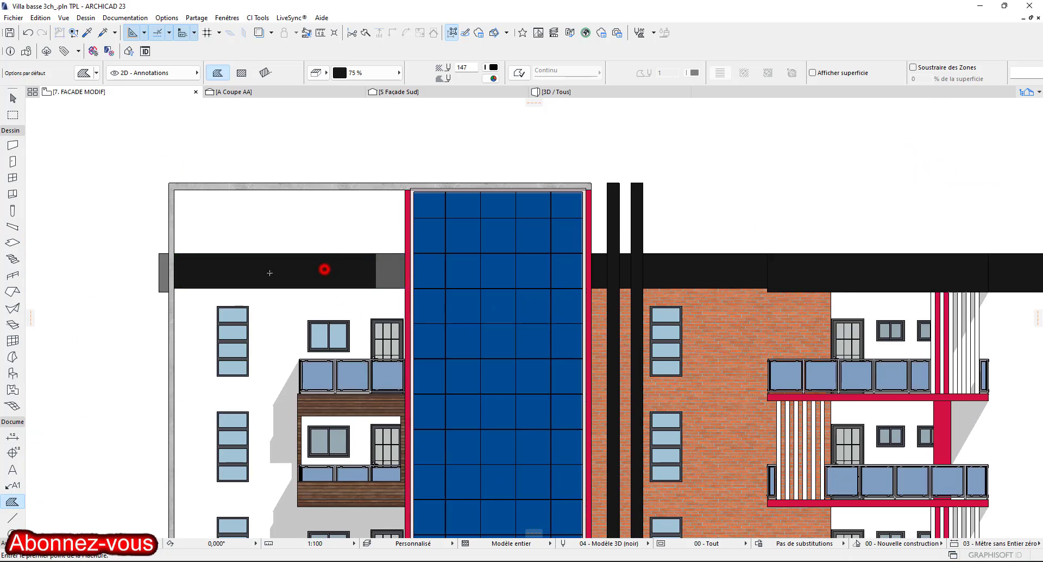
scroll(379, 272, up, 4)
ctrl+alt+click(403, 271)
scroll(570, 275, down, 6)
scroll(410, 272, up, 8)
ctrl+alt+click(415, 293)
ctrl+alt+click(421, 361)
scroll(641, 400, down, 8)
mouse_move(776, 489)
middle_down()
mouse_move(455, 279)
mouse_move(315, 247)
middle_up()
key(Escape)
Copy the small window frame's dark fill settings to the frame pieces of the top balcony door beside the brick wall.
middle_drag(570, 158, 575, 208)
scroll(542, 201, up, 7)
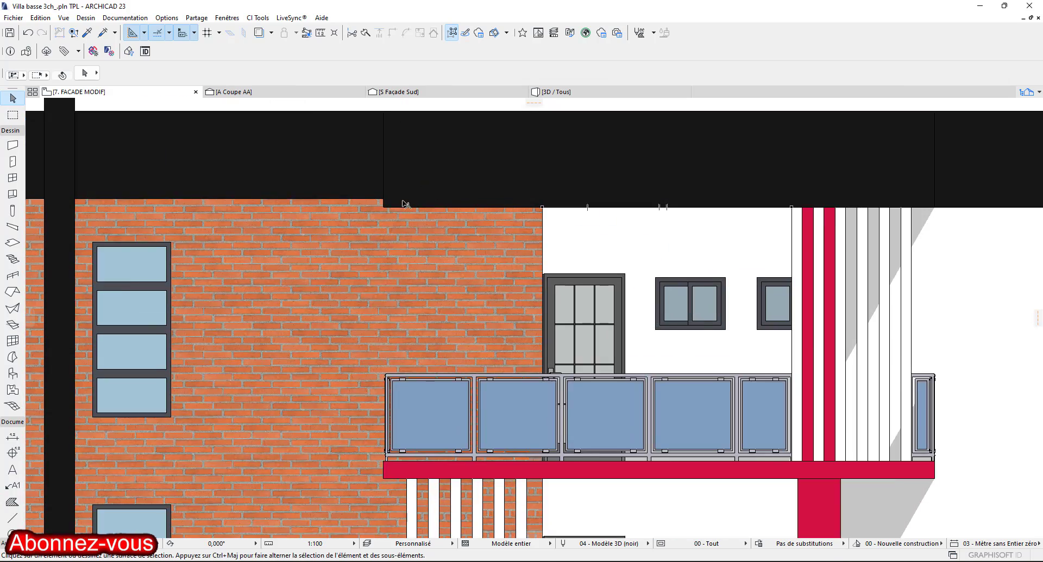
scroll(443, 208, down, 2)
scroll(598, 260, up, 6)
key(super)
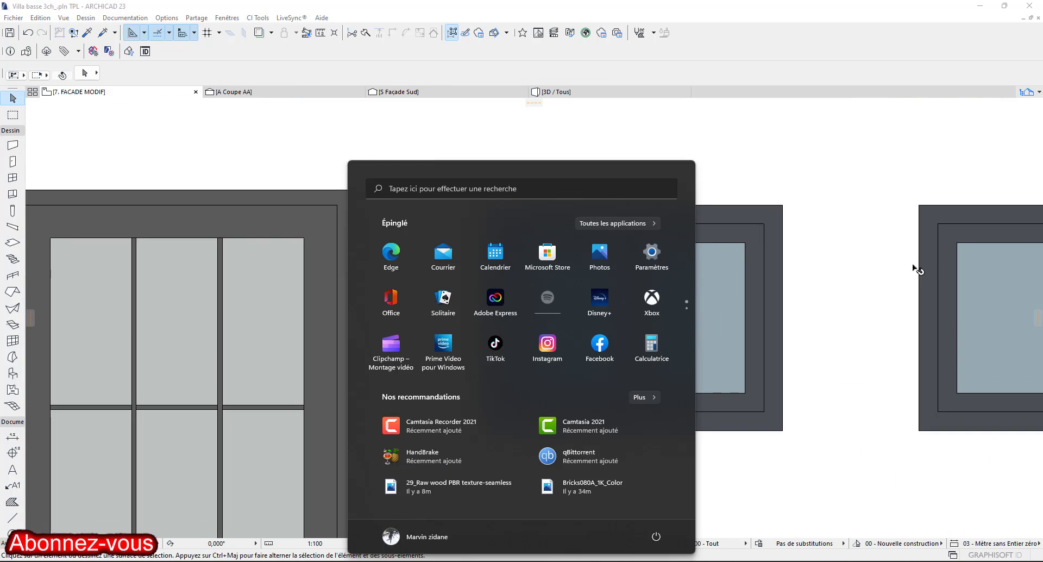
alt+click(922, 263)
ctrl+alt+click(318, 254)
ctrl+alt+click(307, 220)
ctrl+alt+click(348, 226)
ctrl+alt+click(329, 199)
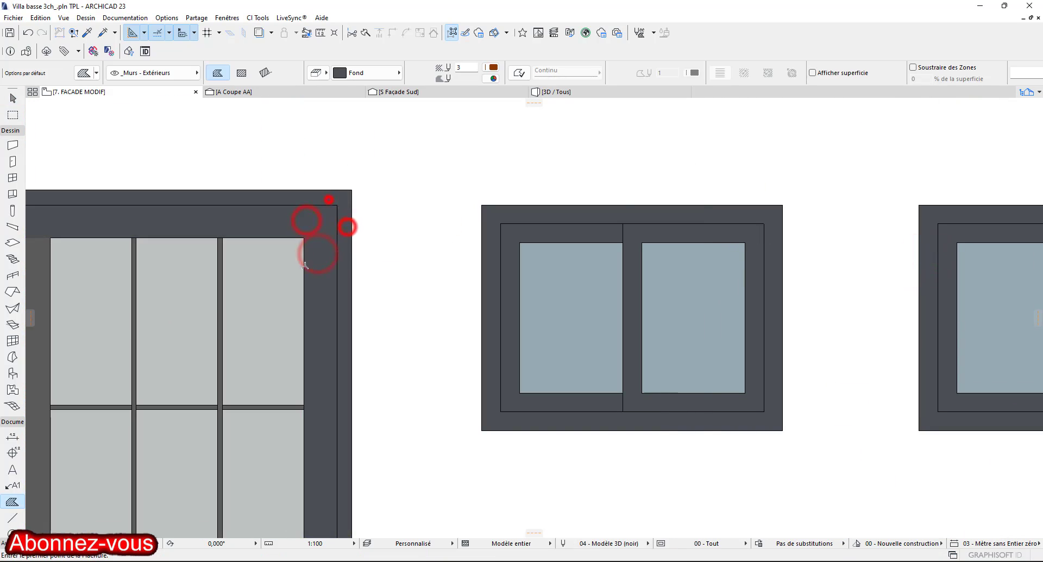
middle_drag(304, 265, 663, 196)
ctrl+alt+click(389, 252)
ctrl+alt+click(362, 242)
Recolour the glazing bars of the top balcony door with the window frame's dark fill settings.
scroll(496, 334, up, 6)
ctrl+alt+click(537, 348)
ctrl+alt+click(479, 339)
ctrl+alt+click(395, 353)
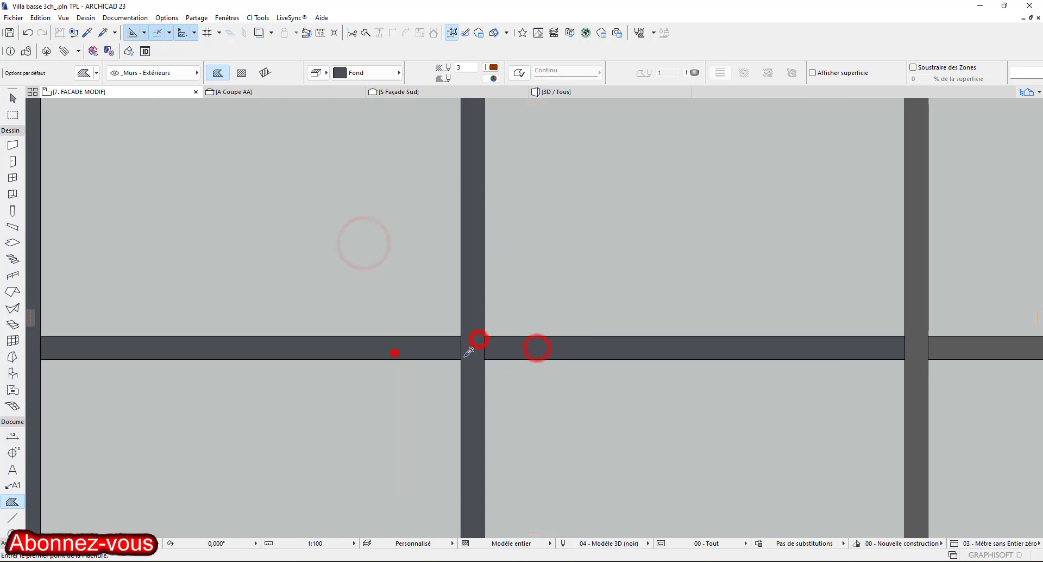
ctrl+alt+click(956, 351)
ctrl+alt+click(973, 343)
ctrl+alt+click(916, 303)
scroll(591, 234, down, 5)
scroll(551, 392, up, 3)
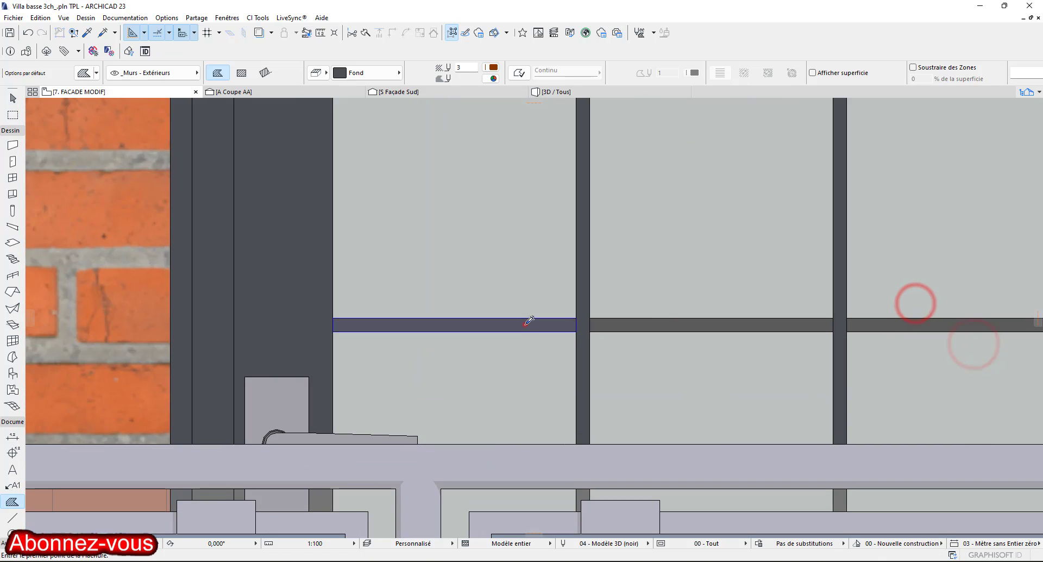
scroll(380, 168, down, 3)
Recolour the lower door pieces visible between the balcony railing elements with the window frame's dark fill settings.
middle_drag(348, 320, 445, 144)
scroll(435, 136, down, 4)
scroll(452, 247, up, 7)
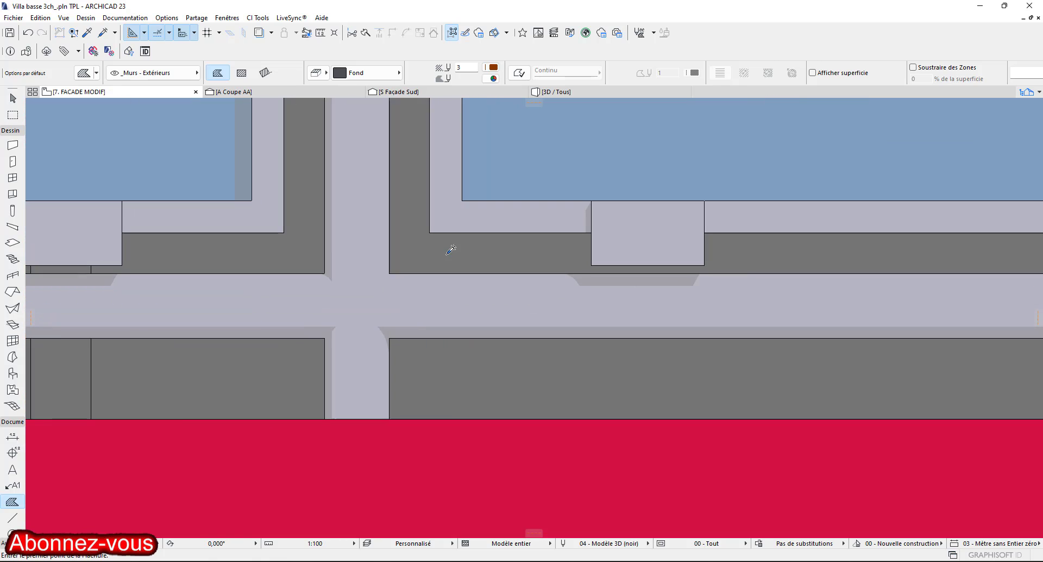
ctrl+alt+click(446, 254)
ctrl+alt+click(301, 250)
ctrl+alt+click(257, 381)
scroll(399, 380, down, 3)
middle_drag(399, 380, 399, 282)
ctrl+alt+click(520, 282)
ctrl+alt+click(239, 282)
scroll(226, 233, up, 7)
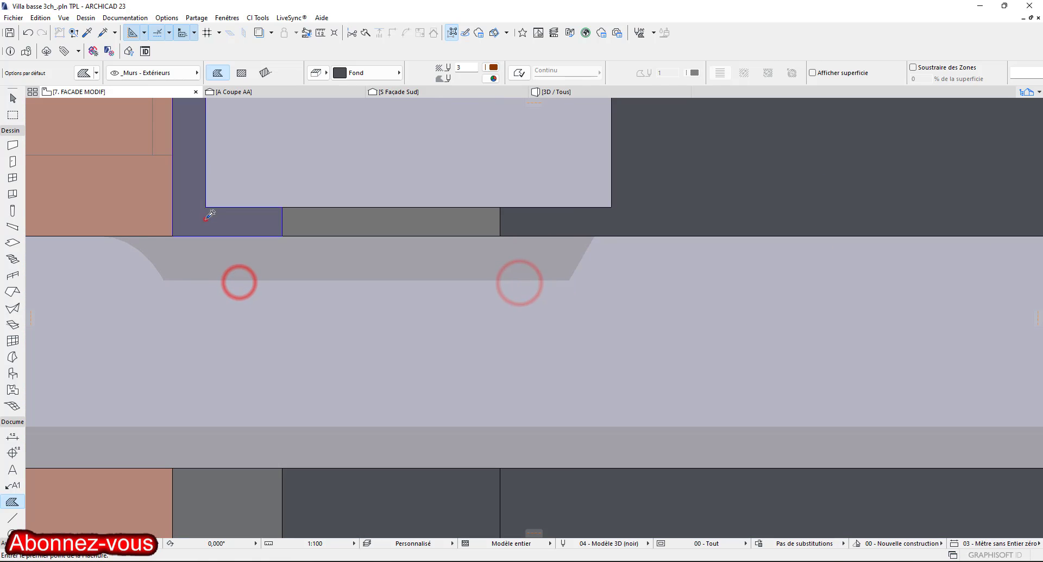
ctrl+alt+click(206, 220)
ctrl+alt+click(347, 224)
Copy the BRICK hatch settings to the plain reddish wall piece visible beneath the balcony railing's lower rail.
scroll(642, 338, down, 8)
scroll(380, 386, up, 2)
alt+click(204, 362)
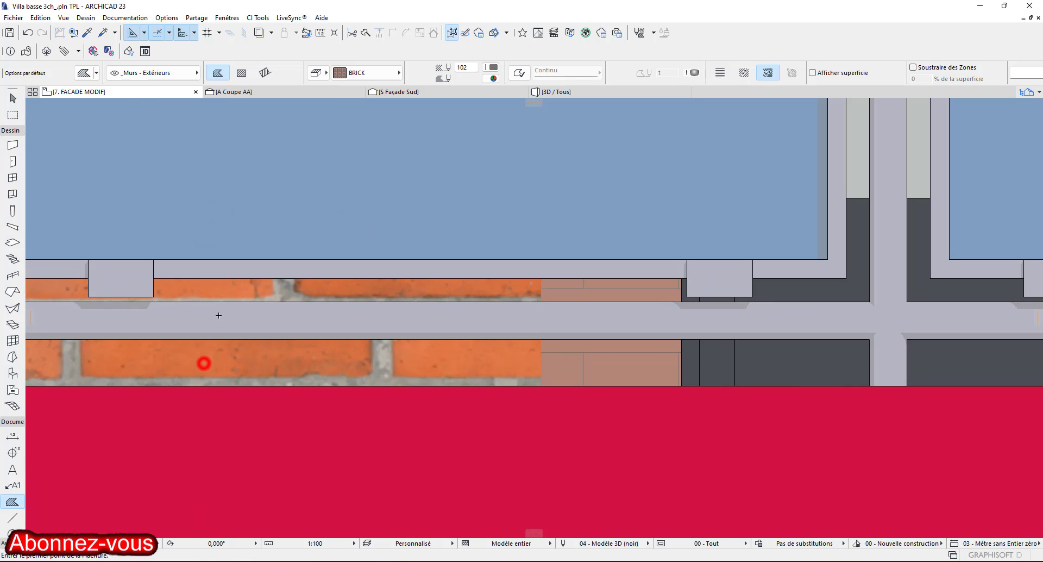
ctrl+alt+click(600, 359)
scroll(612, 287, down, 15)
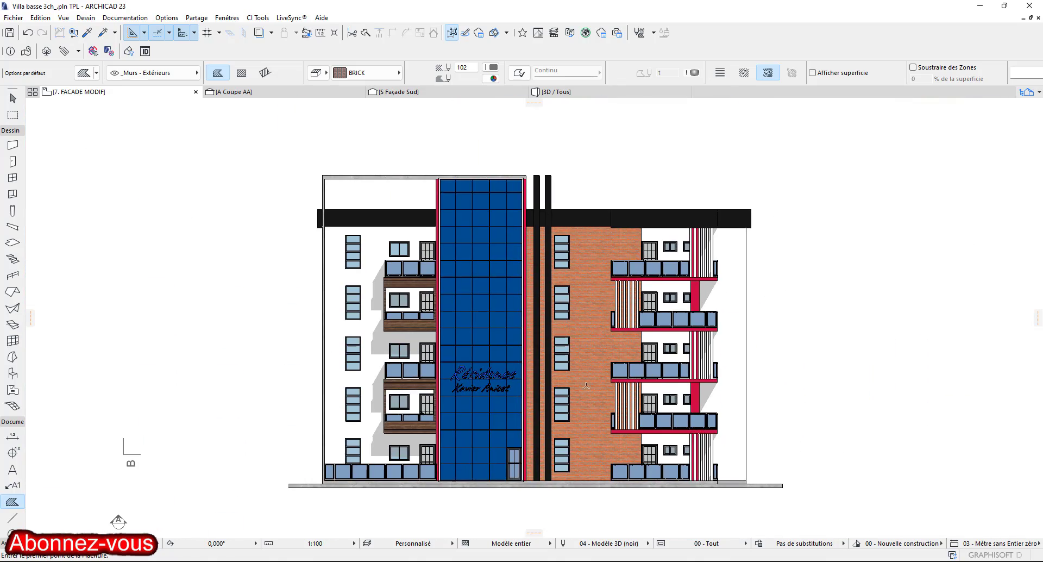
key(Escape)
scroll(507, 407, down, 2)
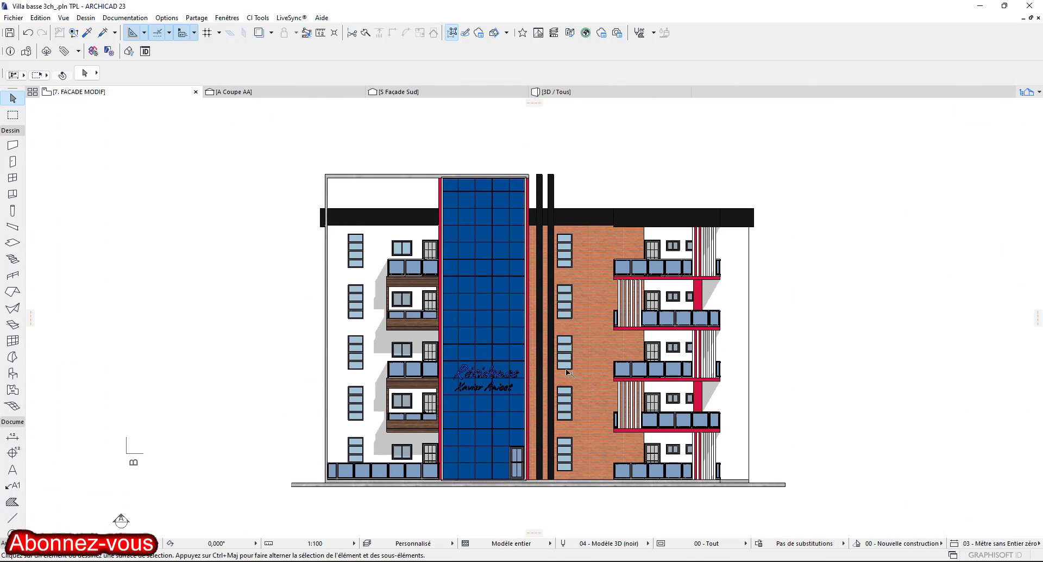
mouse_move(546, 382)
middle_down()
mouse_move(557, 375)
mouse_move(537, 388)
middle_up()
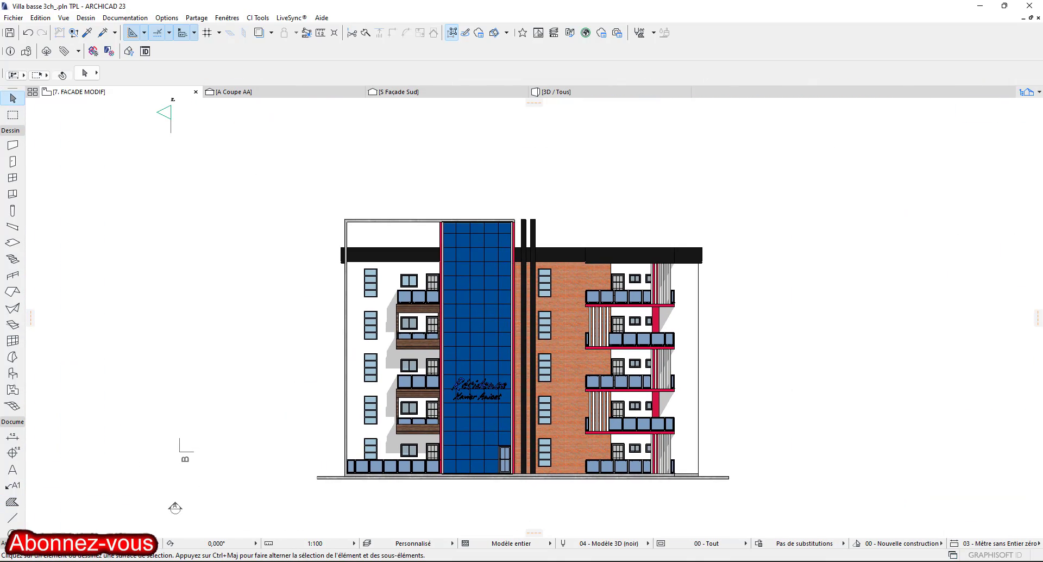
Switch to File Explorer and open the background folder inside Archicad Assets > Assets.
key(alt+Tab)
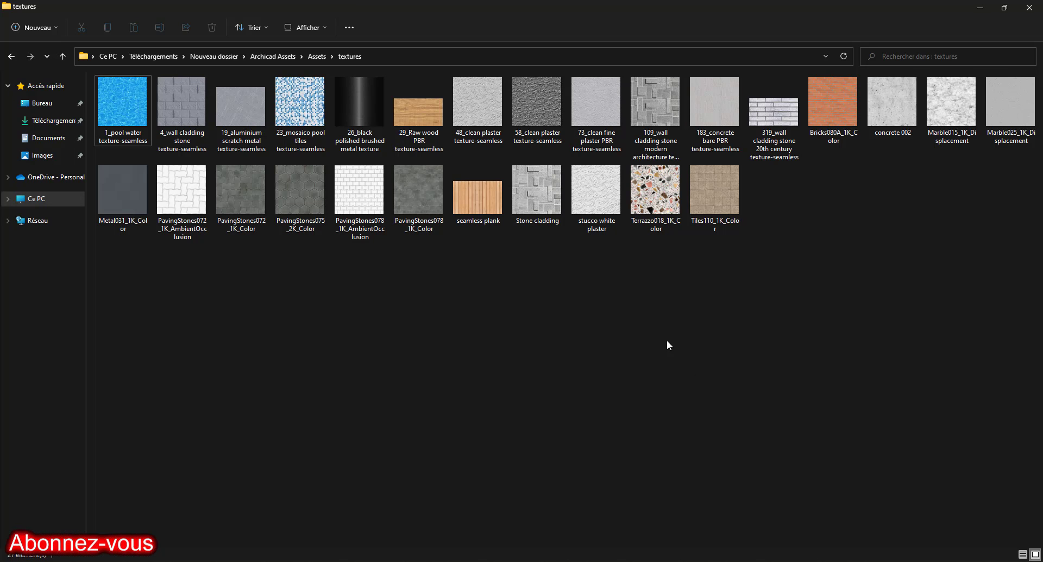
click(10, 57)
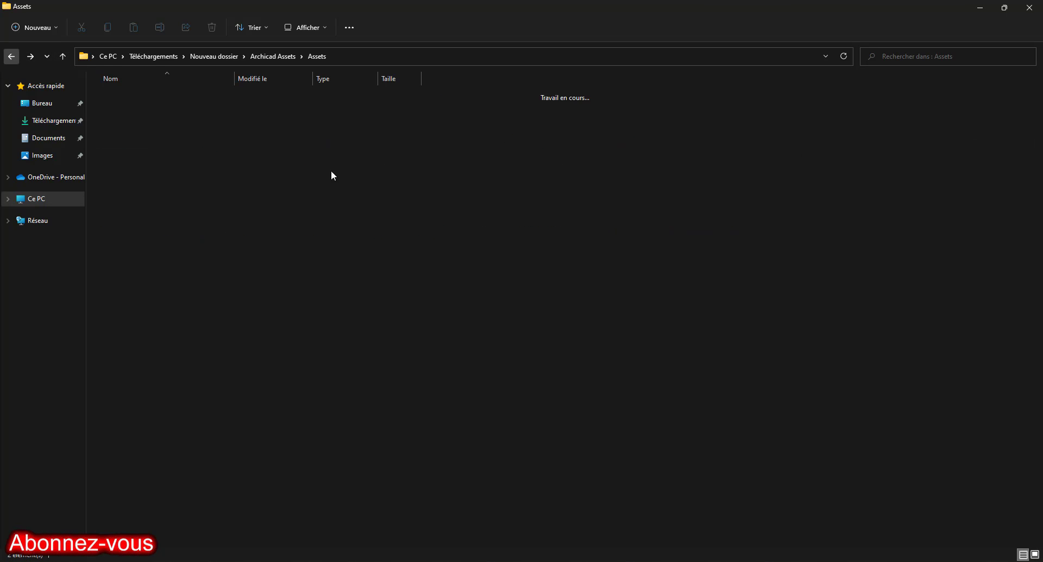
click(161, 94)
double_click(289, 101)
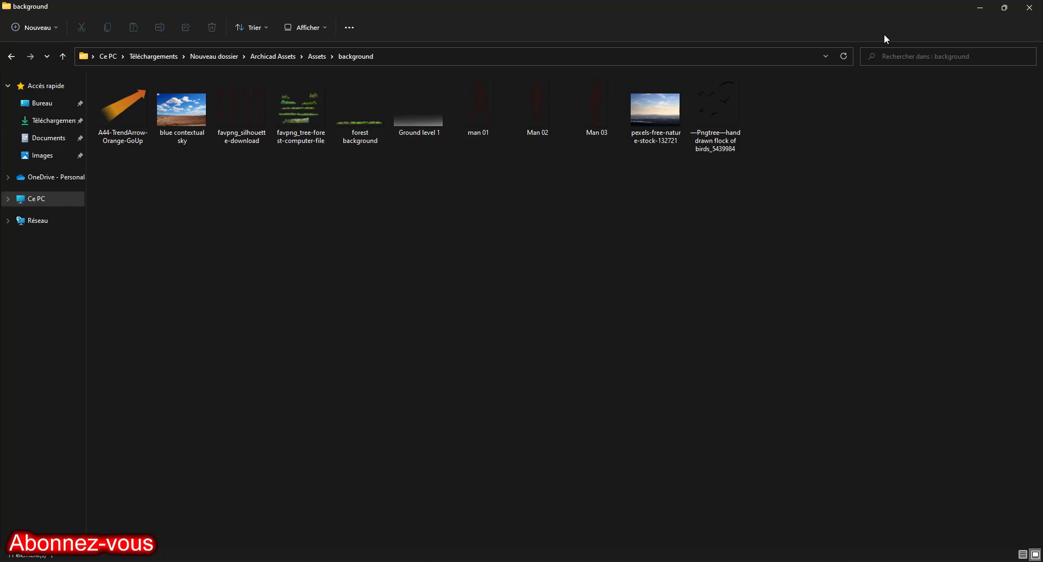
Arrange the background folder and the Archicad facade drawing side by side on the screen.
mouse_move(1001, 11)
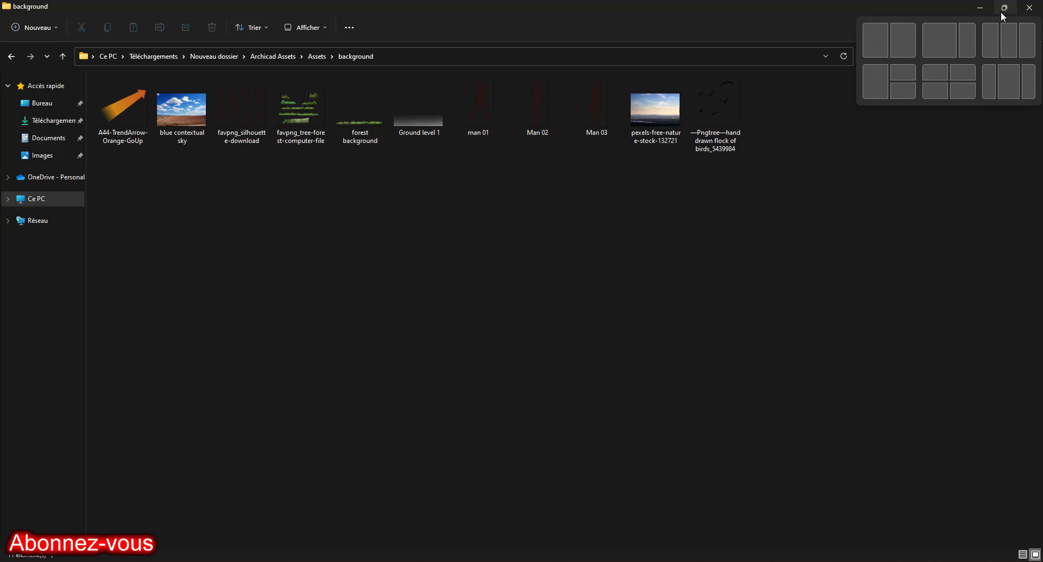
click(913, 41)
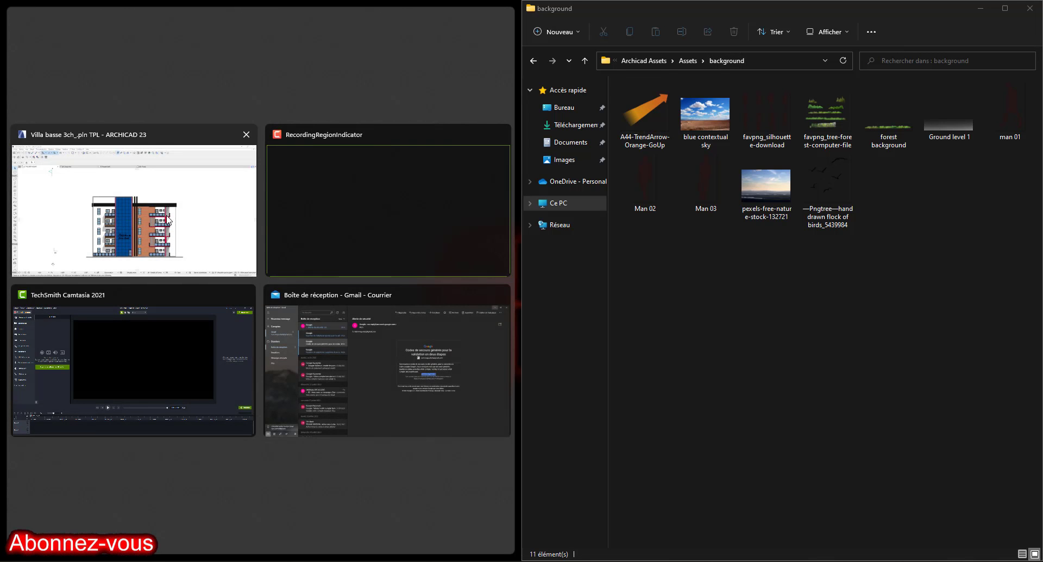
click(162, 219)
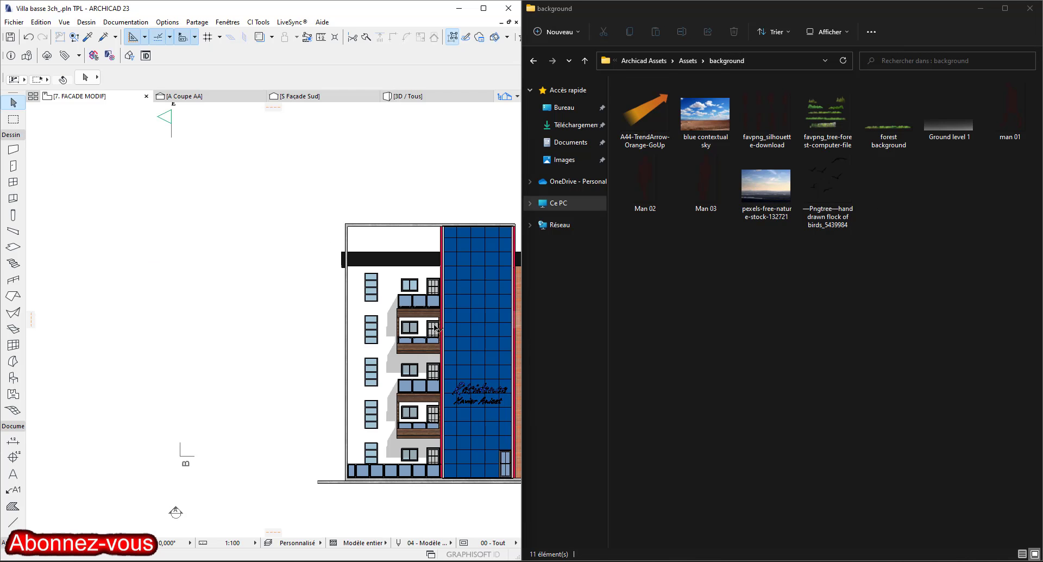
Insert the blue contextual sky image from the folder into the drawing and place it behind the building facade.
scroll(337, 344, down, 1)
middle_drag(337, 344, 246, 324)
middle_drag(392, 321, 294, 320)
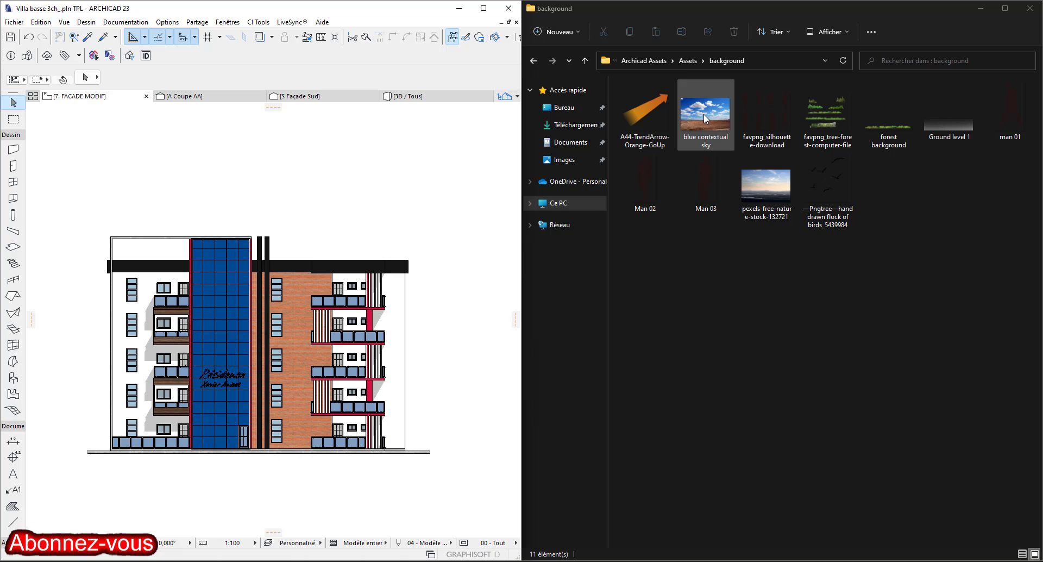
drag(703, 113, 436, 280)
scroll(451, 317, down, 1)
middle_drag(450, 318, 409, 277)
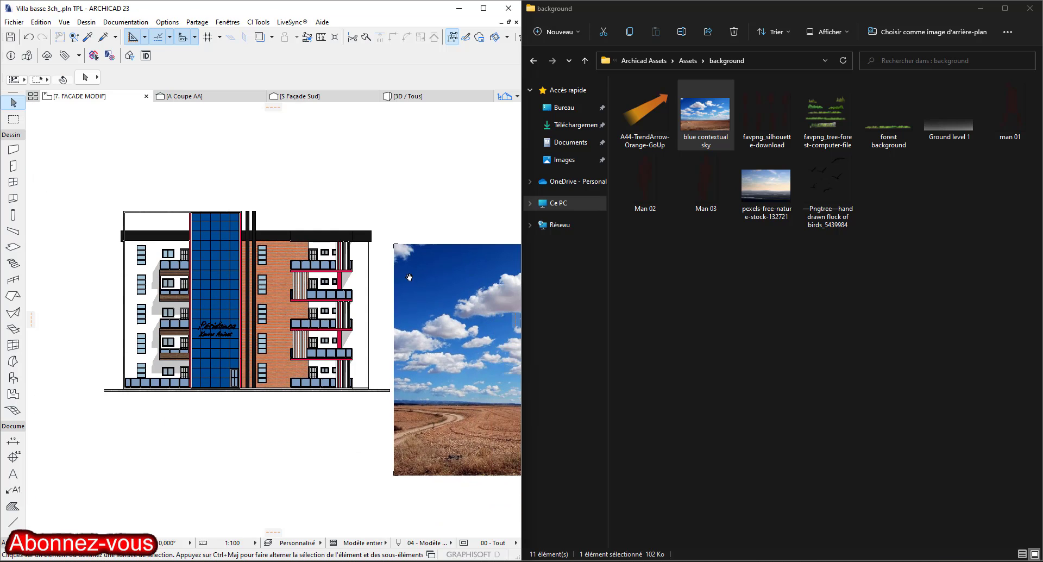
click(451, 361)
drag(451, 361, 157, 298)
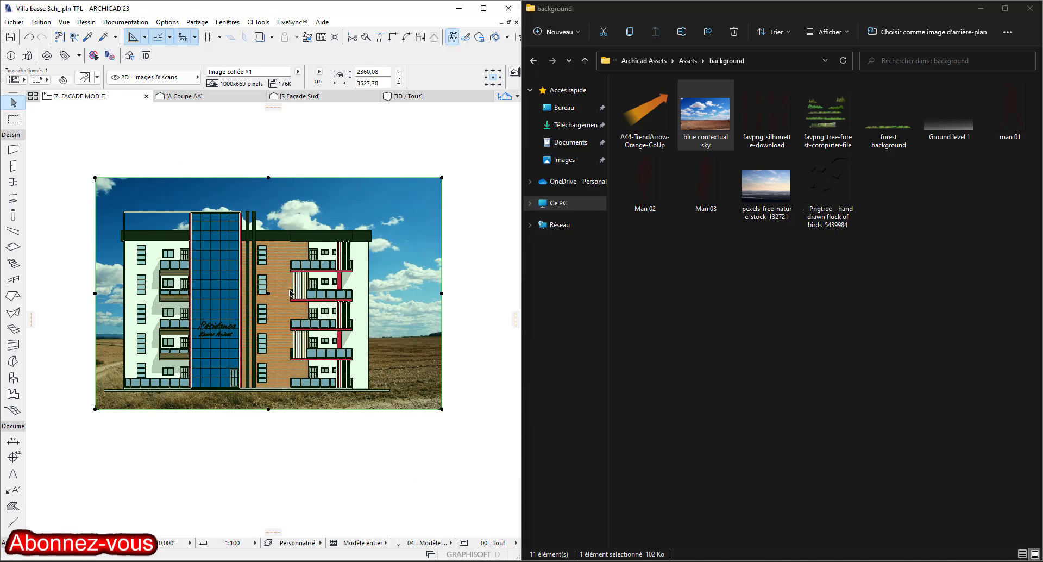
Shift the sky image left and slightly up so the building sits more centrally within it.
click(302, 206)
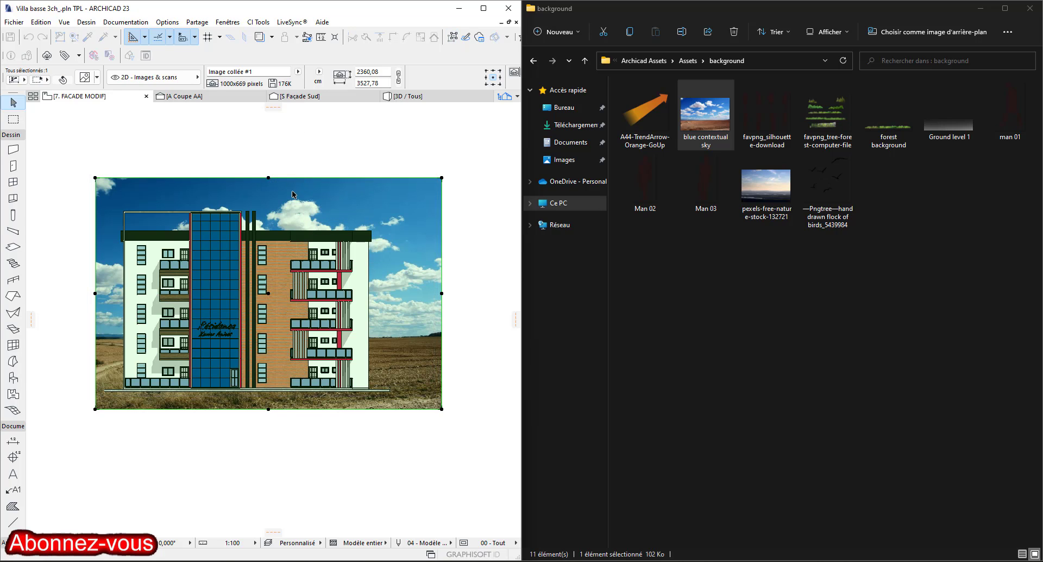
click(292, 192)
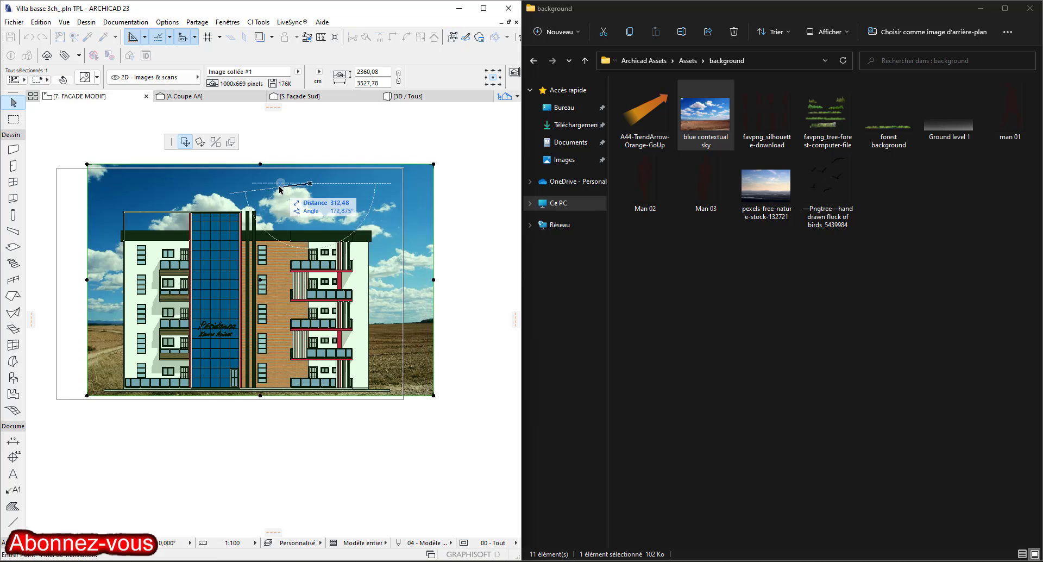
click(280, 190)
middle_drag(347, 209, 355, 209)
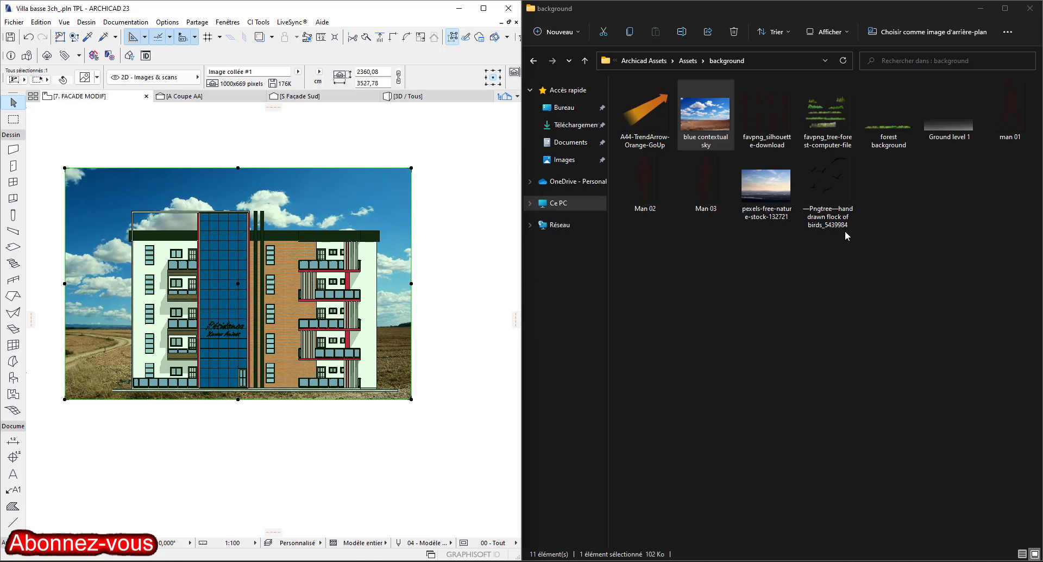
Insert the Ground level 1 image into the empty area just below the sky background.
mouse_move(949, 132)
mouse_down()
mouse_move(903, 279)
mouse_move(251, 432)
mouse_up()
scroll(258, 440, up, 2)
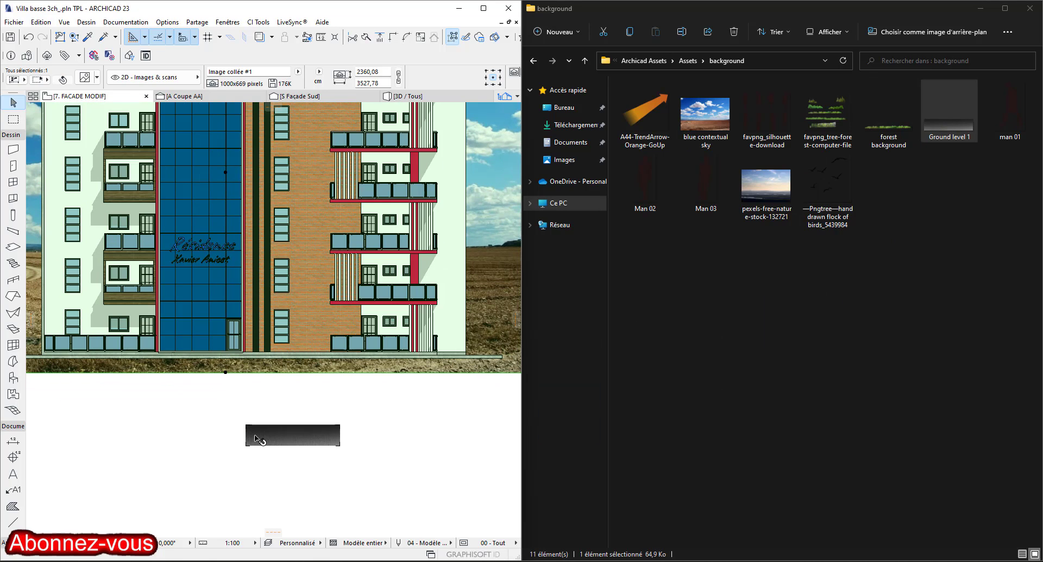
click(264, 435)
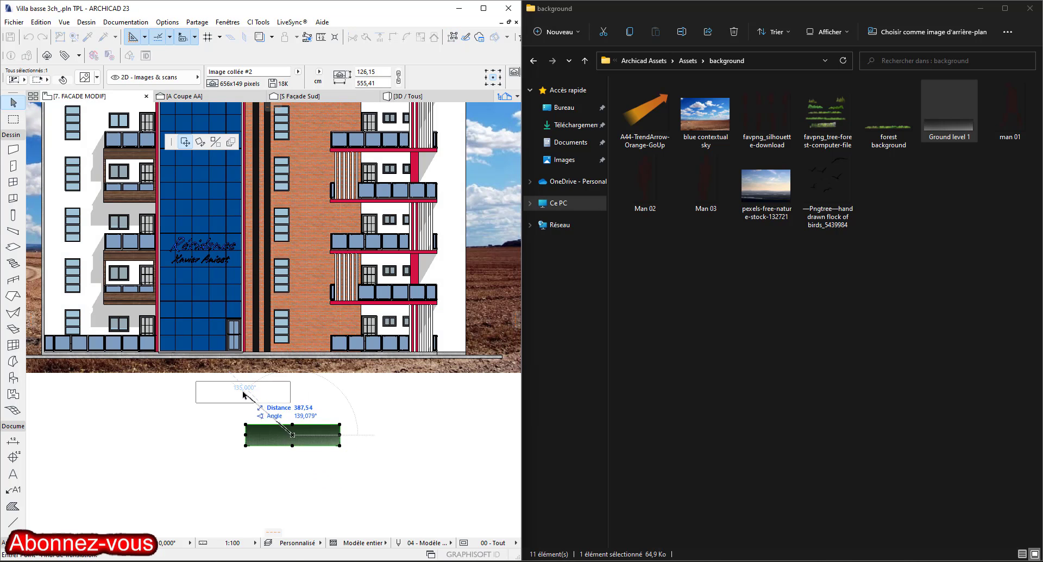
key(Escape)
Insert the forest background, man 01 and Man 02 images into the empty area below the facade.
scroll(280, 438, down, 3)
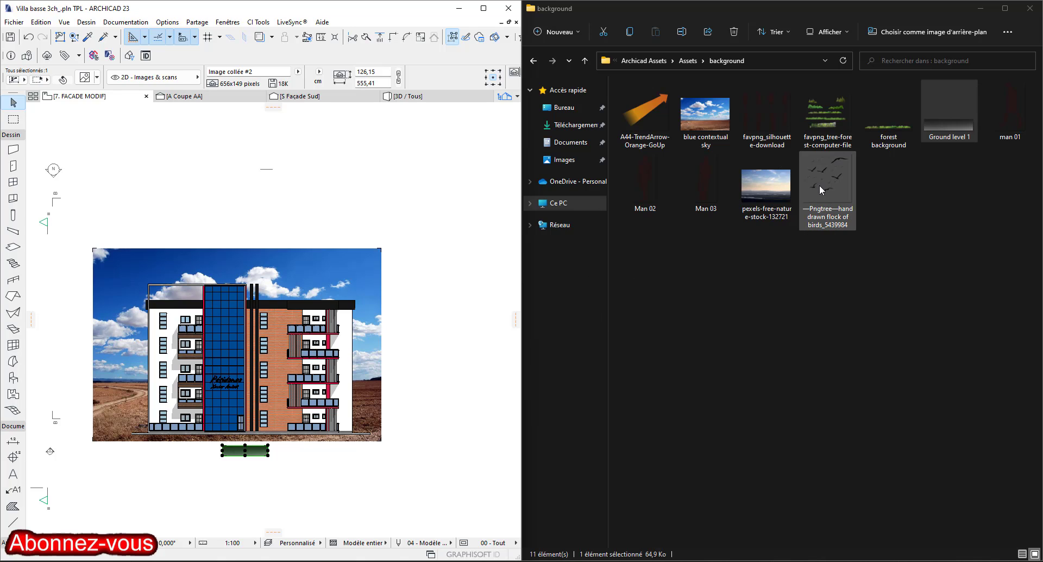
drag(887, 125, 366, 476)
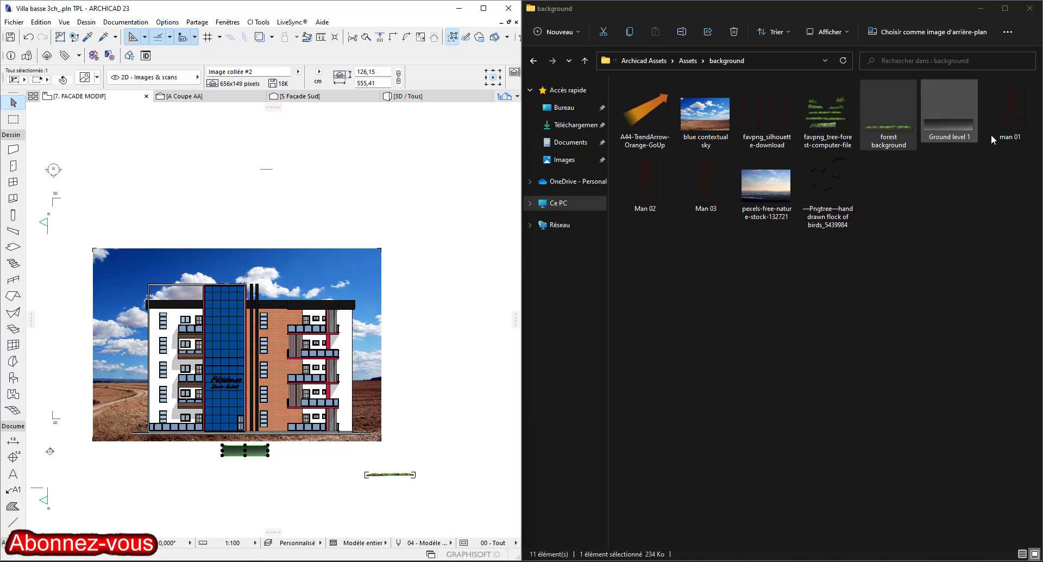
drag(1012, 115, 478, 484)
middle_drag(482, 481, 471, 431)
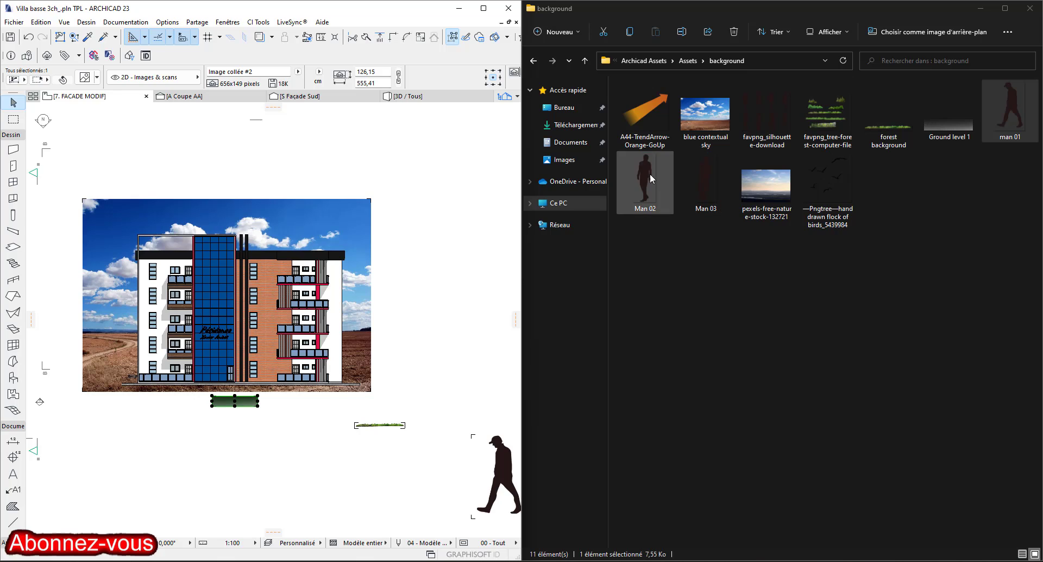
mouse_move(648, 182)
mouse_down()
mouse_move(531, 305)
mouse_move(383, 493)
mouse_up()
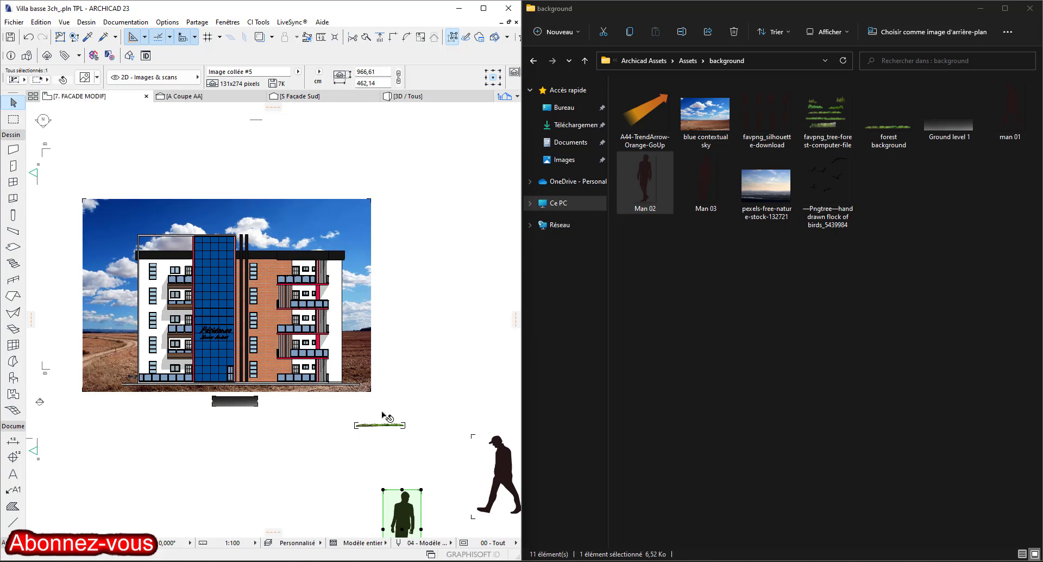
click(87, 78)
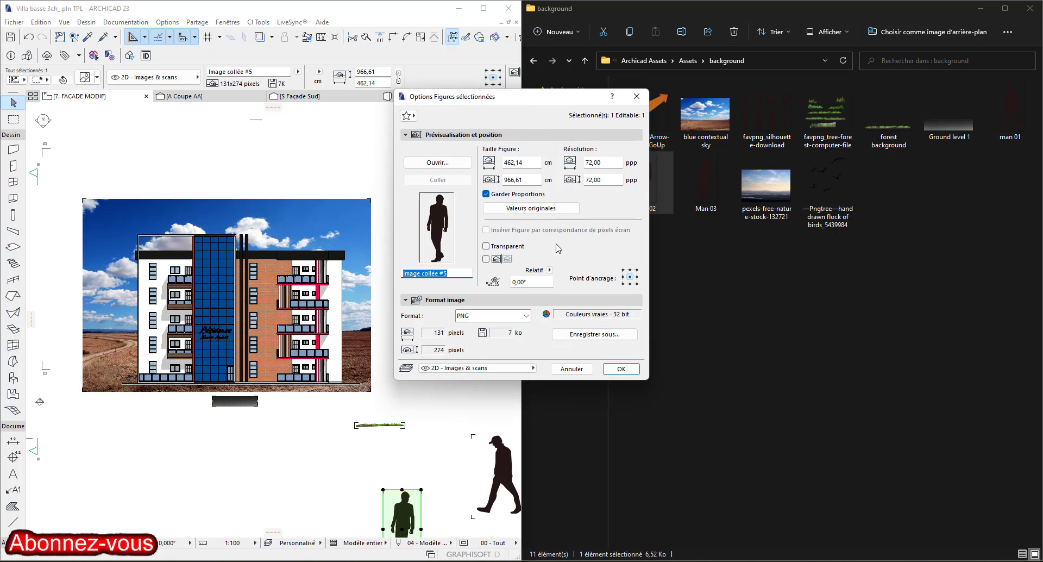
click(636, 96)
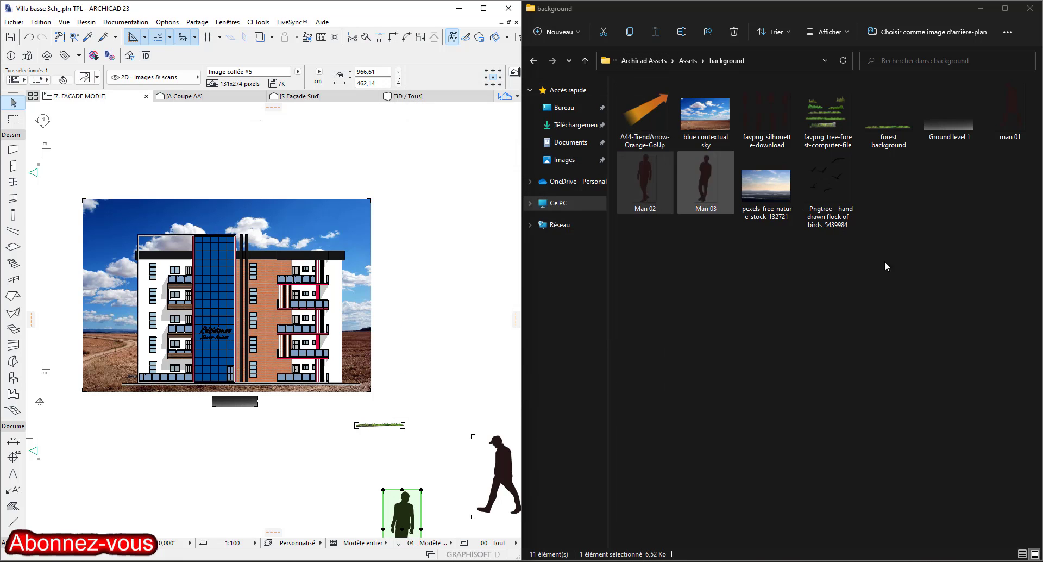
Insert the hand drawn flock of birds image and move it over the sky above the brick part of the facade.
drag(828, 185, 322, 232)
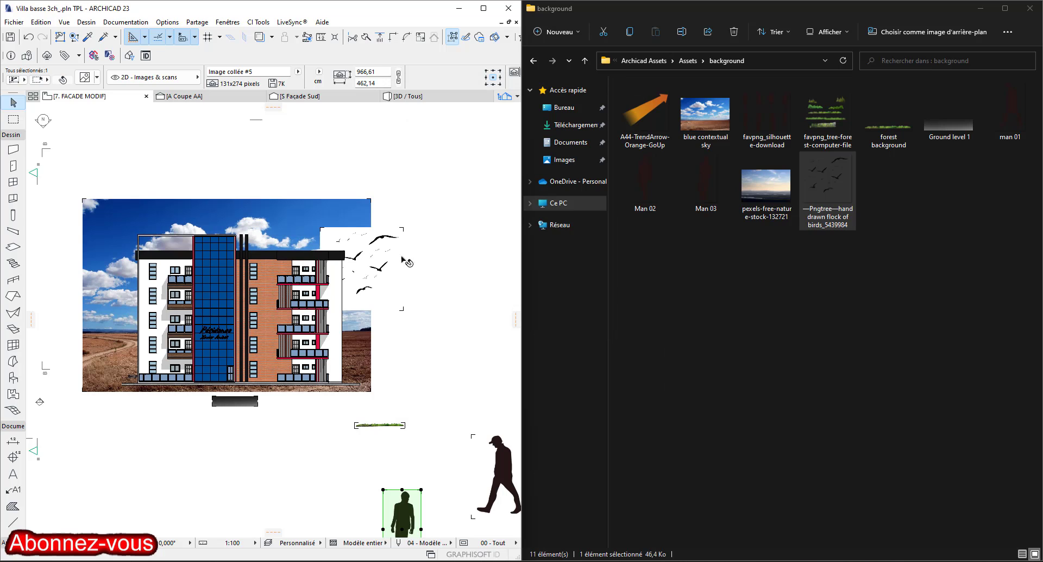
middle_drag(486, 486, 468, 403)
scroll(340, 242, up, 3)
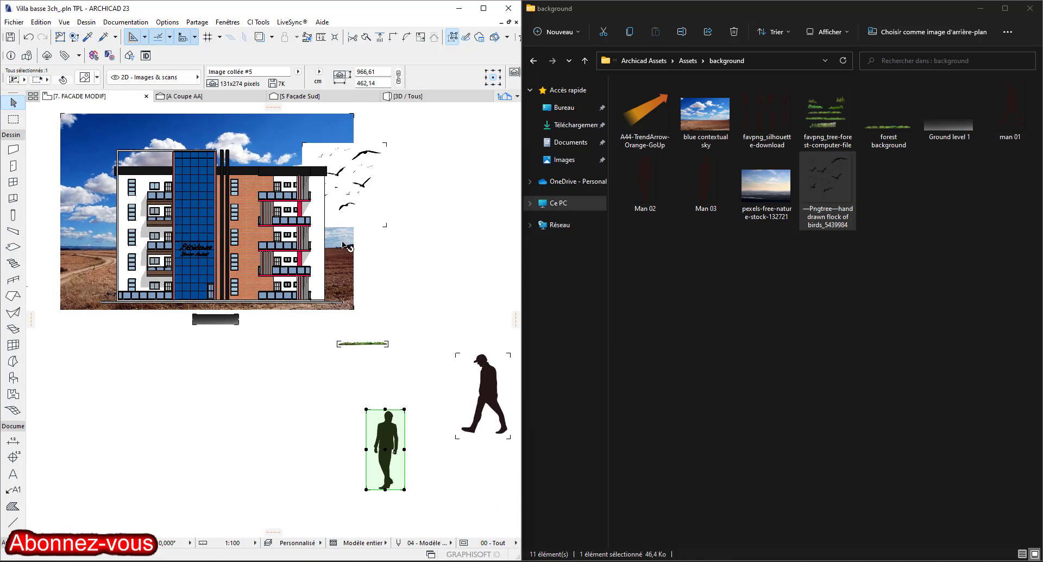
middle_drag(312, 181, 265, 351)
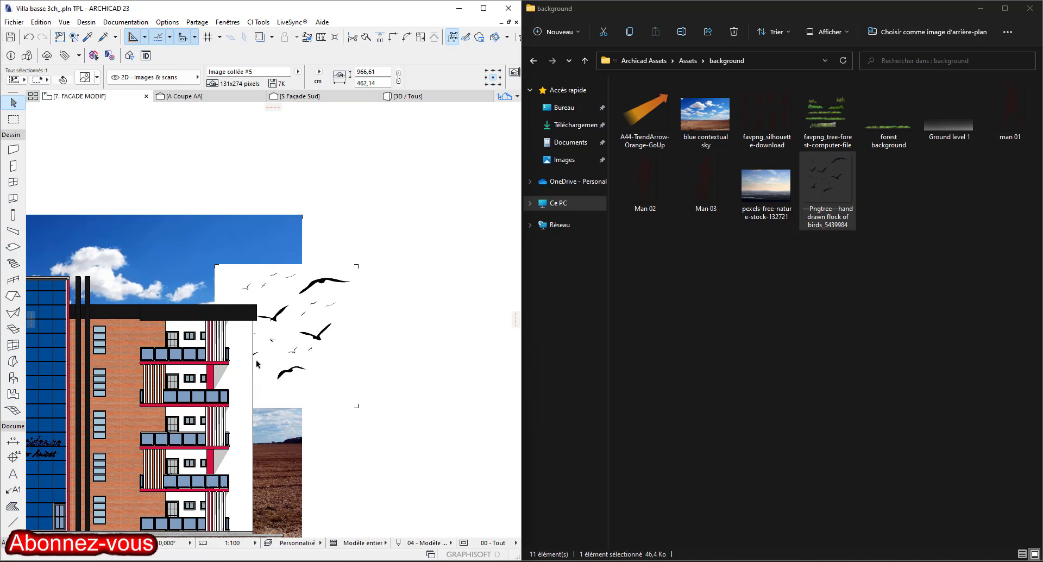
drag(297, 356, 213, 301)
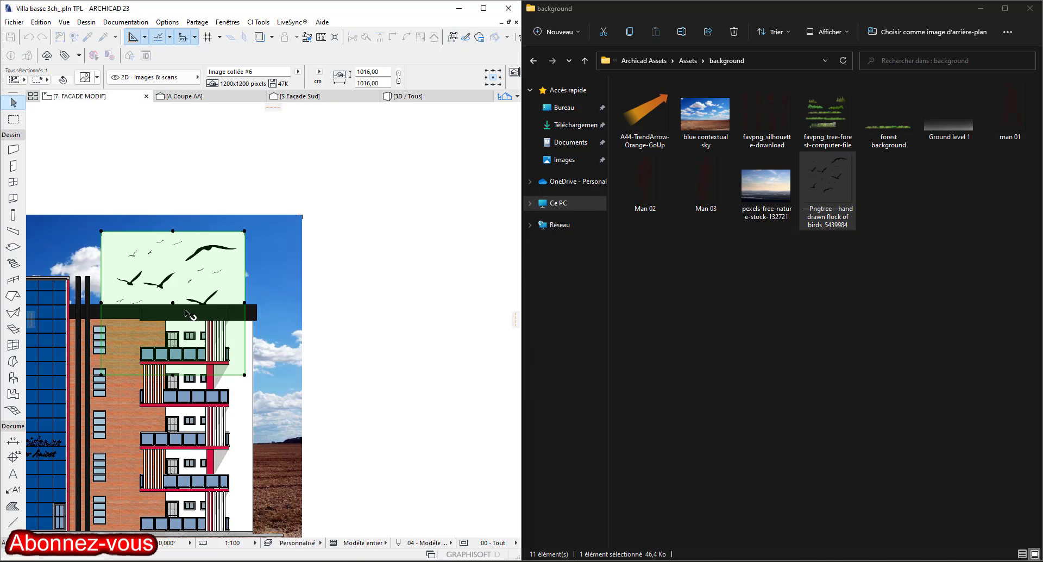
Maximize the Archicad window, then make the birds image transparent while adjusting its position above the roof.
middle_drag(212, 301, 282, 279)
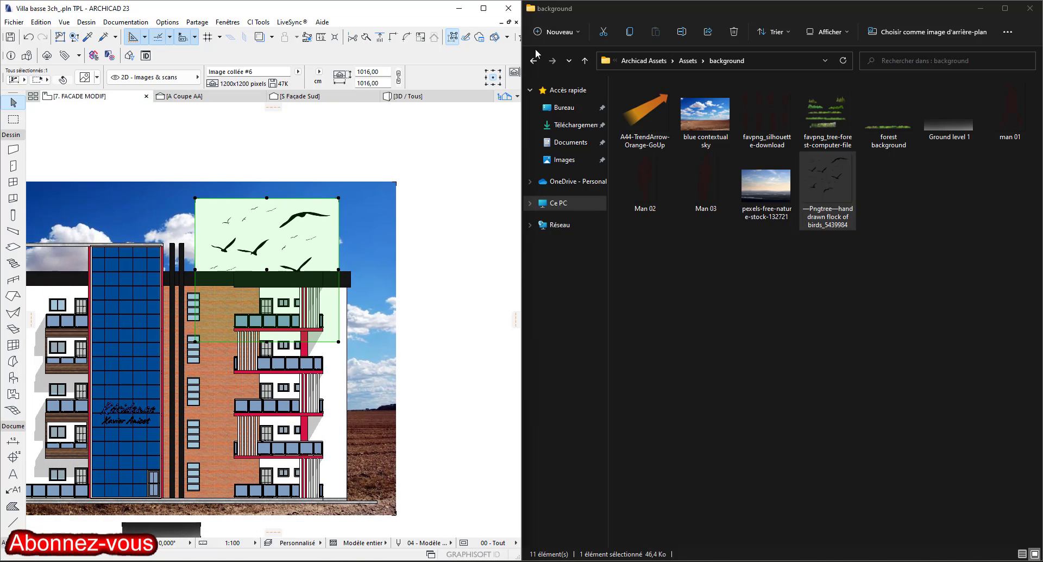
click(483, 9)
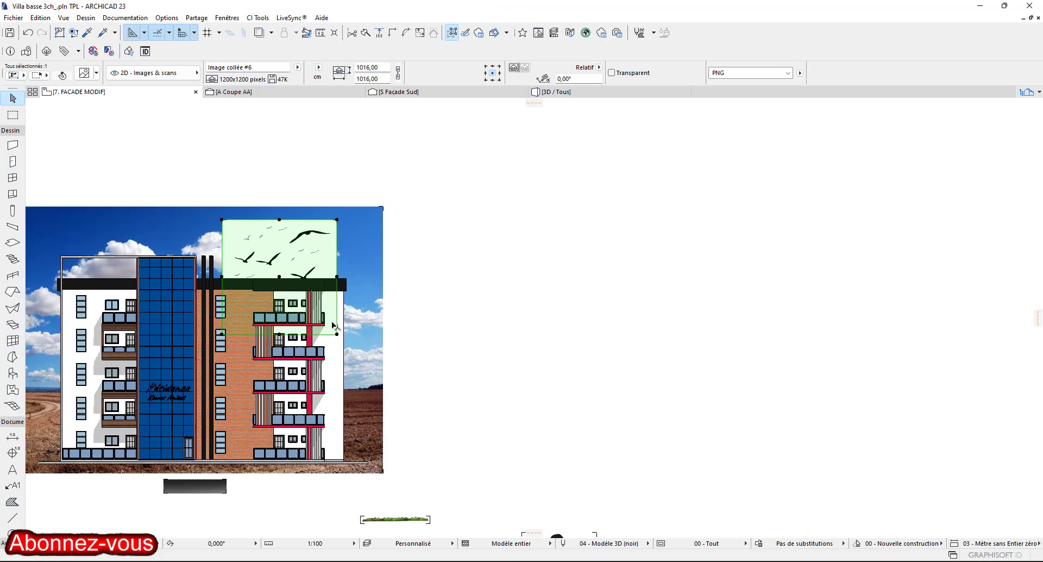
scroll(332, 325, down, 3)
middle_drag(332, 326, 496, 310)
scroll(422, 295, up, 5)
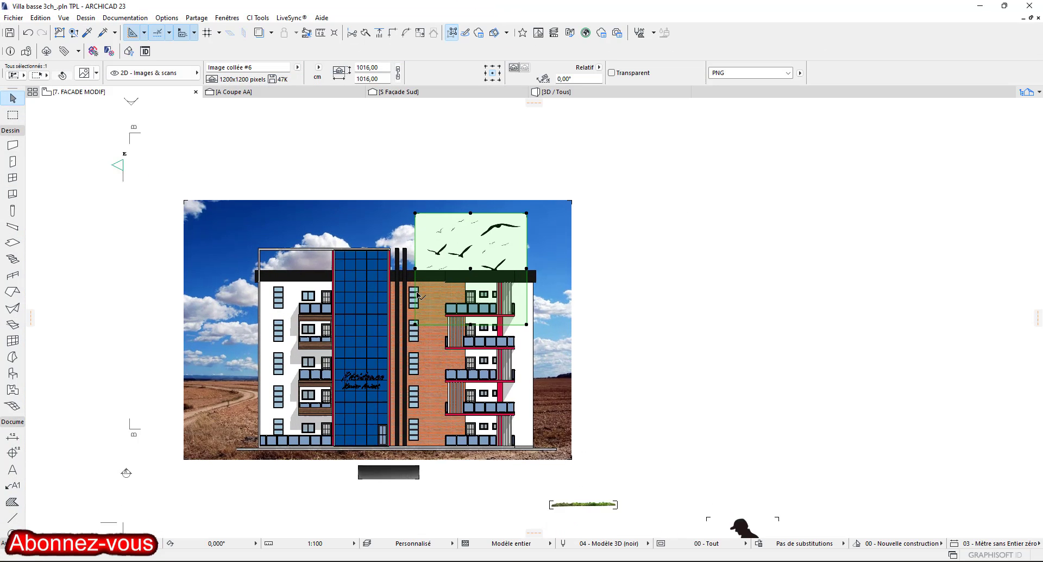
middle_drag(423, 293, 569, 285)
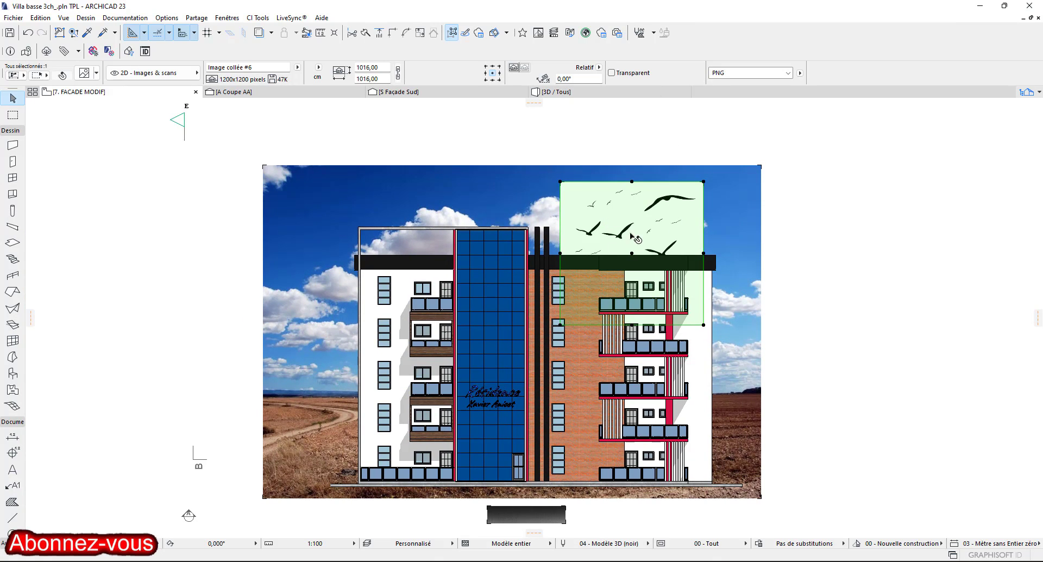
drag(633, 237, 632, 223)
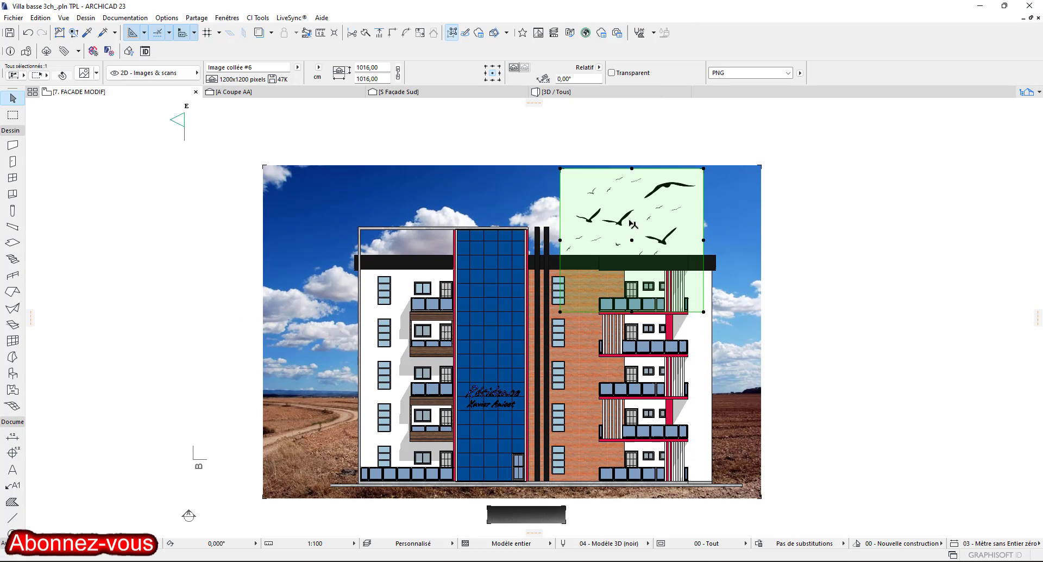
click(612, 73)
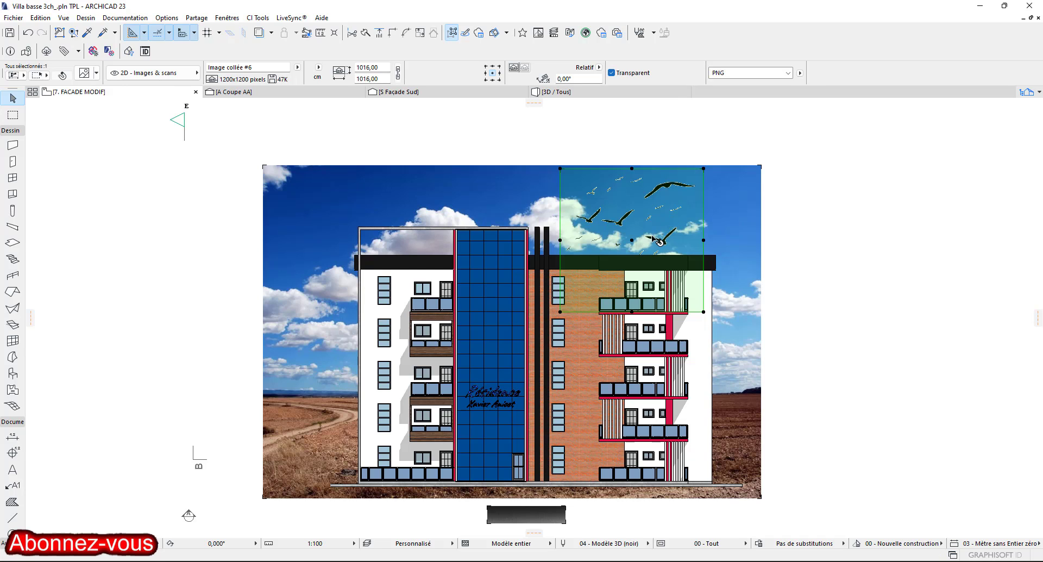
drag(641, 222, 628, 233)
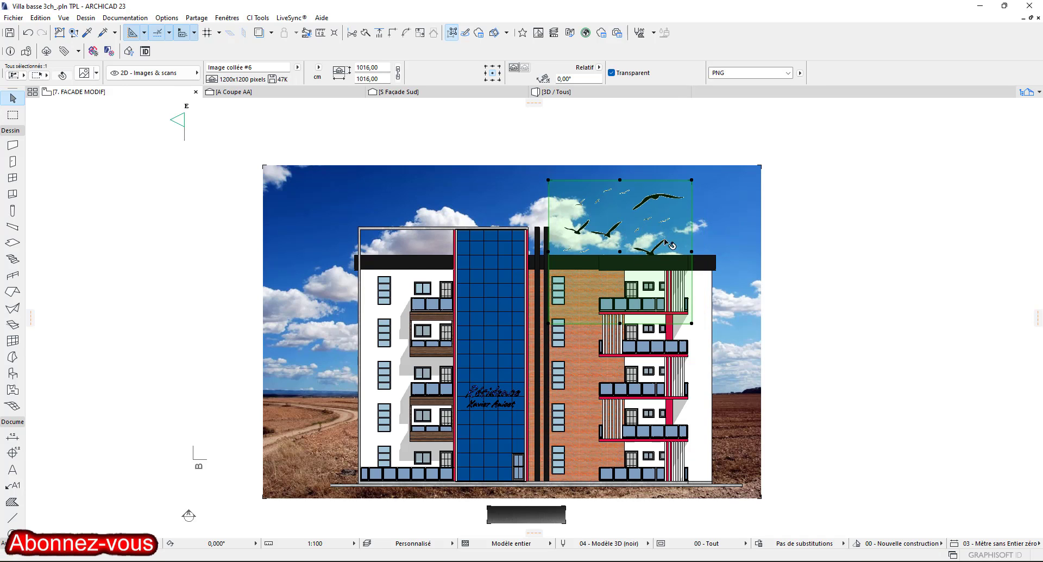
Stretch the birds image from its upper-right corner to about 1449 cm wide by 1302 cm high.
click(691, 180)
click(802, 232)
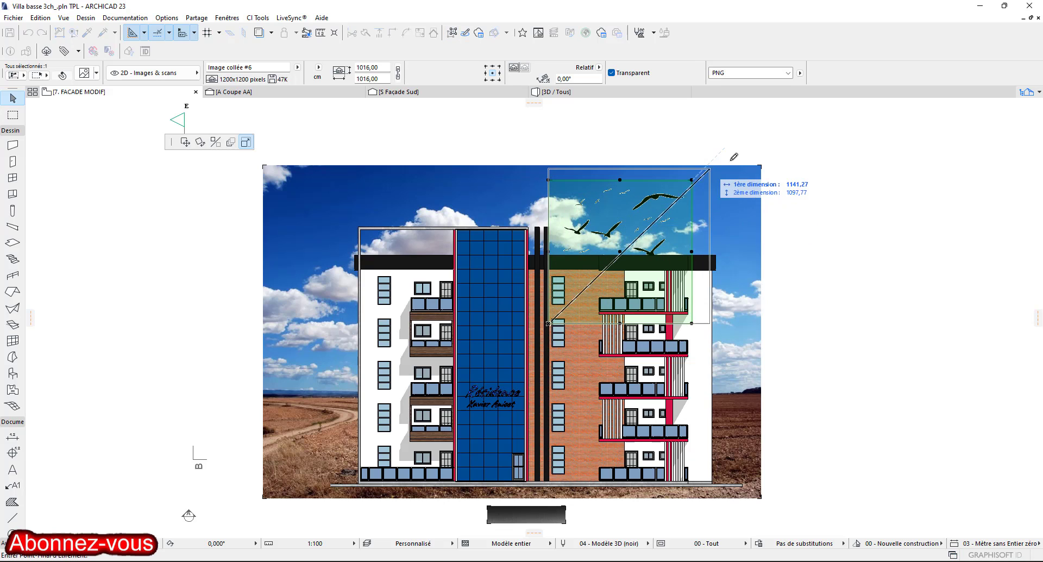
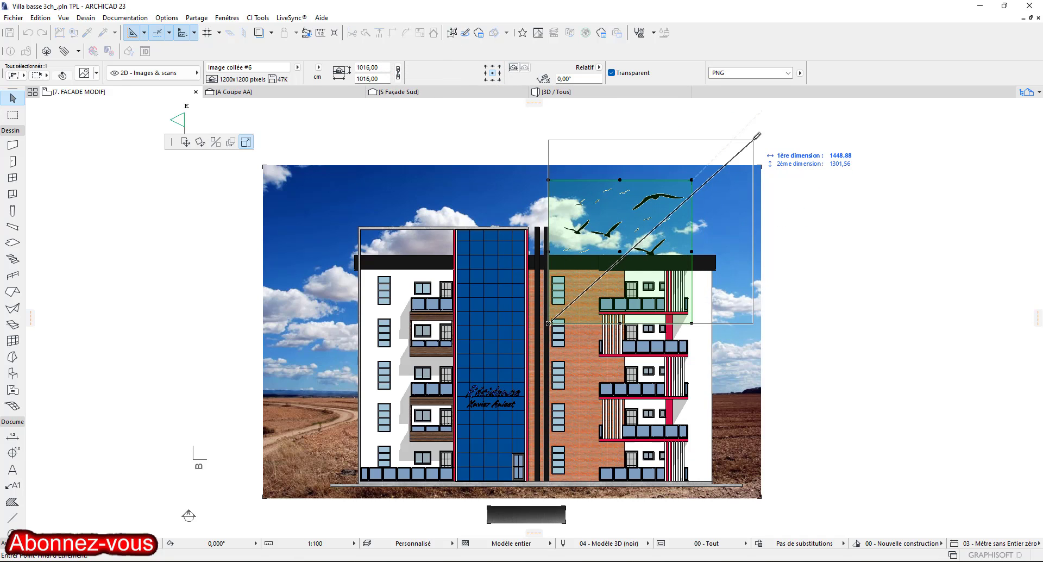
click(756, 142)
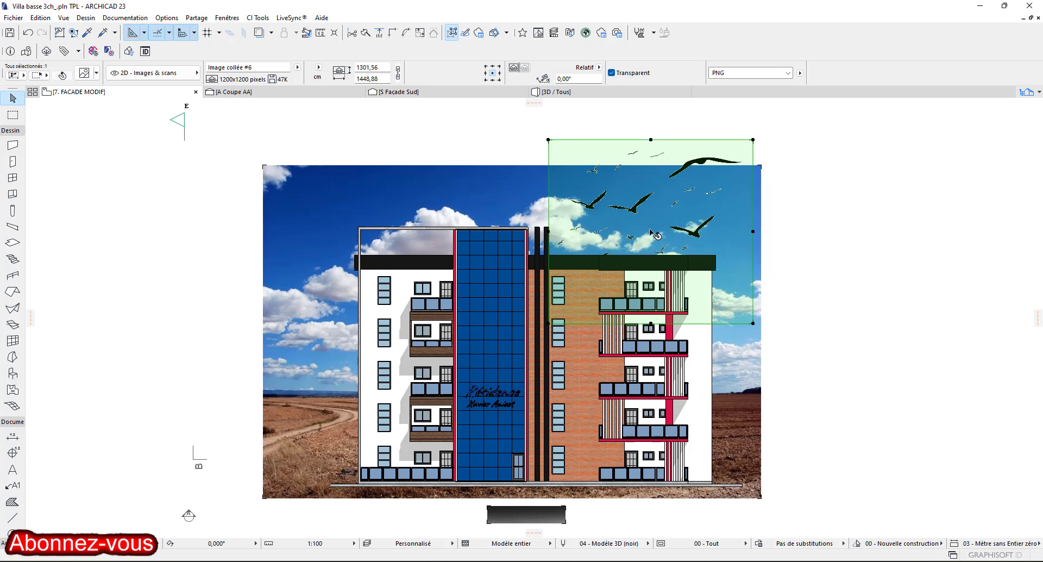
Reposition the enlarged birds image over the sky's upper-right part, with its top edge slightly above the sky image.
drag(652, 233, 617, 252)
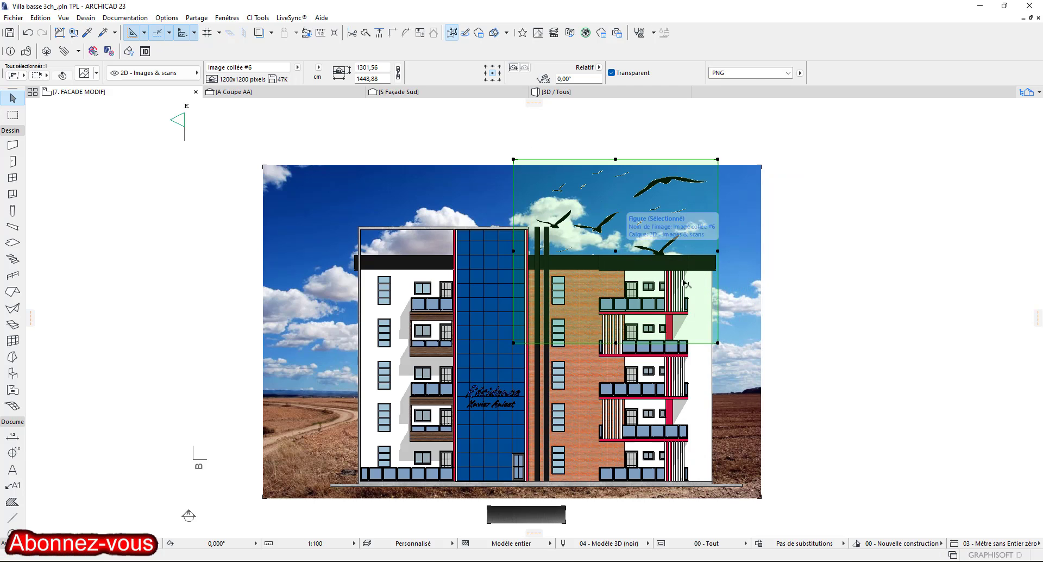
key(Escape)
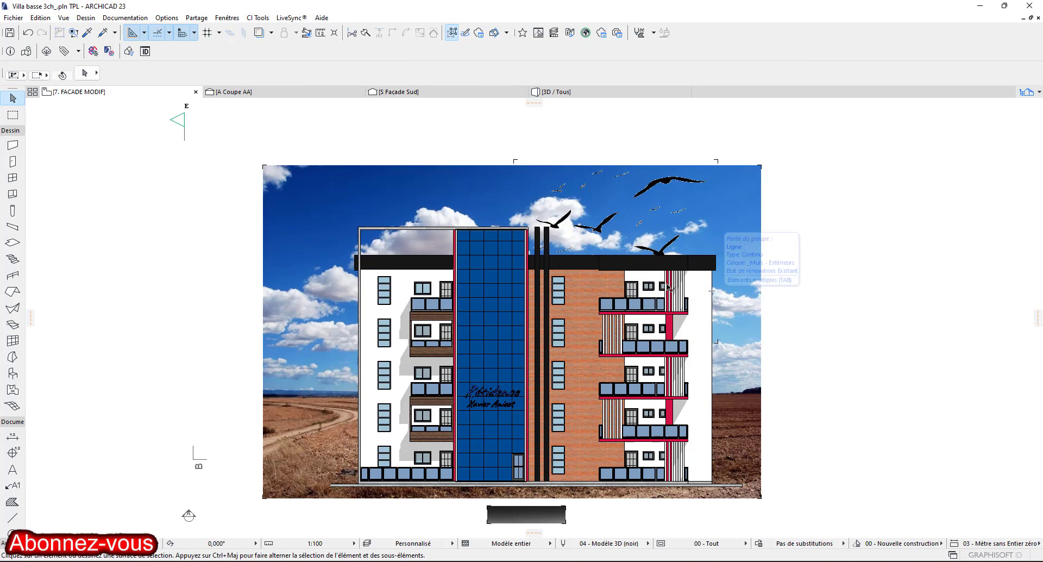
click(646, 213)
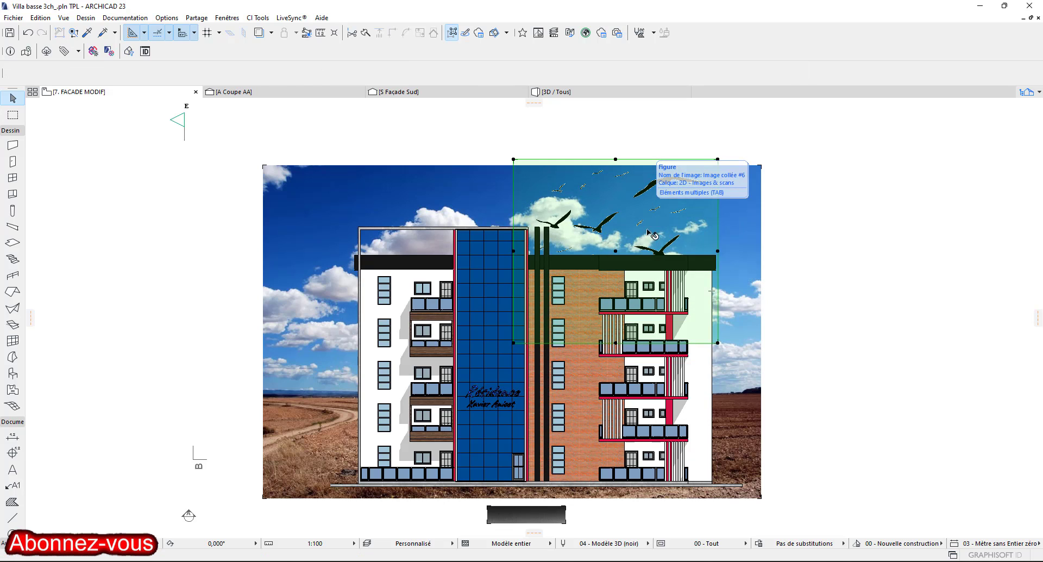
click(642, 234)
click(690, 215)
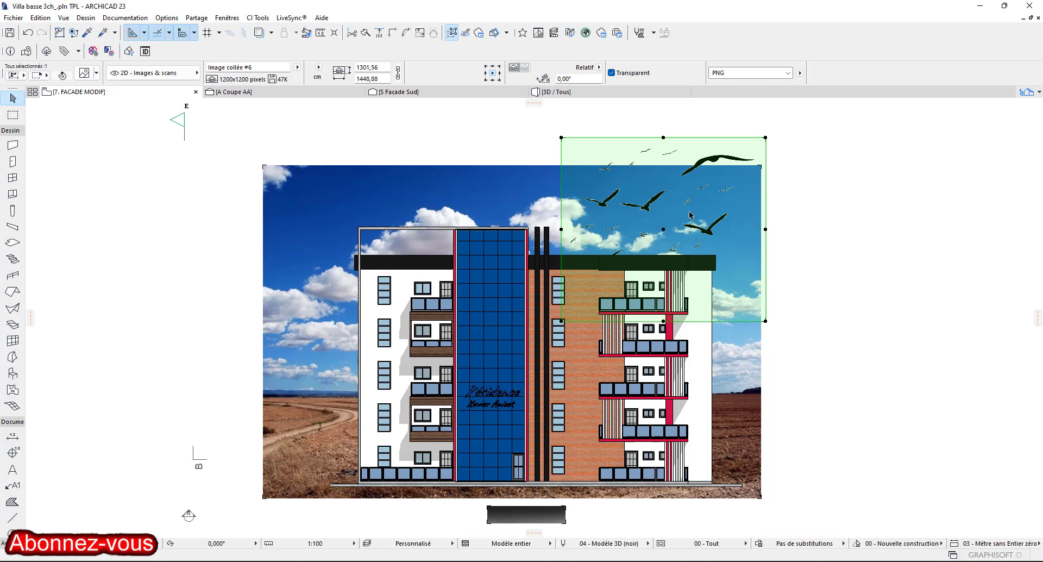
Lower the birds image slightly over the right end of the sky, fine-tune its position and deselect it.
click(689, 214)
click(701, 238)
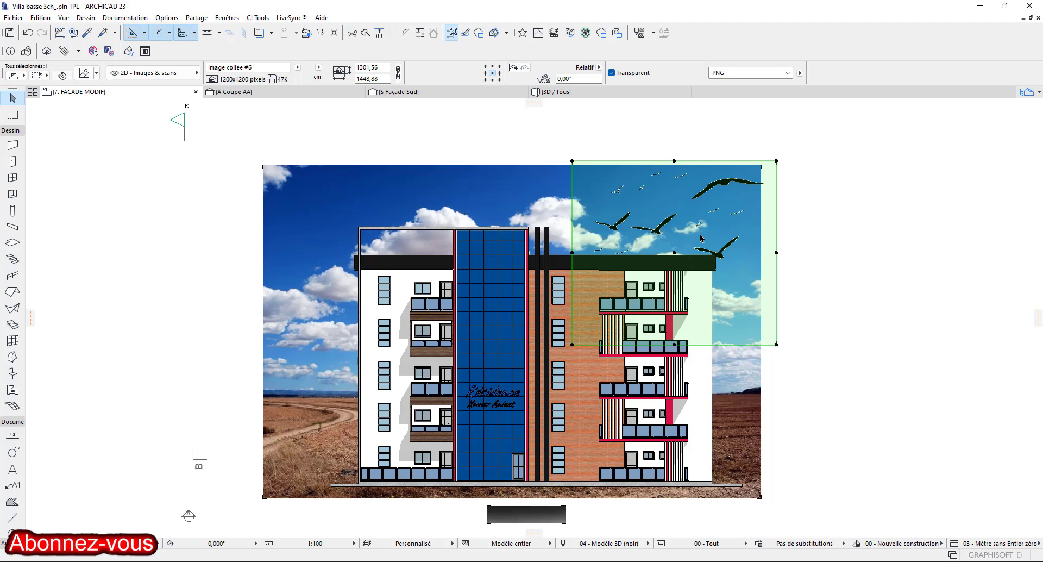
click(701, 238)
click(694, 224)
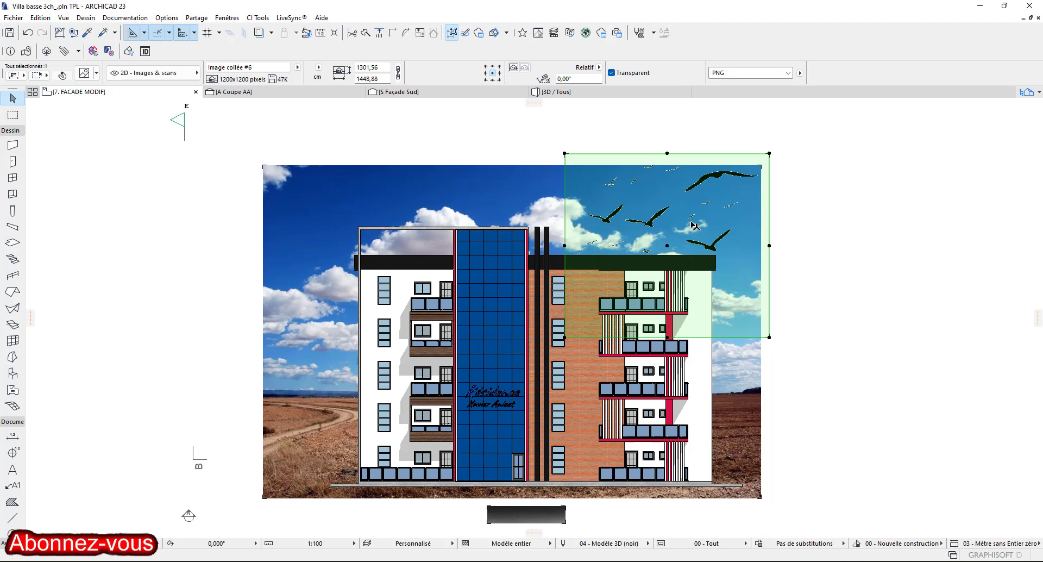
key(Escape)
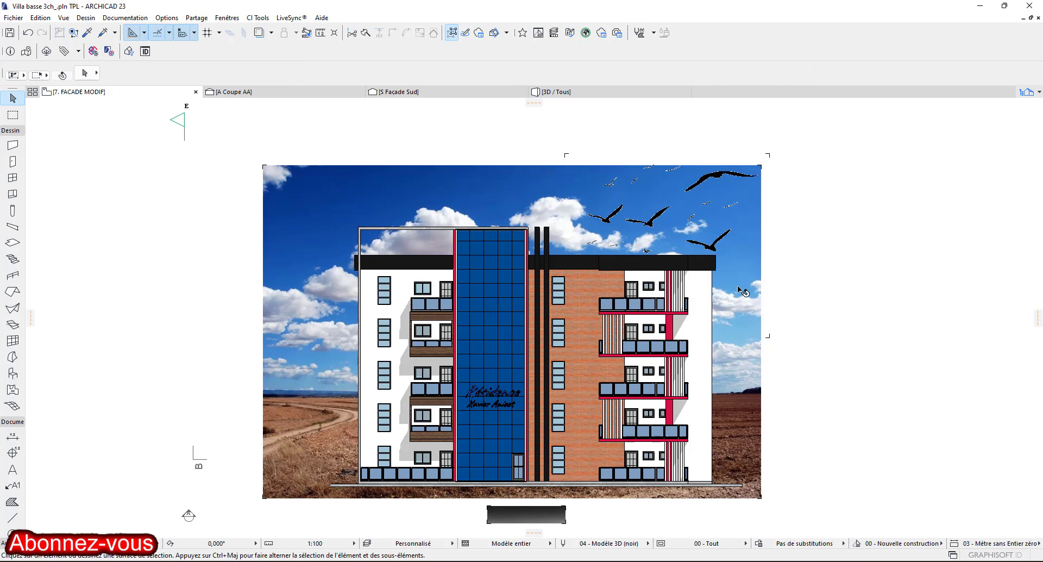
Stretch the dark asphalt image beneath the building to the sky image's lower-left corner, about 2143 cm wide by 177 cm high.
scroll(742, 292, down, 3)
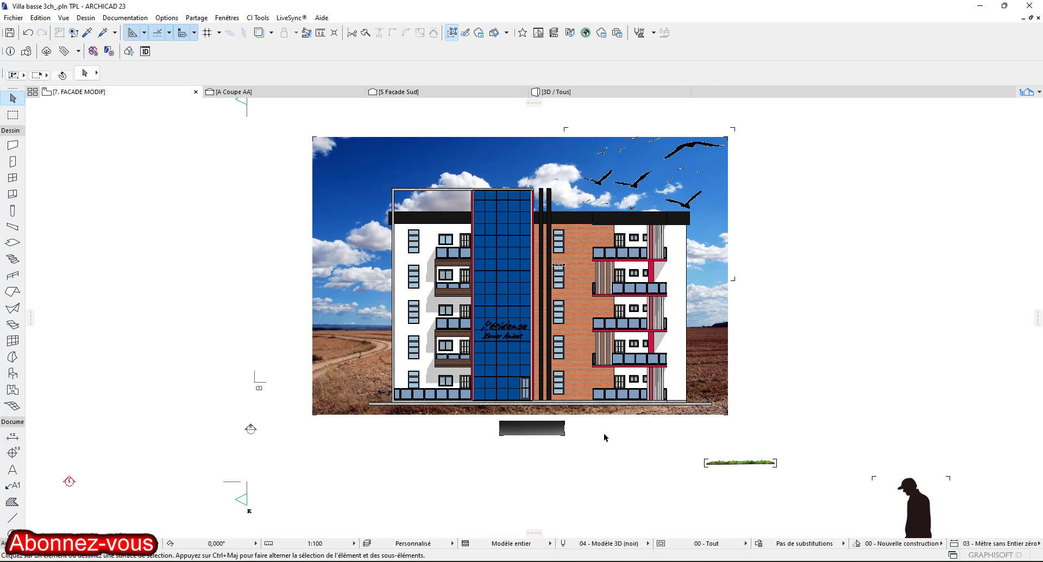
scroll(536, 427, up, 2)
click(491, 432)
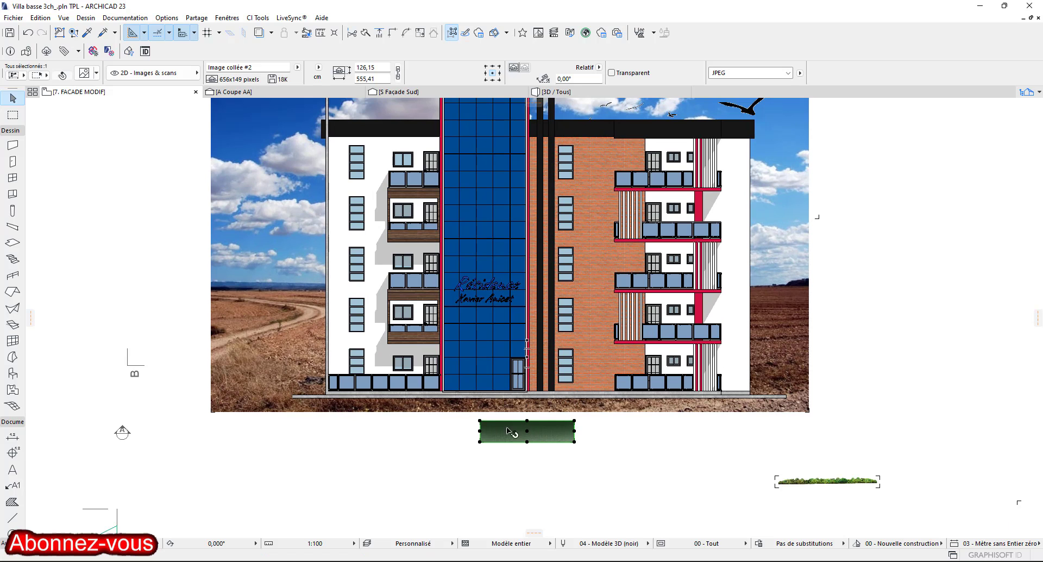
scroll(647, 405, down, 1)
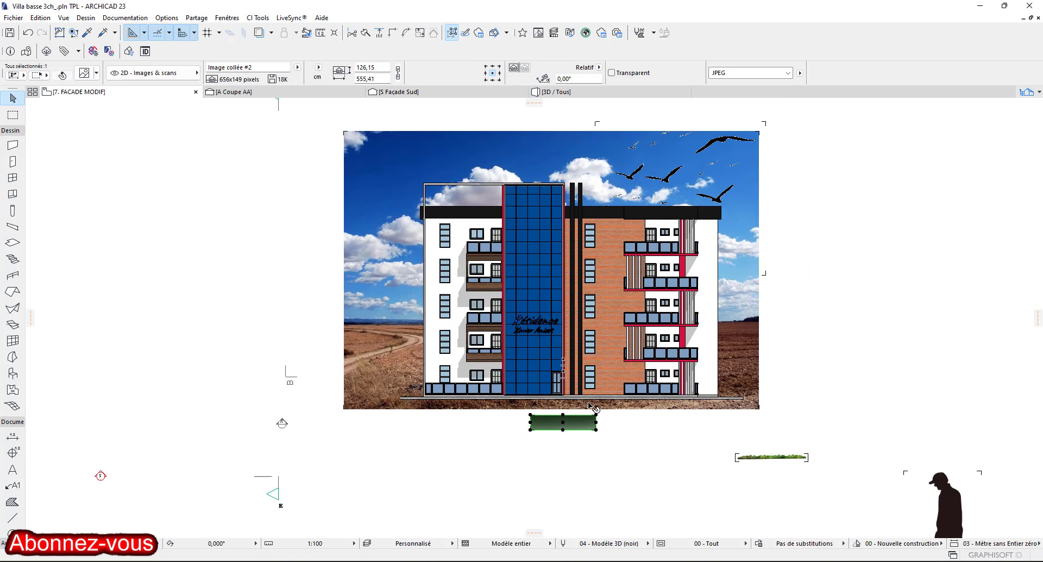
scroll(592, 406, up, 1)
click(520, 419)
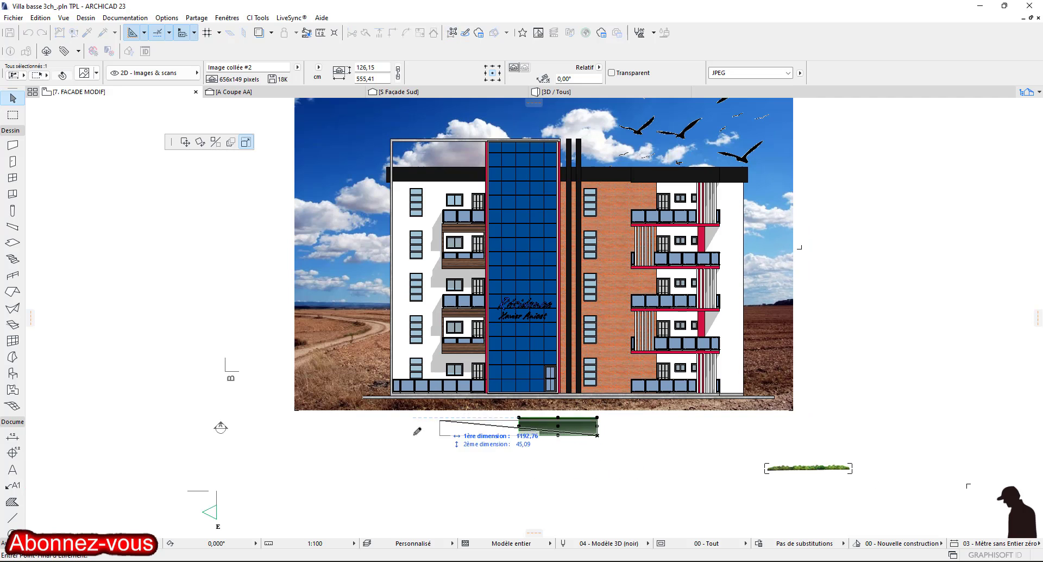
click(296, 408)
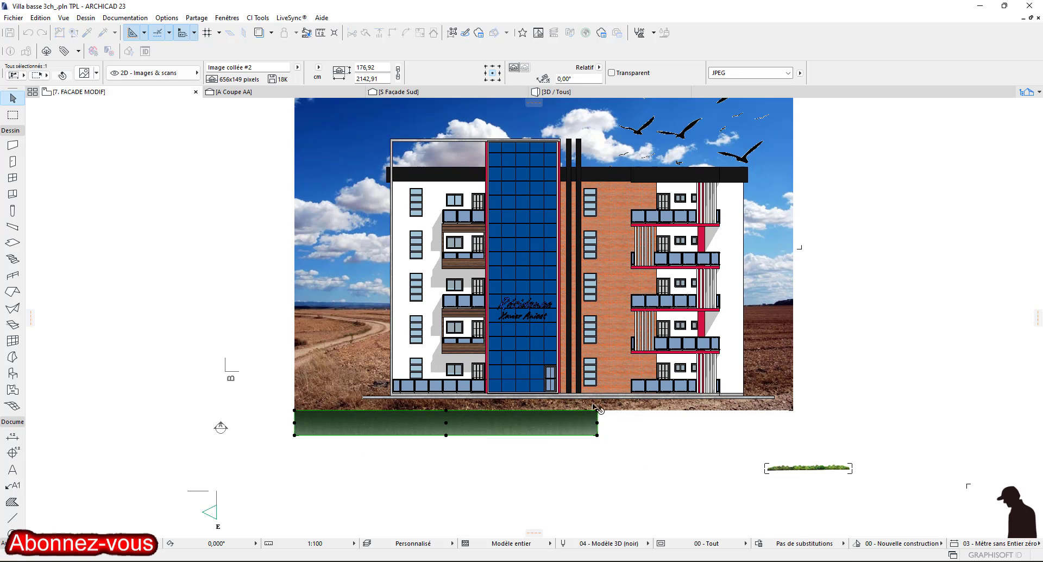
Stretch the asphalt image's upper-right corner to the right end of the base slab, about 3394 cm wide by 260 cm high.
click(597, 412)
scroll(782, 403, up, 5)
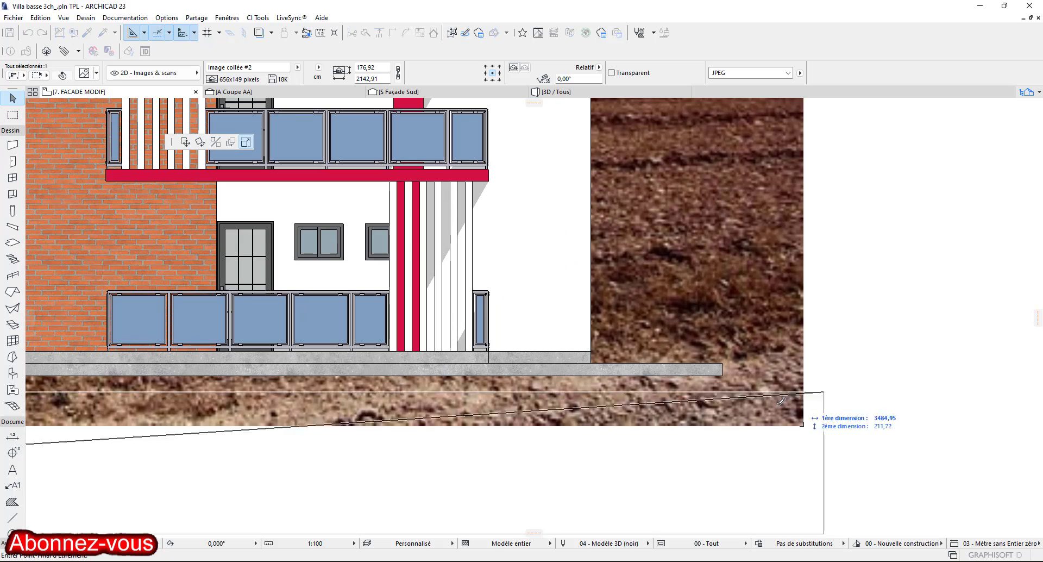
click(722, 375)
scroll(677, 407, down, 2)
middle_drag(782, 428, 1019, 440)
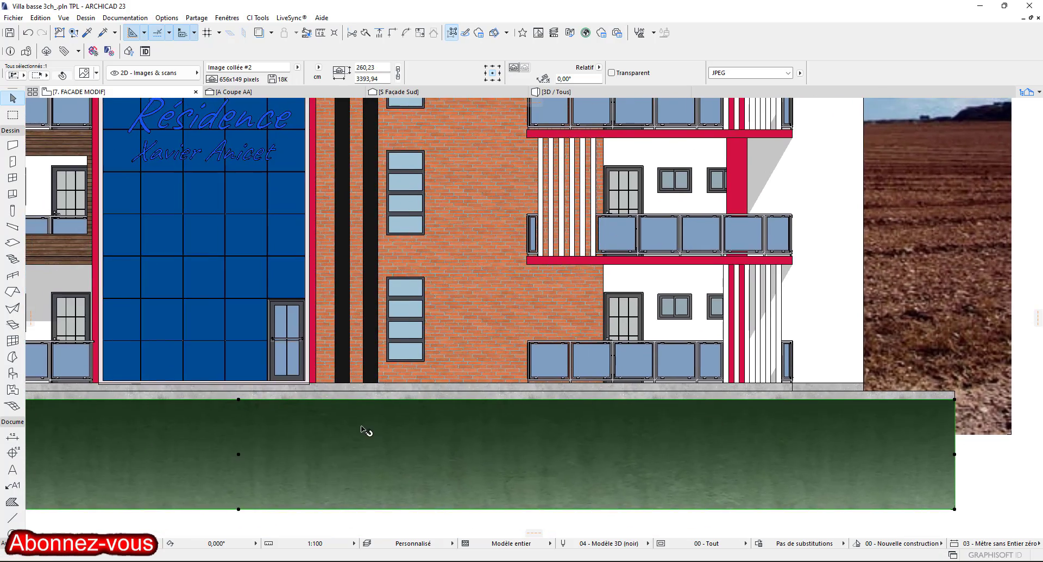
scroll(375, 430, down, 1)
middle_drag(387, 433, 747, 446)
scroll(368, 441, down, 1)
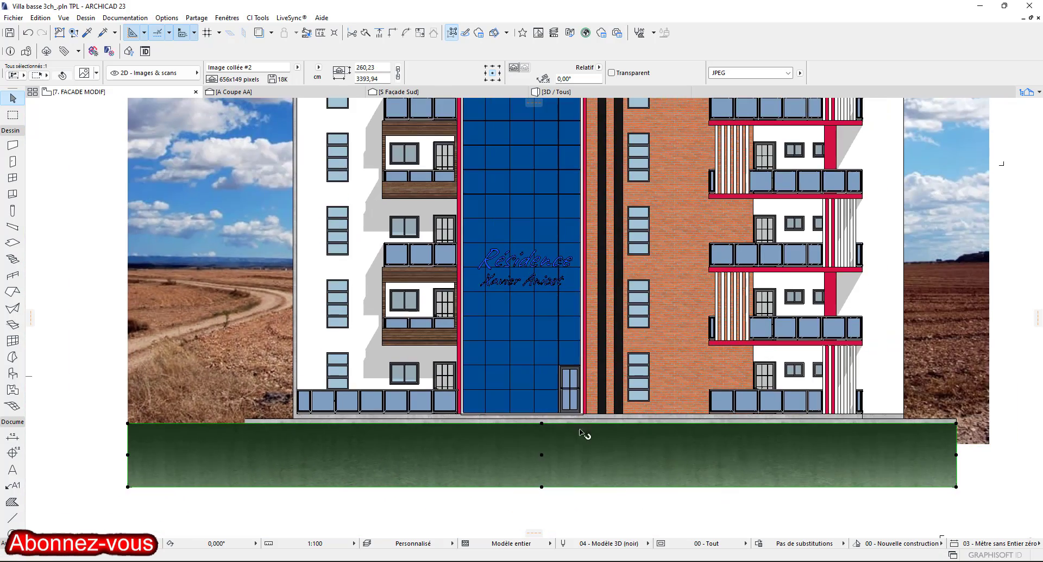
middle_drag(576, 432, 365, 436)
scroll(697, 431, down, 1)
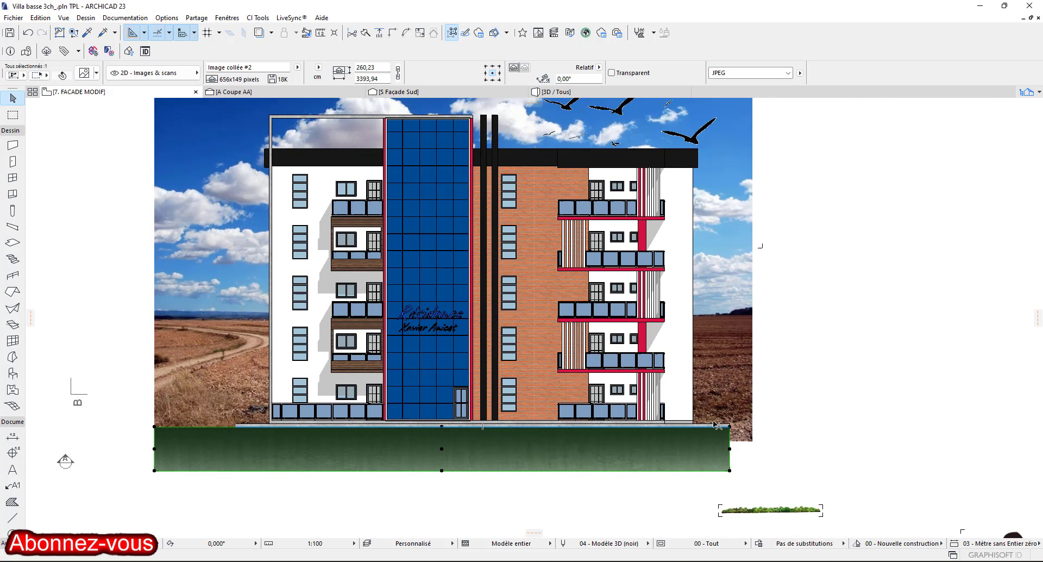
Extend the asphalt image to the sky image's right edge, about 3528 cm wide by 270 cm high, and deselect it.
scroll(716, 425, up, 2)
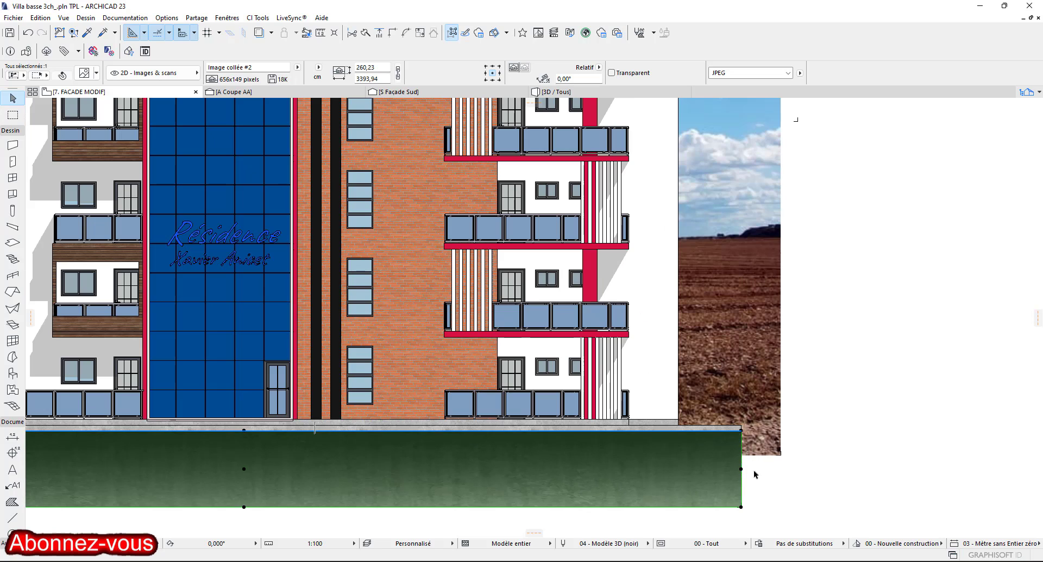
click(741, 430)
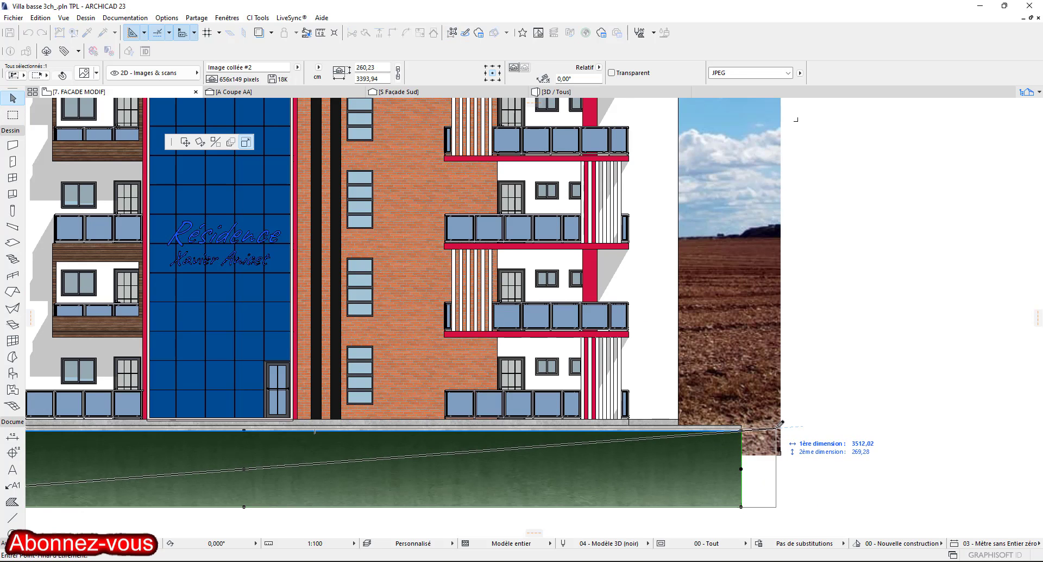
click(782, 424)
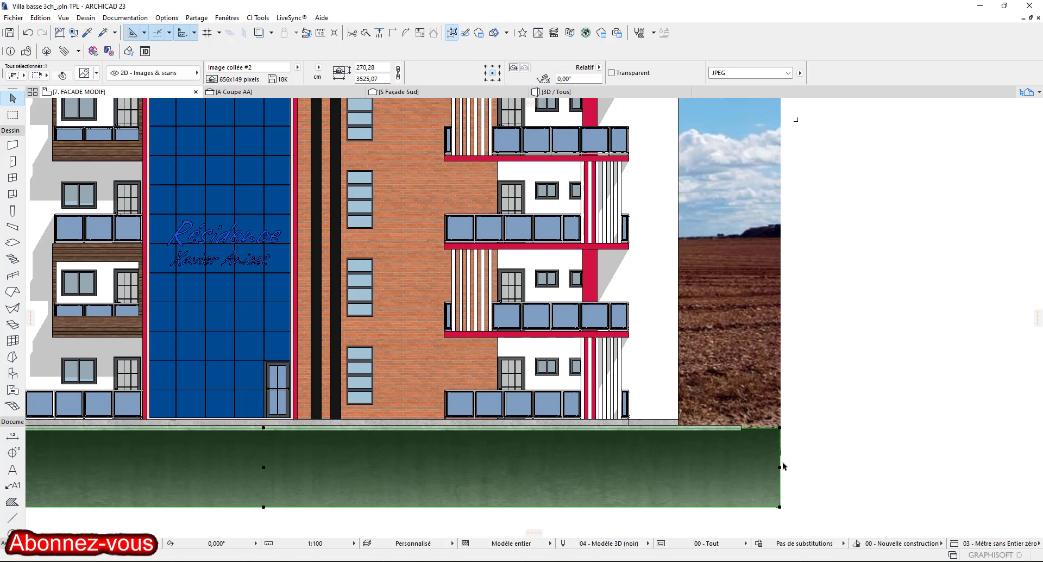
scroll(780, 446, up, 5)
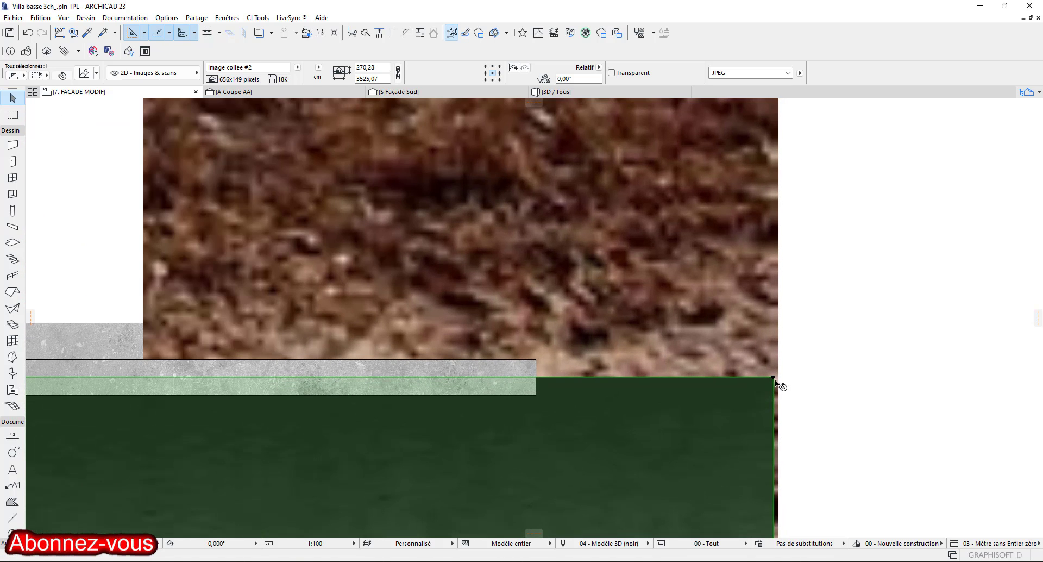
click(773, 377)
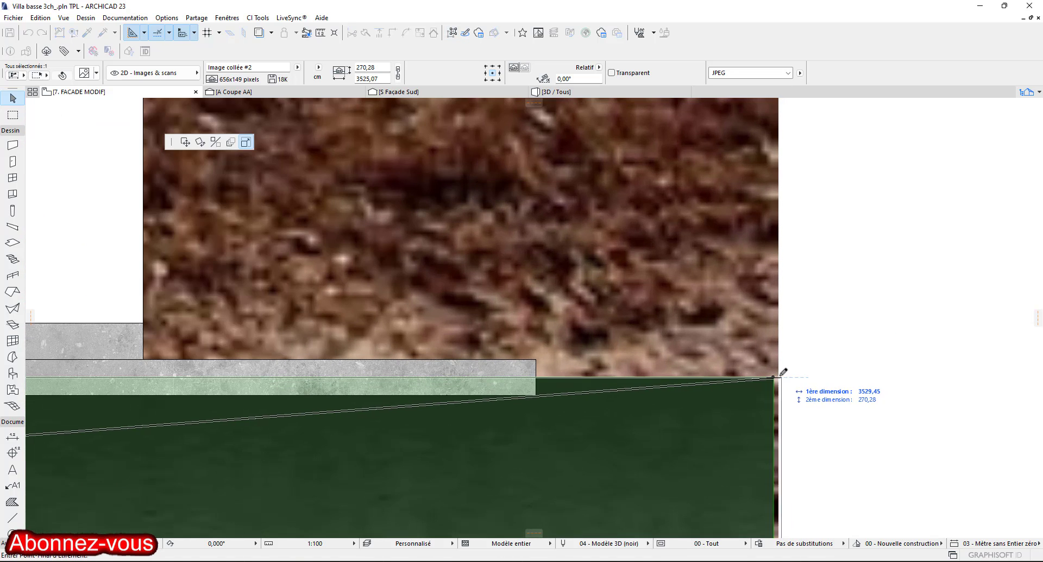
scroll(771, 391, down, 2)
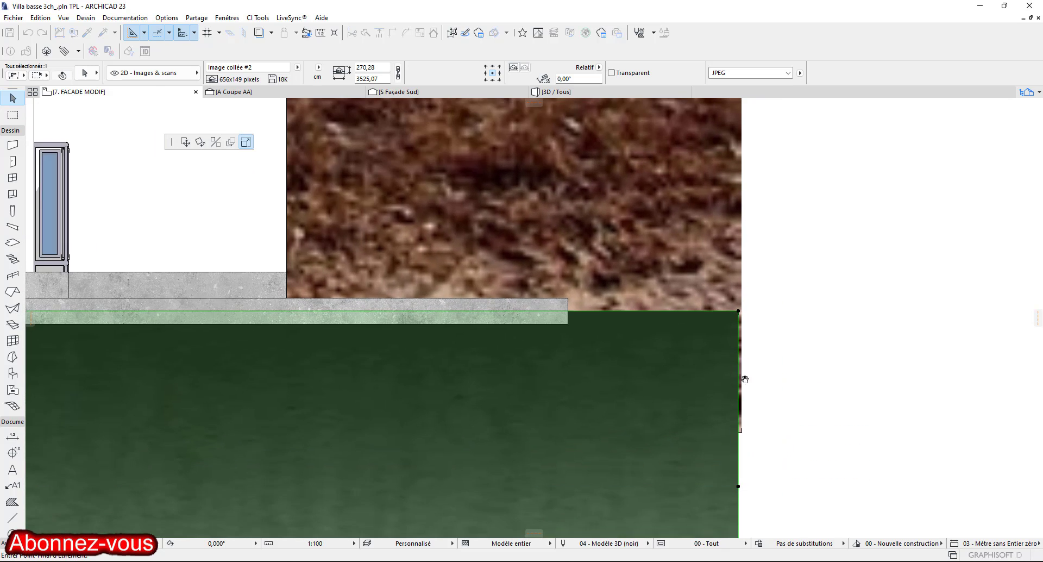
click(745, 429)
scroll(780, 463, down, 6)
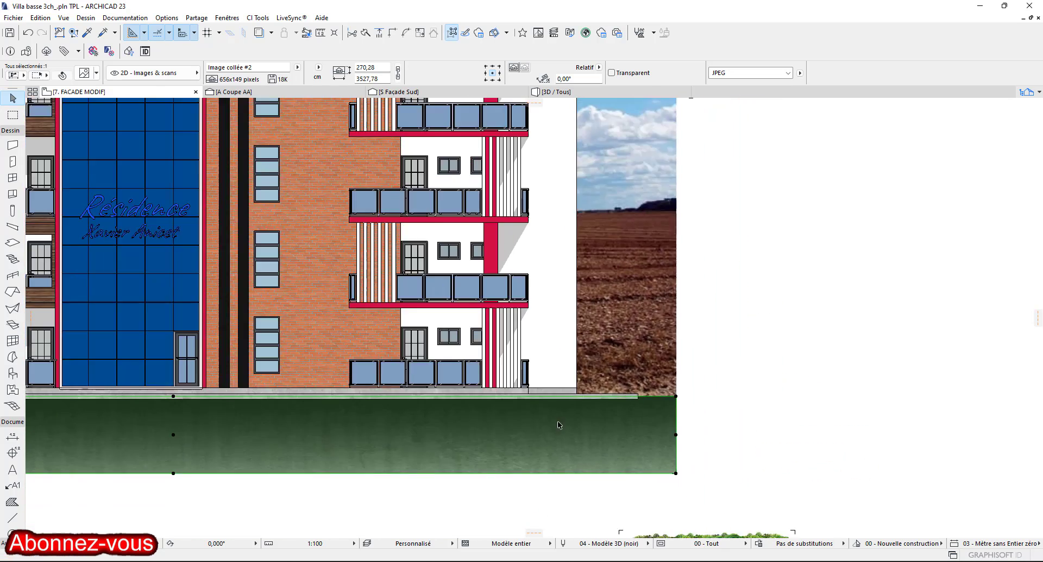
click(701, 437)
scroll(657, 425, down, 2)
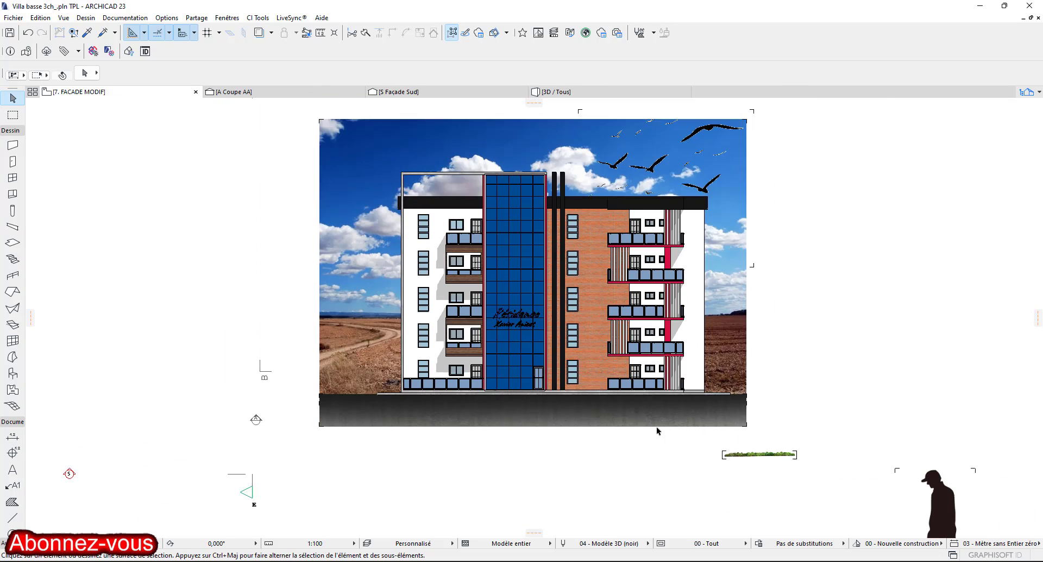
Move the green hedge image onto the field left of the building, just above the asphalt, and make it transparent.
click(765, 476)
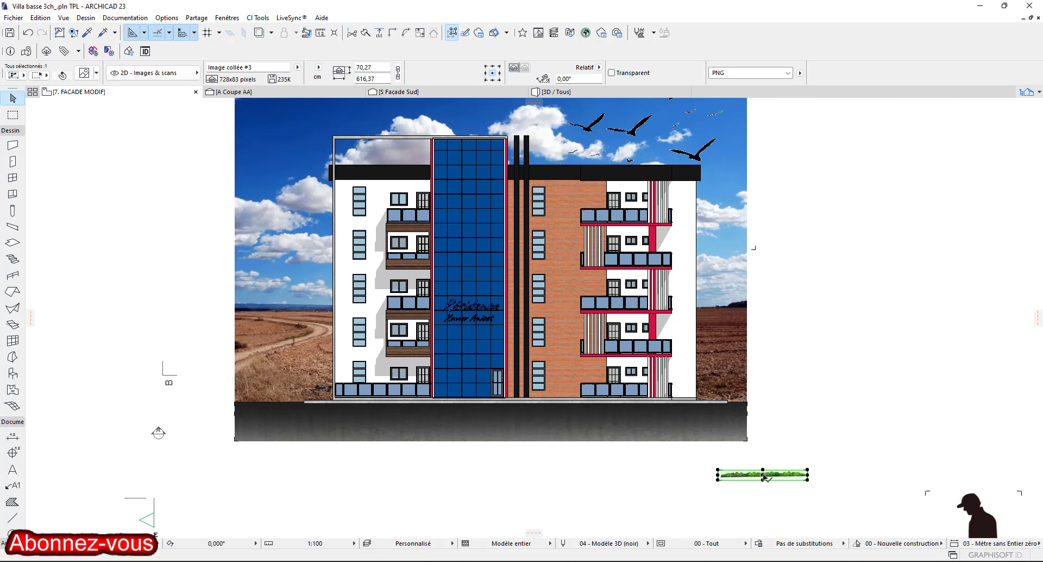
click(763, 475)
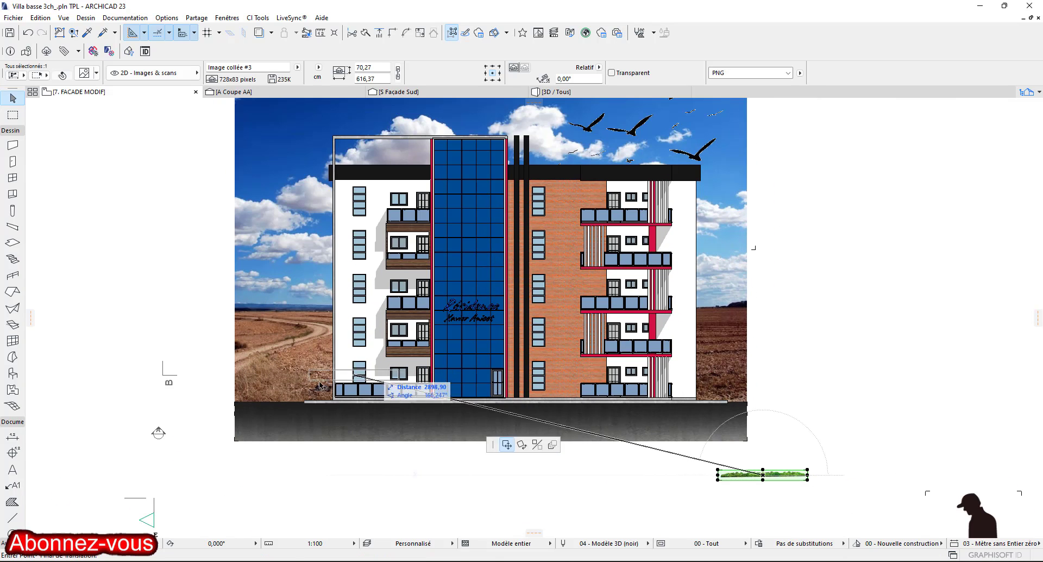
click(283, 395)
scroll(283, 392, up, 4)
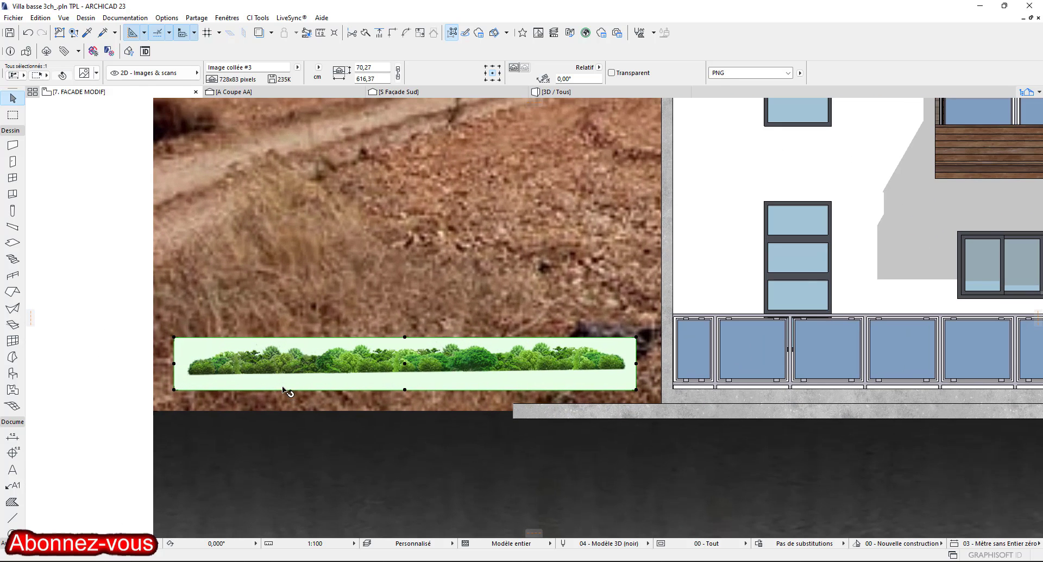
click(611, 73)
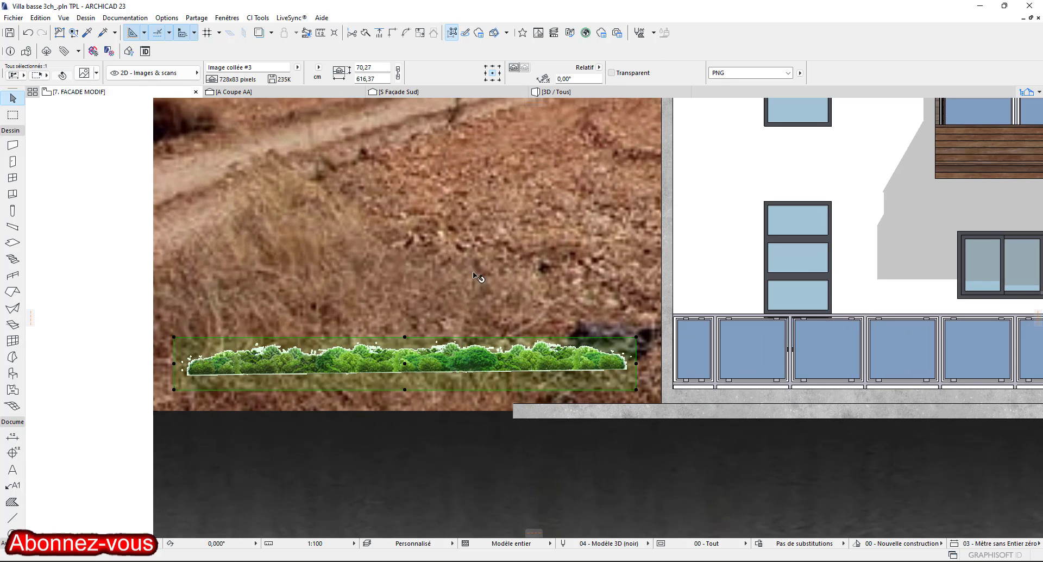
Stretch the hedge image's left corners down to the asphalt edge and upward, to about 650 cm wide by 216 cm high.
click(173, 390)
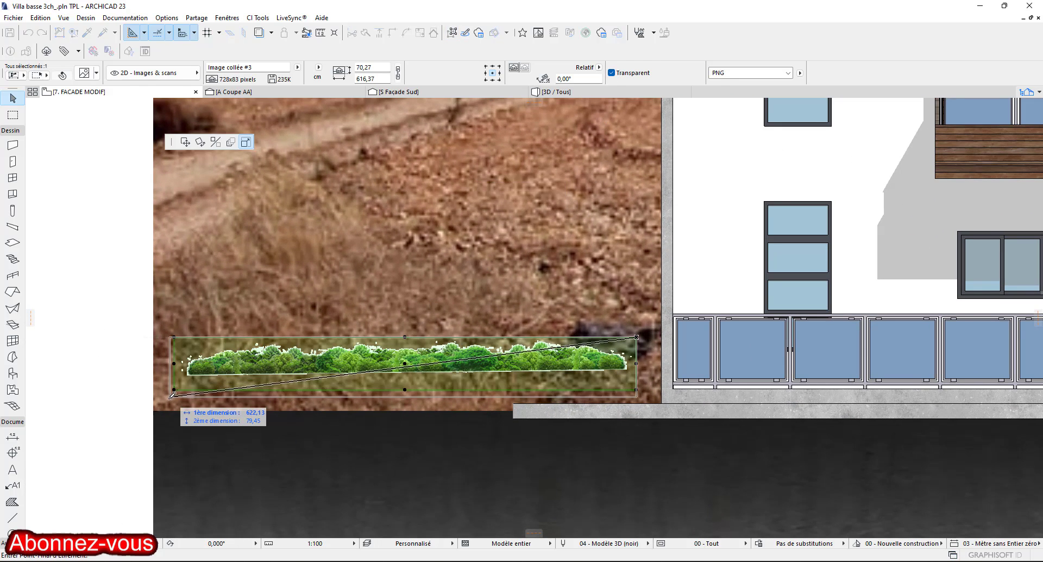
click(154, 409)
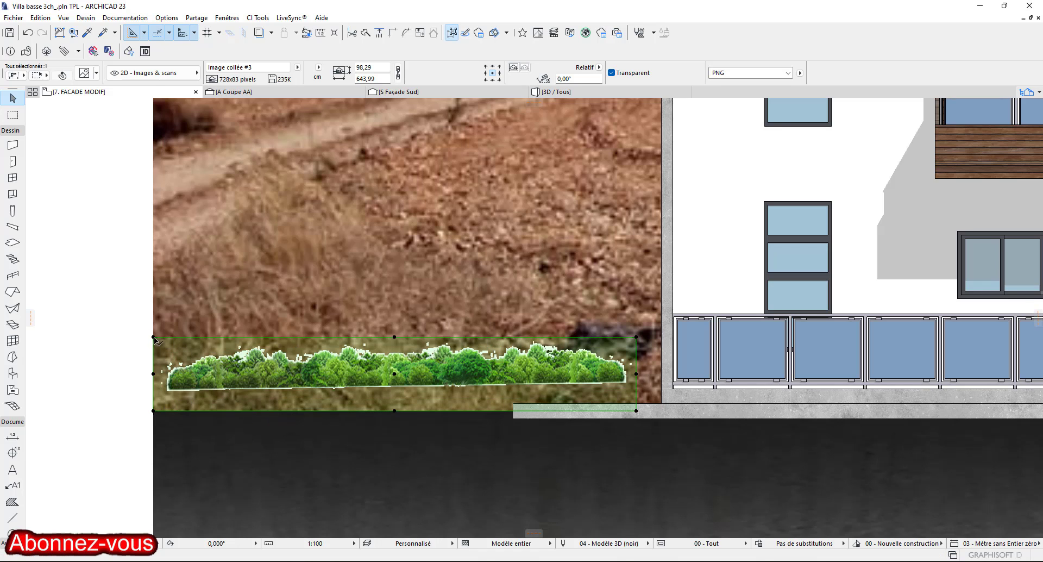
click(154, 338)
click(149, 247)
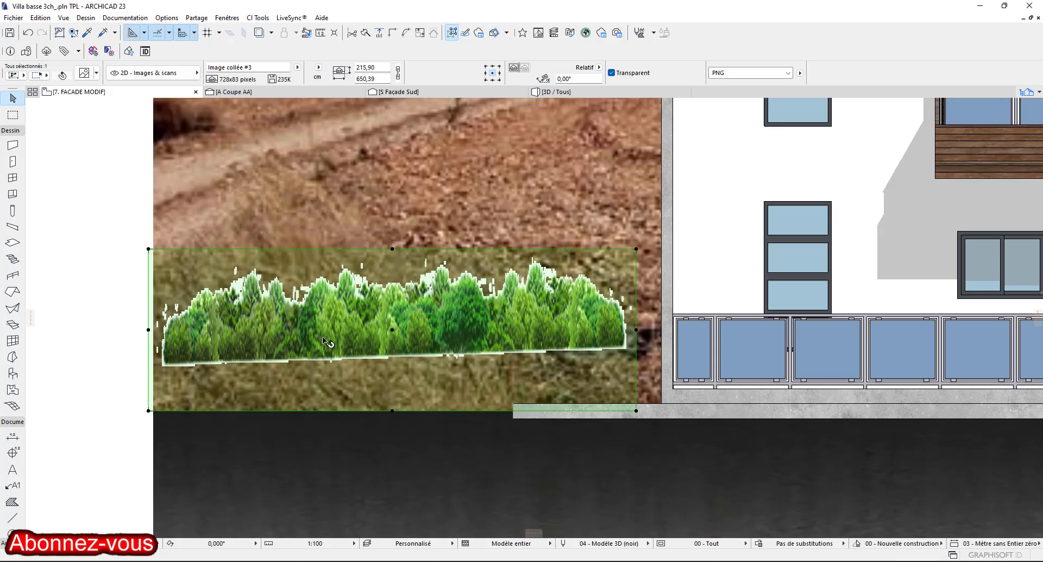
Enlarge the hedge image to about 1339 cm wide by 369 cm high and lower it so the bushes meet the asphalt edge.
scroll(325, 341, down, 5)
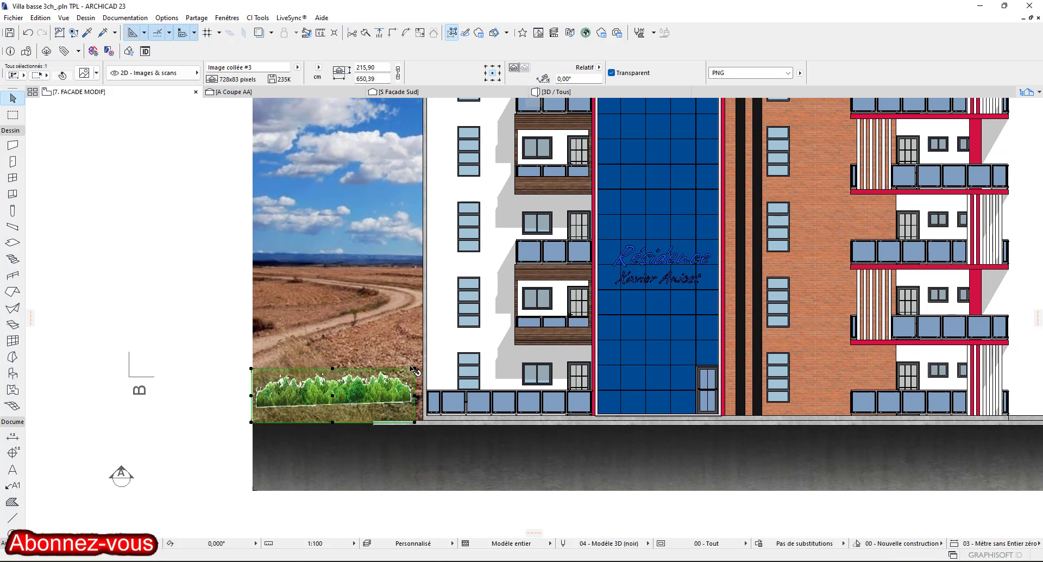
click(415, 368)
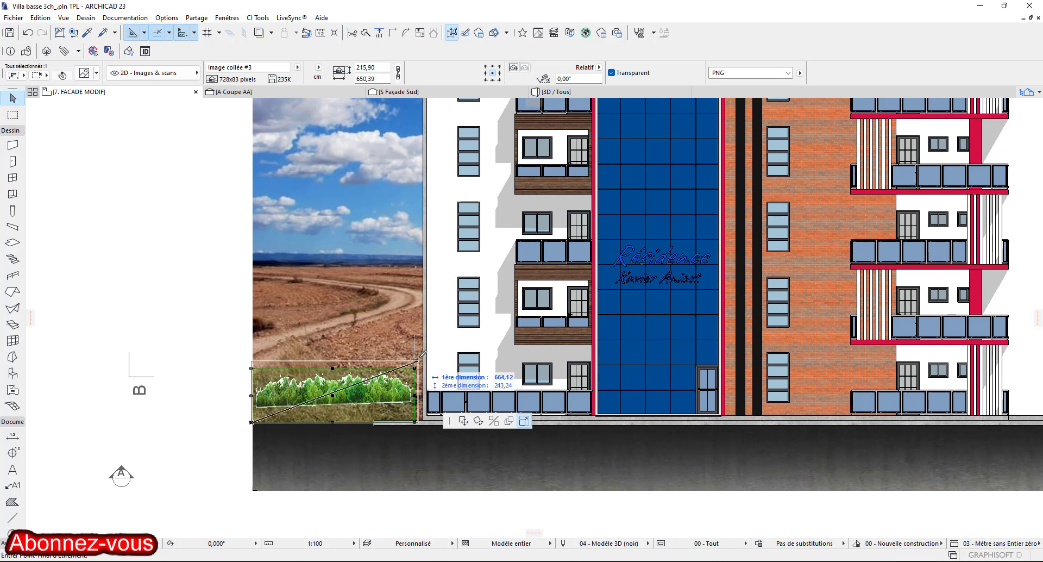
click(499, 346)
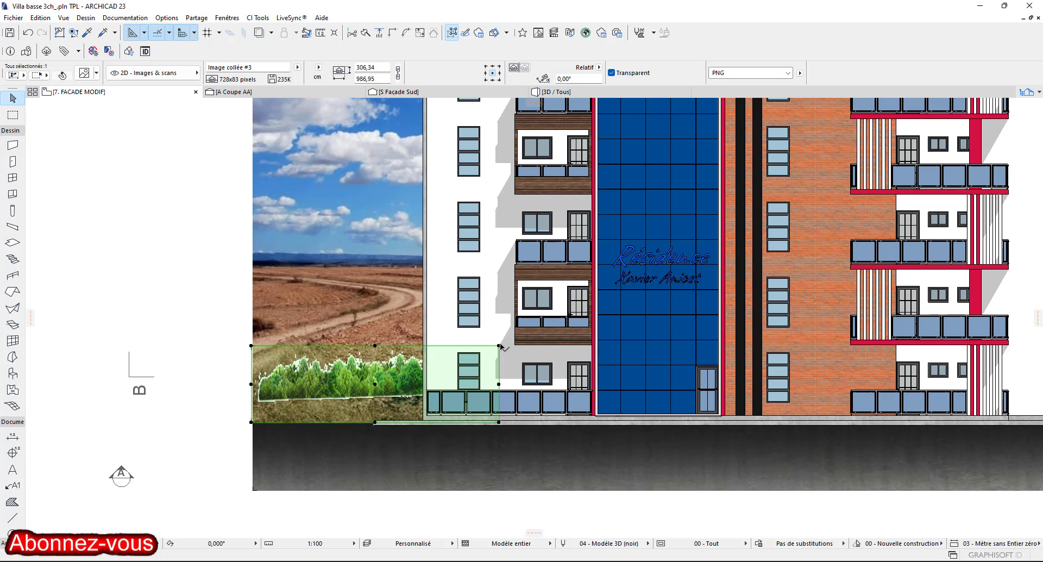
click(499, 346)
click(618, 281)
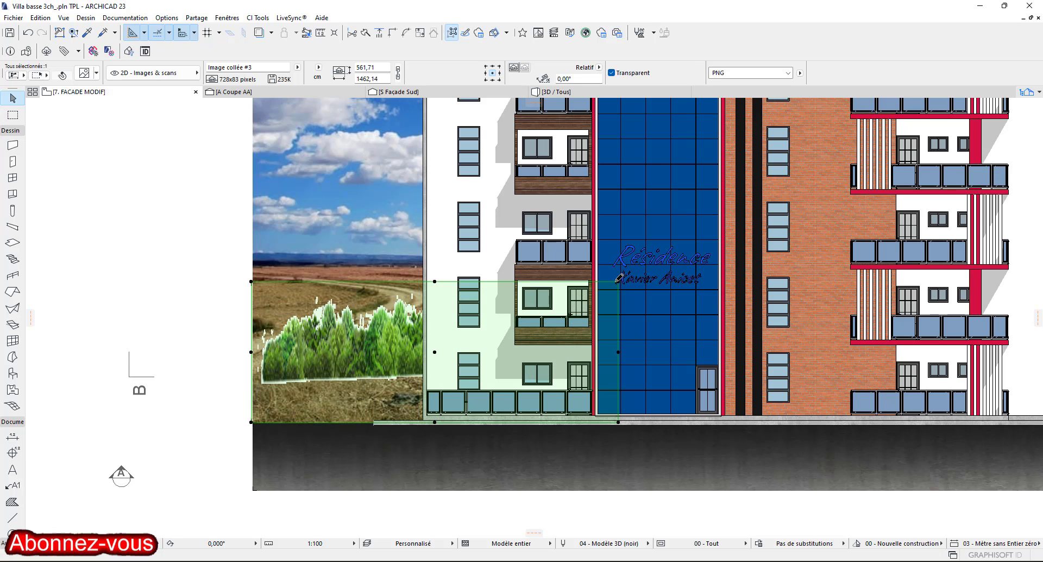
click(618, 281)
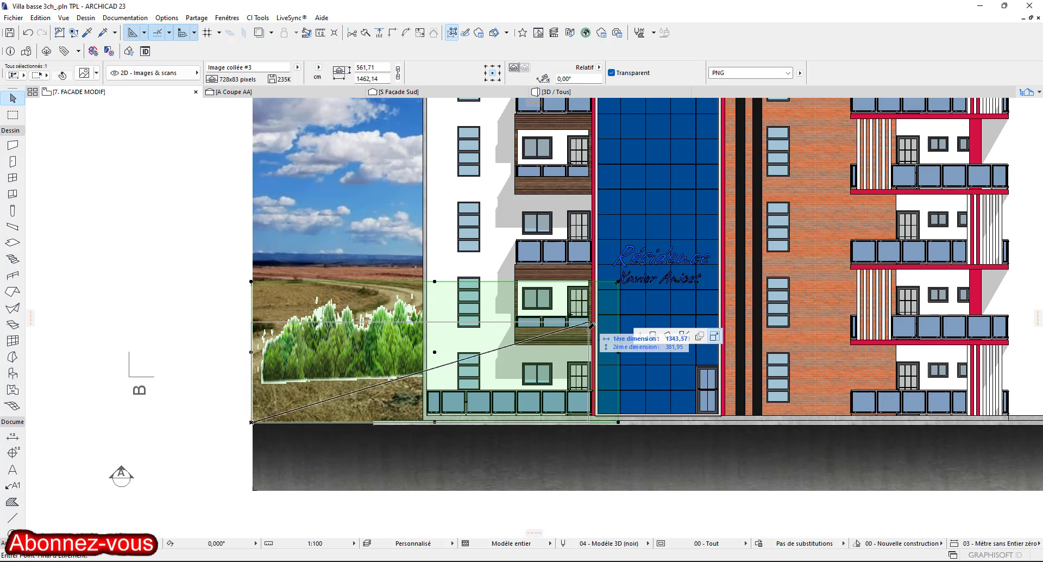
click(587, 330)
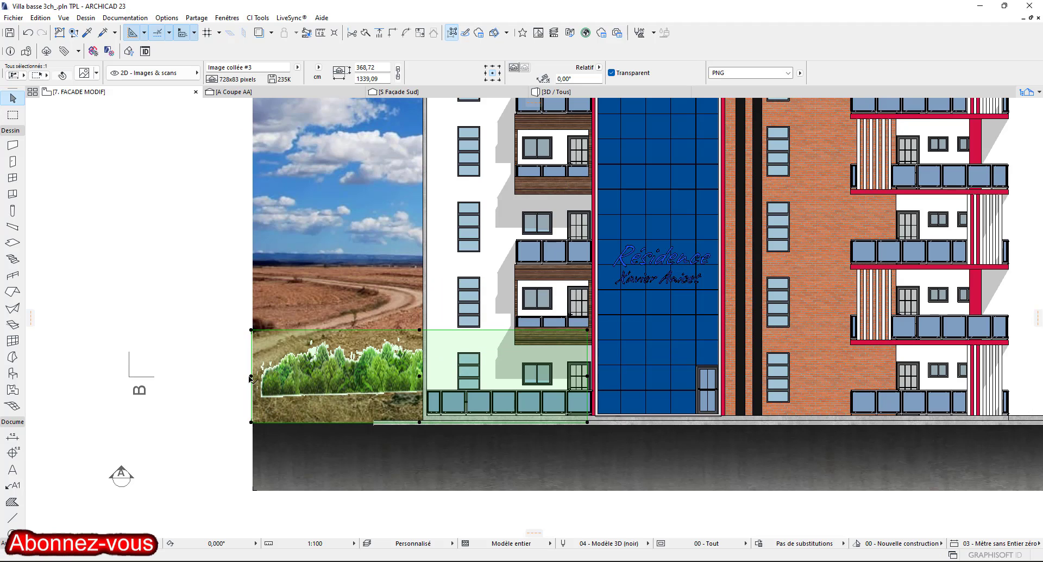
click(251, 375)
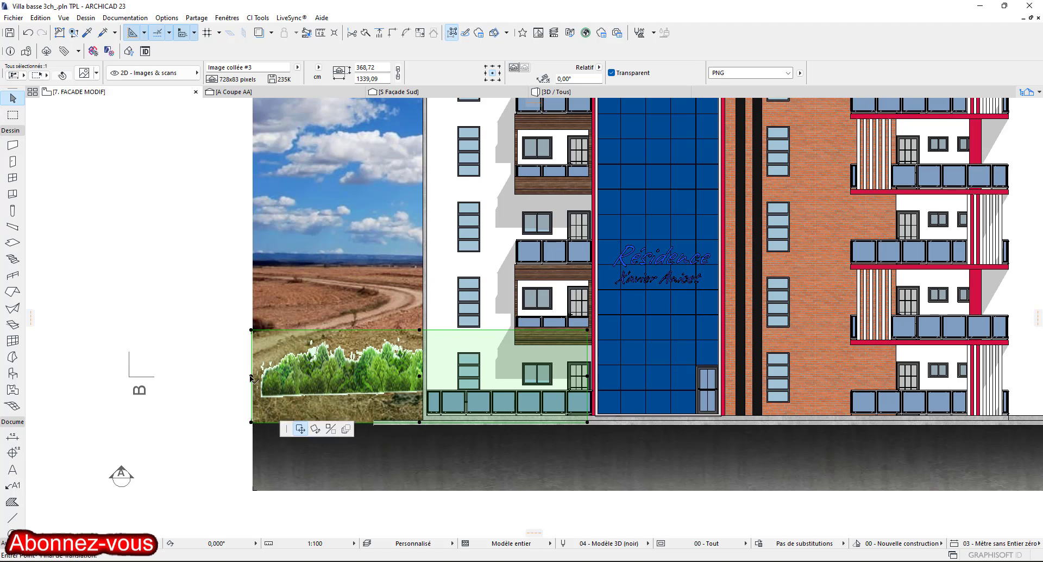
click(246, 411)
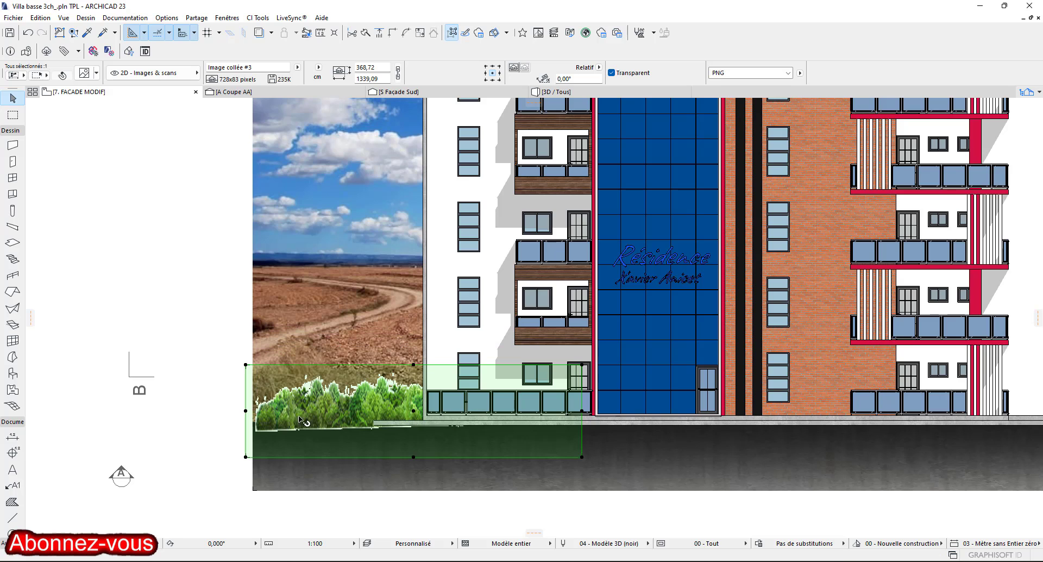
Stretch the hedge image's lower right corner across the facade to the sky image's right edge, about 3556 cm wide by 366 cm high.
middle_drag(300, 419, 191, 405)
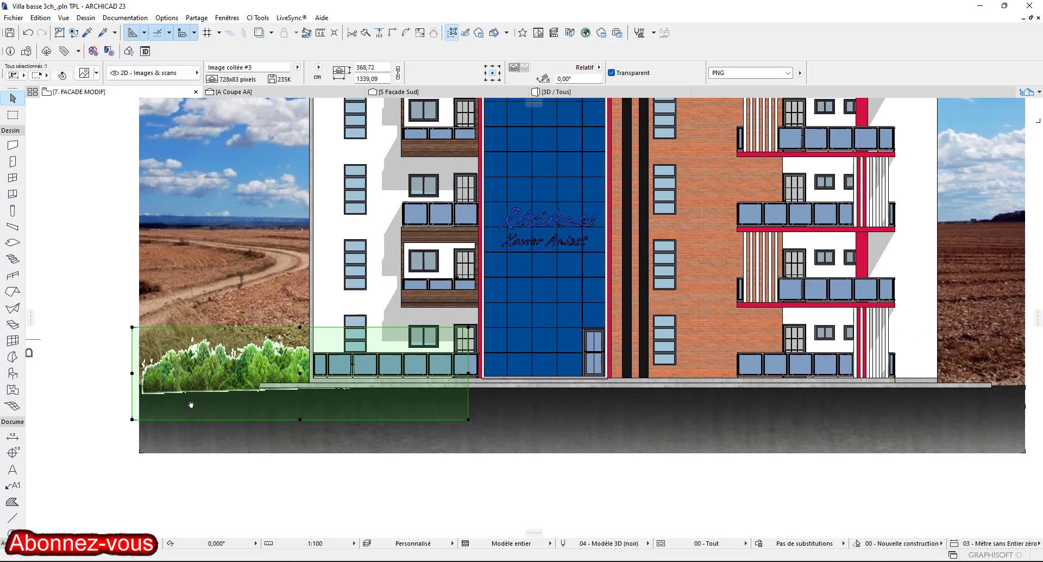
click(468, 418)
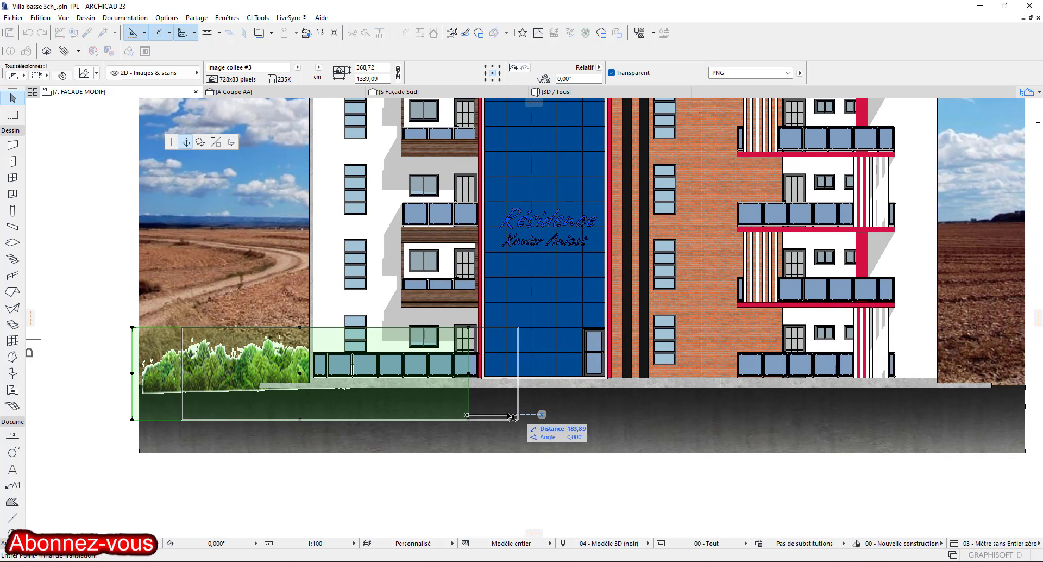
key(Escape)
click(468, 419)
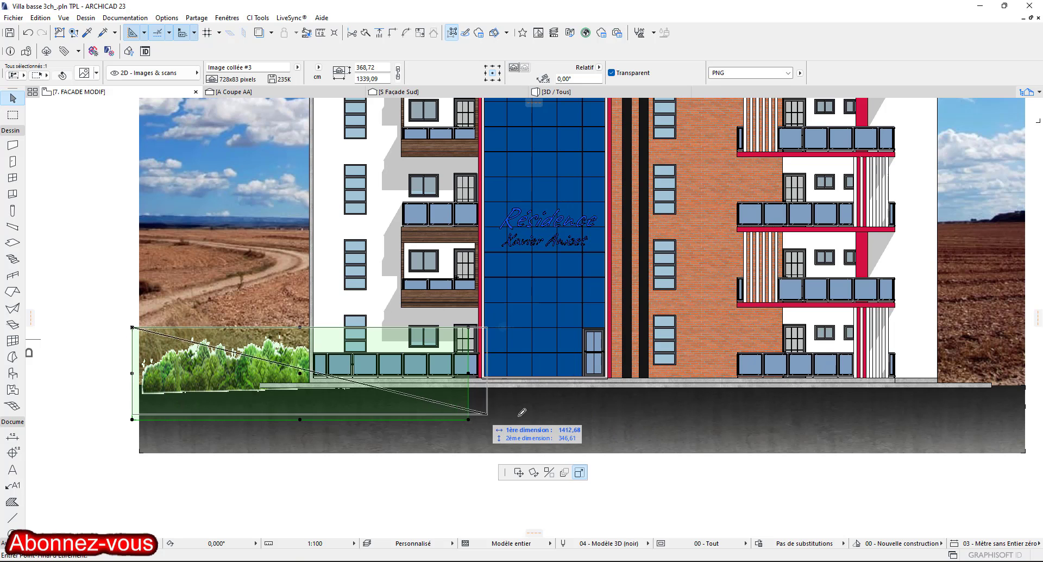
scroll(611, 408, down, 3)
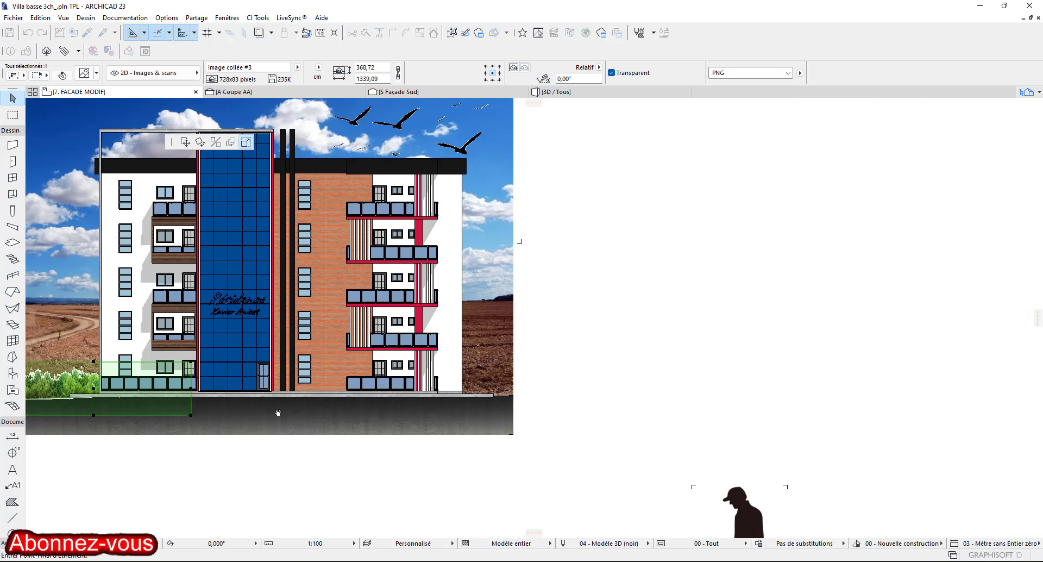
click(512, 412)
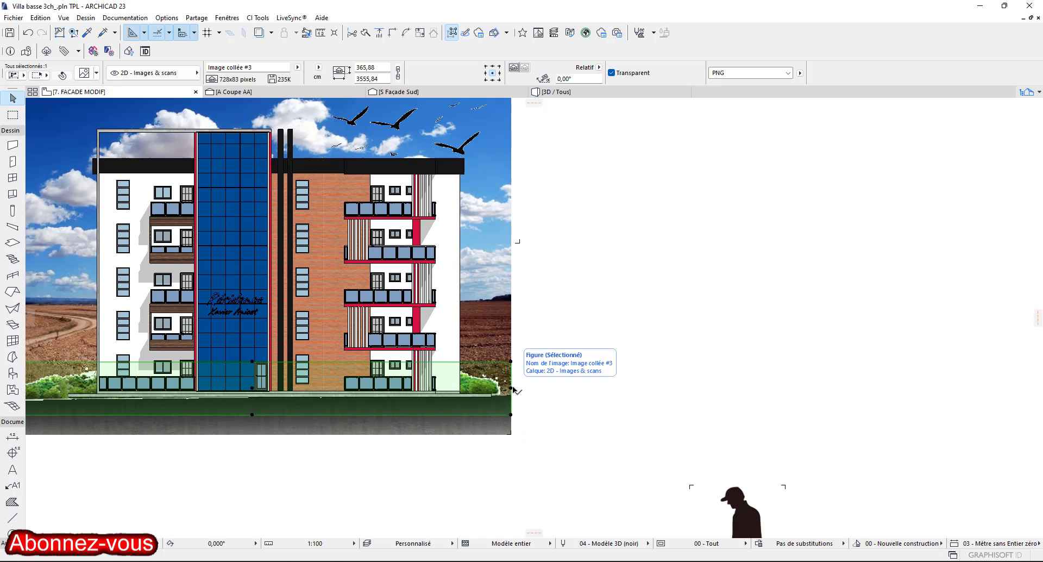
Stretch the hedge image slightly beyond the sky image's right edge, to about 3623 cm wide by 378 cm high.
click(514, 388)
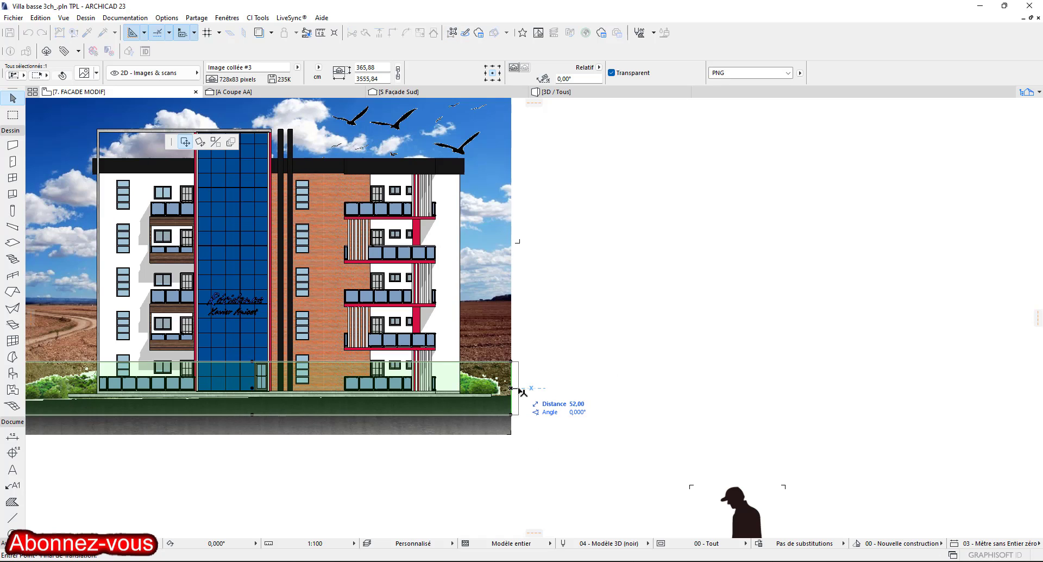
click(516, 390)
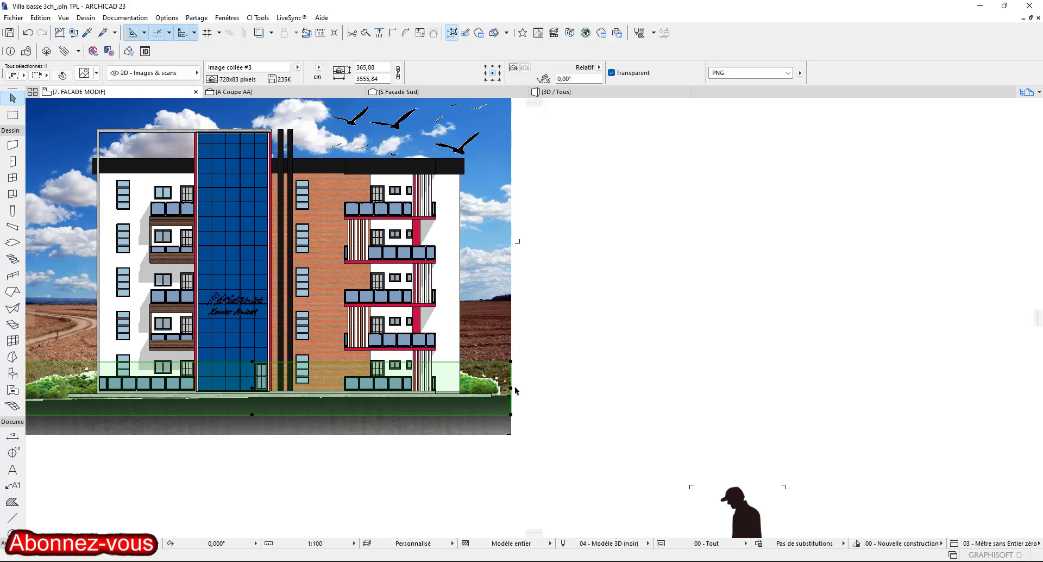
click(511, 415)
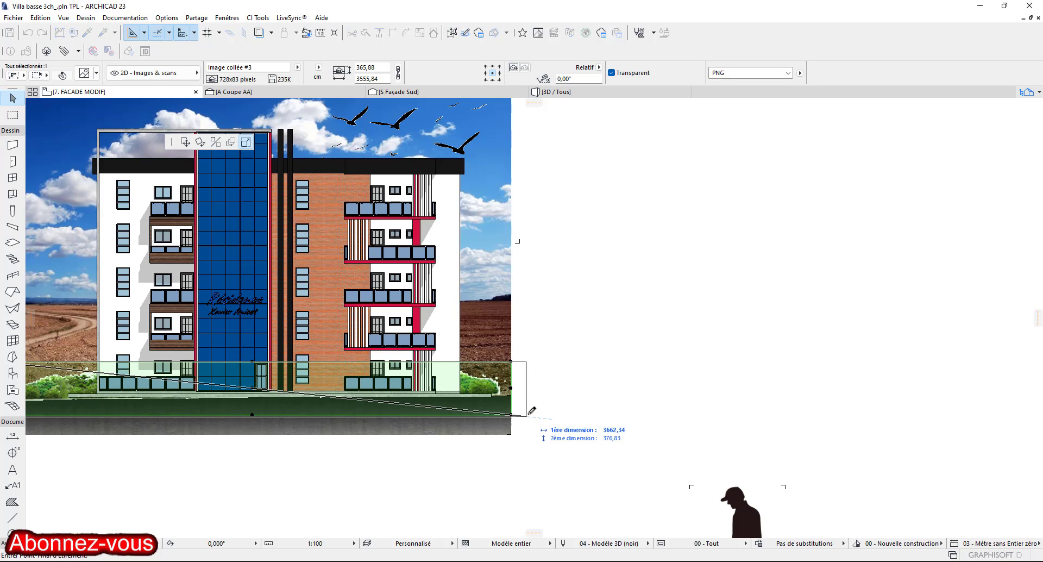
click(528, 416)
click(528, 415)
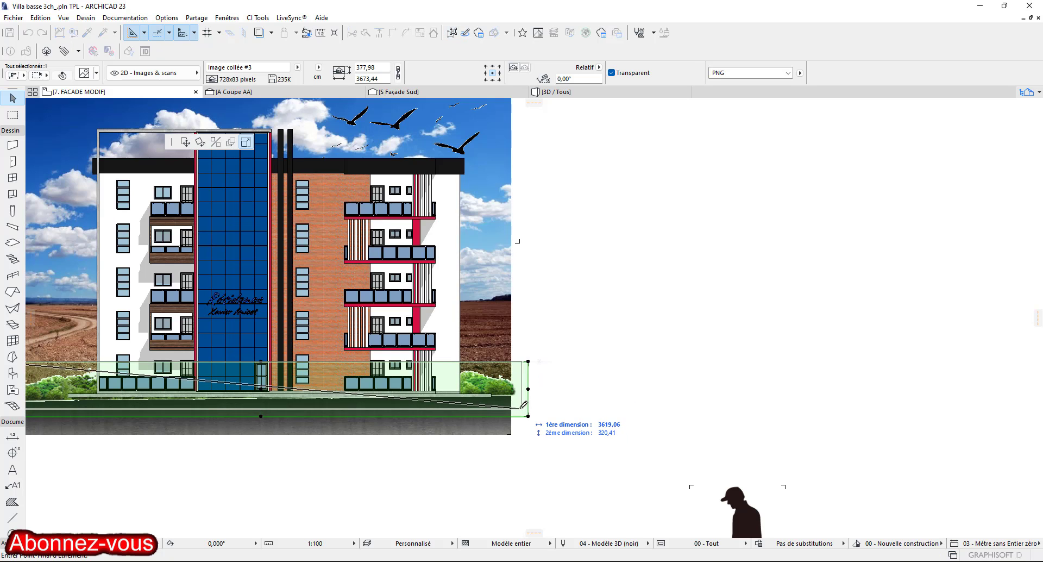
click(515, 415)
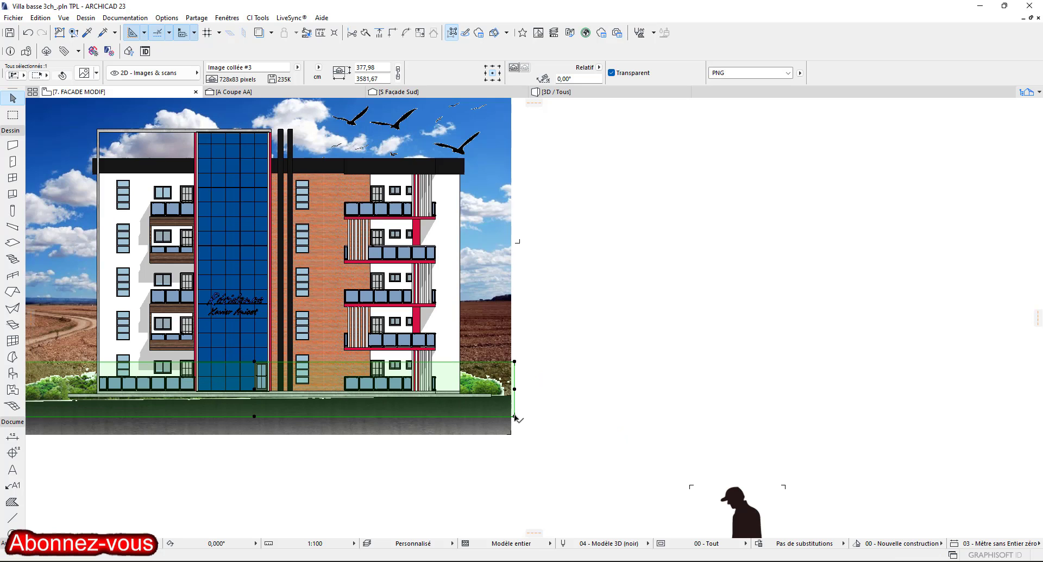
click(514, 416)
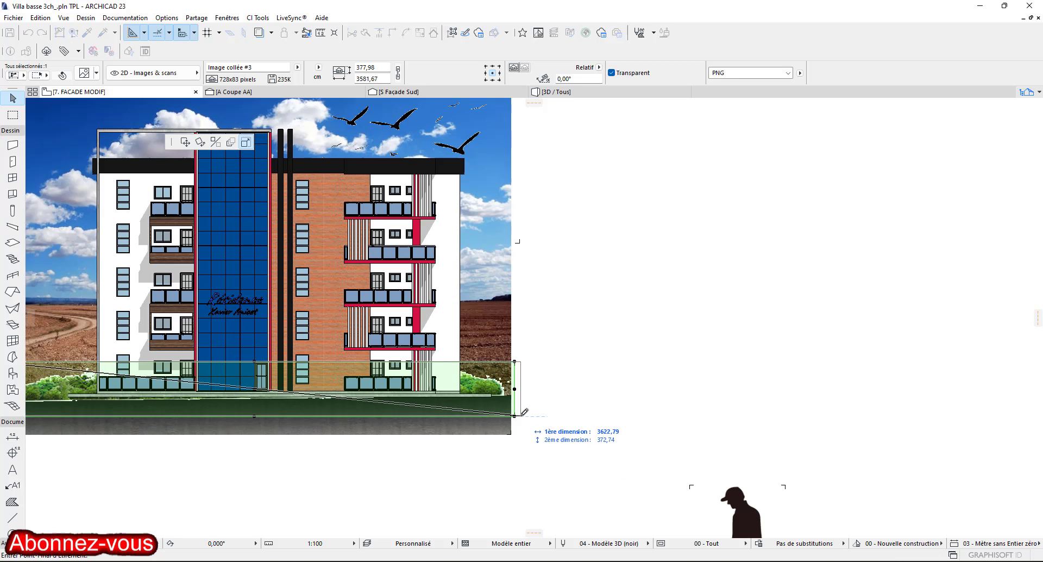
click(522, 413)
Stretch the hedge image's lower left corner outward to a width of about 3687 cm and deselect it.
scroll(425, 406, down, 2)
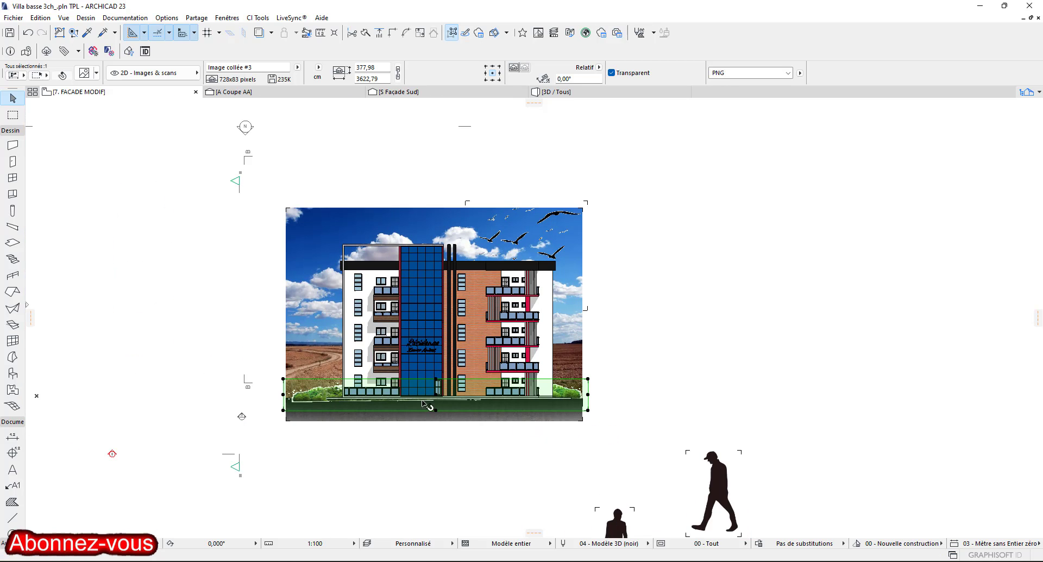
scroll(326, 399, up, 5)
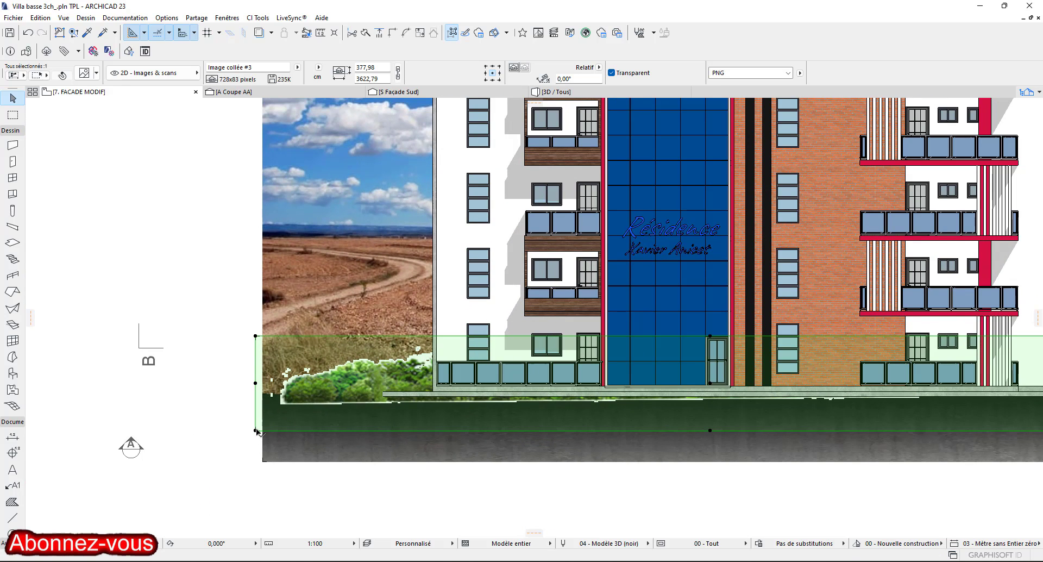
click(256, 430)
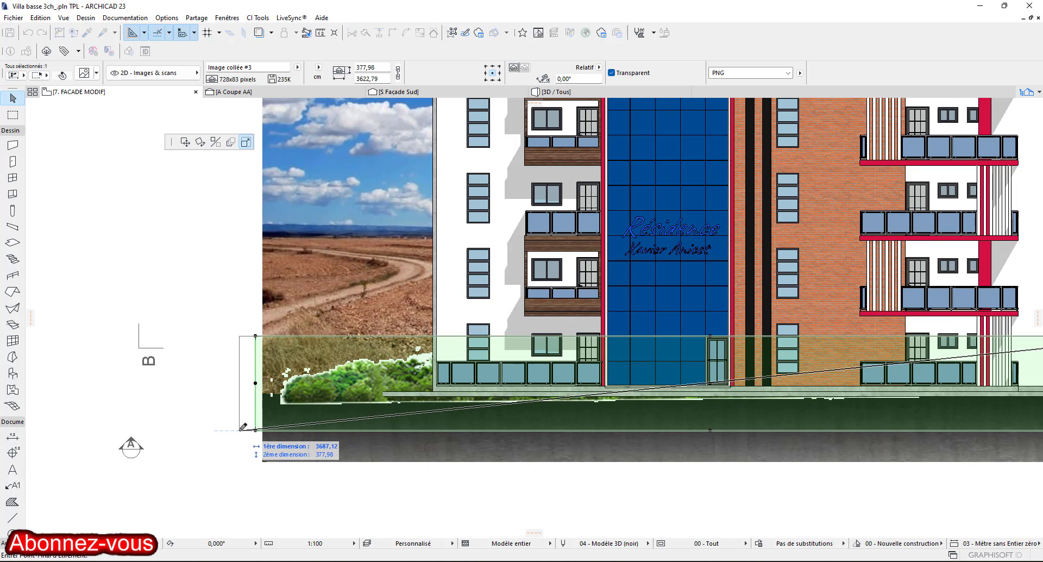
click(244, 427)
key(Escape)
scroll(480, 416, down, 3)
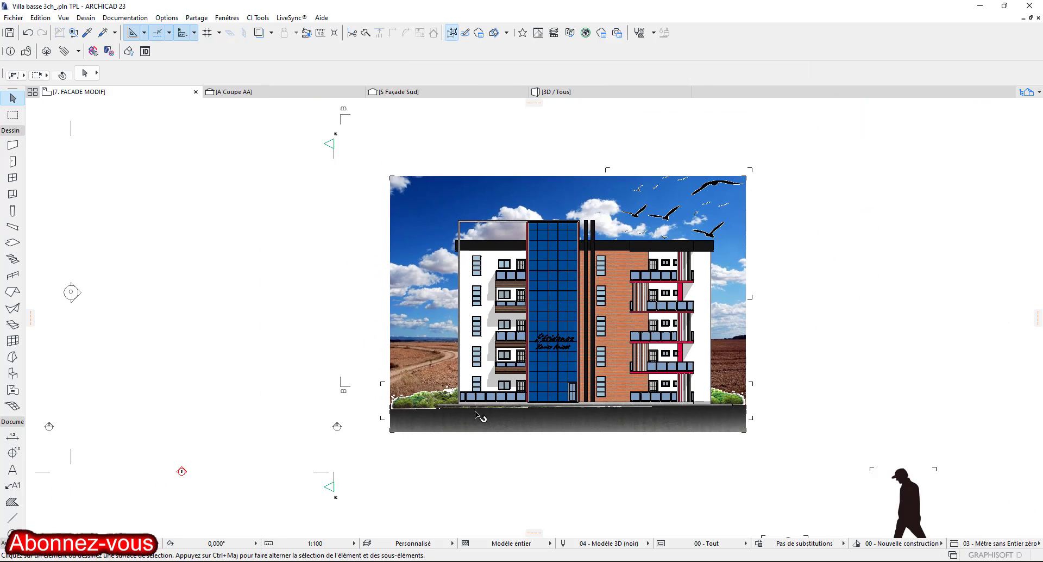
Raise the hedge image's top edge from its upper left corner, to a height of about 596 cm.
middle_drag(476, 413, 402, 408)
scroll(390, 399, up, 4)
click(321, 393)
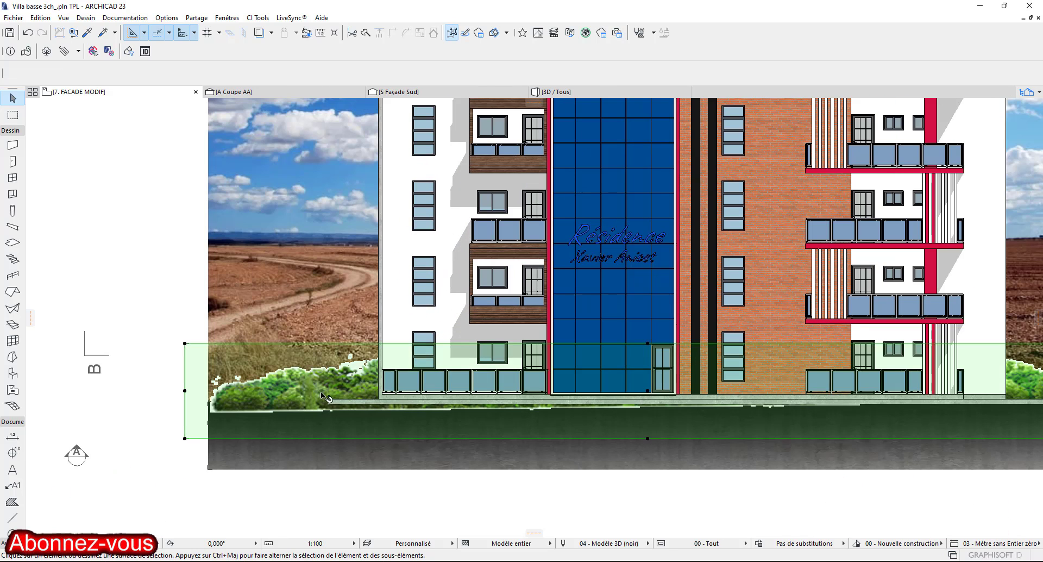
click(648, 343)
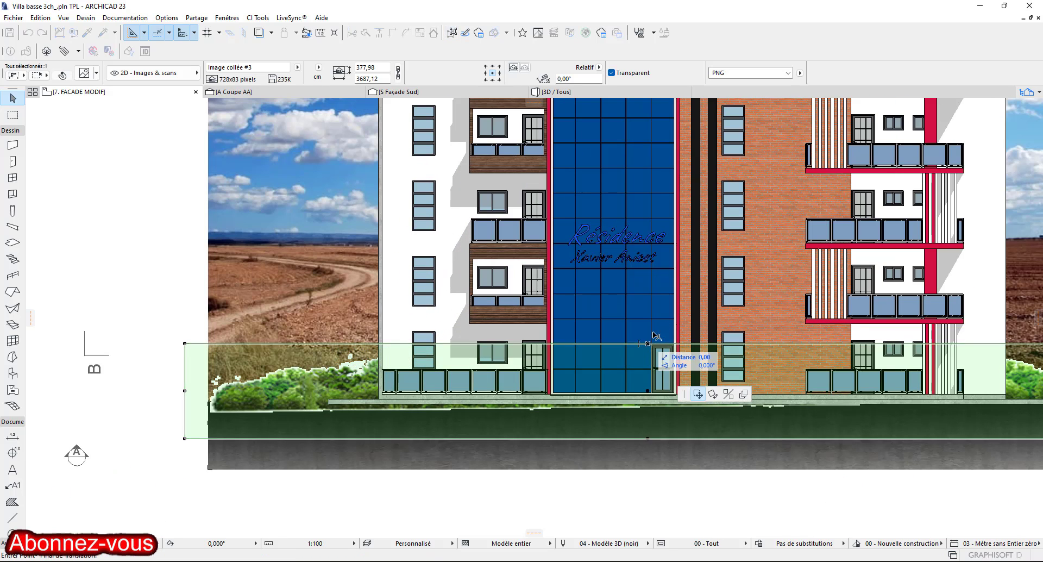
click(185, 343)
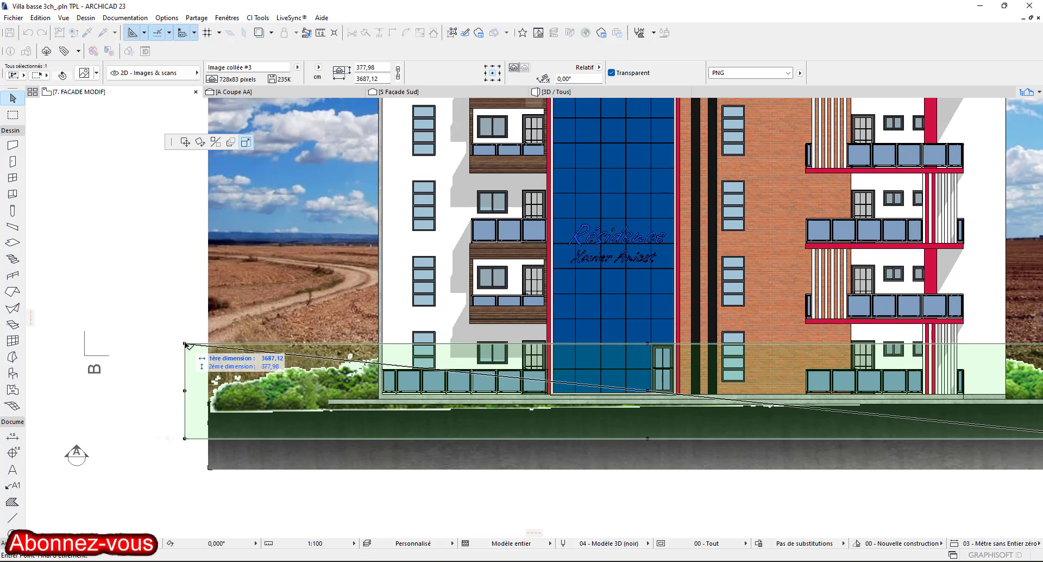
click(185, 288)
scroll(576, 377, down, 1)
Move the hedge image straight down until the bushes overlap the upper part of the asphalt.
middle_drag(577, 378, 429, 320)
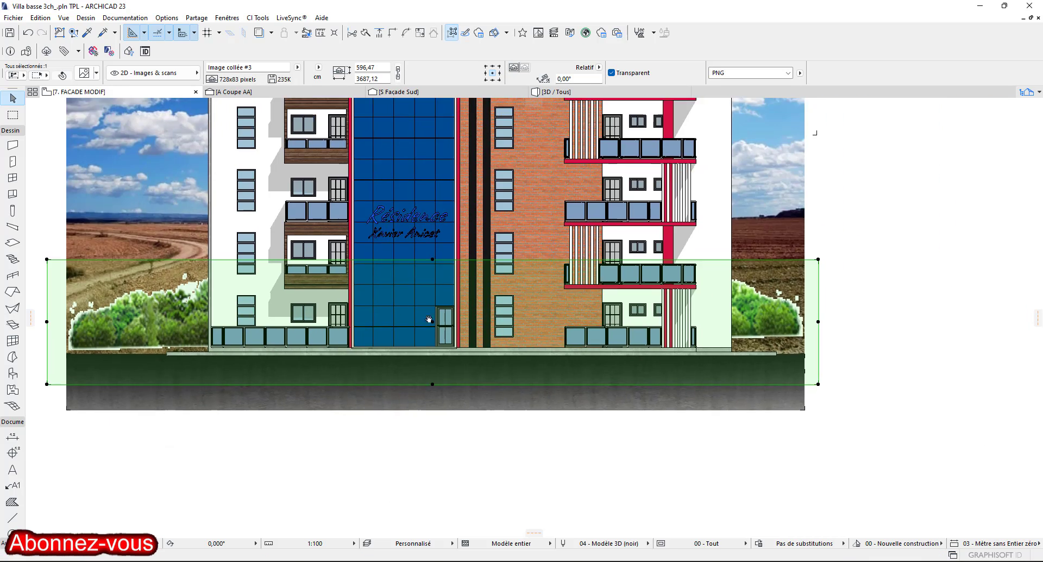
click(433, 325)
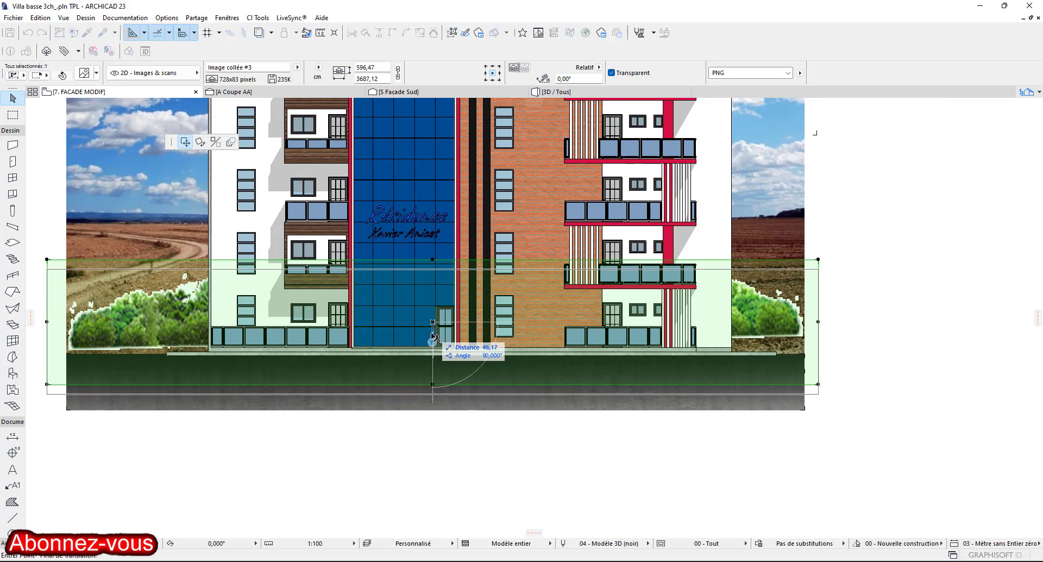
click(434, 337)
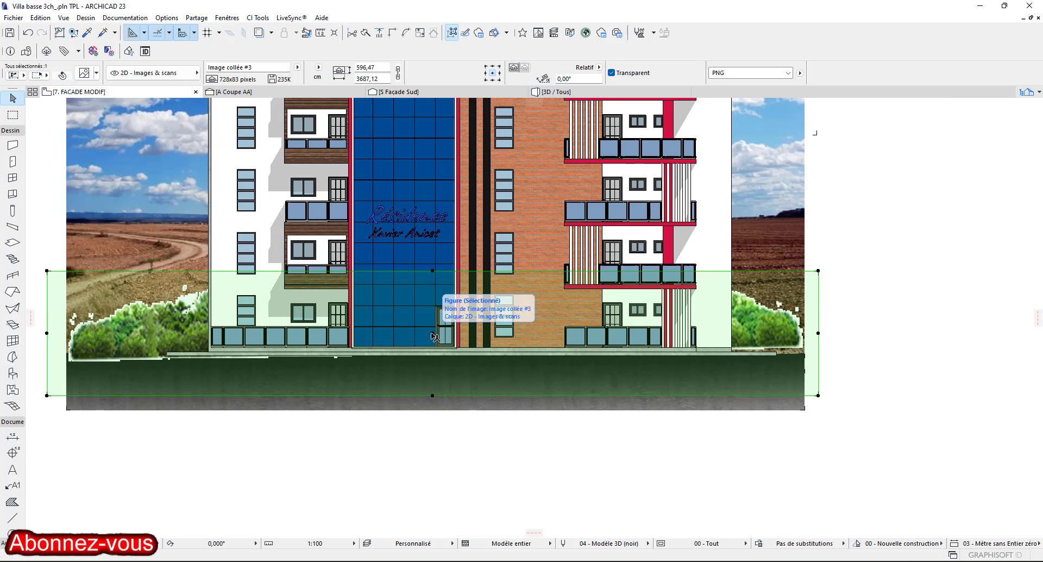
click(433, 336)
click(452, 342)
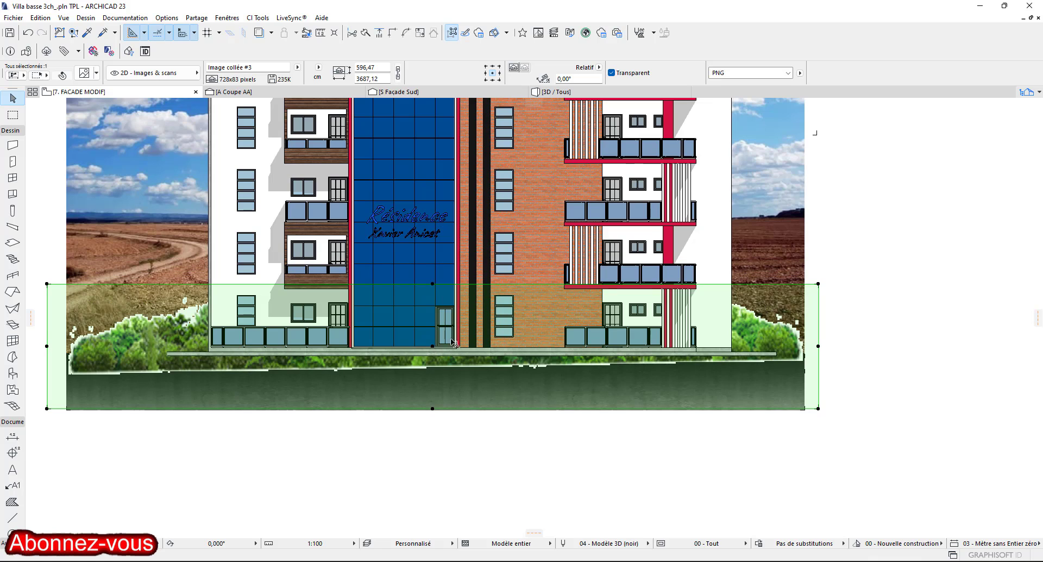
Try sending the hedge image one level back in the display order, and undo it.
right_click(154, 342)
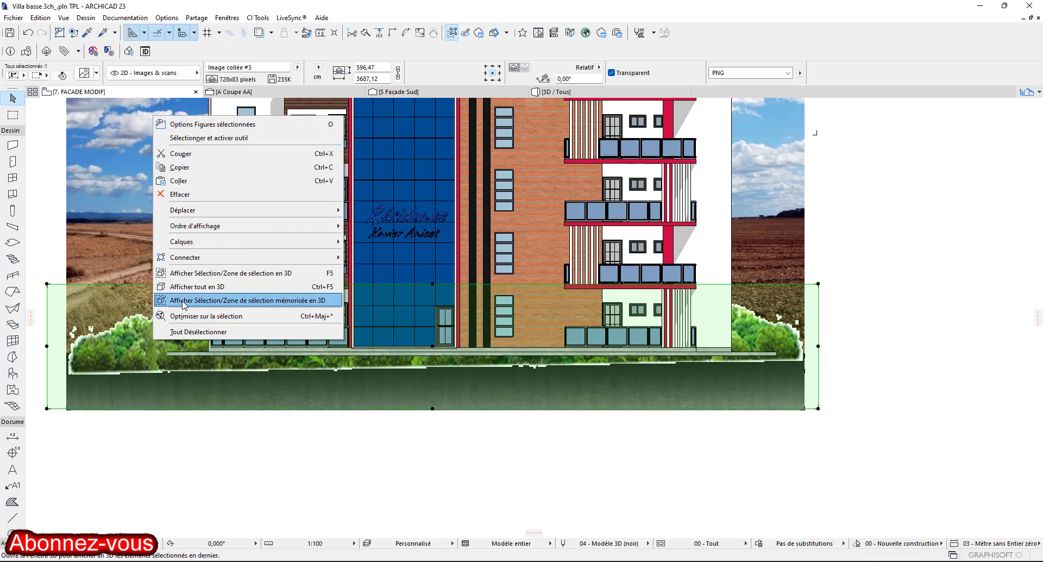
mouse_move(318, 231)
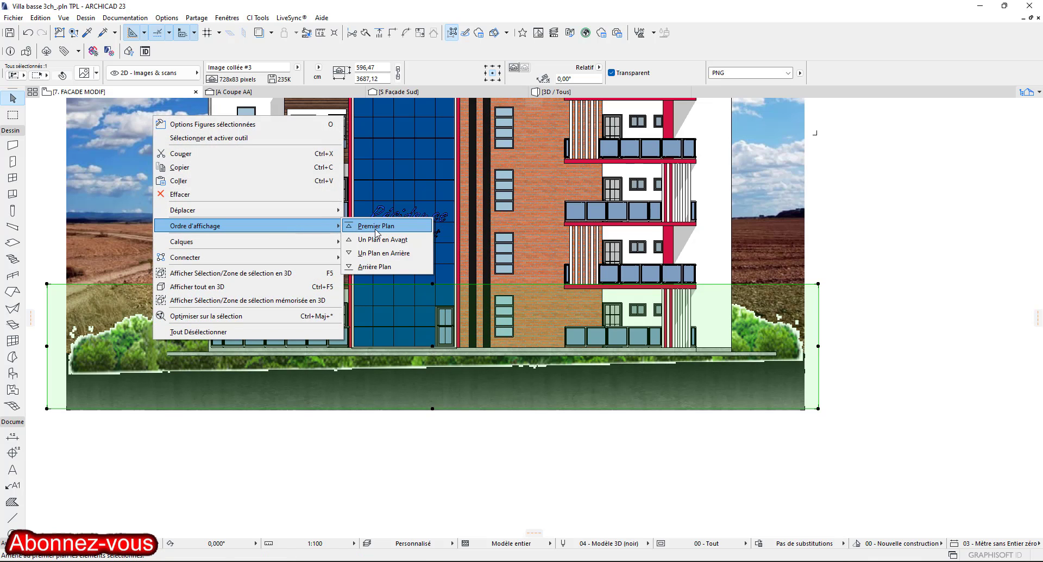
click(386, 252)
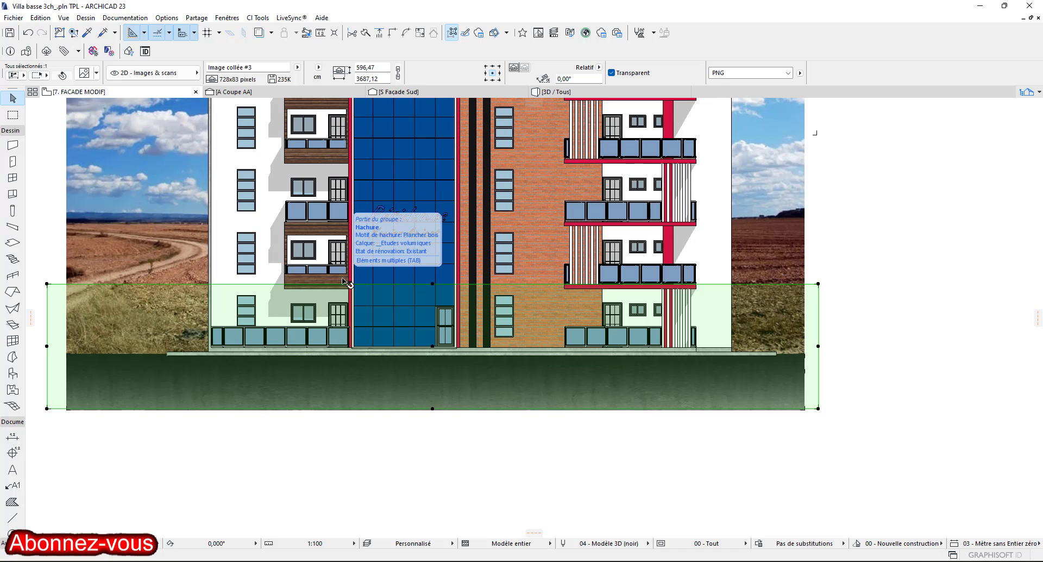
key(ctrl+z)
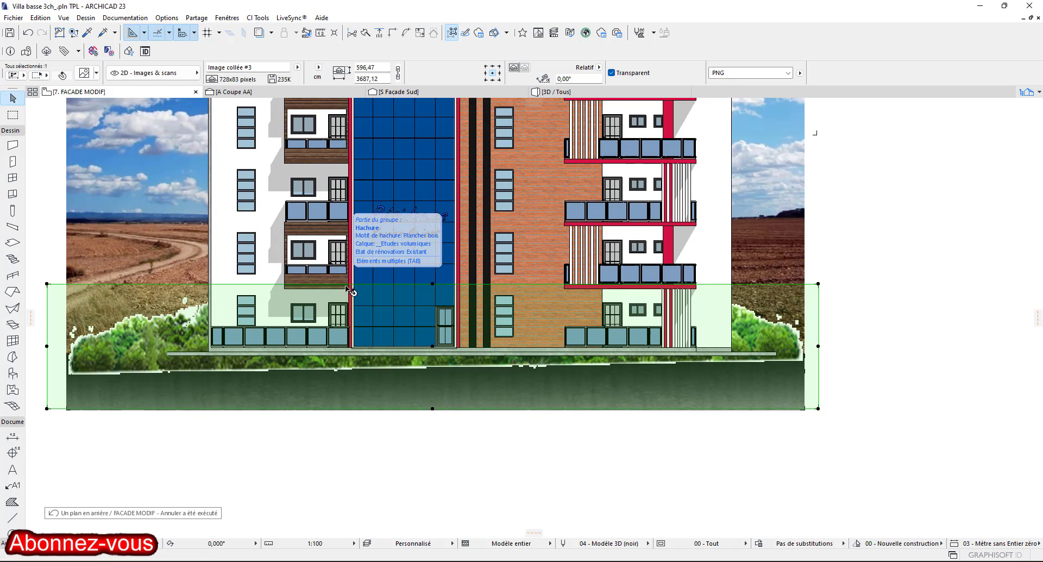
Reselect the hedge image and try sending it to the very back of the display order.
right_click(391, 306)
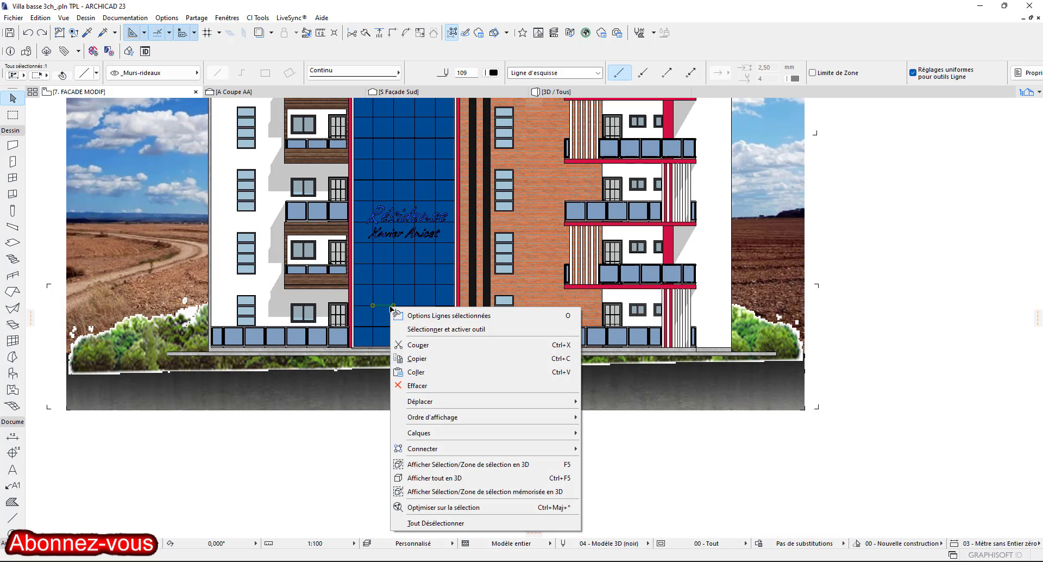
key(Escape)
click(140, 353)
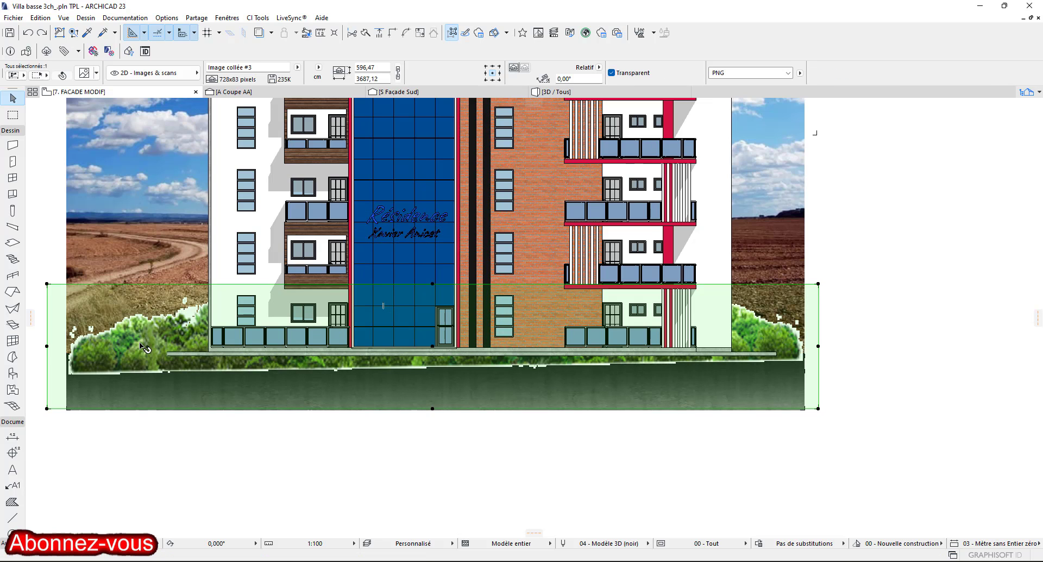
right_click(146, 342)
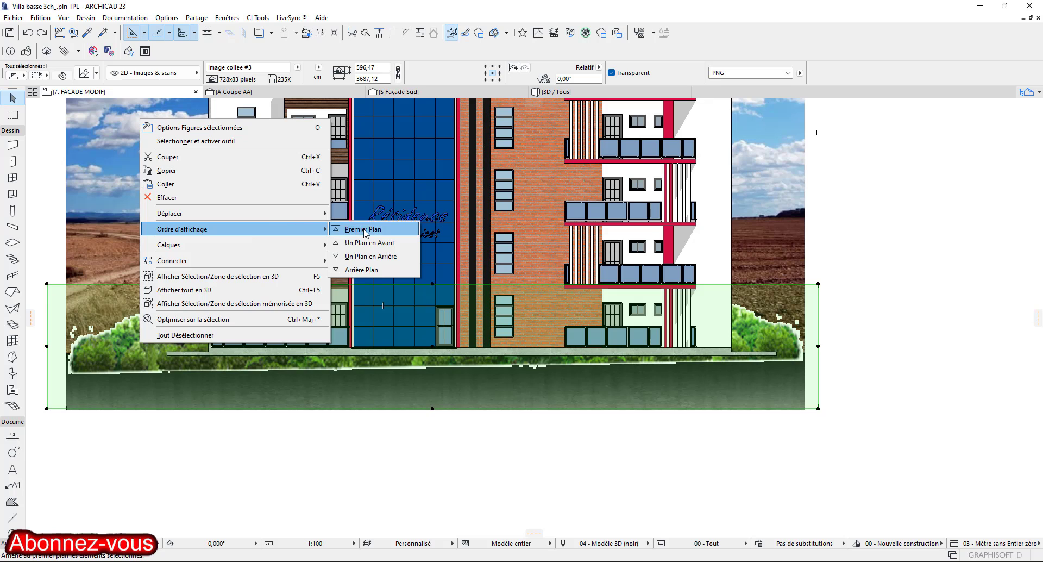
click(378, 269)
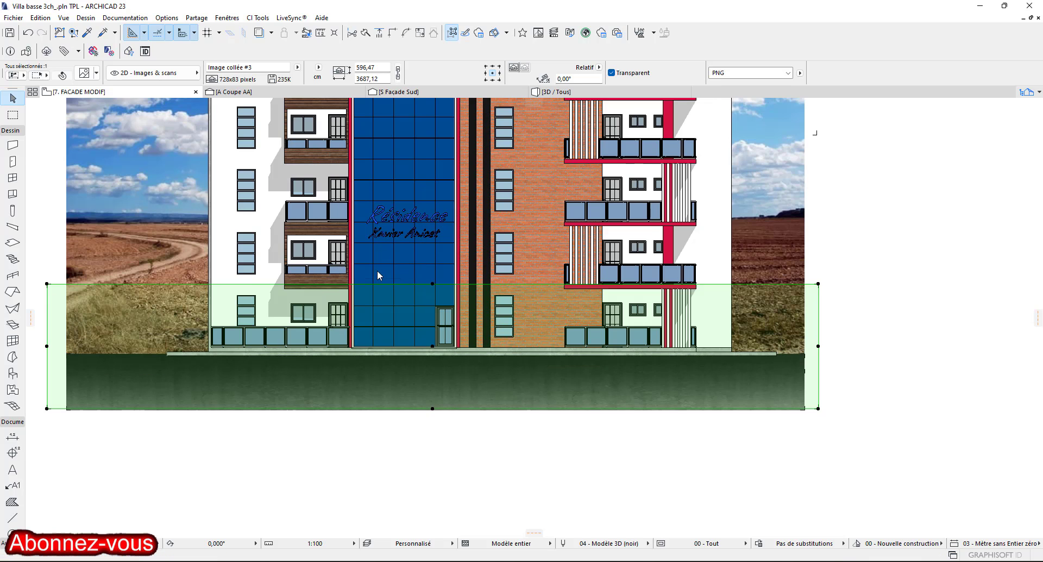
right_click(145, 300)
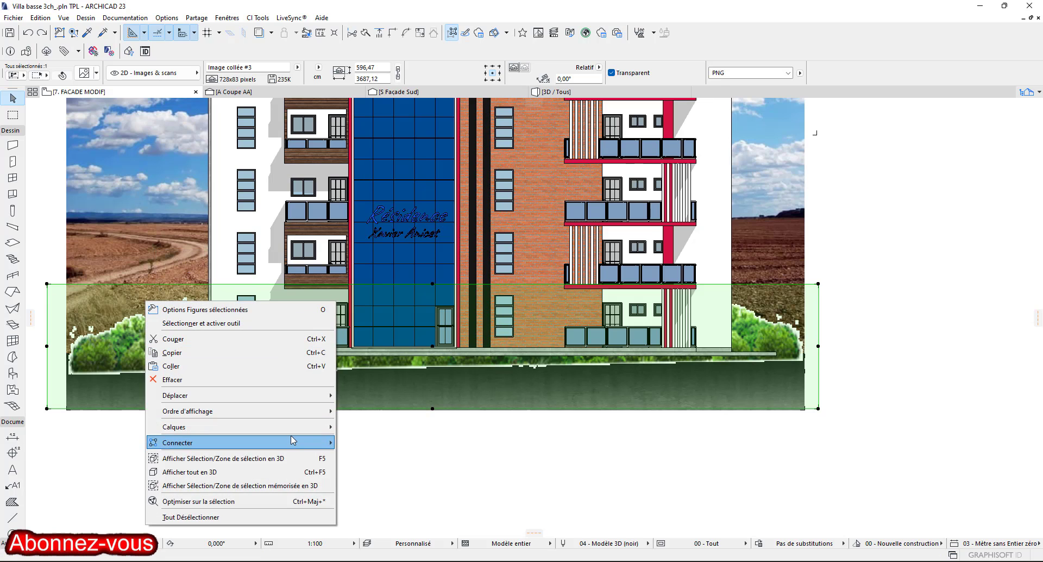
mouse_move(295, 411)
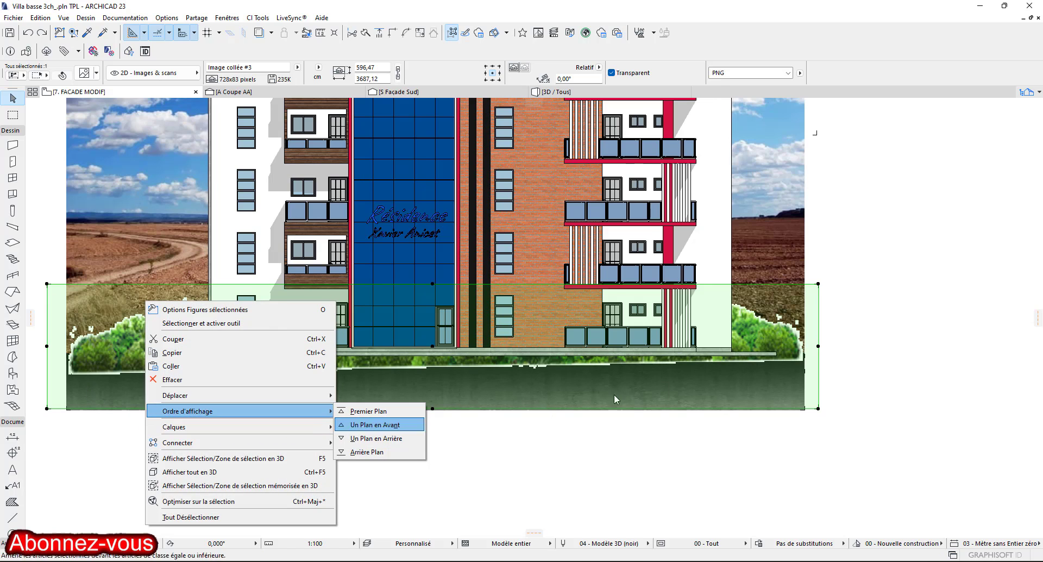
click(768, 429)
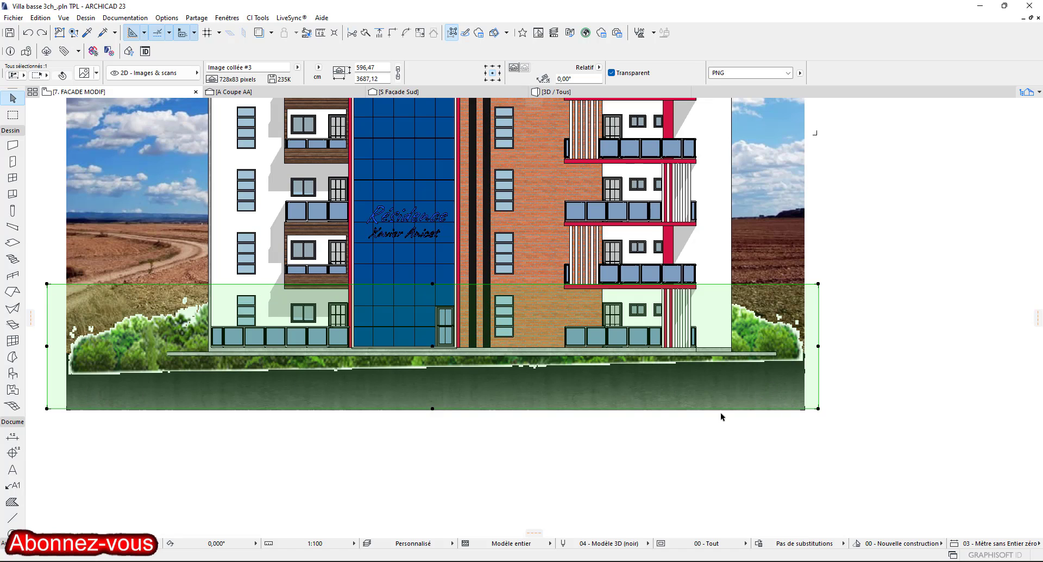
Shrink the hedge image slightly by pulling its lower left corner up and inward.
click(153, 419)
click(73, 409)
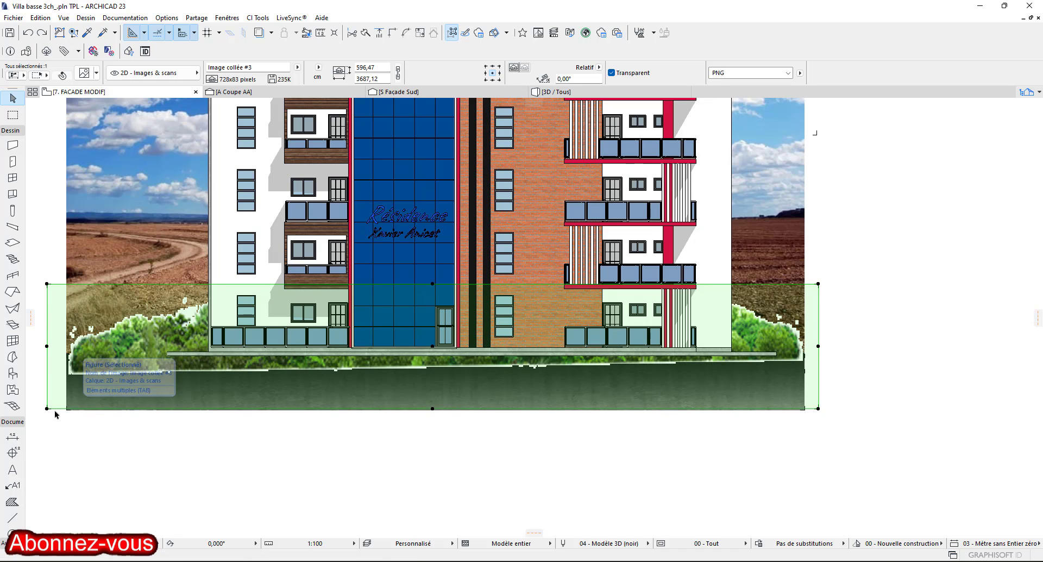
drag(47, 409, 52, 394)
Select the asphalt ground image and bring it to the very front of the display order.
click(96, 405)
right_click(94, 402)
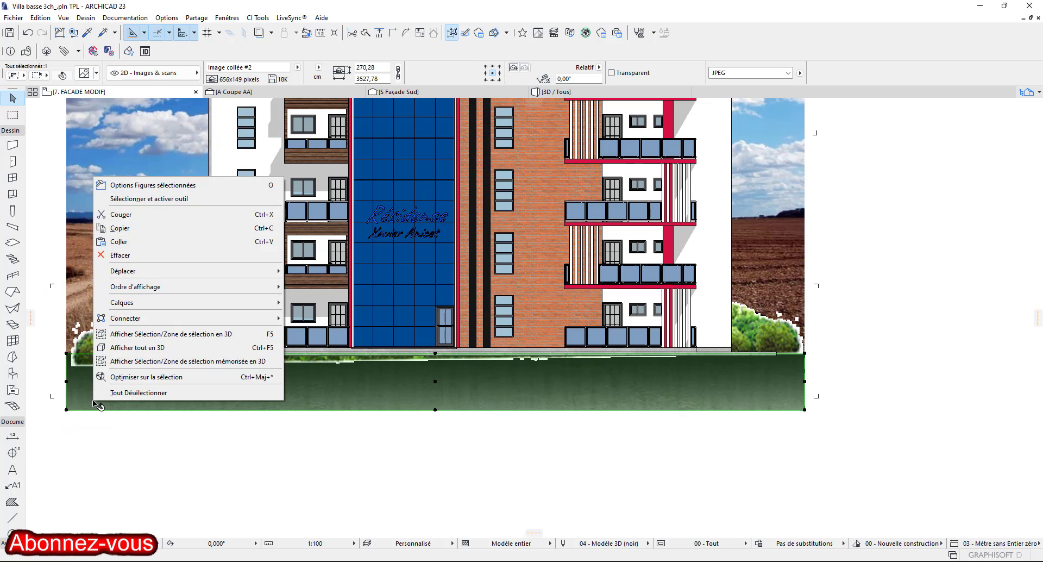
mouse_move(206, 288)
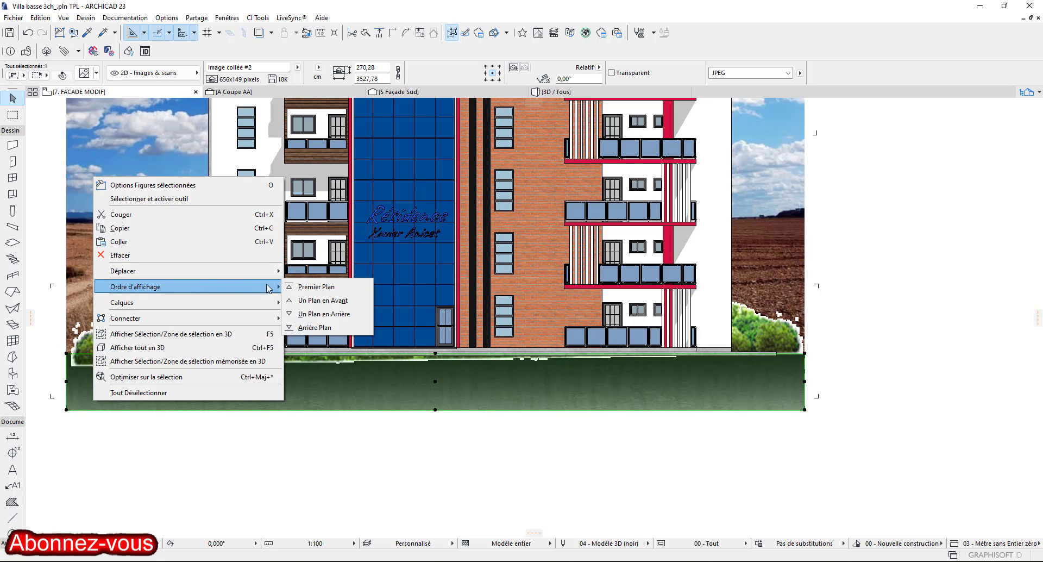
click(336, 287)
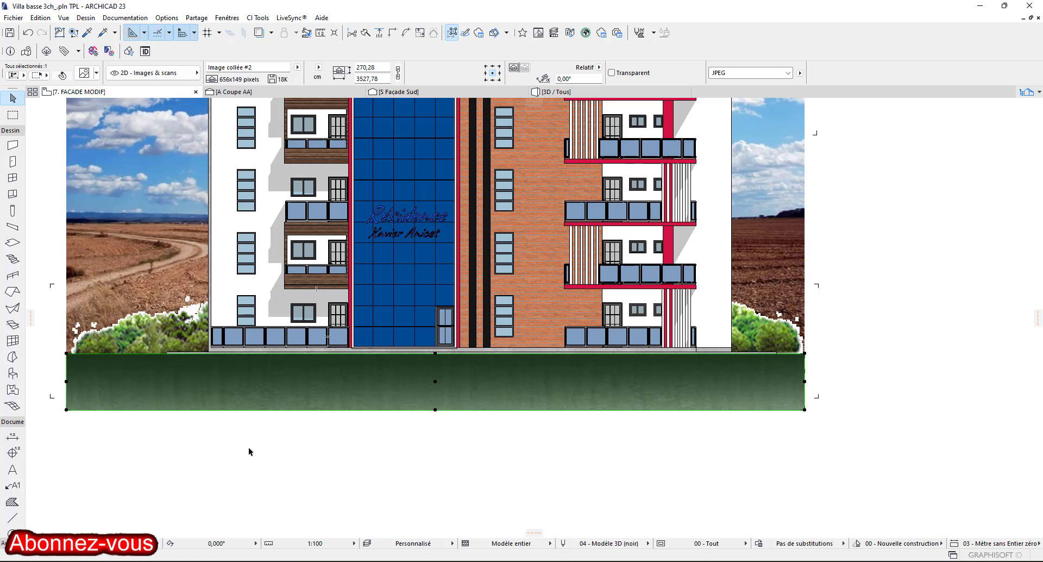
key(Escape)
Move the walking man silhouette with the cap up beside the facade composition, level with the lower floors.
scroll(337, 405, down, 3)
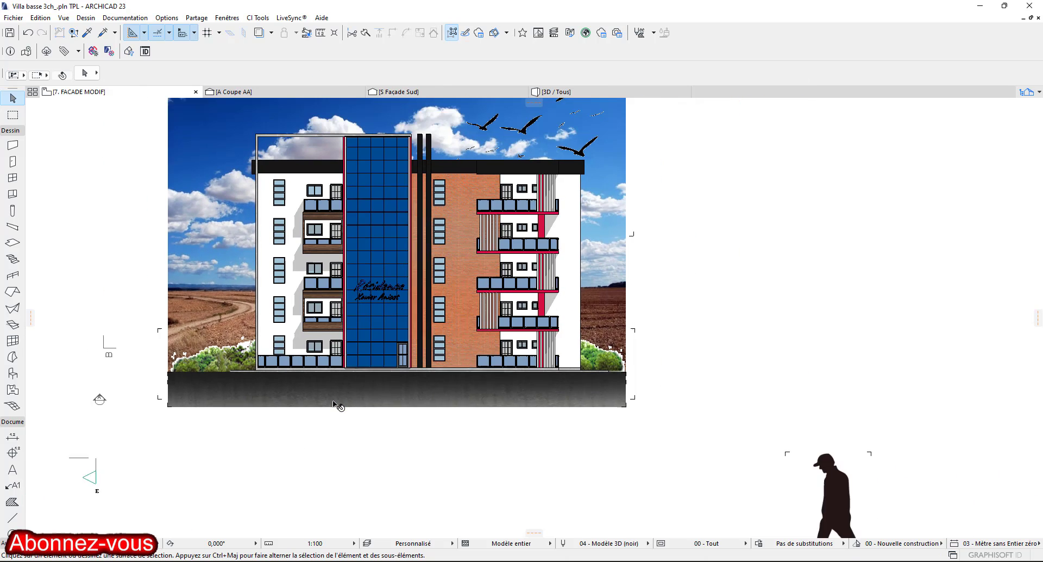
middle_drag(483, 446, 477, 372)
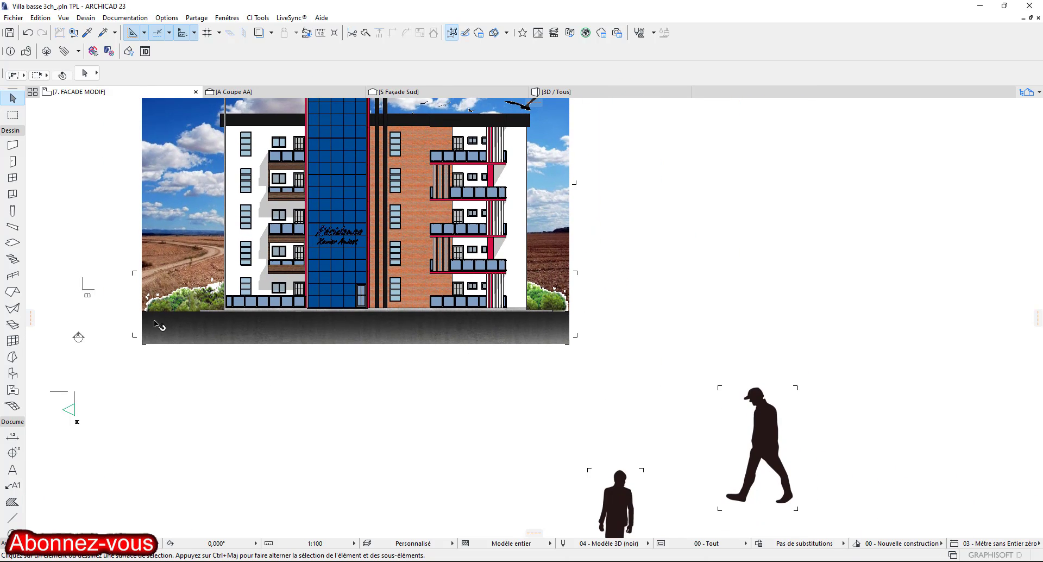
scroll(205, 318, up, 4)
scroll(258, 332, down, 2)
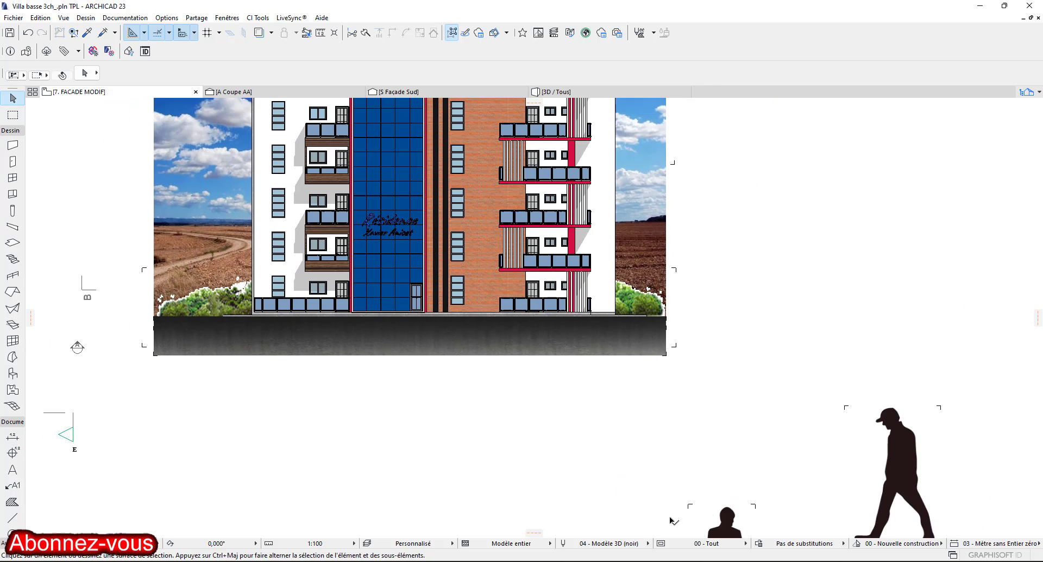
click(895, 483)
click(906, 468)
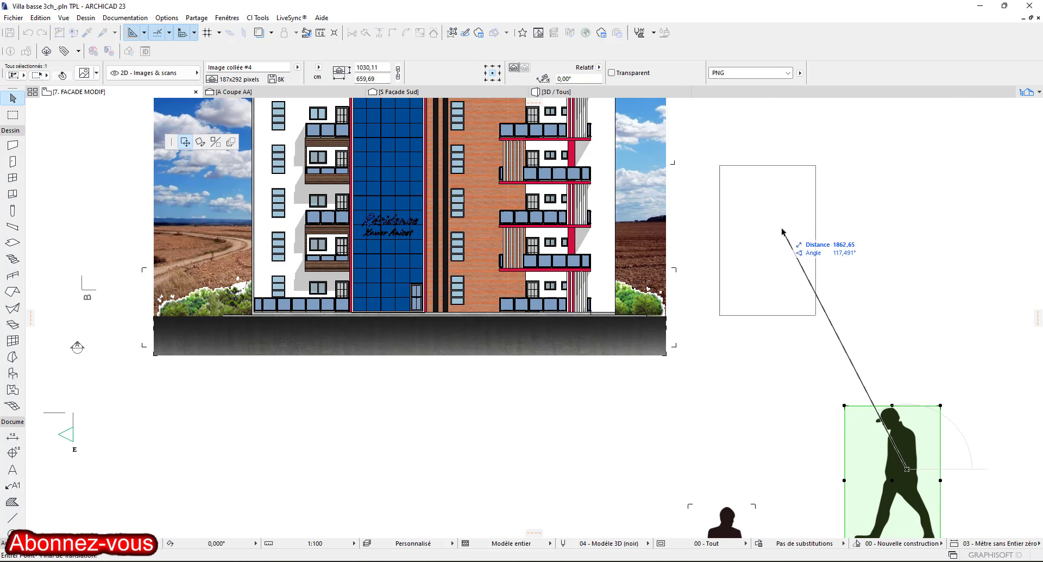
click(769, 219)
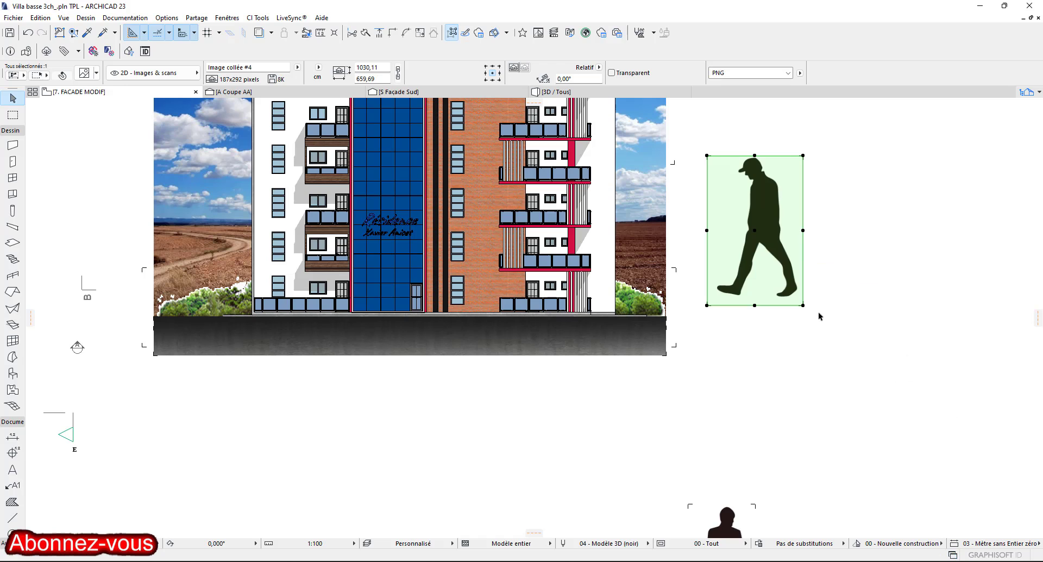
Mirror a copy of the walking man silhouette about a vertical axis through the lower corner nearest its back foot.
key(ctrl+m)
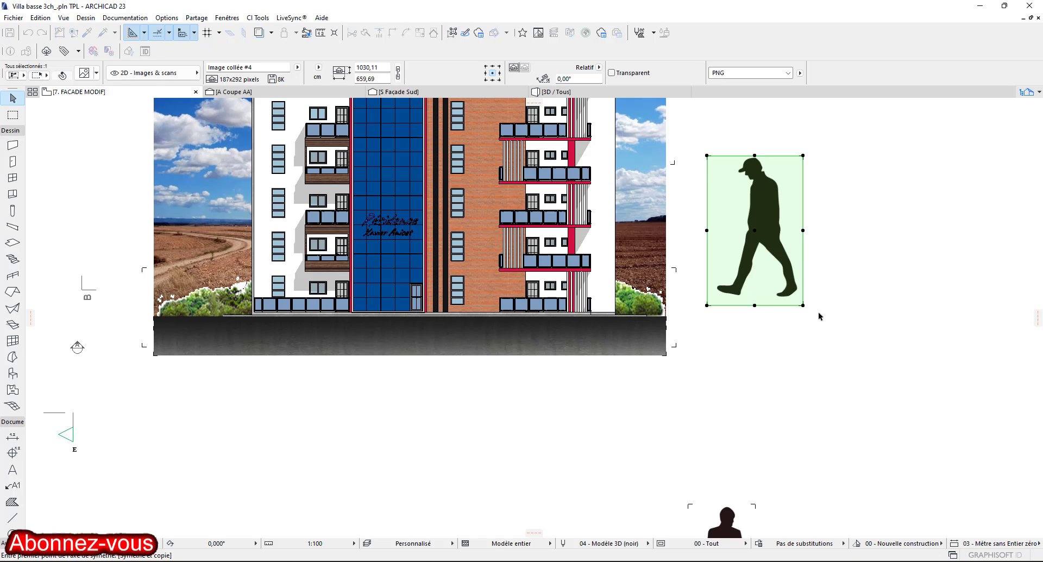
click(803, 306)
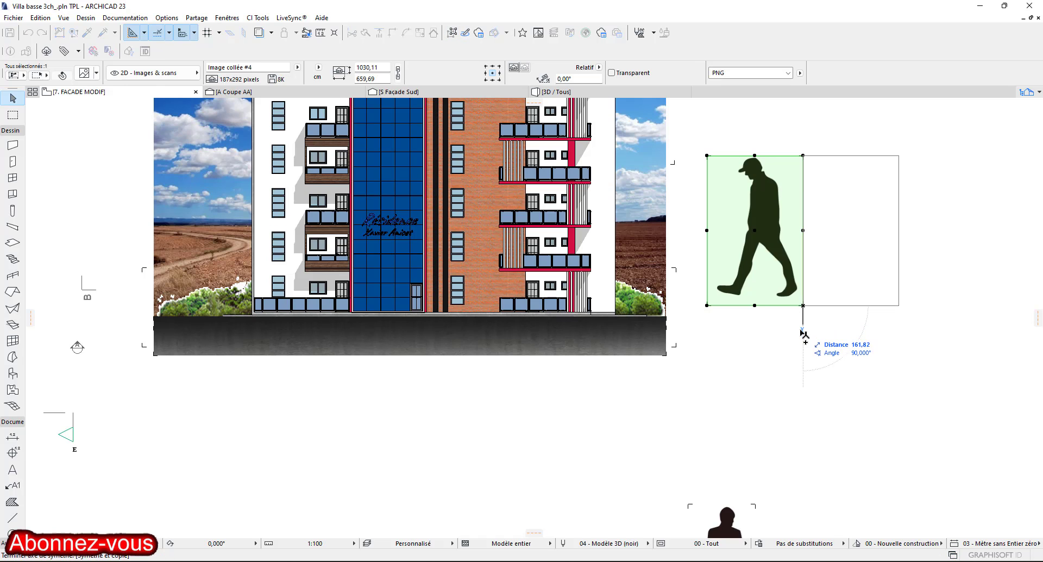
click(803, 336)
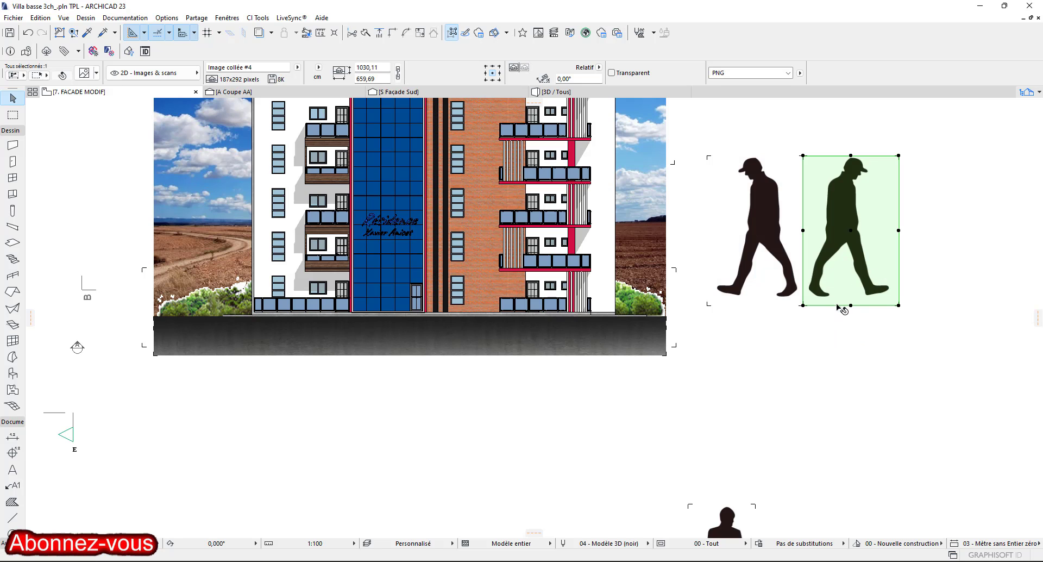
click(899, 305)
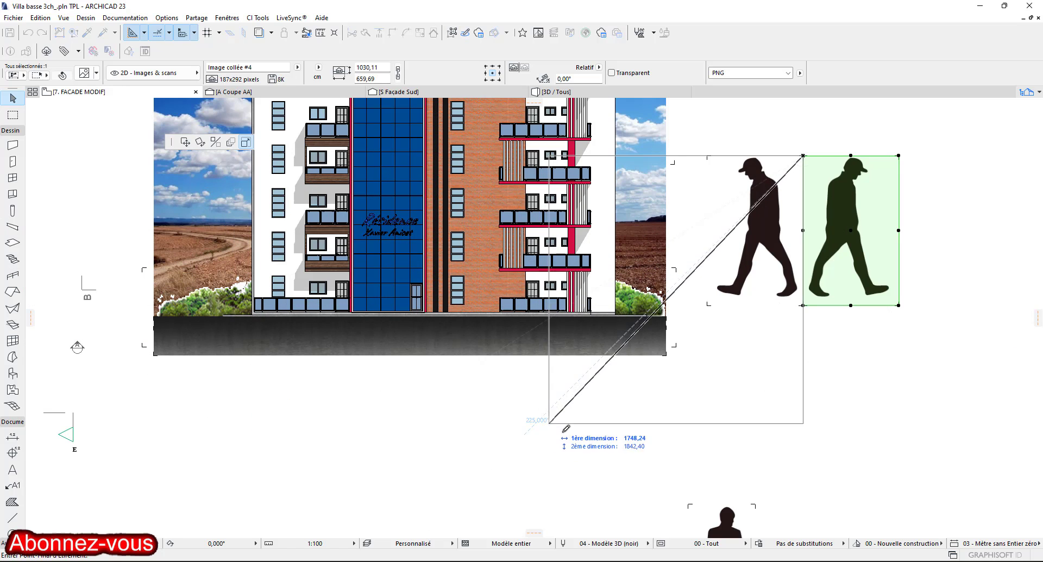
key(Escape)
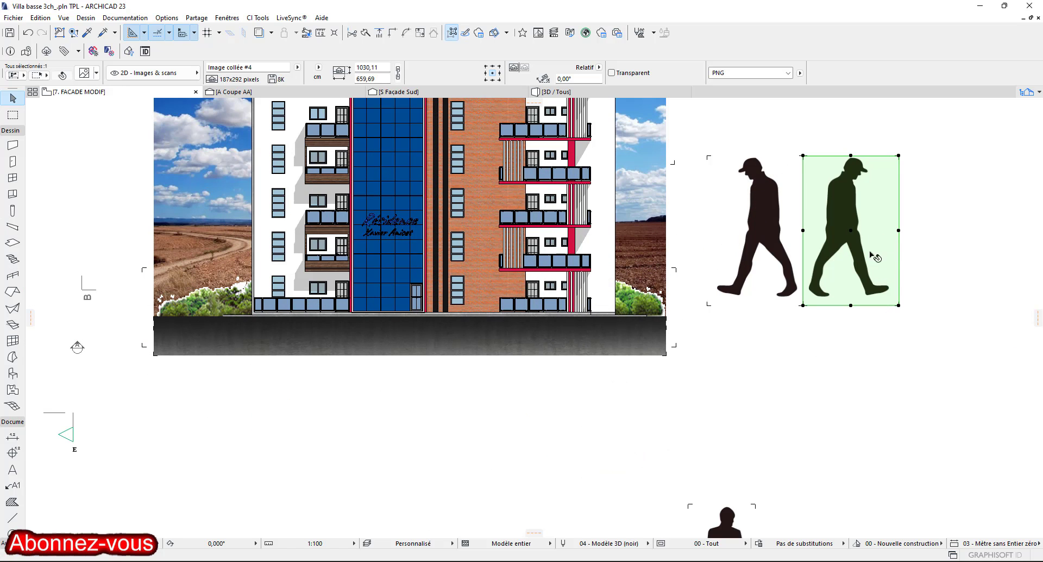
Move the mirrored man silhouette across the facade onto the landscape and hedge beside the white wall.
click(854, 234)
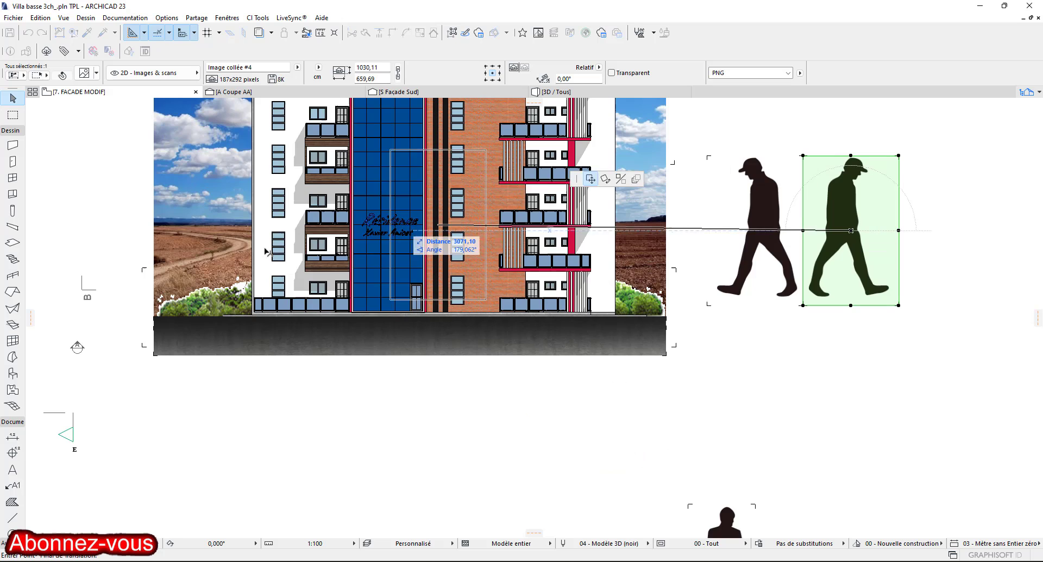
scroll(211, 229, up, 1)
click(200, 237)
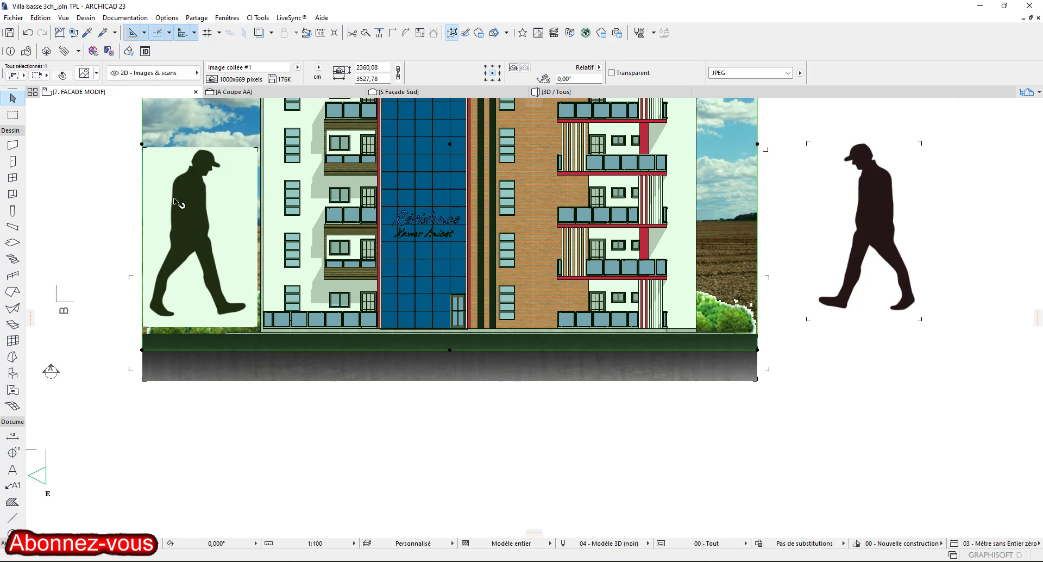
Shrink the mirrored man silhouette to human scale, about 119 wide by 193 high.
click(143, 148)
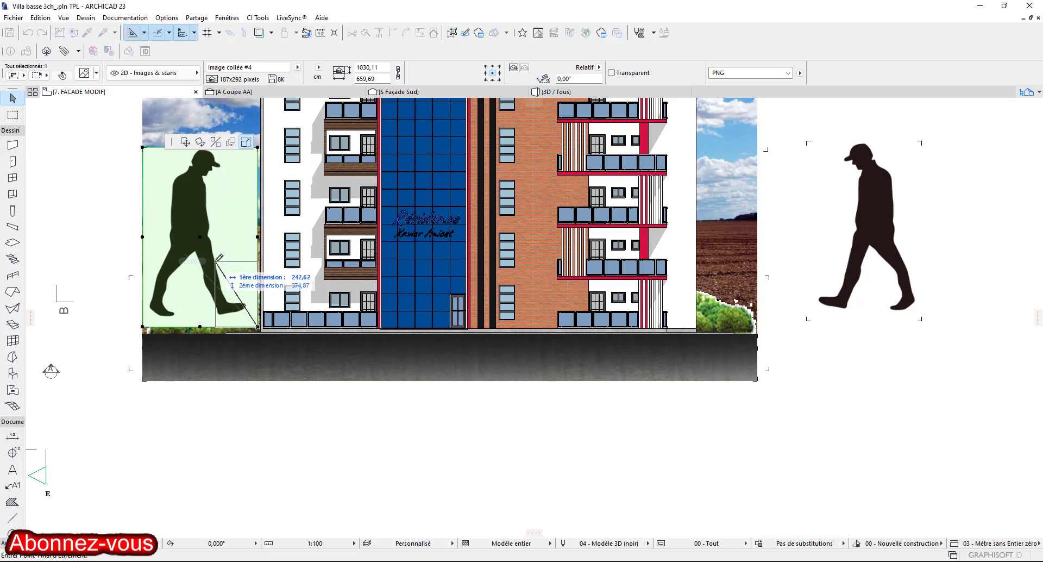
click(234, 296)
scroll(247, 327, up, 6)
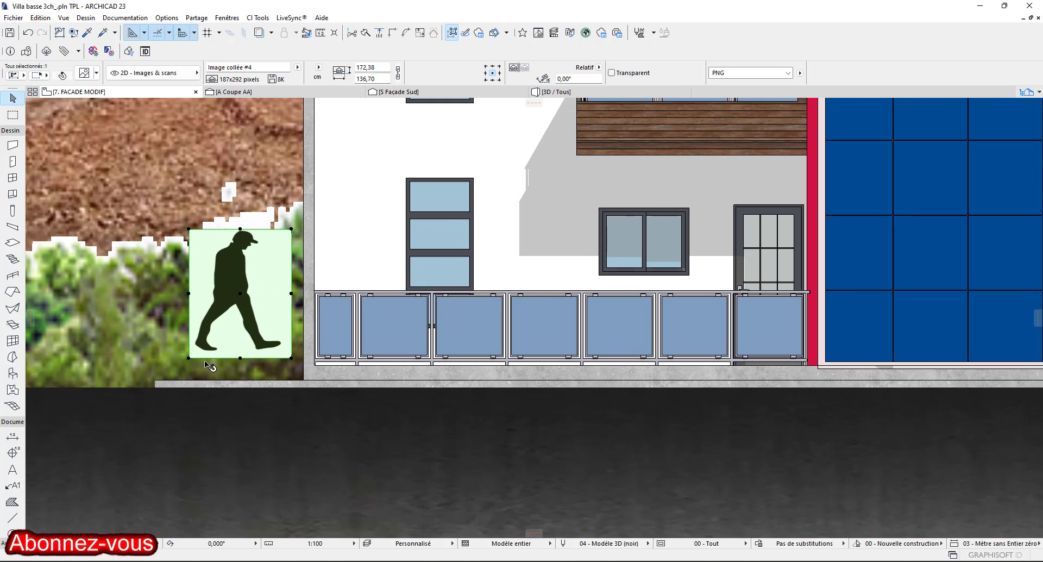
click(189, 358)
click(223, 373)
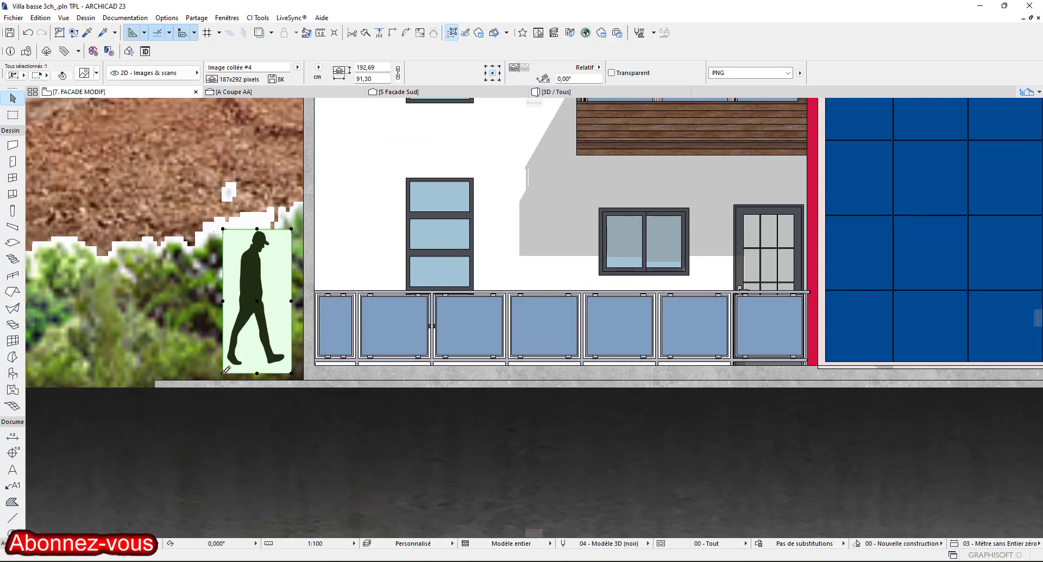
click(223, 373)
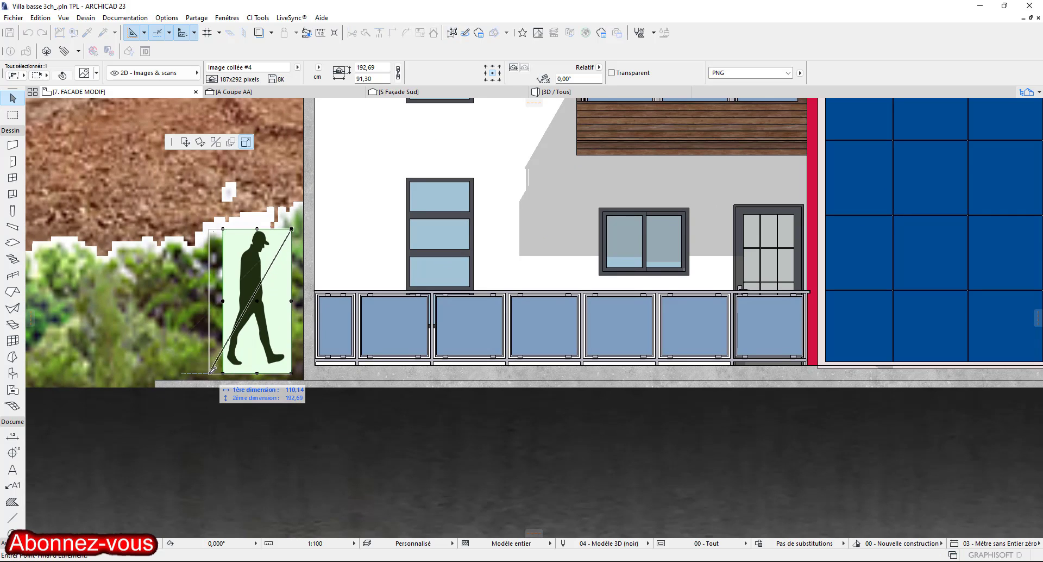
click(202, 372)
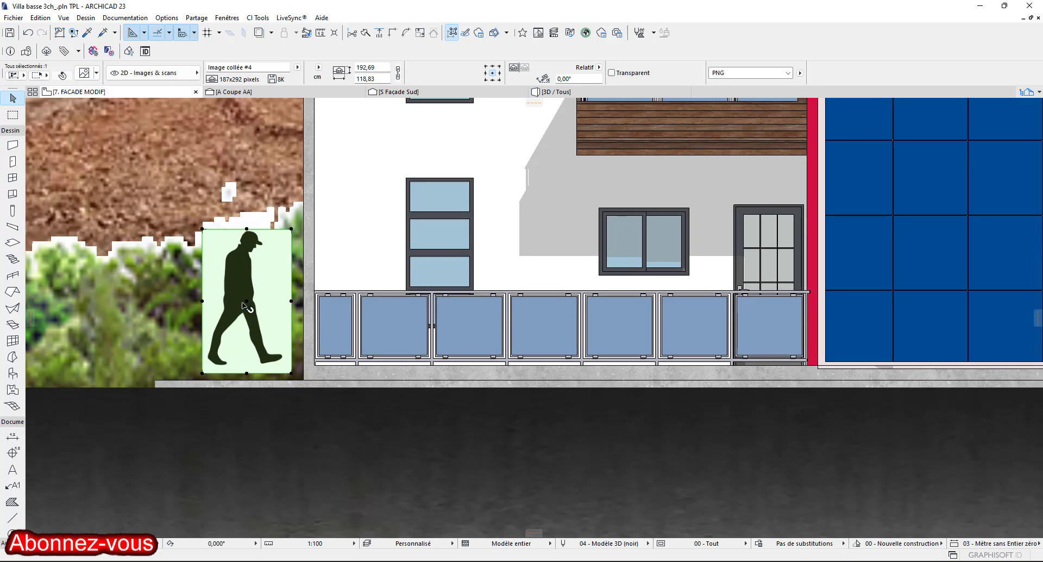
Move the resized silhouette over the ground-floor door beside the blue glazing and bring it to the front of the display order.
click(247, 303)
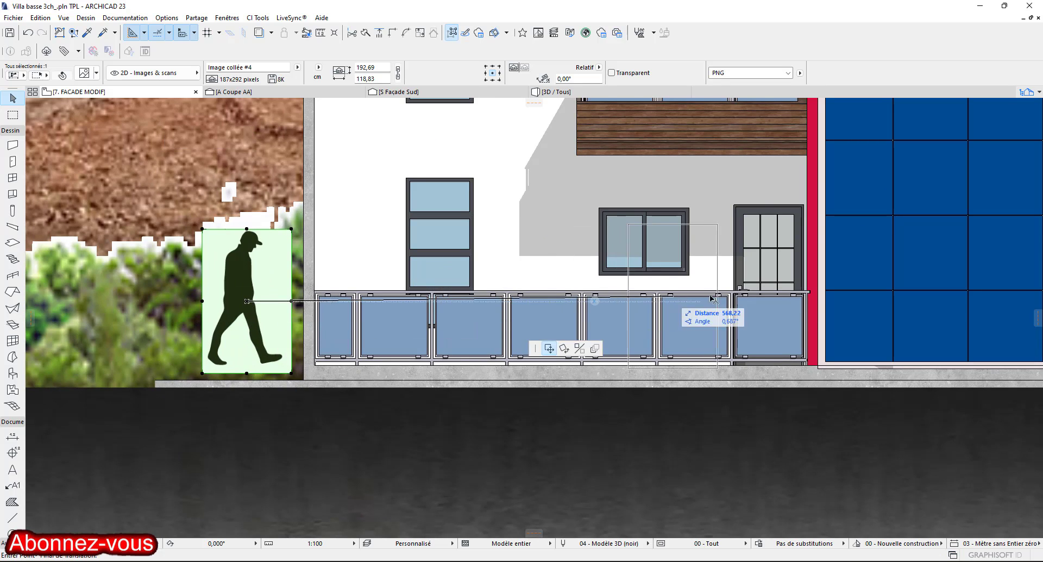
click(768, 285)
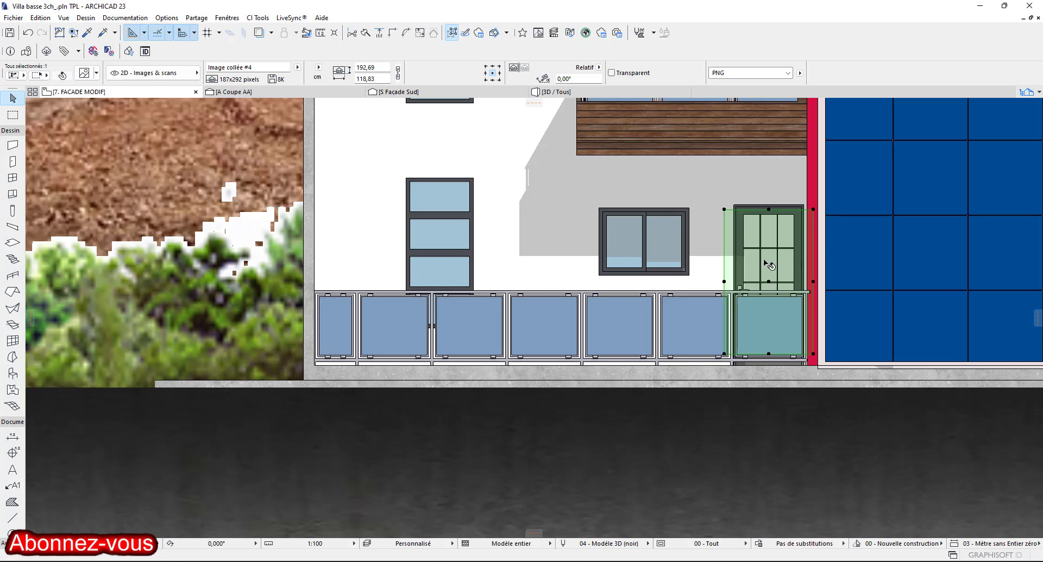
right_click(767, 264)
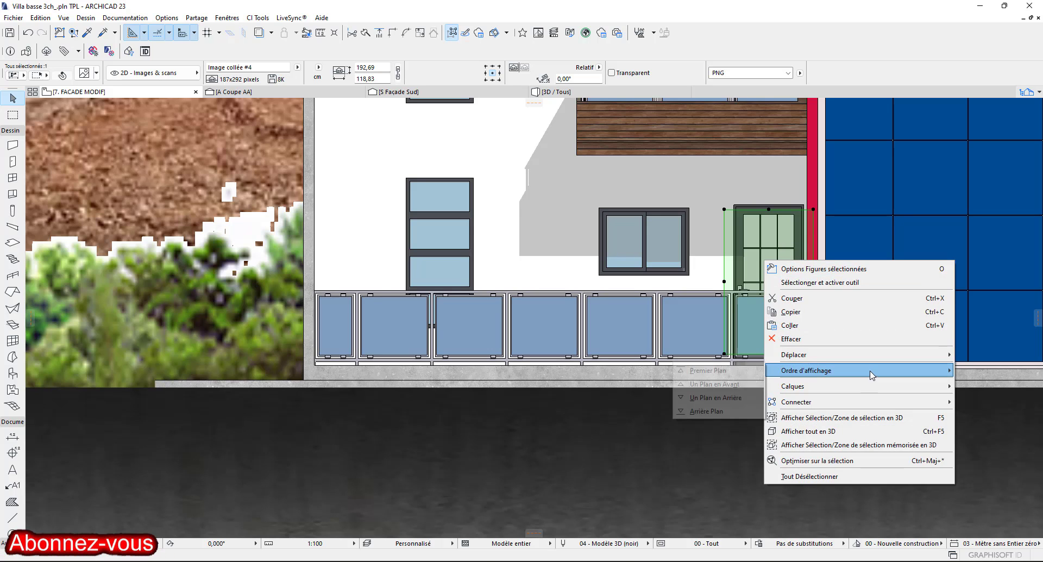
mouse_move(880, 374)
click(692, 372)
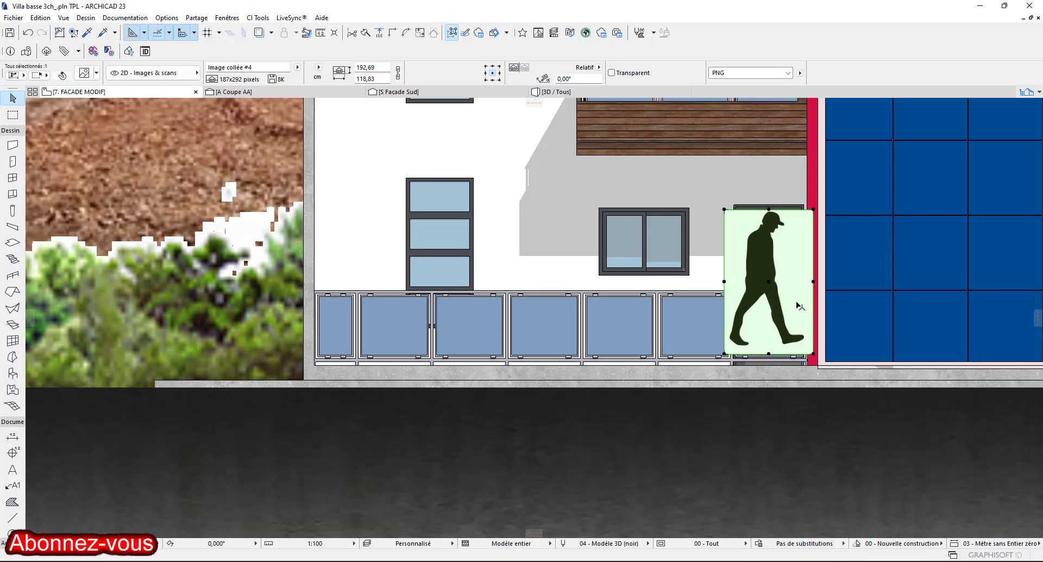
Make the silhouette image transparent and move it from the door to the hedge, with its base at the asphalt's upper edge.
click(616, 74)
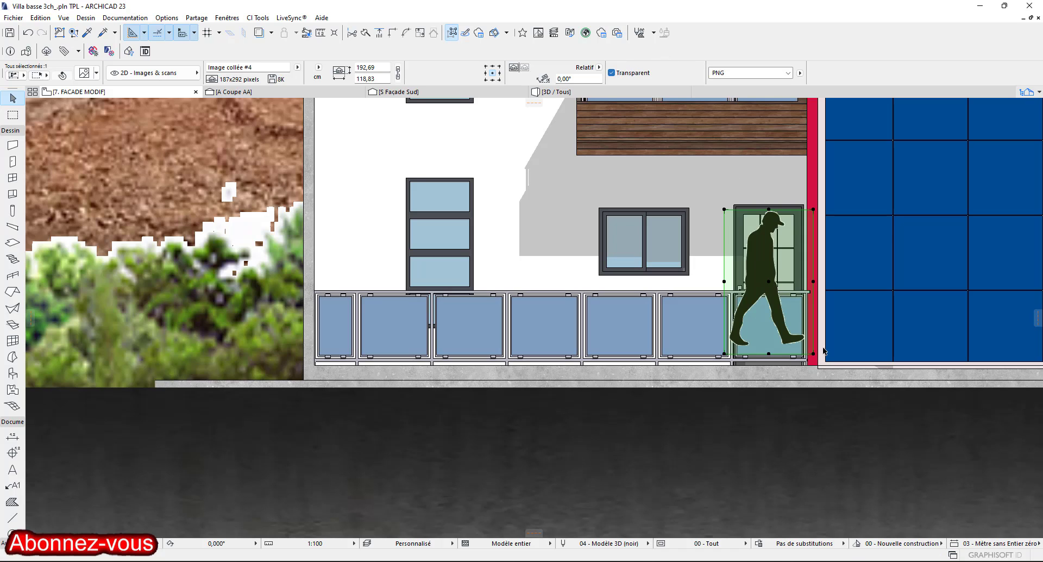
drag(768, 355, 768, 367)
click(768, 367)
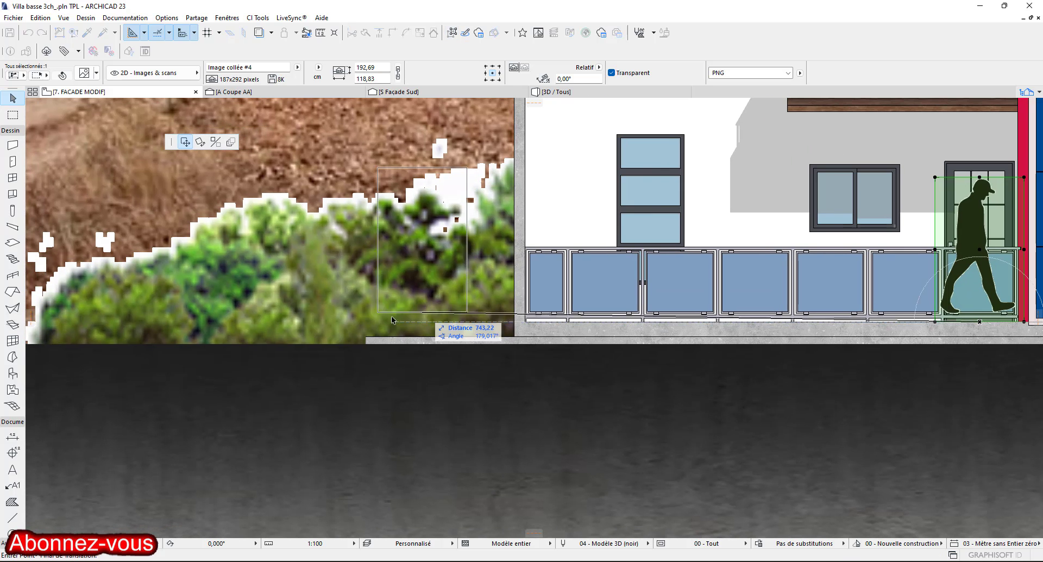
click(277, 348)
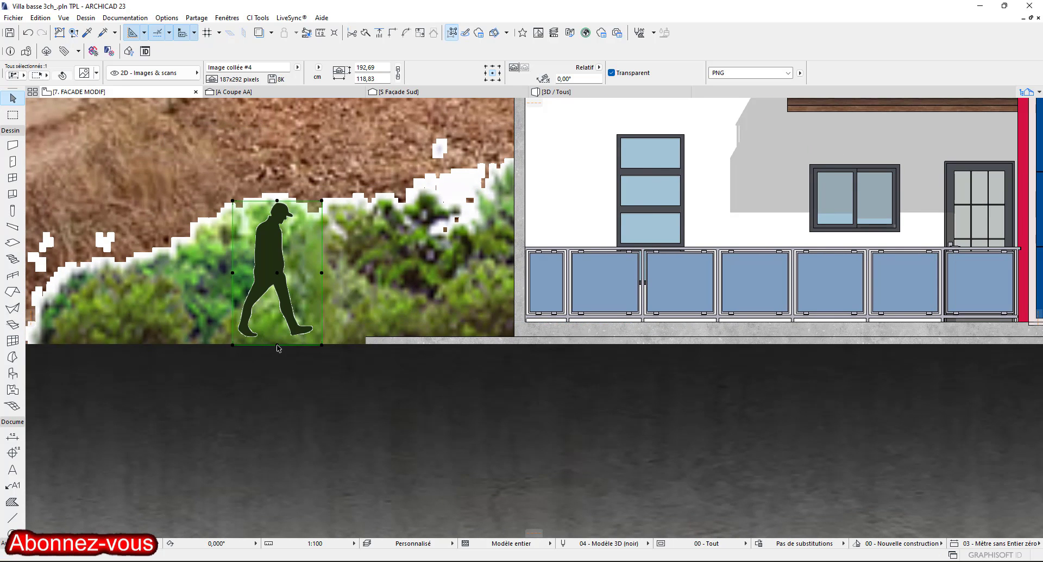
click(278, 347)
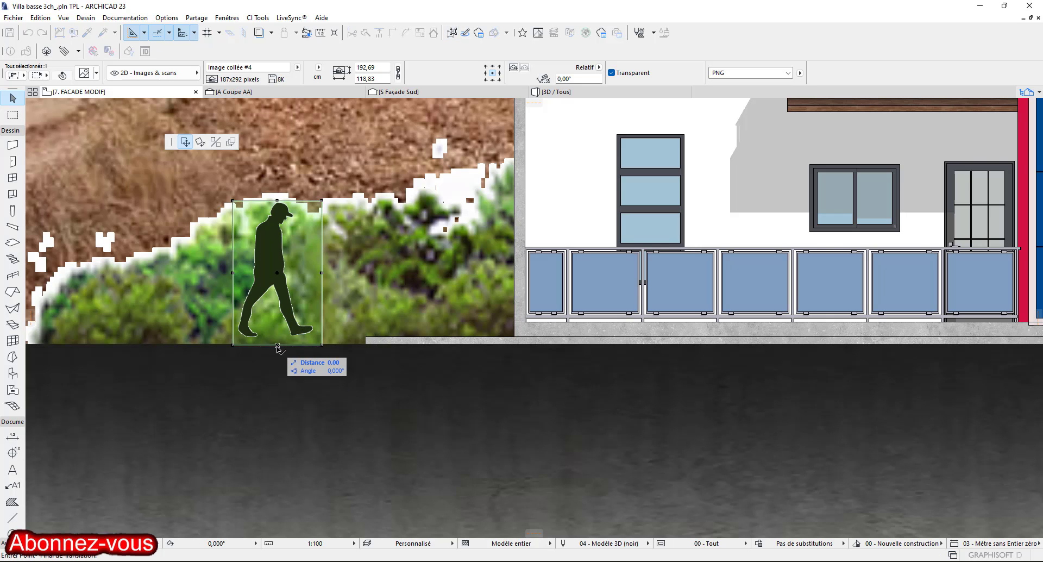
key(Escape)
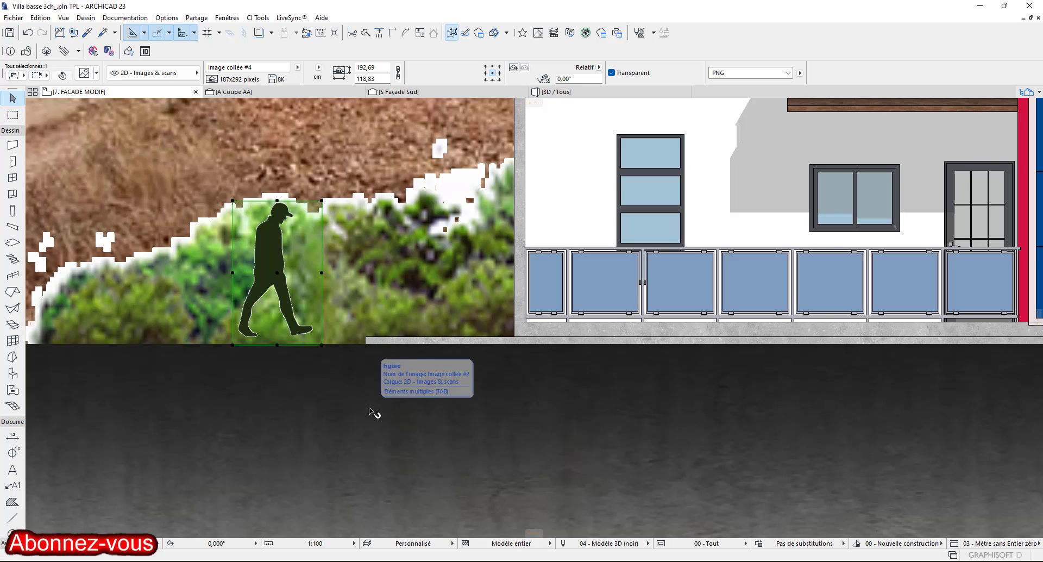
Move the silhouette slightly straight down so its feet reach the asphalt's upper edge, and deselect it.
scroll(371, 411, down, 3)
scroll(371, 411, up, 1)
scroll(371, 411, up, 2)
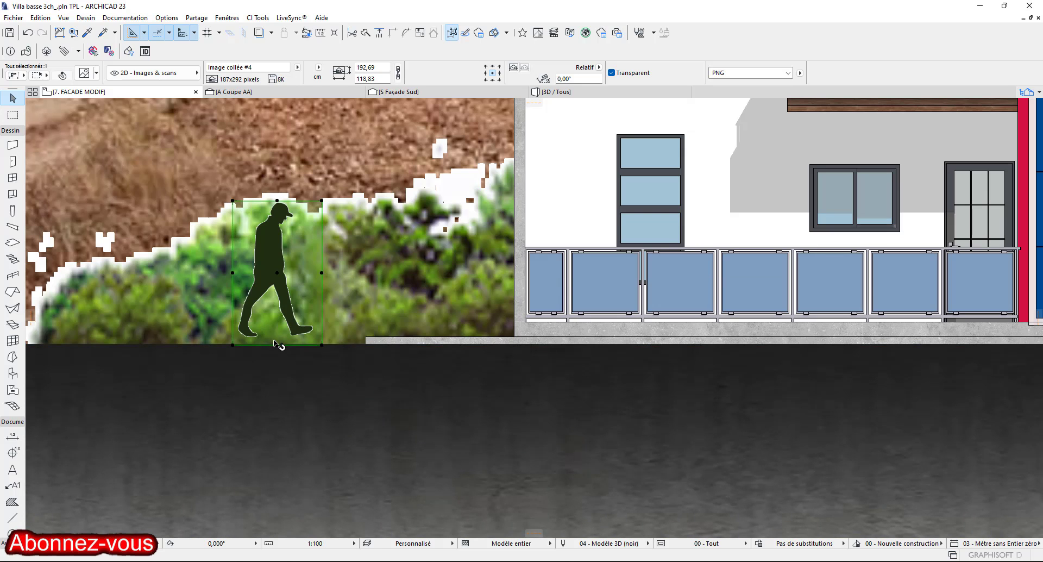
click(278, 275)
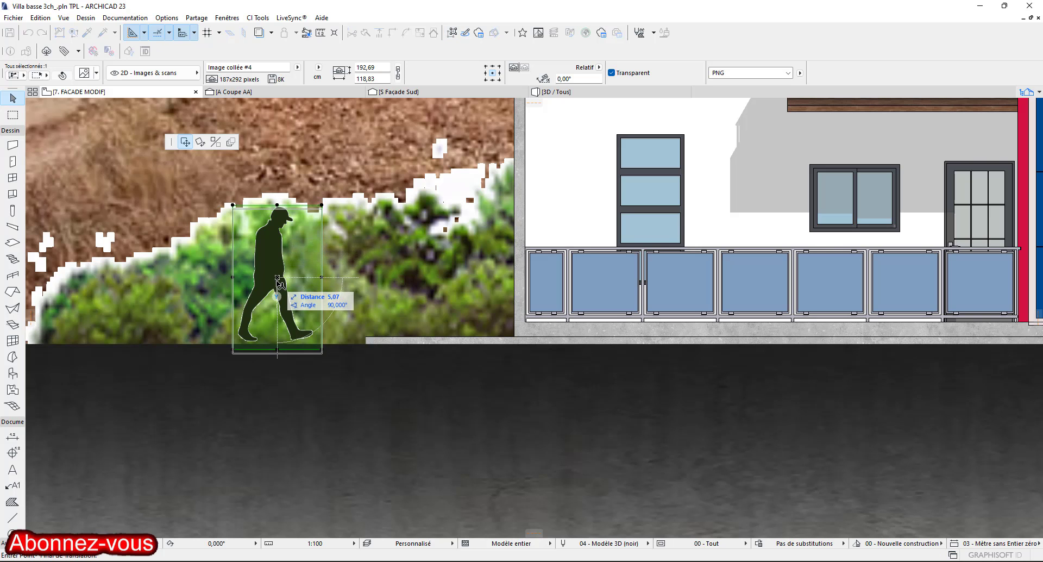
click(279, 283)
key(Escape)
Move the walking man silhouette horizontally along the asphalt's upper edge to the hedge's end nearest the building, and deselect it.
scroll(415, 402, down, 4)
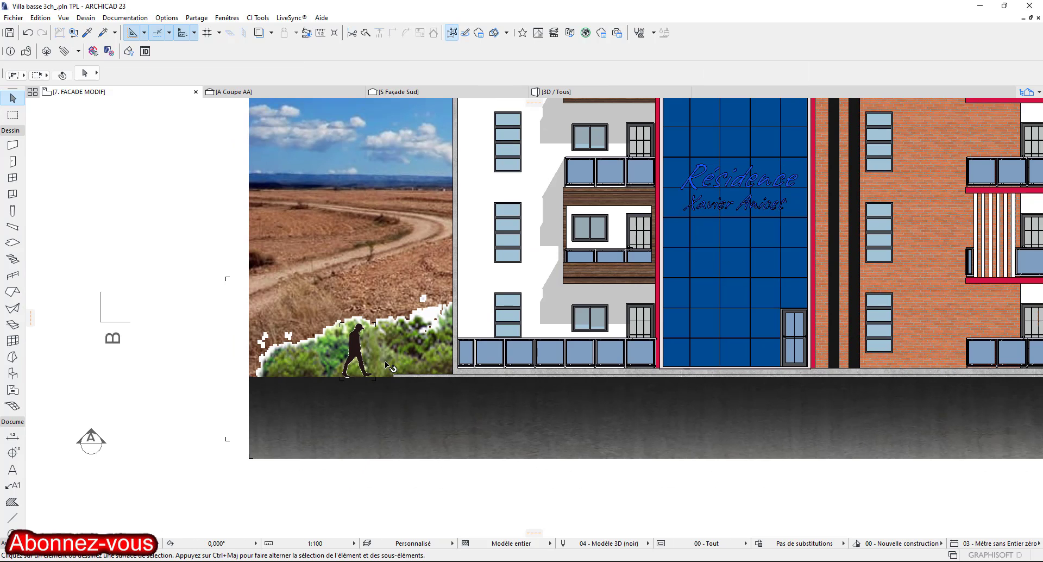
middle_drag(500, 400, 303, 401)
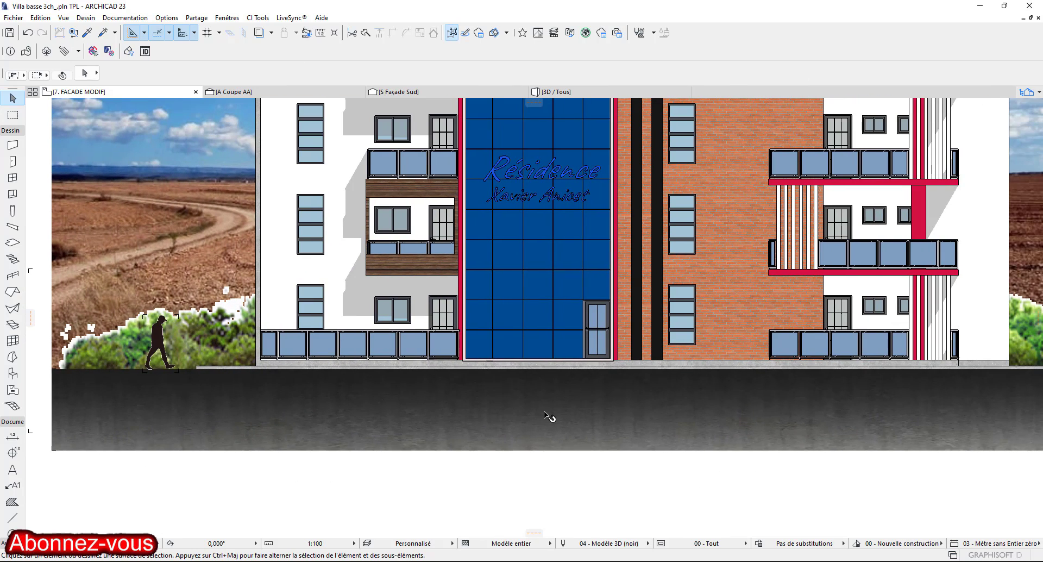
scroll(199, 368, up, 3)
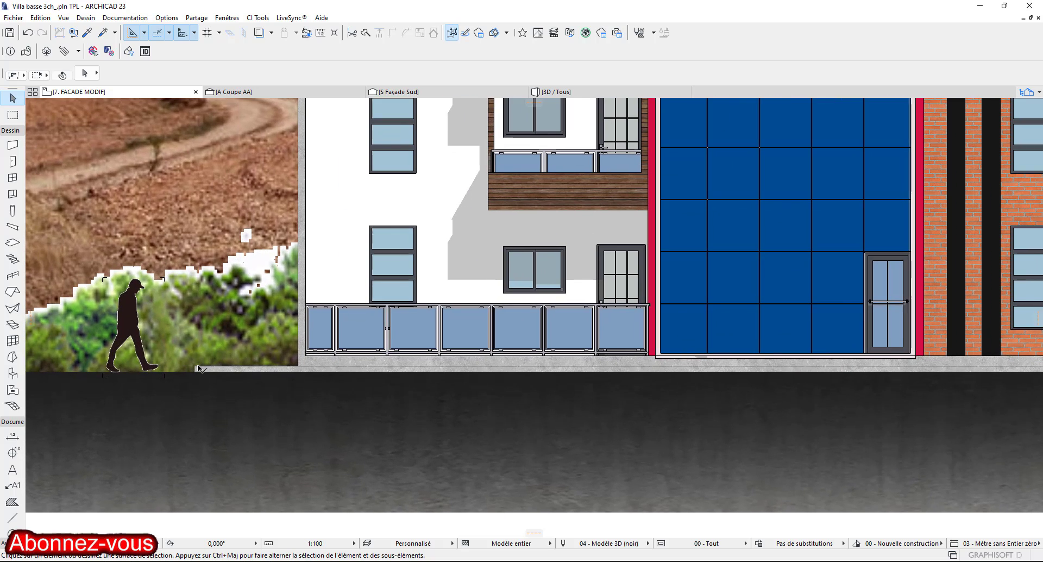
click(134, 363)
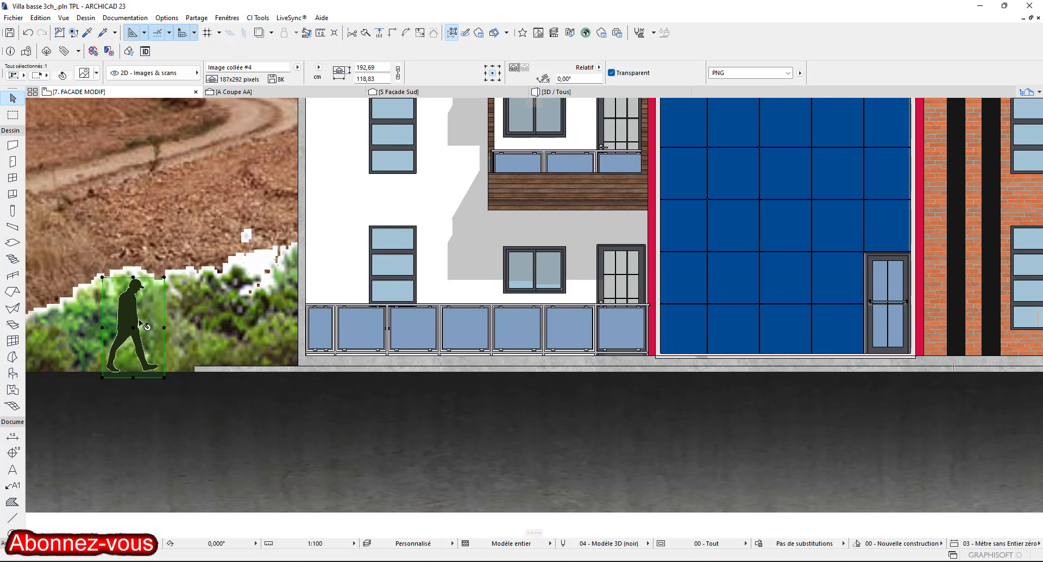
drag(168, 315, 240, 332)
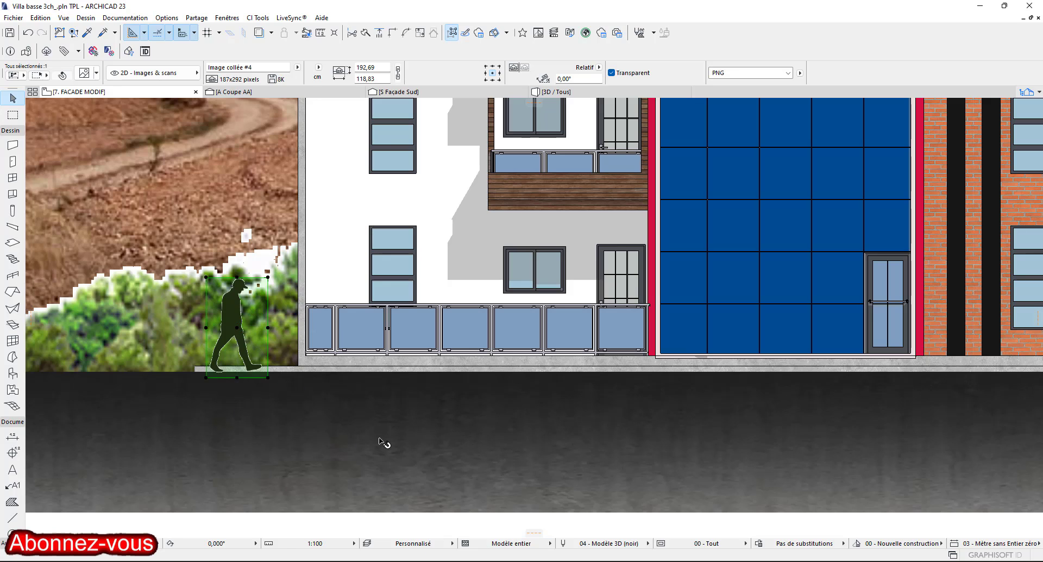
key(Escape)
Move the large standing man silhouette from below the drawing to the facade's corner beside the right-hand hedge.
scroll(383, 442, down, 5)
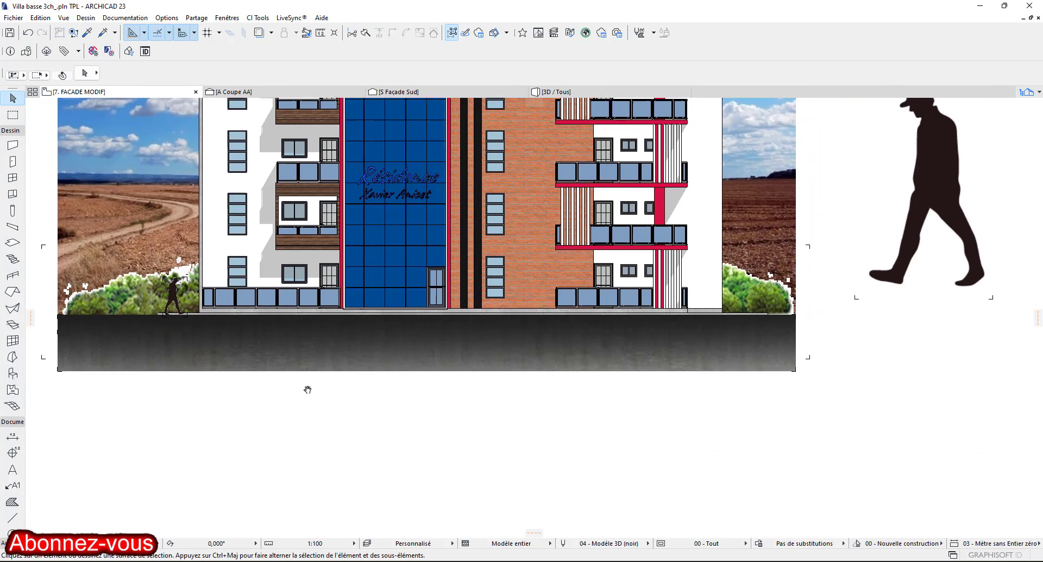
middle_drag(512, 400, 490, 310)
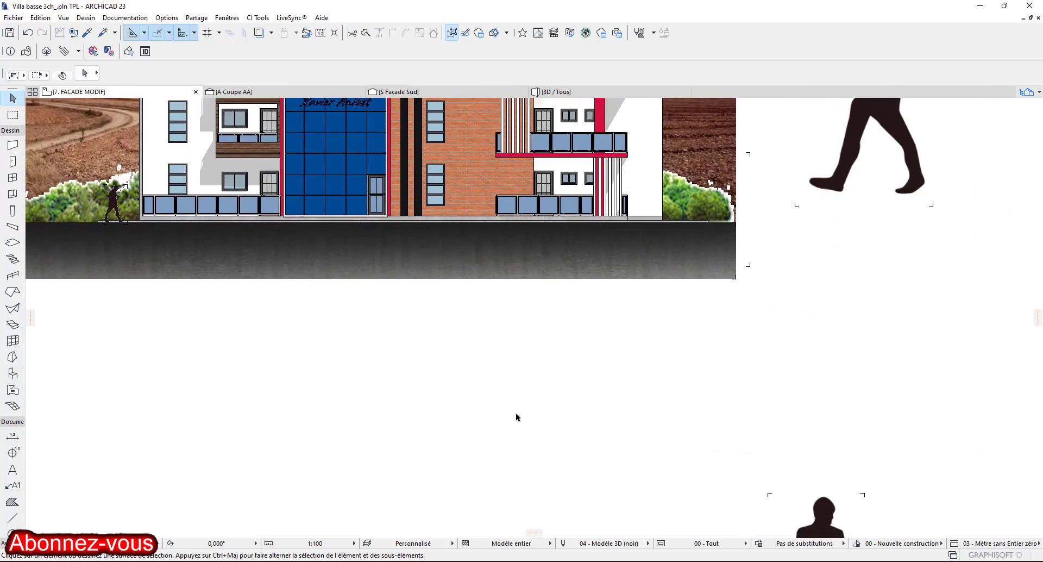
scroll(649, 469, down, 4)
middle_drag(810, 513, 795, 492)
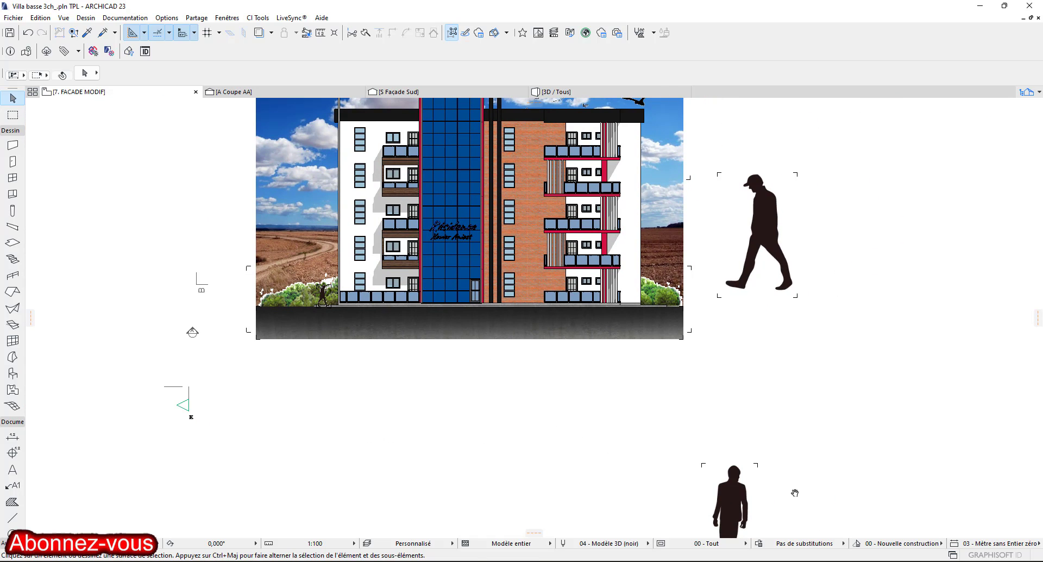
scroll(683, 492, up, 3)
click(613, 520)
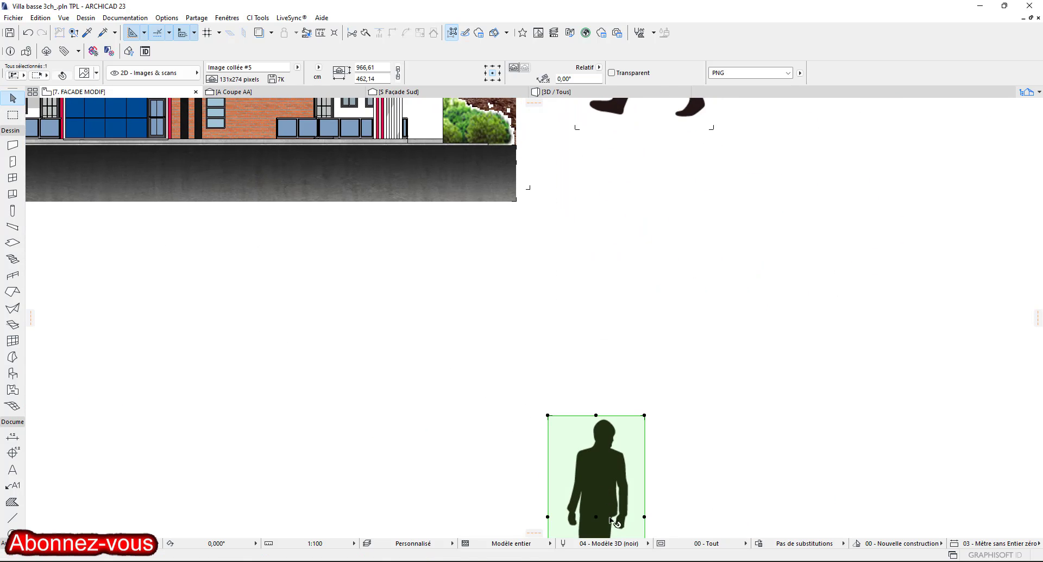
click(596, 519)
scroll(433, 250, up, 5)
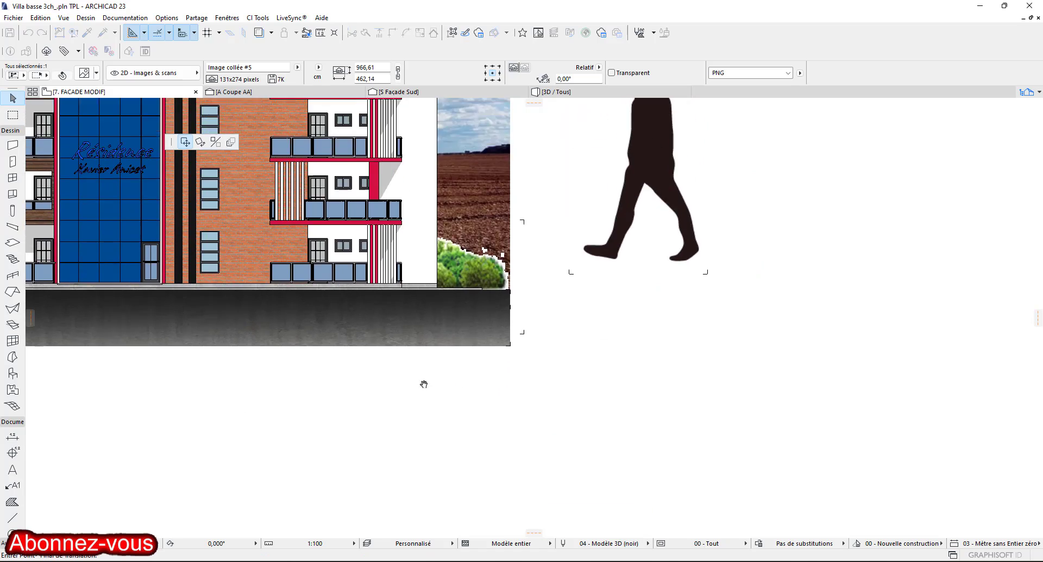
scroll(433, 249, up, 6)
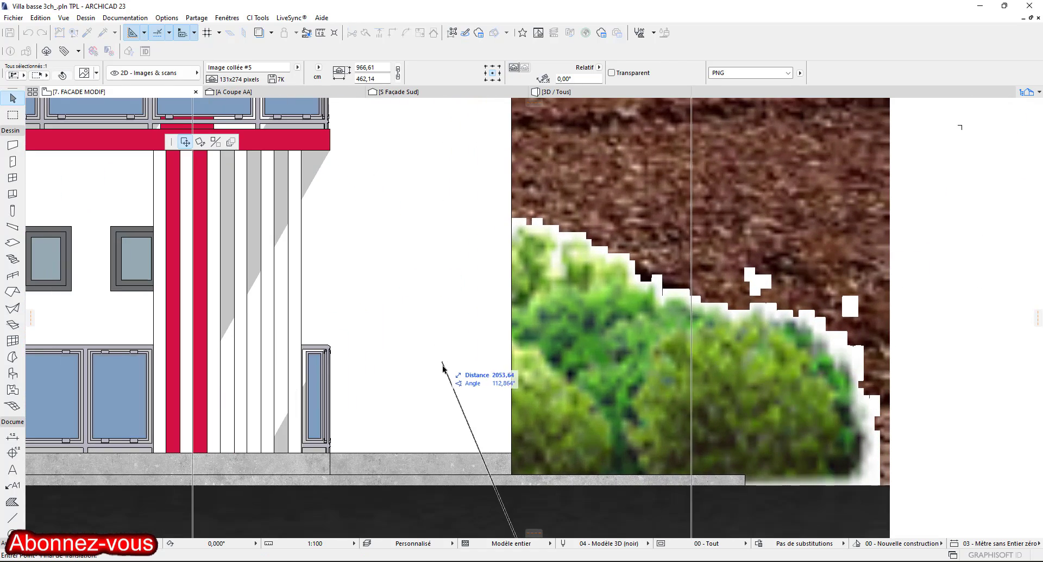
scroll(440, 304, down, 1)
scroll(441, 308, down, 5)
scroll(445, 320, up, 3)
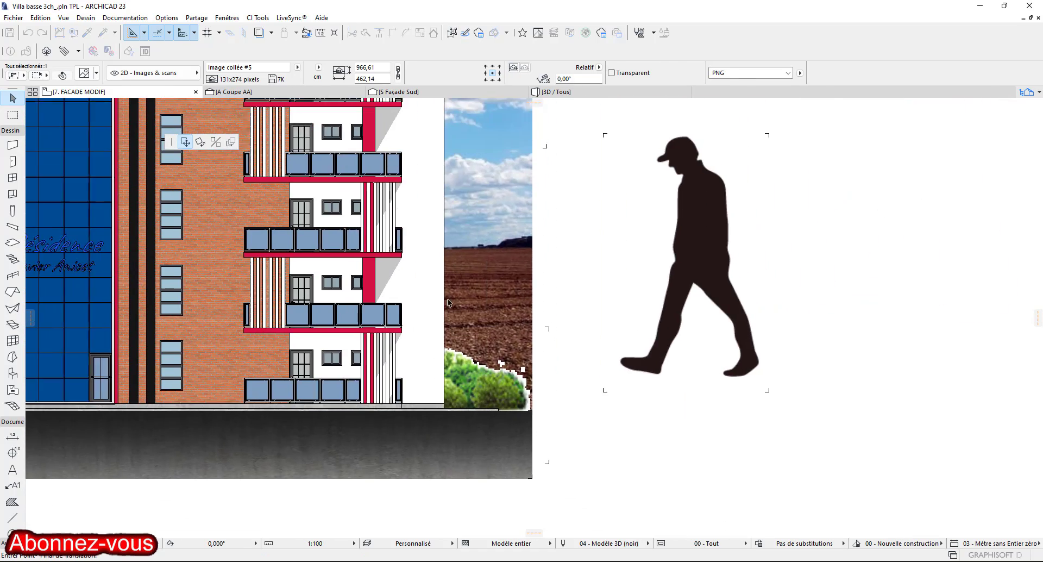
click(447, 309)
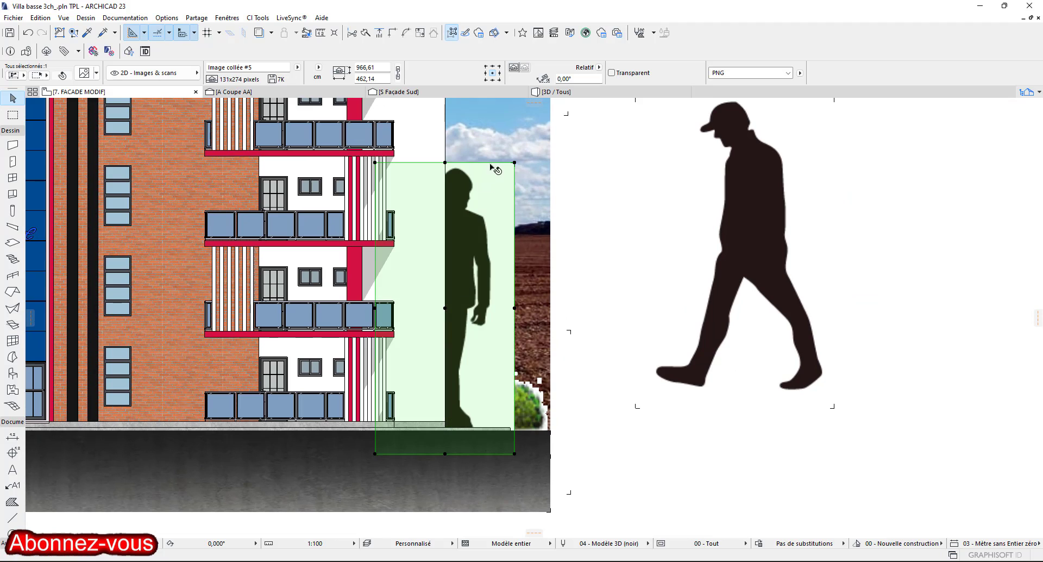
Bring the standing man silhouette to the front of the display order and make its image transparent.
right_click(493, 208)
mouse_move(662, 322)
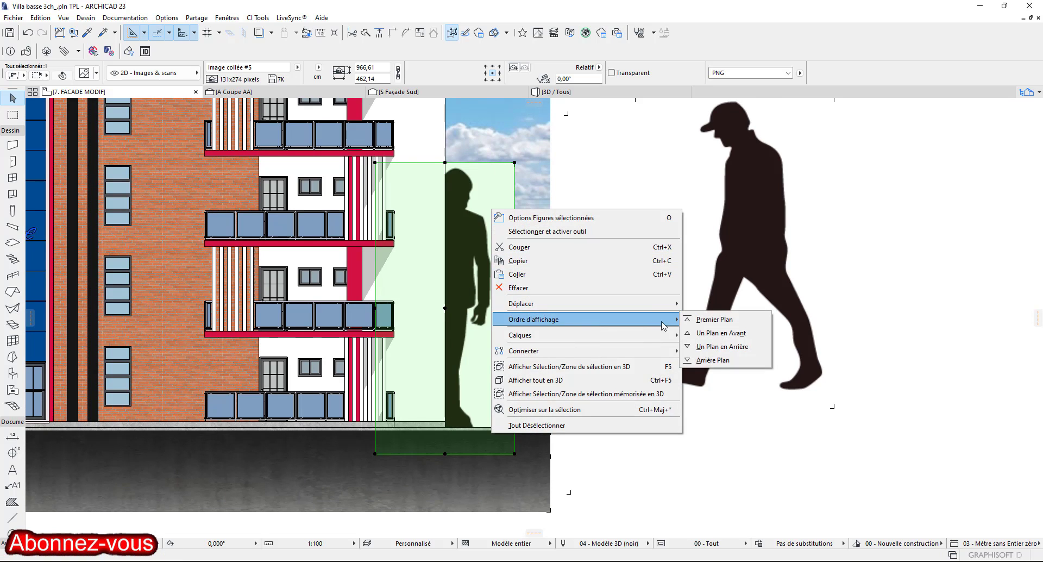
click(699, 321)
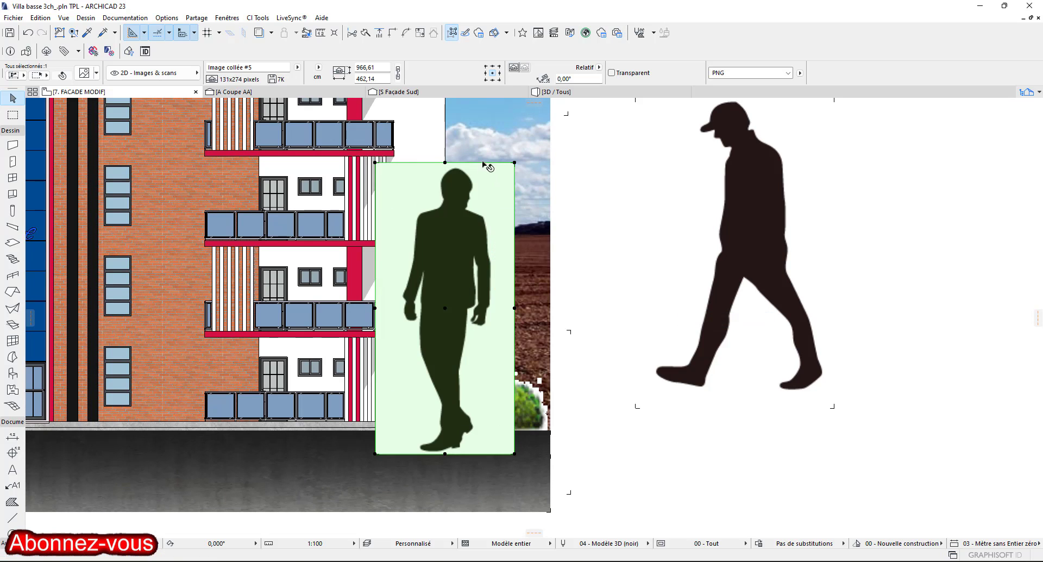
click(611, 73)
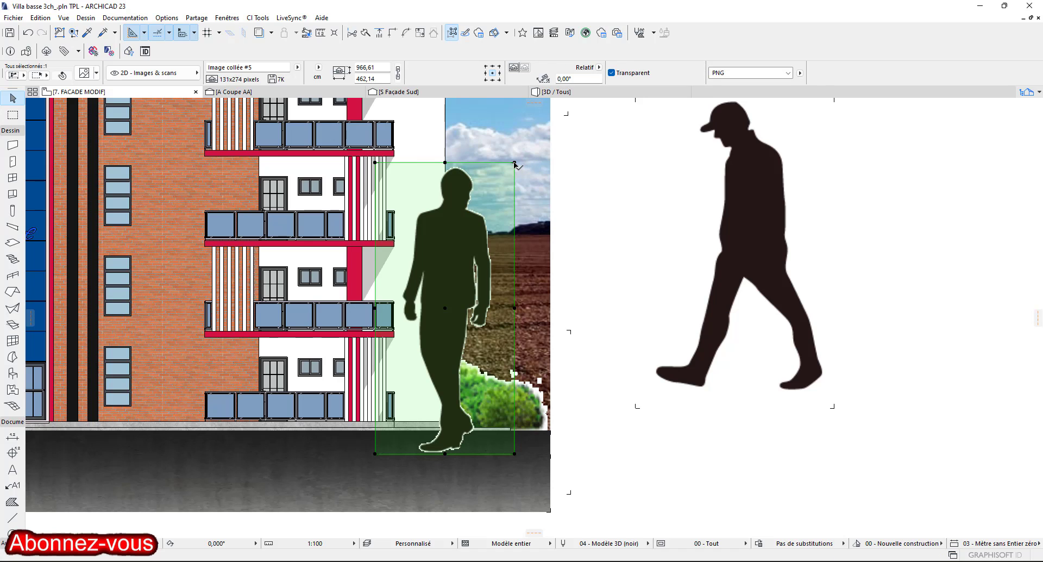
Shrink the standing man silhouette and widen it to about 122 wide by 260 high.
click(515, 163)
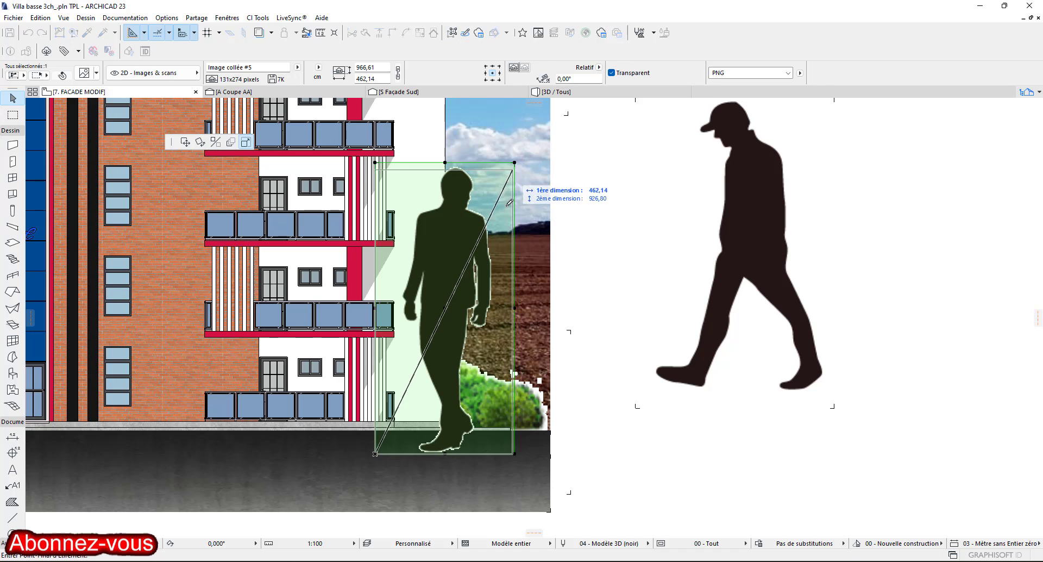
click(401, 374)
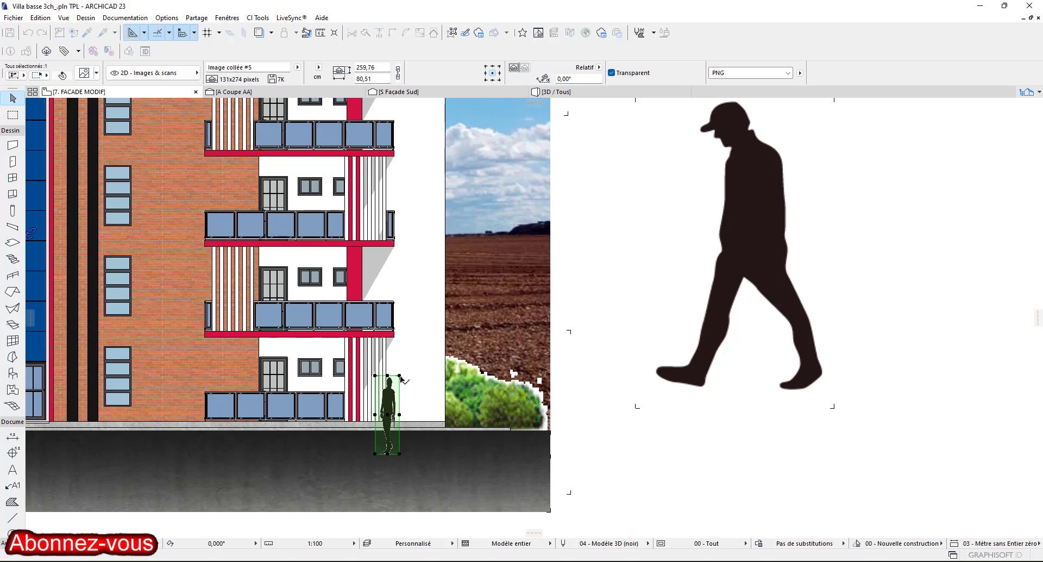
click(399, 454)
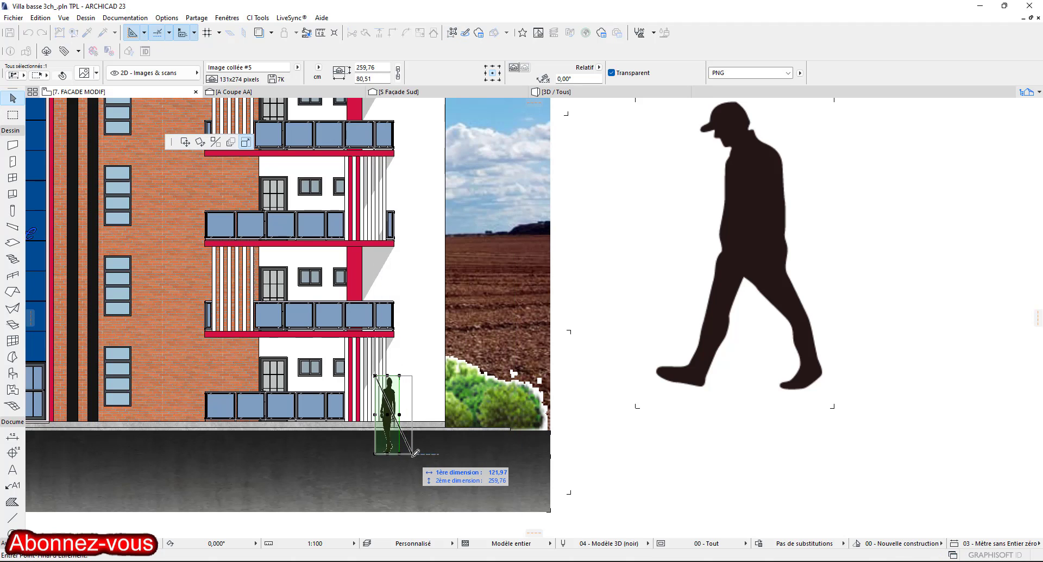
click(409, 451)
Move the standing man silhouette up and right so its base sits on the concrete plinth's upper edge beside the balcony railing.
scroll(409, 451, up, 2)
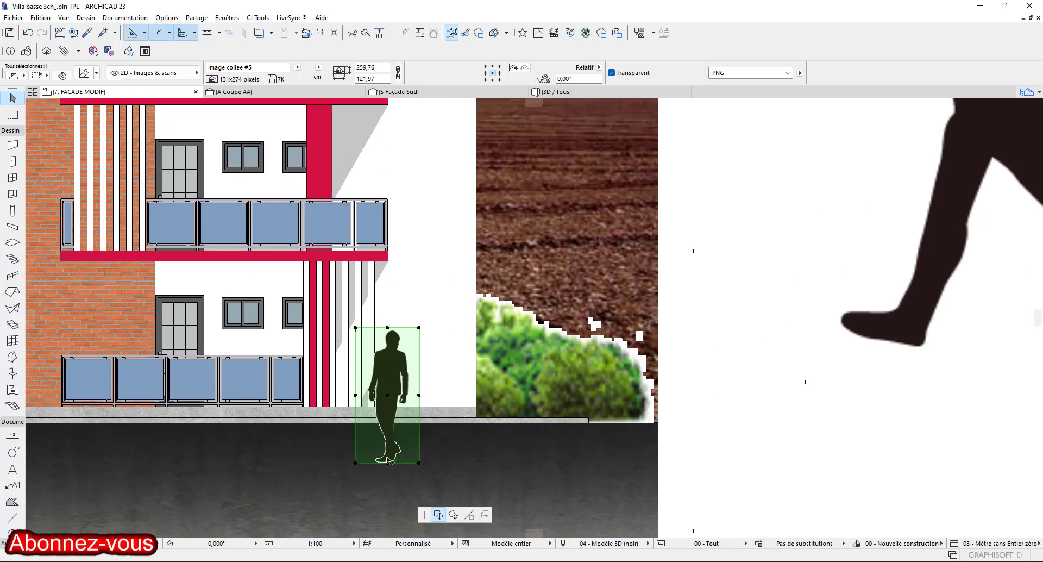
scroll(404, 406, up, 2)
click(424, 408)
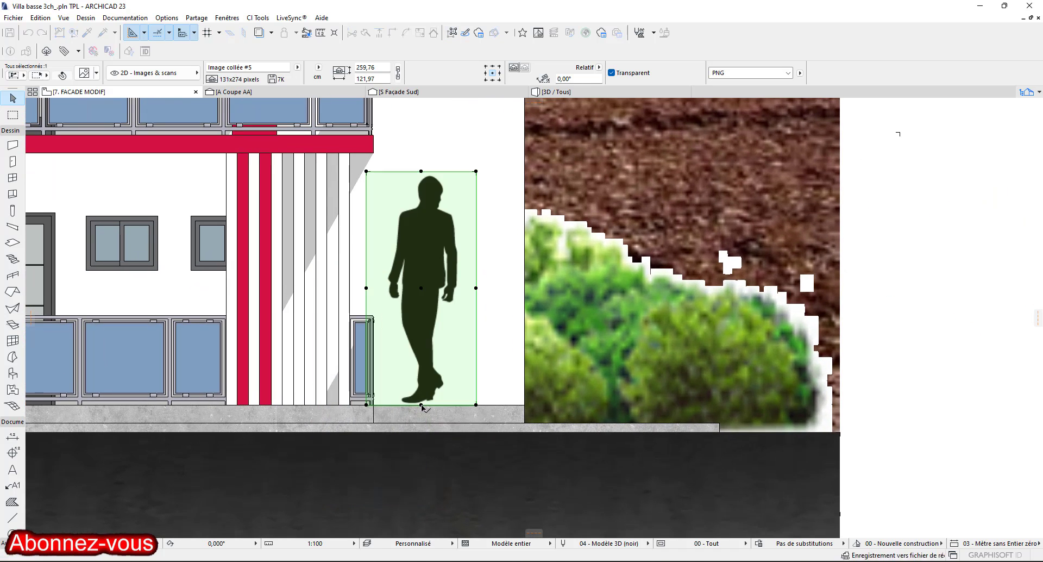
Scale the standing man silhouette down to human size, about 89 wide by 183 high, keeping its base on the plinth.
scroll(467, 404, down, 3)
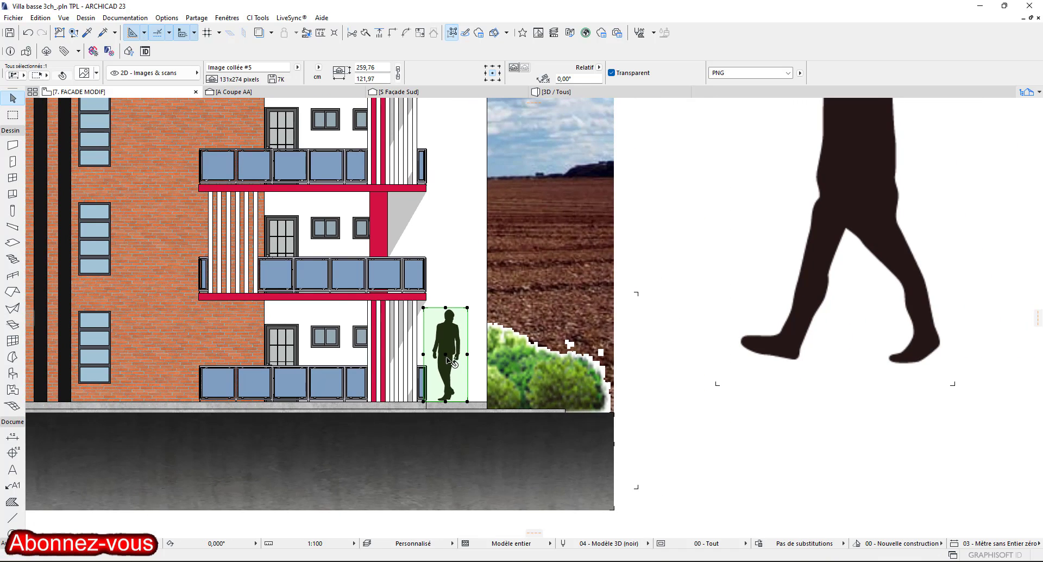
scroll(451, 348, up, 2)
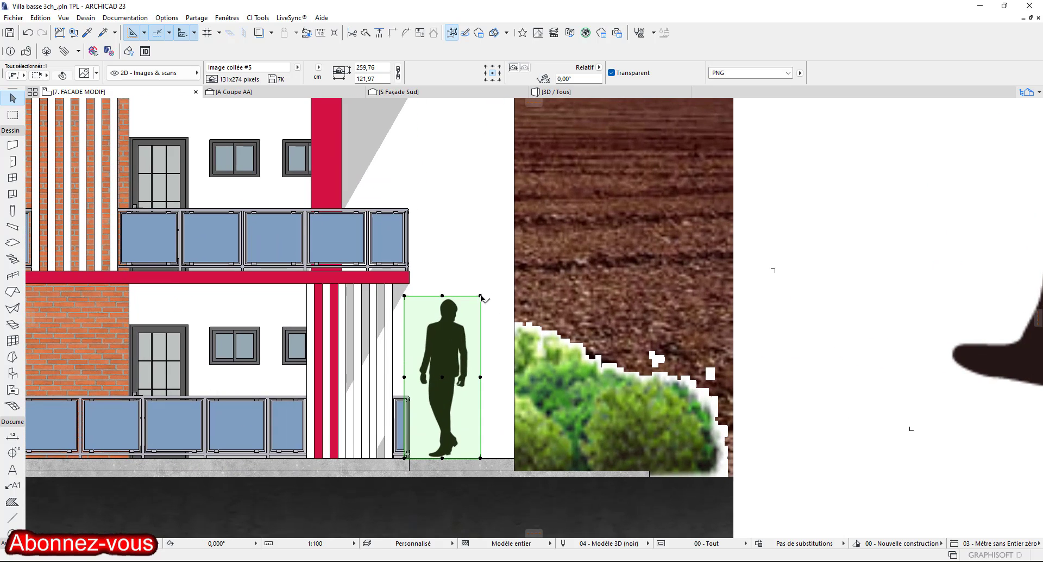
click(480, 295)
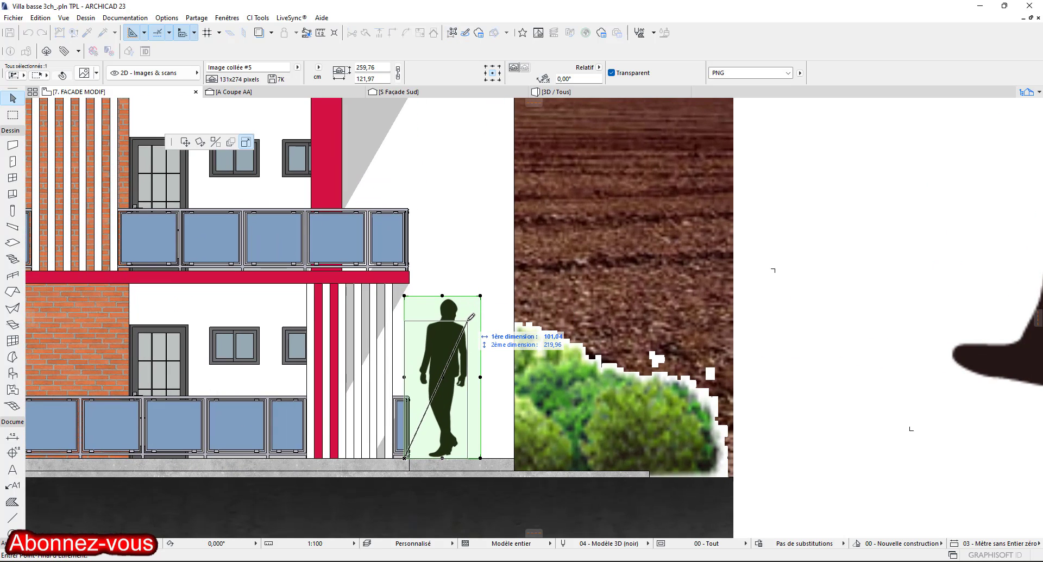
click(464, 332)
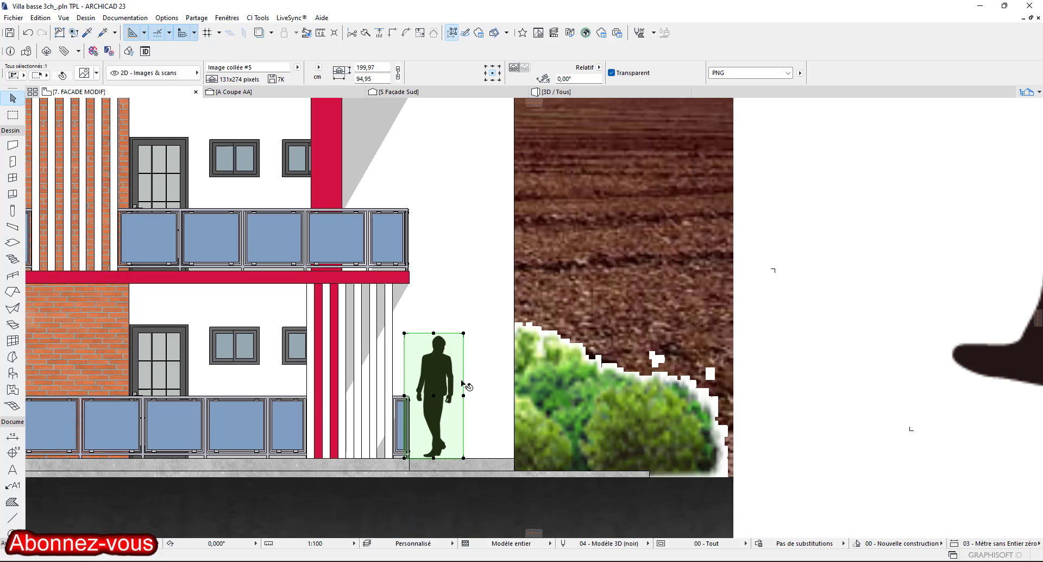
click(463, 333)
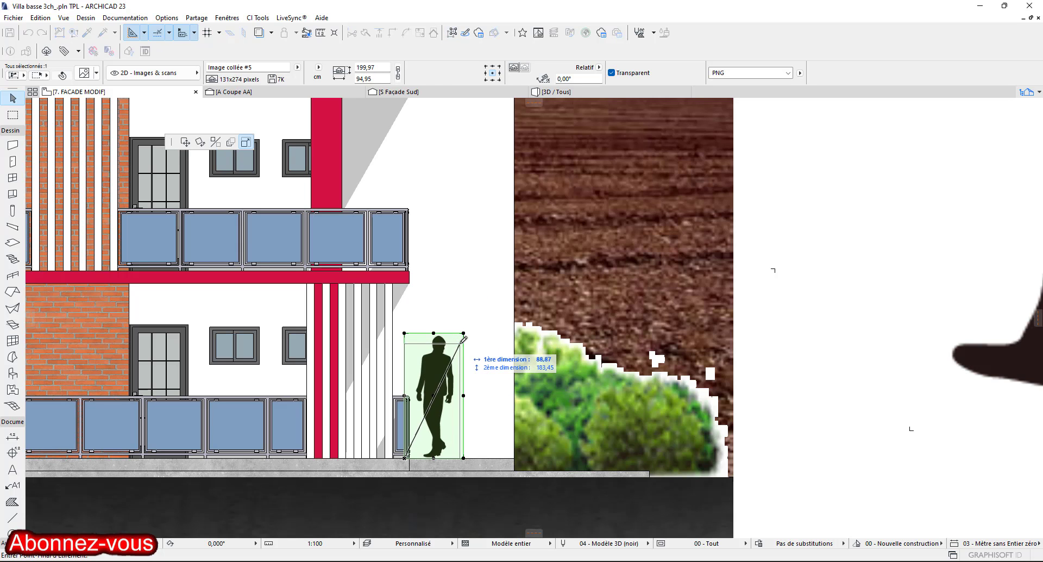
click(459, 343)
Shift the standing man silhouette right, clear of the railing, and slightly down so its shoes touch the plinth's edge, and deselect it.
scroll(432, 424, up, 2)
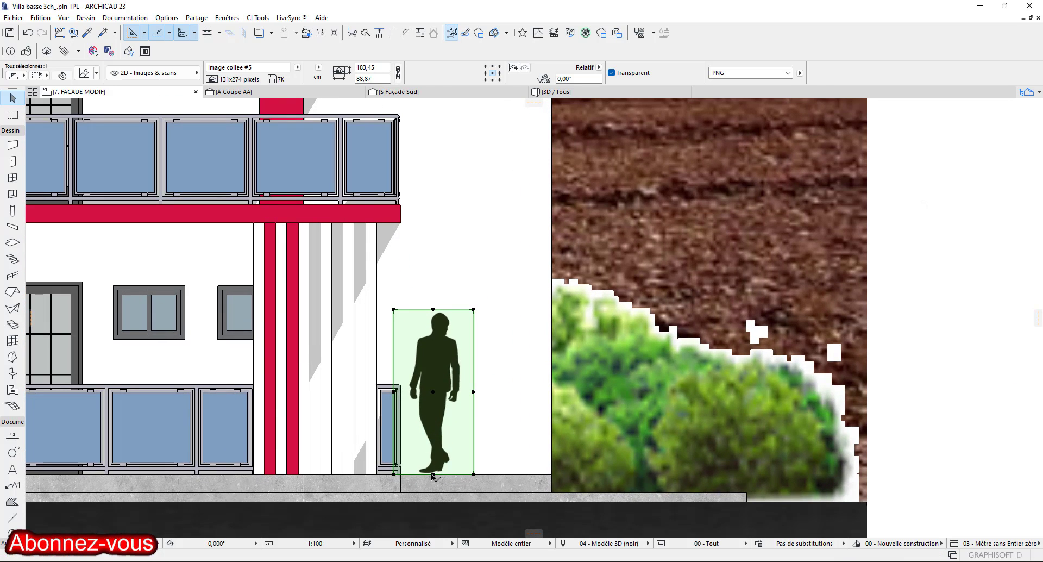
click(433, 474)
scroll(434, 477, up, 6)
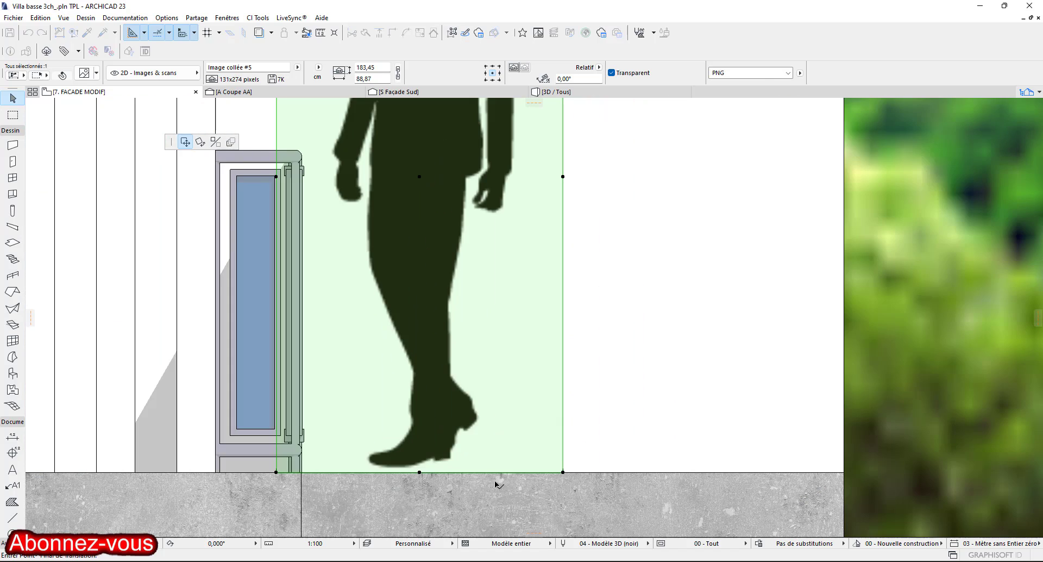
click(554, 478)
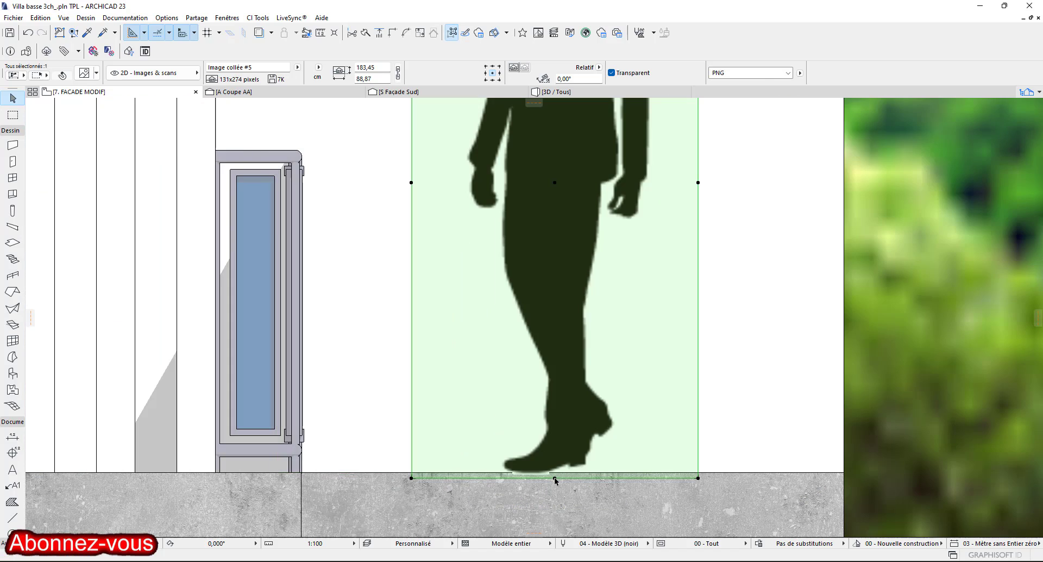
scroll(624, 469, down, 7)
key(Escape)
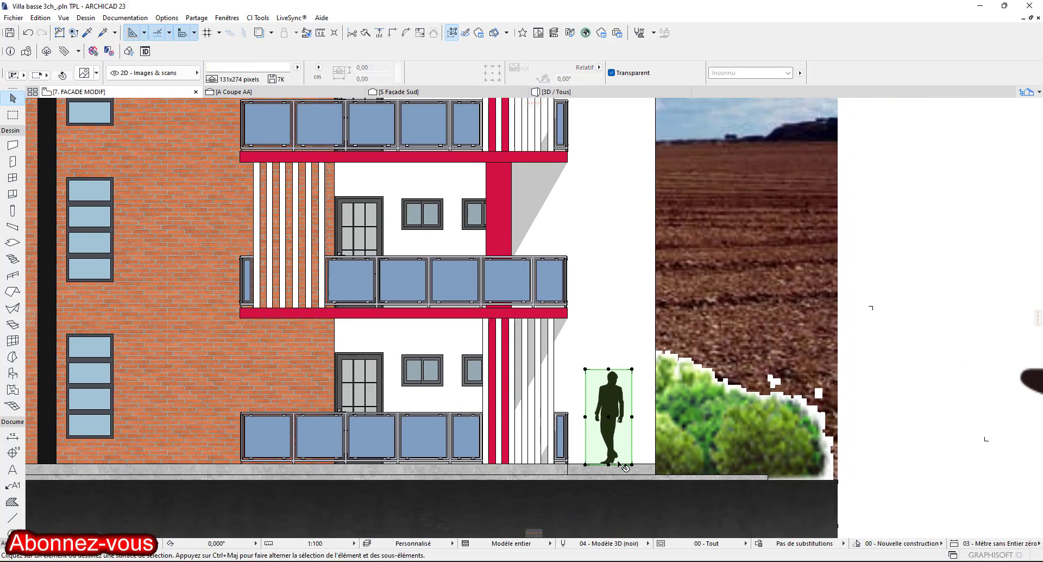
Delete the leftover large walking man silhouette beside the facade composition.
scroll(623, 466, down, 4)
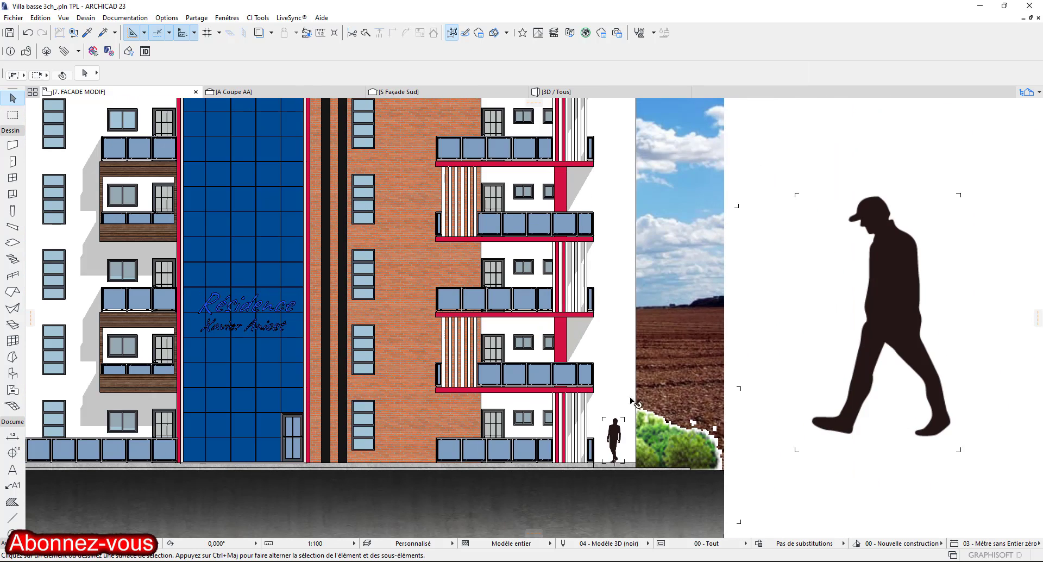
scroll(632, 403, down, 4)
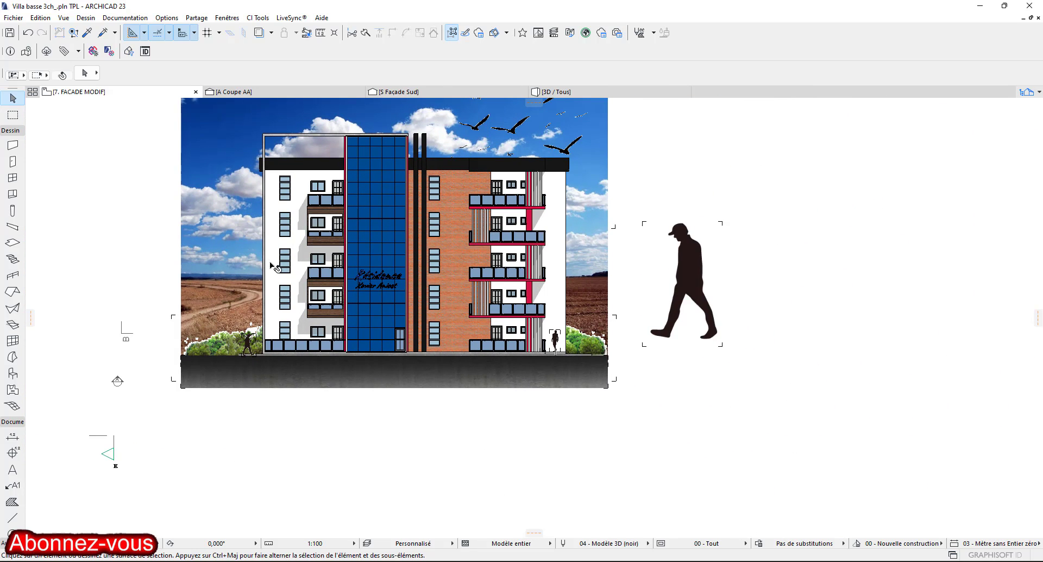
click(699, 267)
key(Delete)
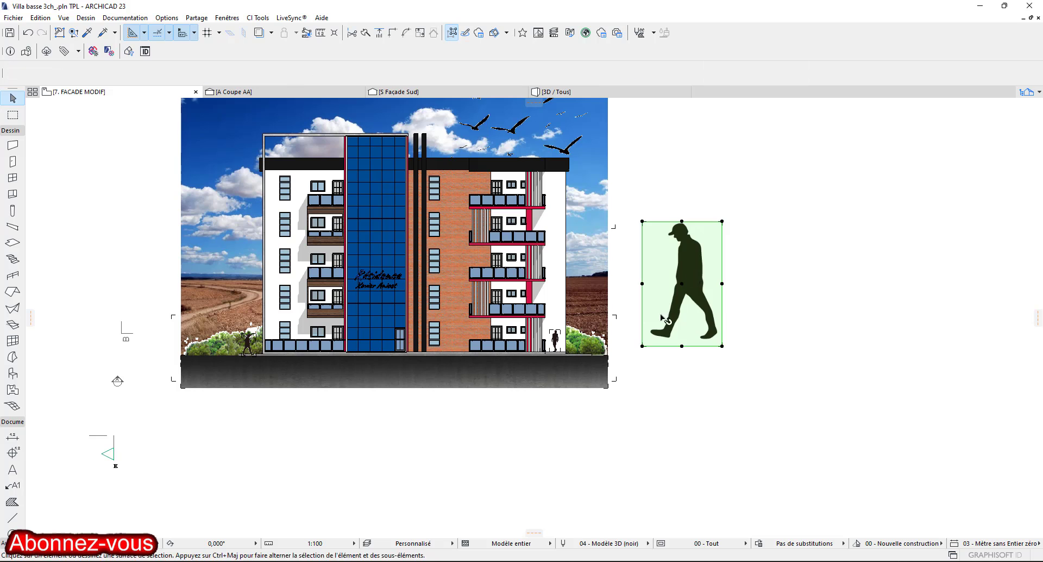
middle_drag(616, 205, 602, 35)
scroll(629, 358, down, 2)
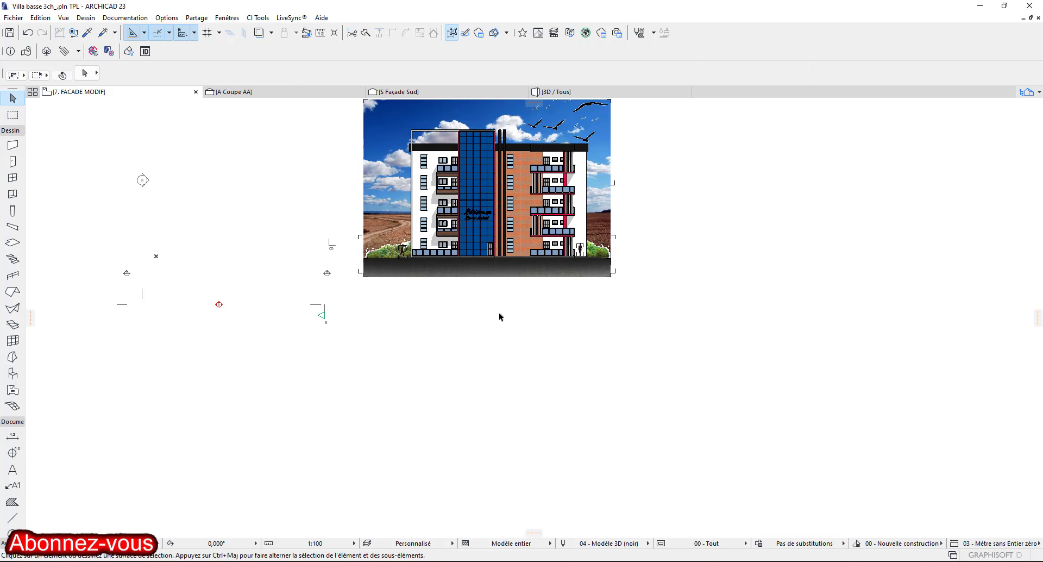
middle_drag(584, 174, 592, 236)
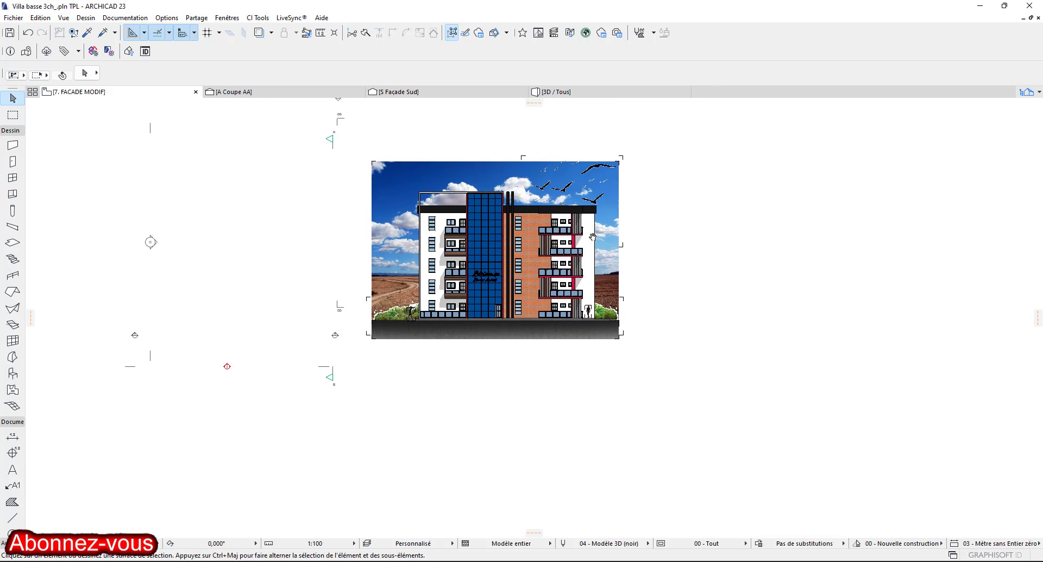
Examine the whole facade composition, checking the man silhouette, the plinth and the hedge at the asphalt ground's edge.
scroll(592, 236, up, 5)
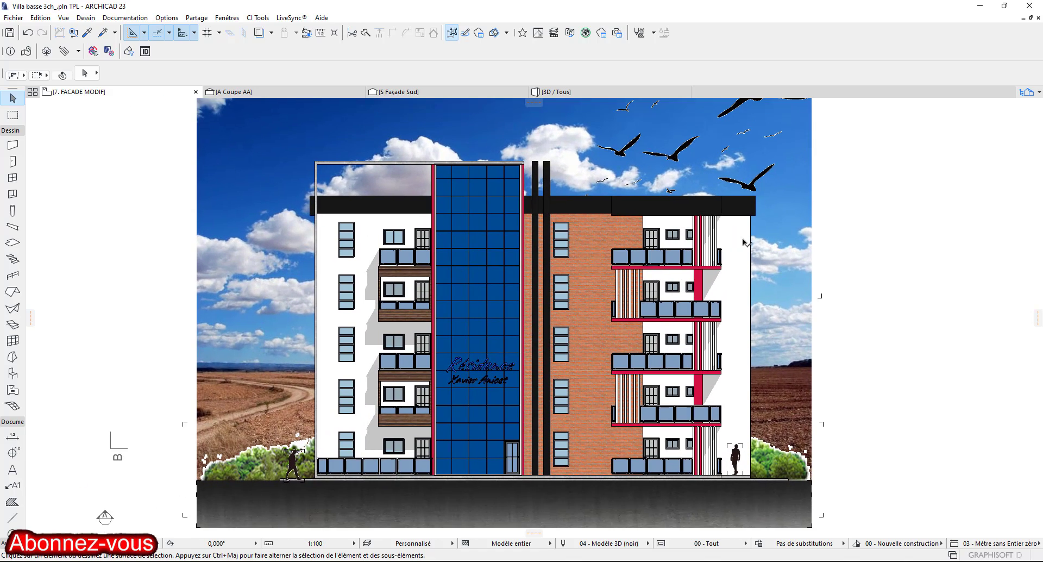
scroll(766, 476, up, 6)
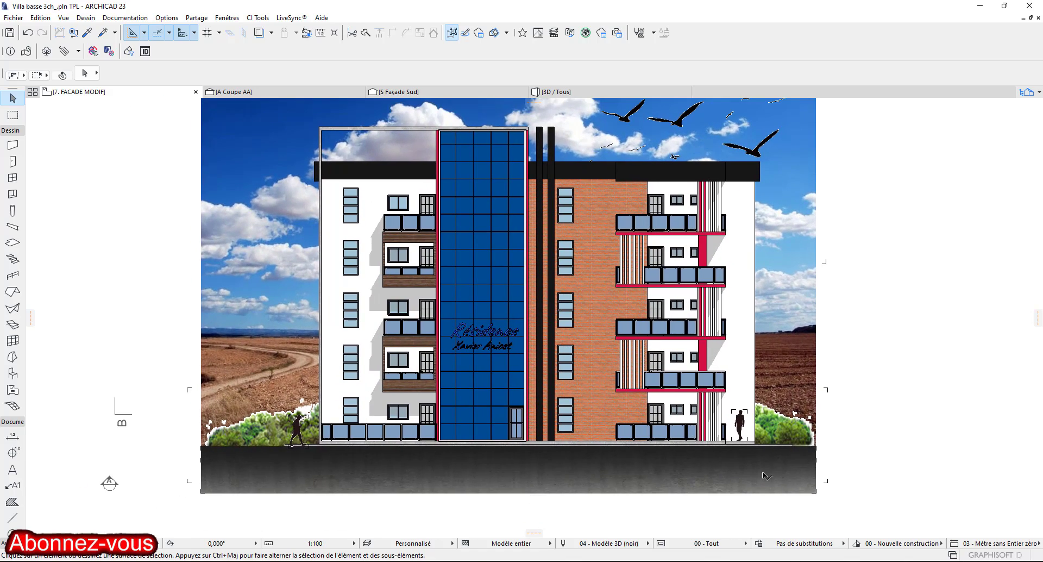
scroll(859, 401, up, 4)
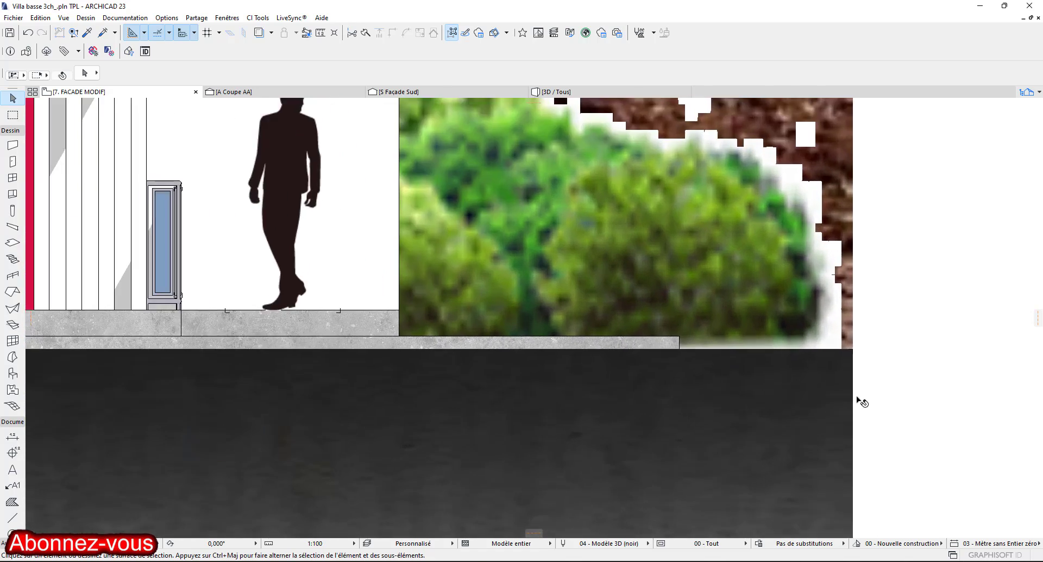
scroll(666, 403, down, 8)
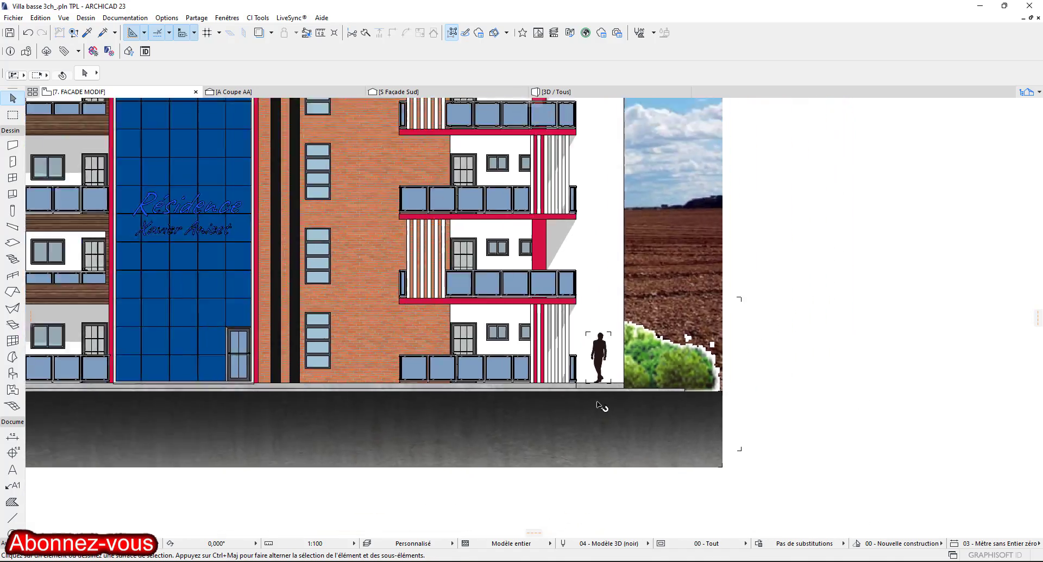
scroll(603, 389, up, 3)
scroll(527, 353, down, 3)
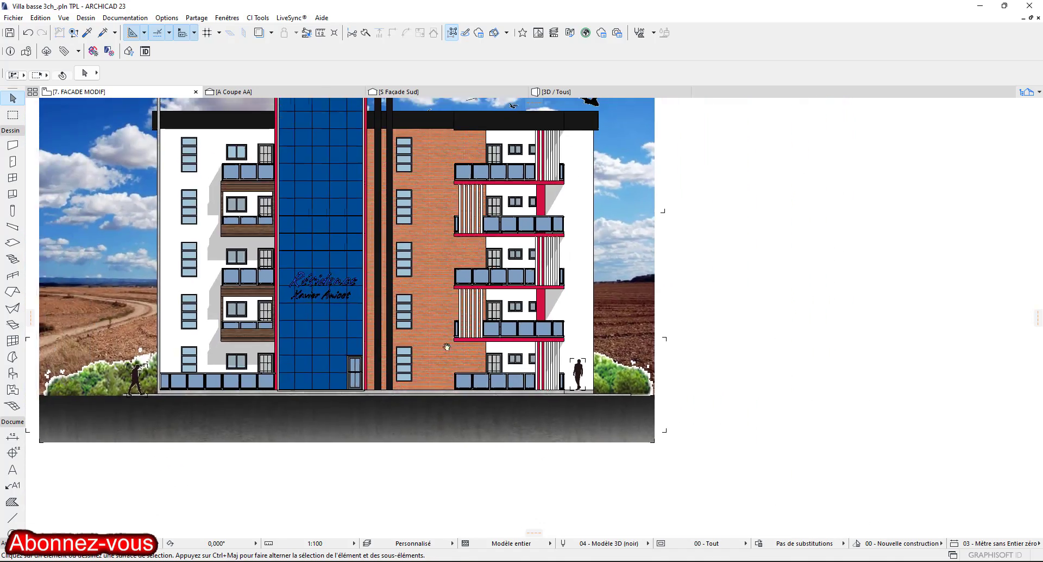
middle_drag(409, 301, 521, 352)
scroll(520, 353, down, 2)
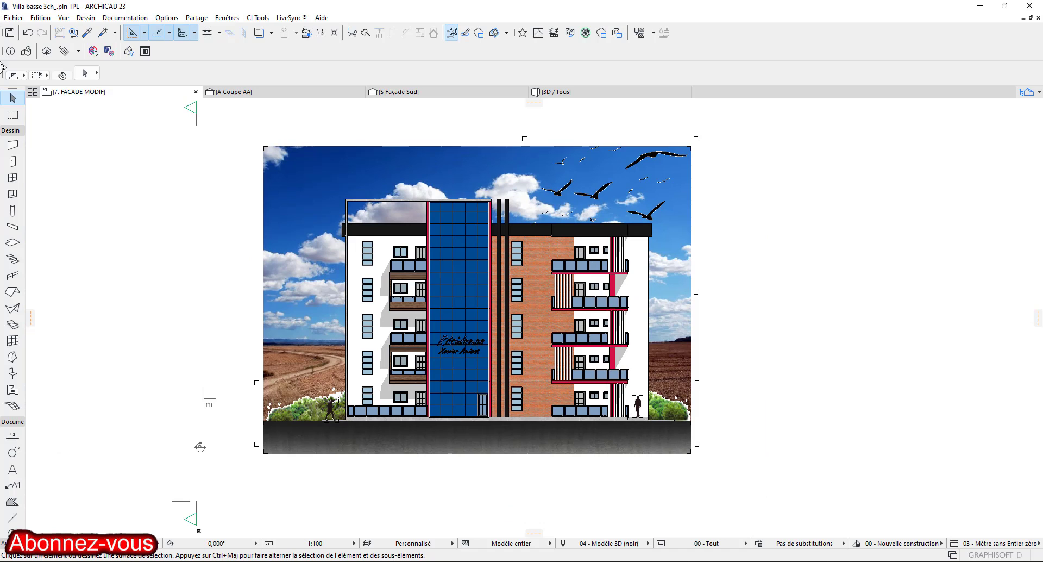
Draw a rectangular marquee around the full facade composition, from the sky image's upper corner to the asphalt's opposite lower corner.
click(13, 115)
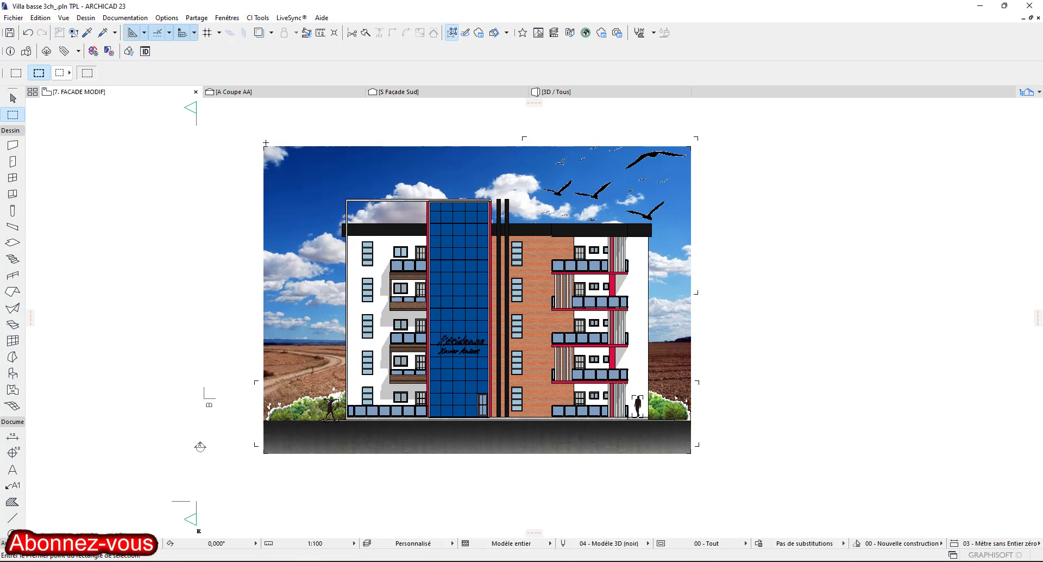
click(263, 146)
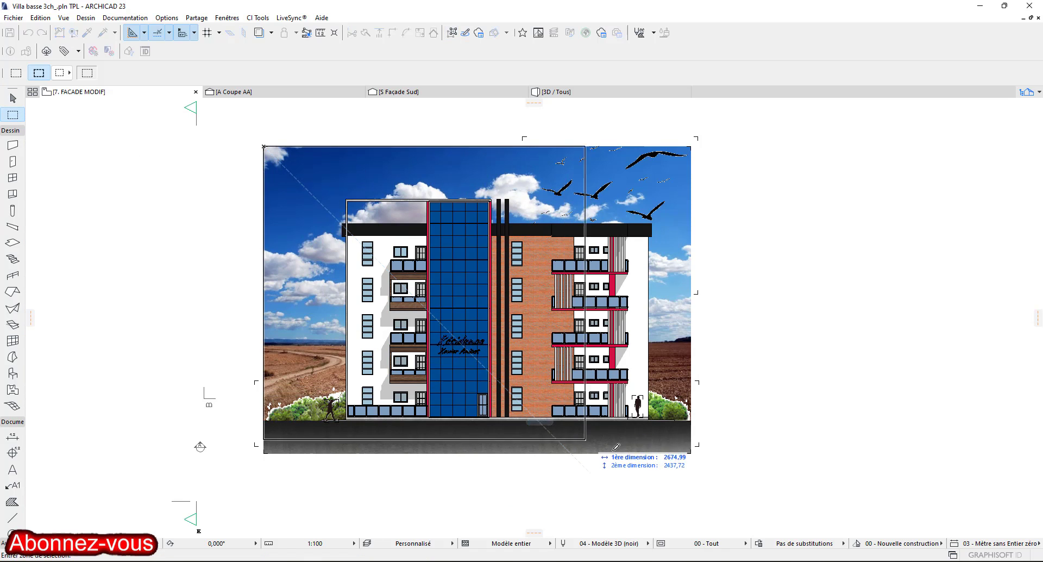
click(691, 452)
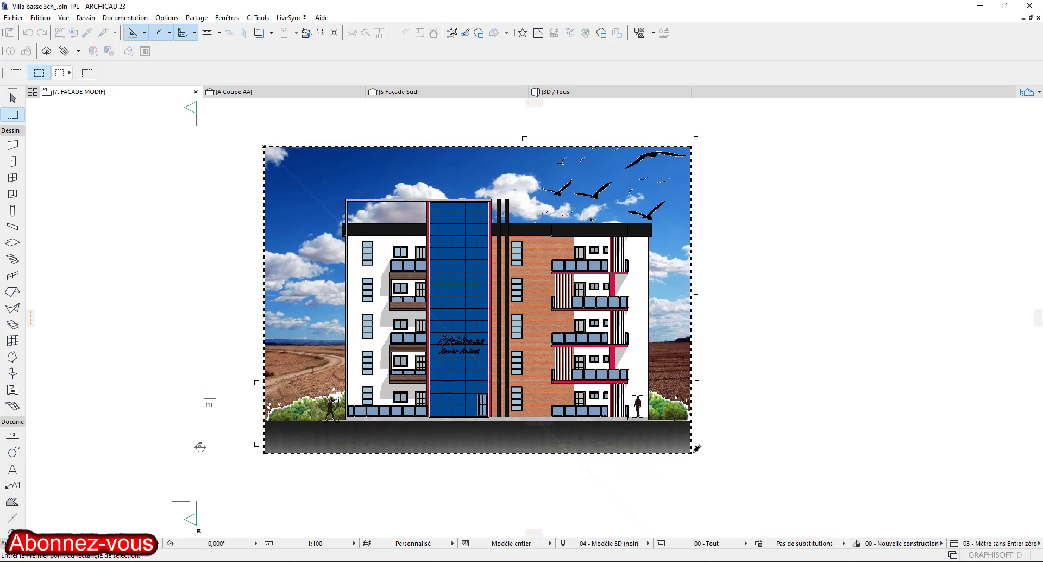
Start saving the marquee area as a PDF file in the Villa basse folder, with the file opened after saving.
click(13, 17)
click(54, 103)
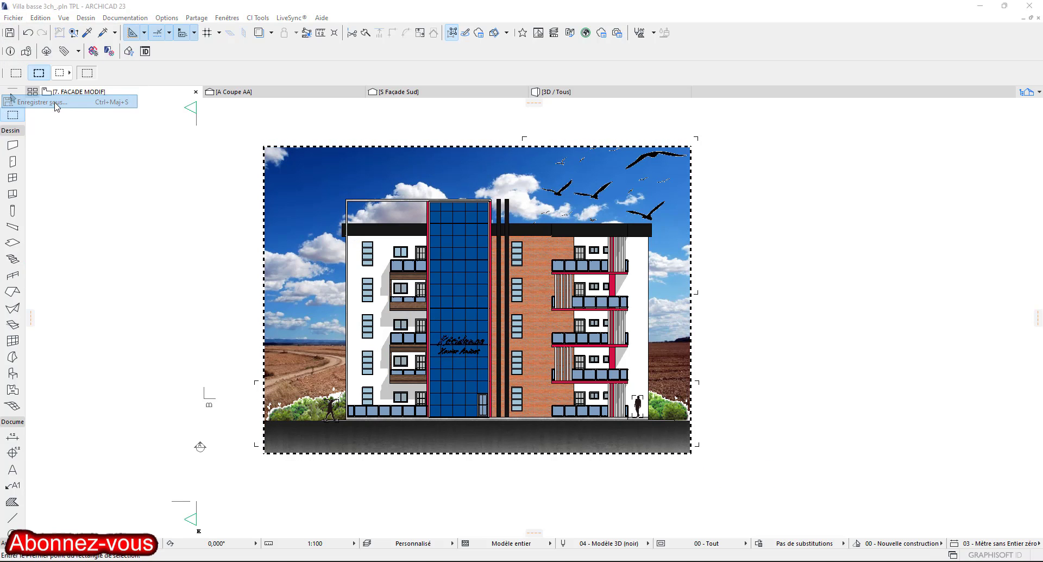
click(590, 332)
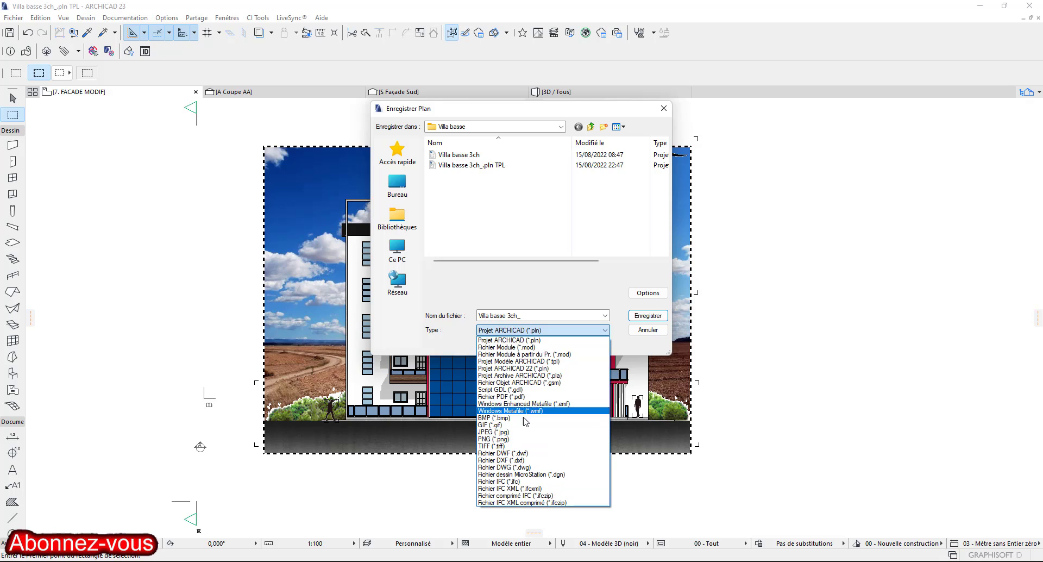
click(518, 396)
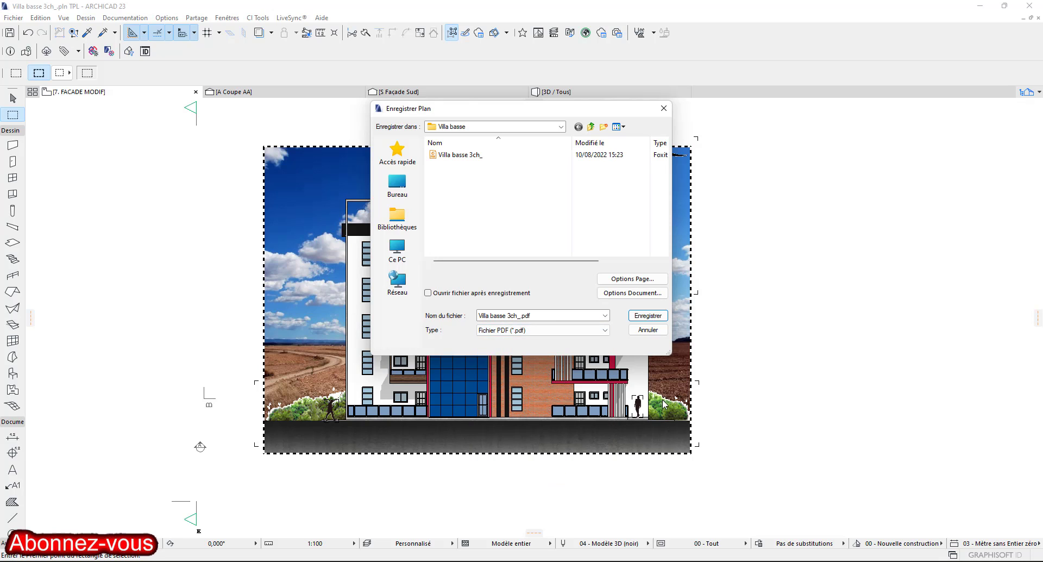
click(428, 293)
Accept the A4 landscape page with 8 mm margins and set the PDF scale to be optimised to the page.
click(632, 279)
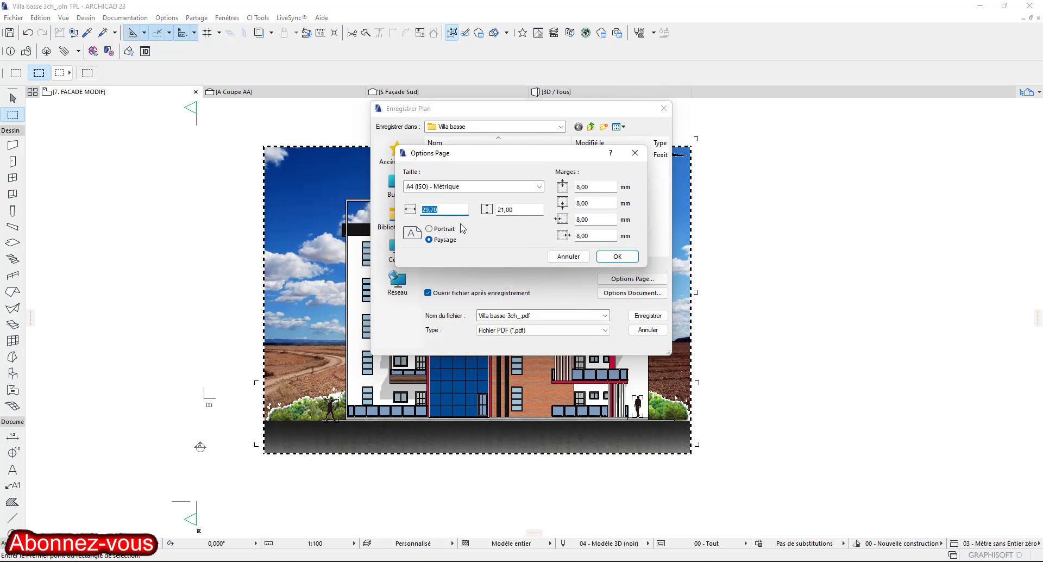
click(625, 256)
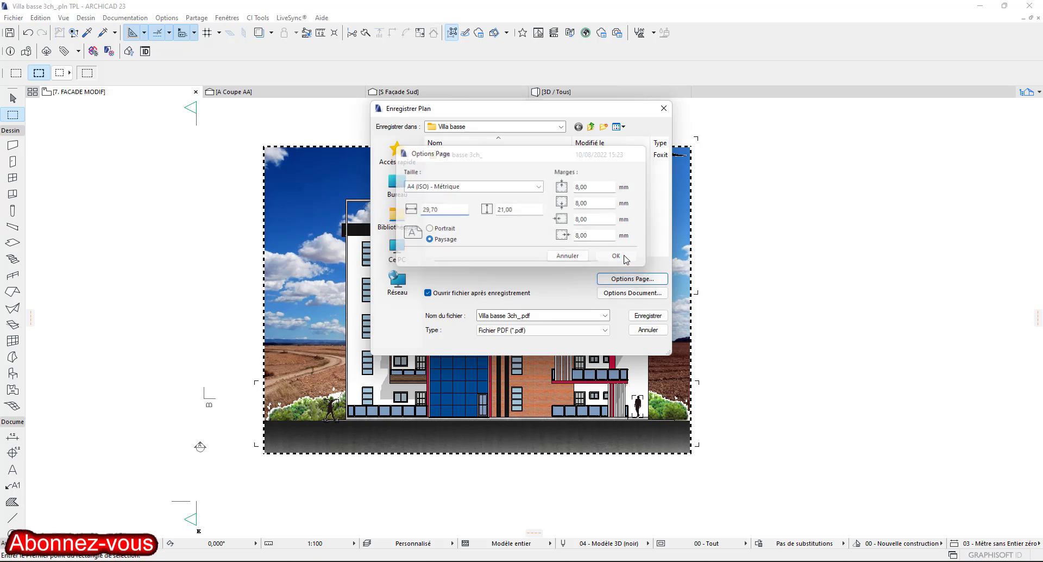
click(632, 293)
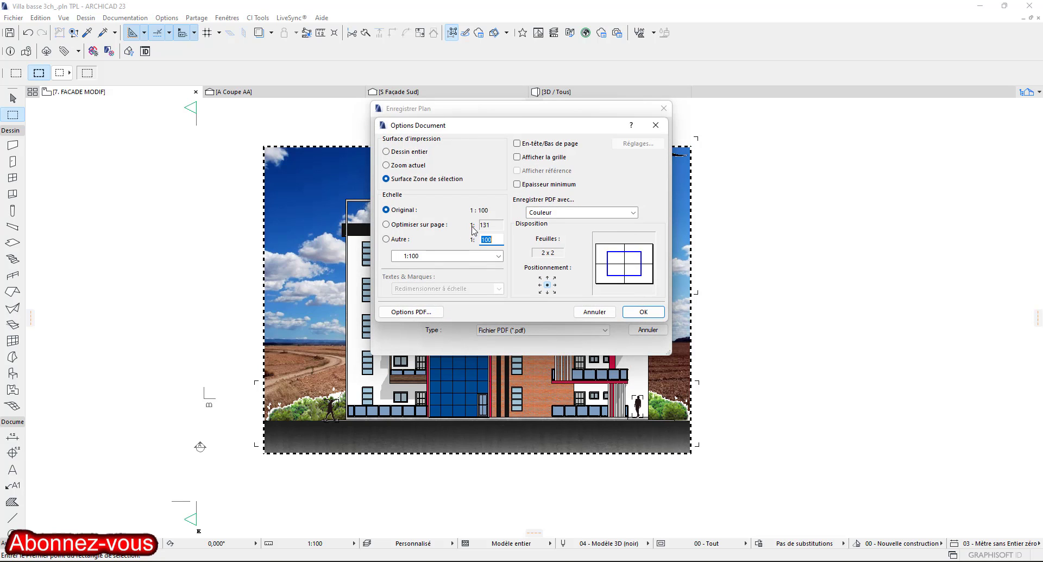
click(387, 225)
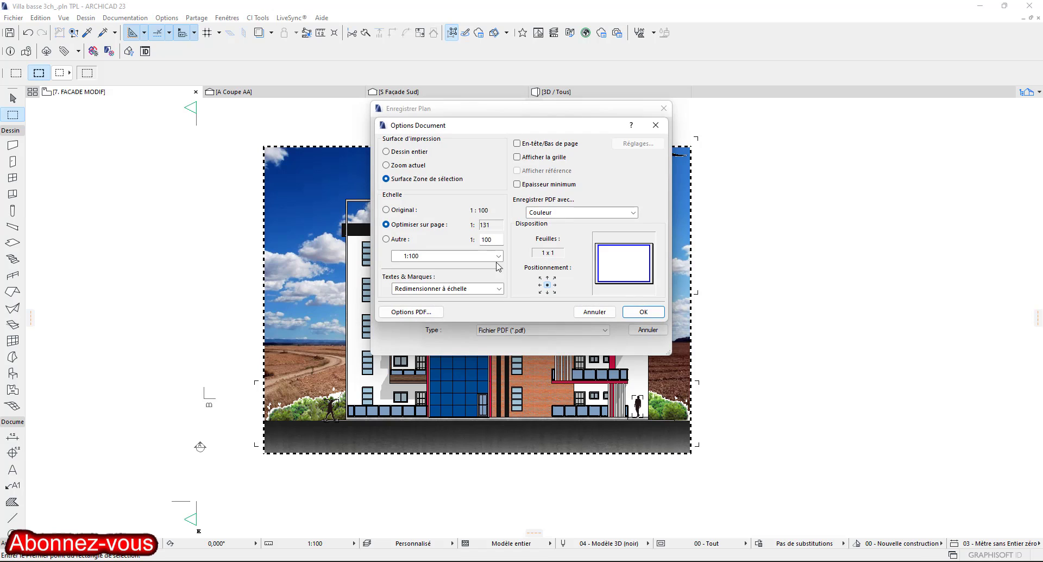
click(642, 312)
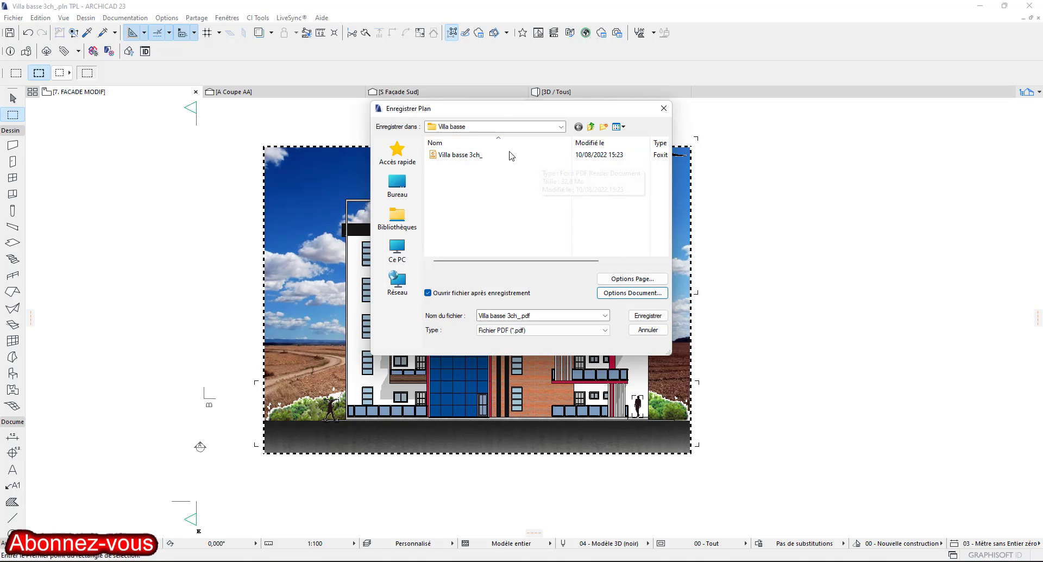
Replace the proposed PDF file name with "facade prin" and save the file.
click(543, 315)
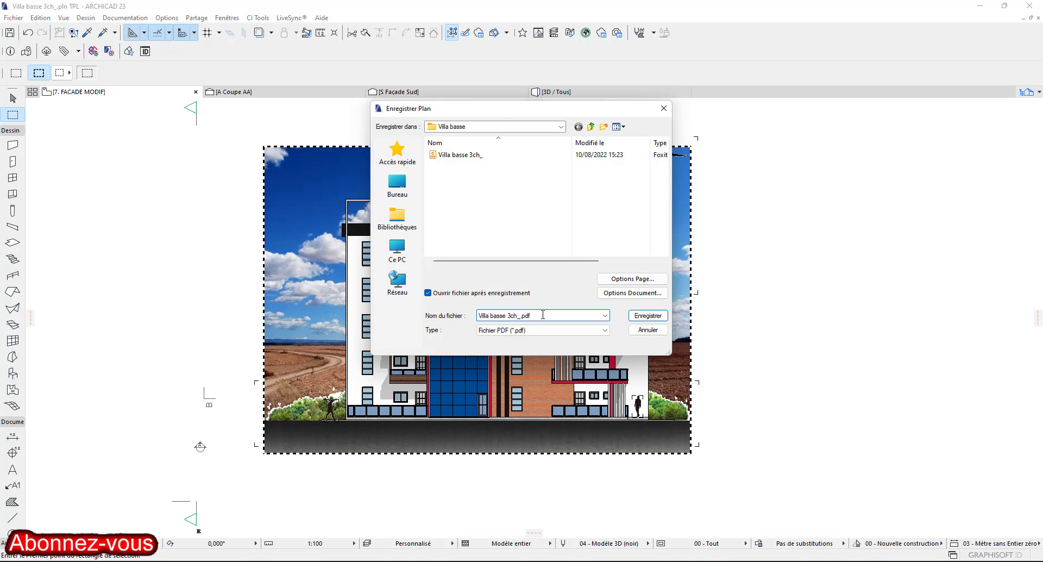
text(facade prin)
click(518, 315)
drag(518, 315, 439, 316)
key(BackSpace)
click(644, 317)
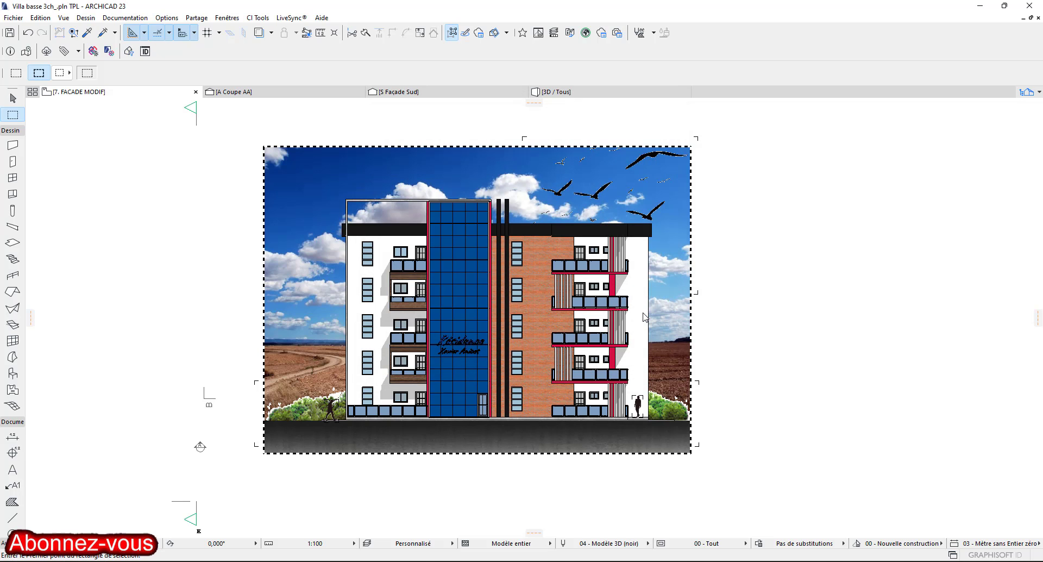